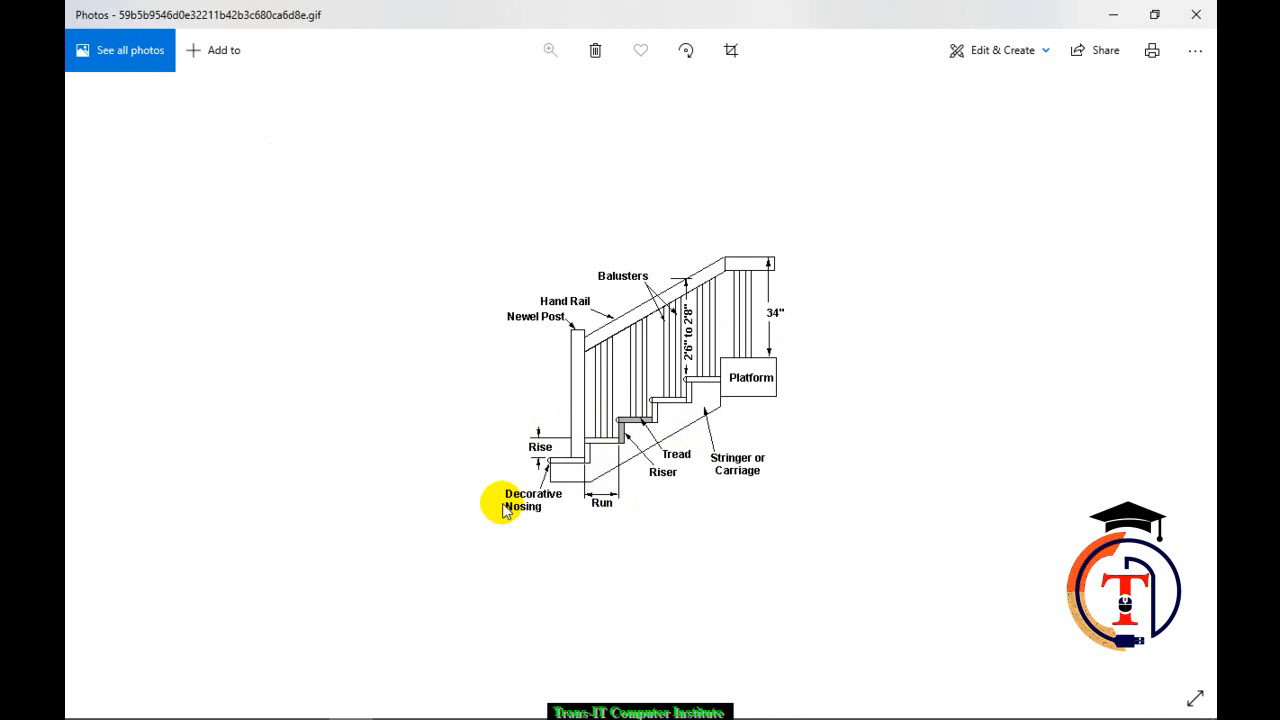
Switch to Revit and close the open project's floor plan view.
{"action": "key", "text": "alt+Tab"}
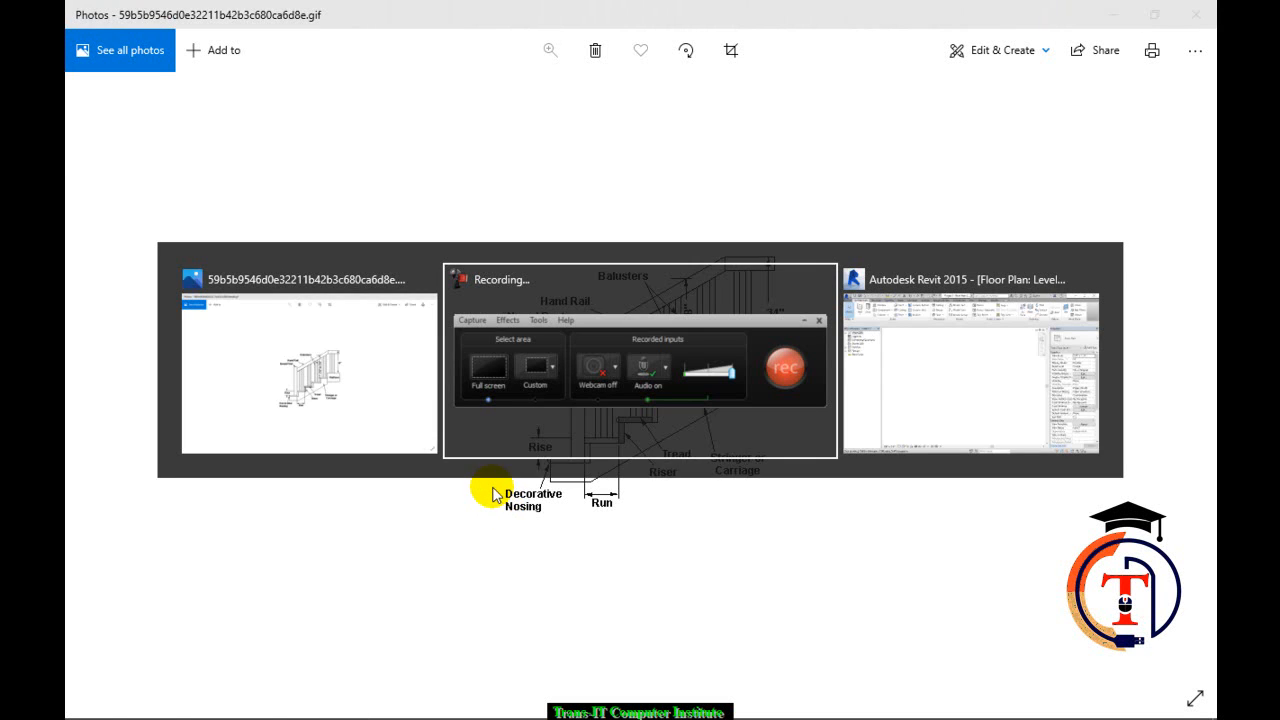
{"action": "key", "text": "alt+Tab"}
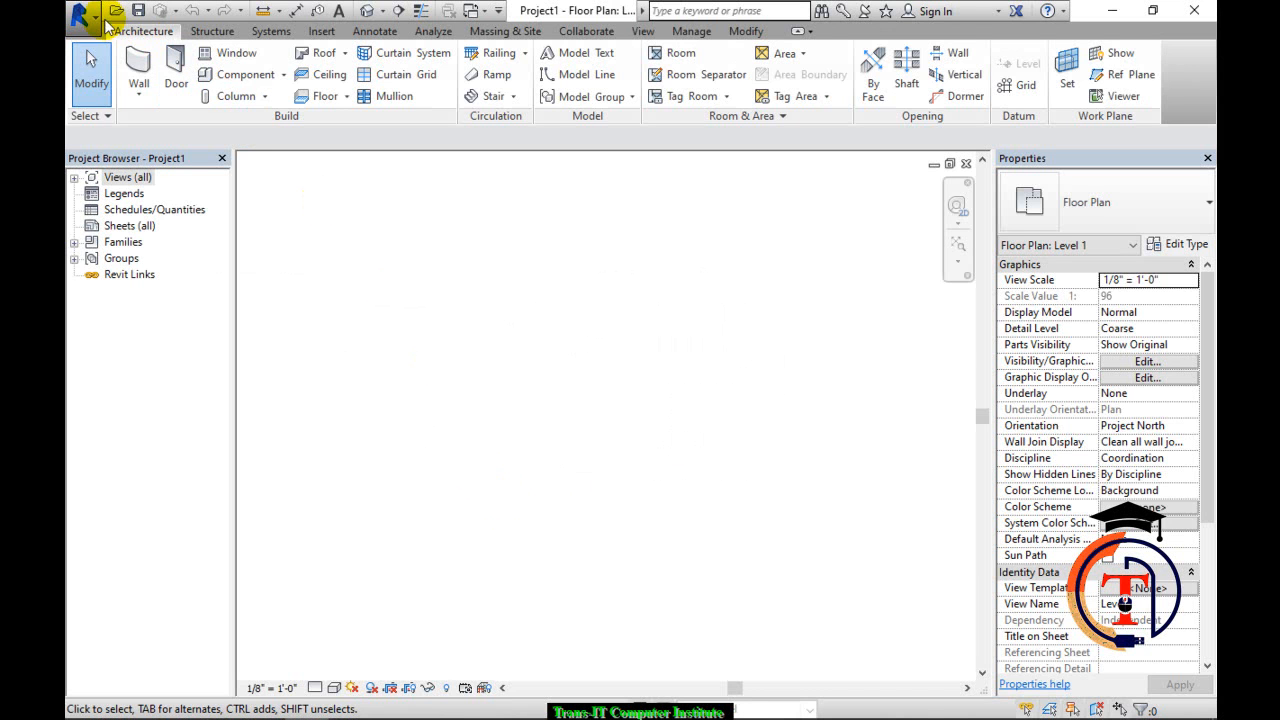
{"action": "left_click", "coordinate": [966, 163]}
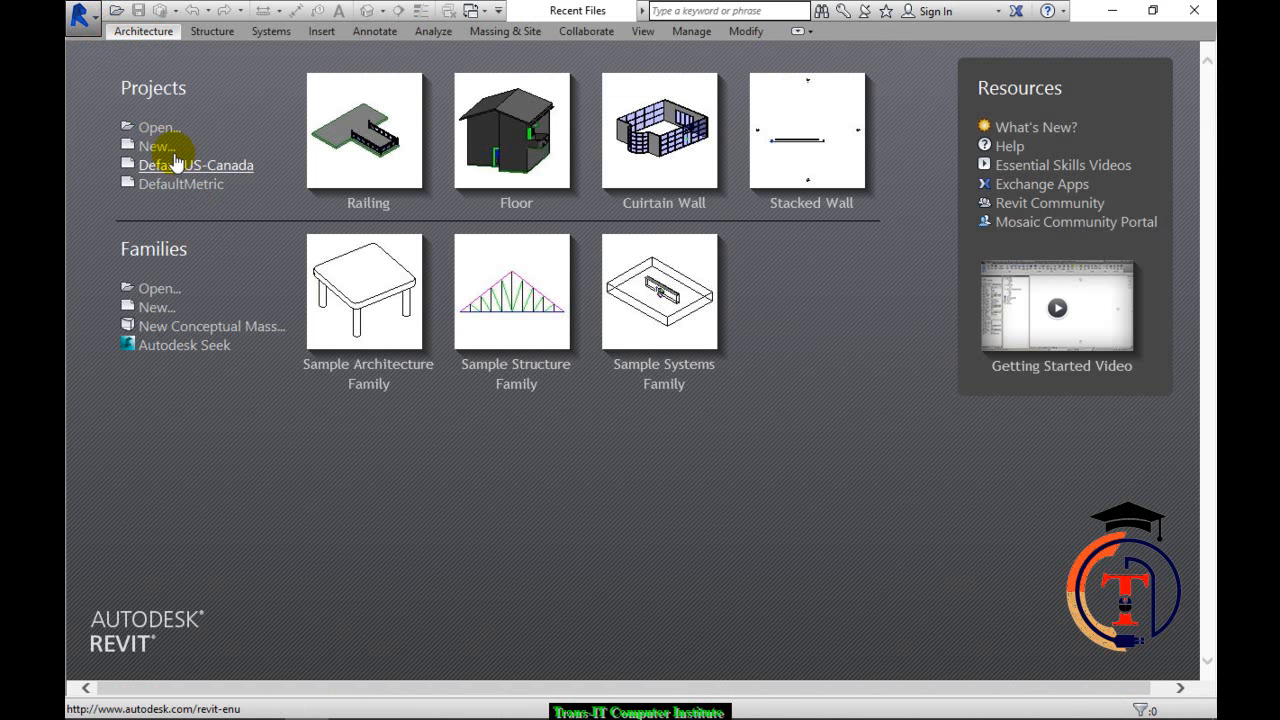
Create a new project with no template file and the Imperial system of measurement.
{"action": "left_click", "coordinate": [157, 147]}
{"action": "left_click", "coordinate": [611, 331]}
{"action": "left_click", "coordinate": [605, 347]}
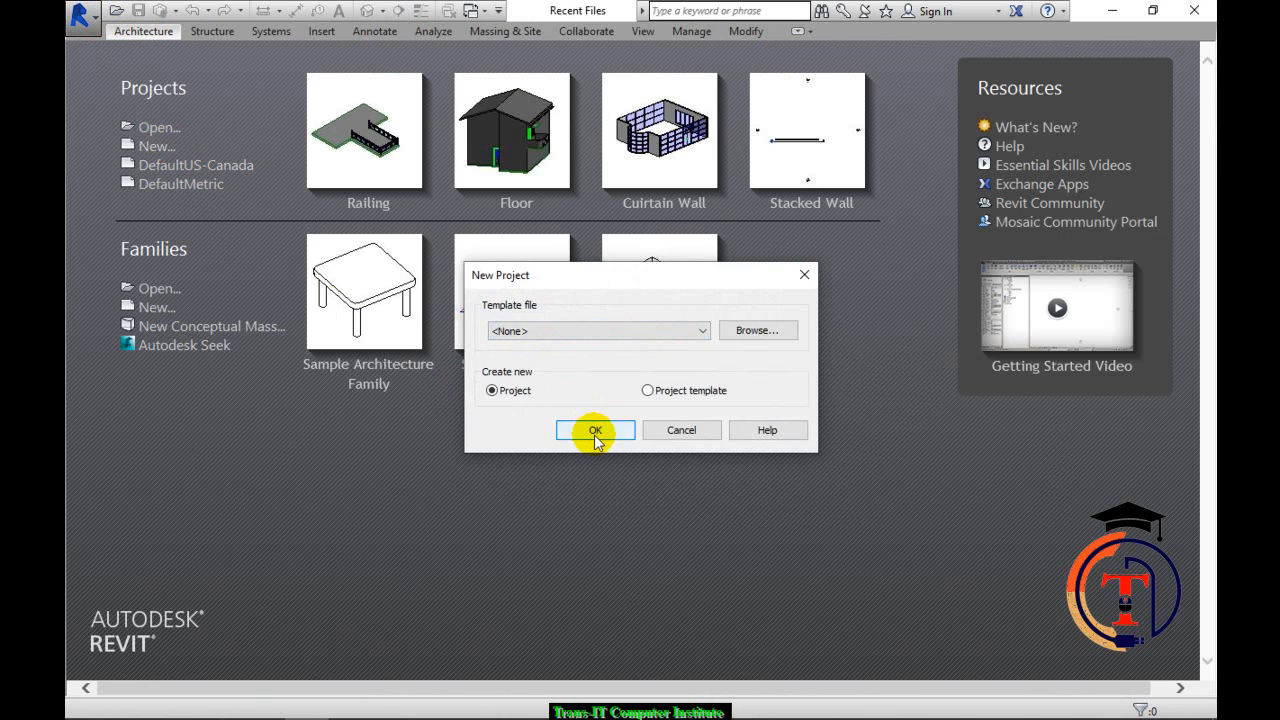
{"action": "left_click", "coordinate": [595, 431]}
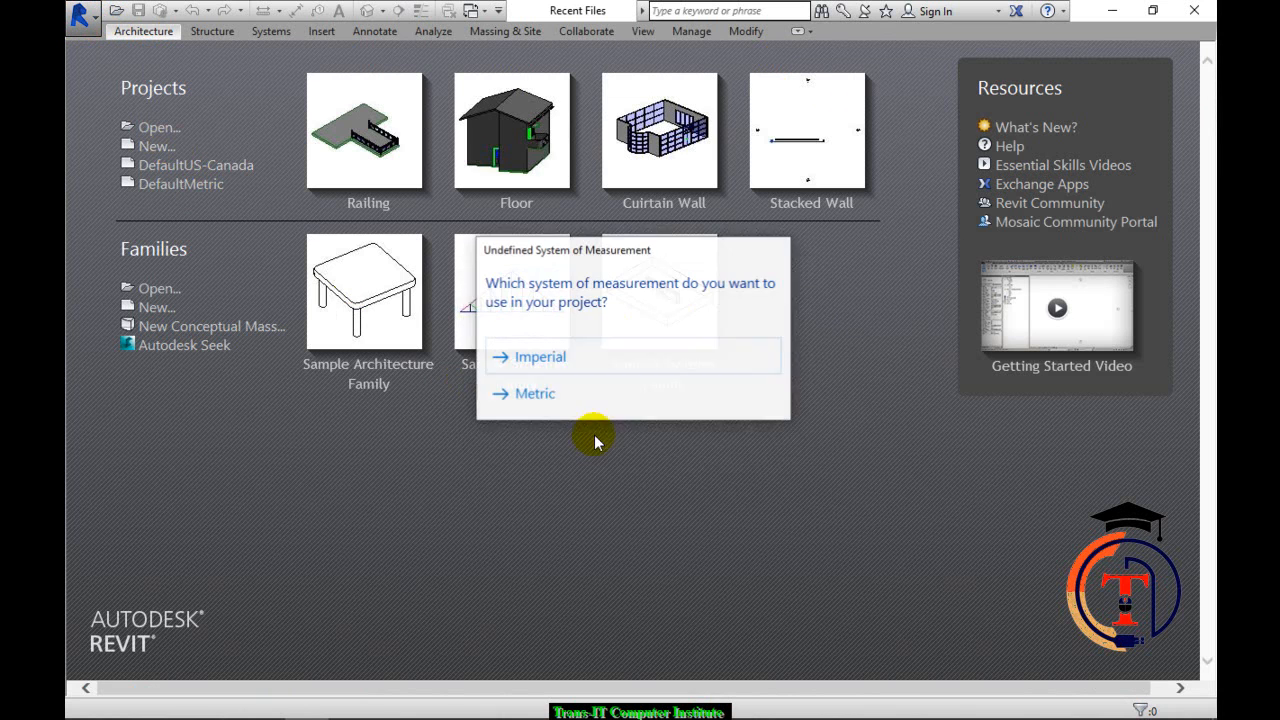
{"action": "left_click", "coordinate": [555, 364]}
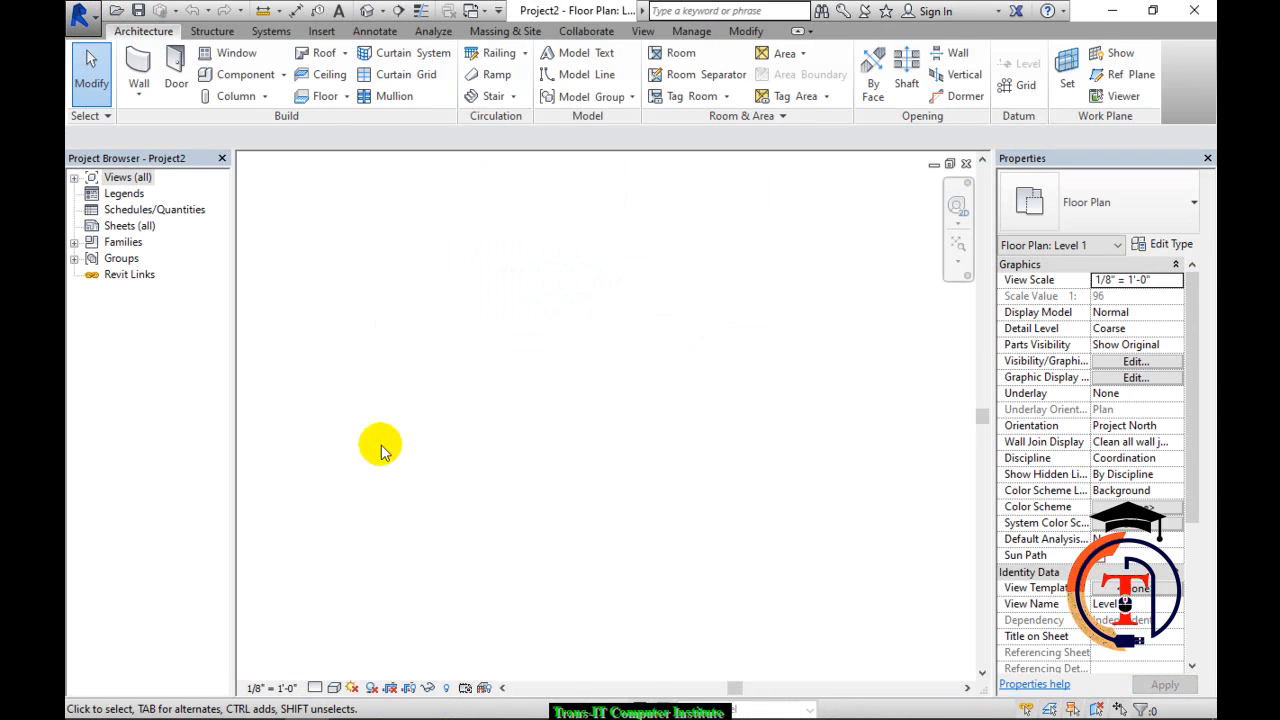
Locate the Level 1 floor plan among the project views and select it.
{"action": "left_click", "coordinate": [73, 178]}
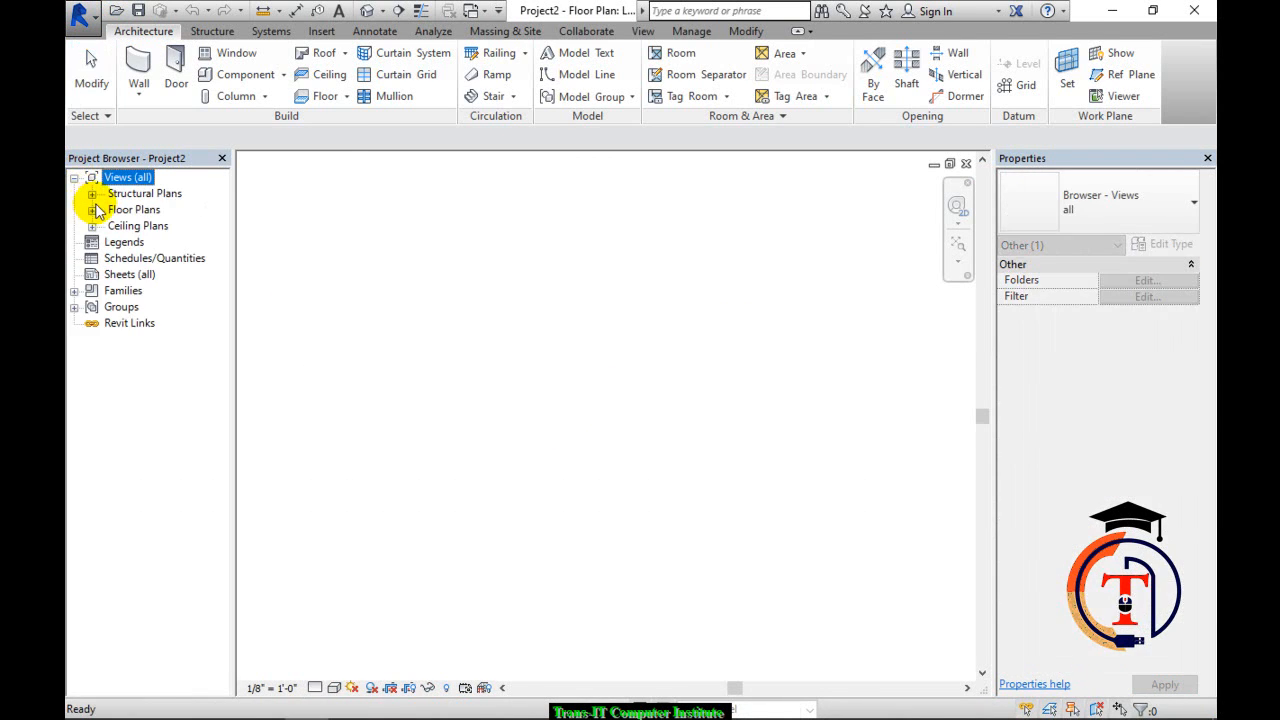
{"action": "left_click", "coordinate": [92, 211]}
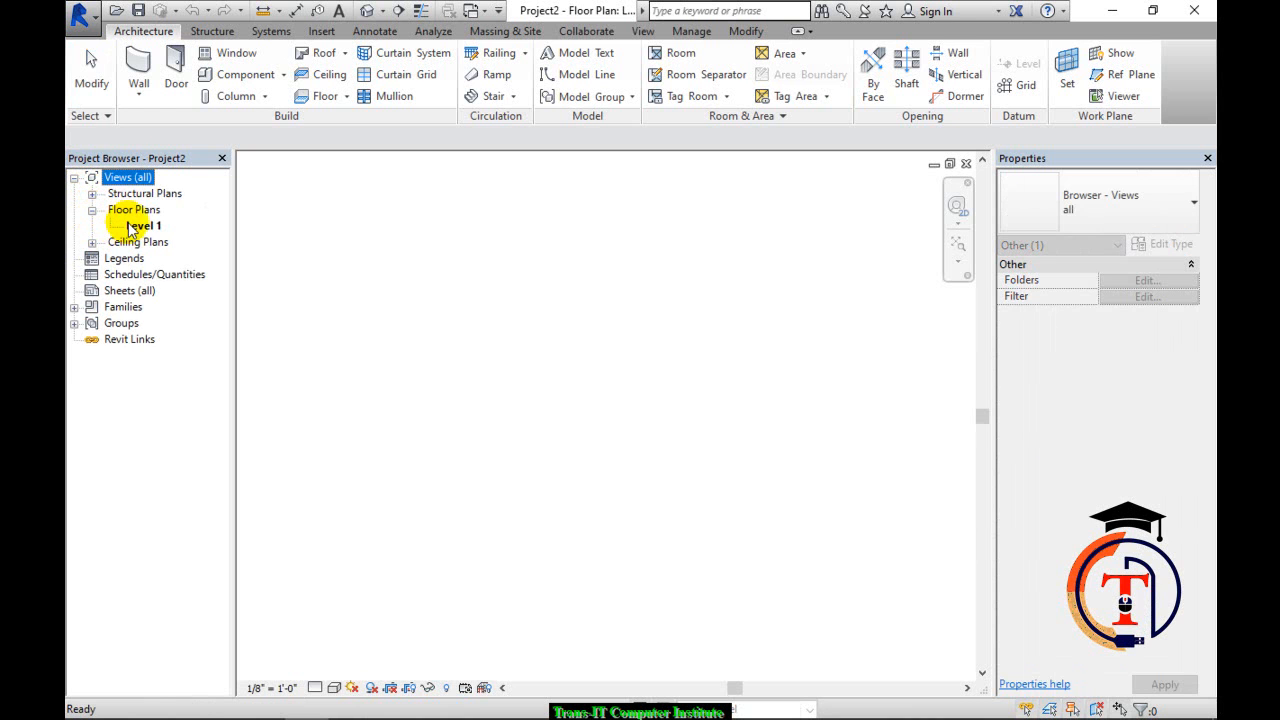
{"action": "left_click", "coordinate": [138, 226]}
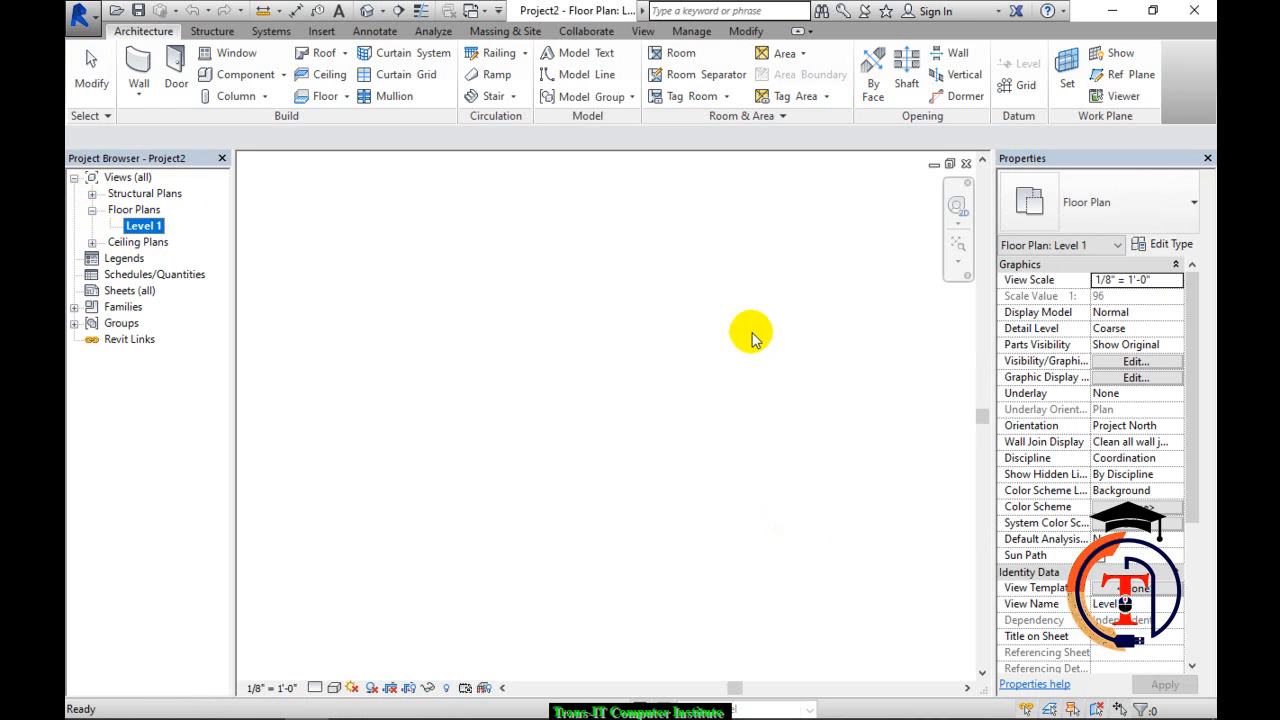
Create a floor on Level 1 from a rectangular boundary of about 21' by 15' and finish the sketch.
{"action": "left_click", "coordinate": [347, 96]}
{"action": "left_click", "coordinate": [340, 123]}
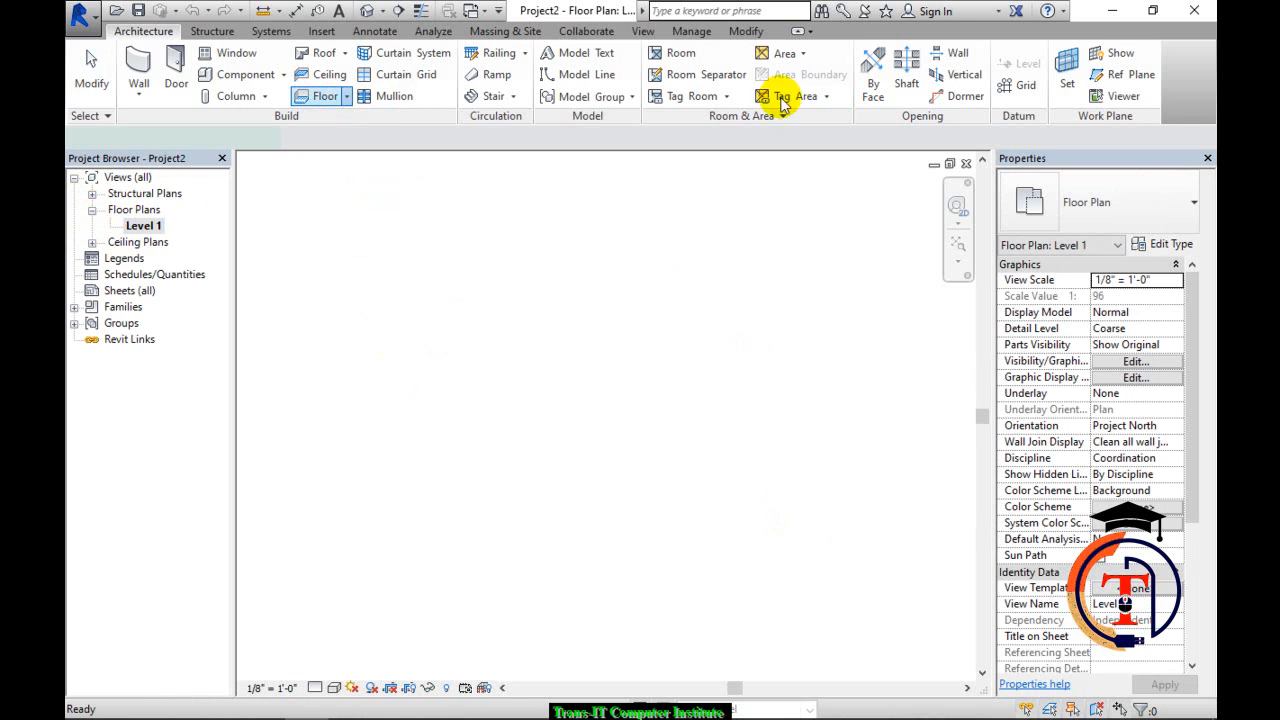
{"action": "left_click", "coordinate": [941, 54]}
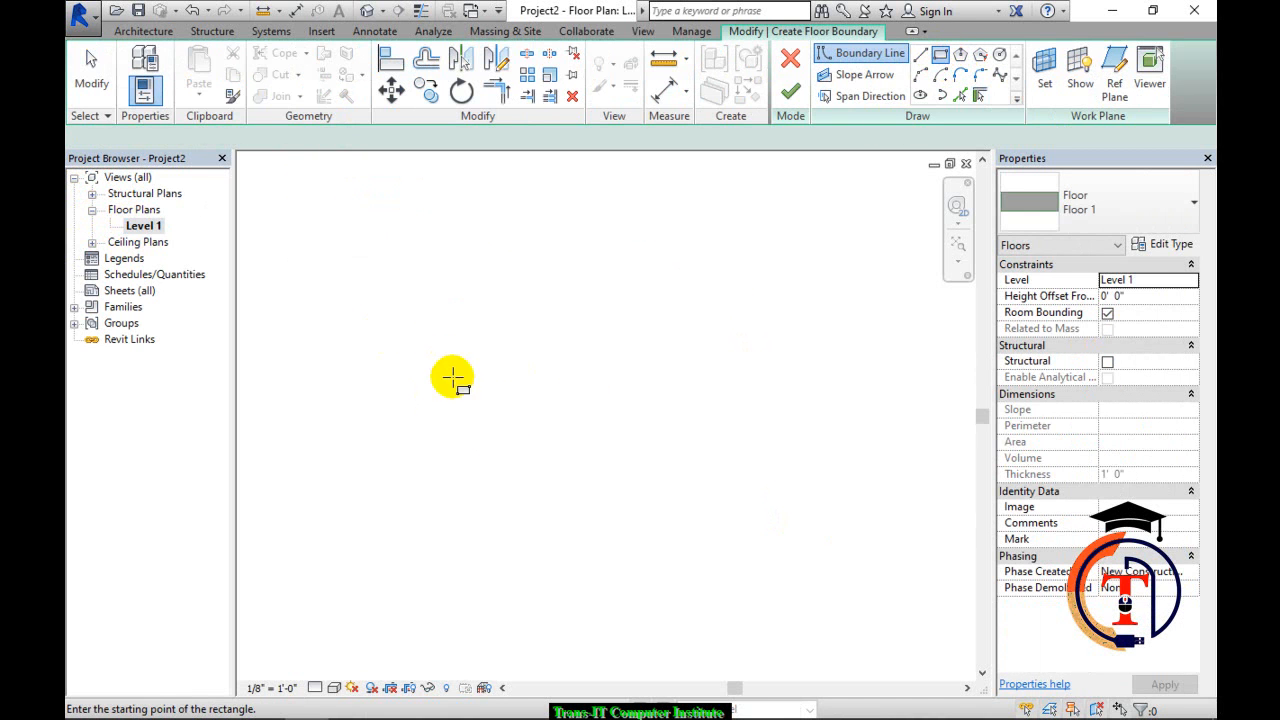
{"action": "left_click", "coordinate": [405, 292]}
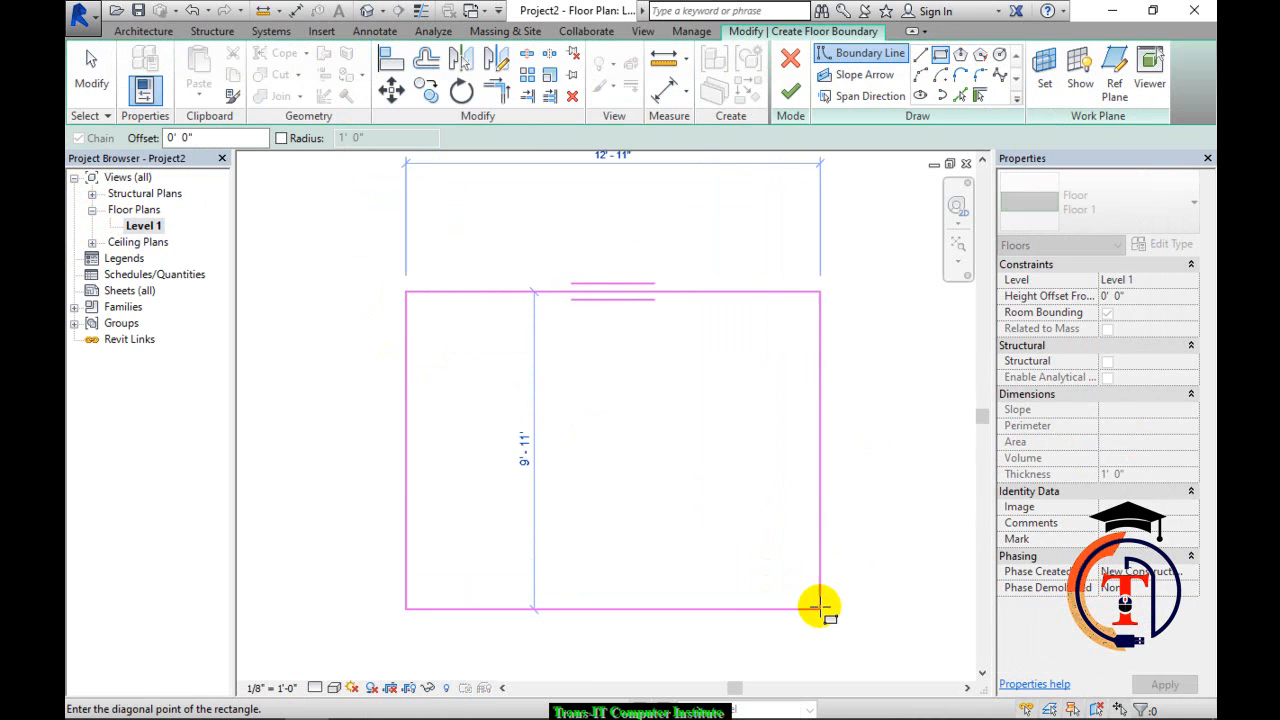
{"action": "scroll", "coordinate": [809, 551], "scroll_direction": "down", "scroll_amount": 1}
{"action": "middle_click_drag", "start_coordinate": [796, 547], "coordinate": [621, 408]}
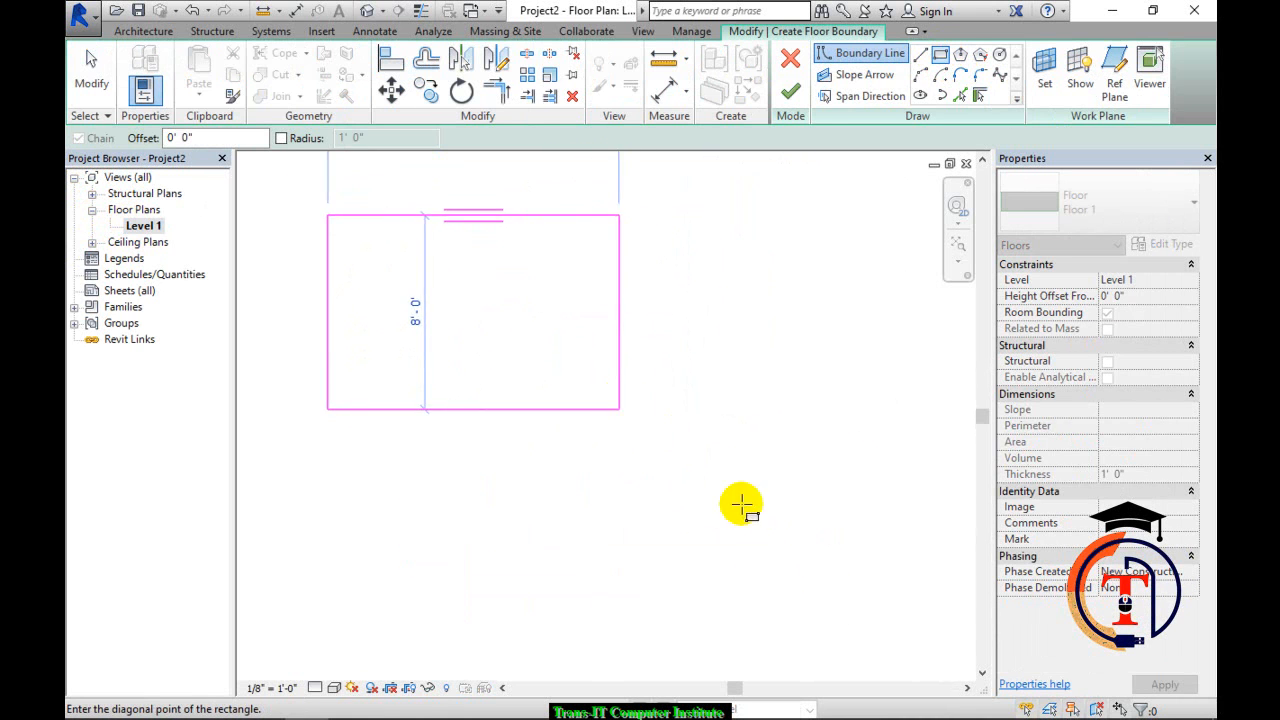
{"action": "left_click", "coordinate": [832, 571]}
{"action": "scroll", "coordinate": [794, 551], "scroll_direction": "down", "scroll_amount": 2}
{"action": "middle_click_drag", "start_coordinate": [759, 508], "coordinate": [763, 512]}
{"action": "key", "text": "Escape"}
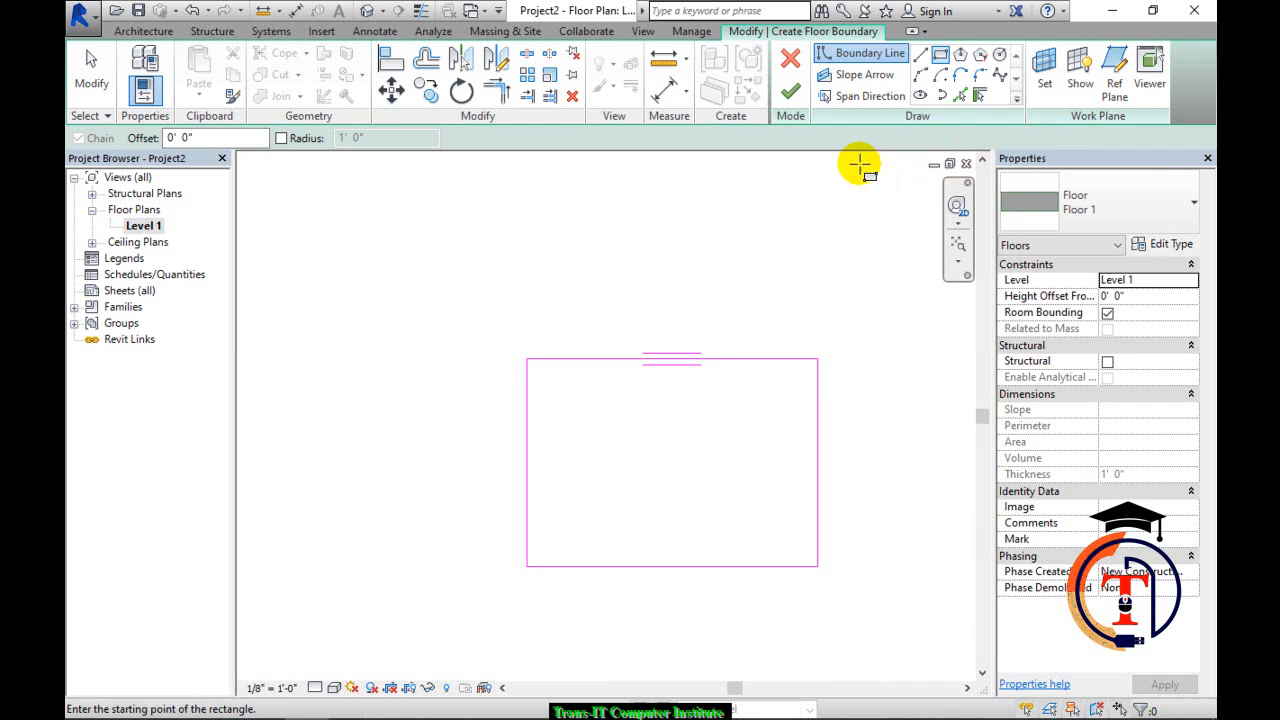
{"action": "left_click", "coordinate": [790, 90]}
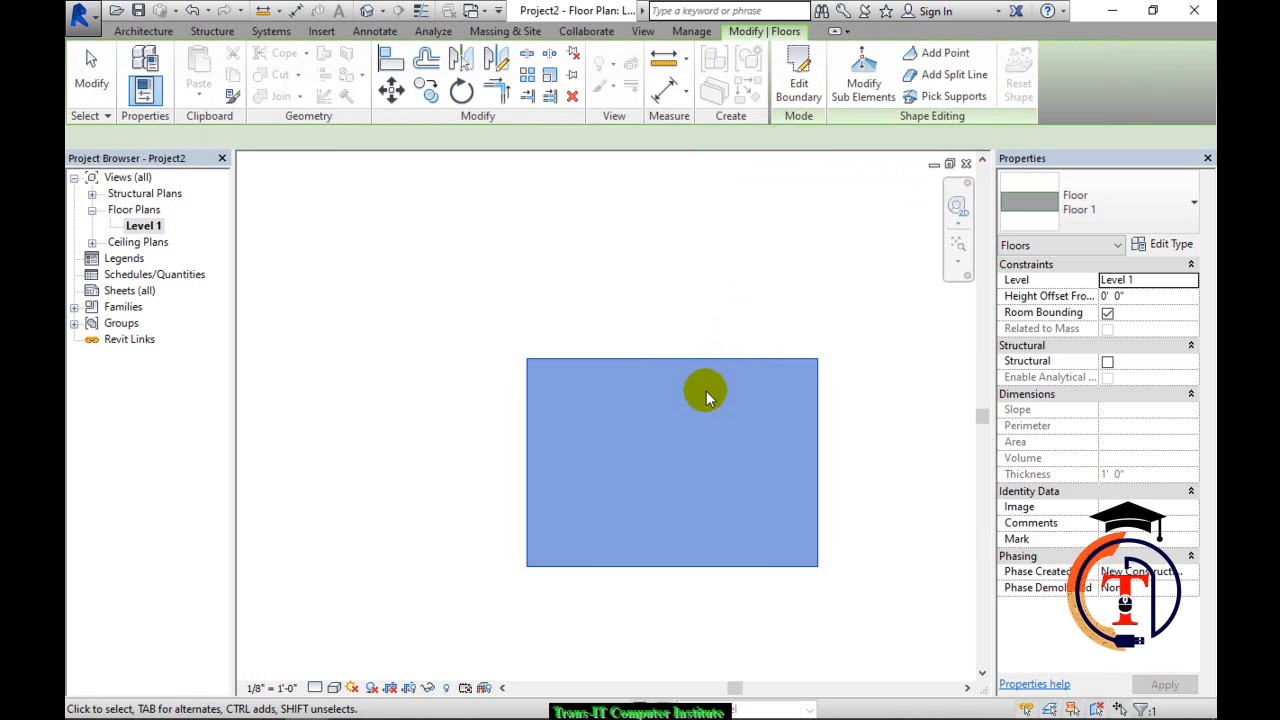
Examine the floor slab in the default 3D view and return to the Level 1 floor plan.
{"action": "left_click", "coordinate": [370, 10]}
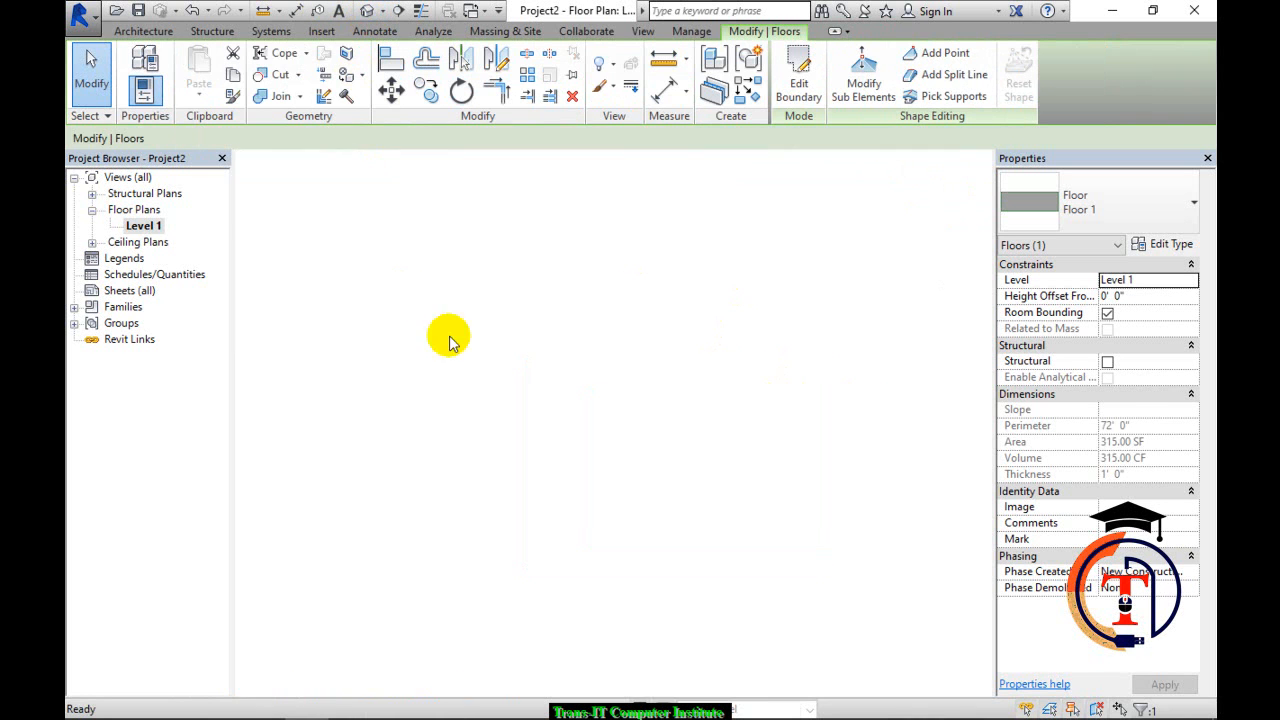
{"action": "scroll", "coordinate": [563, 417], "scroll_direction": "down", "scroll_amount": 4}
{"action": "middle_click_drag", "start_coordinate": [578, 447], "coordinate": [584, 442], "text": "shift"}
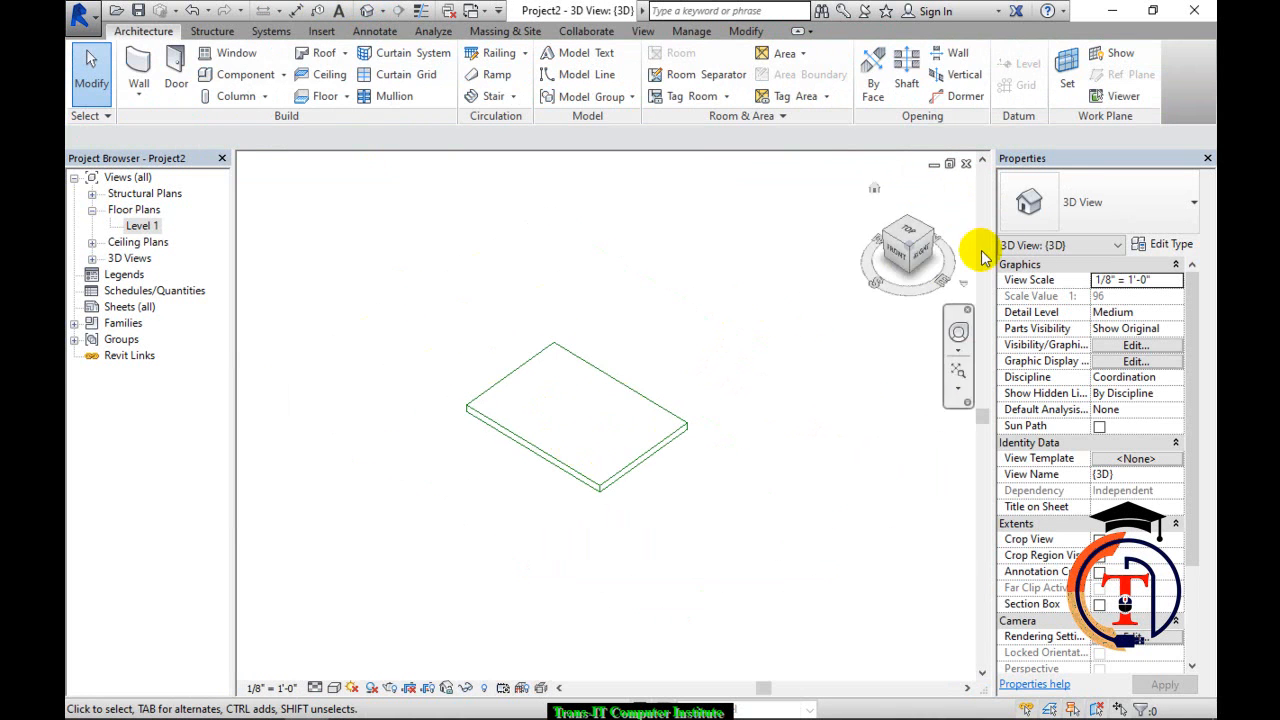
{"action": "left_click", "coordinate": [966, 165]}
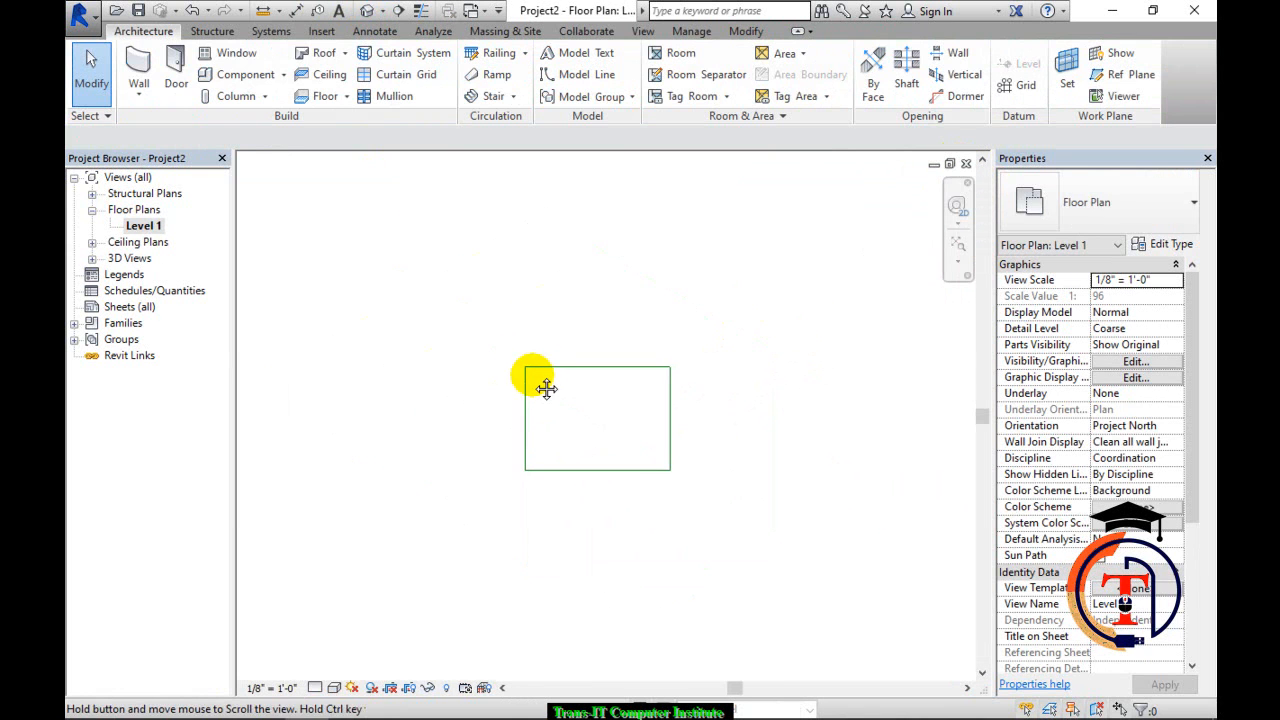
{"action": "scroll", "coordinate": [716, 118], "scroll_direction": "down", "scroll_amount": 8}
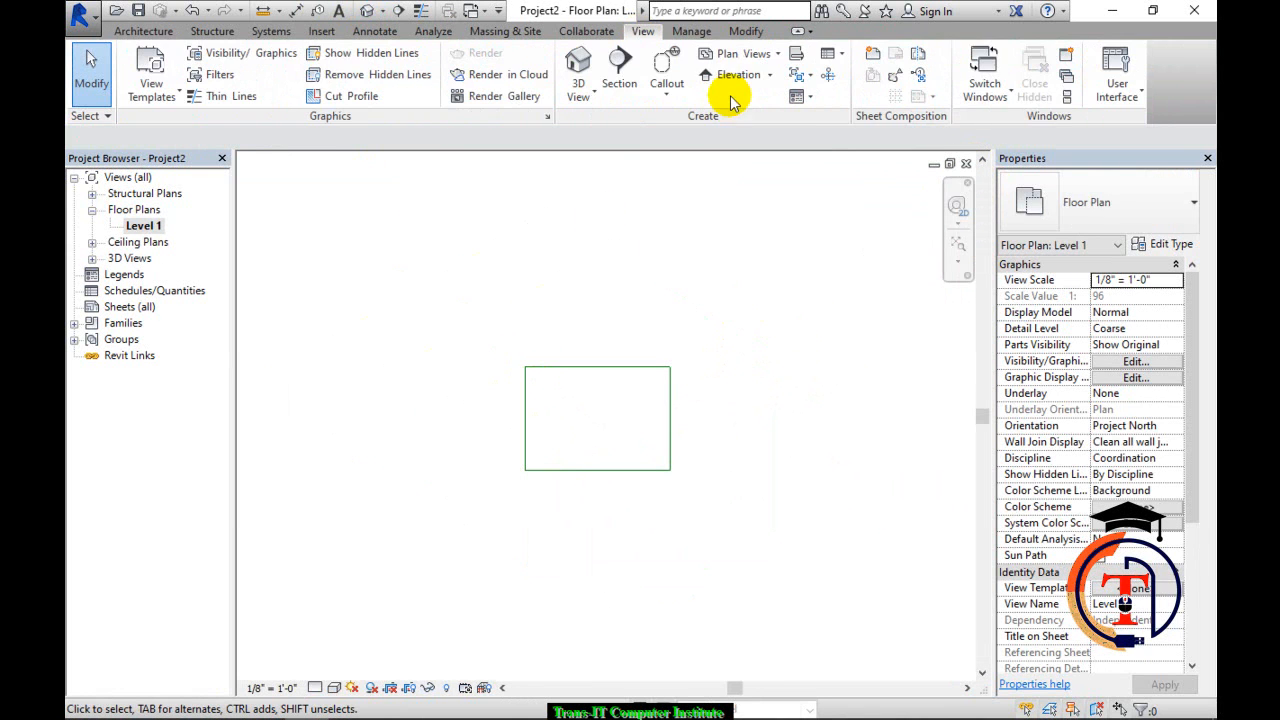
{"action": "left_click", "coordinate": [737, 74]}
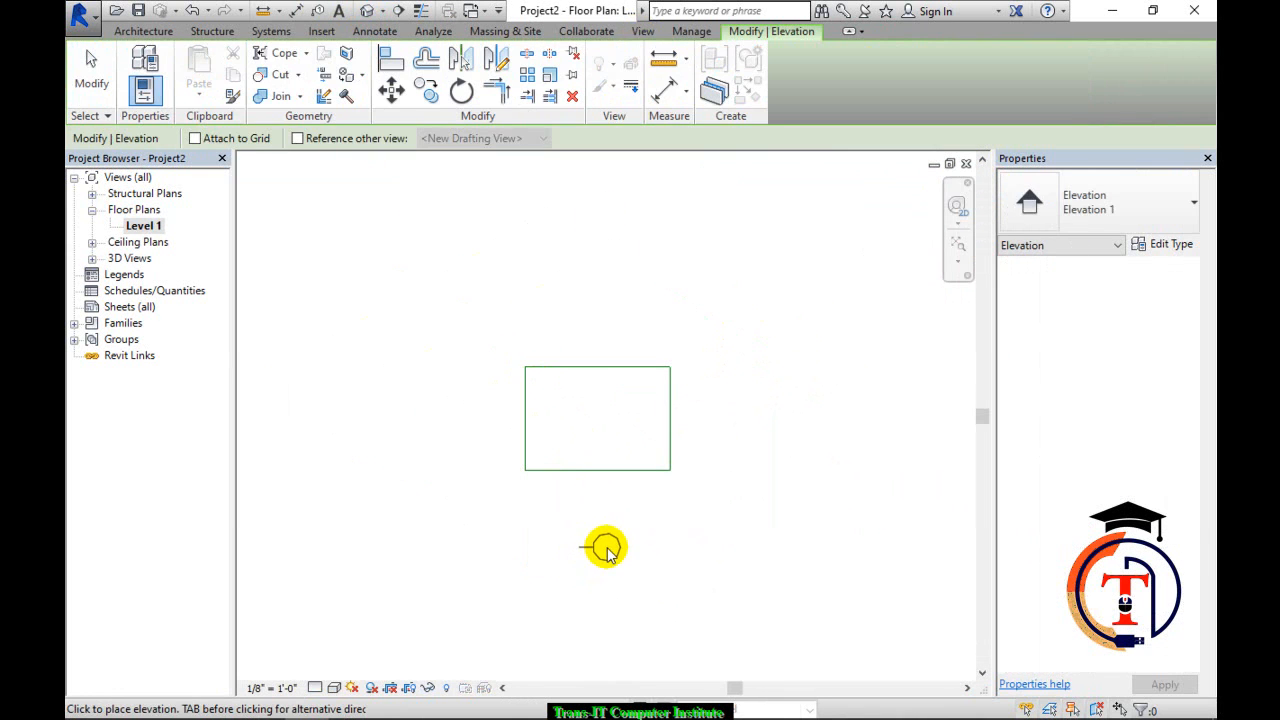
{"action": "key", "text": "Escape"}
{"action": "key", "text": "Escape"}
Draw a rectangle of 20' high basic walls enclosing the floor.
{"action": "key", "text": "w"}
{"action": "key", "text": "a"}
{"action": "left_click", "coordinate": [804, 55]}
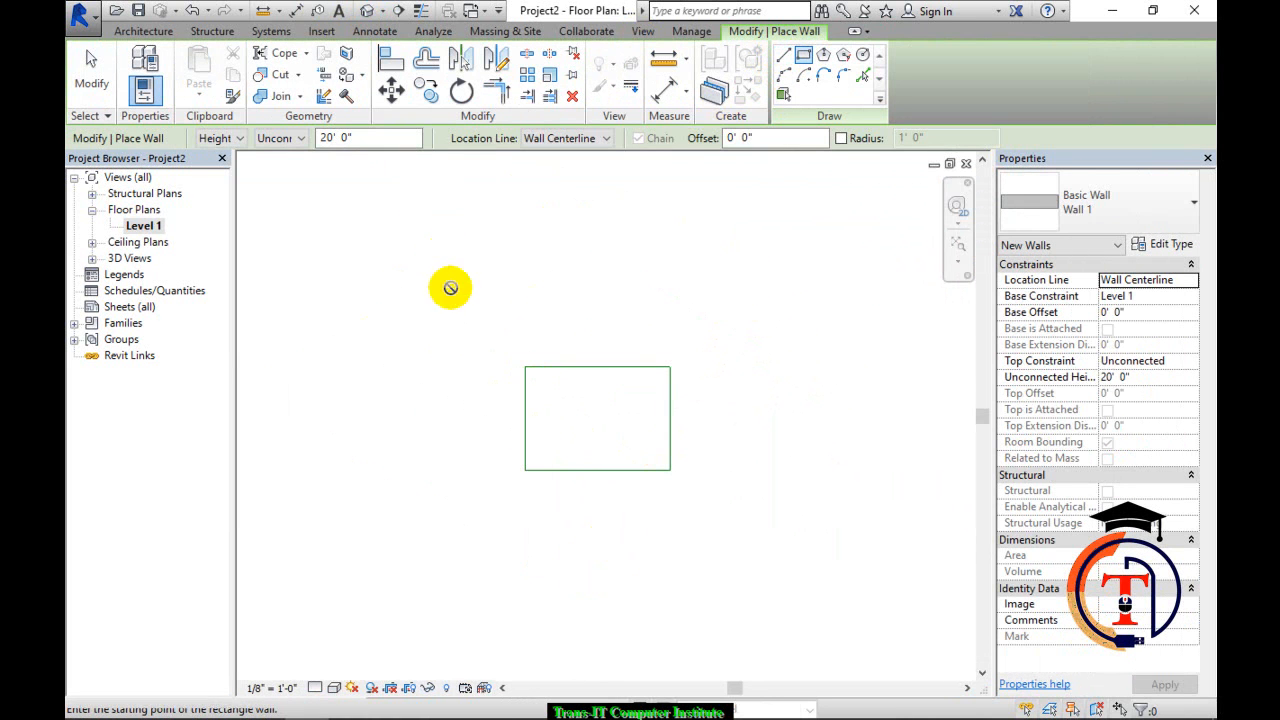
{"action": "left_click", "coordinate": [444, 257]}
{"action": "left_click", "coordinate": [727, 540]}
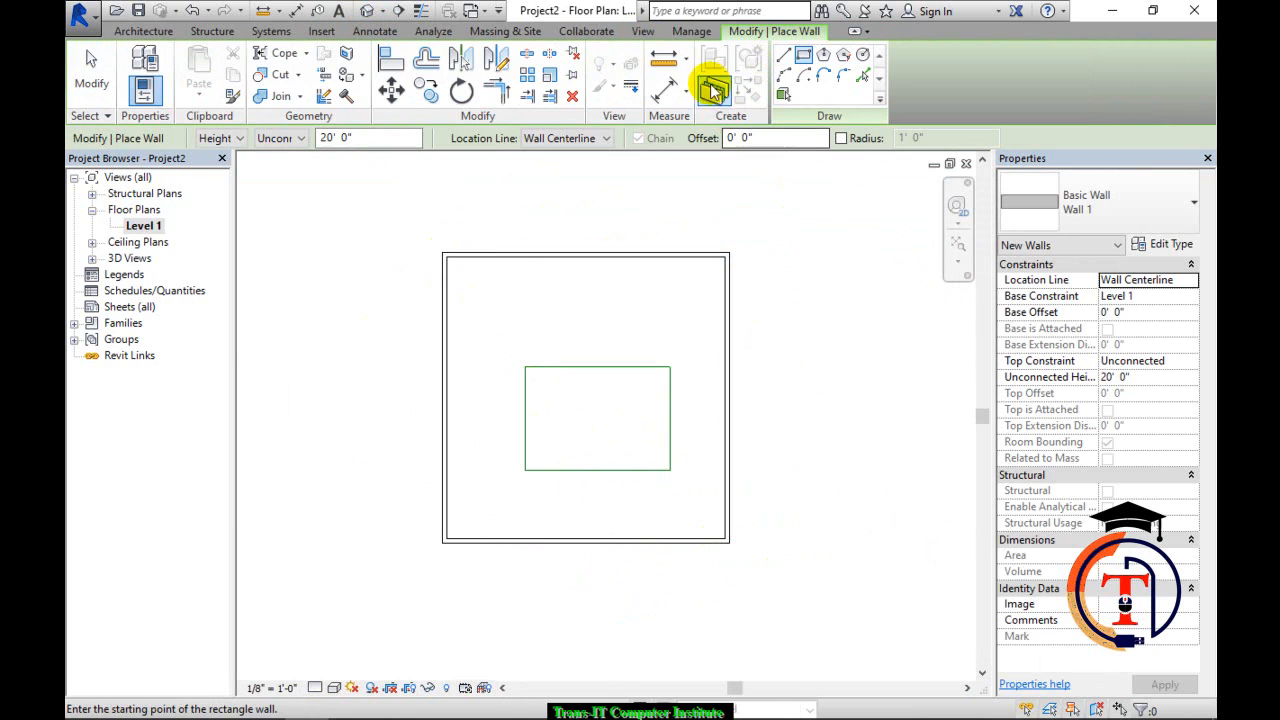
Place four elevation markers outside the walls, one on each side facing inward.
{"action": "left_click", "coordinate": [648, 31]}
{"action": "left_click", "coordinate": [737, 95]}
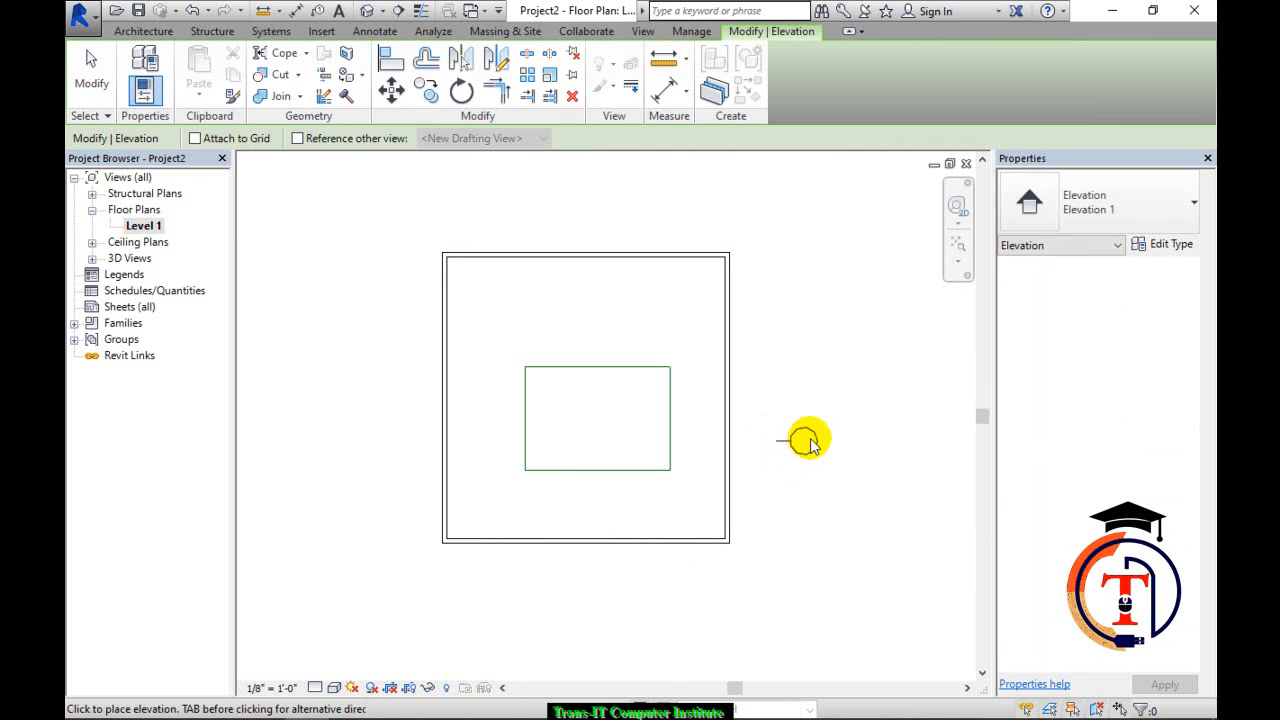
{"action": "left_click", "coordinate": [775, 481]}
{"action": "left_click", "coordinate": [593, 657]}
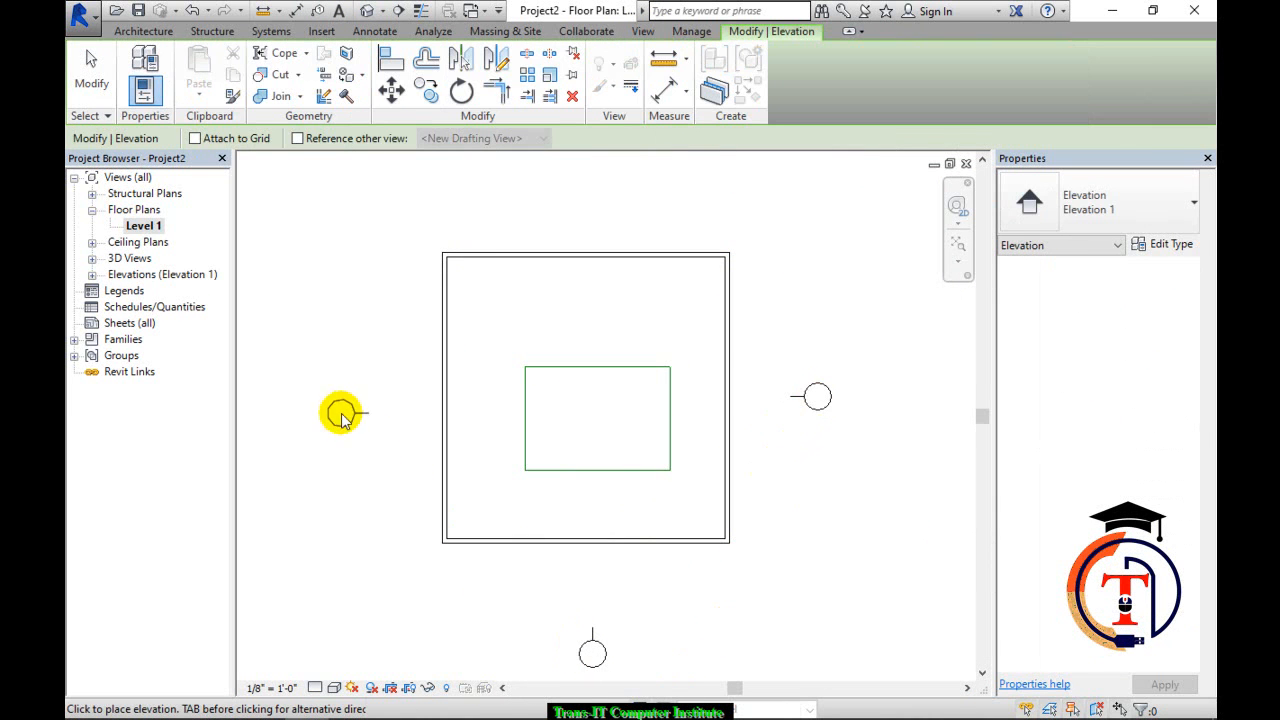
{"action": "left_click", "coordinate": [377, 408]}
{"action": "left_click", "coordinate": [607, 210]}
{"action": "key", "text": "Escape"}
{"action": "key", "text": "Escape"}
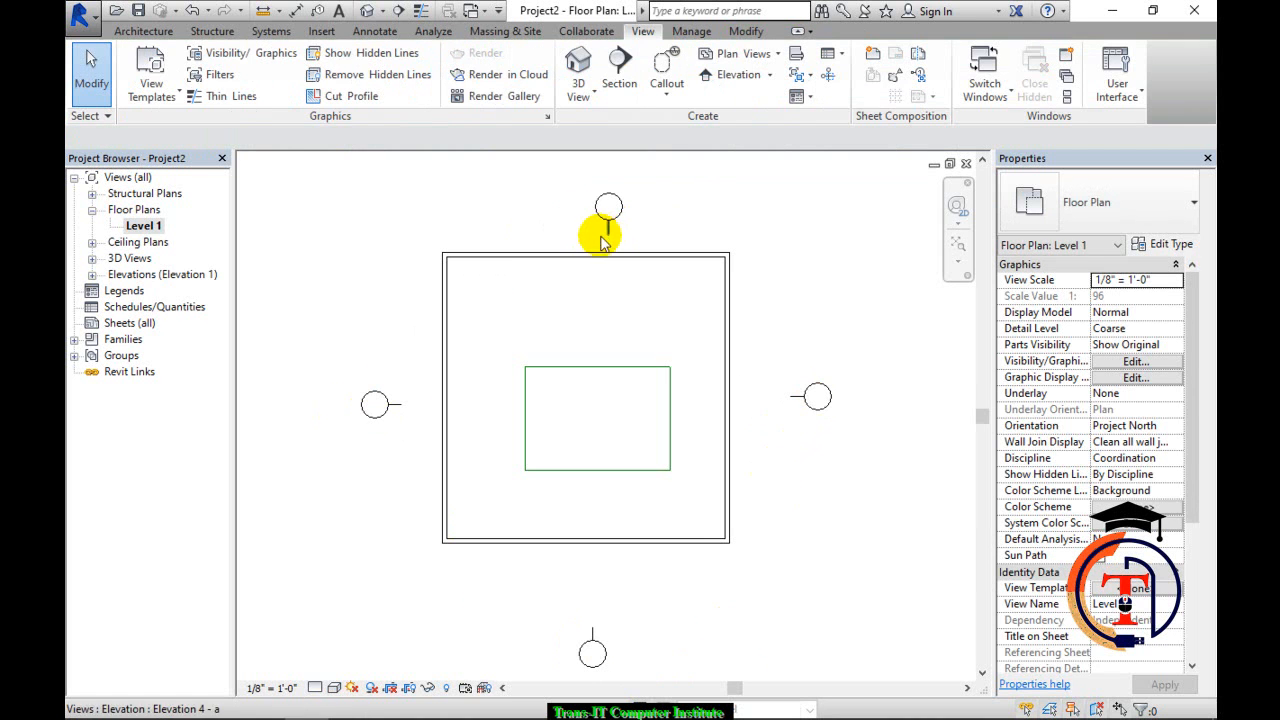
Select the whole chain of walls around the floor and delete it.
{"action": "key", "text": "Tab"}
{"action": "left_click", "coordinate": [591, 257]}
{"action": "key", "text": "Delete"}
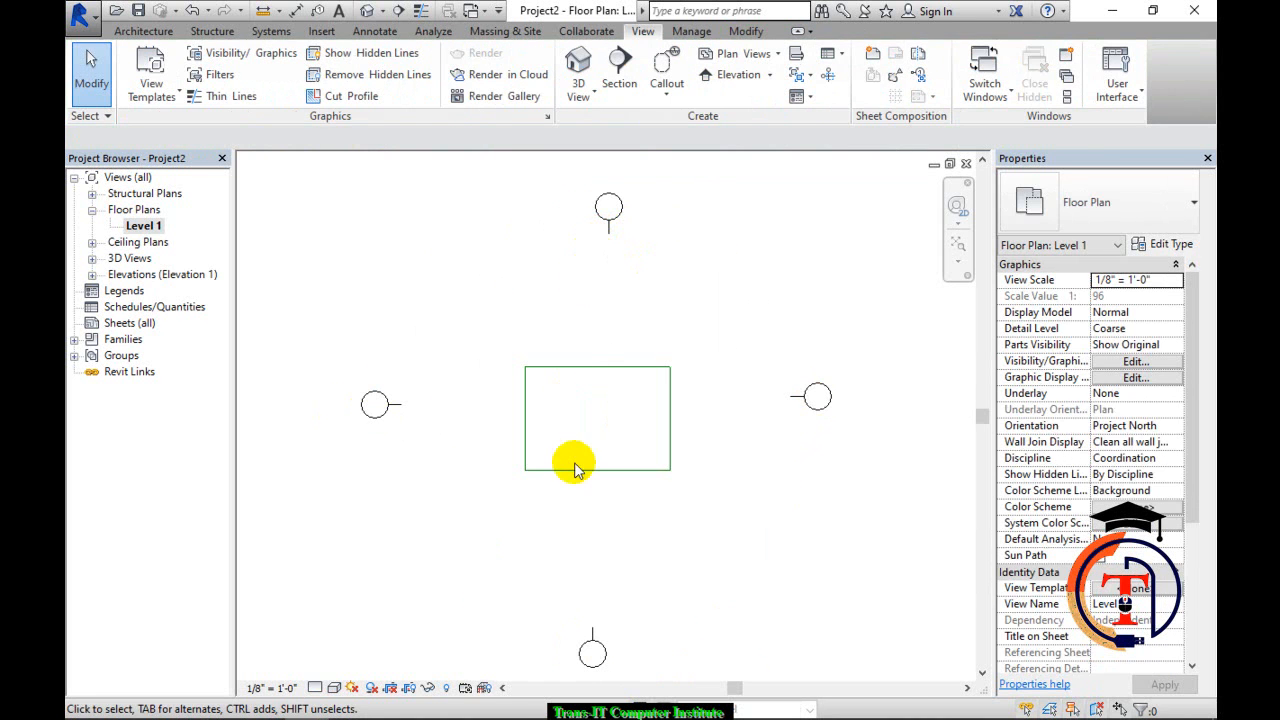
Edit the floor boundary and move its two short sides outward to a width of about 43'.
{"action": "left_click", "coordinate": [580, 367]}
{"action": "scroll", "coordinate": [580, 434], "scroll_direction": "up", "scroll_amount": 2}
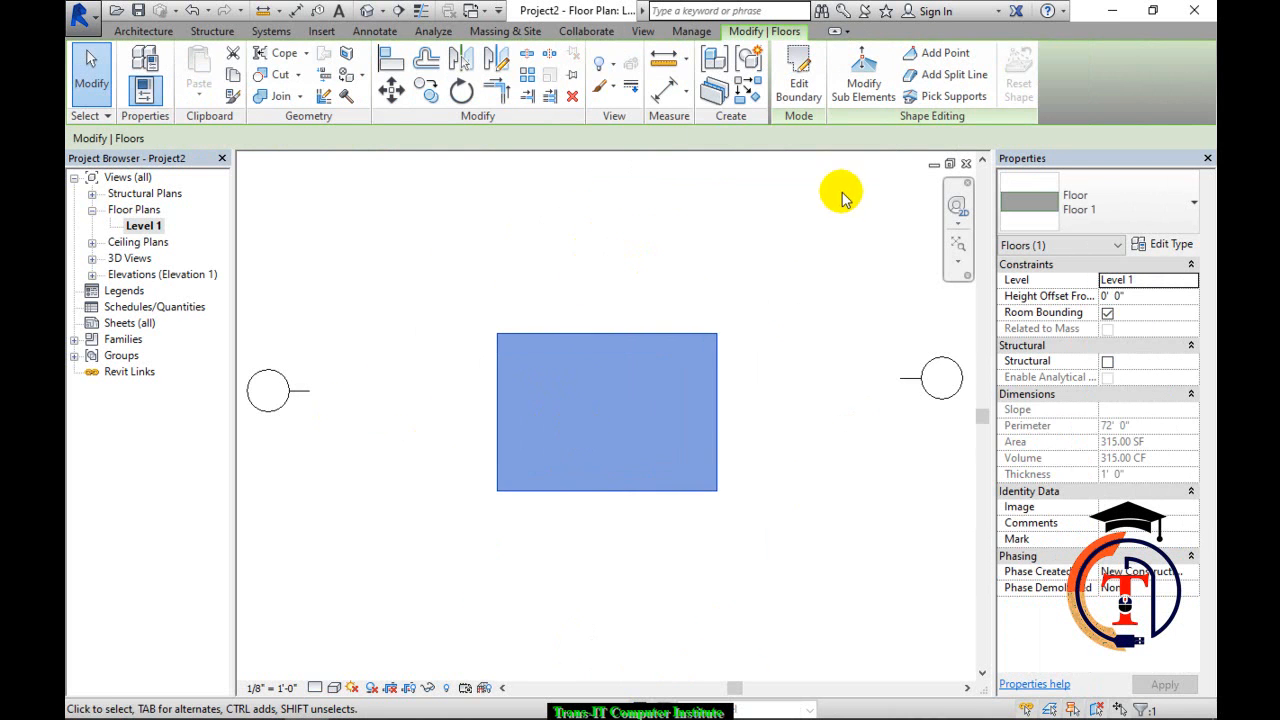
{"action": "scroll", "coordinate": [840, 213], "scroll_direction": "down", "scroll_amount": 1}
{"action": "left_click", "coordinate": [805, 66]}
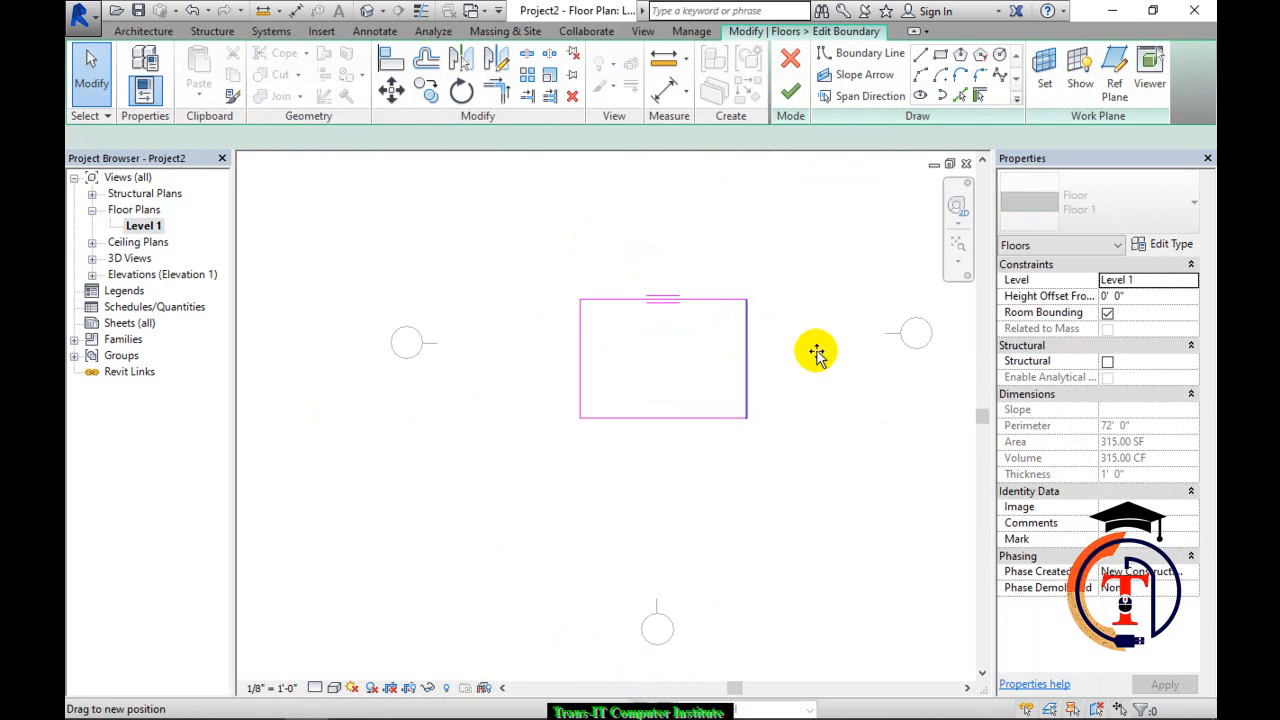
{"action": "left_click_drag", "start_coordinate": [747, 350], "coordinate": [831, 351]}
{"action": "left_click", "coordinate": [581, 355]}
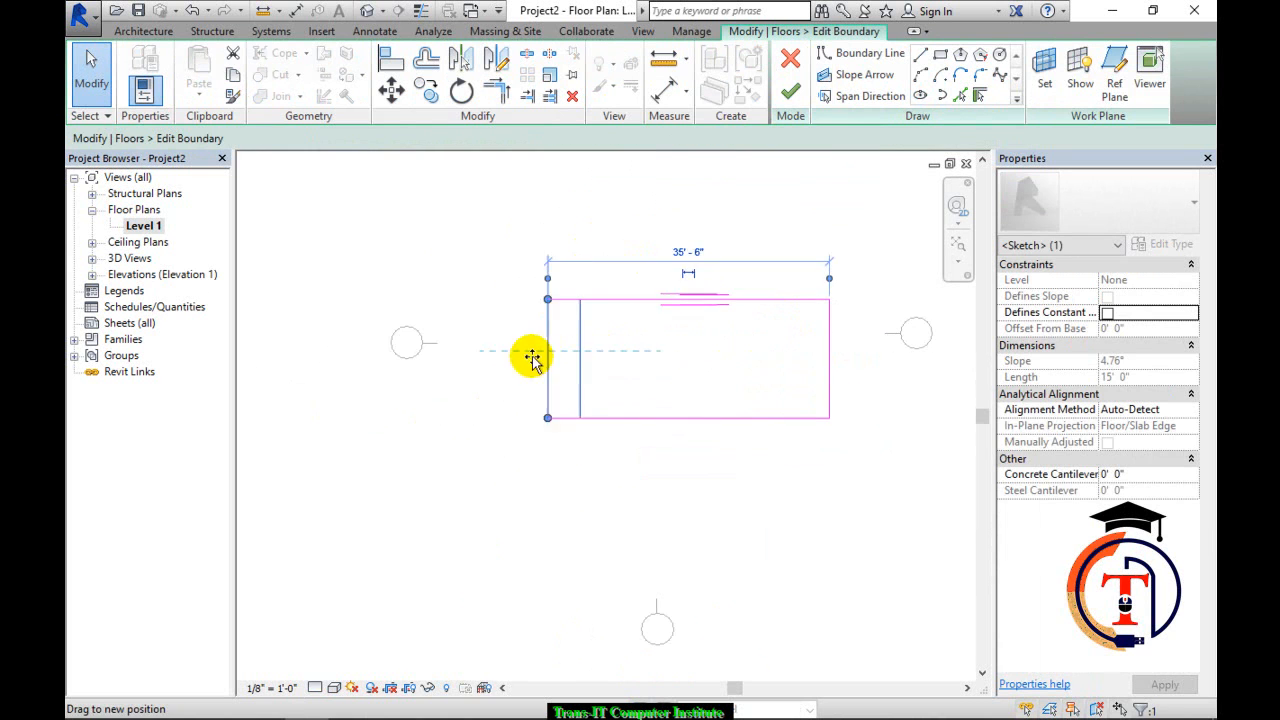
{"action": "left_click_drag", "start_coordinate": [580, 356], "coordinate": [494, 360]}
Move the two long boundary sides outward to a depth of about 32'-6" and finish the floor edit.
{"action": "left_click", "coordinate": [660, 419]}
{"action": "left_click_drag", "start_coordinate": [660, 420], "coordinate": [652, 508]}
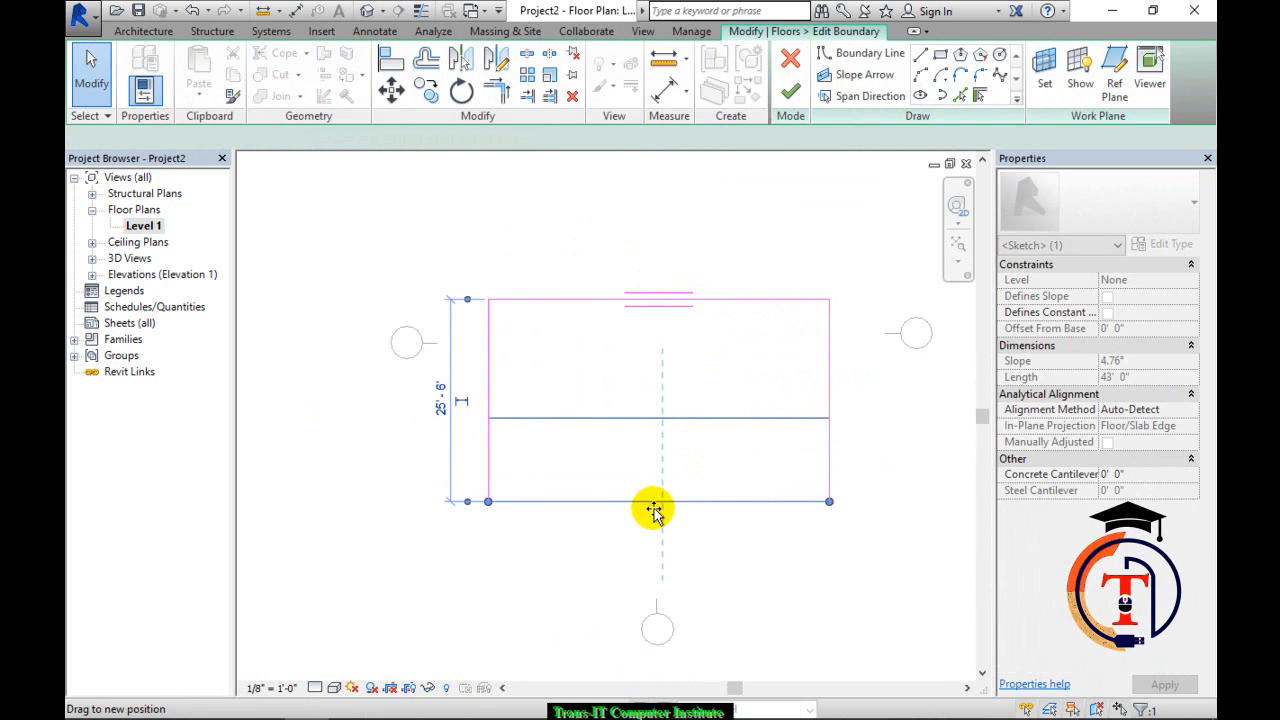
{"action": "left_click", "coordinate": [777, 299]}
{"action": "left_click_drag", "start_coordinate": [777, 299], "coordinate": [777, 248]}
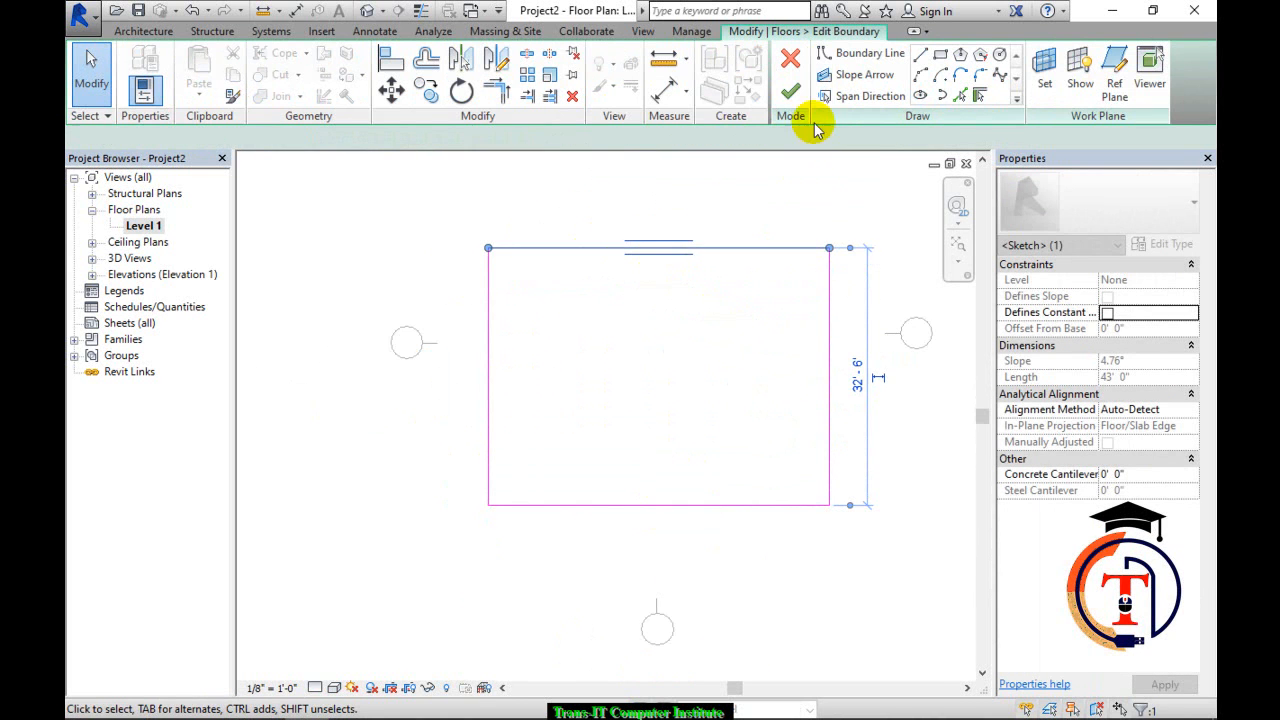
{"action": "left_click", "coordinate": [790, 91]}
Extend the view depth of the elevations below and left of the floor so both reach past its far edge.
{"action": "left_click", "coordinate": [706, 214]}
{"action": "scroll", "coordinate": [703, 243], "scroll_direction": "down", "scroll_amount": 2}
{"action": "middle_click_drag", "start_coordinate": [700, 243], "coordinate": [617, 348]}
{"action": "left_click", "coordinate": [576, 548]}
{"action": "left_click_drag", "start_coordinate": [577, 429], "coordinate": [586, 309]}
{"action": "left_click", "coordinate": [440, 391]}
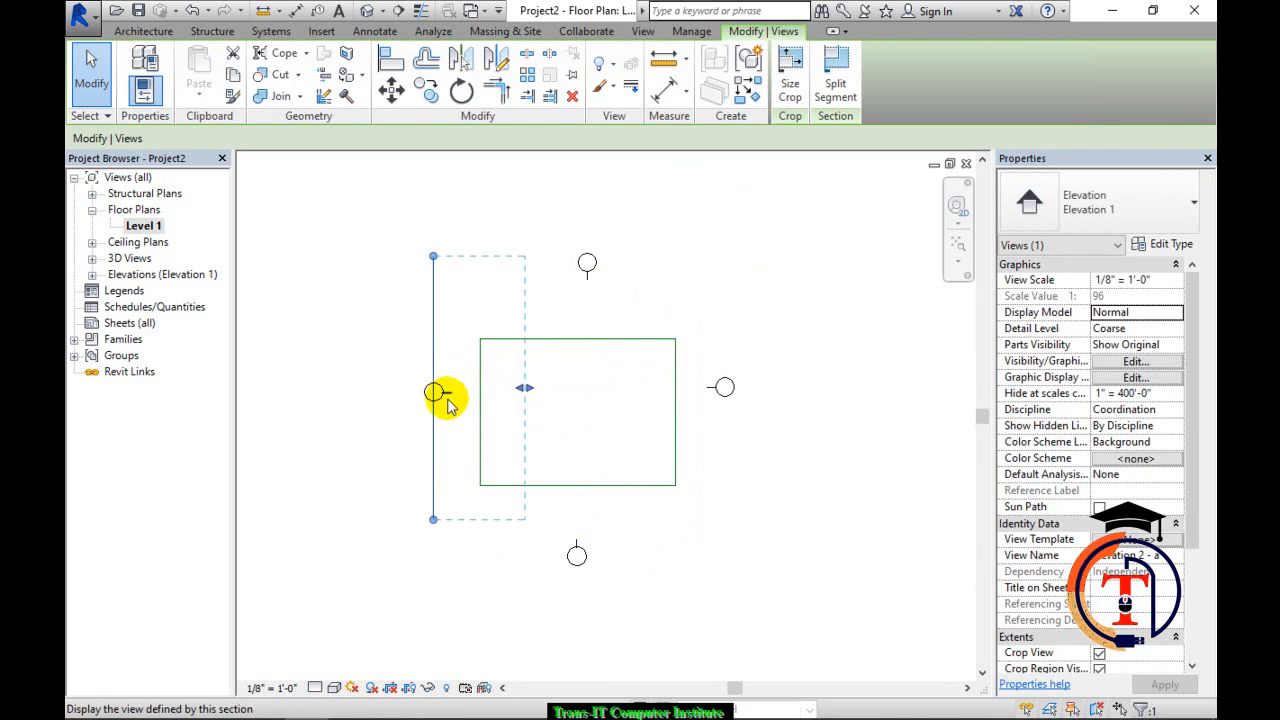
{"action": "left_click_drag", "start_coordinate": [523, 385], "coordinate": [702, 389]}
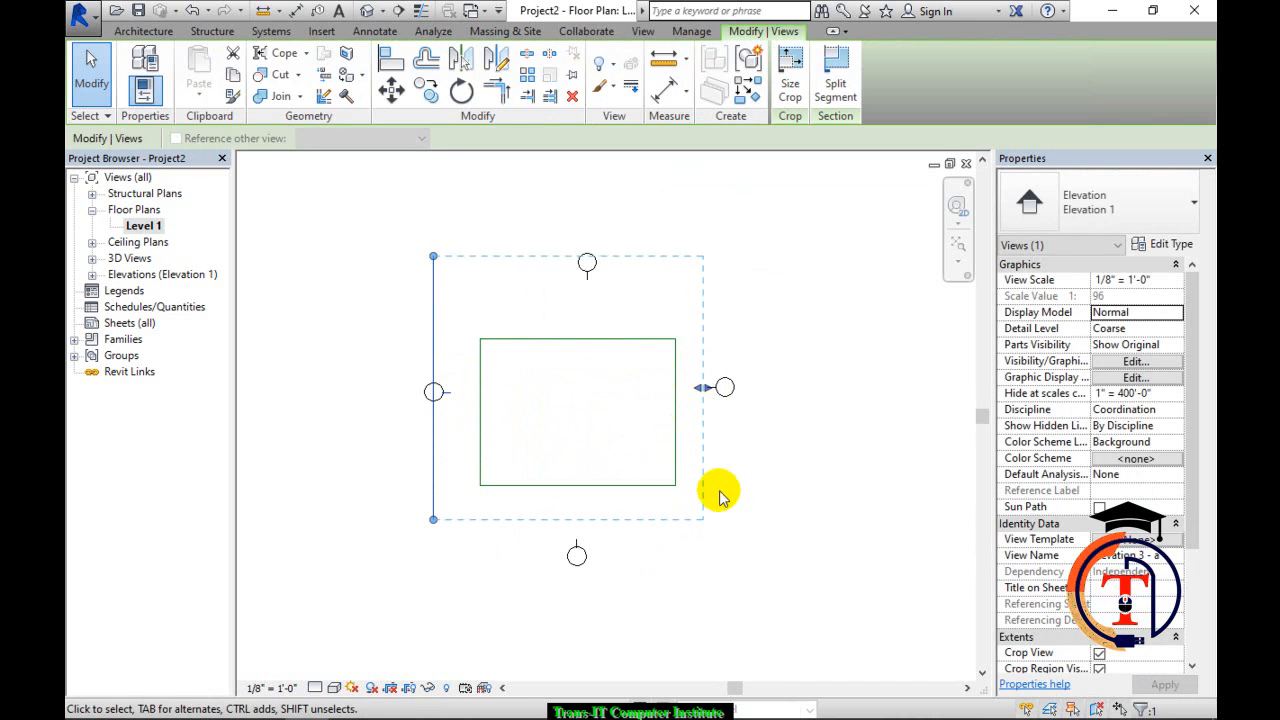
Open the elevation view from the marker below the floor and turn off its crop boundary.
{"action": "left_click", "coordinate": [677, 530]}
{"action": "double_click", "coordinate": [572, 546]}
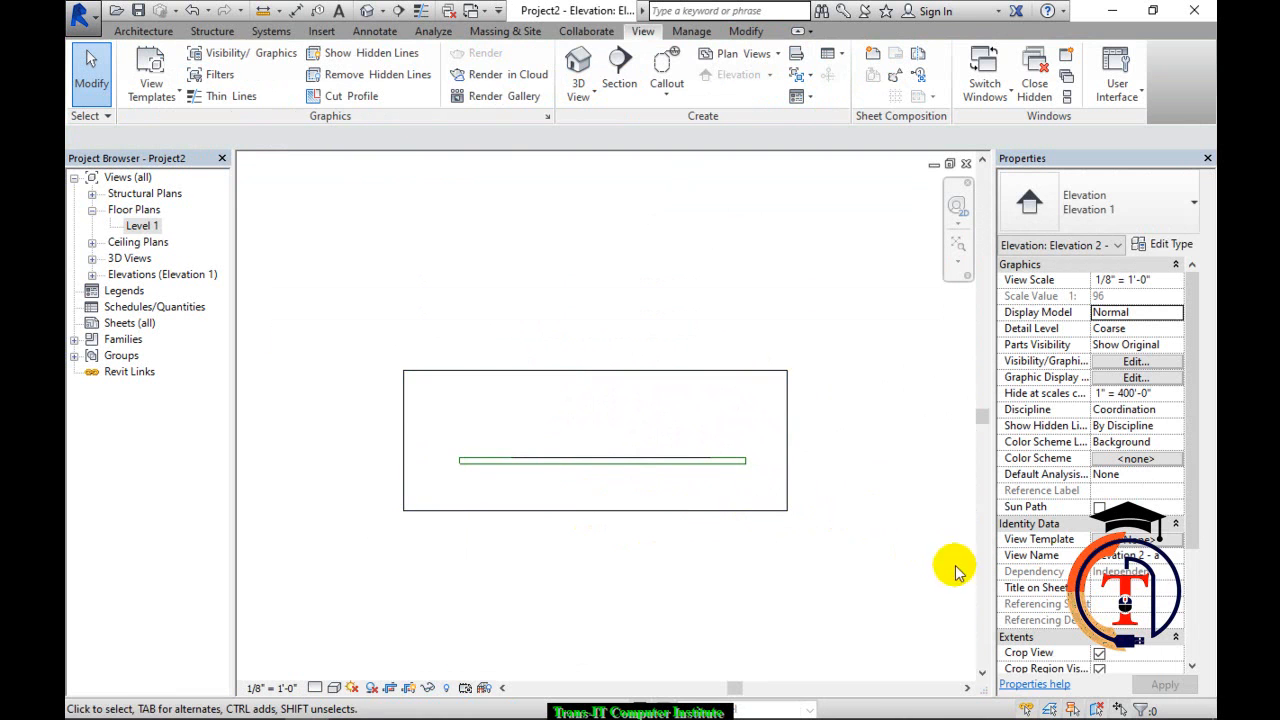
{"action": "scroll", "coordinate": [1195, 518], "scroll_direction": "down", "scroll_amount": 2}
{"action": "left_click", "coordinate": [1099, 573]}
{"action": "left_click", "coordinate": [1155, 688]}
Stretch the Level 1 line at both ends so it extends well past the floor on each side.
{"action": "left_click_drag", "start_coordinate": [403, 412], "coordinate": [724, 506]}
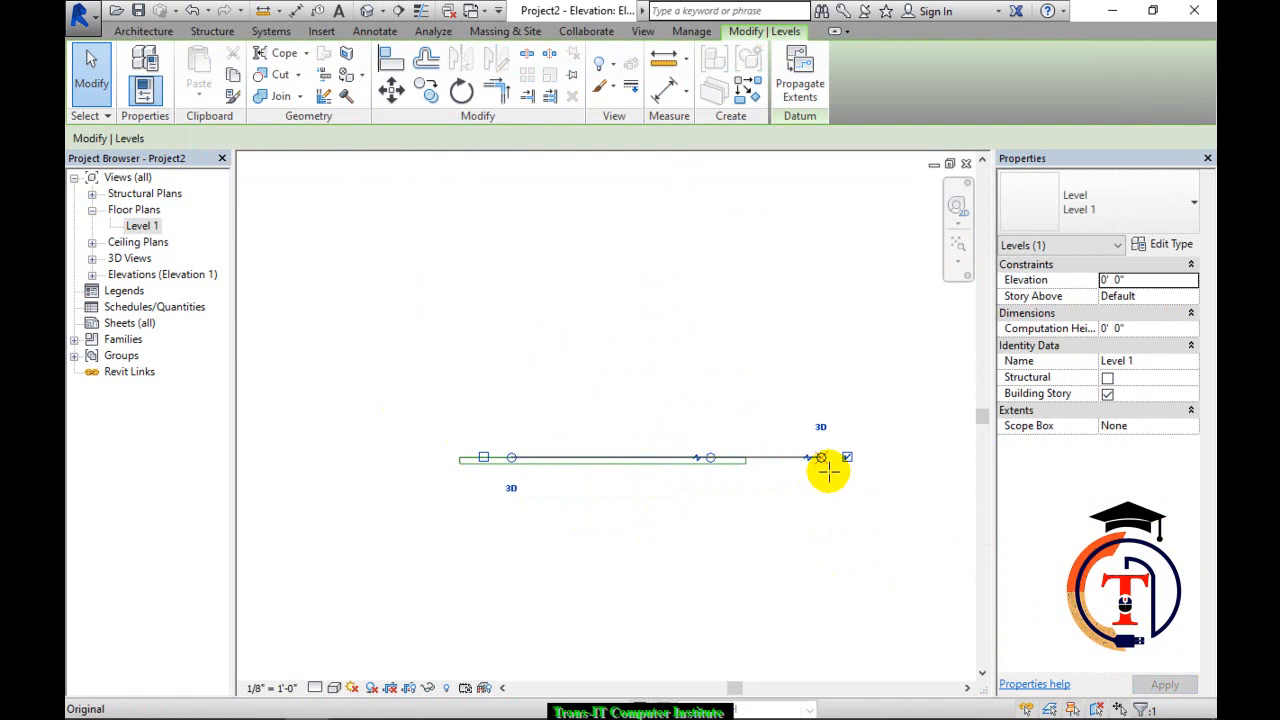
{"action": "left_click_drag", "start_coordinate": [510, 462], "coordinate": [363, 457]}
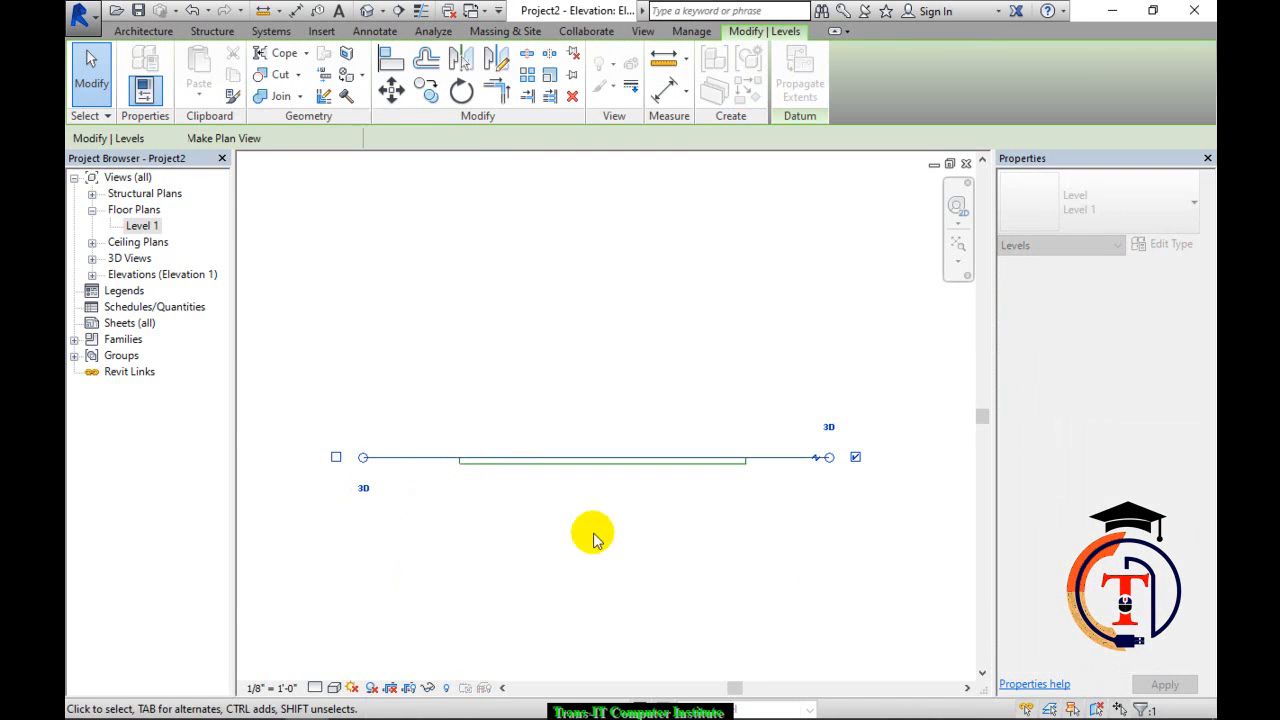
{"action": "left_click", "coordinate": [490, 542]}
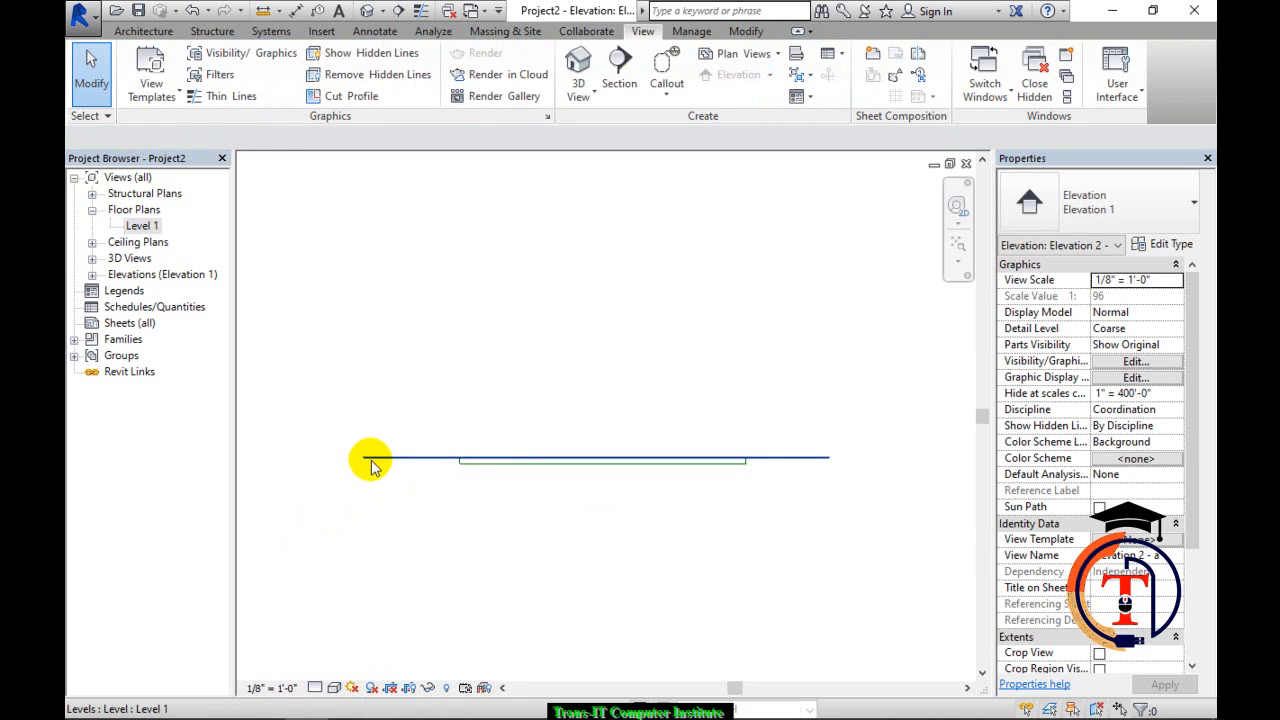
Draw a second level 10'-6" above Level 1, with its ends aligned to the Level 1 line.
{"action": "key", "text": "l"}
{"action": "key", "text": "l"}
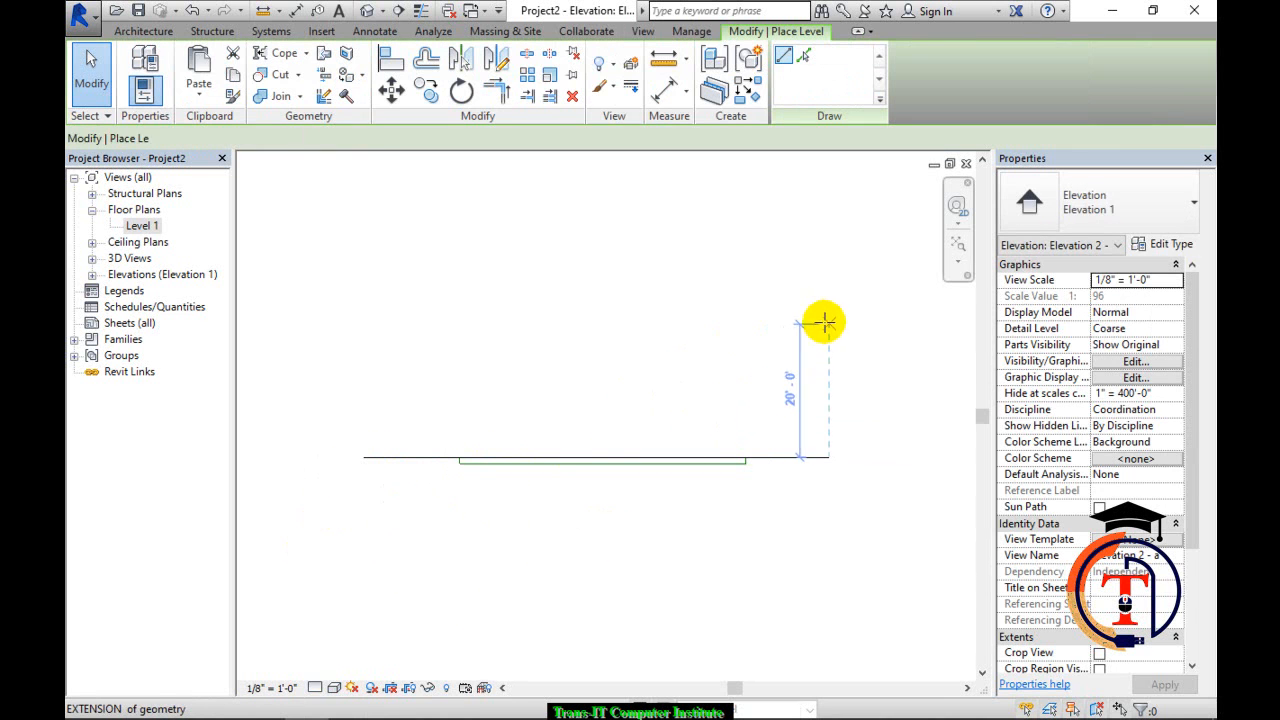
{"action": "left_click", "coordinate": [829, 387]}
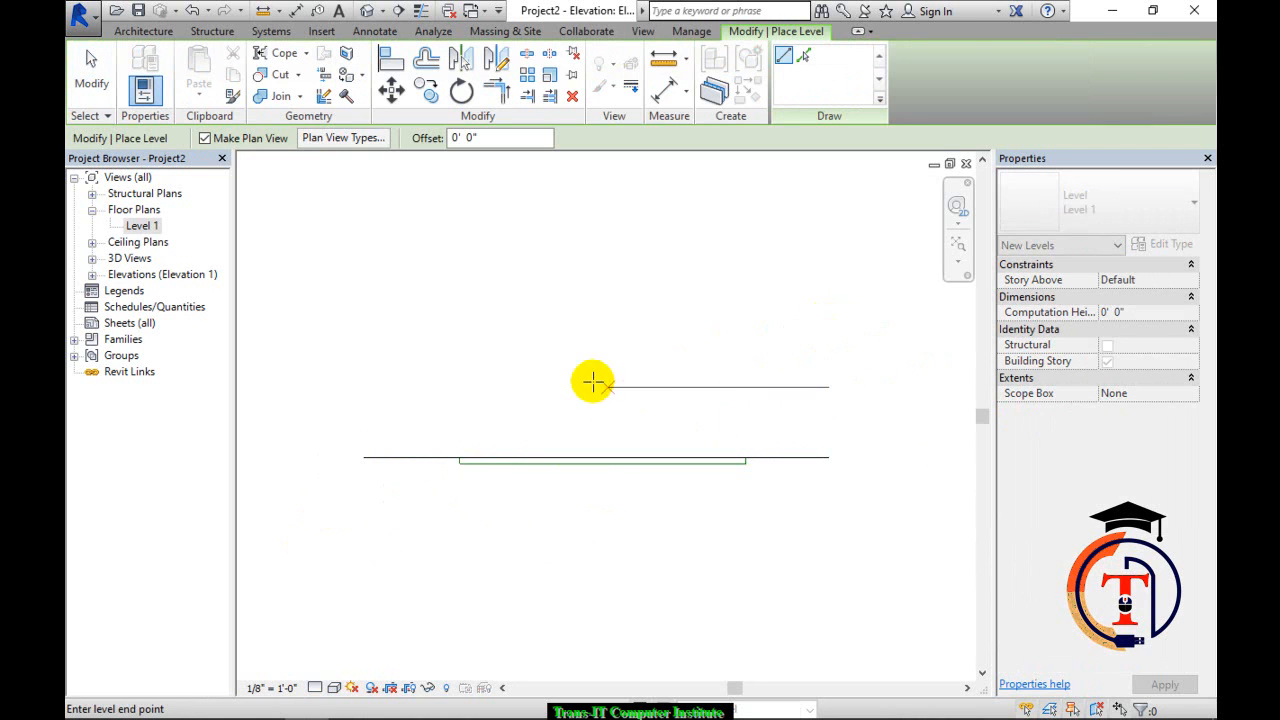
{"action": "left_click", "coordinate": [363, 387]}
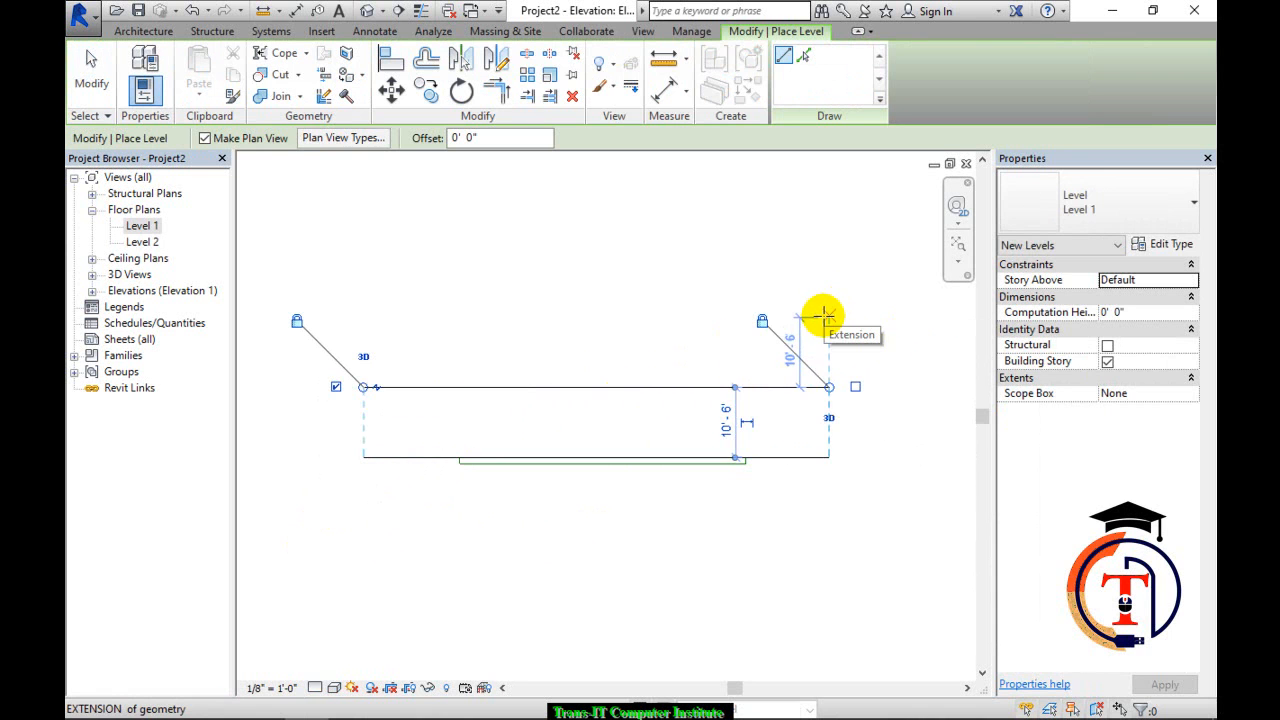
Draw a third level aligned above Level 2 and set its distance from Level 2 to 10'.
{"action": "left_click", "coordinate": [822, 316]}
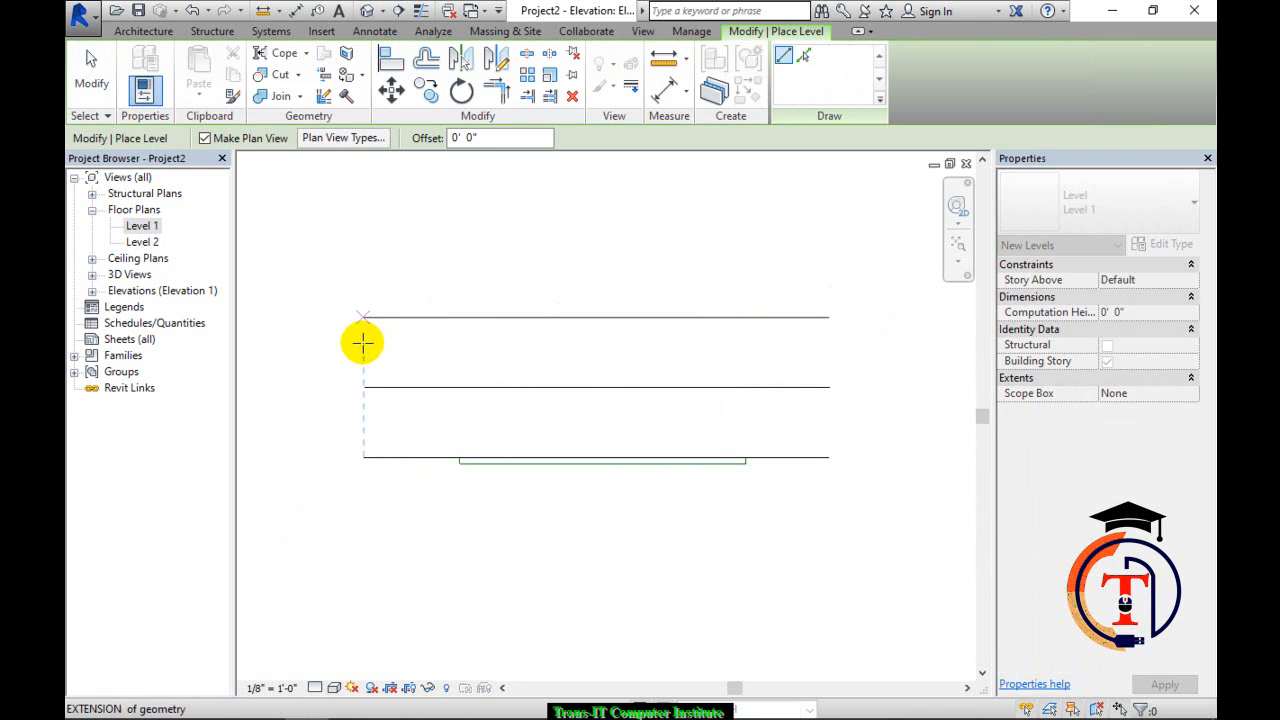
{"action": "left_click", "coordinate": [363, 344]}
{"action": "key", "text": "Escape"}
{"action": "left_click", "coordinate": [528, 318]}
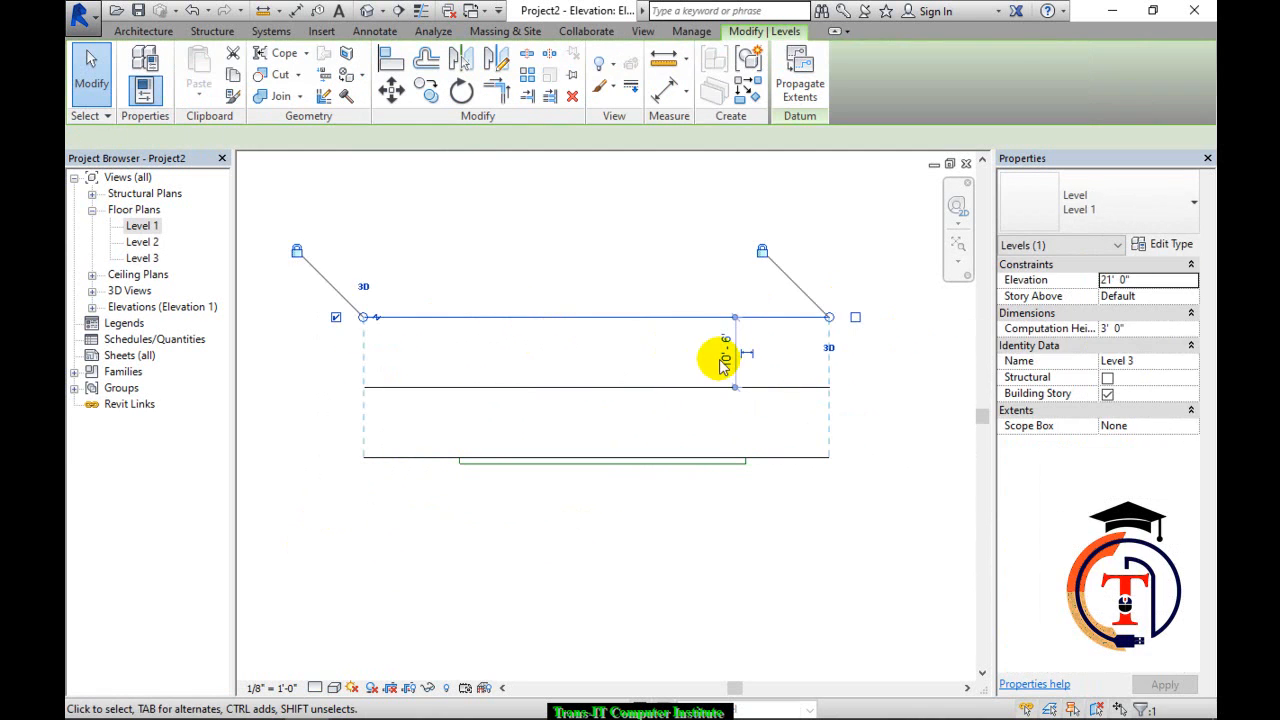
{"action": "left_click", "coordinate": [724, 355]}
{"action": "type", "text": "10"}
{"action": "key", "text": "Return"}
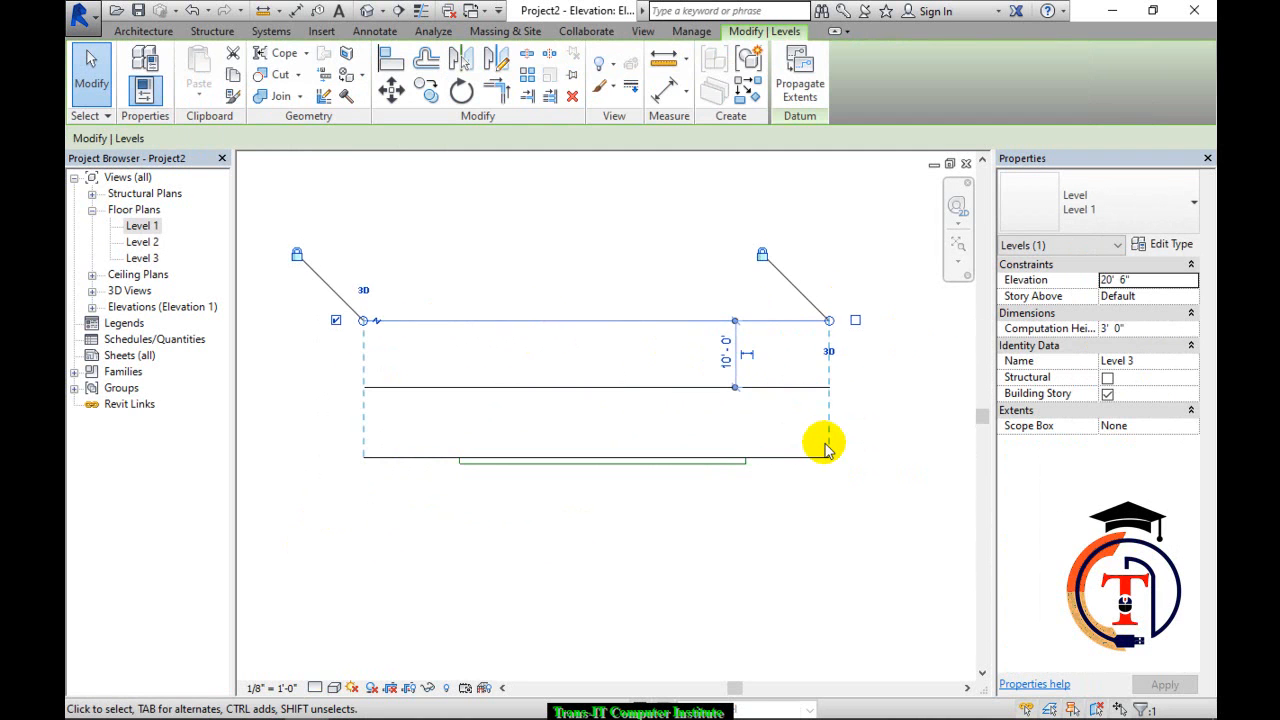
{"action": "left_click", "coordinate": [630, 243]}
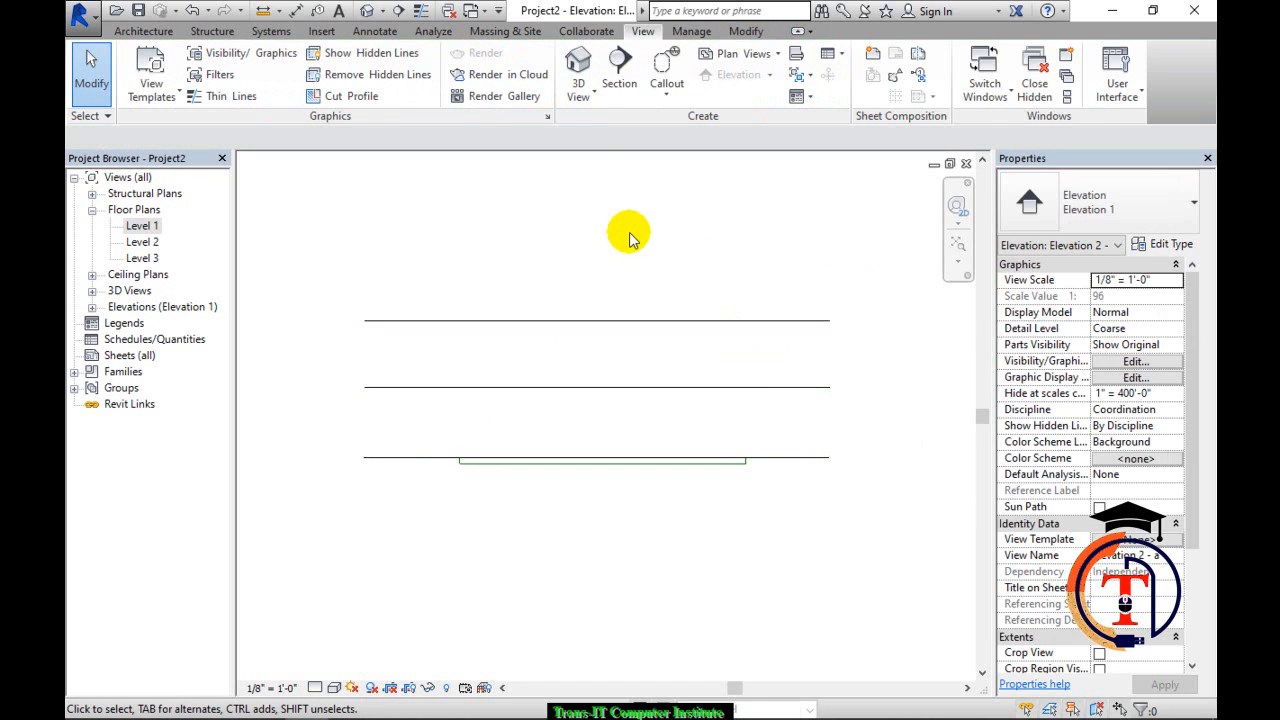
On the Level 2 floor plan, create a rectangular floor 43' wide and about 12'-9" deep, starting from the lower floor's upper-left corner.
{"action": "left_click", "coordinate": [966, 168]}
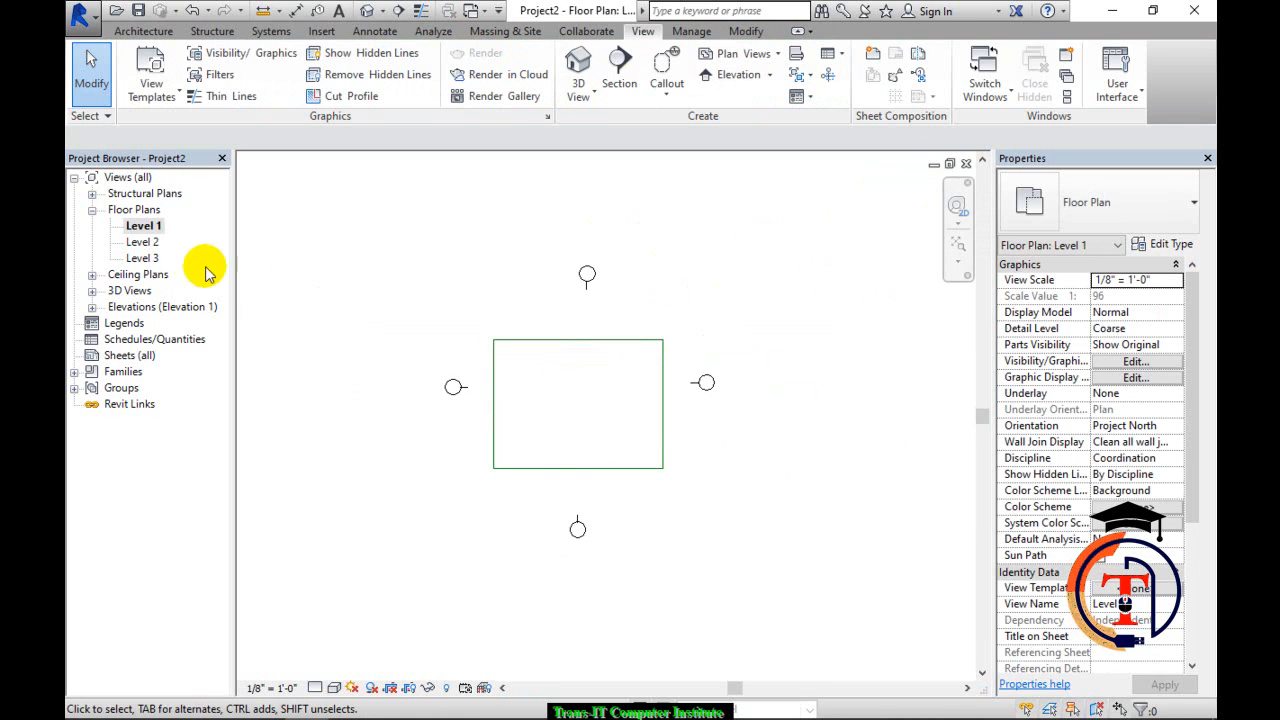
{"action": "double_click", "coordinate": [143, 242]}
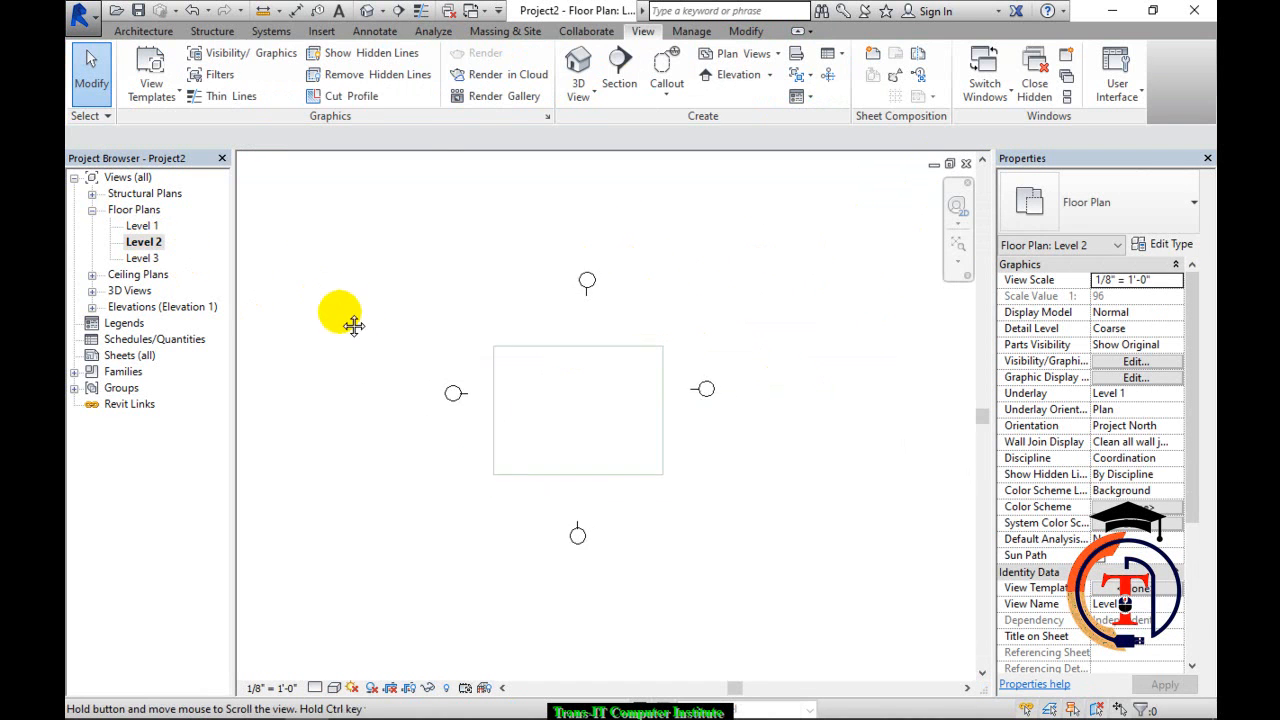
{"action": "left_click", "coordinate": [143, 31]}
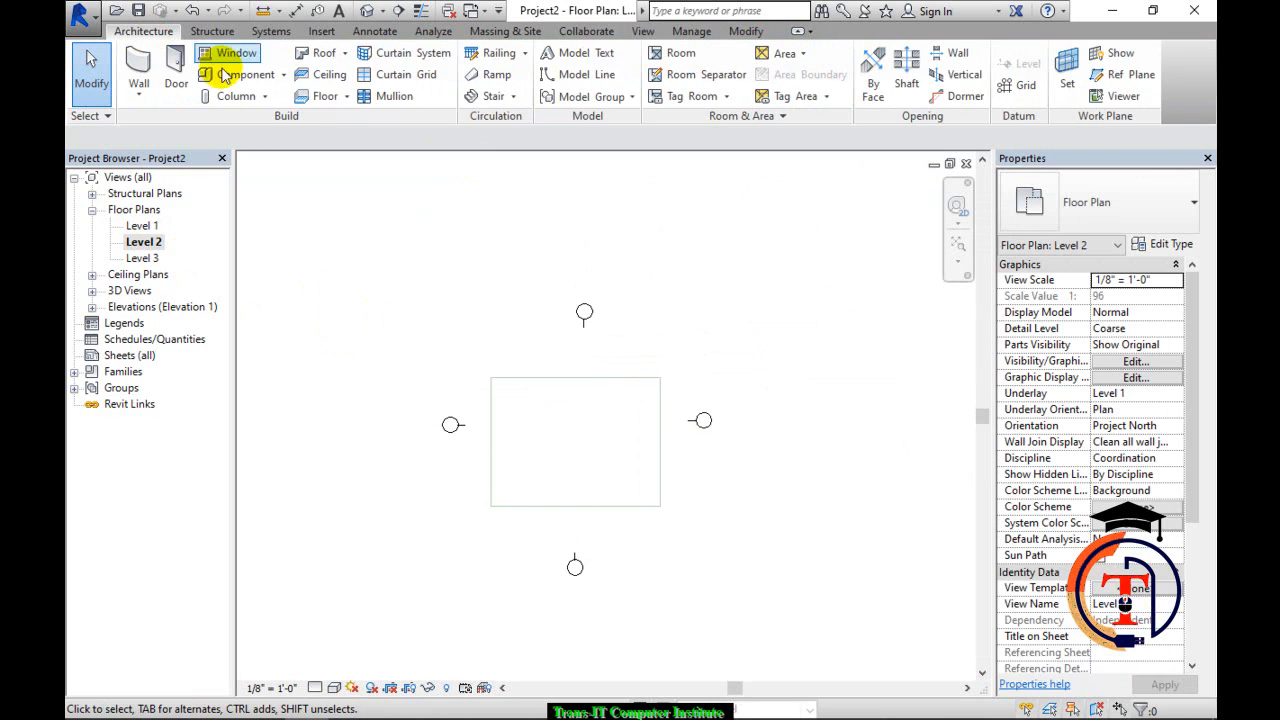
{"action": "left_click", "coordinate": [346, 96]}
{"action": "left_click", "coordinate": [342, 130]}
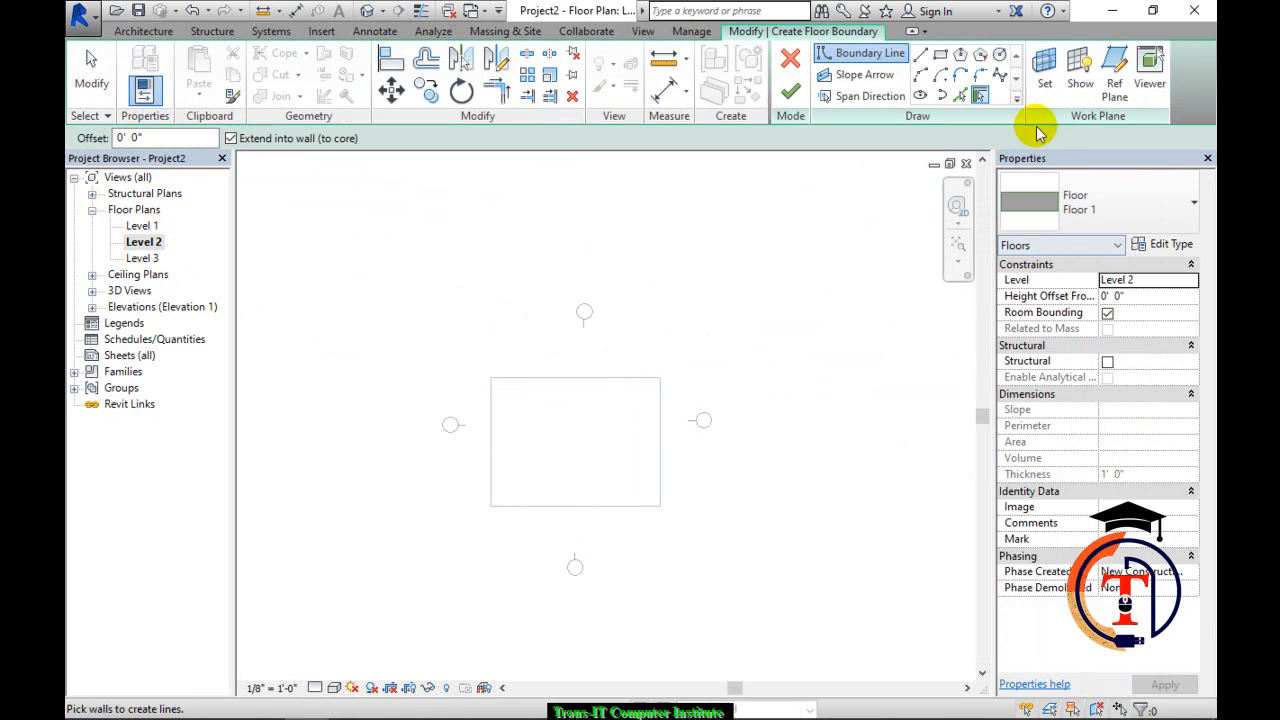
{"action": "left_click", "coordinate": [940, 55]}
{"action": "left_click", "coordinate": [491, 377]}
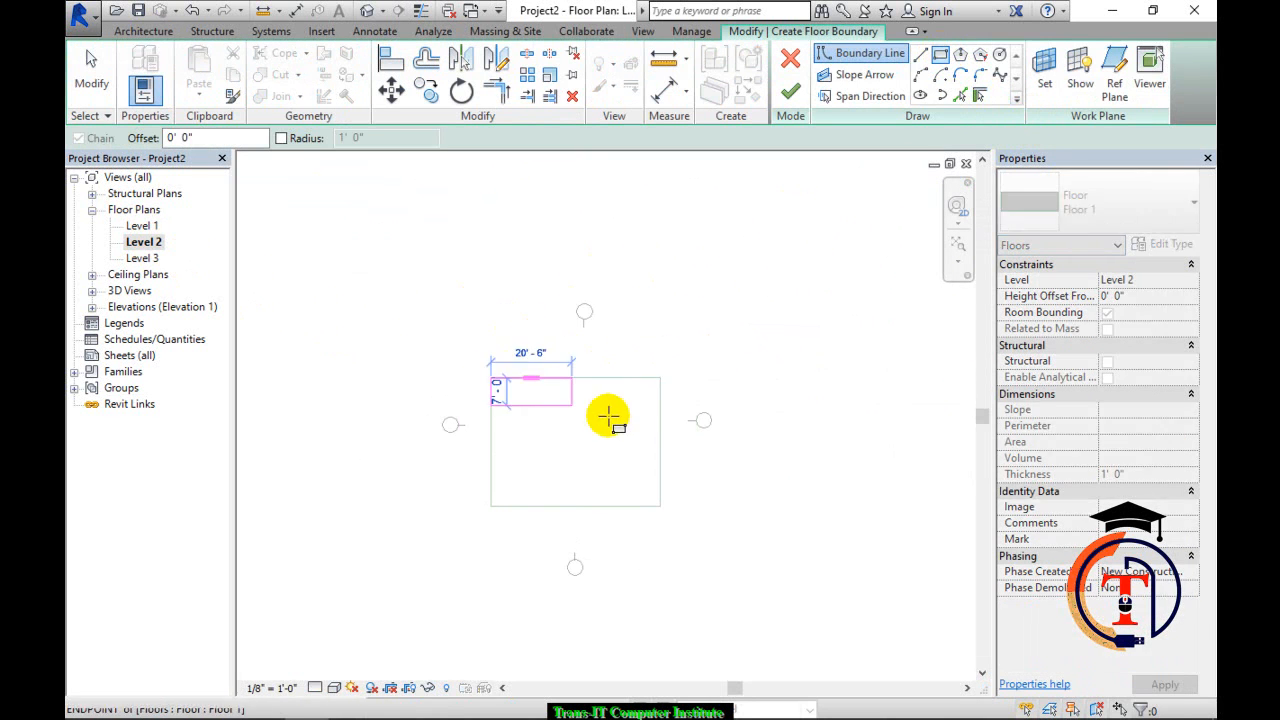
{"action": "left_click", "coordinate": [660, 428]}
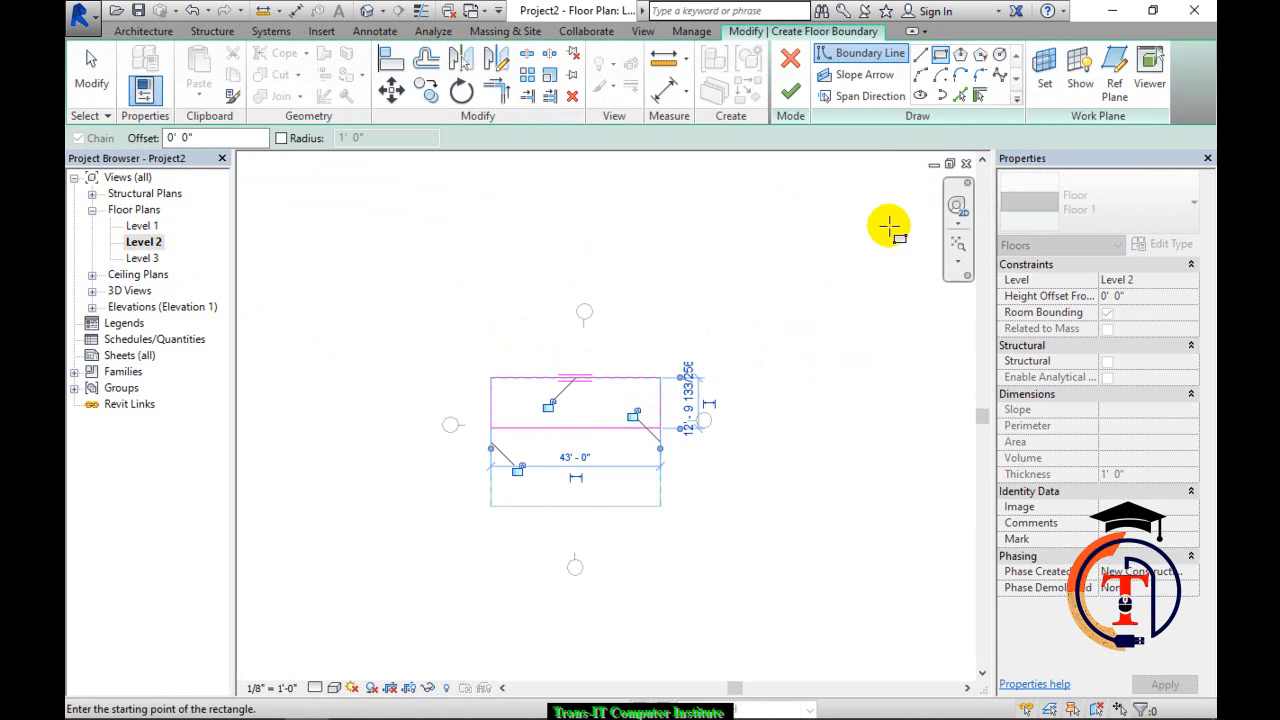
{"action": "left_click", "coordinate": [790, 91]}
{"action": "left_click", "coordinate": [779, 262]}
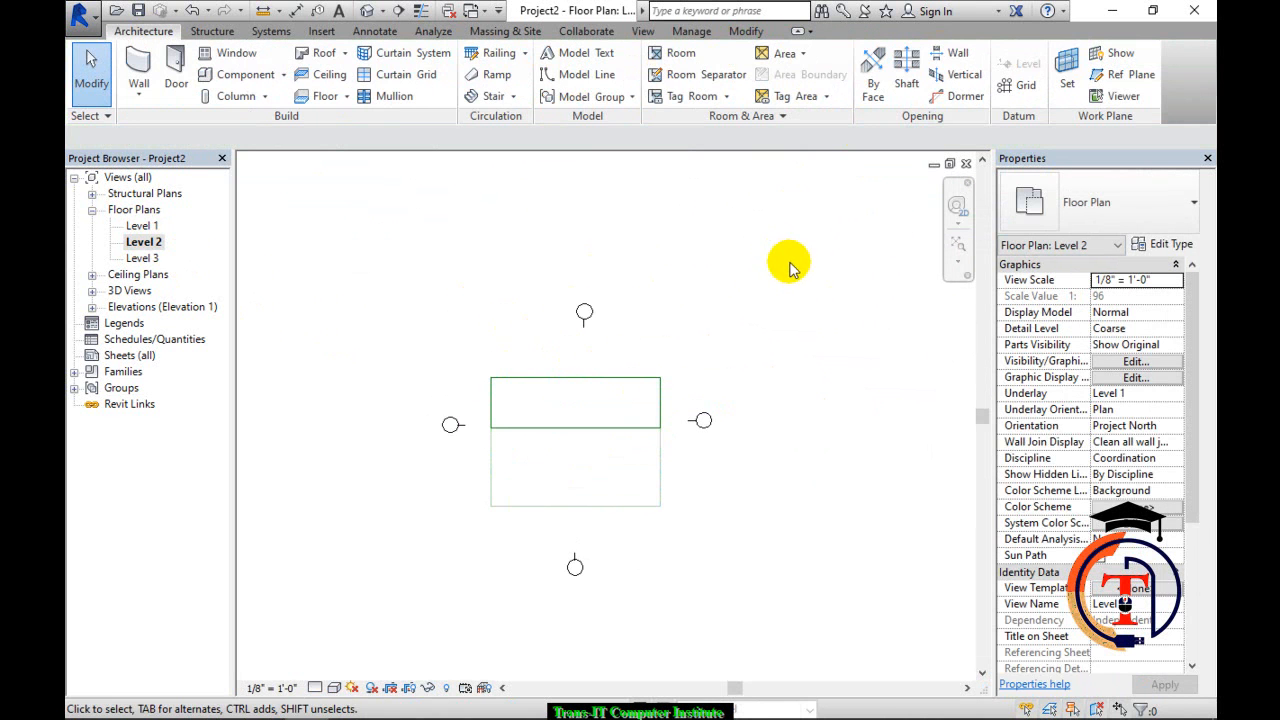
Examine both floors from an angle in the default 3D view, and close that view.
{"action": "left_click", "coordinate": [367, 12]}
{"action": "middle_click_drag", "start_coordinate": [614, 209], "coordinate": [684, 300], "text": "shift"}
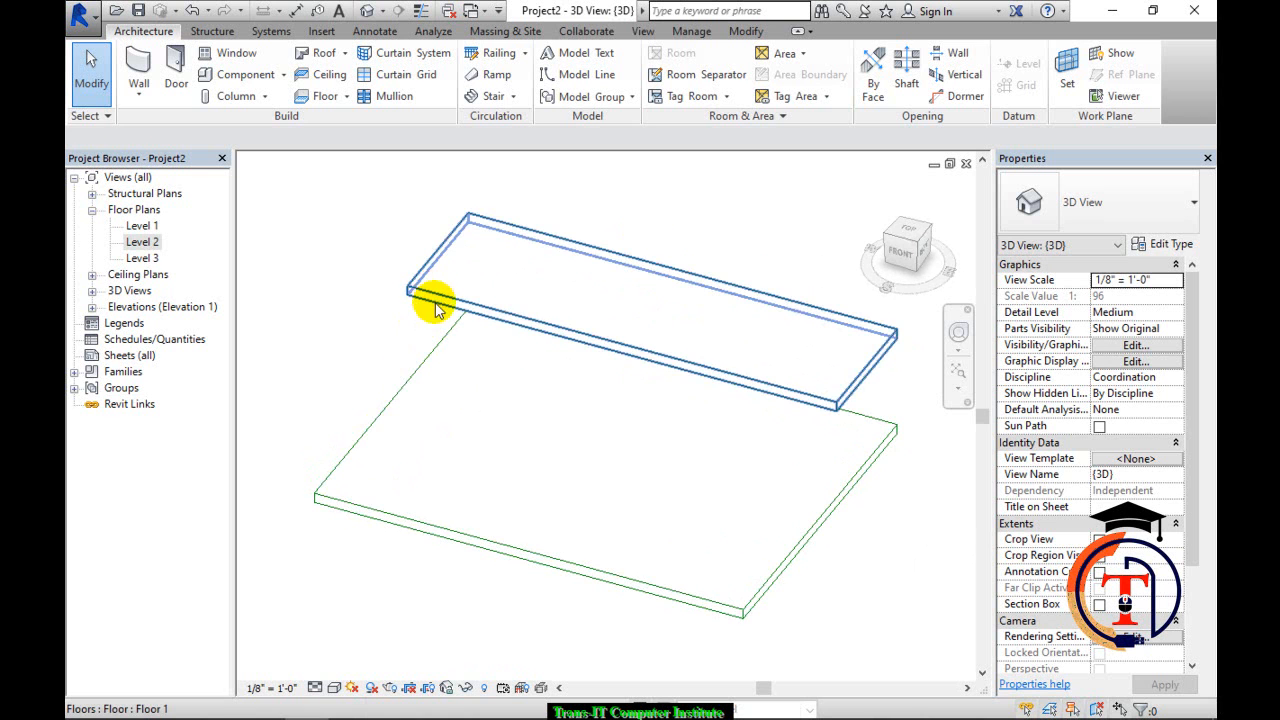
{"action": "left_click", "coordinate": [966, 163]}
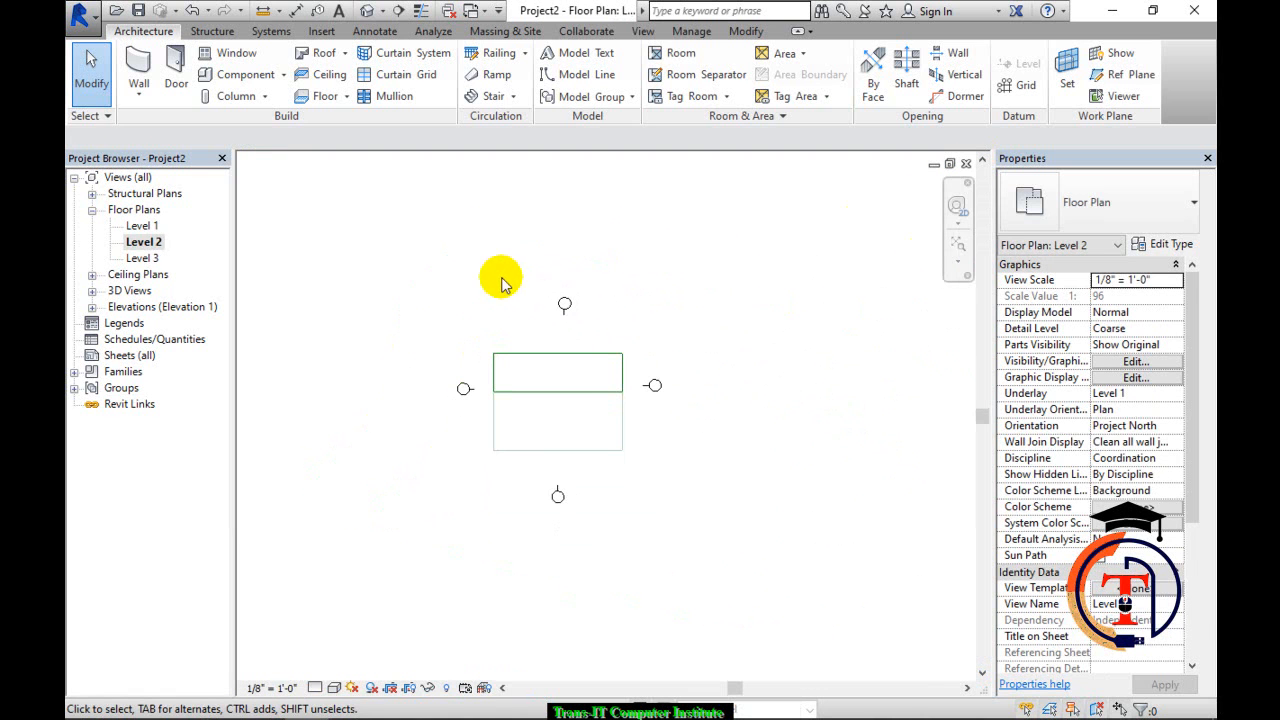
Open the Level 1 floor plan and start a new Stair by Sketch.
{"action": "double_click", "coordinate": [158, 227]}
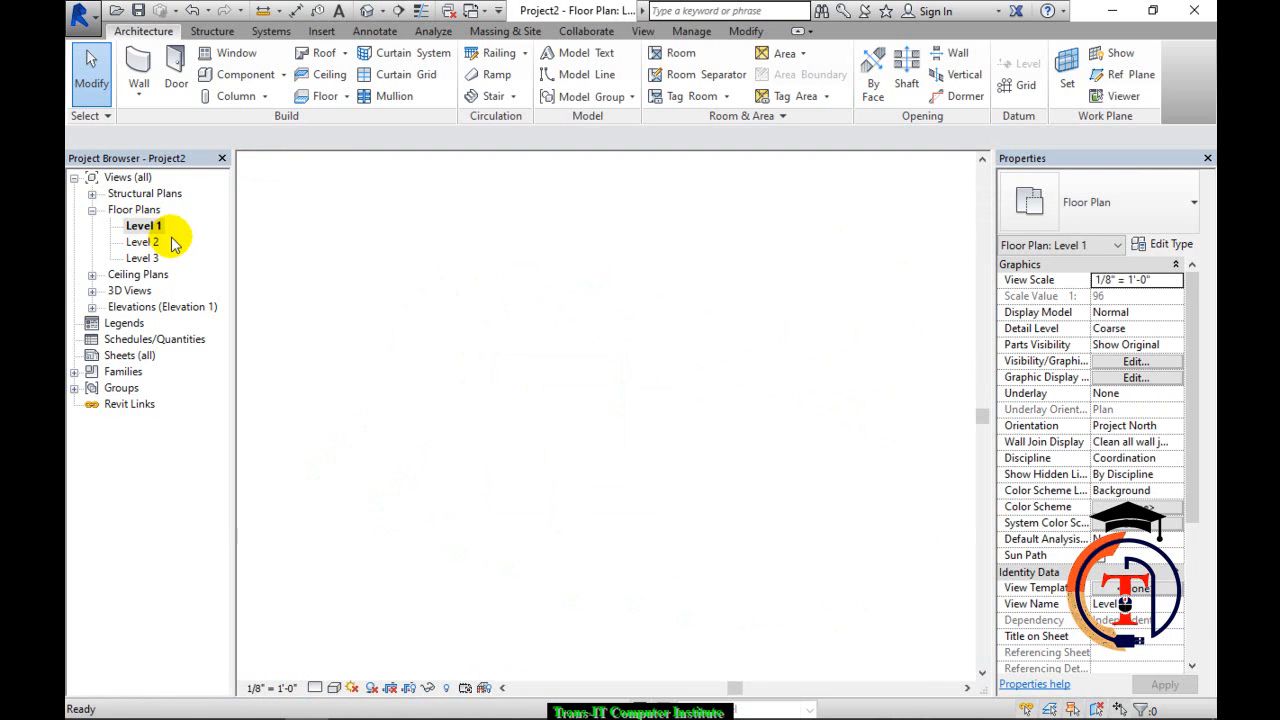
{"action": "left_click", "coordinate": [513, 96]}
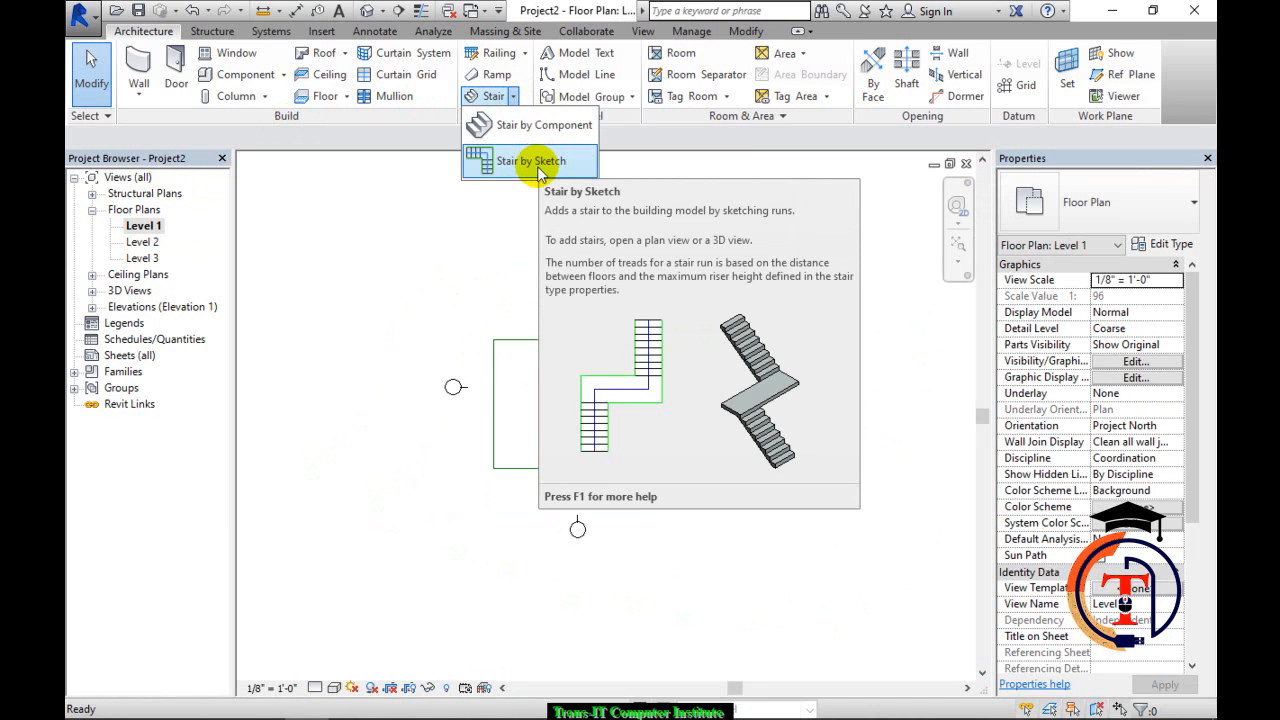
{"action": "left_click", "coordinate": [533, 166]}
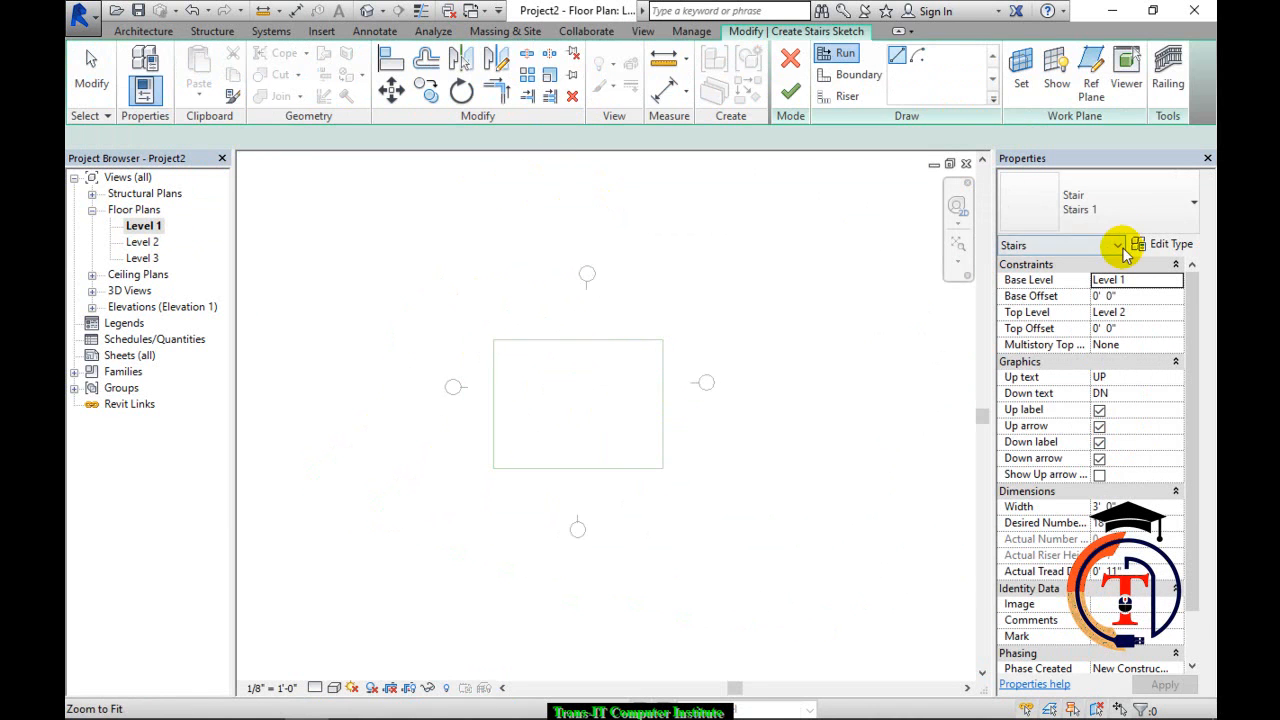
Try to duplicate the Stairs 1 type under the name Demo 1.
{"action": "left_click", "coordinate": [1172, 245]}
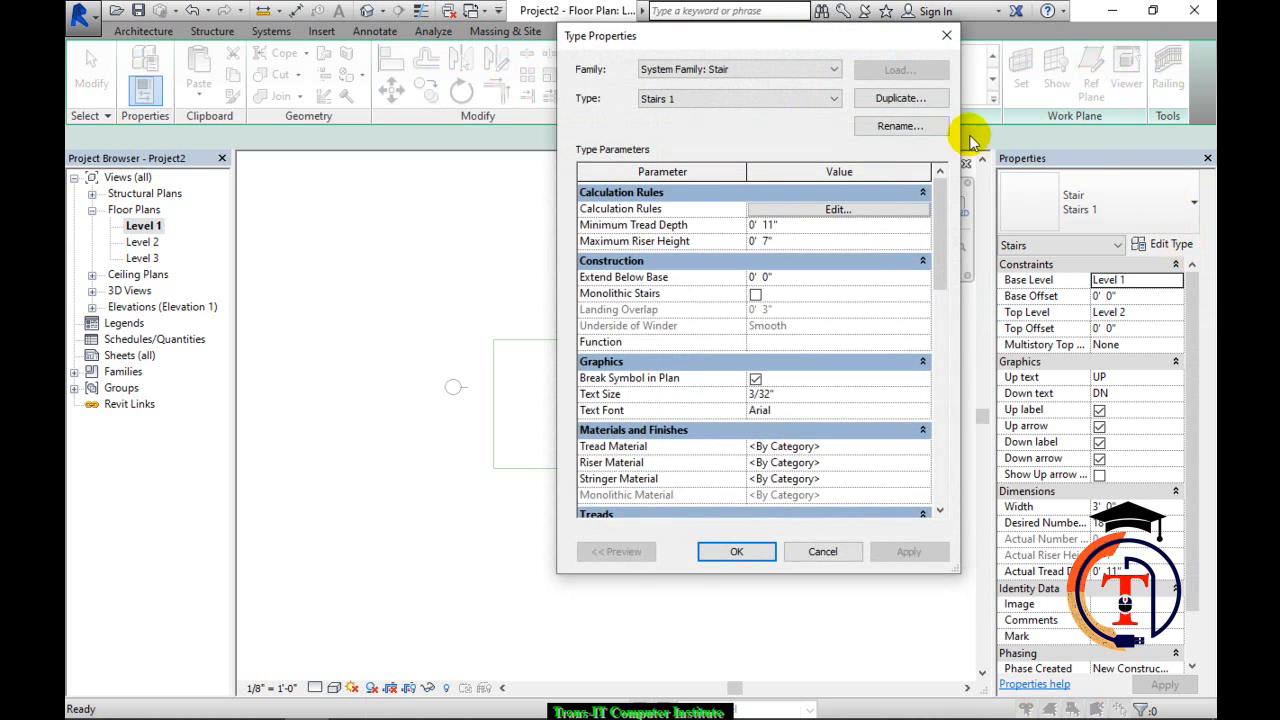
{"action": "left_click", "coordinate": [895, 105]}
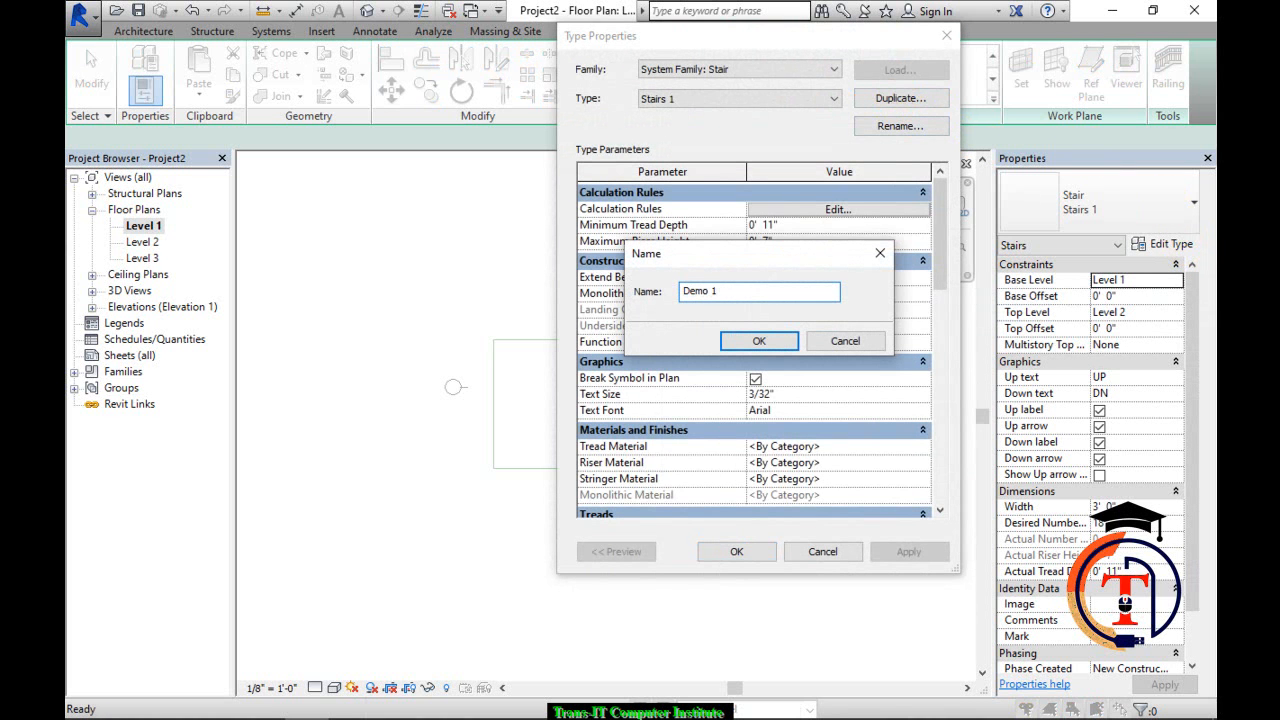
{"action": "left_click", "coordinate": [758, 341]}
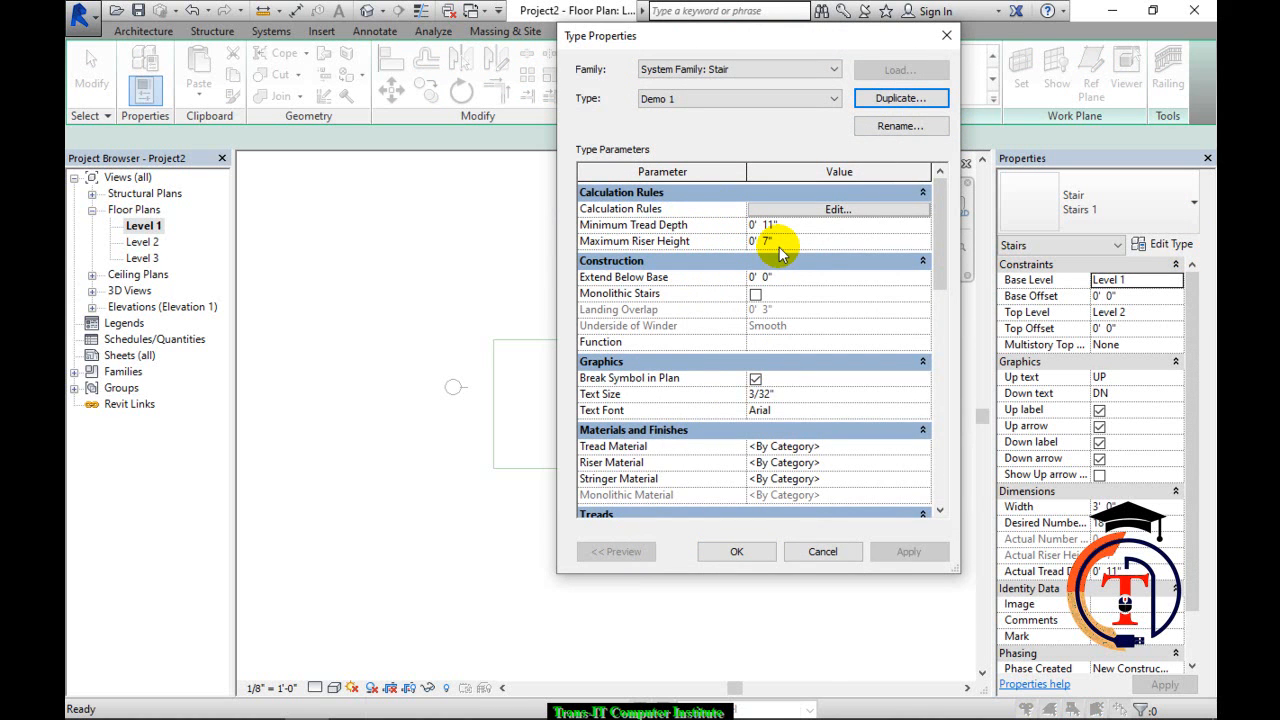
Switch to Photos and study the labelled diagram of the staircase parts.
{"action": "key", "text": "alt+Tab"}
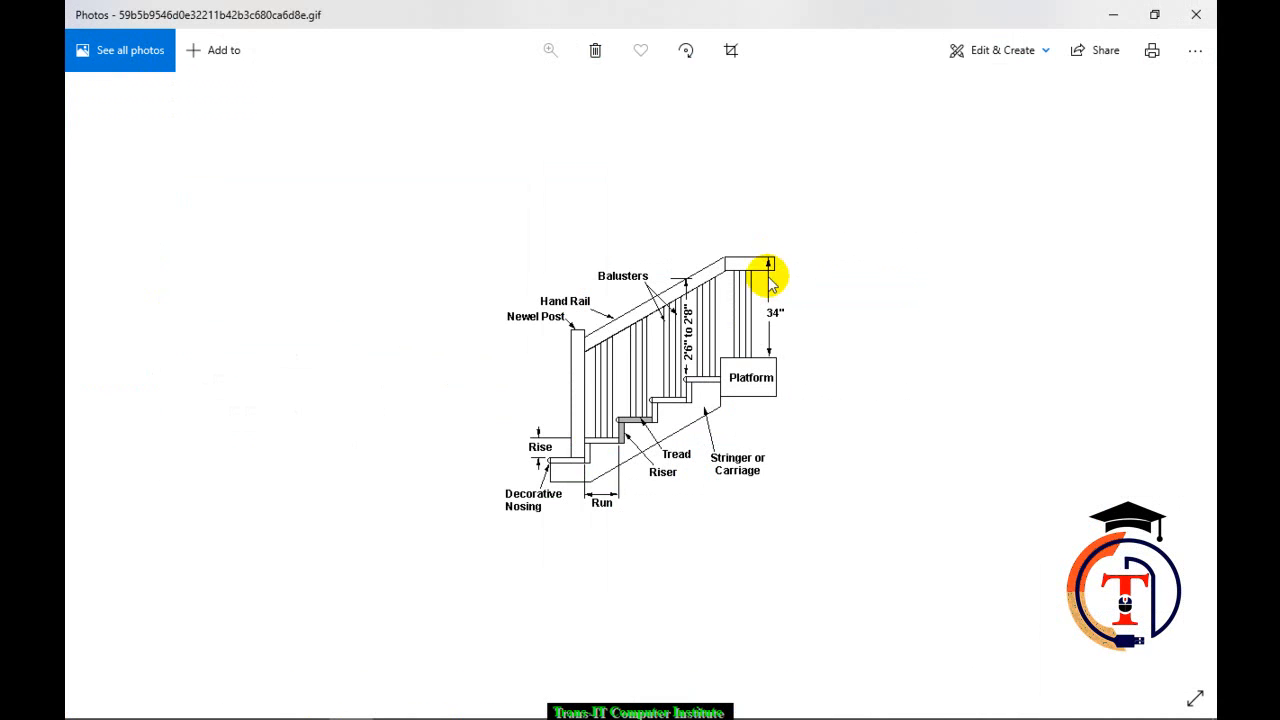
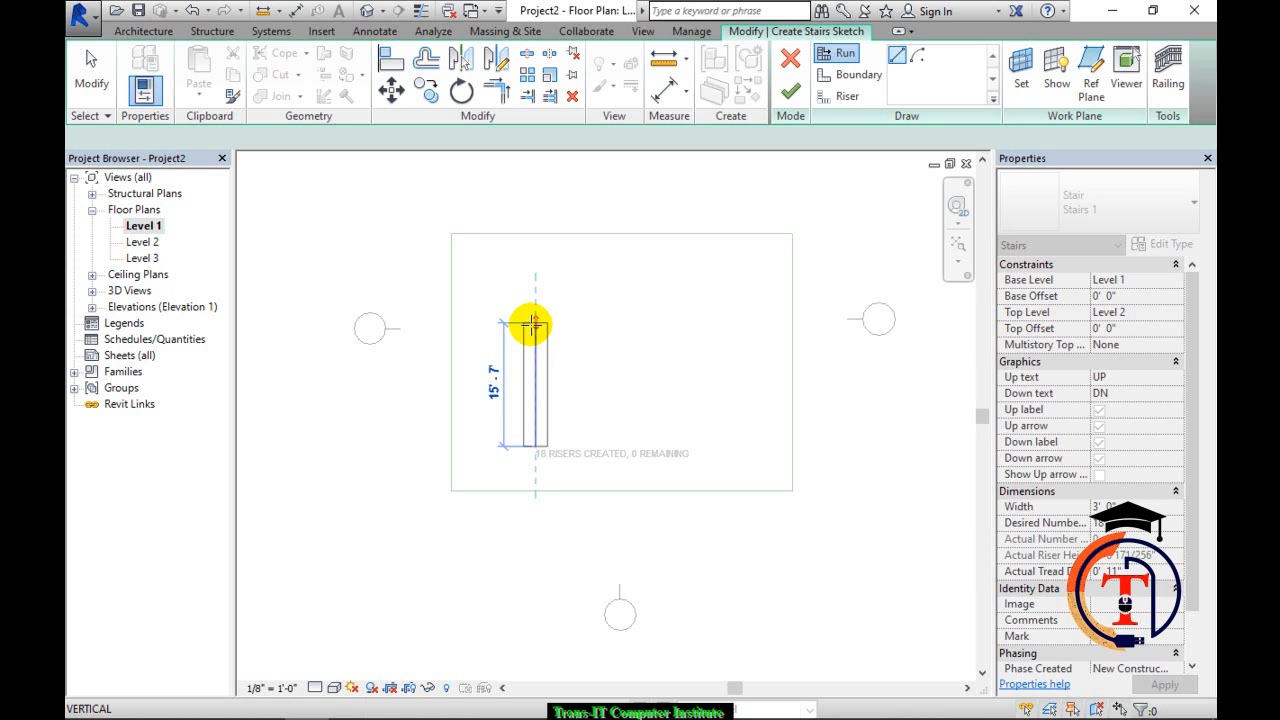
Leave the stair run unplaced, duplicate the Stairs 1 type as Demo 1 and use it for the stair.
{"action": "key", "text": "Escape"}
{"action": "key", "text": "Escape"}
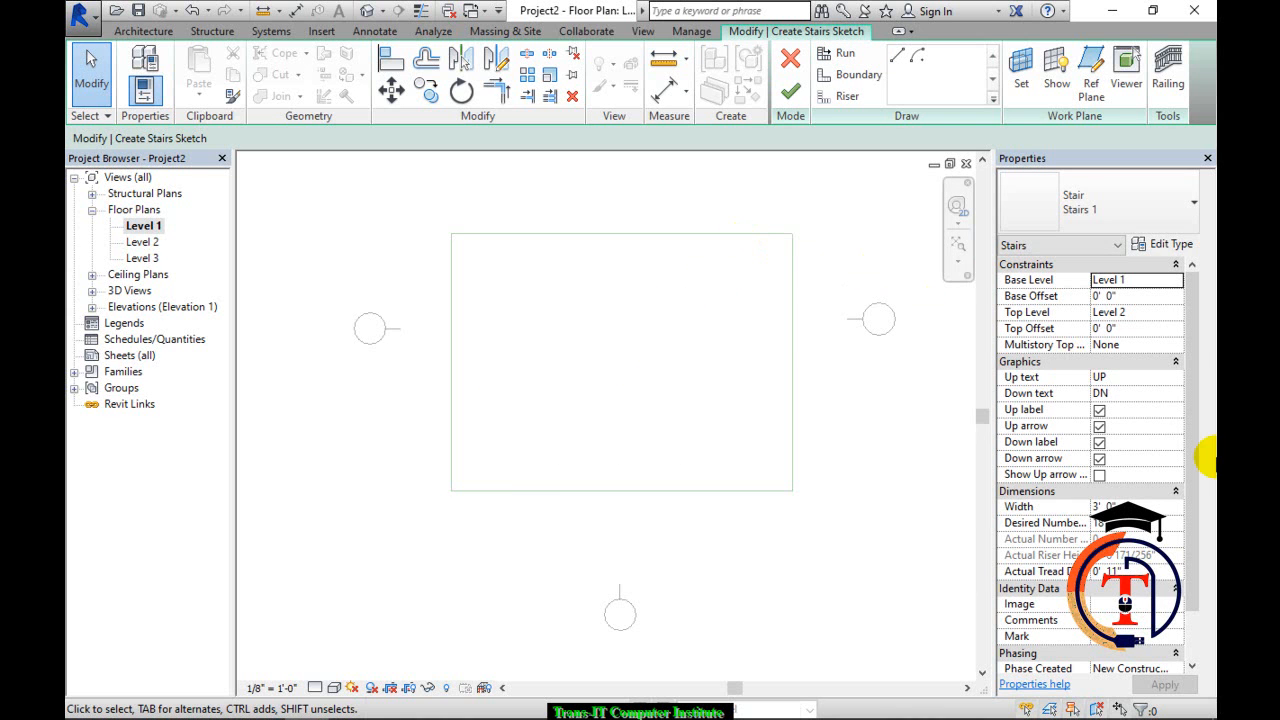
{"action": "left_click", "coordinate": [1148, 195]}
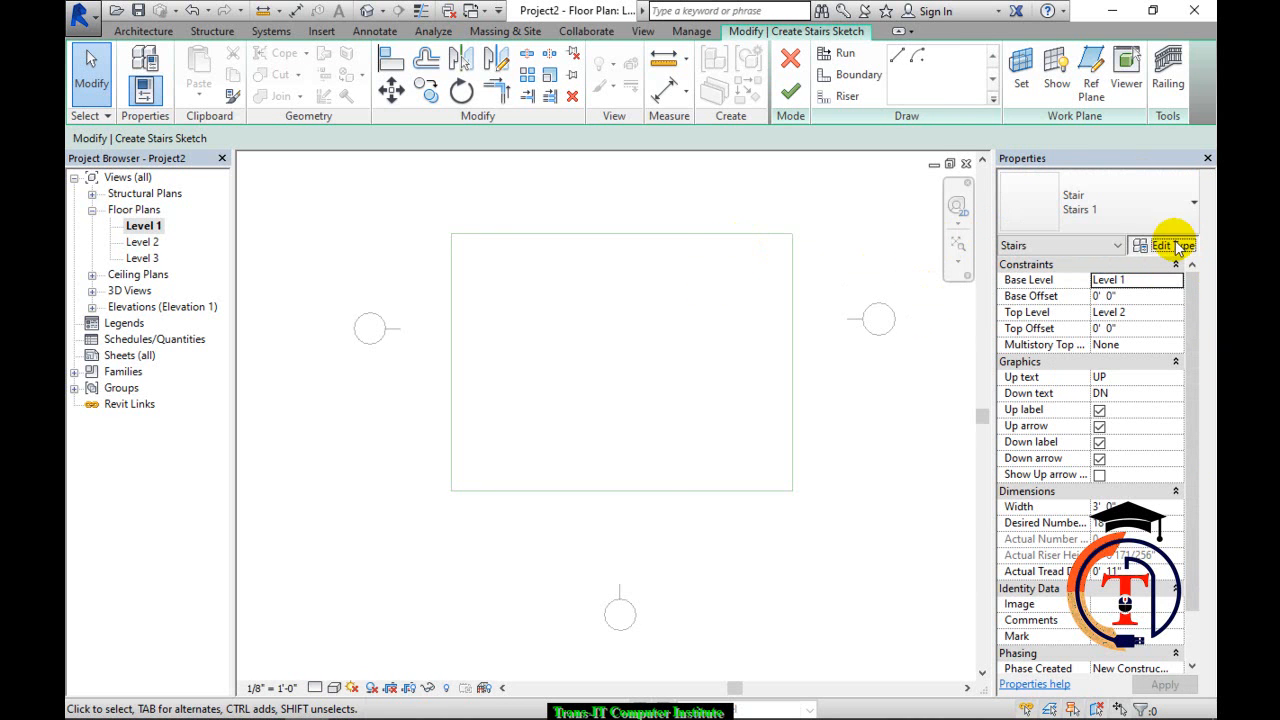
{"action": "left_click", "coordinate": [1176, 246]}
{"action": "left_click", "coordinate": [904, 100]}
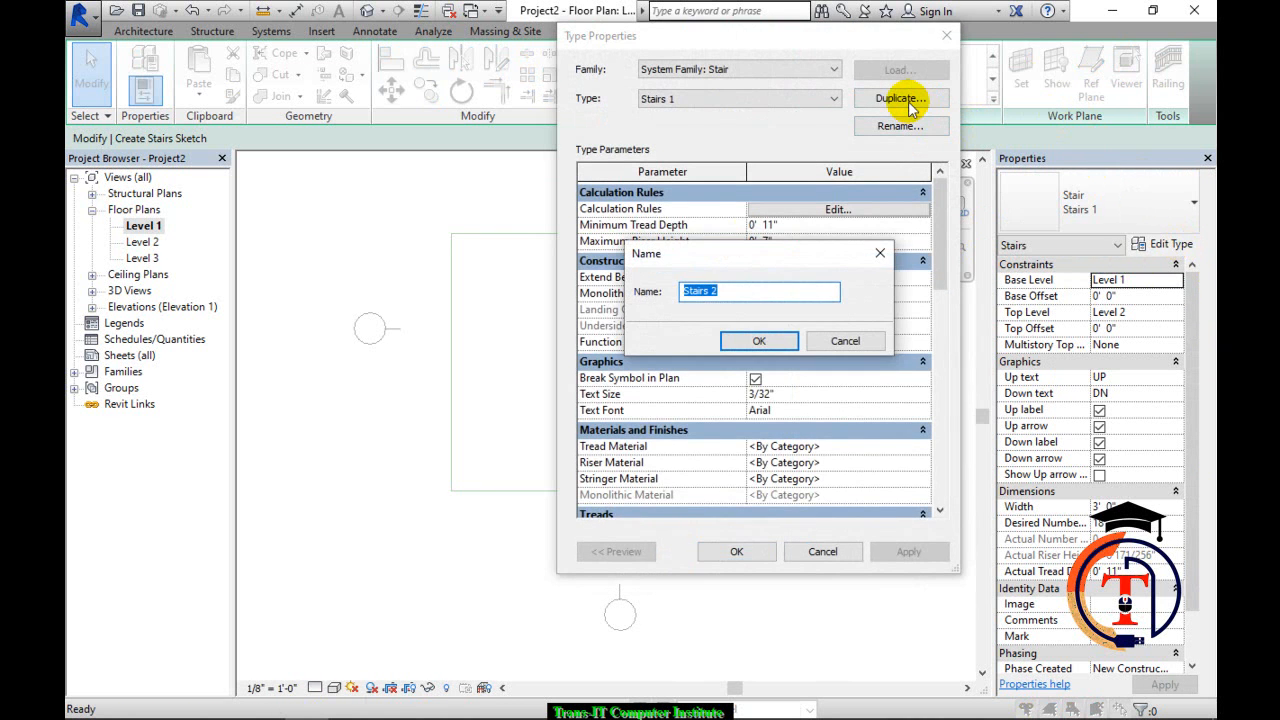
{"action": "type", "text": "Demo 1"}
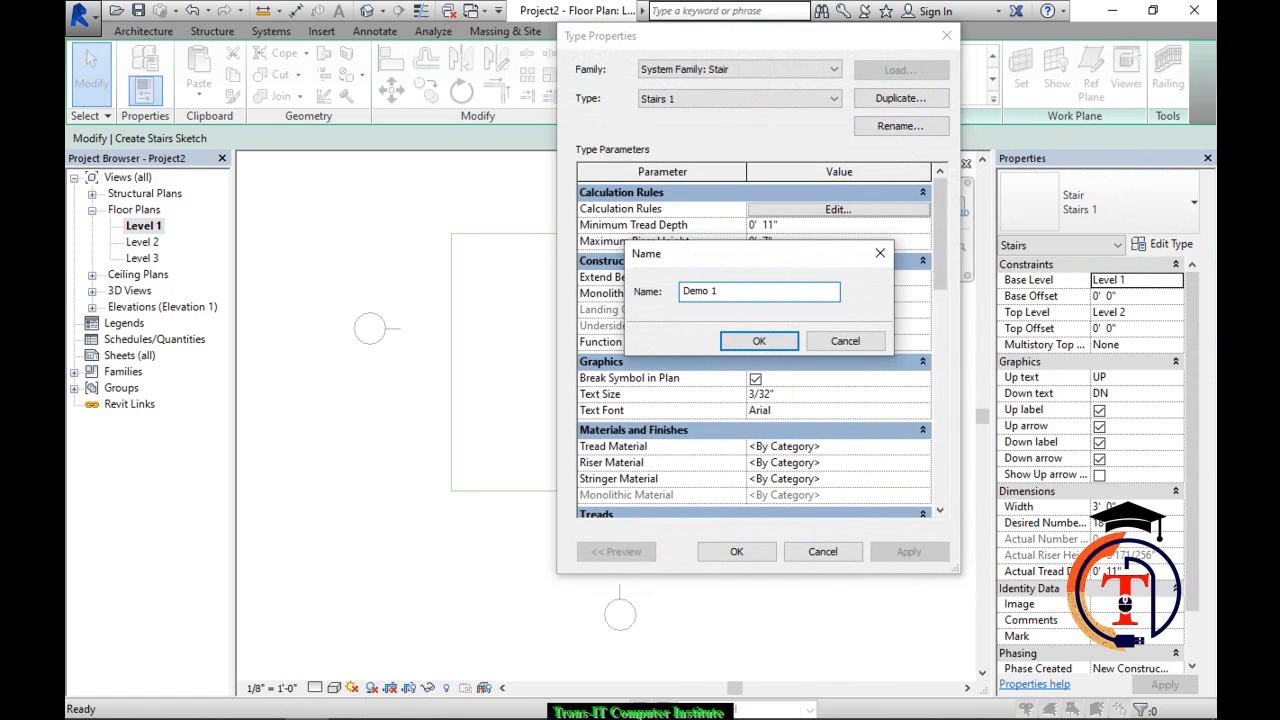
{"action": "key", "text": "Return"}
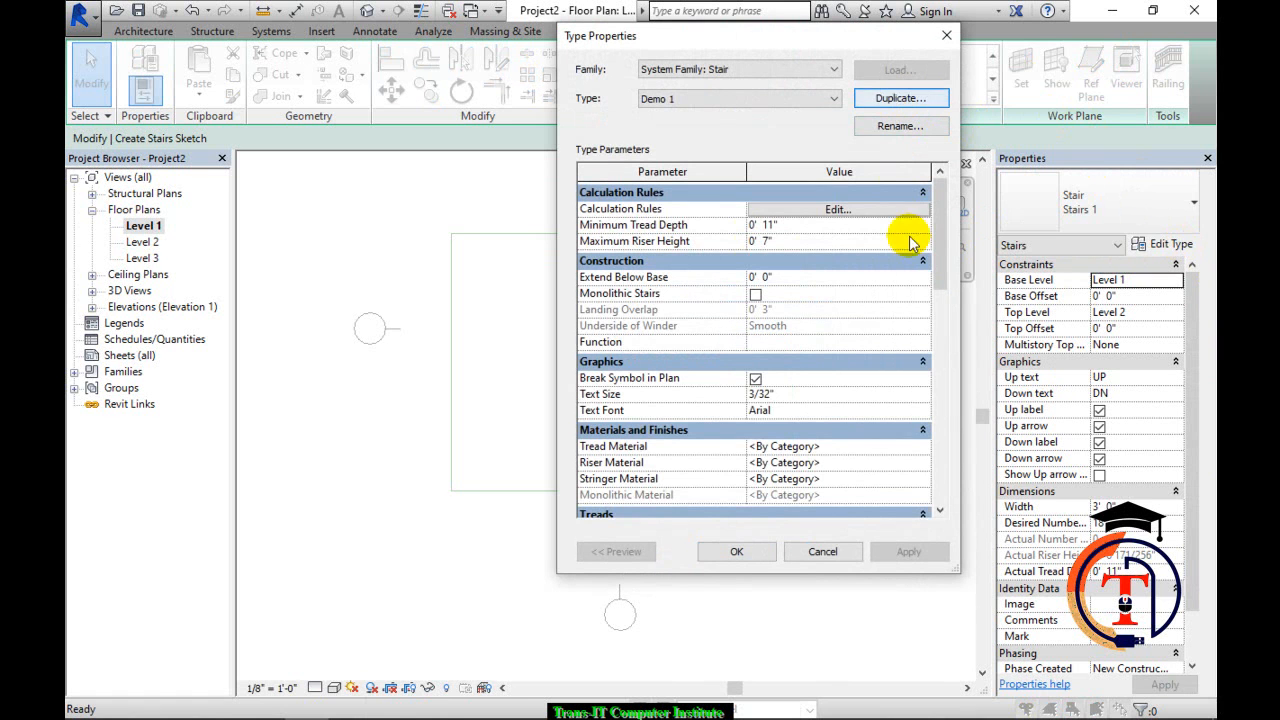
{"action": "left_click", "coordinate": [742, 552]}
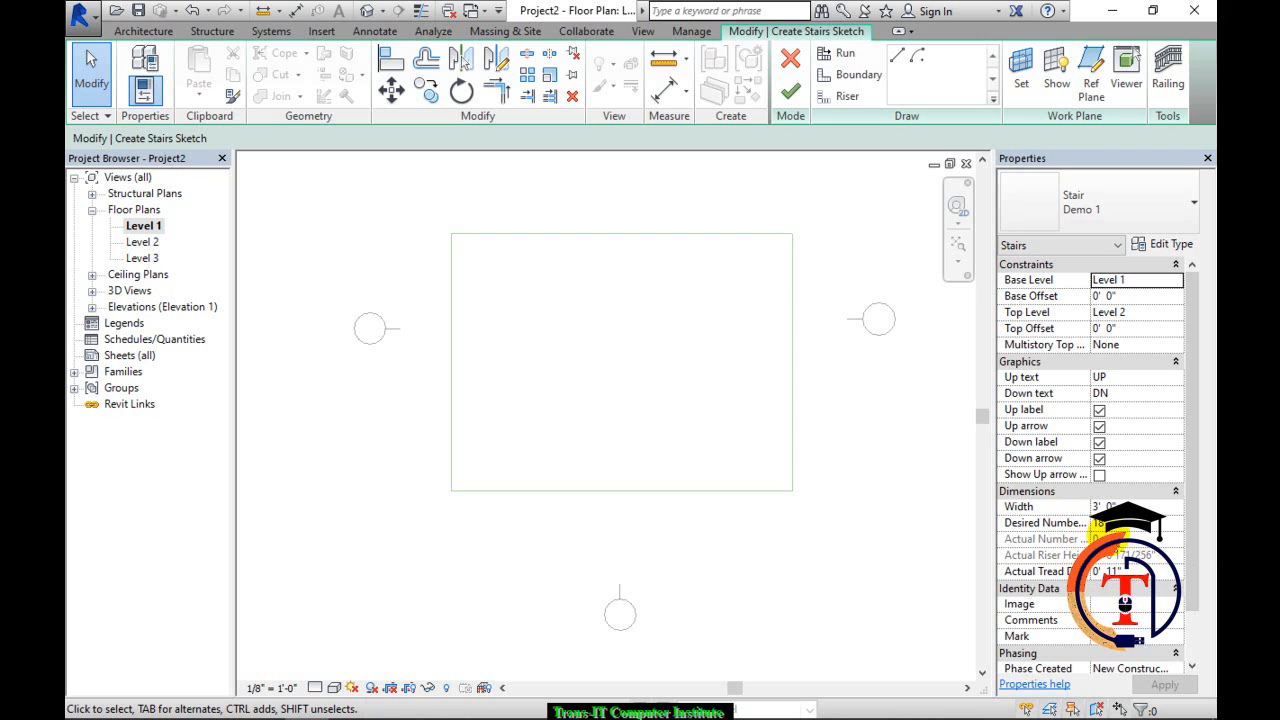
Set the stair's desired number of risers to 20.
{"action": "left_click", "coordinate": [1150, 523]}
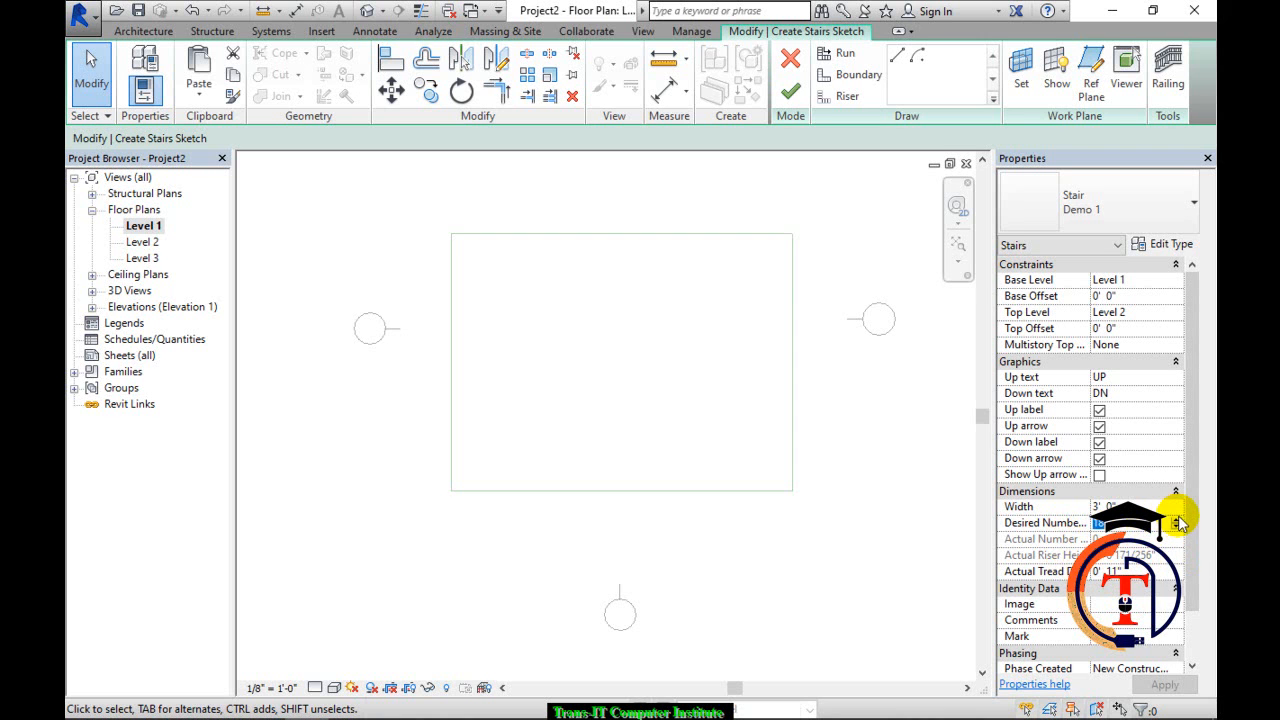
{"action": "left_click", "coordinate": [1177, 519]}
{"action": "left_click", "coordinate": [1177, 519]}
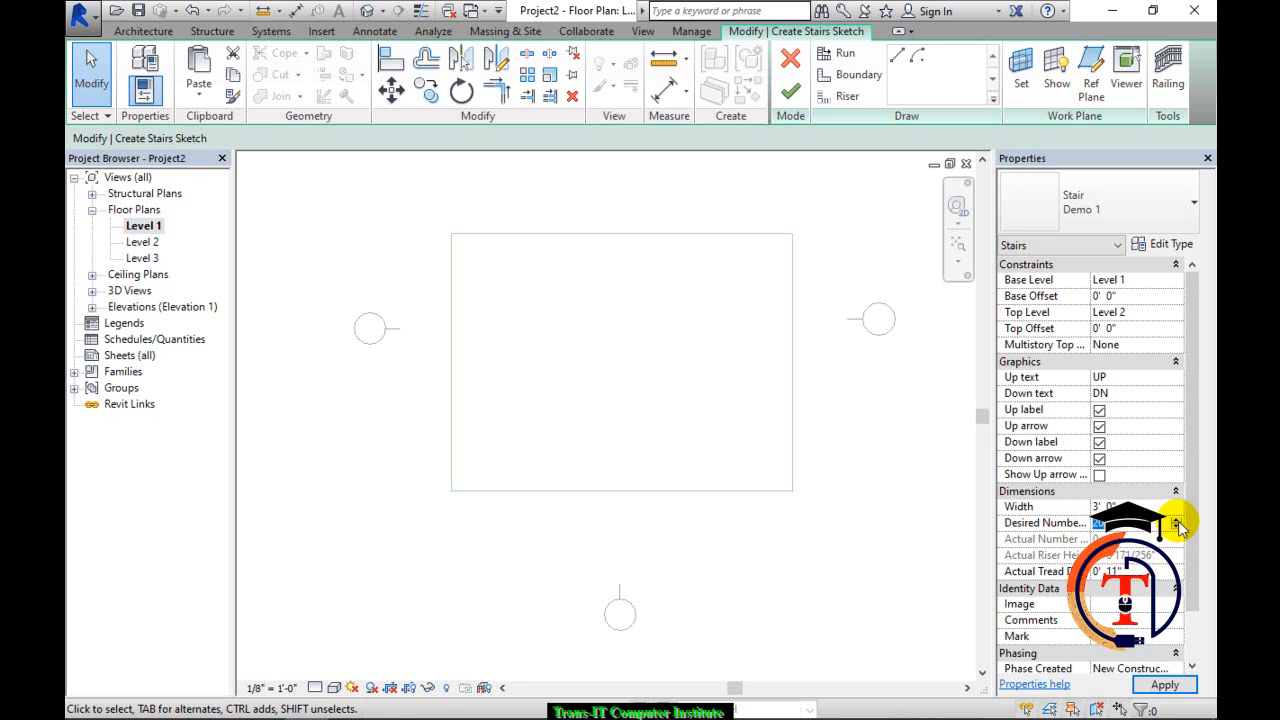
Apply the 20 desired risers and set the stair's actual tread depth to 1' 0".
{"action": "left_click", "coordinate": [1170, 685]}
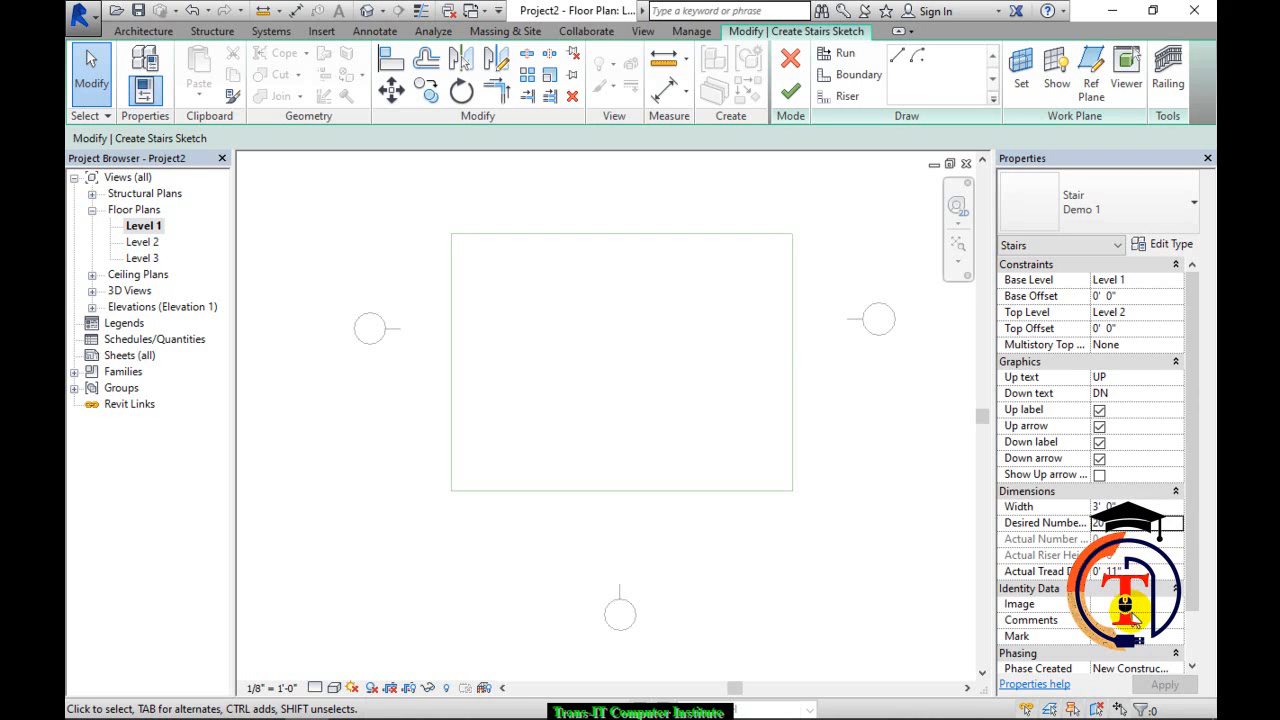
{"action": "left_click", "coordinate": [1120, 571]}
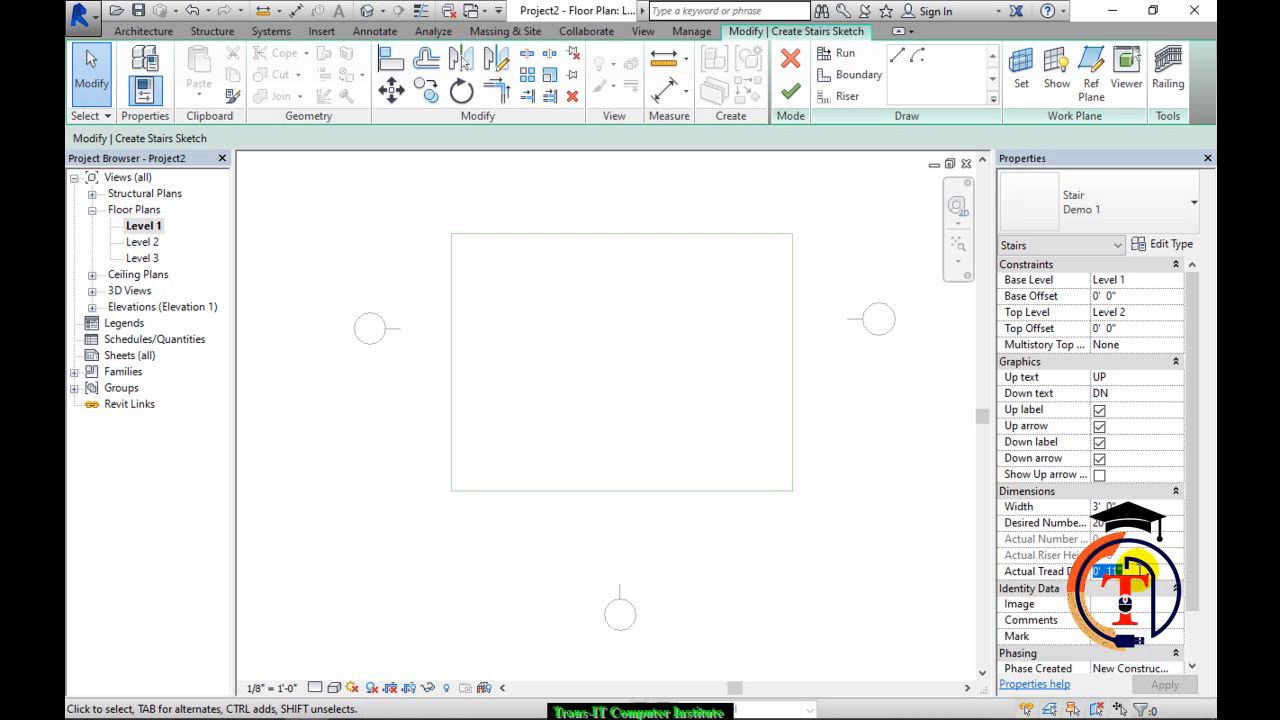
{"action": "type", "text": "1' 0\""}
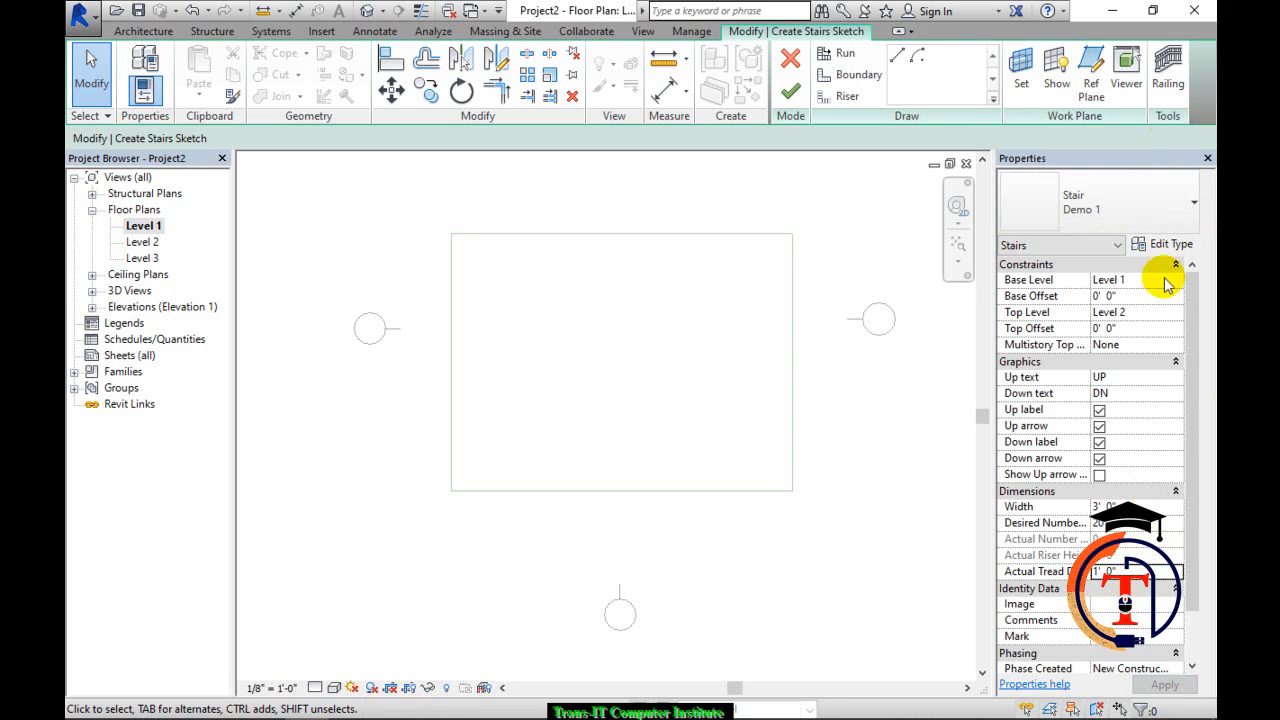
Review the Demo 1 type's stair calculator, minimum tread depth and maximum riser height without changing them.
{"action": "left_click", "coordinate": [1160, 246]}
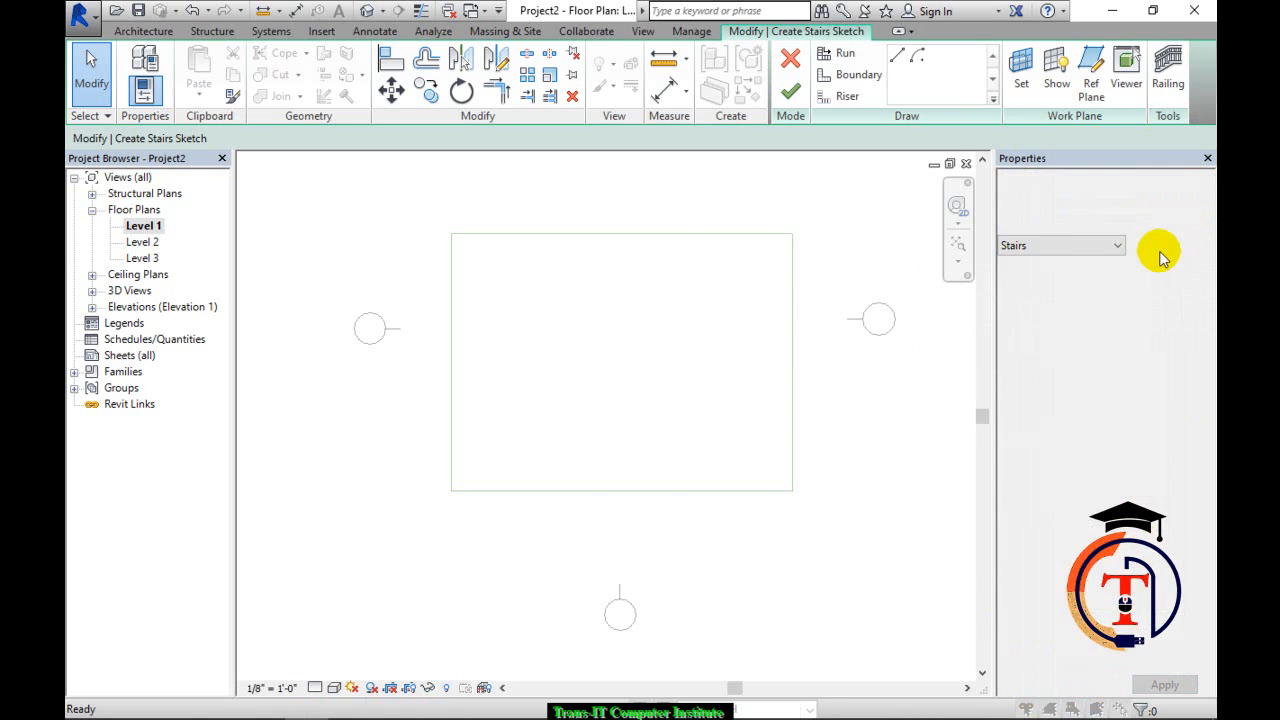
{"action": "left_click", "coordinate": [855, 210]}
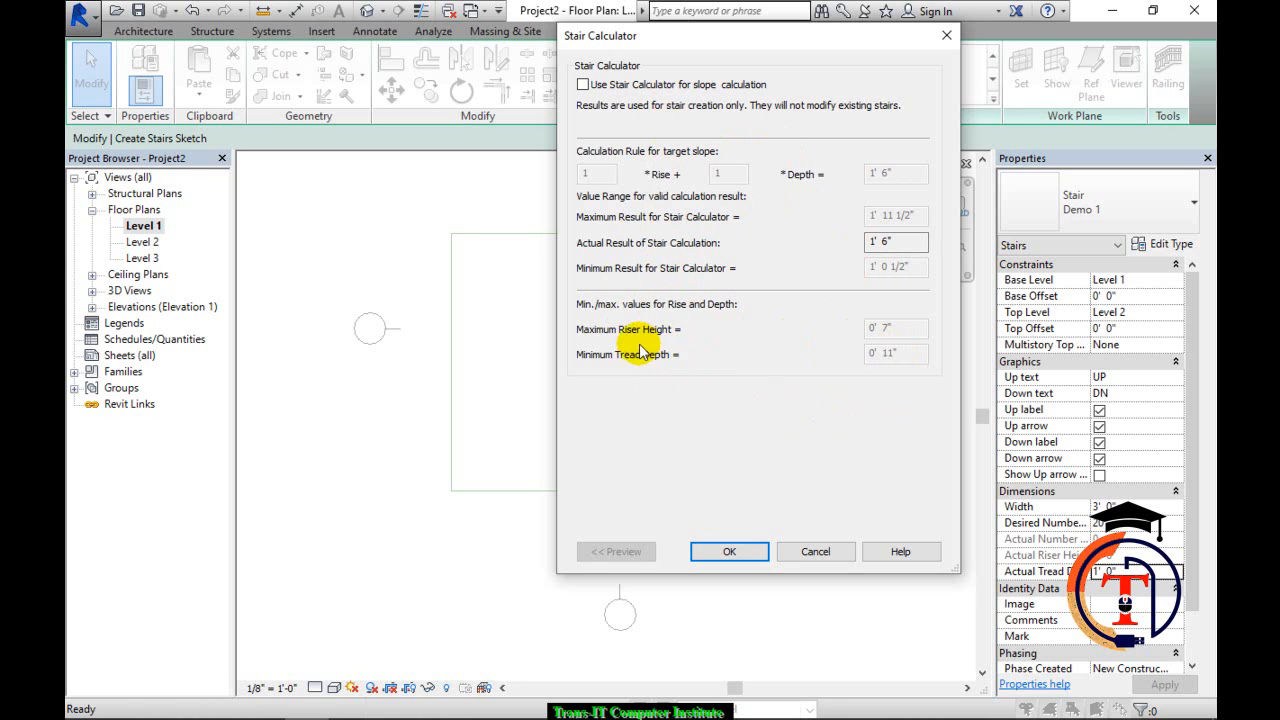
{"action": "left_click", "coordinate": [818, 550]}
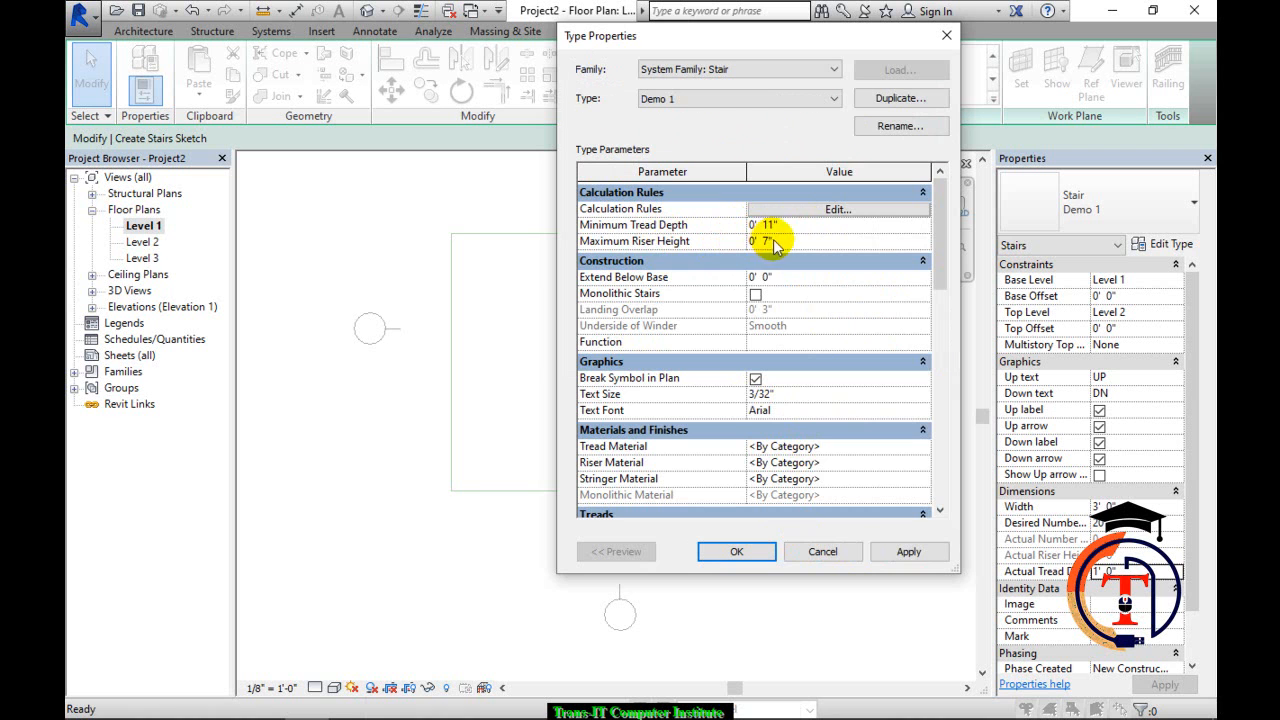
{"action": "left_click", "coordinate": [818, 552]}
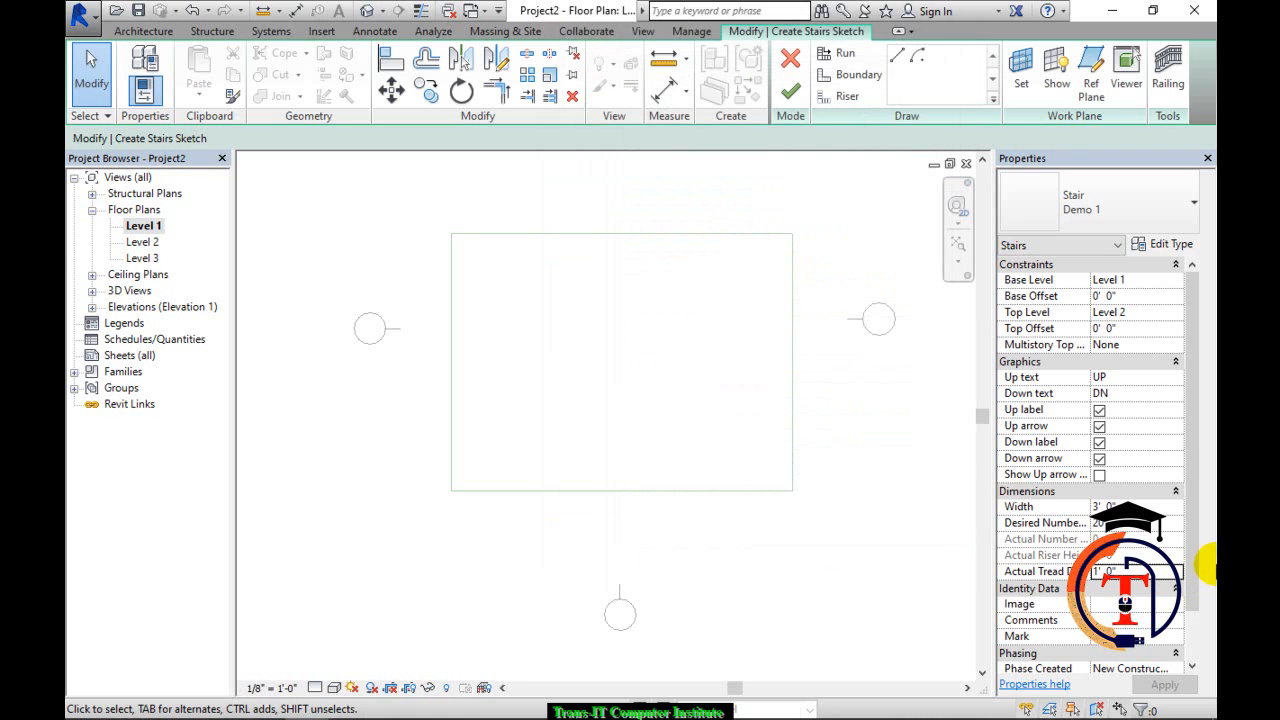
Try to lower the stair's desired number of risers below 20.
{"action": "left_click", "coordinate": [1180, 528]}
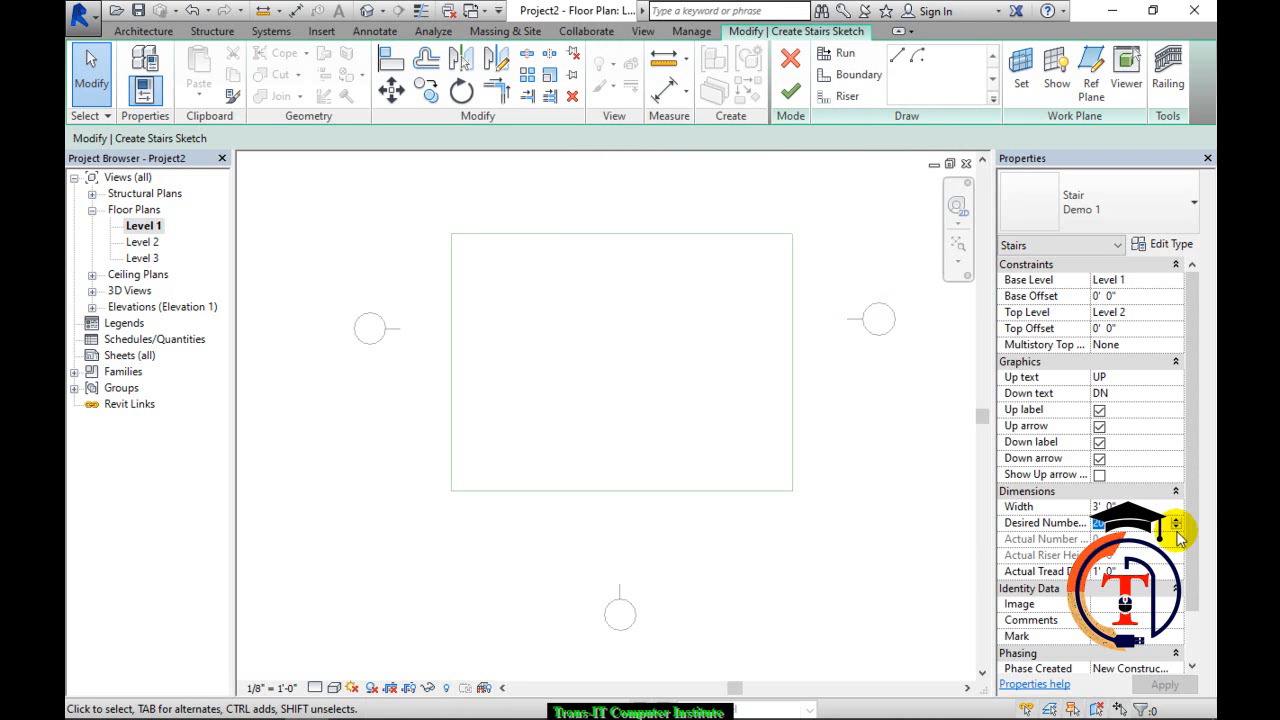
{"action": "left_click", "coordinate": [1177, 528]}
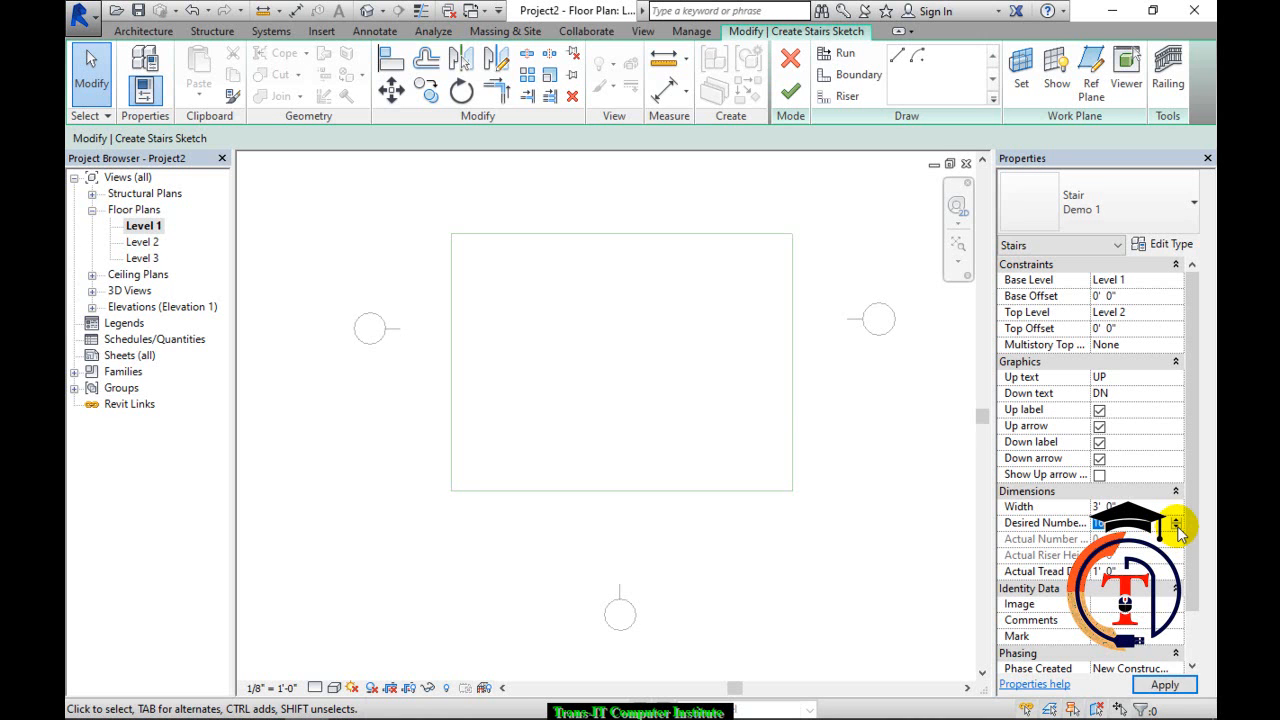
{"action": "left_click", "coordinate": [1162, 684]}
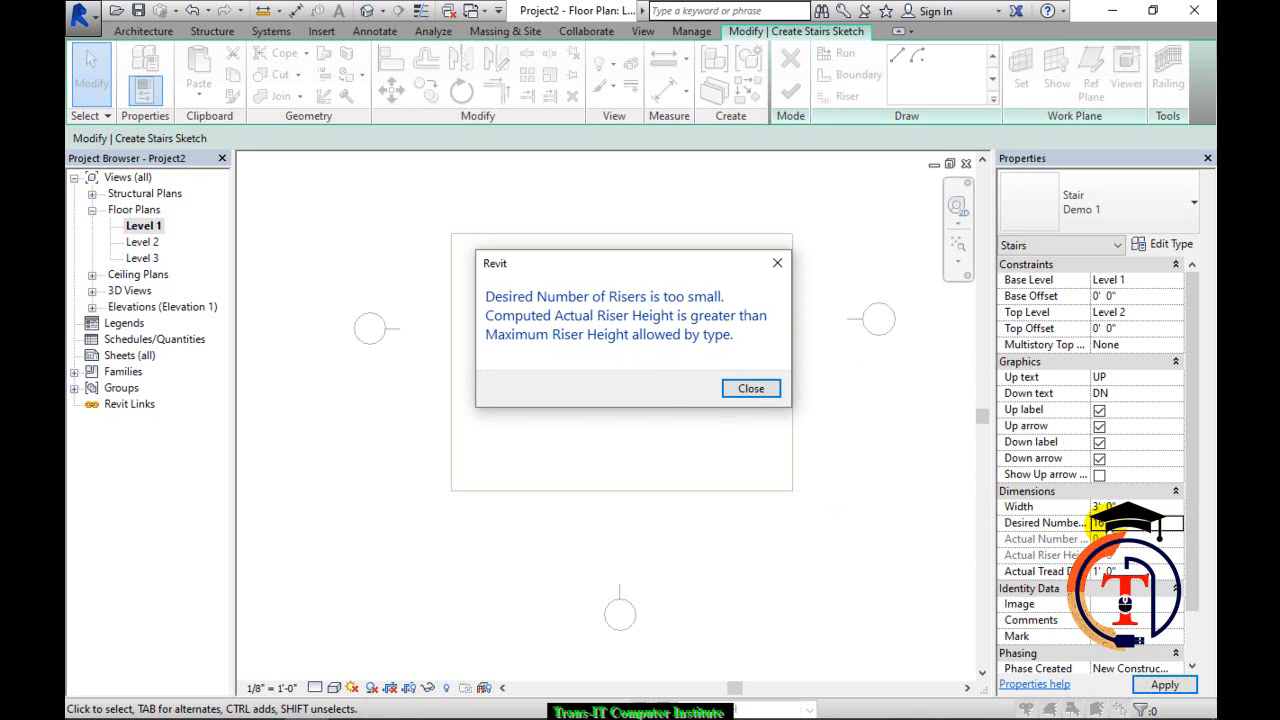
{"action": "left_click", "coordinate": [752, 389]}
Set the Demo 1 stair type's maximum riser height to 0' 8".
{"action": "left_click", "coordinate": [1150, 245]}
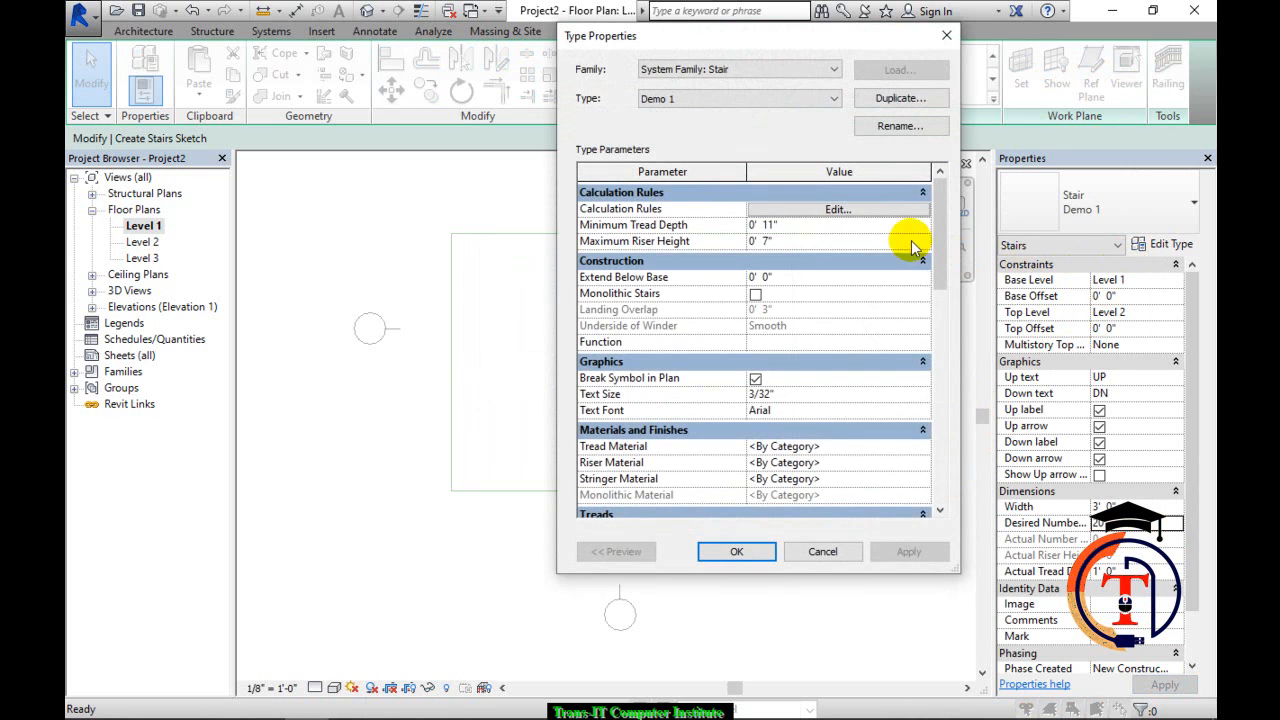
{"action": "left_click", "coordinate": [806, 240]}
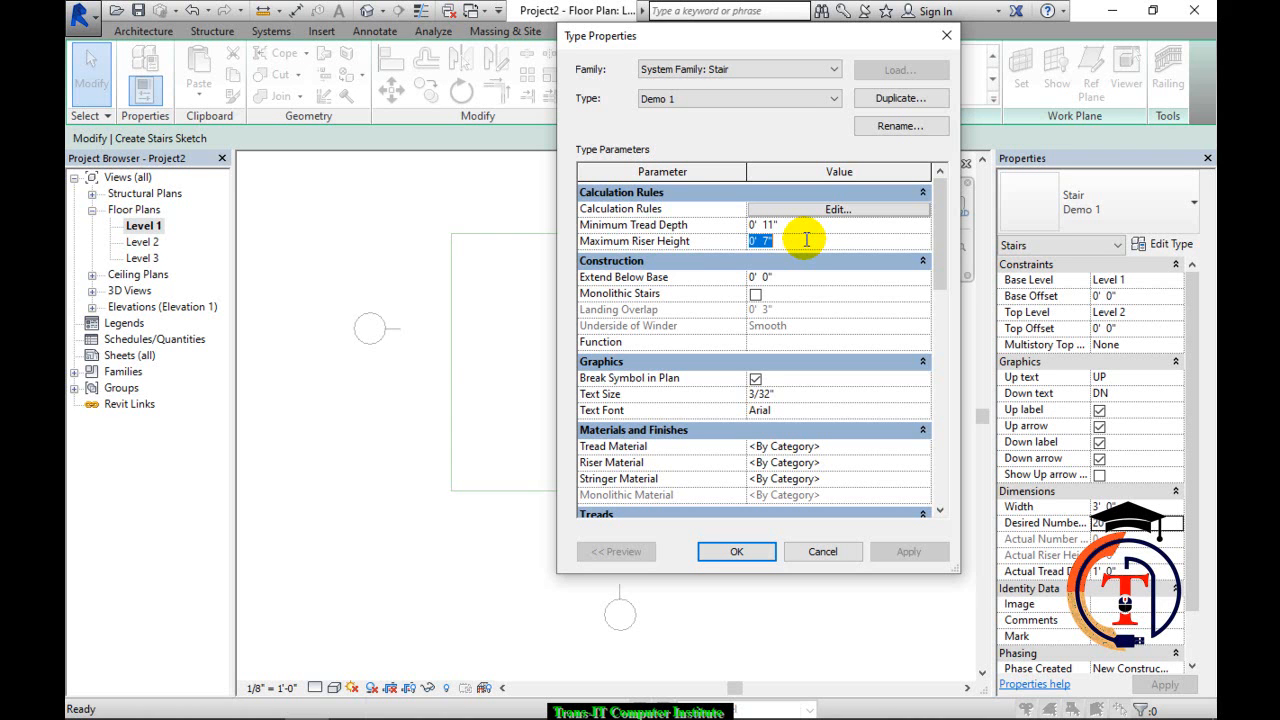
{"action": "type", "text": "0 8"}
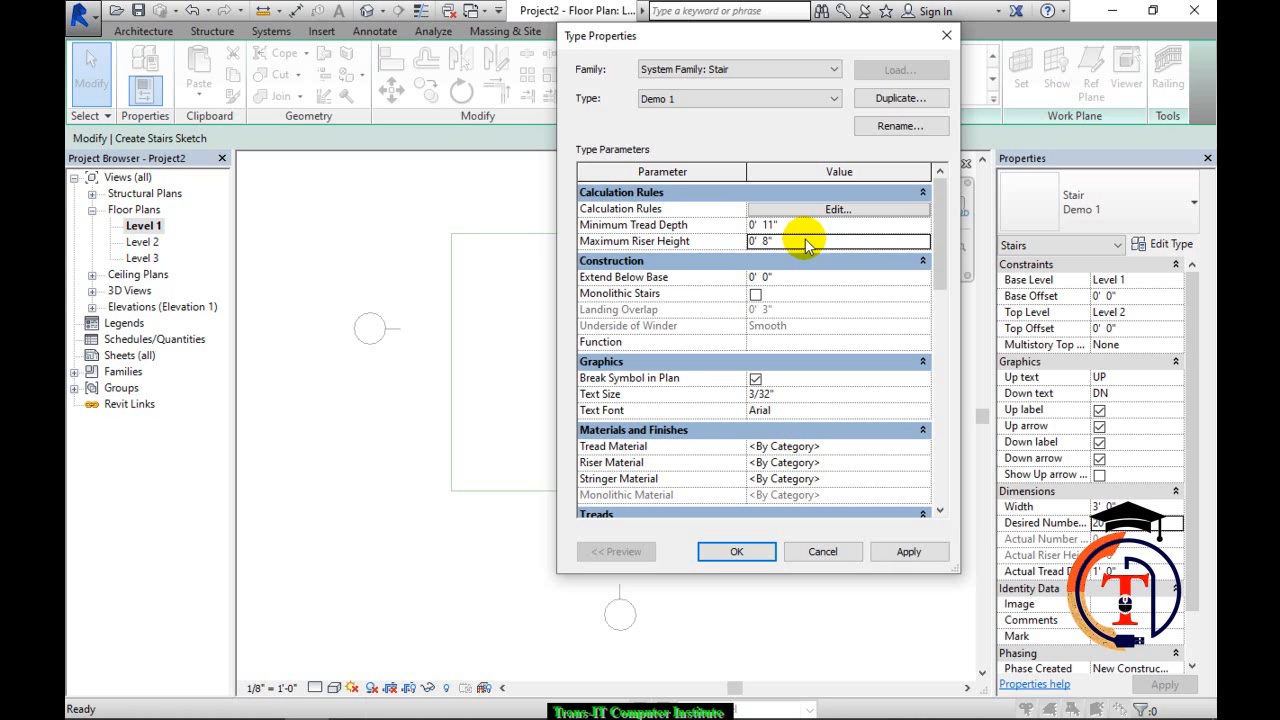
{"action": "left_click", "coordinate": [736, 553]}
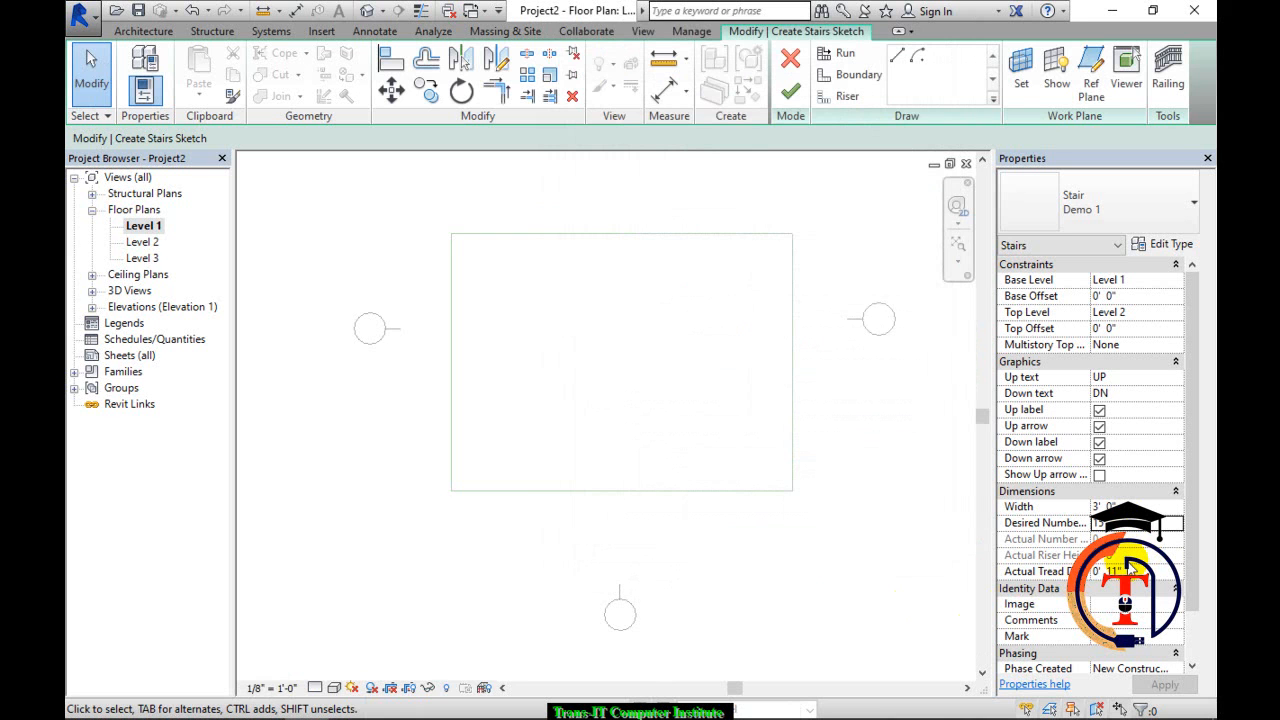
Set the Demo 1 stair type's maximum riser height back to 0' 7" and accept the change.
{"action": "left_click", "coordinate": [1160, 244]}
{"action": "left_click", "coordinate": [806, 241]}
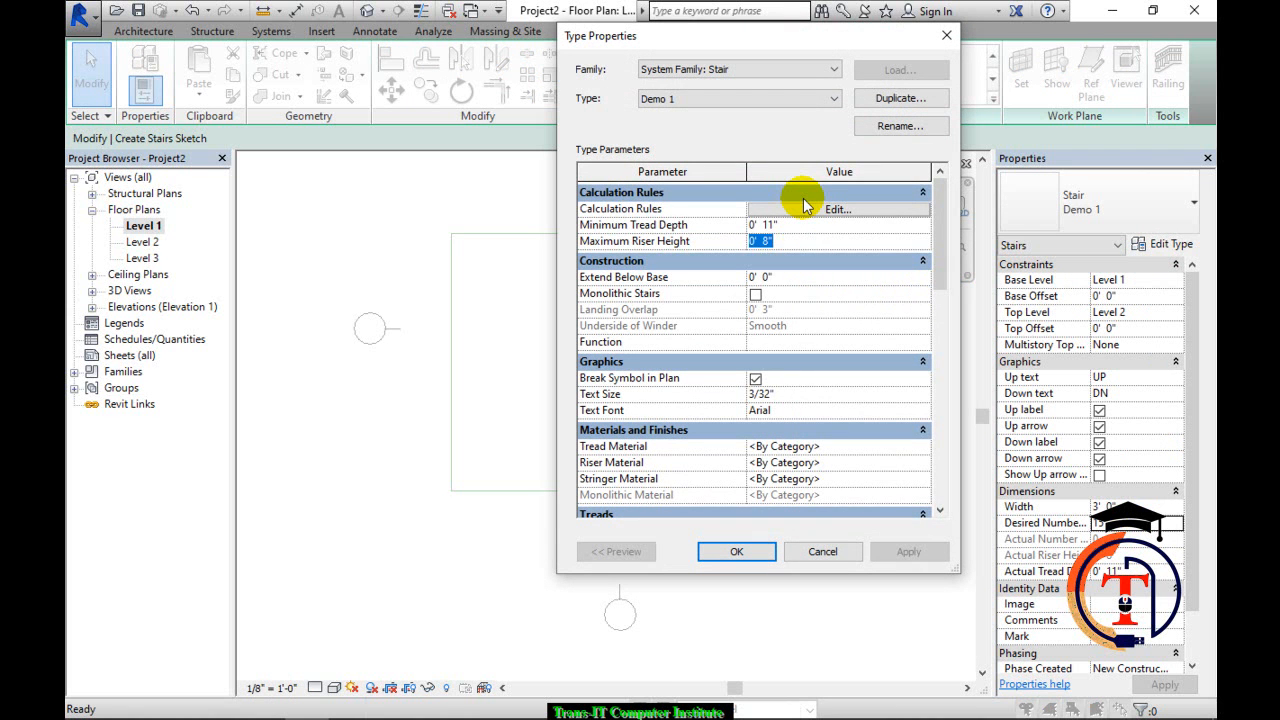
{"action": "type", "text": "0' 7\""}
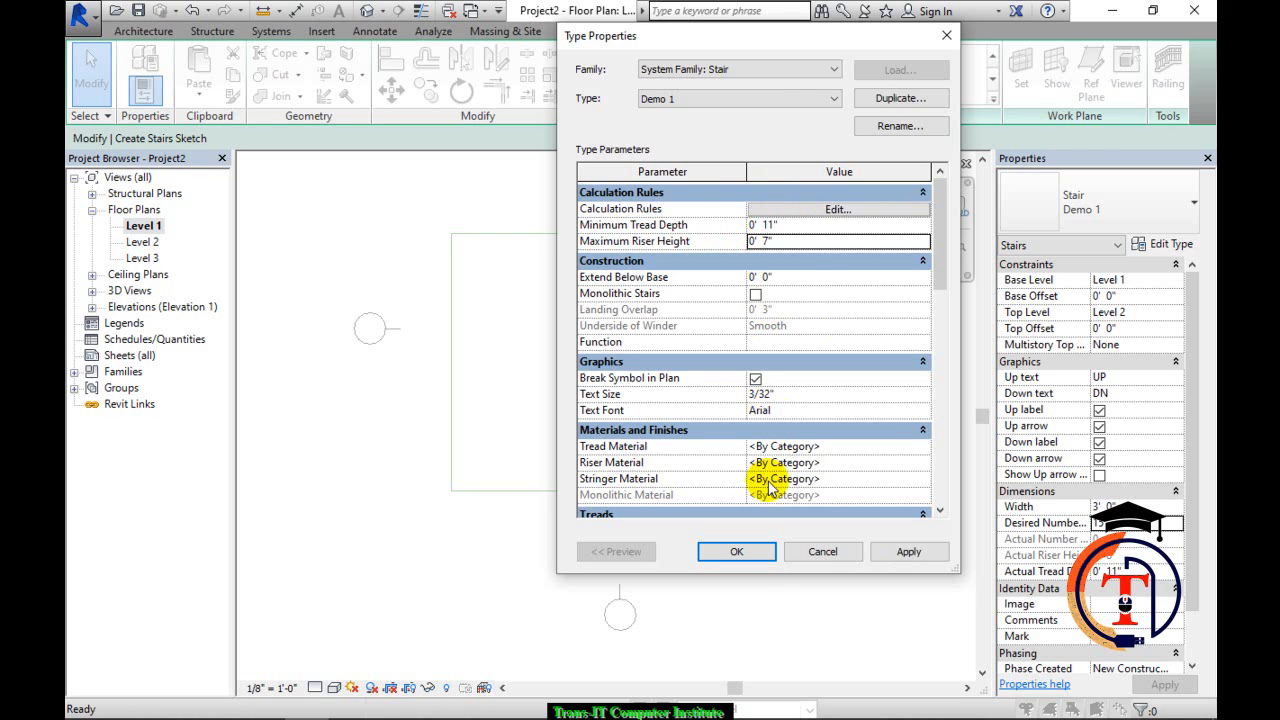
{"action": "left_click", "coordinate": [752, 552]}
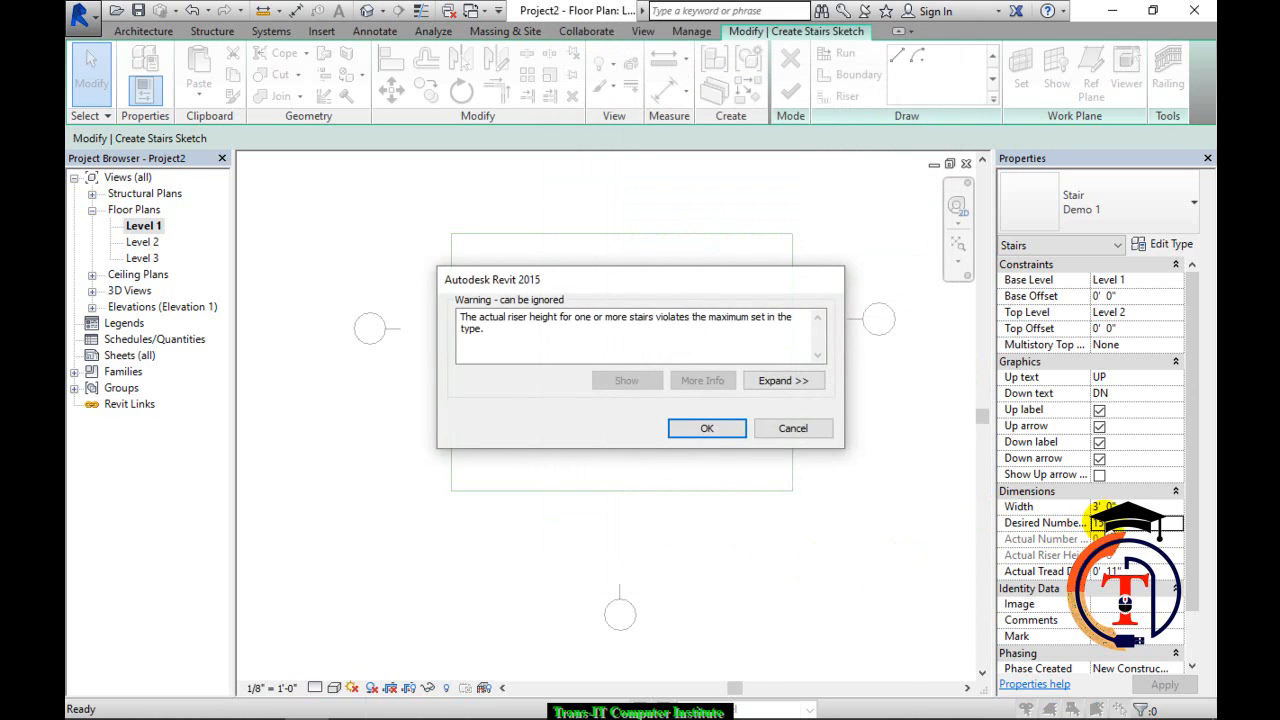
{"action": "left_click", "coordinate": [707, 428]}
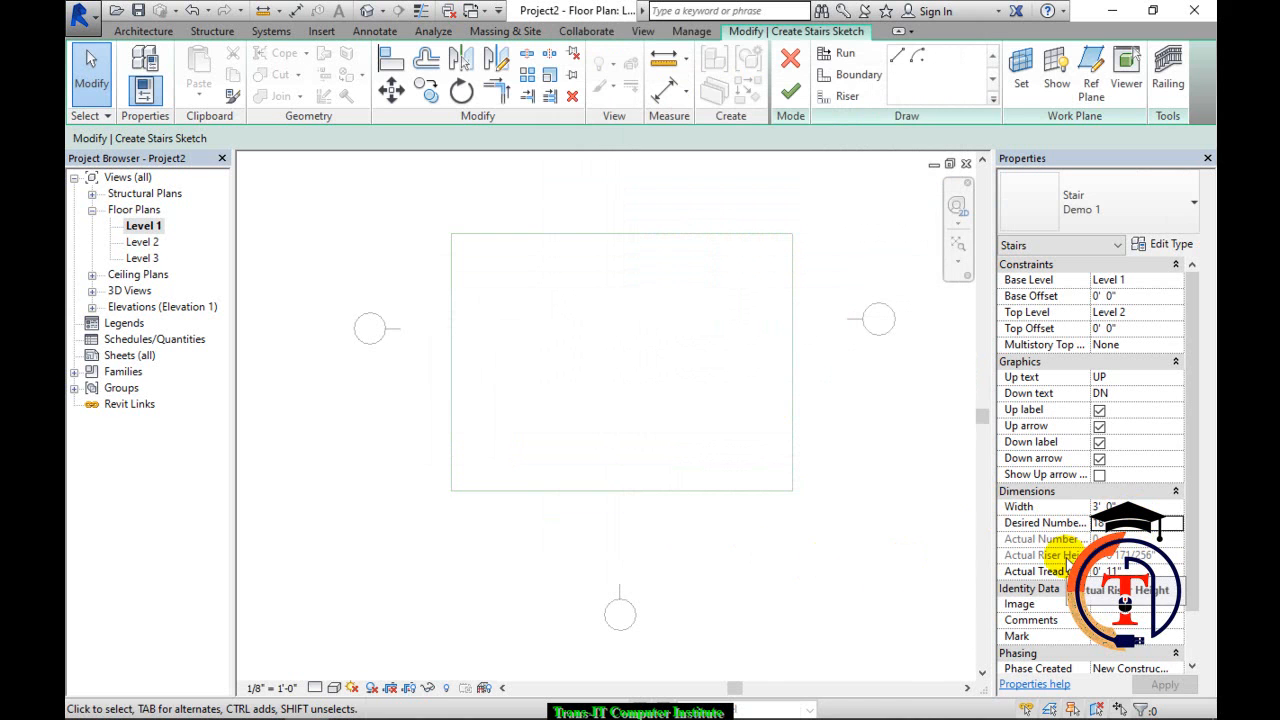
Set the stair's desired number of risers to 20 and its actual tread depth to 1' 0".
{"action": "left_click", "coordinate": [1154, 524]}
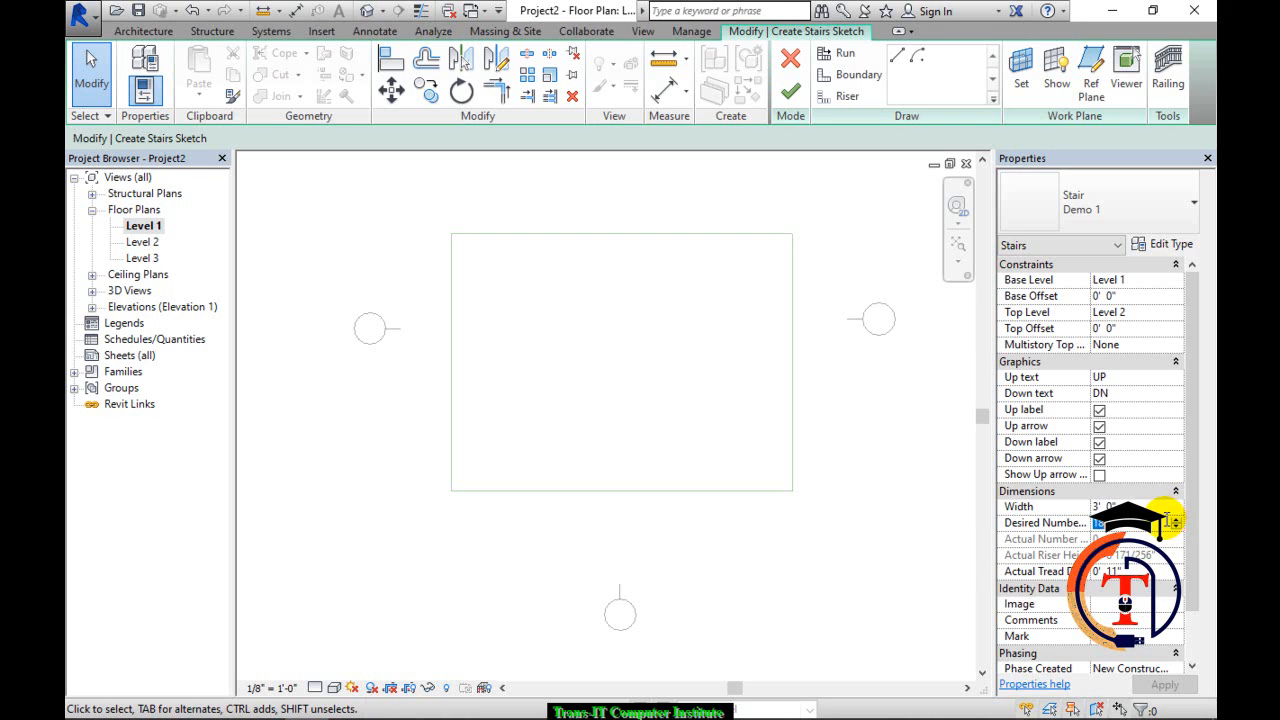
{"action": "left_click", "coordinate": [1175, 521]}
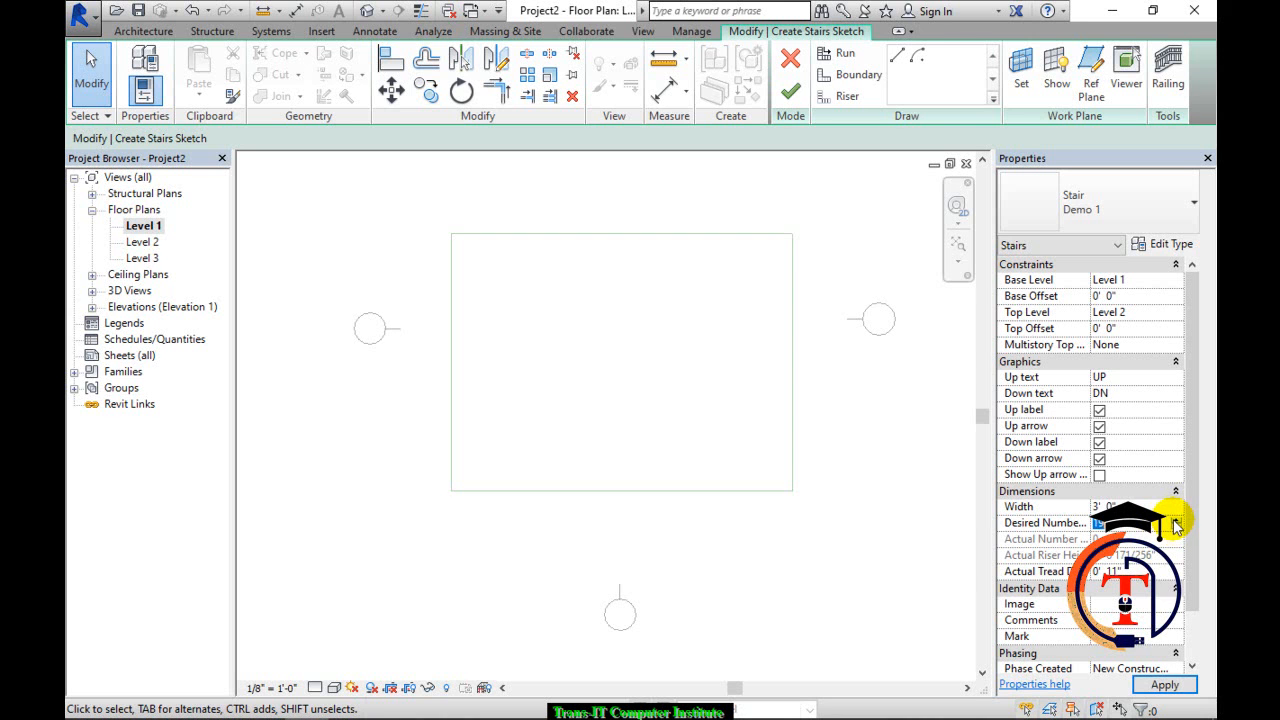
{"action": "left_click", "coordinate": [1160, 685]}
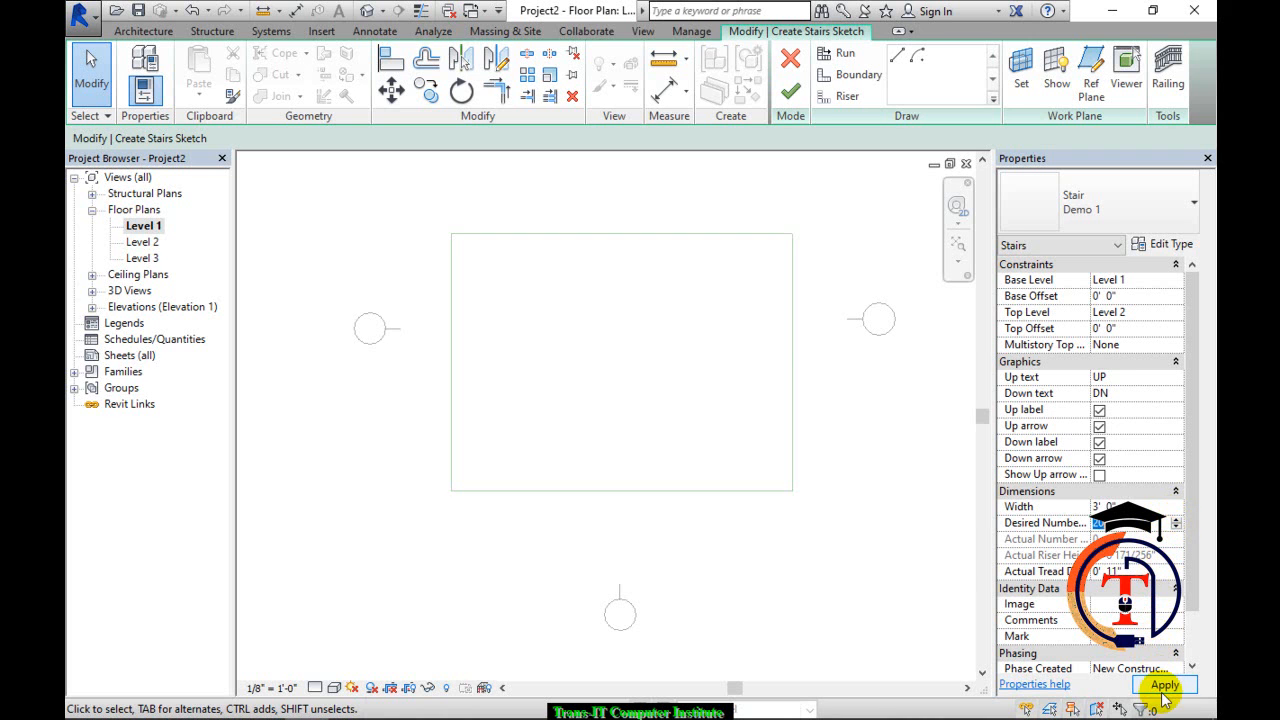
{"action": "left_click", "coordinate": [1133, 571]}
{"action": "type", "text": "0 12"}
{"action": "key", "text": "Return"}
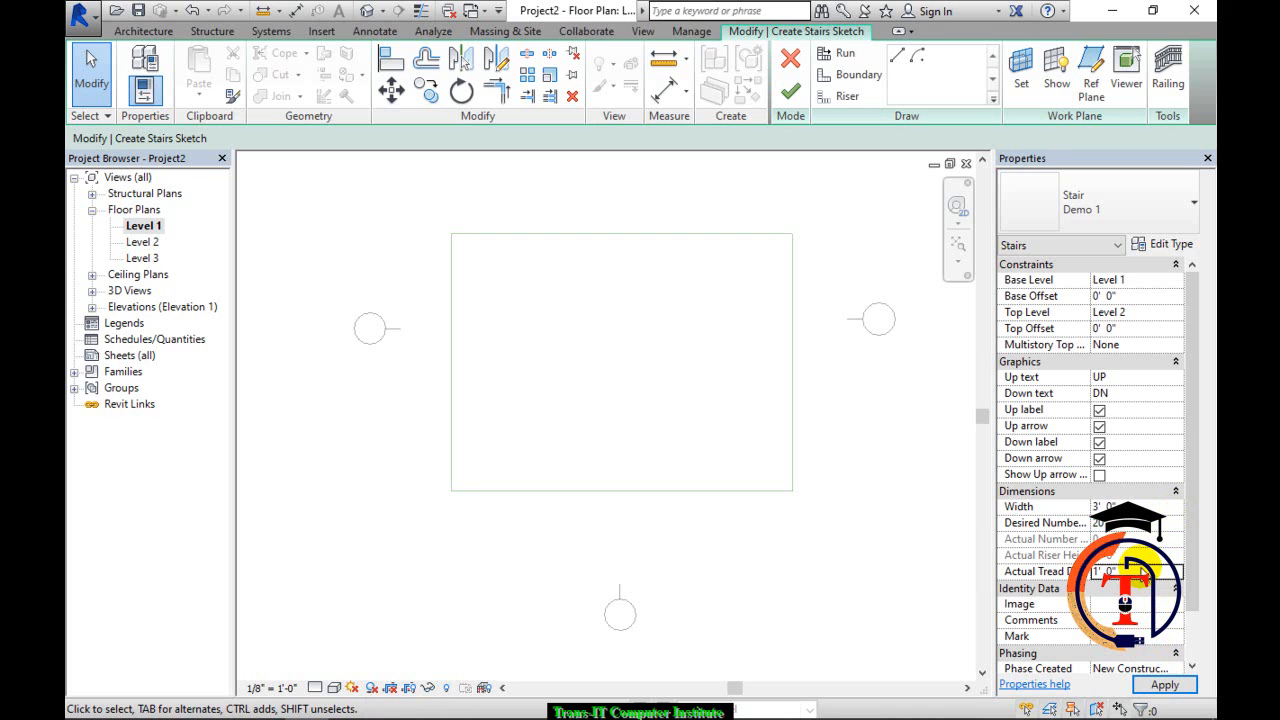
{"action": "left_click", "coordinate": [1158, 681]}
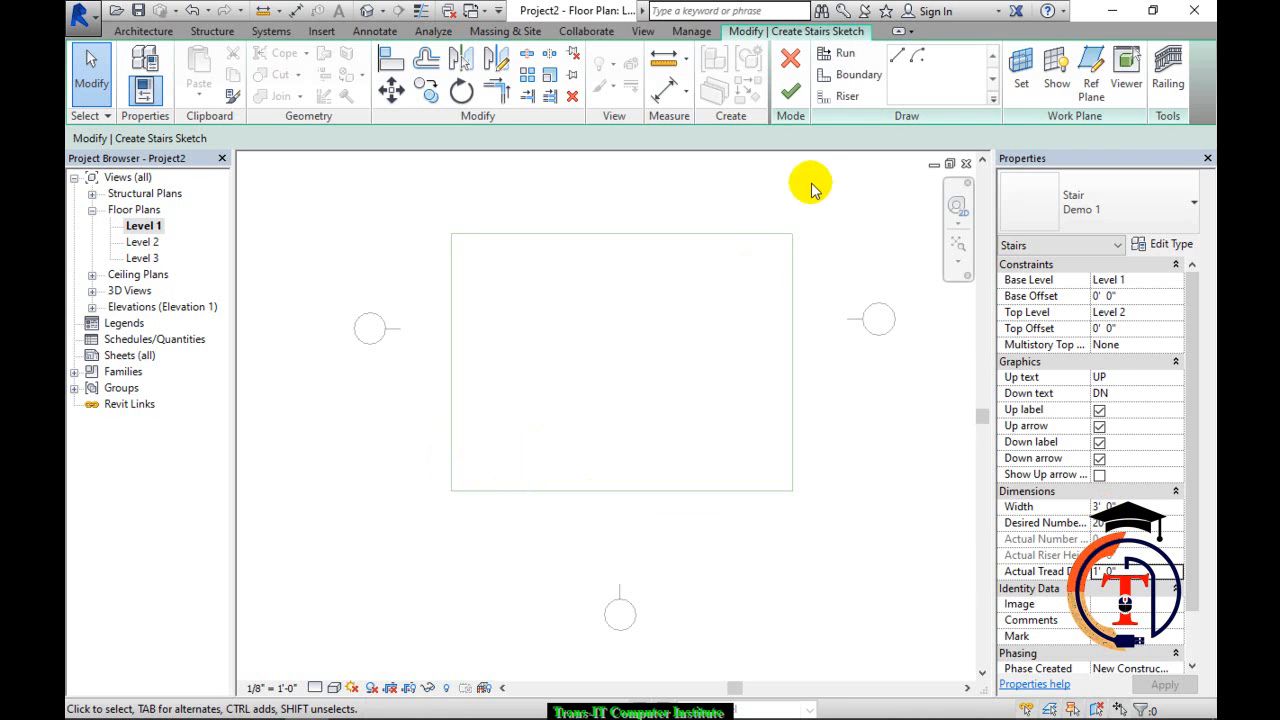
{"action": "left_click", "coordinate": [846, 55]}
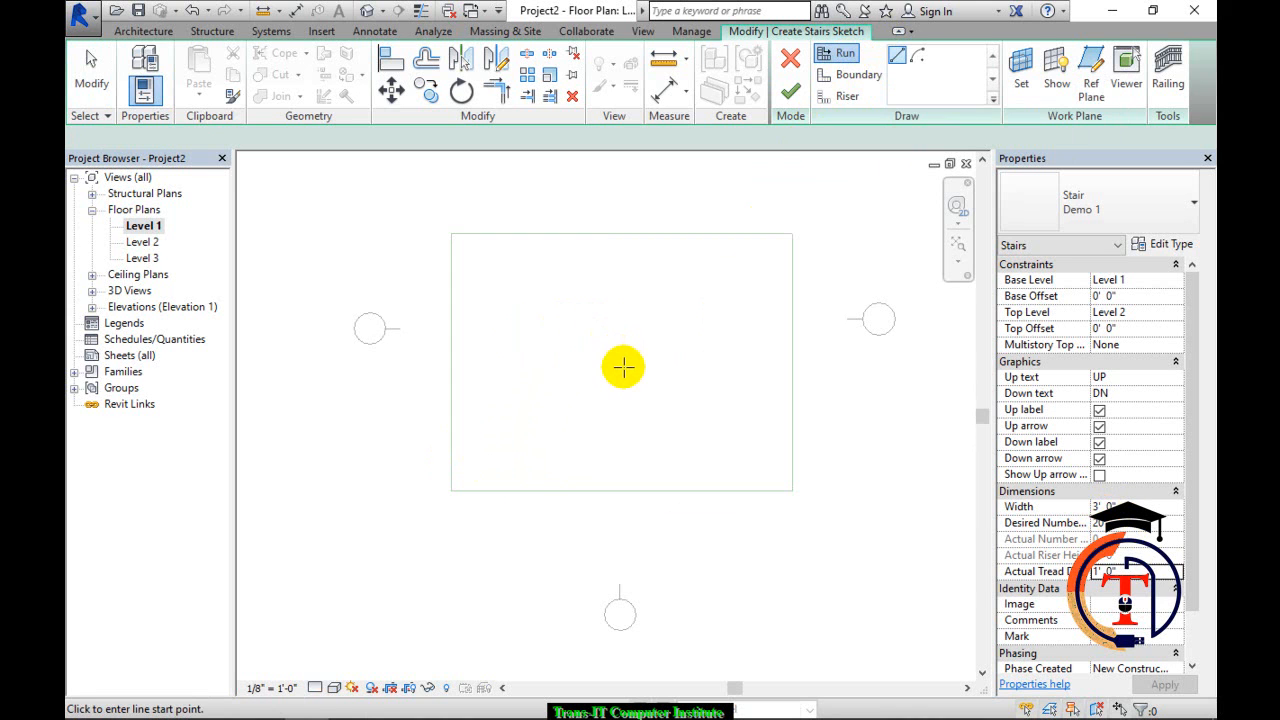
{"action": "left_click", "coordinate": [840, 78]}
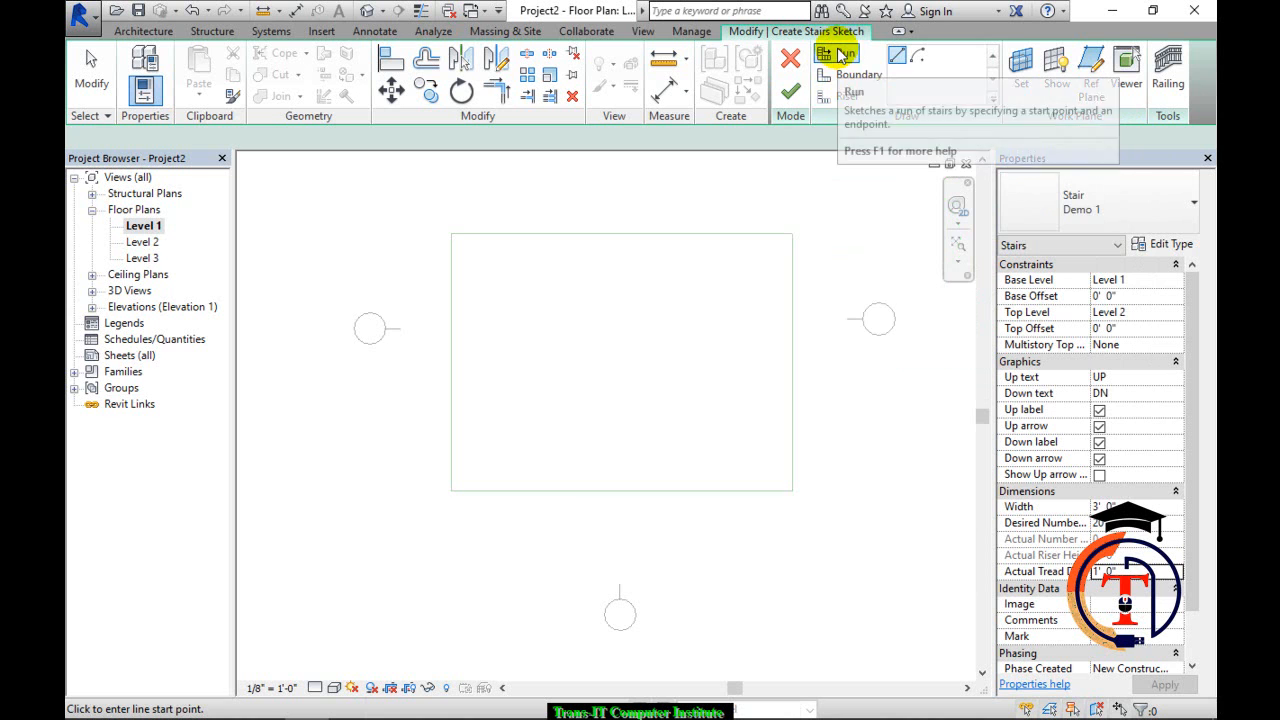
{"action": "left_click", "coordinate": [834, 51]}
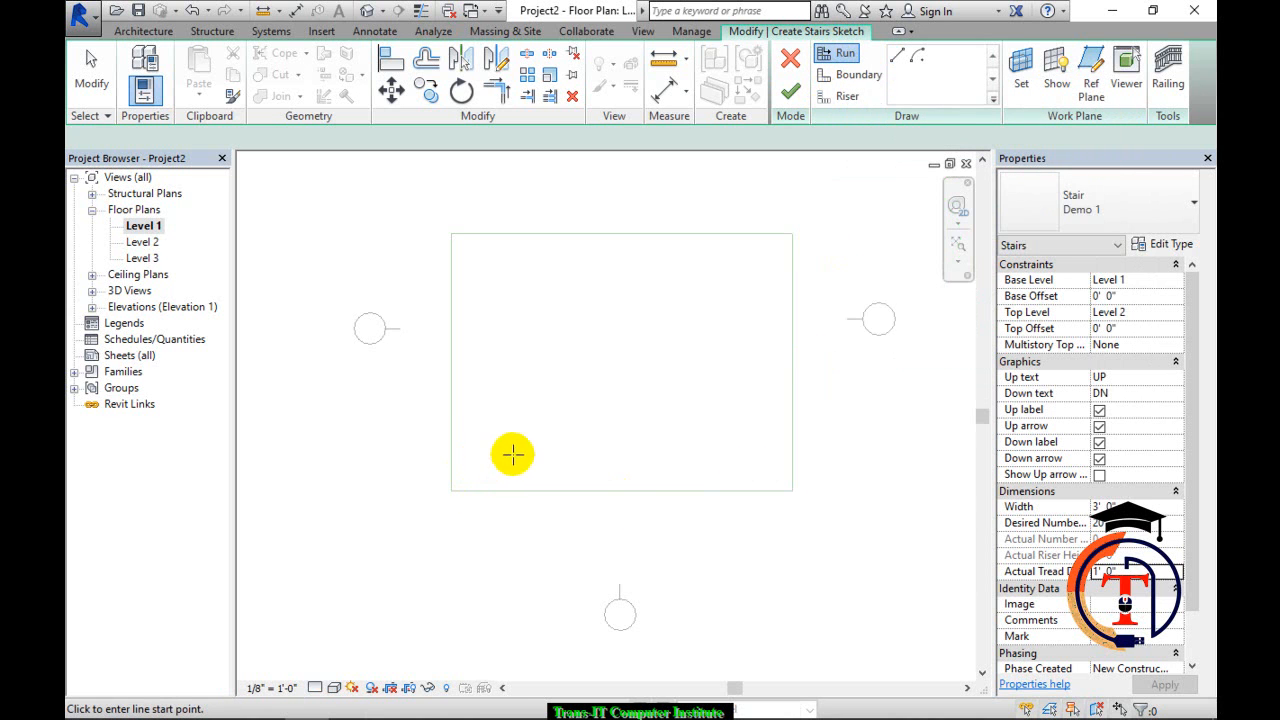
{"action": "scroll", "coordinate": [520, 444], "scroll_direction": "up", "scroll_amount": 3}
{"action": "middle_click_drag", "start_coordinate": [520, 463], "coordinate": [500, 509]}
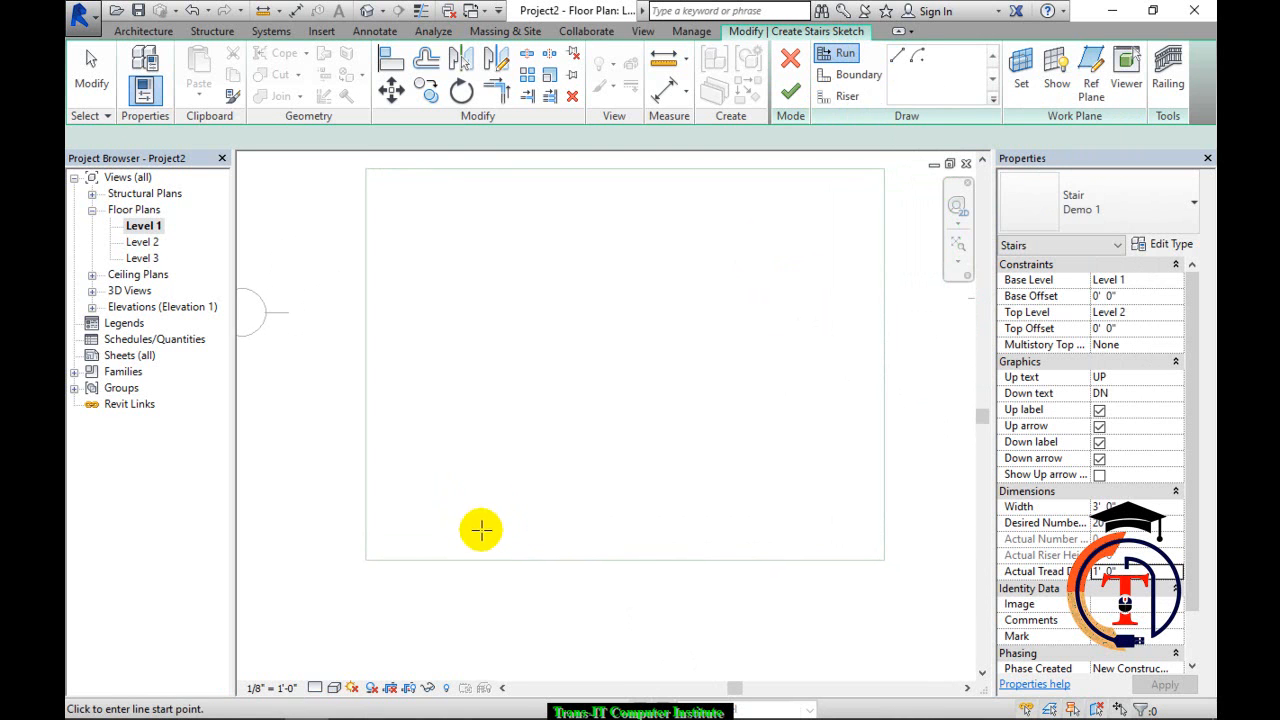
{"action": "left_click", "coordinate": [495, 505]}
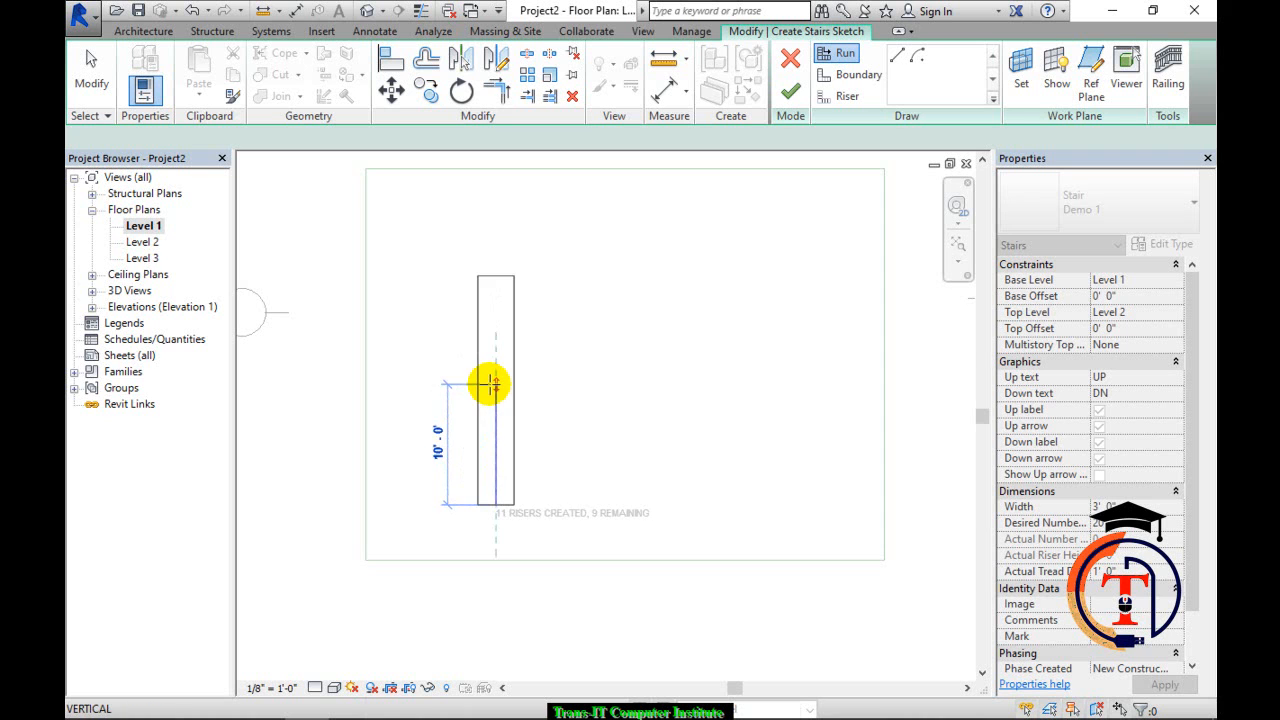
{"action": "scroll", "coordinate": [491, 382], "scroll_direction": "up", "scroll_amount": 2}
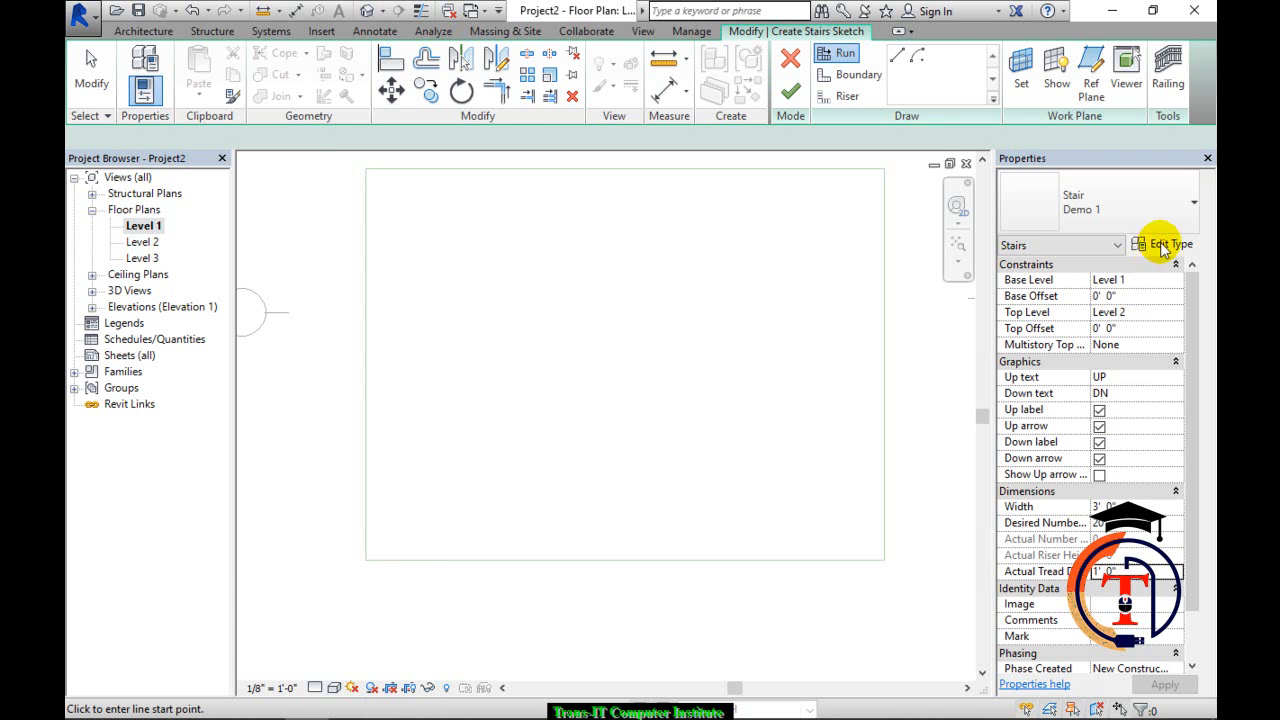
Examine the Demo 1 type's riser settings, switching End with Riser off and back on before accepting.
{"action": "left_click", "coordinate": [1165, 245]}
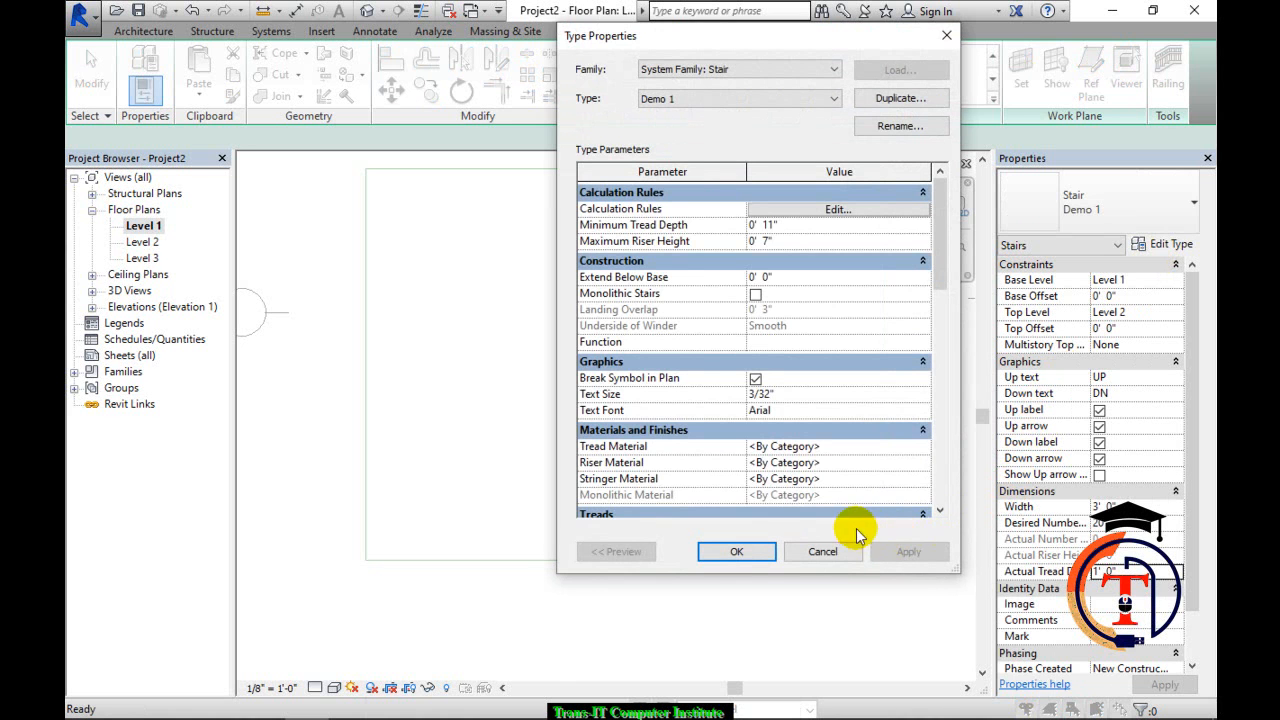
{"action": "scroll", "coordinate": [792, 416], "scroll_direction": "down", "scroll_amount": 4}
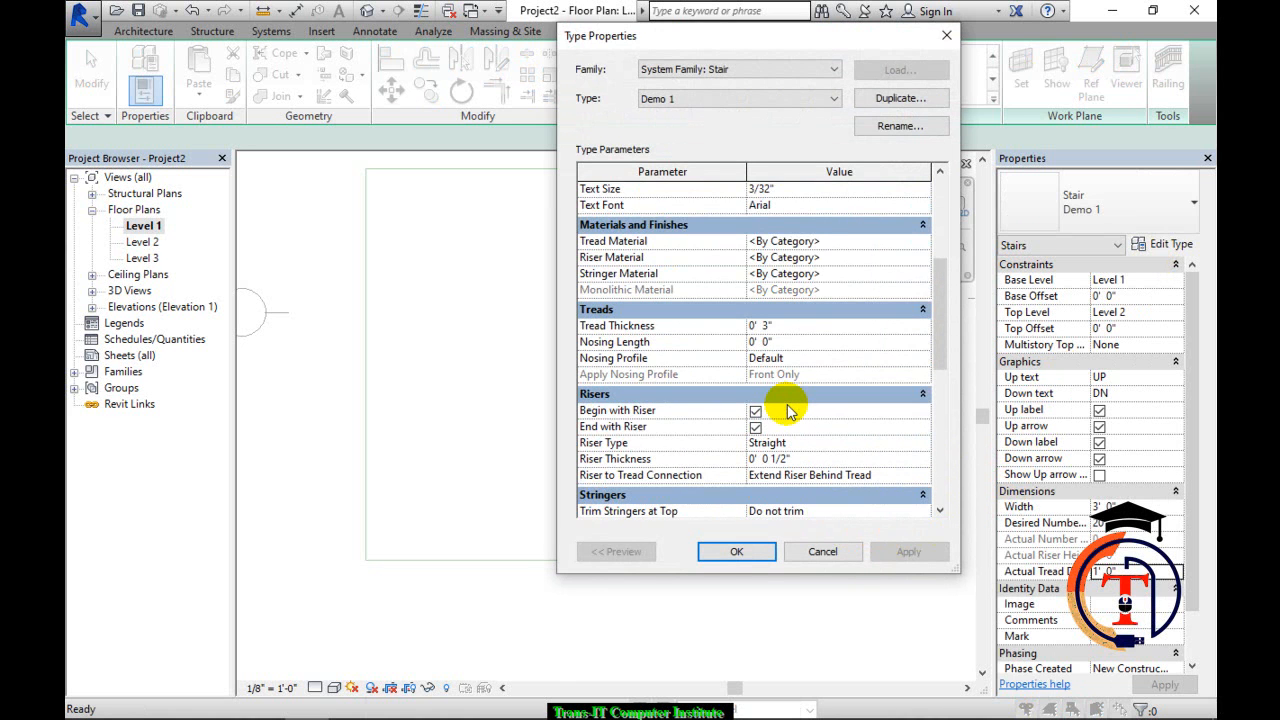
{"action": "scroll", "coordinate": [790, 414], "scroll_direction": "down", "scroll_amount": 1}
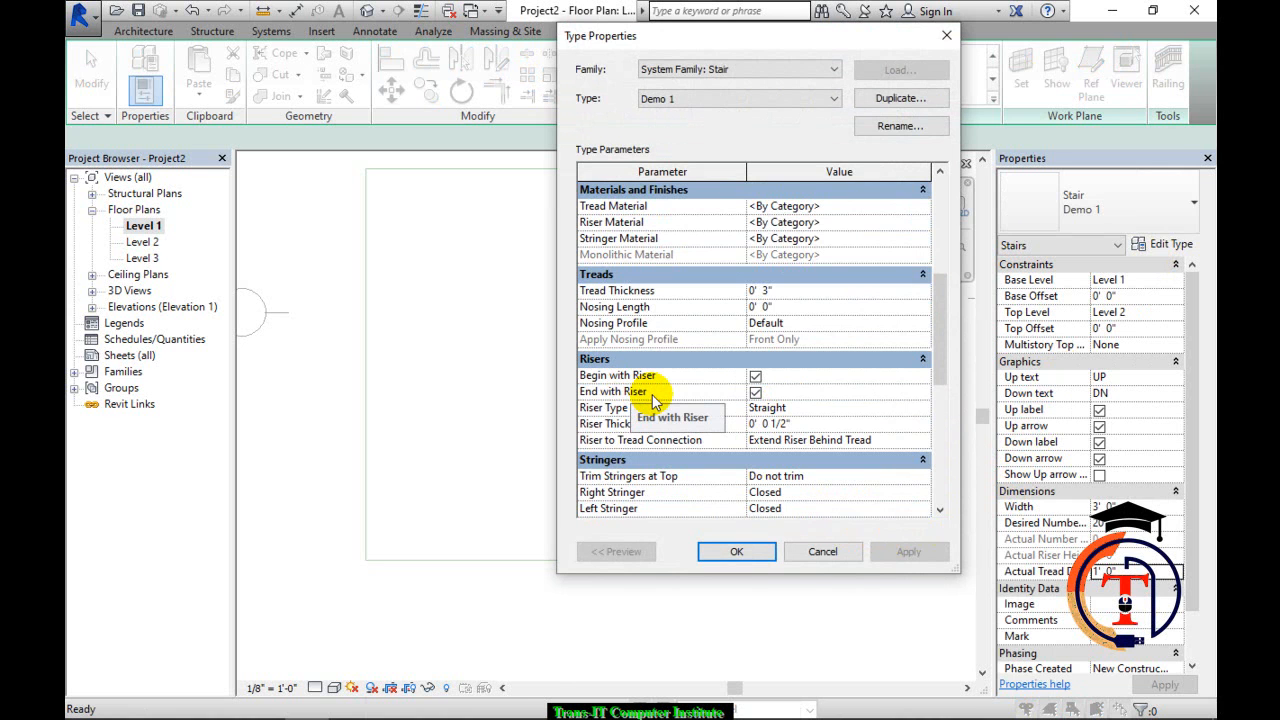
{"action": "left_click", "coordinate": [756, 392]}
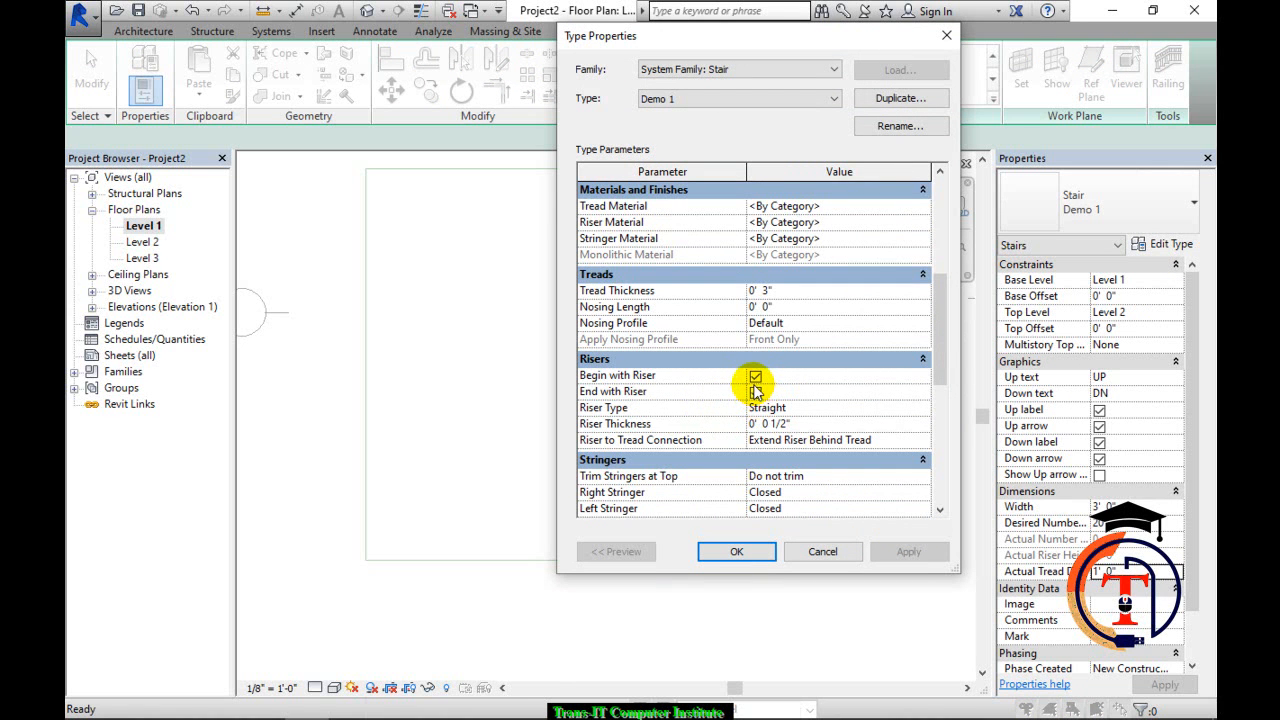
{"action": "left_click", "coordinate": [752, 392]}
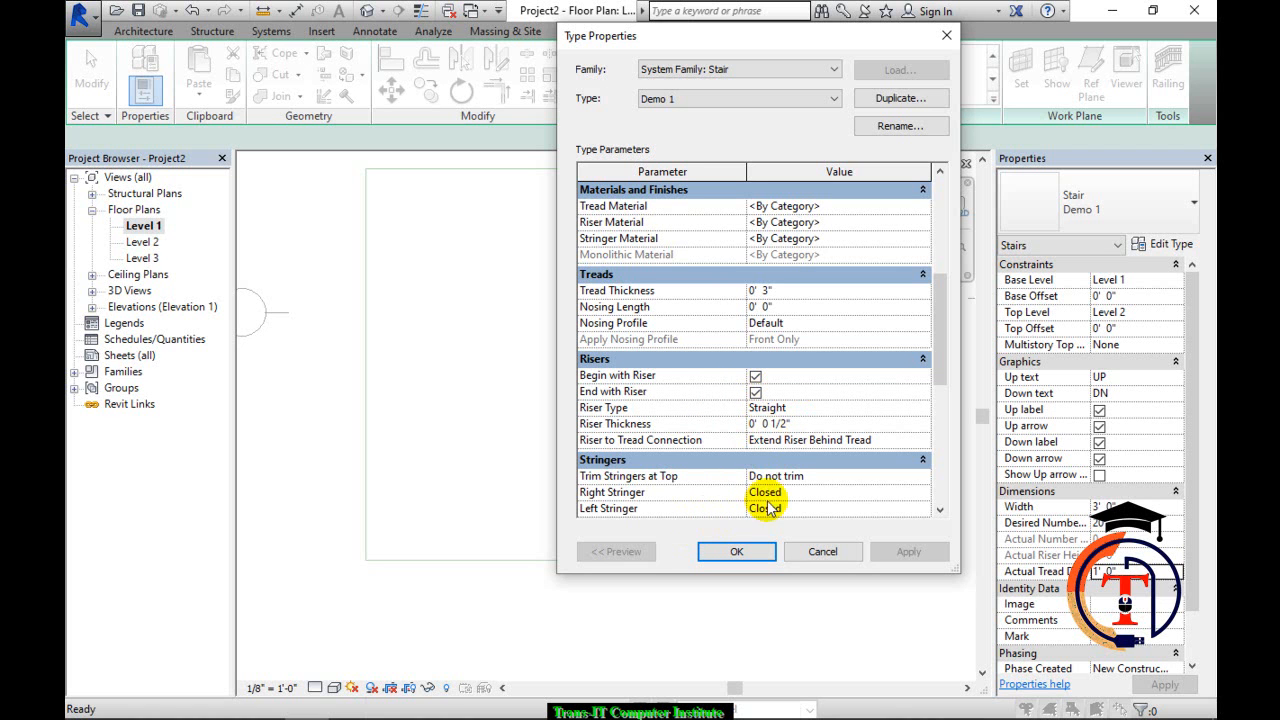
{"action": "left_click", "coordinate": [737, 552]}
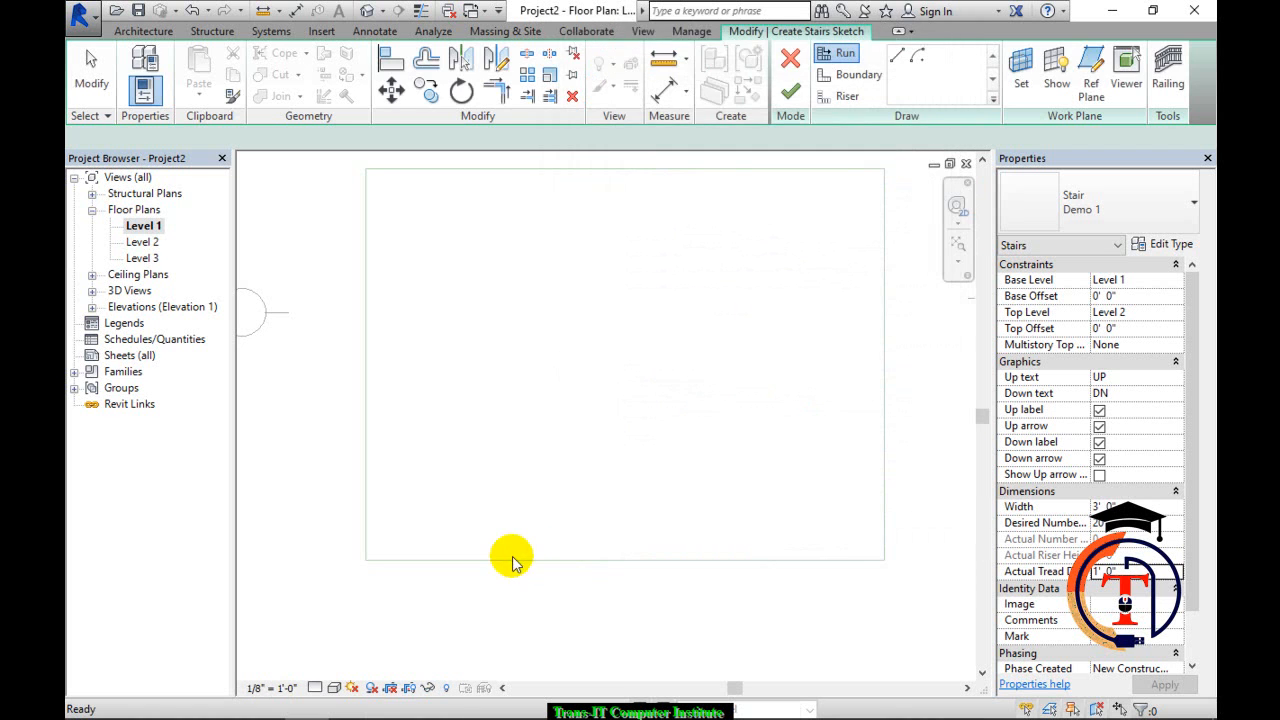
Sketch a straight vertical stair run 19' long with 20 risers inside the floor outline, finish the stair and view it in 3D.
{"action": "left_click", "coordinate": [491, 486]}
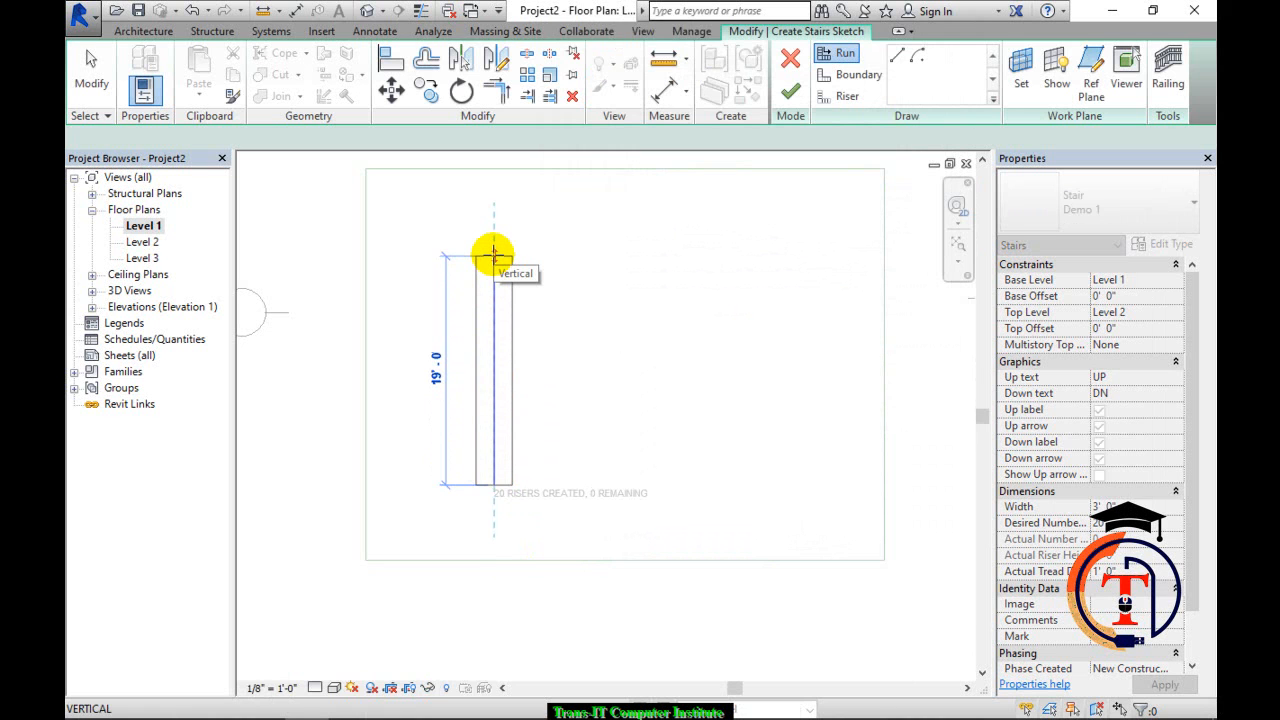
{"action": "left_click", "coordinate": [492, 256]}
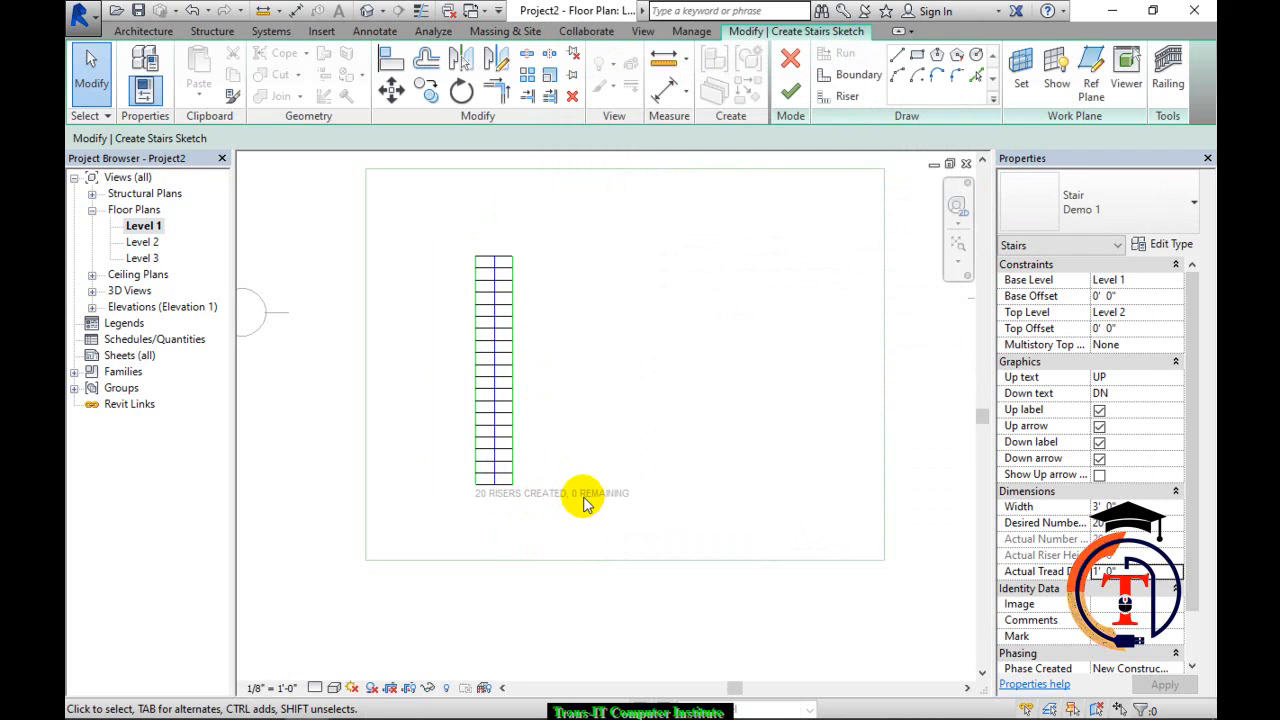
{"action": "left_click", "coordinate": [790, 95]}
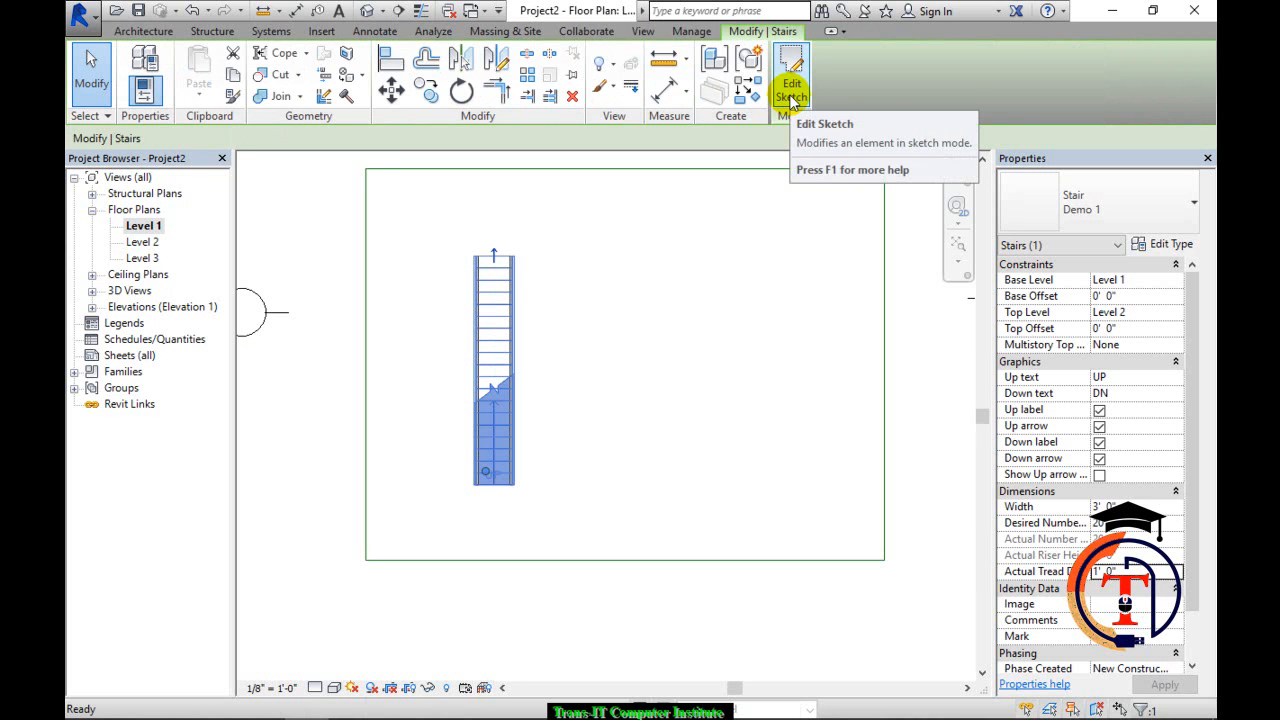
{"action": "left_click", "coordinate": [563, 287]}
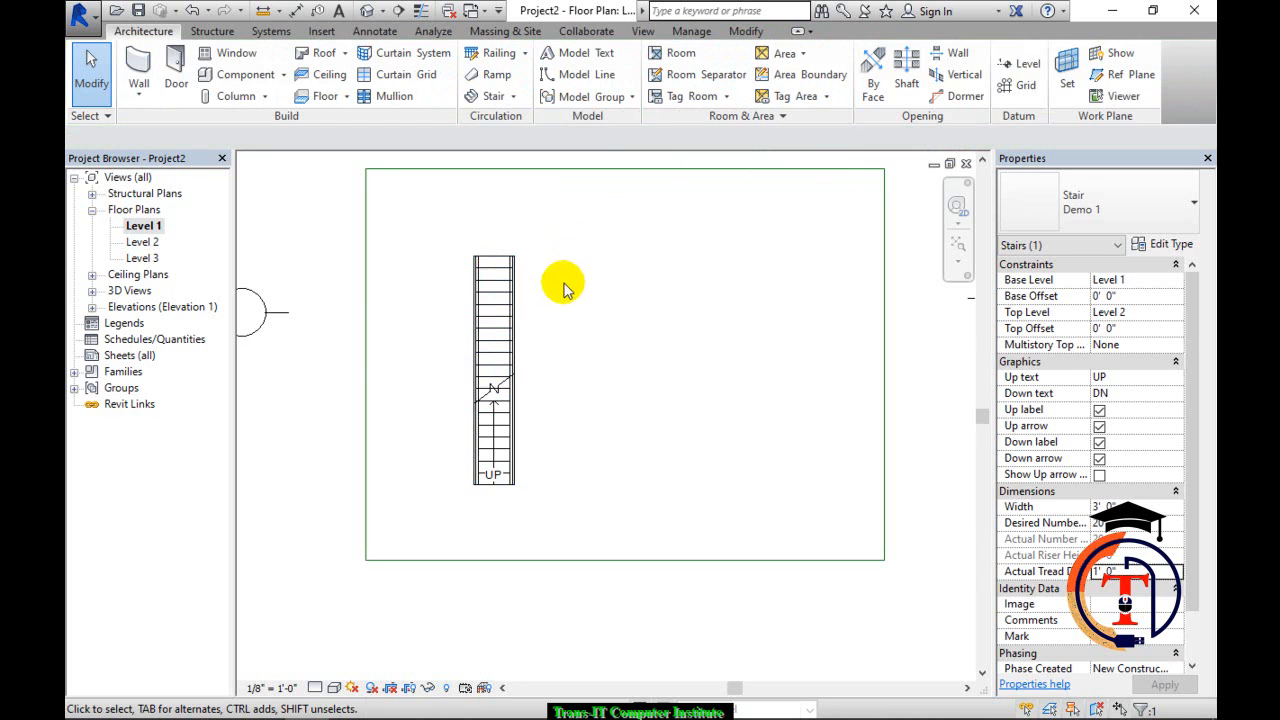
{"action": "left_click", "coordinate": [369, 10]}
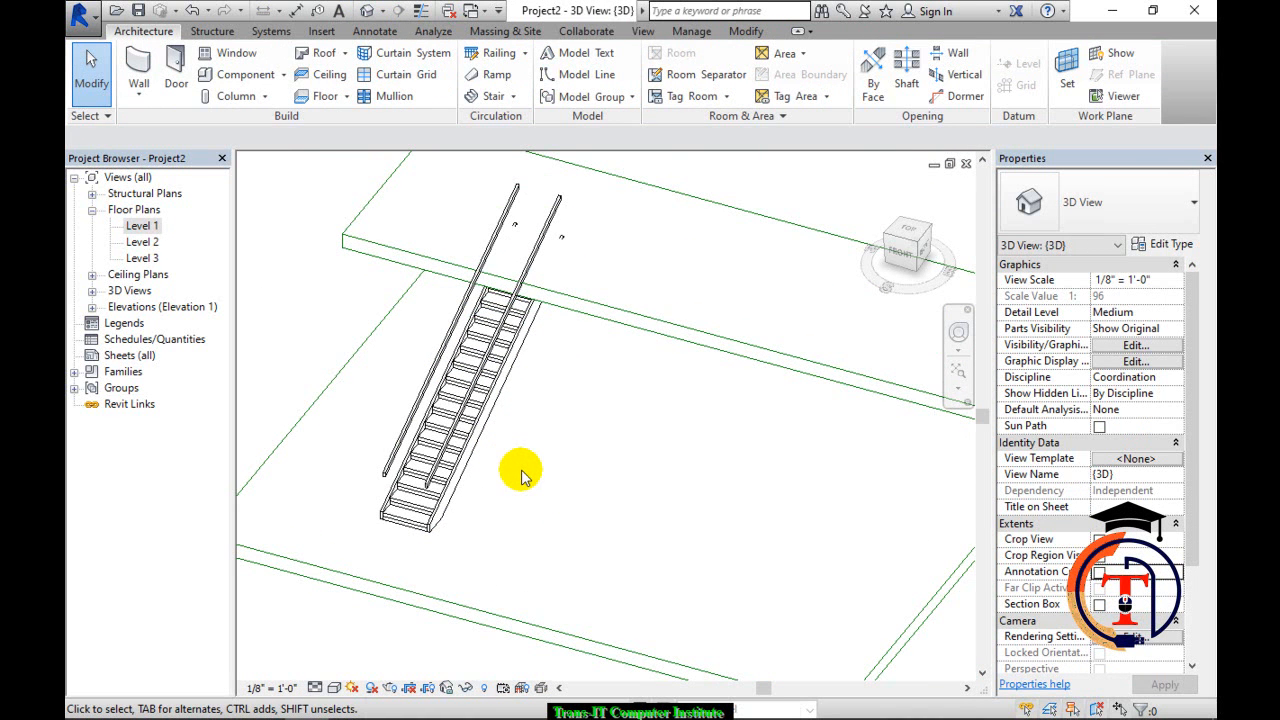
In the Level 2 floor plan, edit the floor boundary by moving its edge across the stair to 9' from the opposite edge.
{"action": "double_click", "coordinate": [145, 226]}
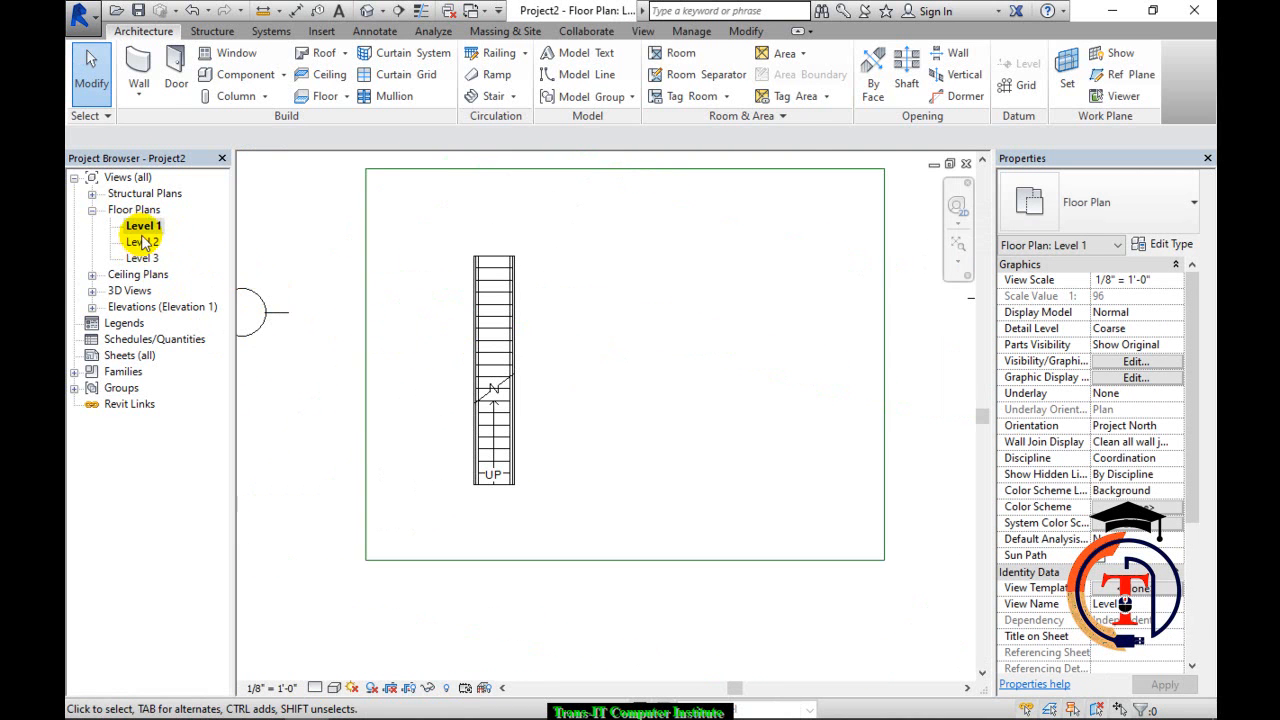
{"action": "double_click", "coordinate": [143, 242]}
{"action": "left_click", "coordinate": [580, 380]}
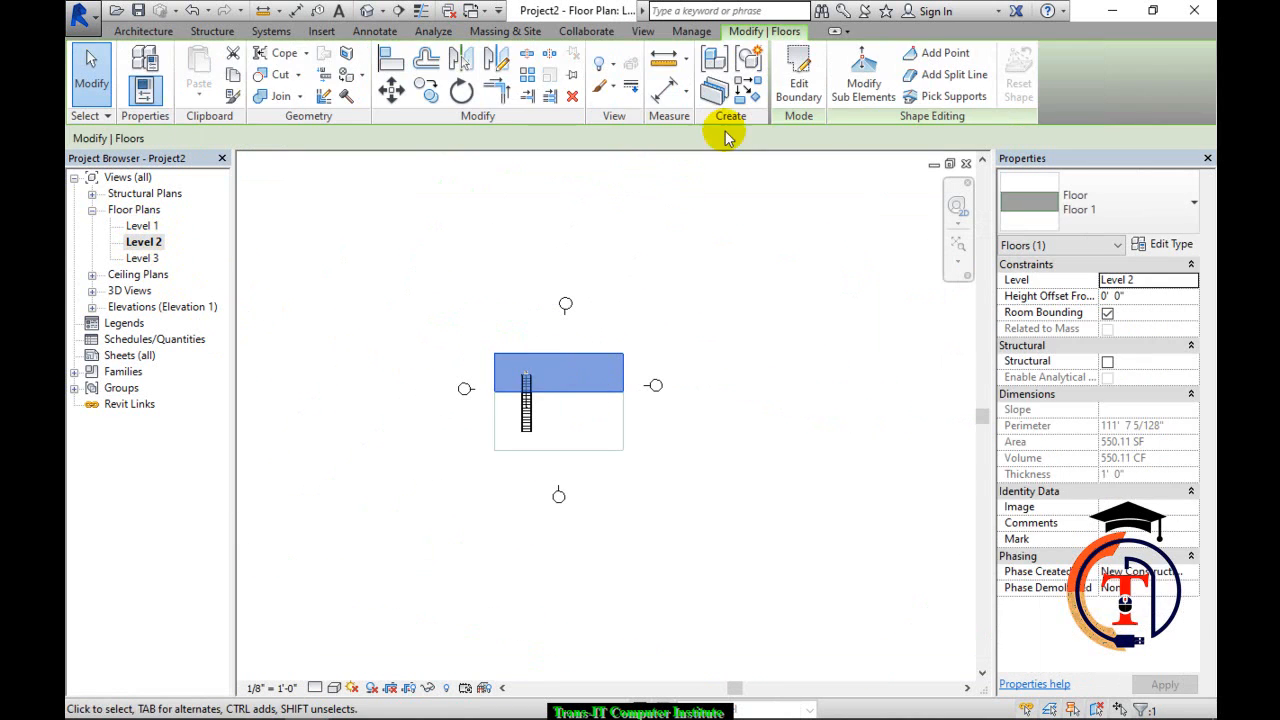
{"action": "left_click", "coordinate": [798, 68]}
{"action": "scroll", "coordinate": [537, 409], "scroll_direction": "up", "scroll_amount": 3}
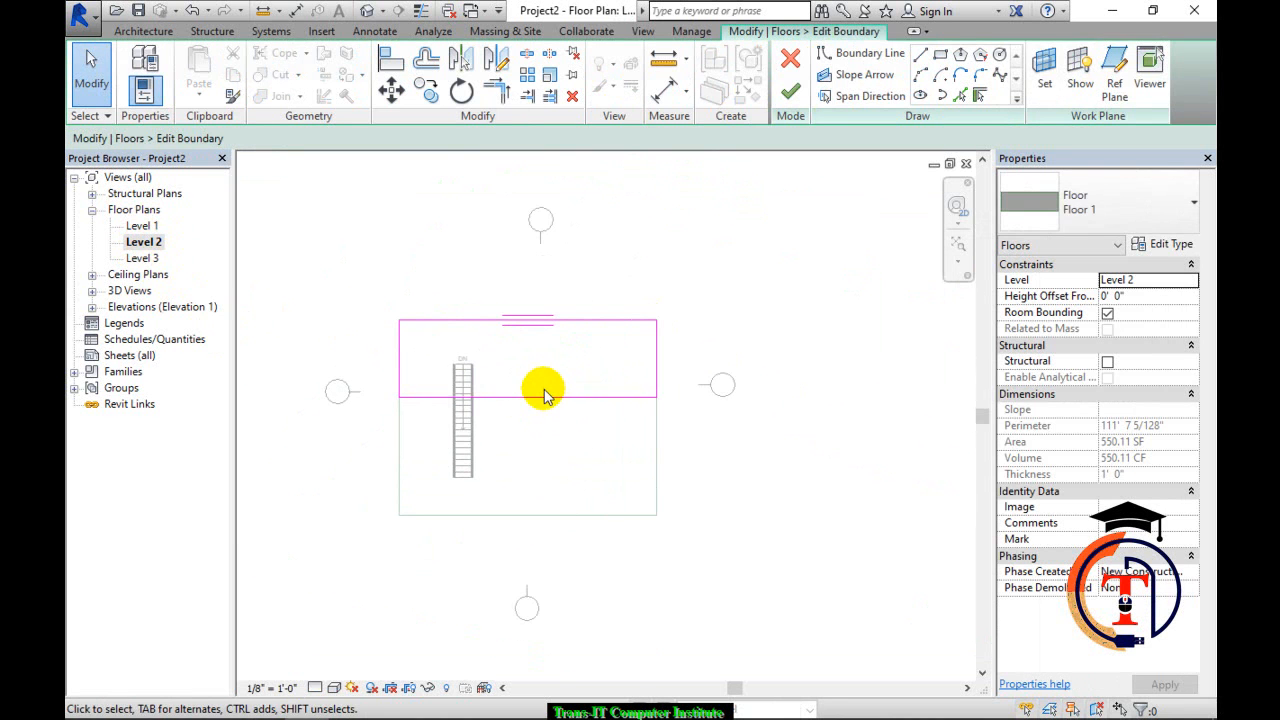
{"action": "left_click", "coordinate": [546, 397]}
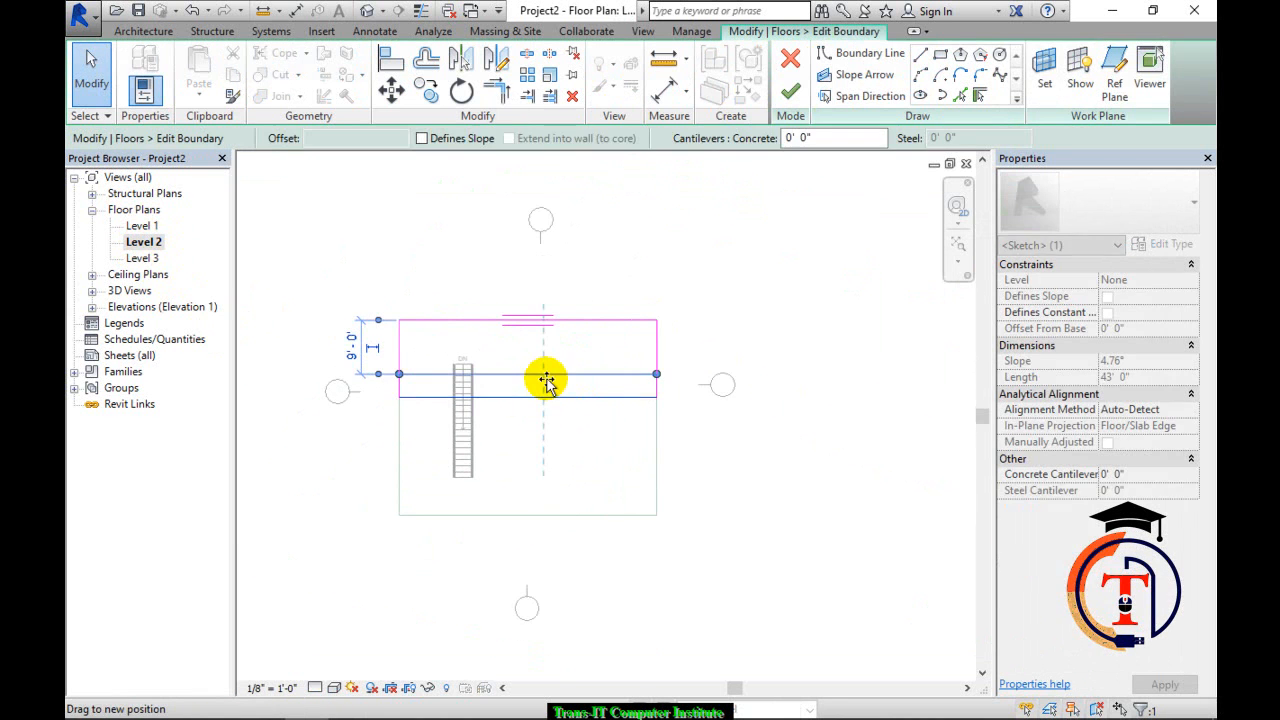
{"action": "left_click", "coordinate": [790, 91]}
{"action": "left_click", "coordinate": [829, 306]}
Change the Level 2 plan's visual style and align the stair's upper end with the floor edge that crosses it.
{"action": "scroll", "coordinate": [425, 368], "scroll_direction": "up", "scroll_amount": 3}
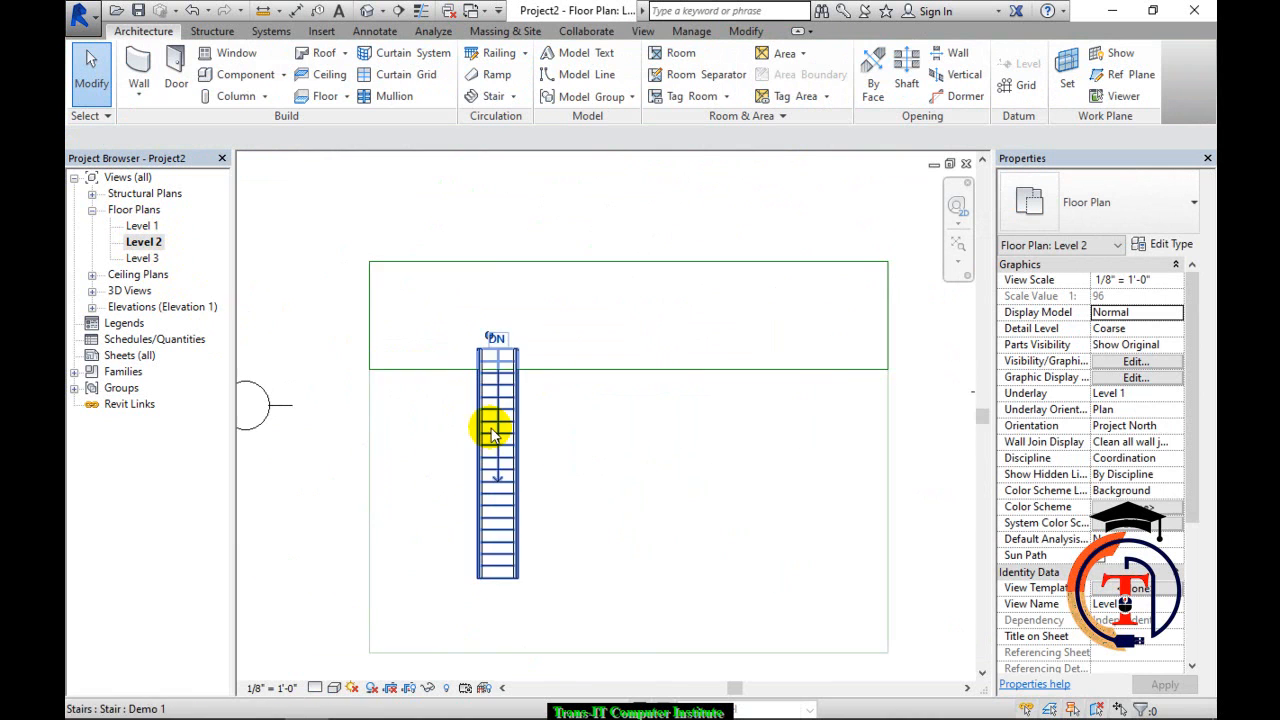
{"action": "left_click", "coordinate": [335, 688]}
{"action": "left_click", "coordinate": [387, 597]}
{"action": "scroll", "coordinate": [485, 360], "scroll_direction": "up", "scroll_amount": 5}
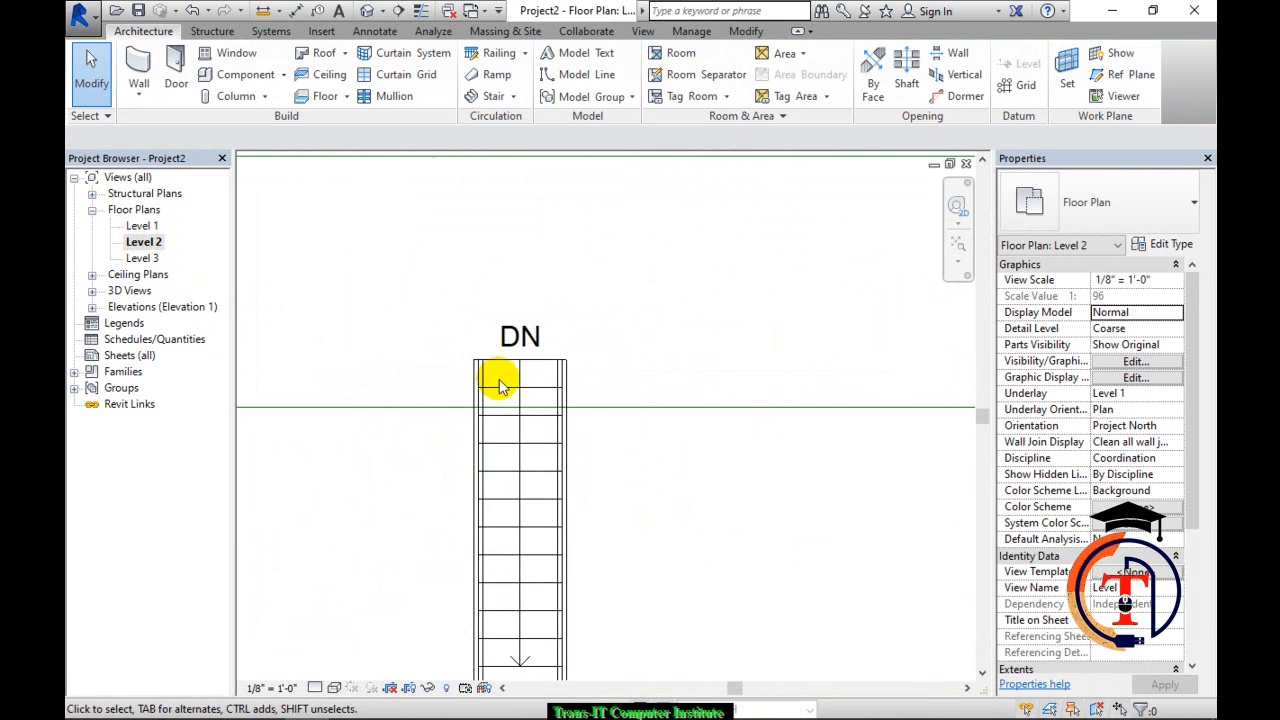
{"action": "key", "text": "l"}
{"action": "left_click", "coordinate": [606, 408]}
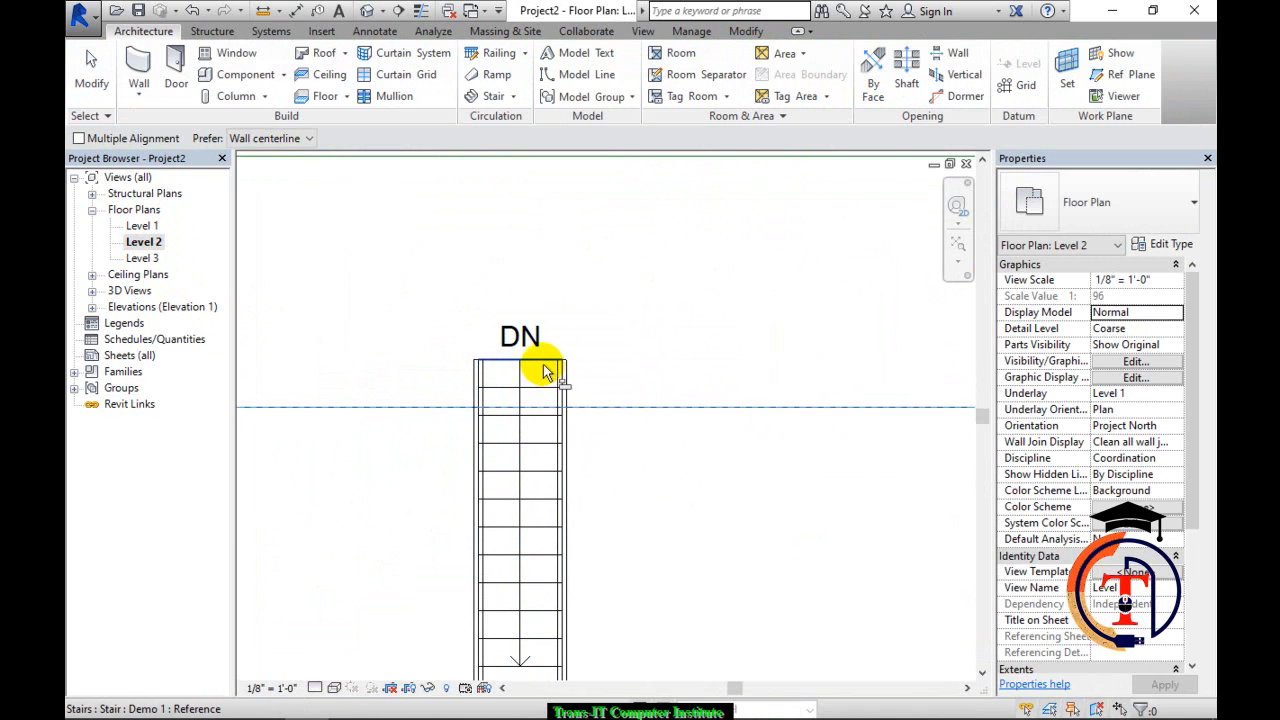
{"action": "left_click", "coordinate": [541, 369]}
{"action": "key", "text": "Escape"}
{"action": "key", "text": "Escape"}
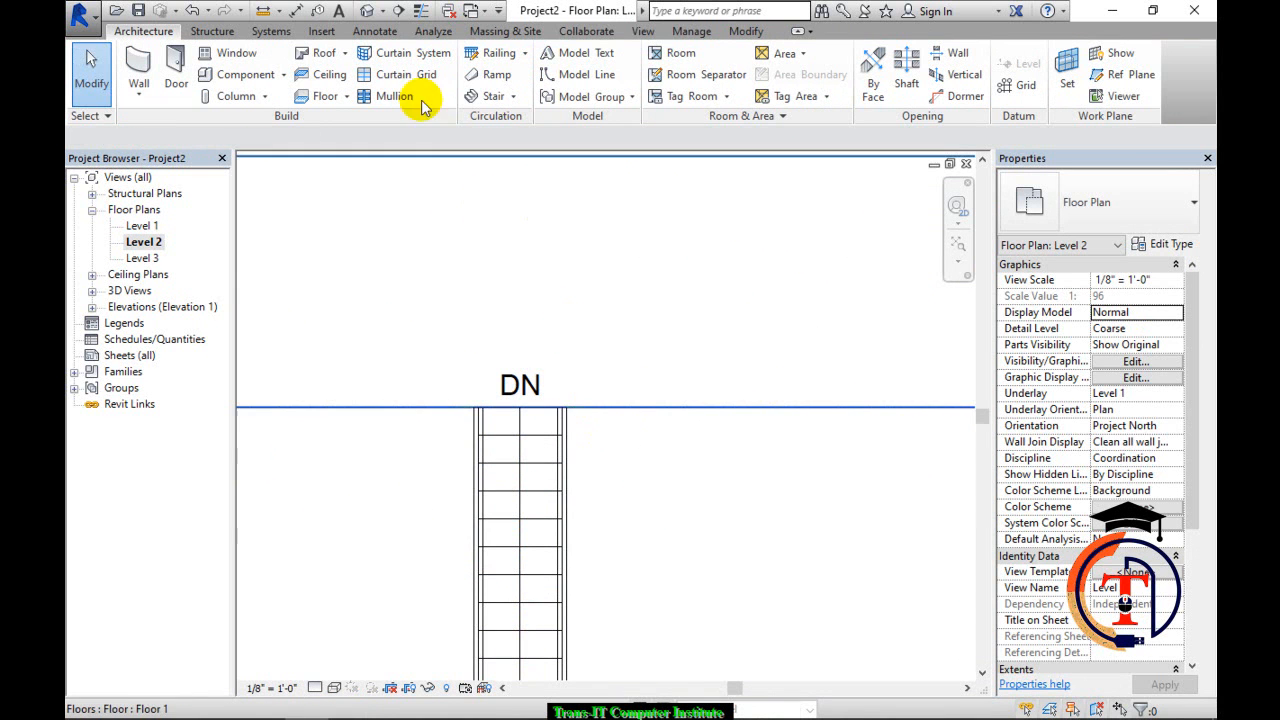
Open the 3D view, inspect the stair from base to upper floor, and switch to a visual style with filled surfaces.
{"action": "left_click", "coordinate": [367, 11]}
{"action": "middle_click_drag", "start_coordinate": [589, 363], "coordinate": [572, 384], "text": "shift"}
{"action": "scroll", "coordinate": [340, 640], "scroll_direction": "up", "scroll_amount": 4}
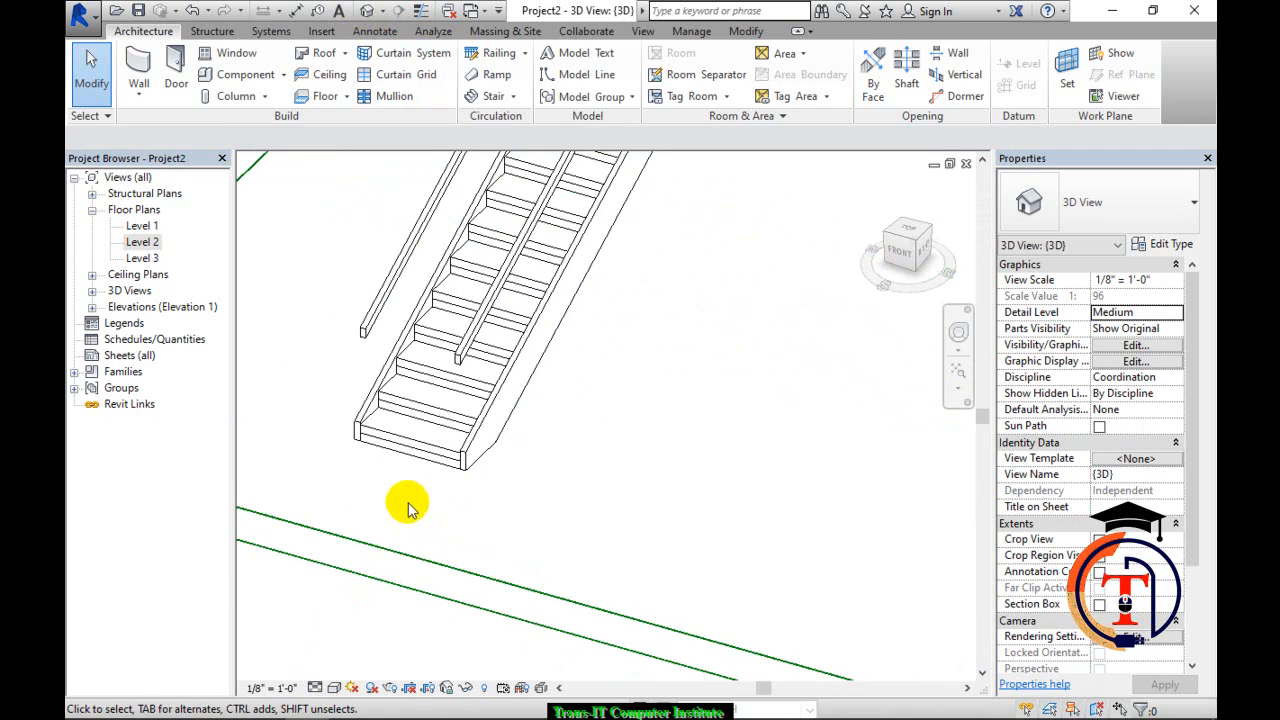
{"action": "middle_click_drag", "start_coordinate": [430, 438], "coordinate": [555, 450]}
{"action": "middle_click_drag", "start_coordinate": [583, 360], "coordinate": [506, 519]}
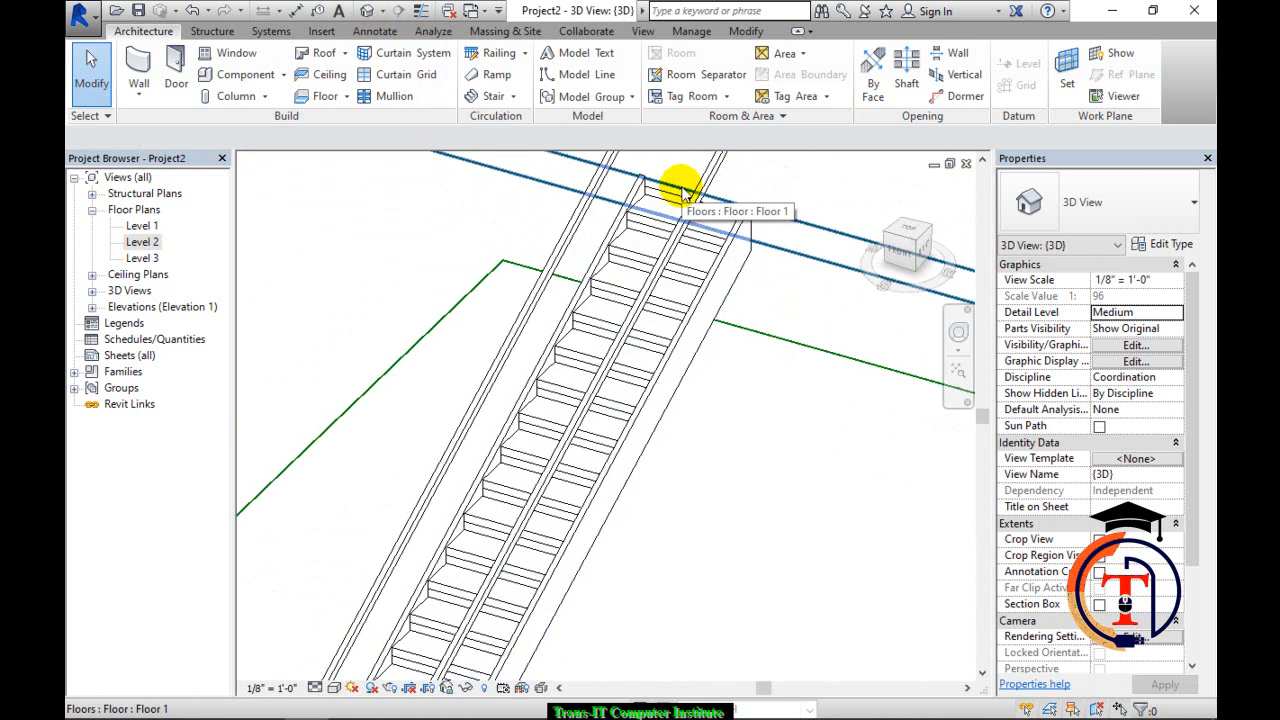
{"action": "left_click", "coordinate": [333, 687]}
{"action": "left_click", "coordinate": [340, 631]}
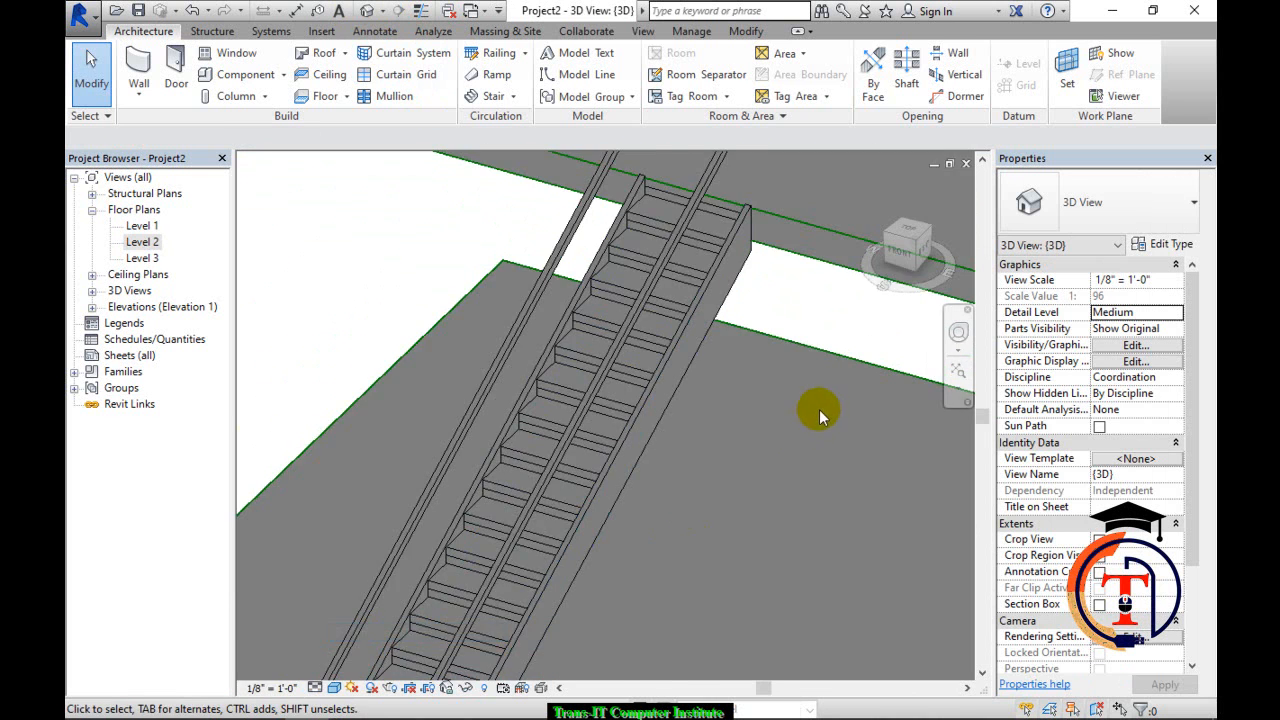
{"action": "scroll", "coordinate": [819, 409], "scroll_direction": "down", "scroll_amount": 3}
{"action": "scroll", "coordinate": [730, 267], "scroll_direction": "up", "scroll_amount": 2}
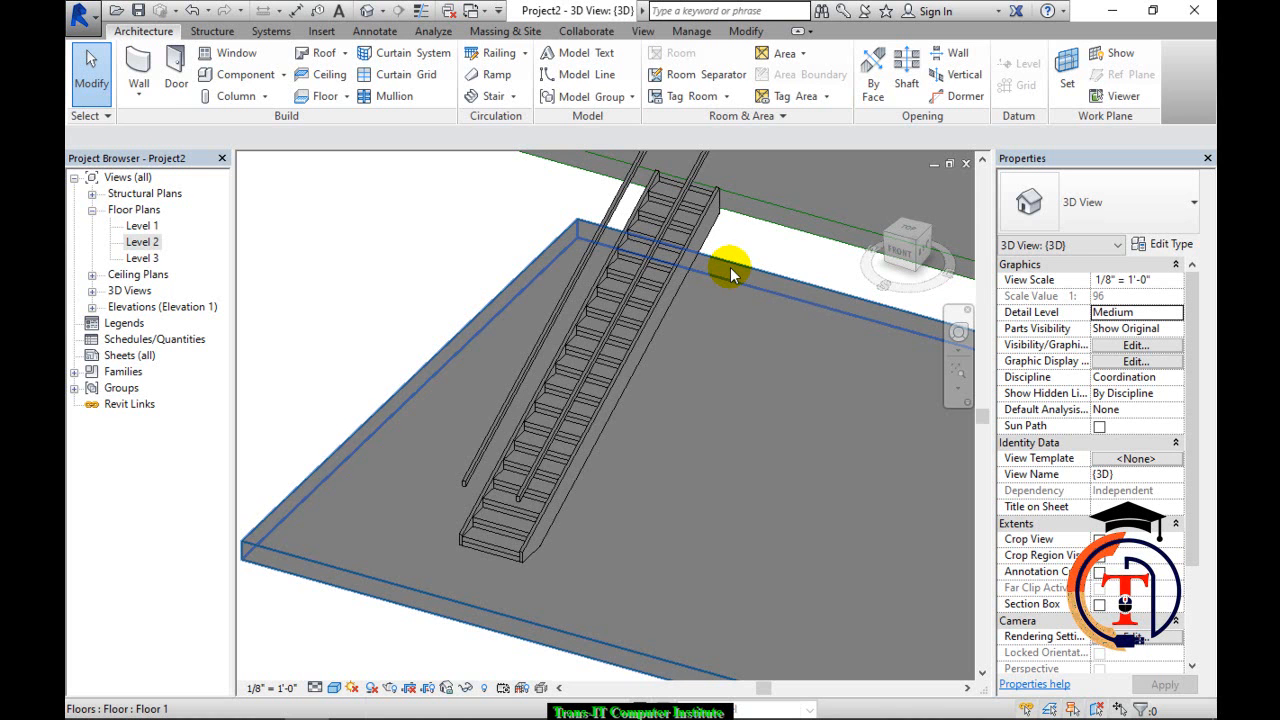
Open the Demo 1 stair's sketch for editing and display it in the Level 1 floor plan.
{"action": "left_click", "coordinate": [615, 297]}
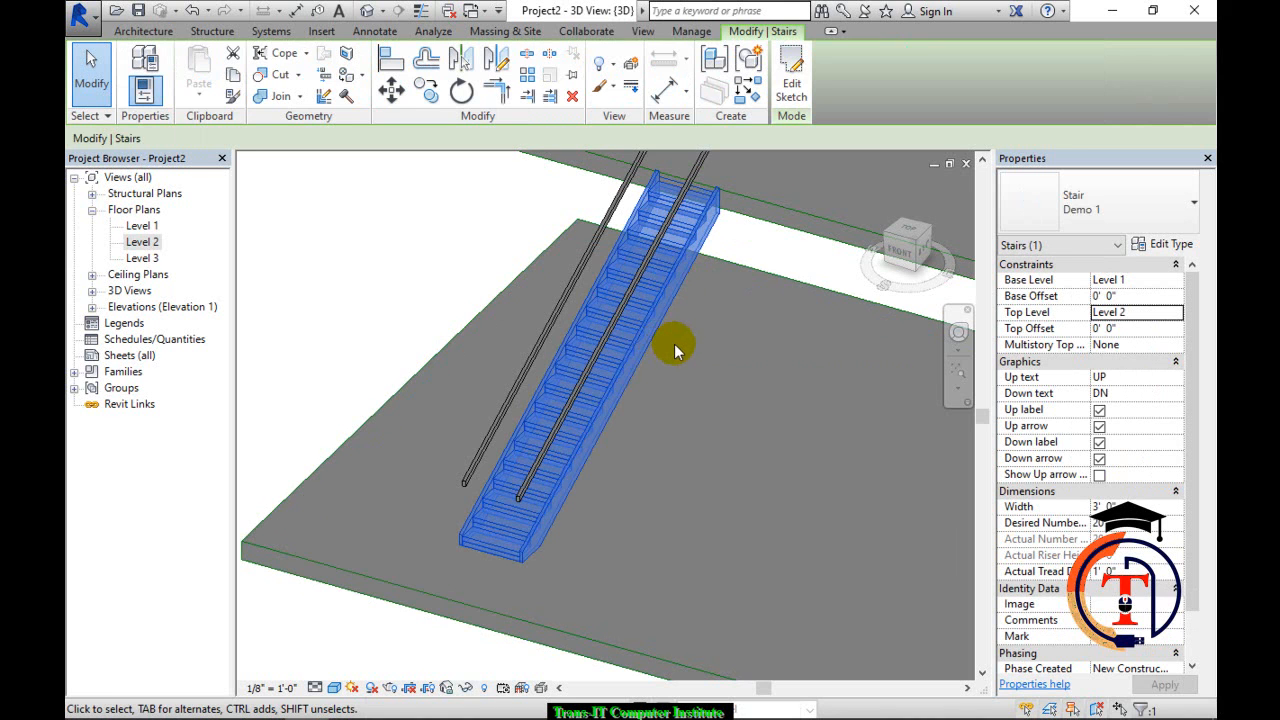
{"action": "middle_click_drag", "start_coordinate": [676, 348], "coordinate": [604, 322]}
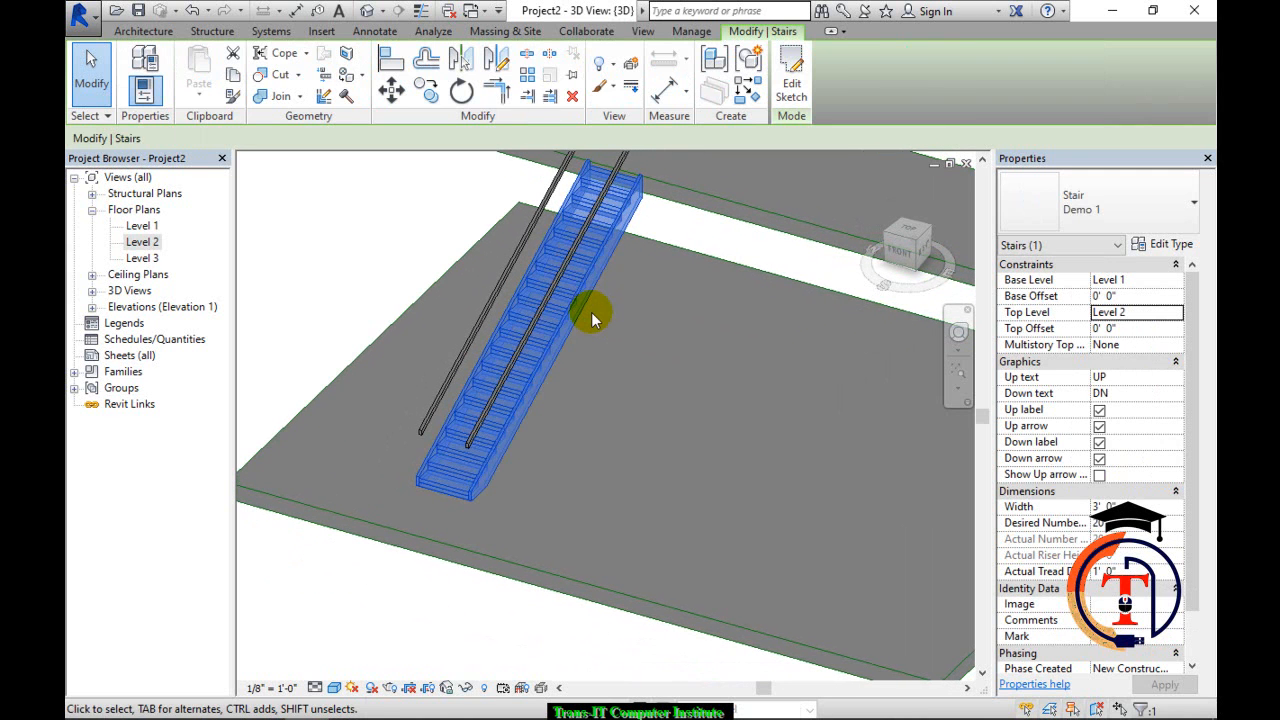
{"action": "scroll", "coordinate": [598, 342], "scroll_direction": "down", "scroll_amount": 1}
{"action": "middle_click_drag", "start_coordinate": [598, 353], "coordinate": [604, 377]}
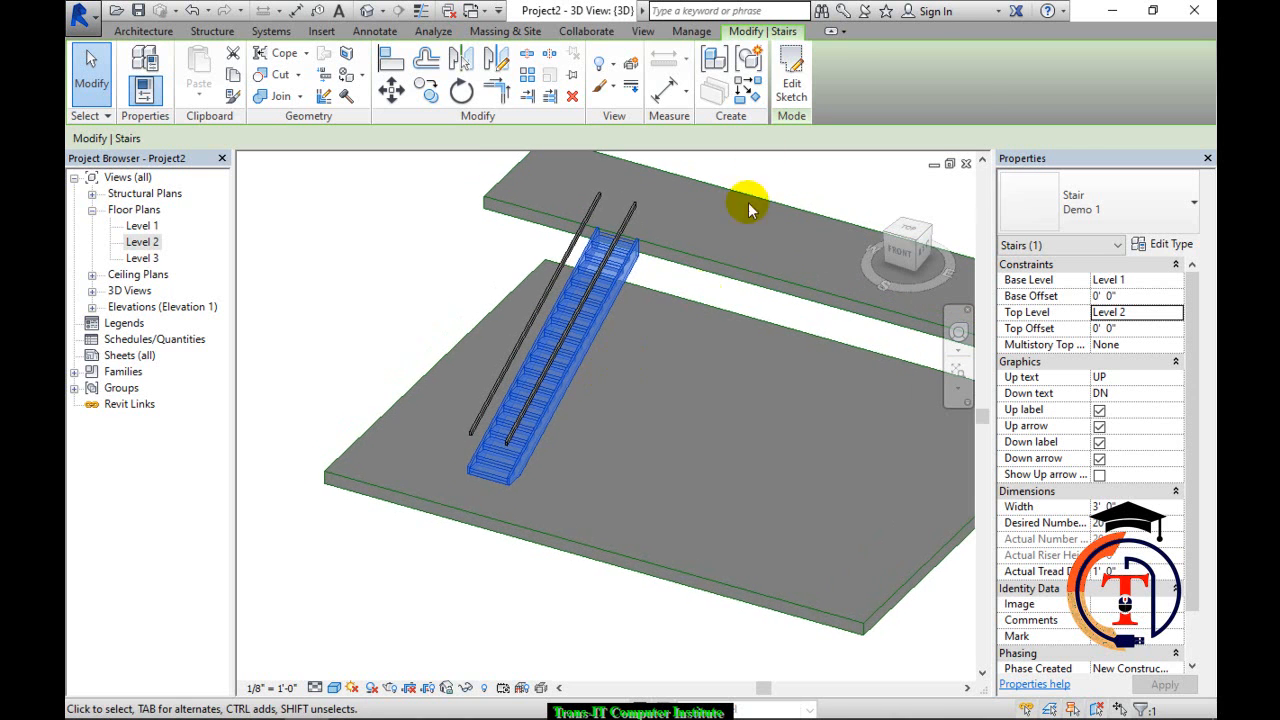
{"action": "left_click", "coordinate": [792, 75]}
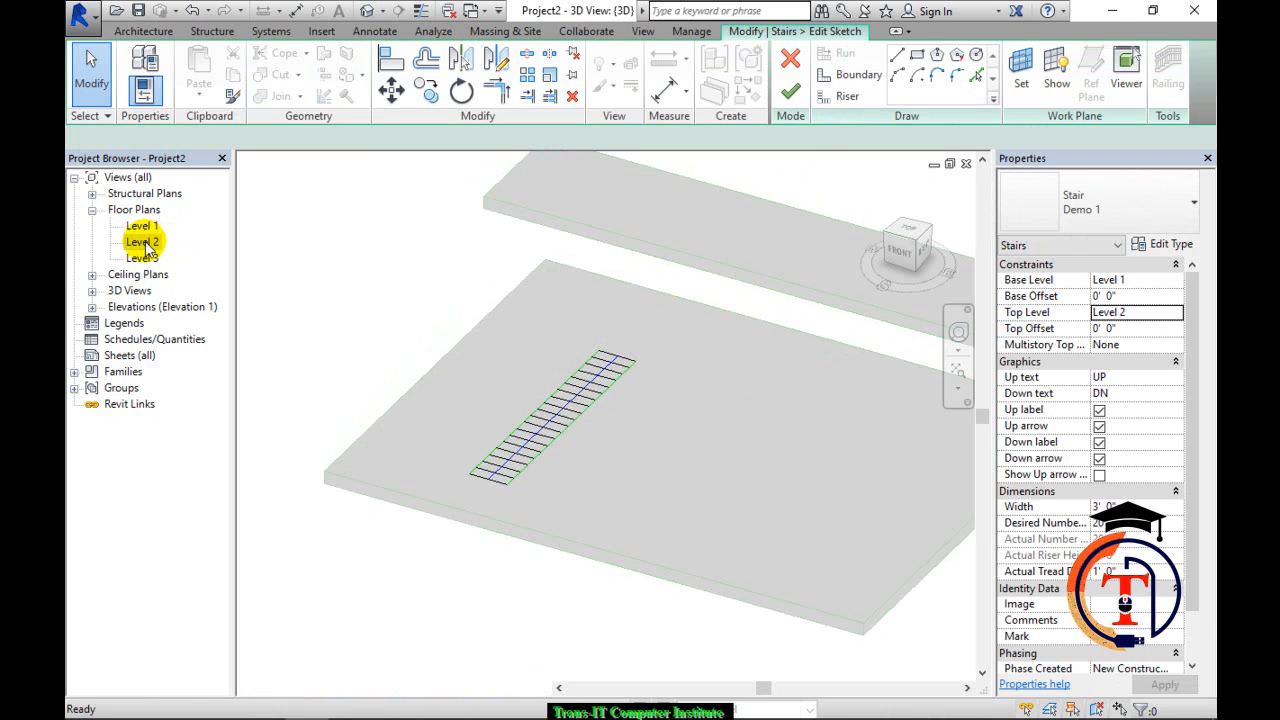
{"action": "double_click", "coordinate": [142, 226]}
{"action": "scroll", "coordinate": [518, 375], "scroll_direction": "up", "scroll_amount": 3}
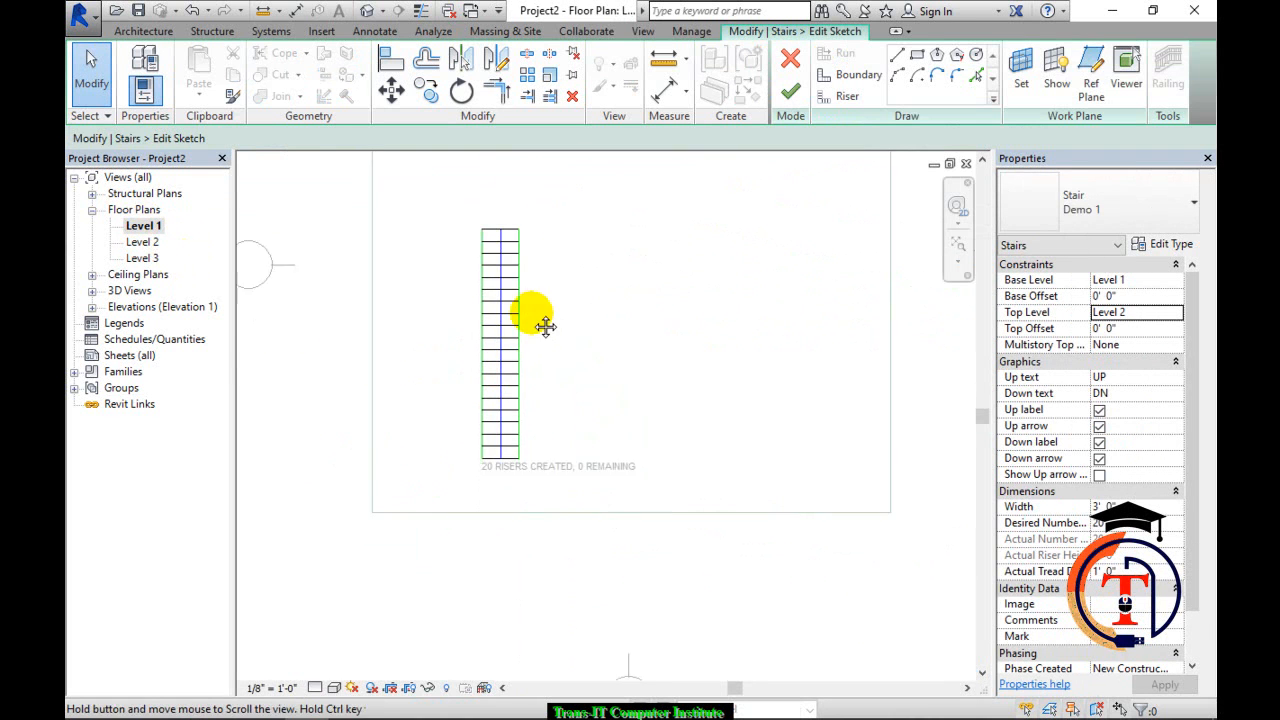
{"action": "scroll", "coordinate": [499, 588], "scroll_direction": "up", "scroll_amount": 1}
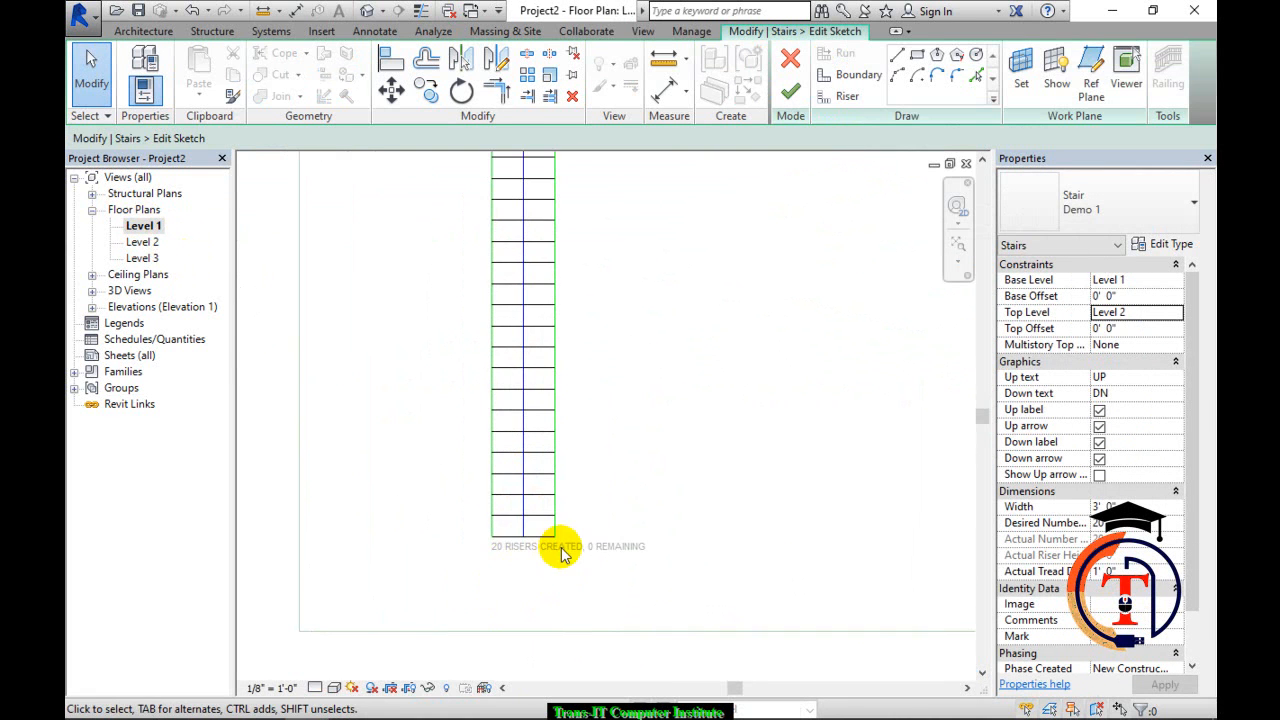
{"action": "mouse_move", "coordinate": [631, 342]}
{"action": "middle_mouse_down"}
{"action": "mouse_move", "coordinate": [647, 432]}
{"action": "mouse_move", "coordinate": [647, 412]}
{"action": "middle_mouse_up"}
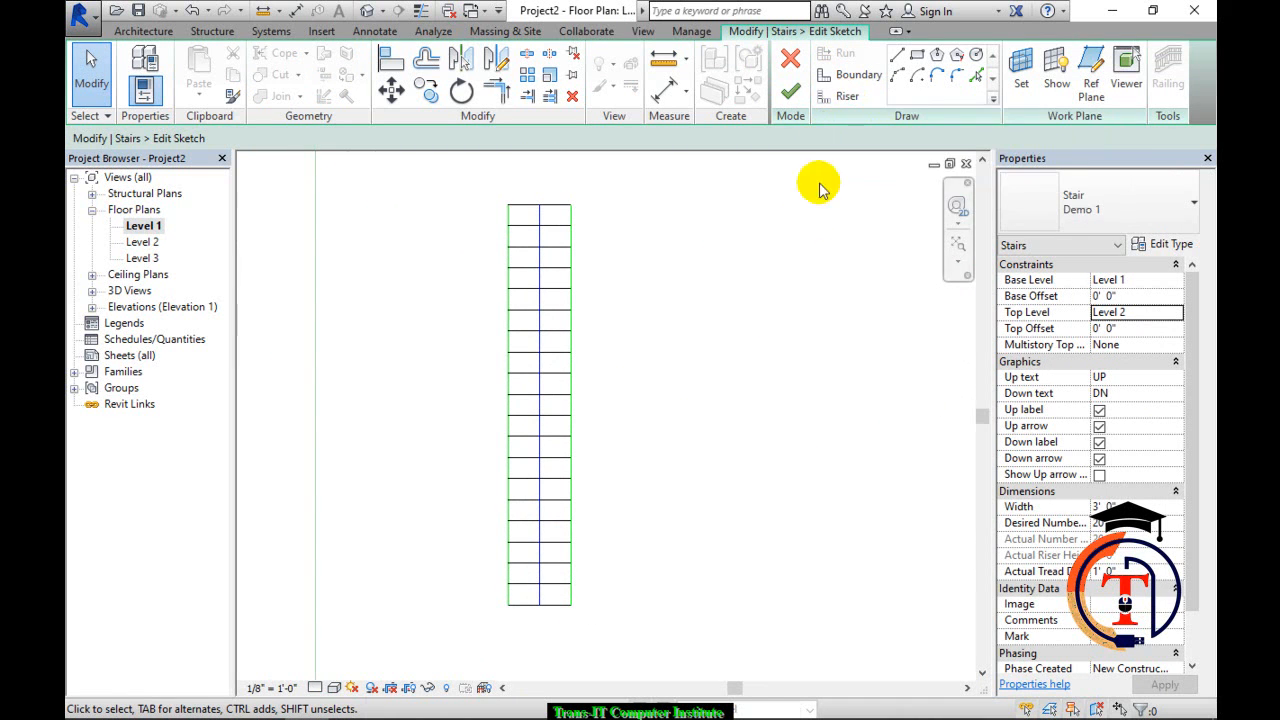
Flare both stair boundary lines outward at their lower ends, slanting the right one at 80° with a length of about 19' 3 1/2".
{"action": "left_click", "coordinate": [571, 449]}
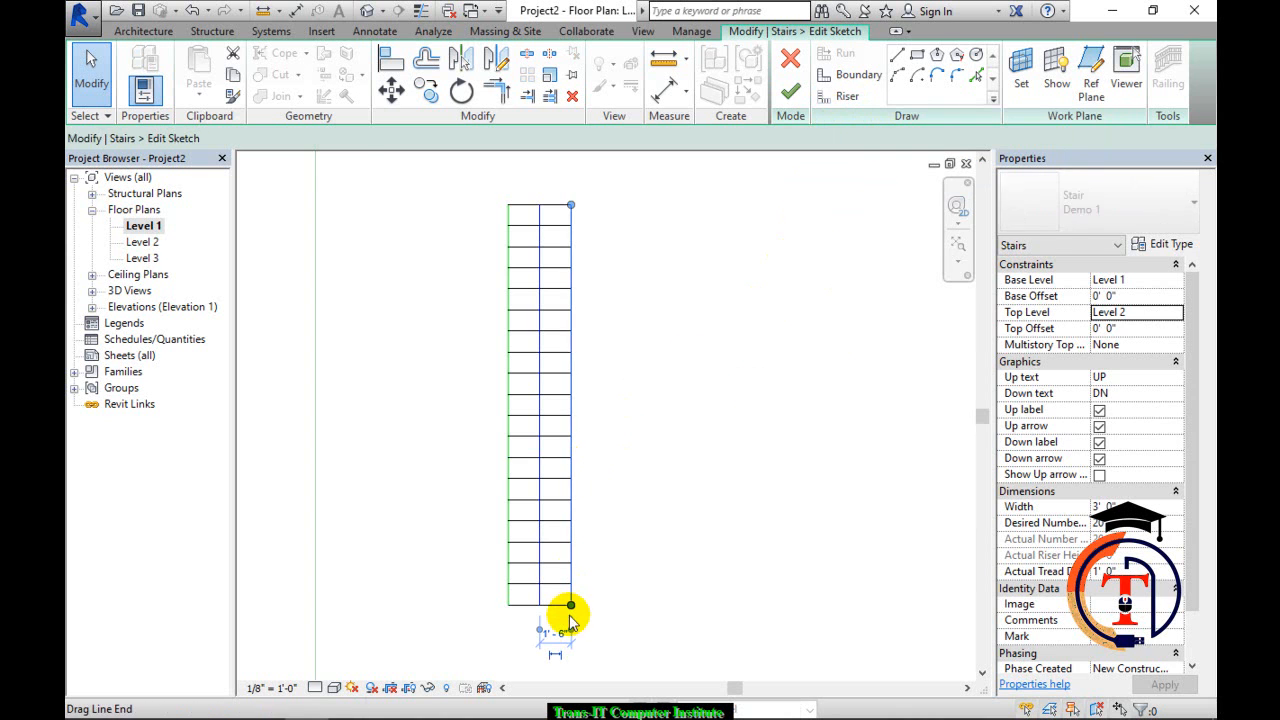
{"action": "left_click_drag", "start_coordinate": [571, 607], "coordinate": [641, 606]}
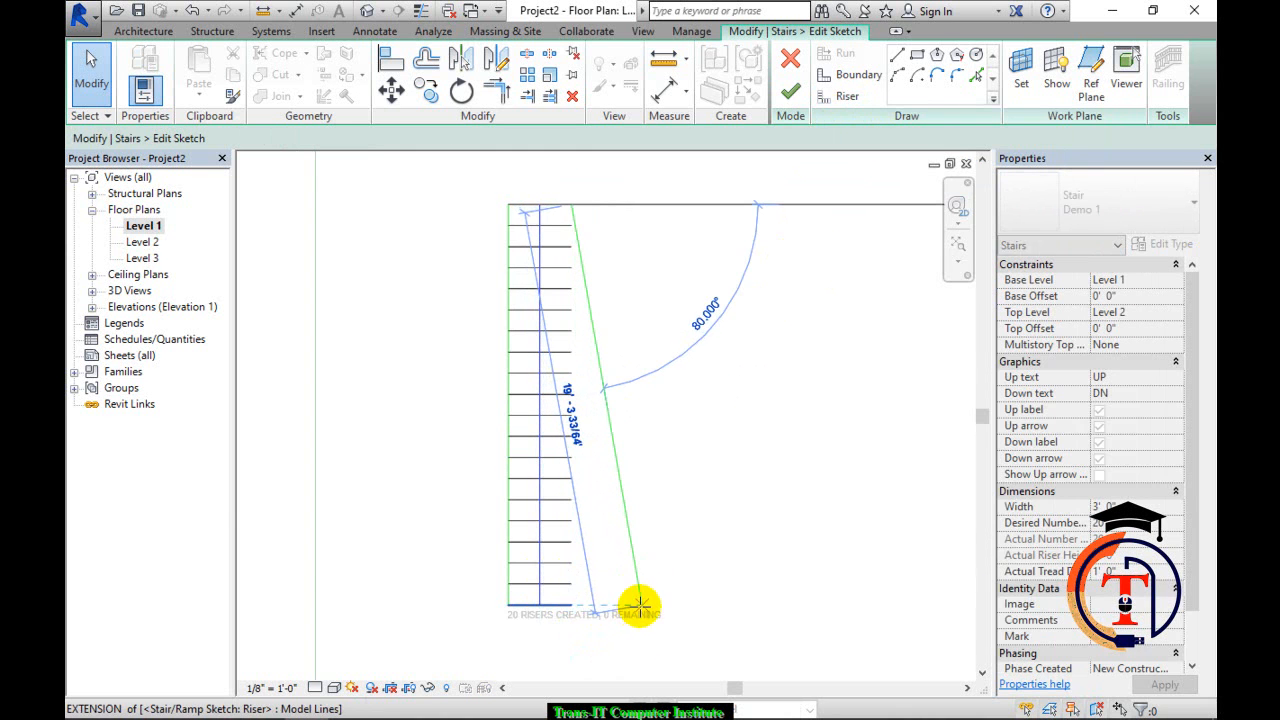
{"action": "left_click", "coordinate": [507, 594]}
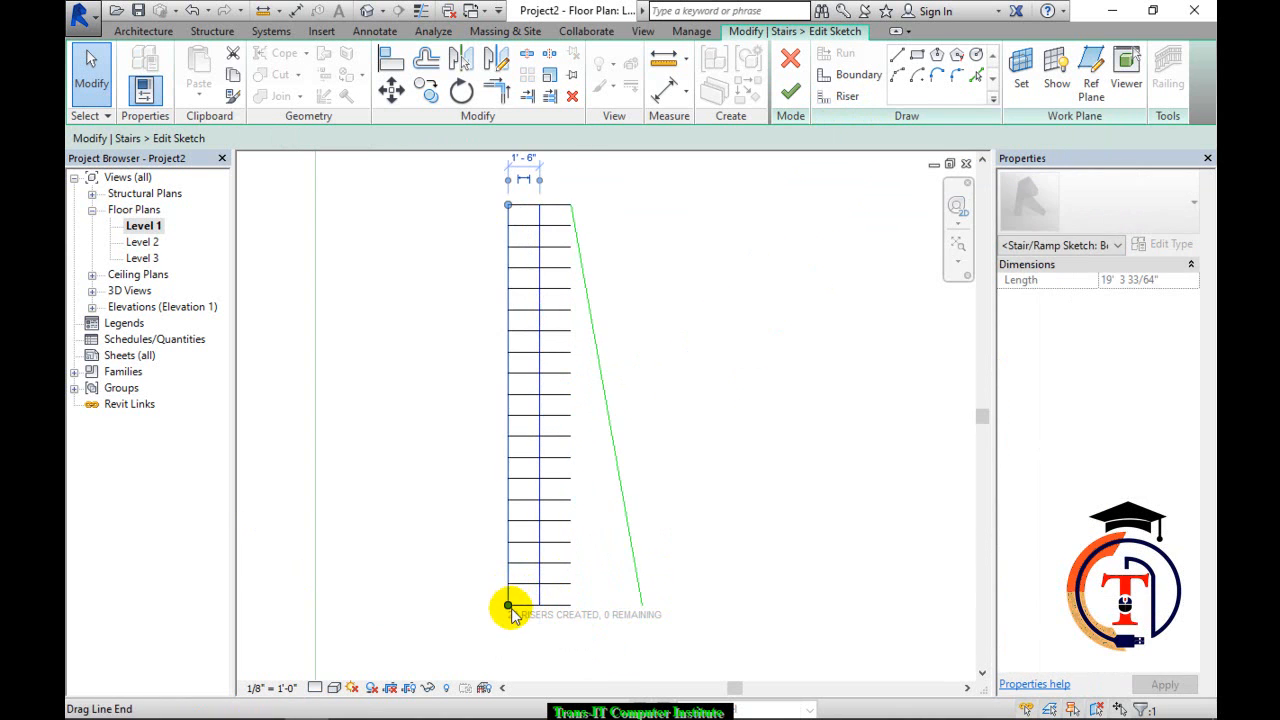
{"action": "left_click_drag", "start_coordinate": [508, 606], "coordinate": [416, 606]}
{"action": "left_click", "coordinate": [777, 517]}
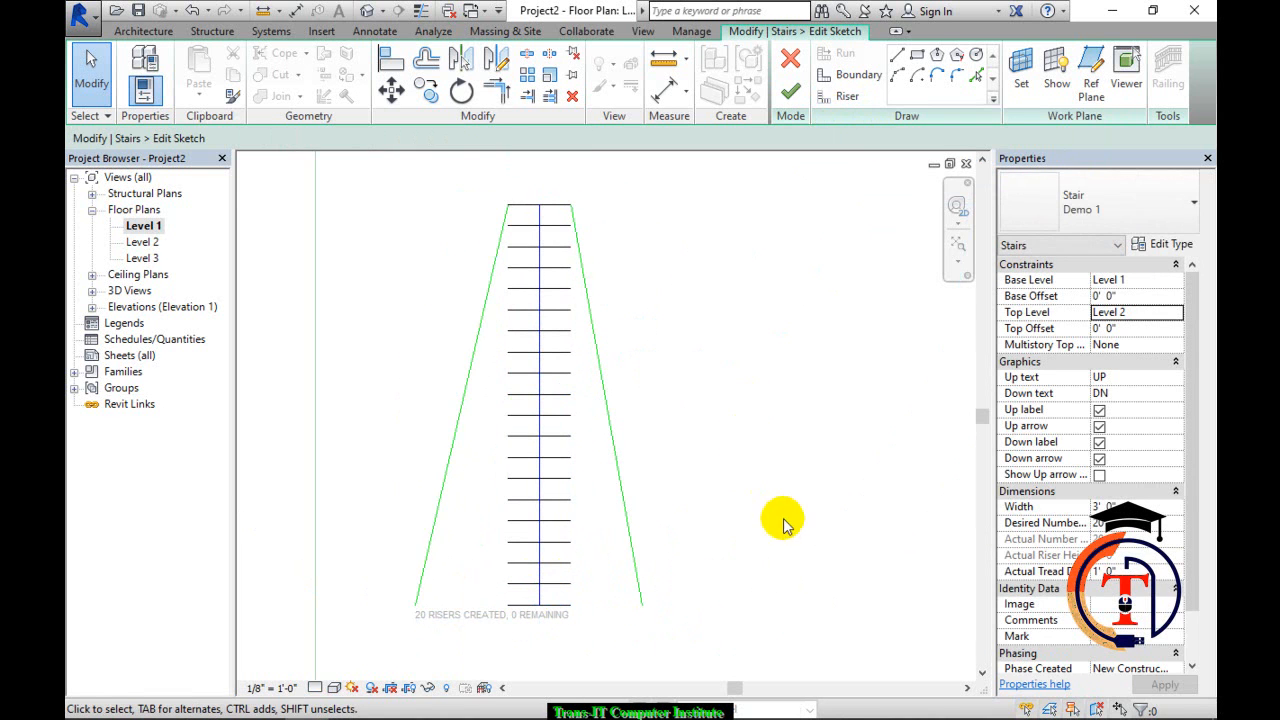
Pull the right boundary line's lower end slightly farther outward, finish the stair sketch and view the stair in 3D.
{"action": "left_click", "coordinate": [641, 602]}
{"action": "left_click_drag", "start_coordinate": [650, 606], "coordinate": [656, 605]}
{"action": "left_click", "coordinate": [686, 474]}
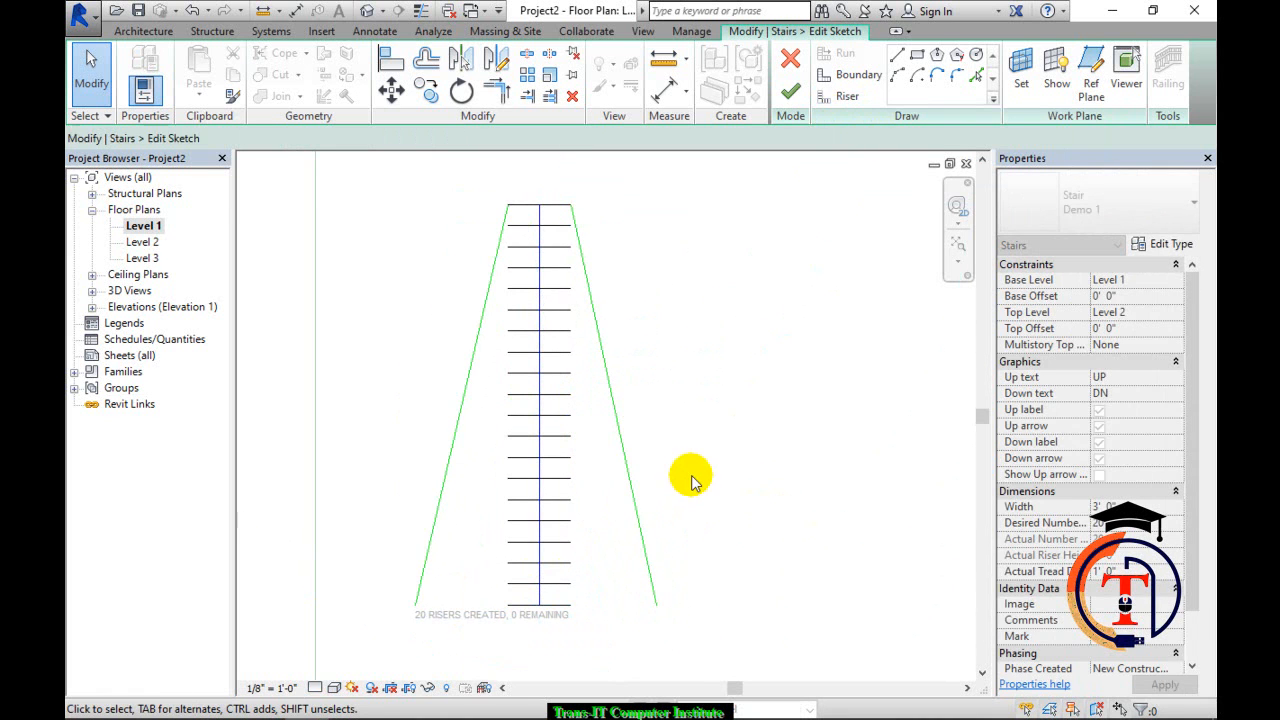
{"action": "left_click", "coordinate": [789, 91]}
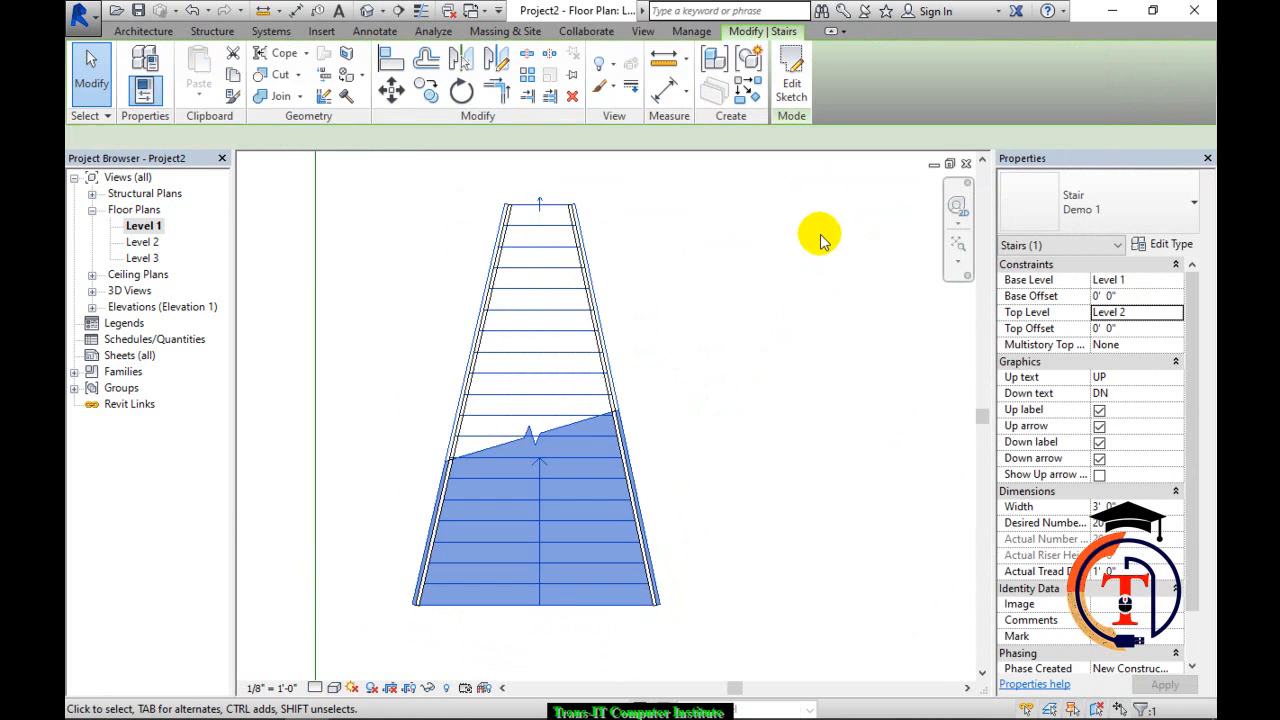
{"action": "left_click", "coordinate": [371, 11]}
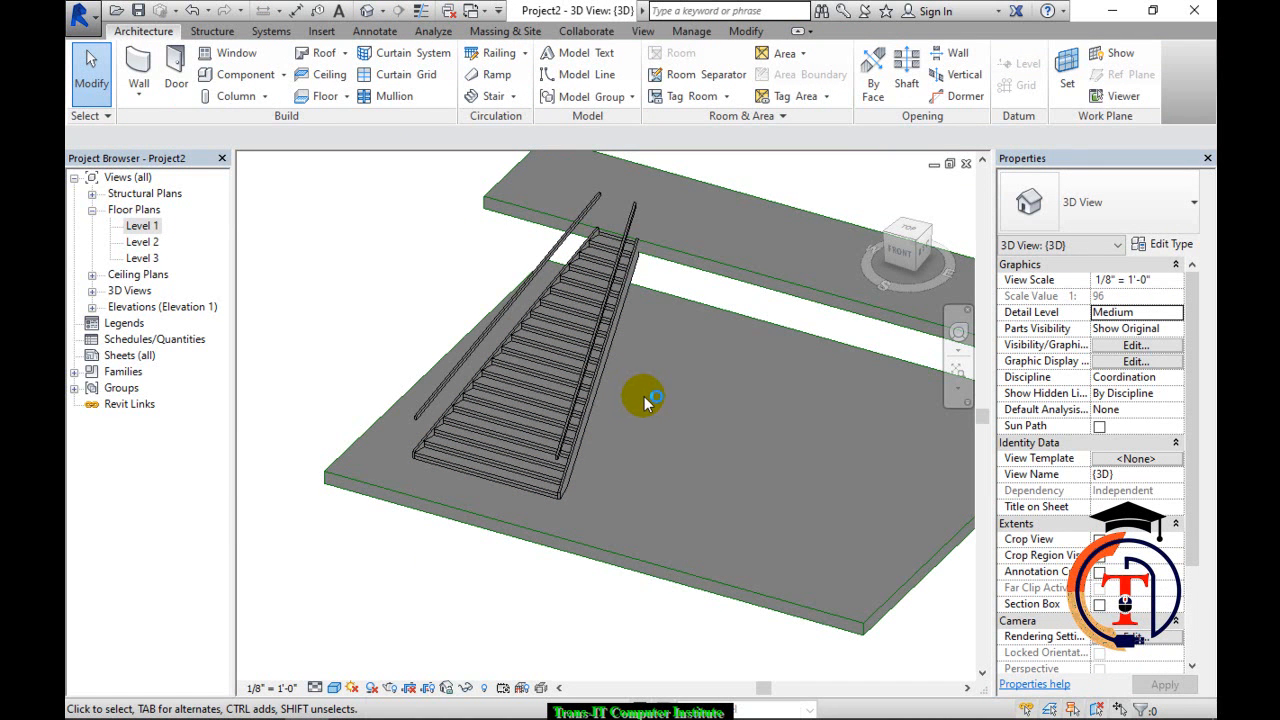
Reopen the Demo 1 stair's sketch for editing and display its lower end in the Level 1 floor plan.
{"action": "left_click", "coordinate": [563, 373]}
{"action": "left_click", "coordinate": [790, 65]}
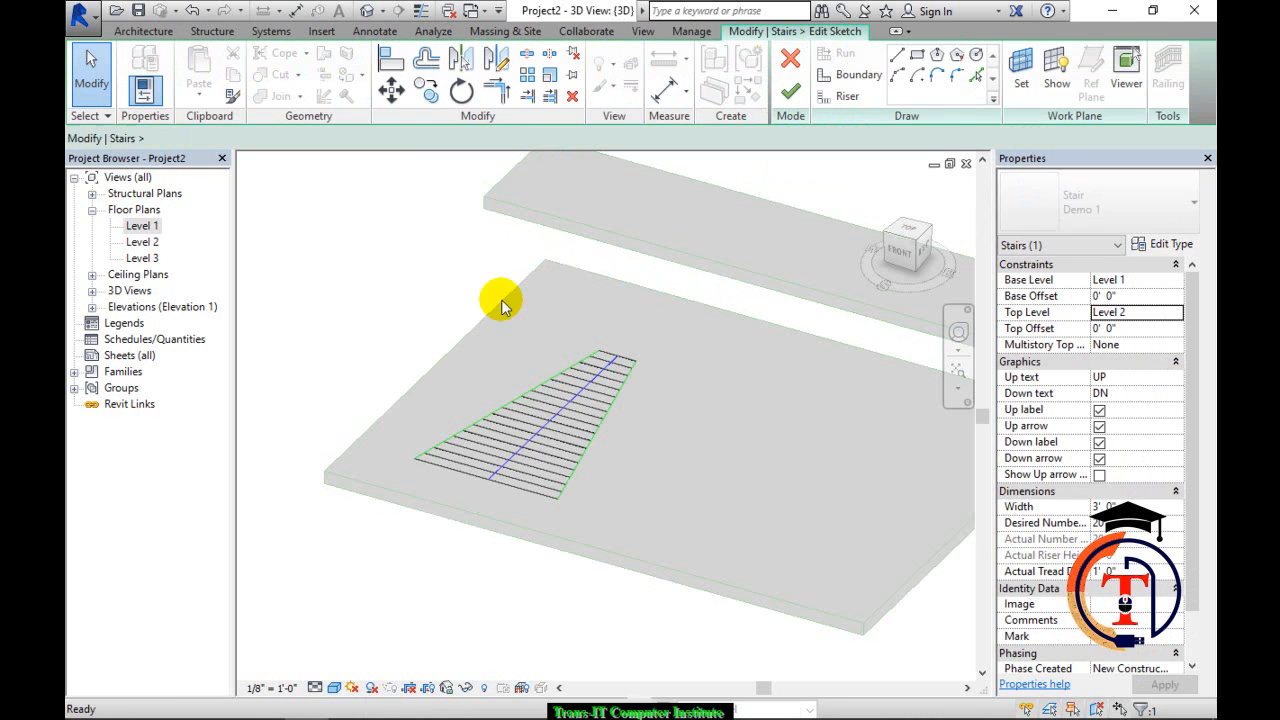
{"action": "double_click", "coordinate": [148, 228]}
{"action": "middle_click_drag", "start_coordinate": [800, 480], "coordinate": [813, 389]}
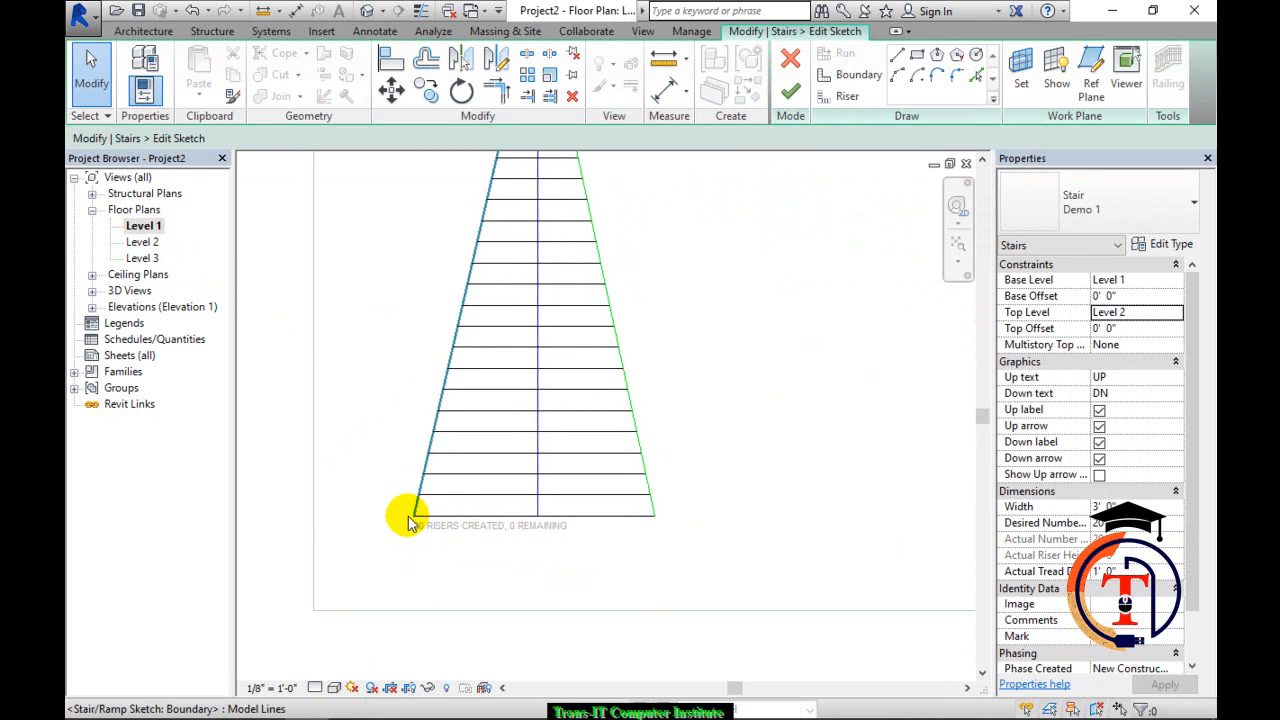
{"action": "left_click", "coordinate": [637, 412]}
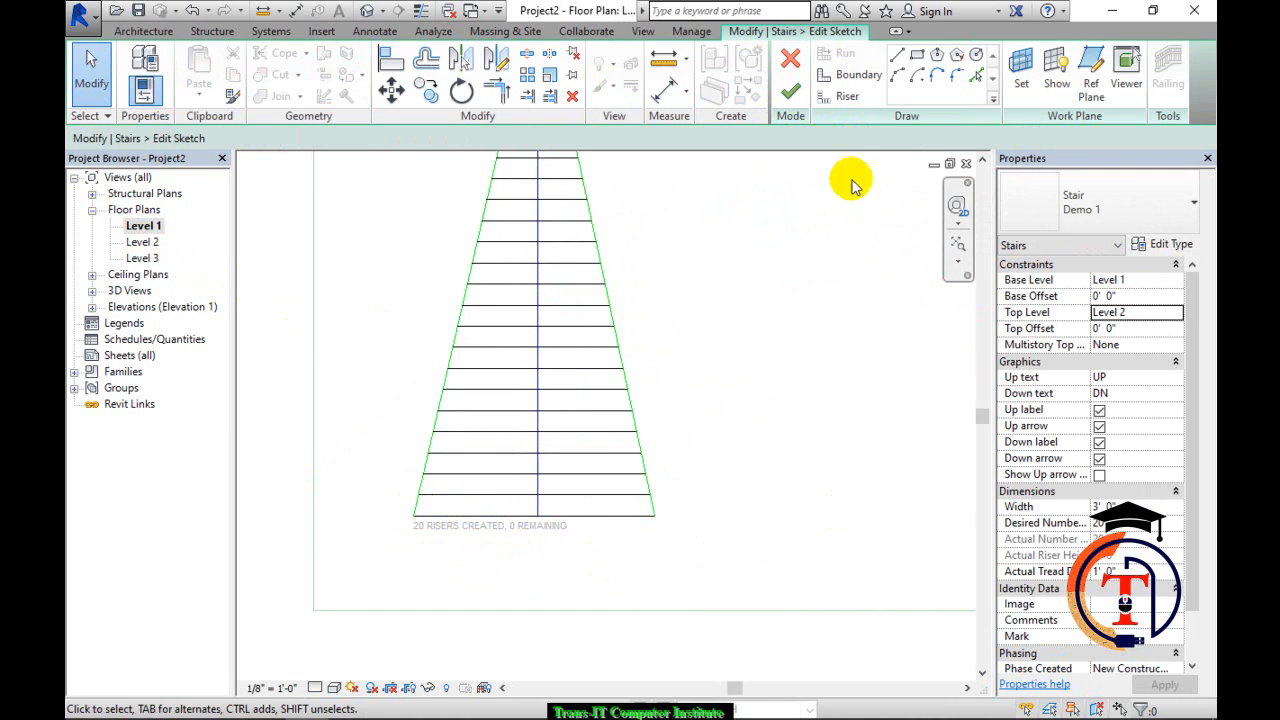
Draw a curved riser bulging outward between the lower ends of both stair boundaries, with a radius of about 8' 3".
{"action": "left_click", "coordinate": [840, 96]}
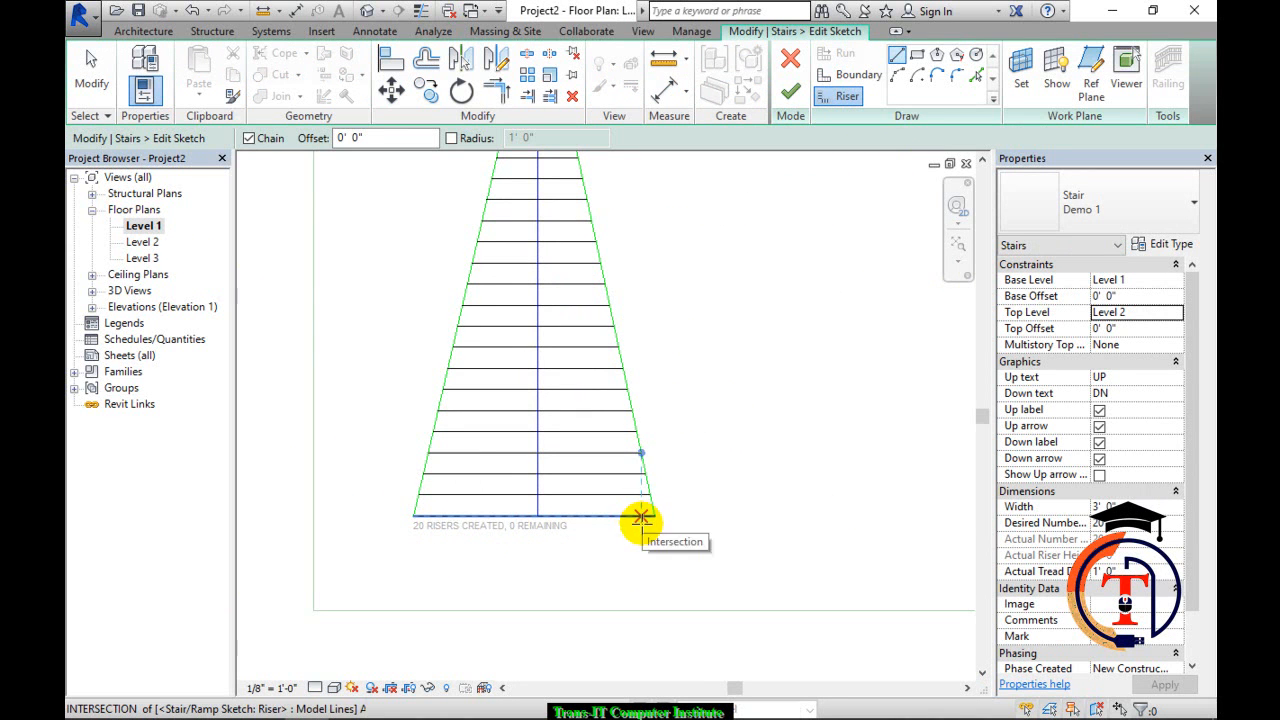
{"action": "left_click", "coordinate": [898, 78]}
{"action": "left_click", "coordinate": [415, 516]}
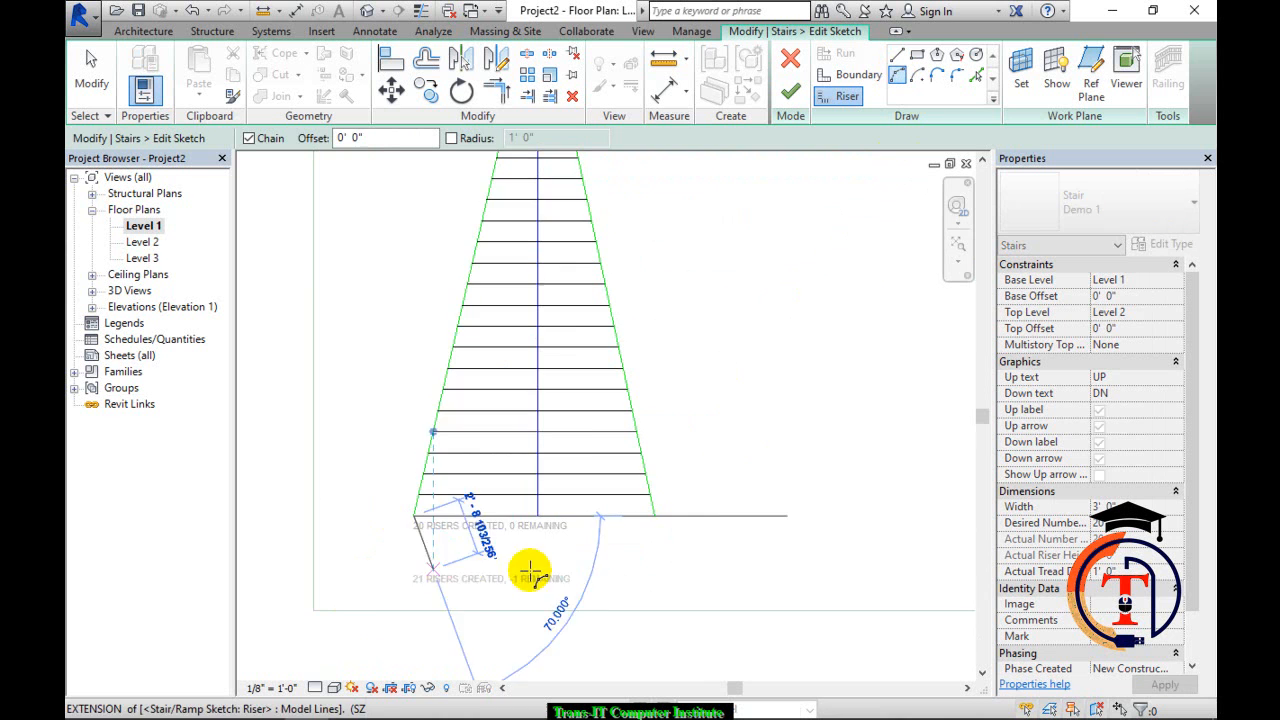
{"action": "left_click", "coordinate": [654, 516]}
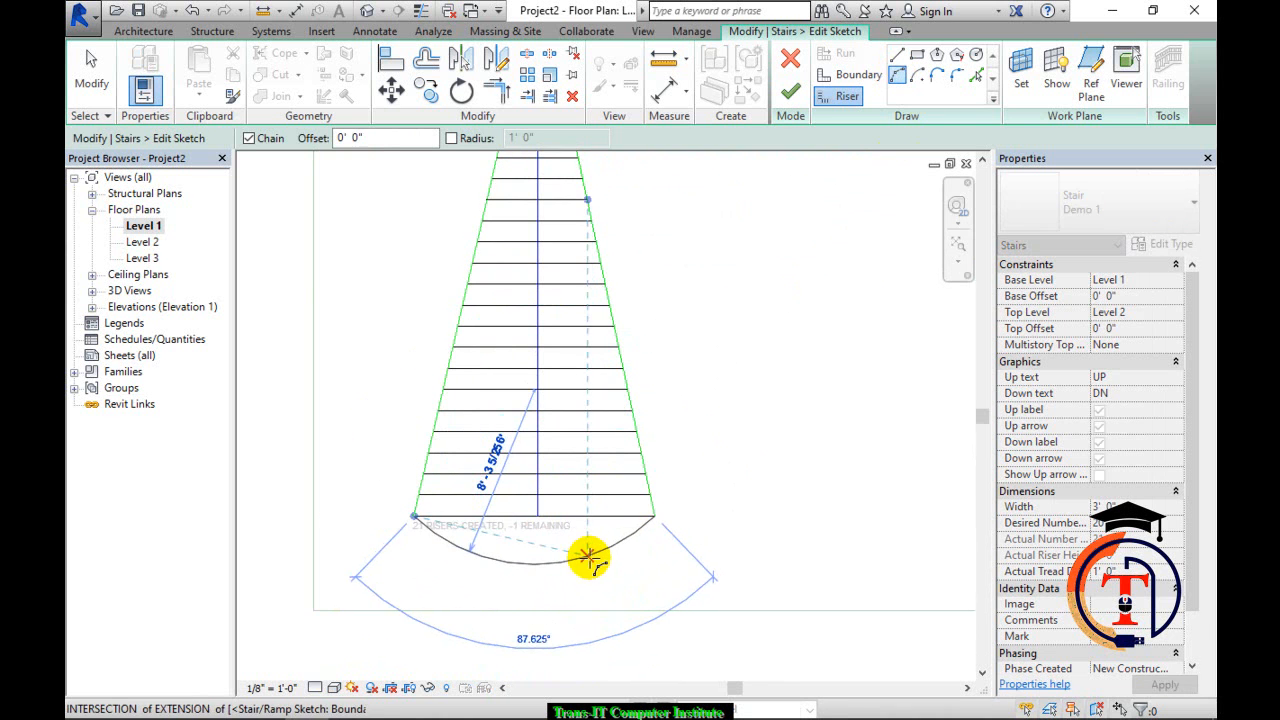
{"action": "left_click", "coordinate": [530, 578]}
{"action": "scroll", "coordinate": [529, 572], "scroll_direction": "up", "scroll_amount": 4}
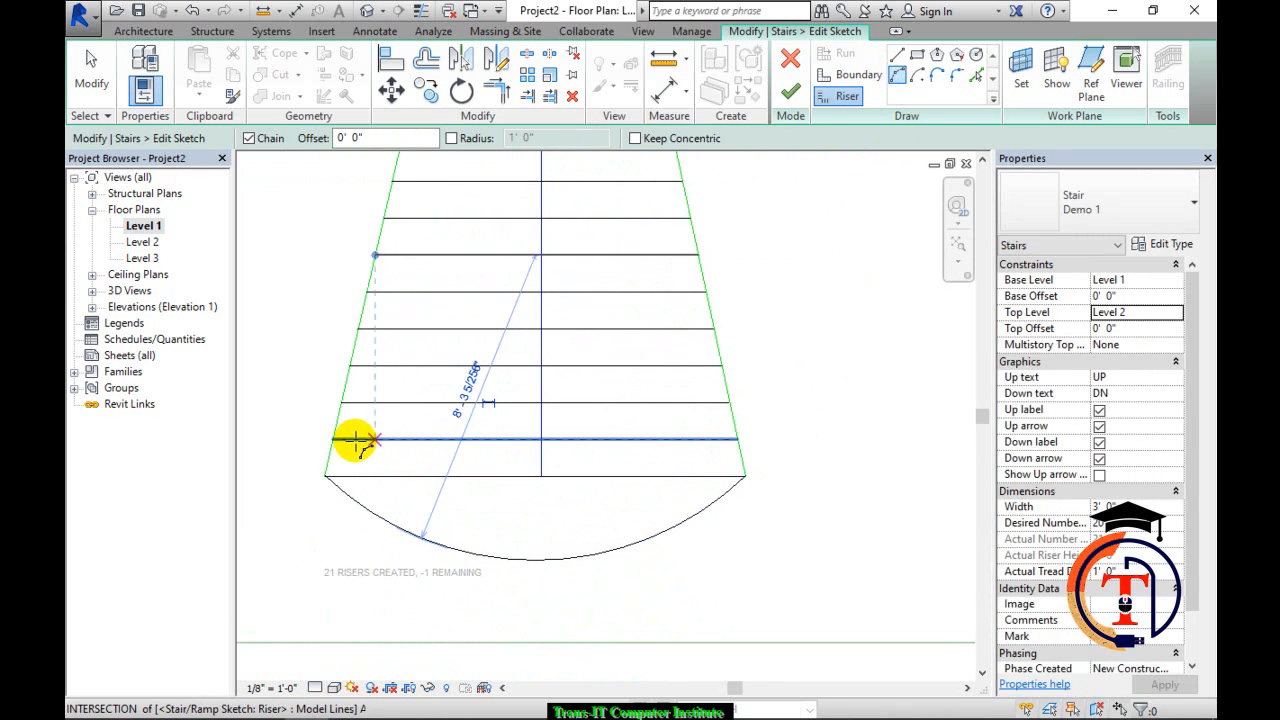
Draw two more outward-bulging arc risers across the second and third risers from the stair base, with radii of about 9' 1" and 9' 11".
{"action": "left_click", "coordinate": [332, 438]}
{"action": "left_click", "coordinate": [738, 440]}
{"action": "left_click", "coordinate": [594, 503]}
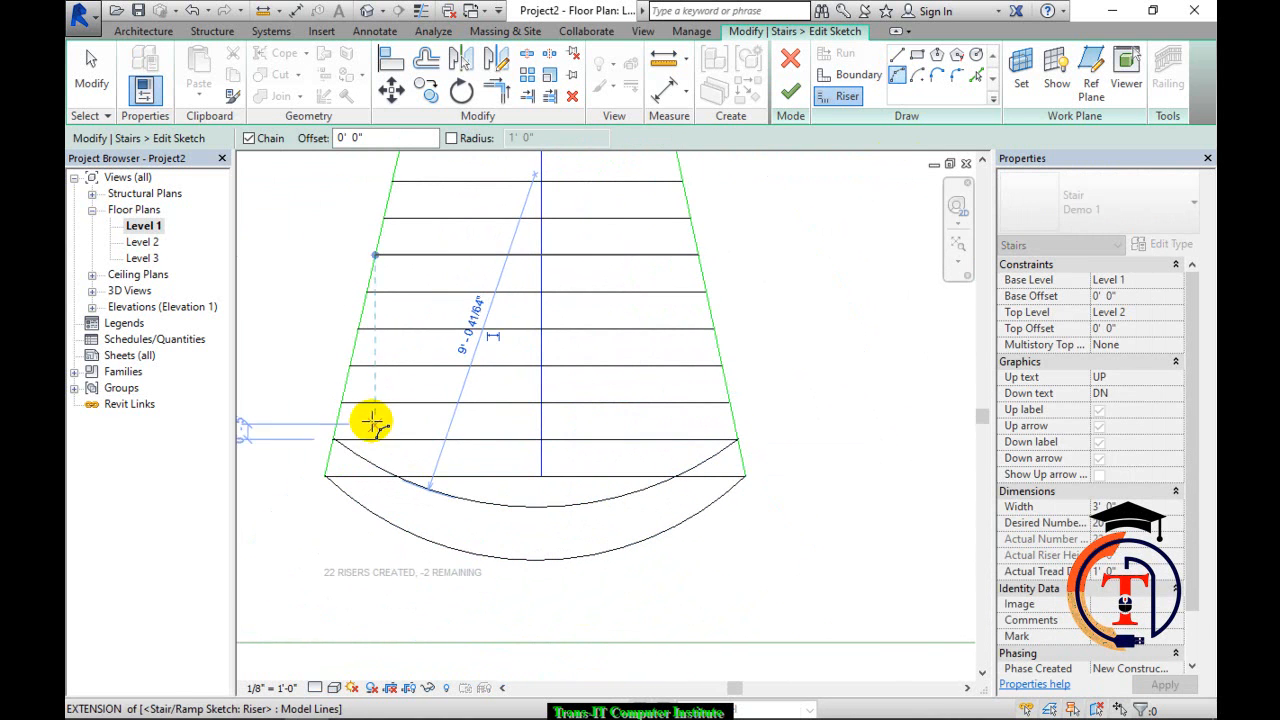
{"action": "left_click", "coordinate": [341, 402]}
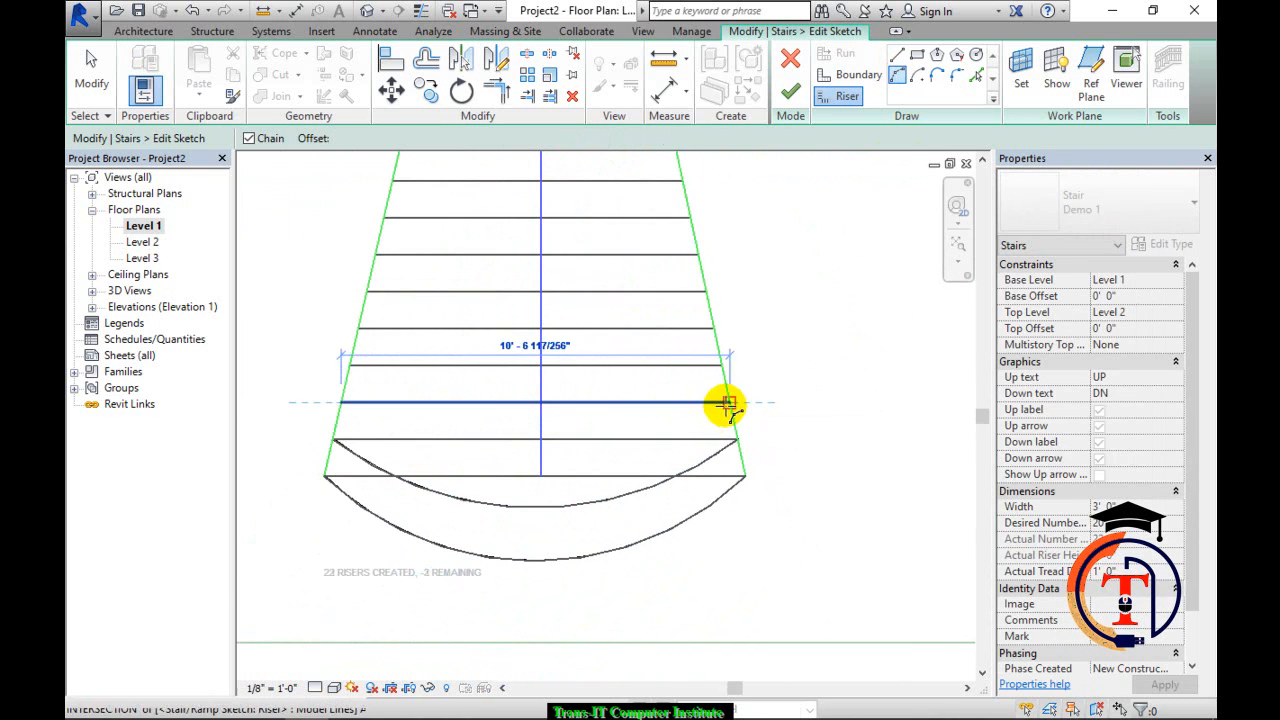
{"action": "left_click", "coordinate": [728, 403]}
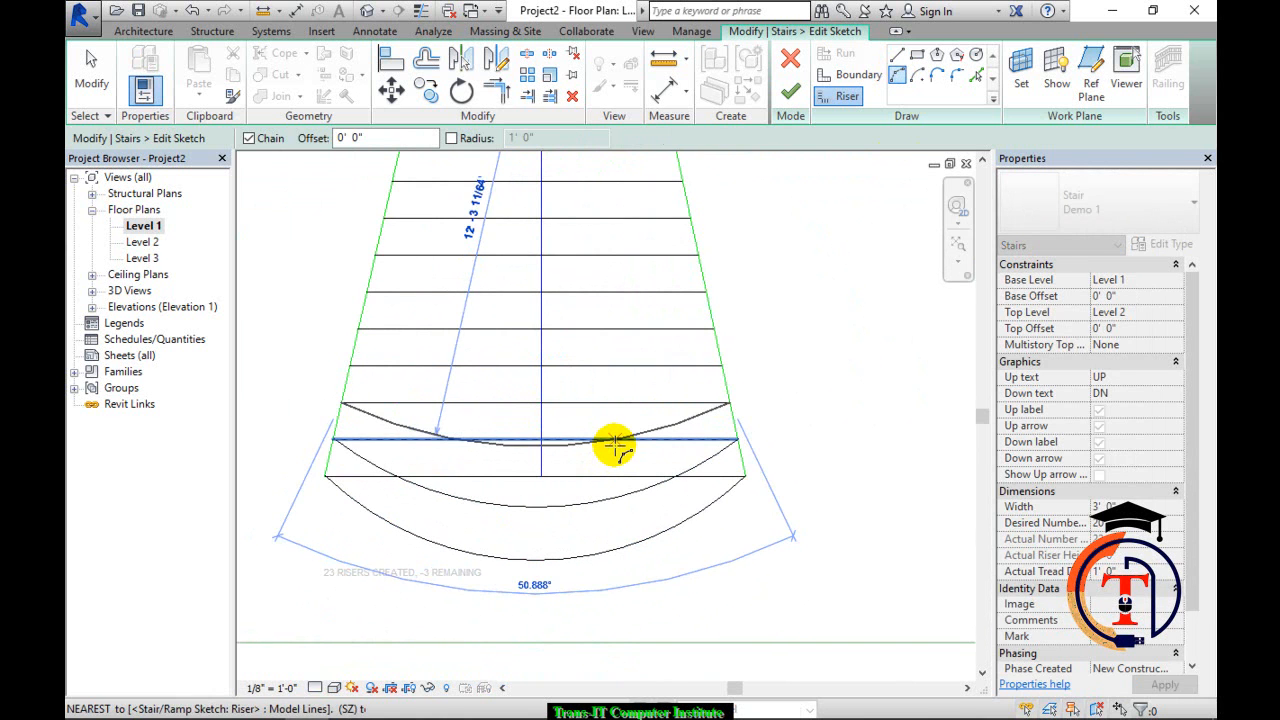
{"action": "left_click", "coordinate": [608, 450]}
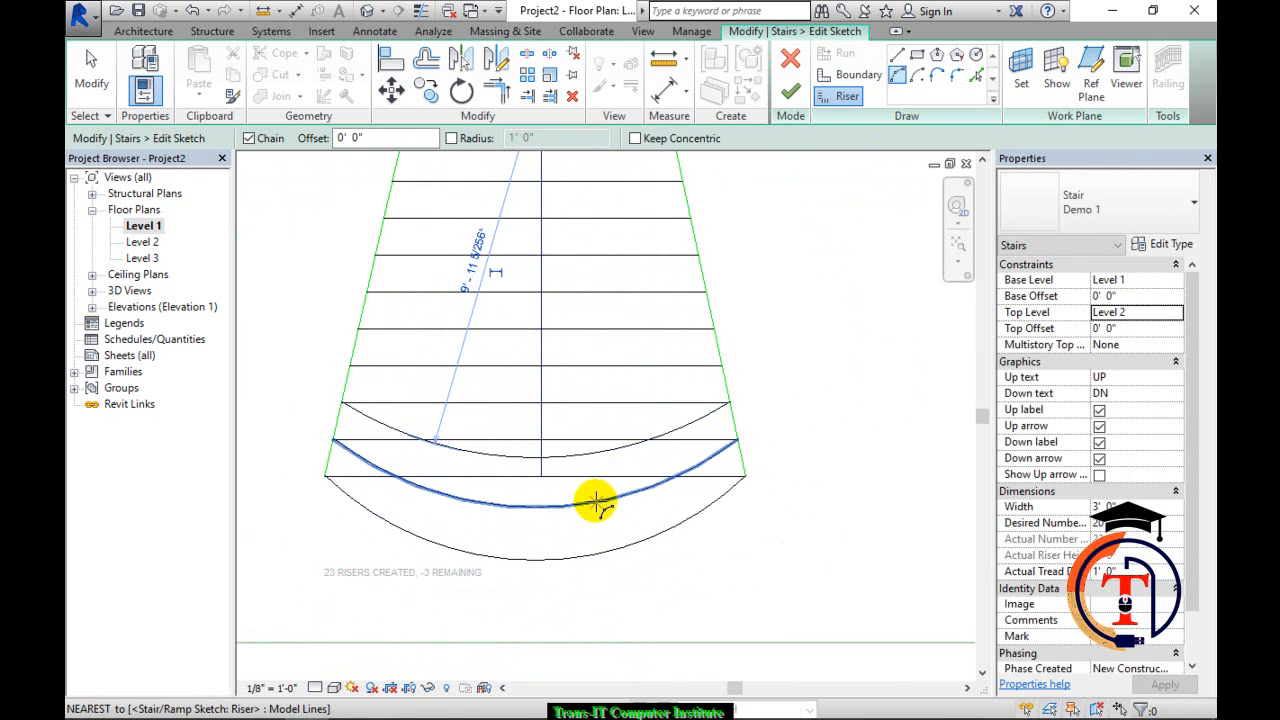
Delete the three lowest straight risers, keeping the arc risers drawn at the stair's base.
{"action": "key", "text": "Escape"}
{"action": "key", "text": "Escape"}
{"action": "left_click", "coordinate": [594, 476]}
{"action": "key", "text": "Delete"}
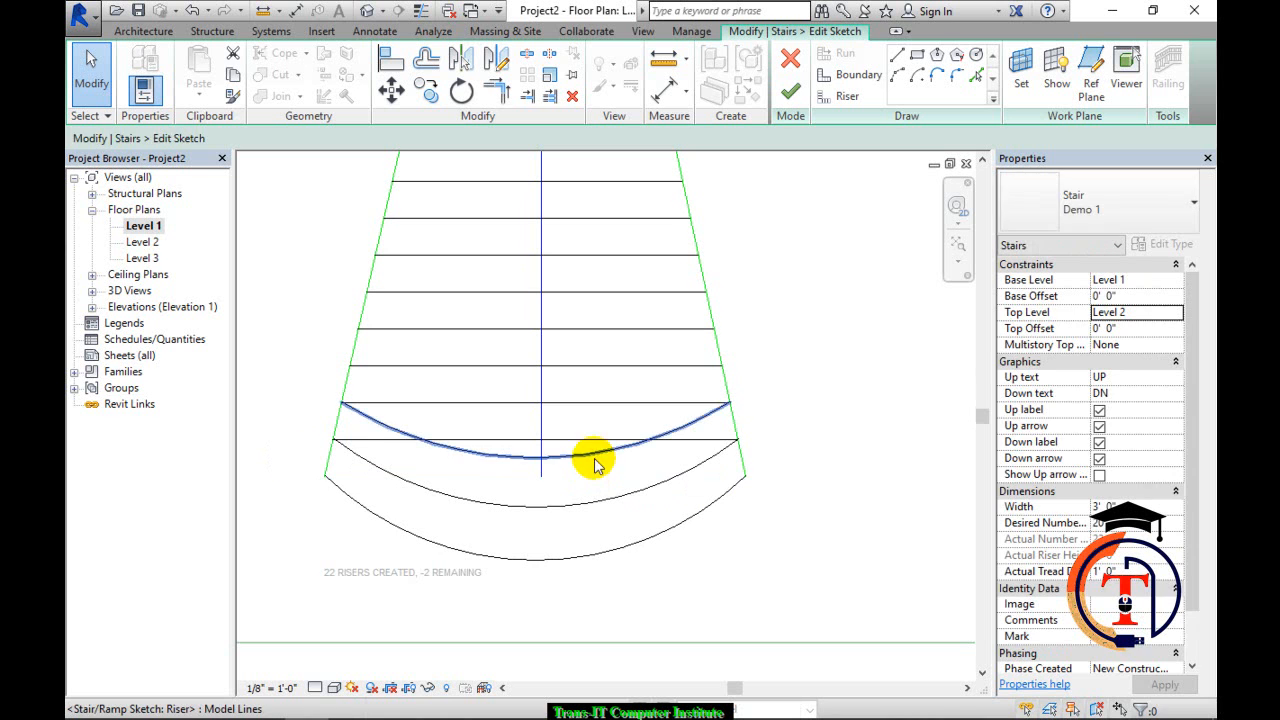
{"action": "left_click", "coordinate": [592, 439]}
{"action": "key", "text": "Delete"}
{"action": "left_click", "coordinate": [592, 403]}
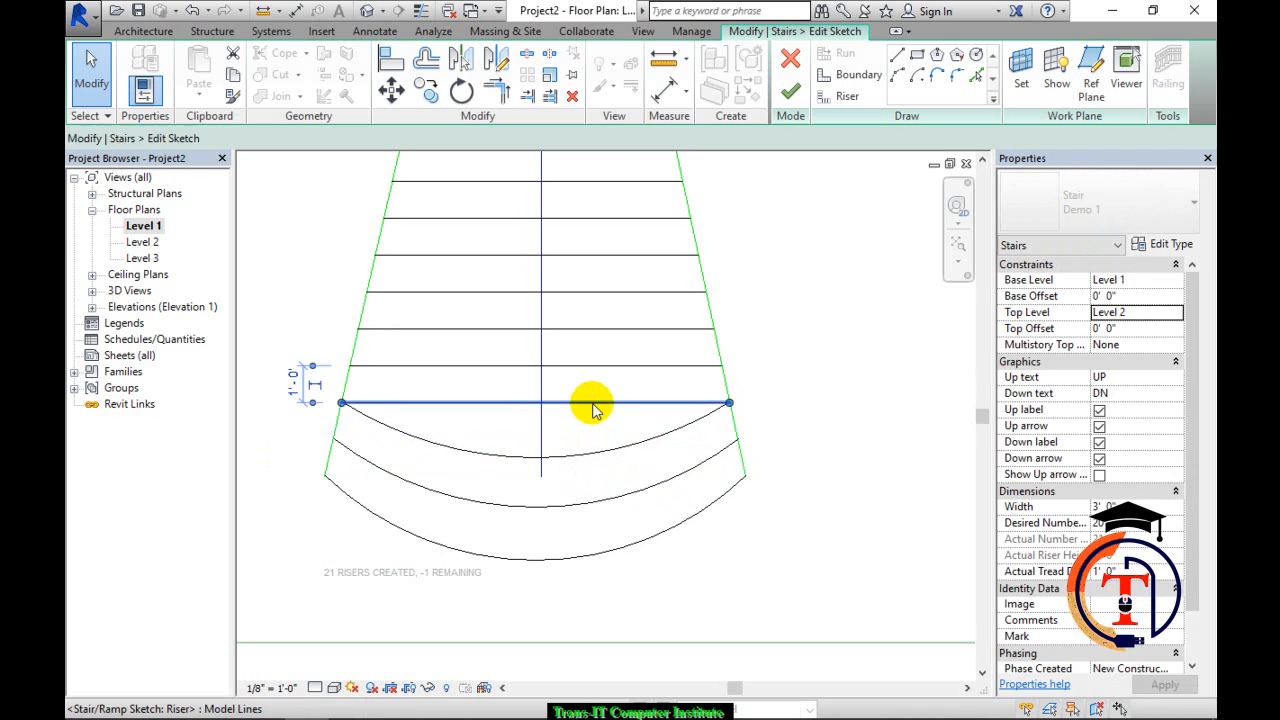
{"action": "key", "text": "Delete"}
{"action": "scroll", "coordinate": [555, 292], "scroll_direction": "down", "scroll_amount": 1}
{"action": "middle_click_drag", "start_coordinate": [581, 360], "coordinate": [608, 409]}
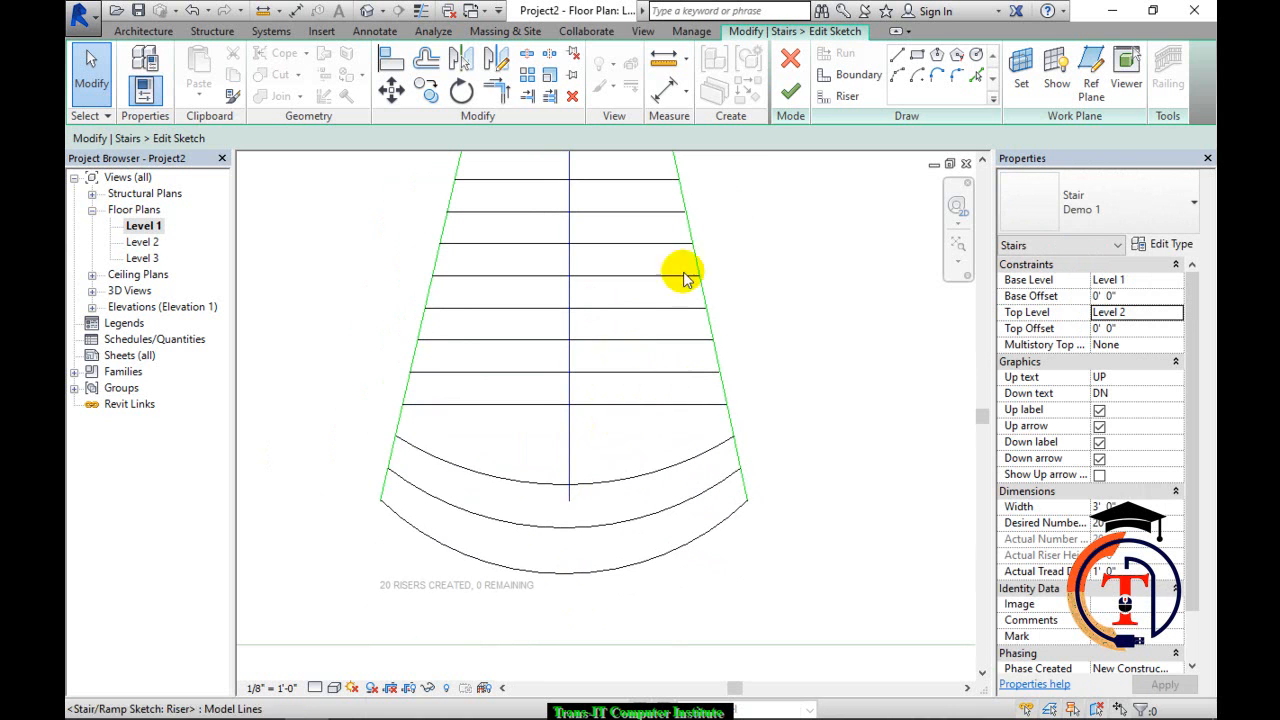
Finish the stair sketch and view the curved bottom steps in 3D.
{"action": "left_click", "coordinate": [791, 95]}
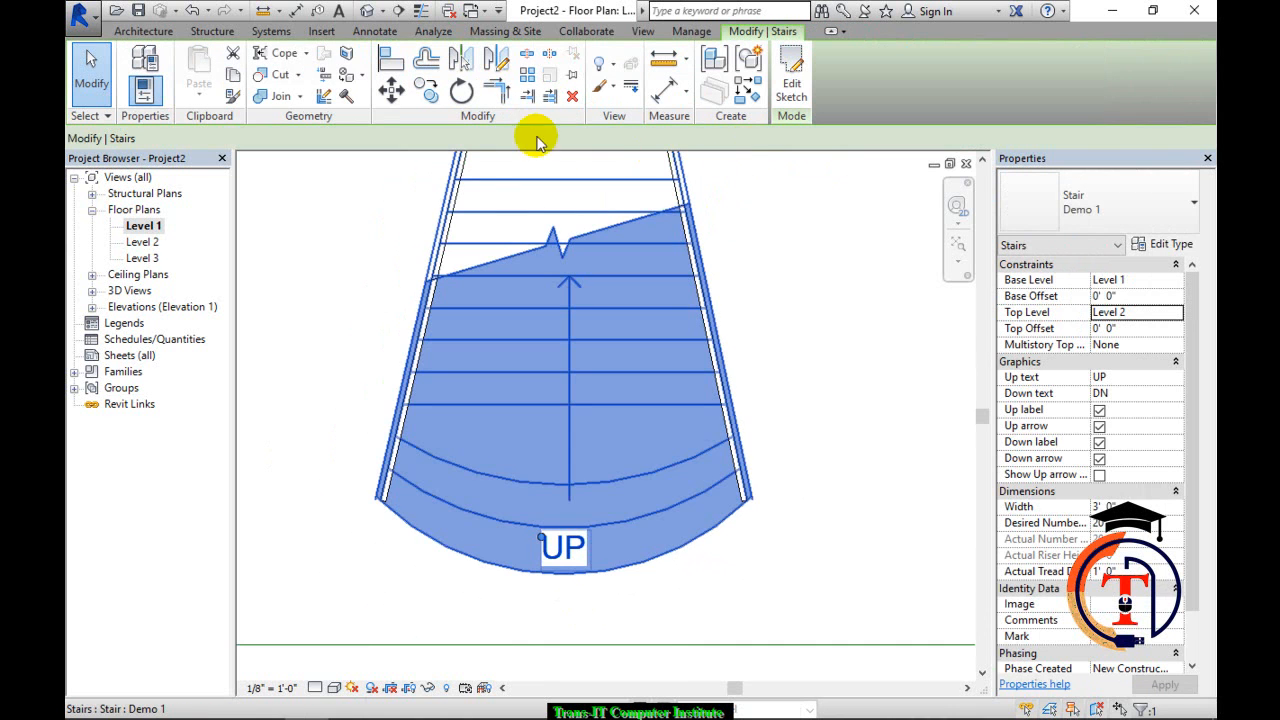
{"action": "left_click", "coordinate": [368, 12]}
{"action": "middle_click_drag", "start_coordinate": [692, 451], "coordinate": [648, 397], "text": "shift"}
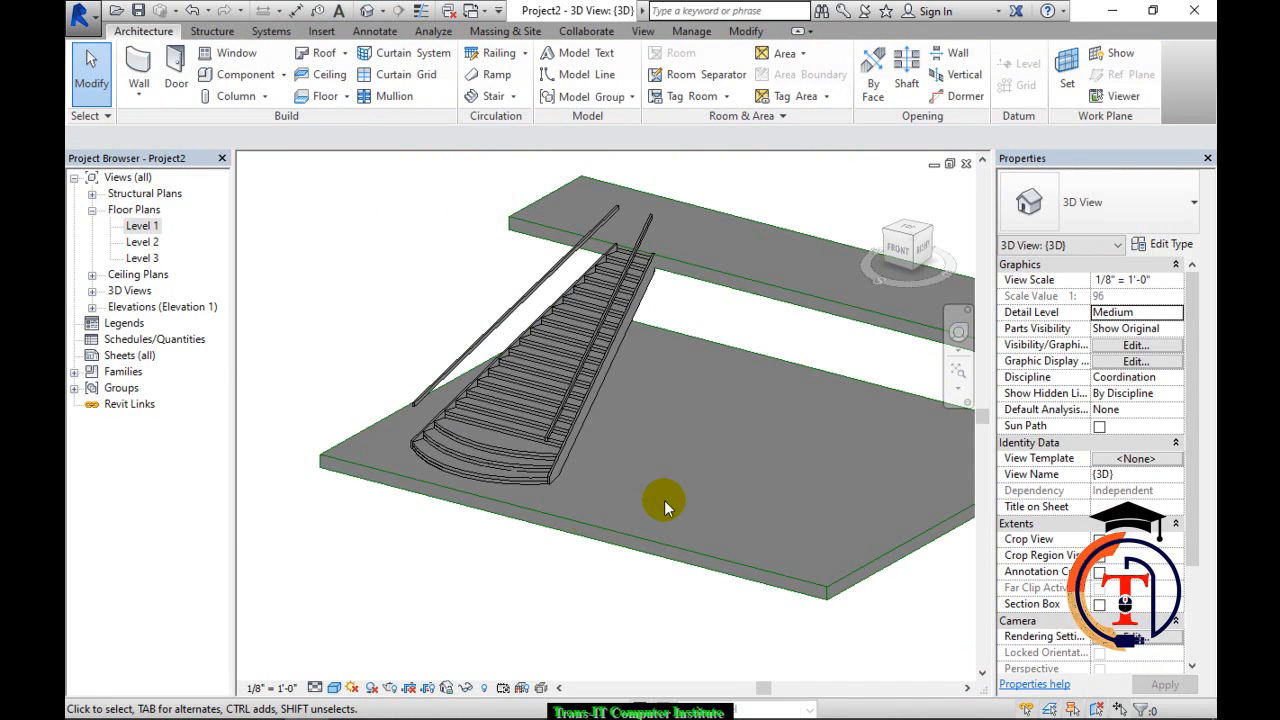
Open the Demo 1 stair's sketch, cancel the editing, and revert the stair to its straight, unflared form.
{"action": "left_click", "coordinate": [497, 478]}
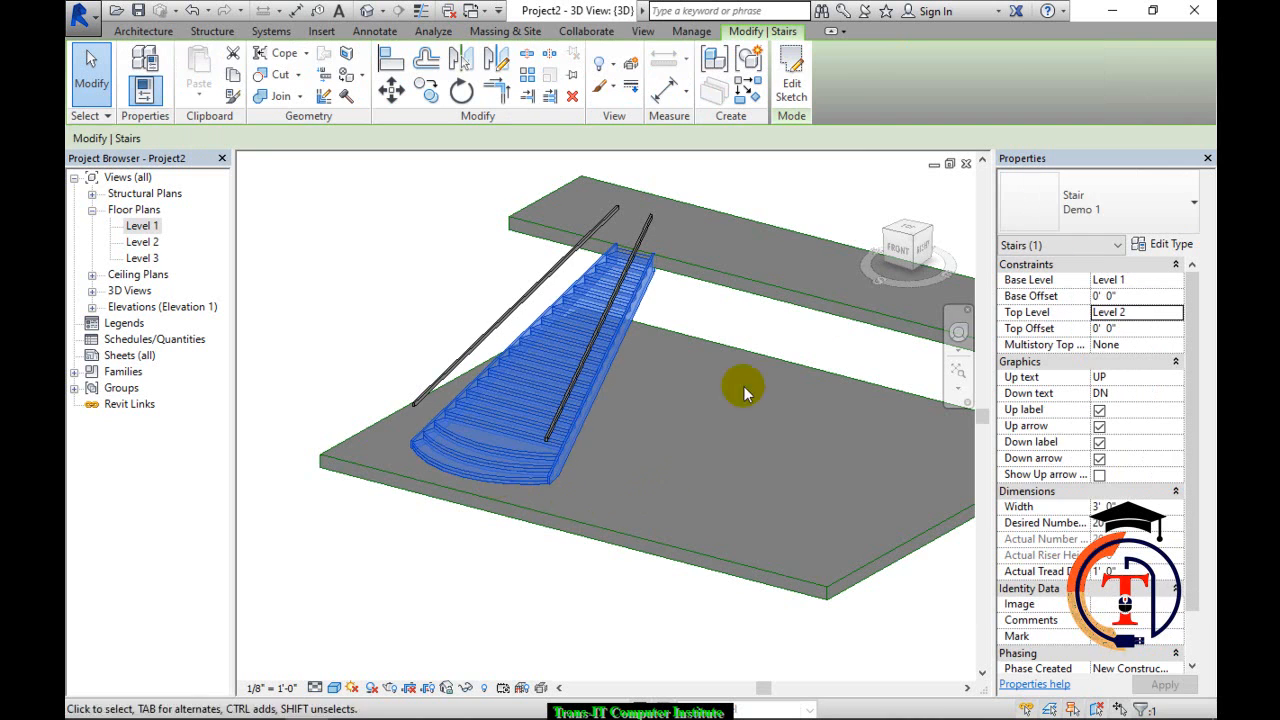
{"action": "left_click", "coordinate": [792, 78]}
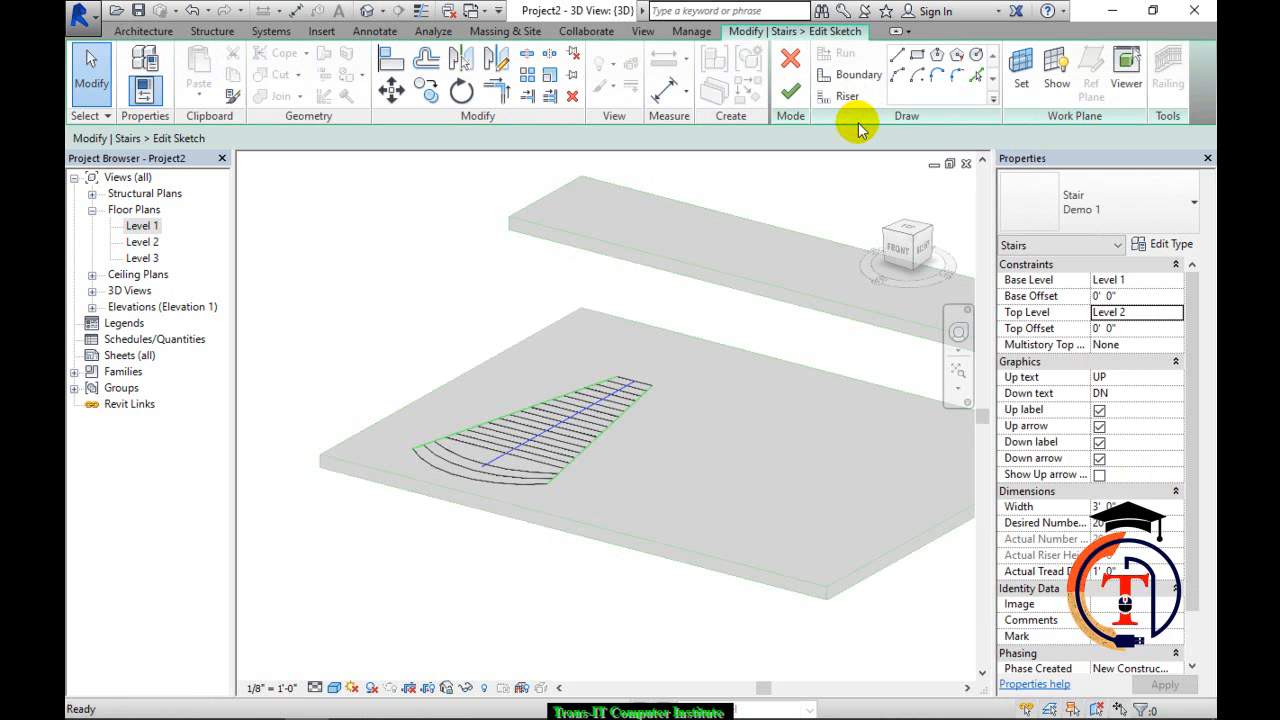
{"action": "left_click", "coordinate": [790, 60]}
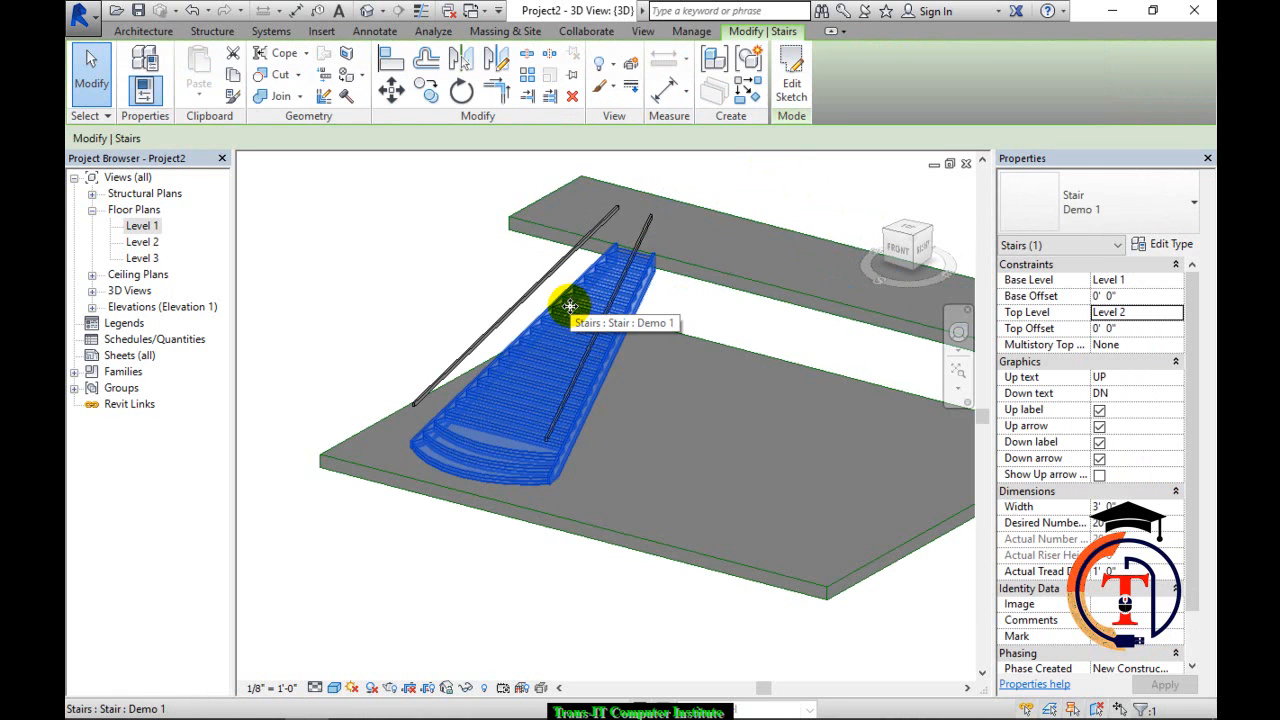
{"action": "double_click", "coordinate": [570, 308]}
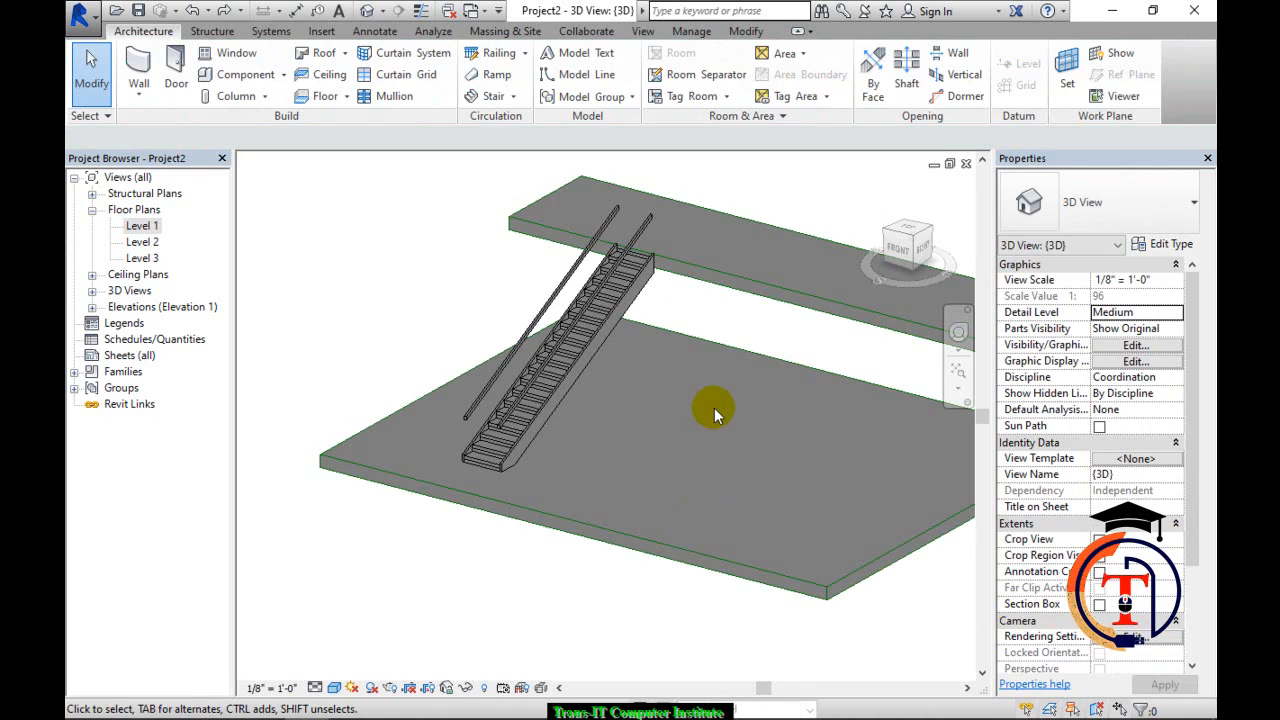
Set the straight Demo 1 stair's width to 4' 0" and apply the change.
{"action": "scroll", "coordinate": [583, 410], "scroll_direction": "up", "scroll_amount": 2}
{"action": "scroll", "coordinate": [583, 410], "scroll_direction": "up", "scroll_amount": 2}
{"action": "middle_click_drag", "start_coordinate": [596, 413], "coordinate": [638, 424]}
{"action": "scroll", "coordinate": [676, 472], "scroll_direction": "down", "scroll_amount": 2}
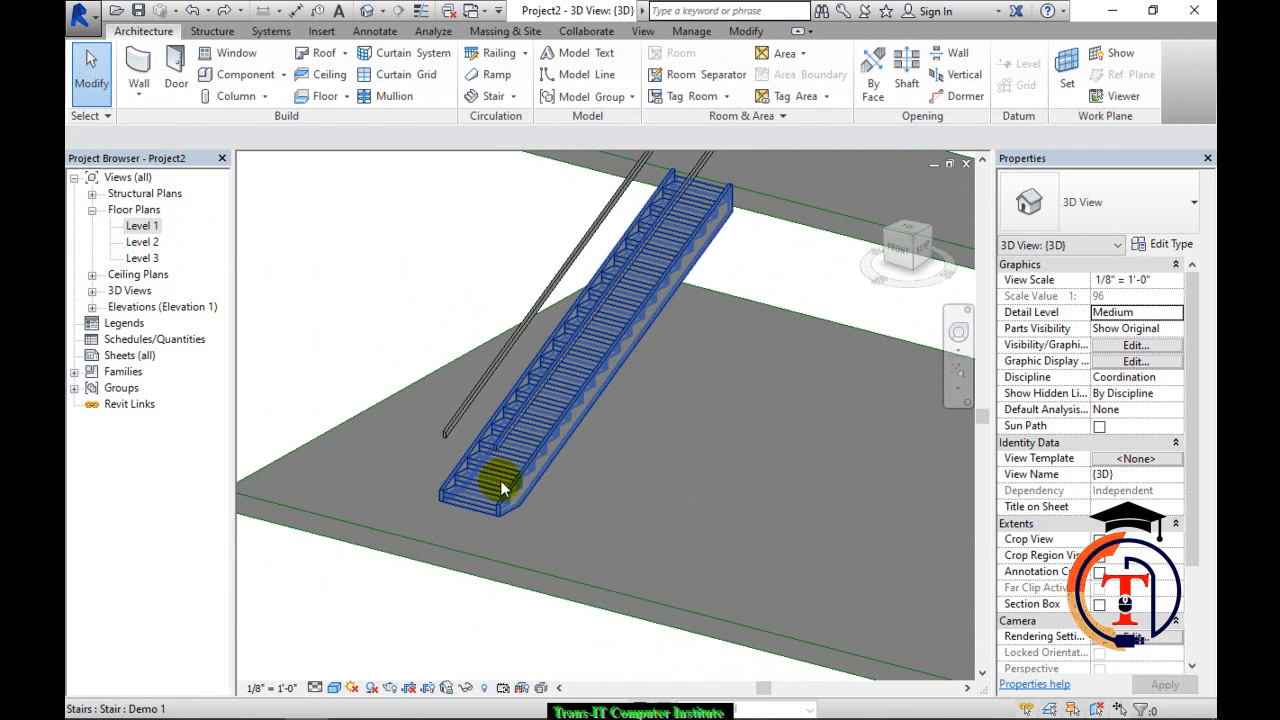
{"action": "left_click", "coordinate": [482, 505]}
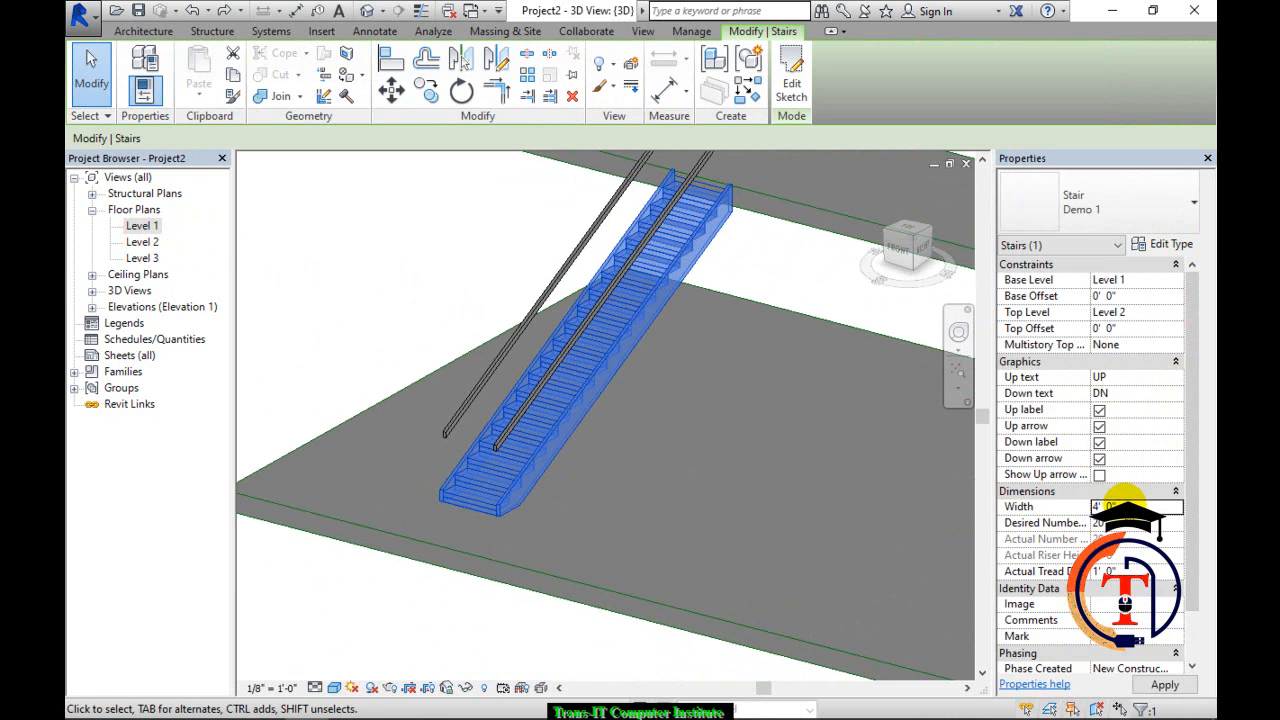
{"action": "left_click", "coordinate": [1160, 684]}
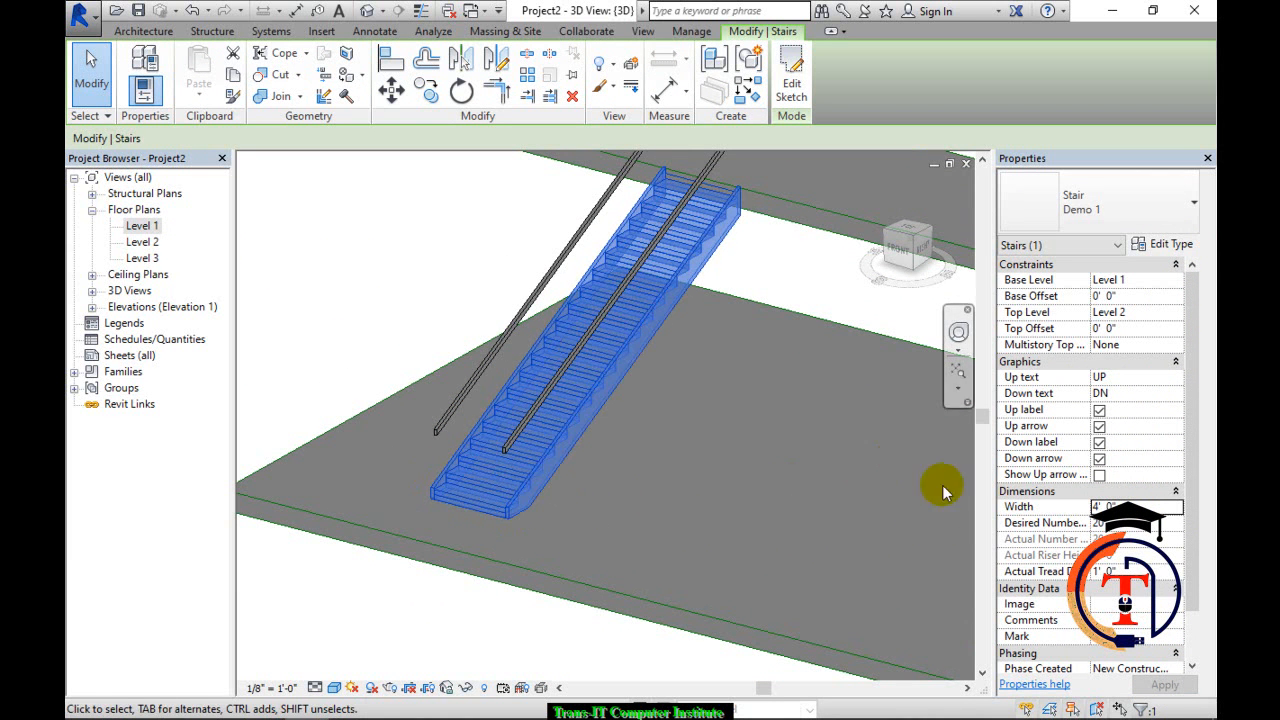
Examine the Demo 1 type's construction, graphics, material, tread and riser parameters, then close the type properties without changes.
{"action": "left_click", "coordinate": [1150, 245]}
{"action": "left_click_drag", "start_coordinate": [660, 38], "coordinate": [884, 42]}
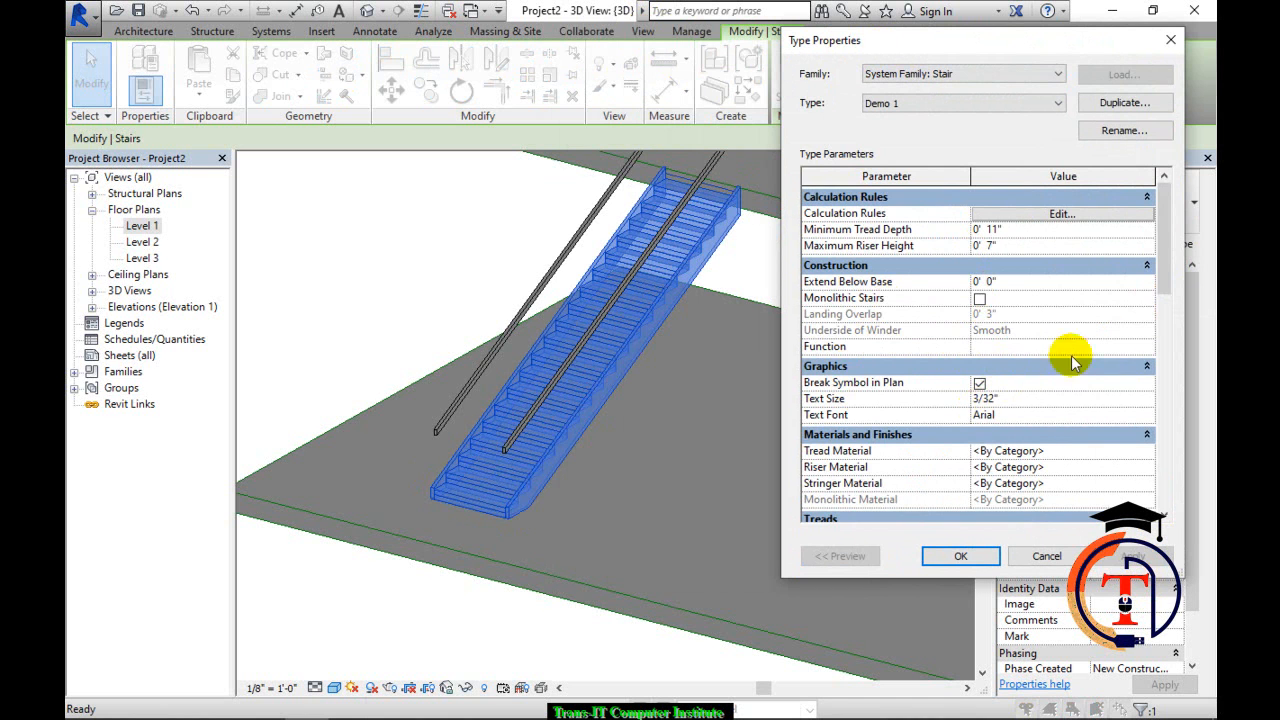
{"action": "left_click", "coordinate": [1147, 265]}
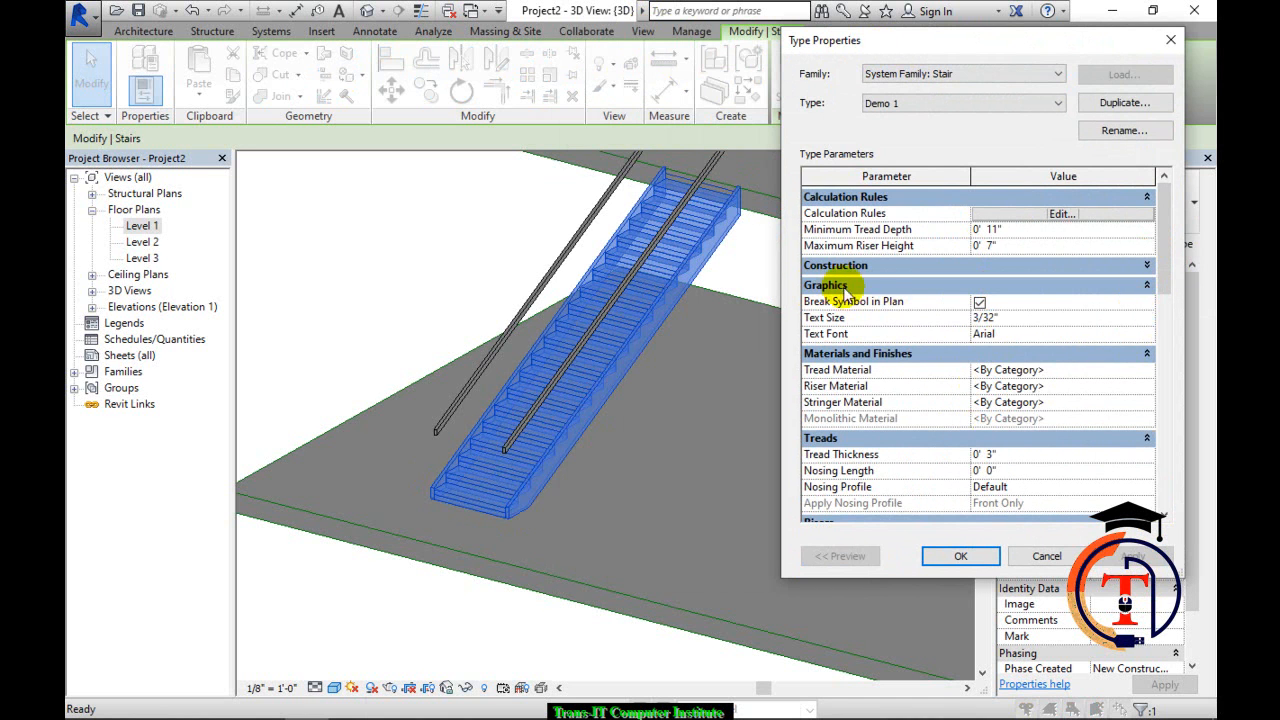
{"action": "left_click", "coordinate": [1148, 287]}
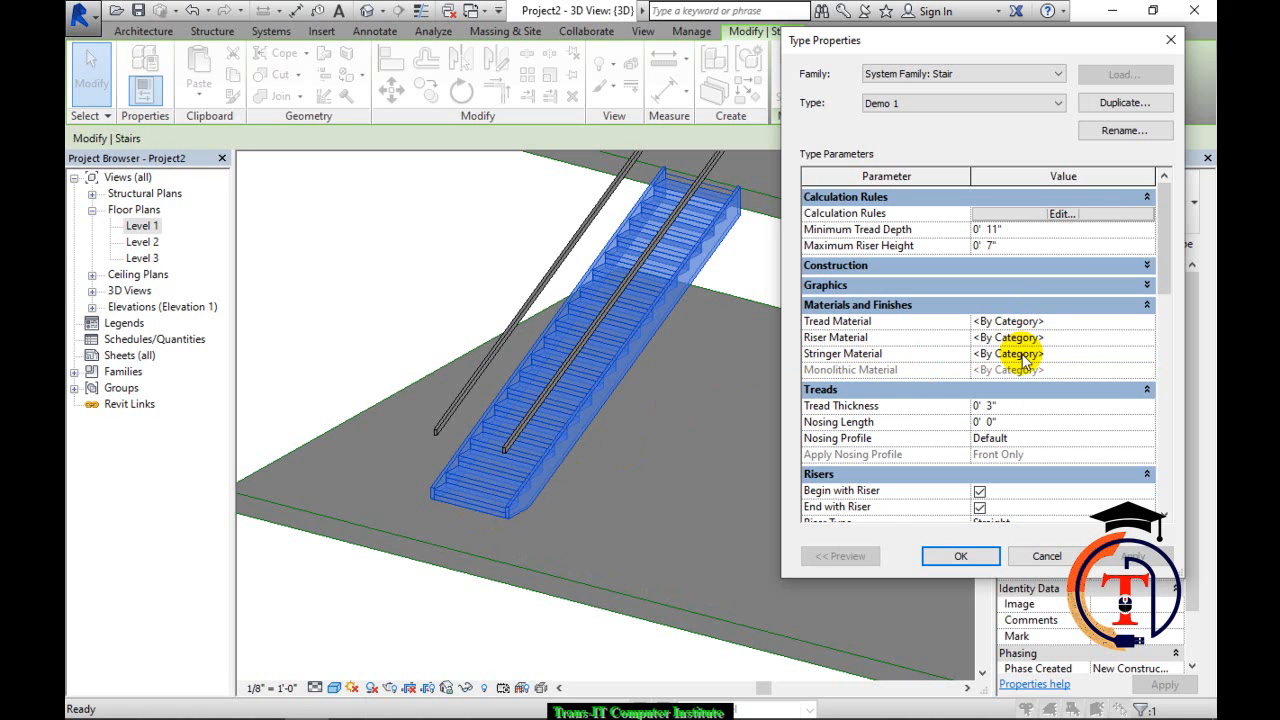
{"action": "left_click", "coordinate": [1147, 304]}
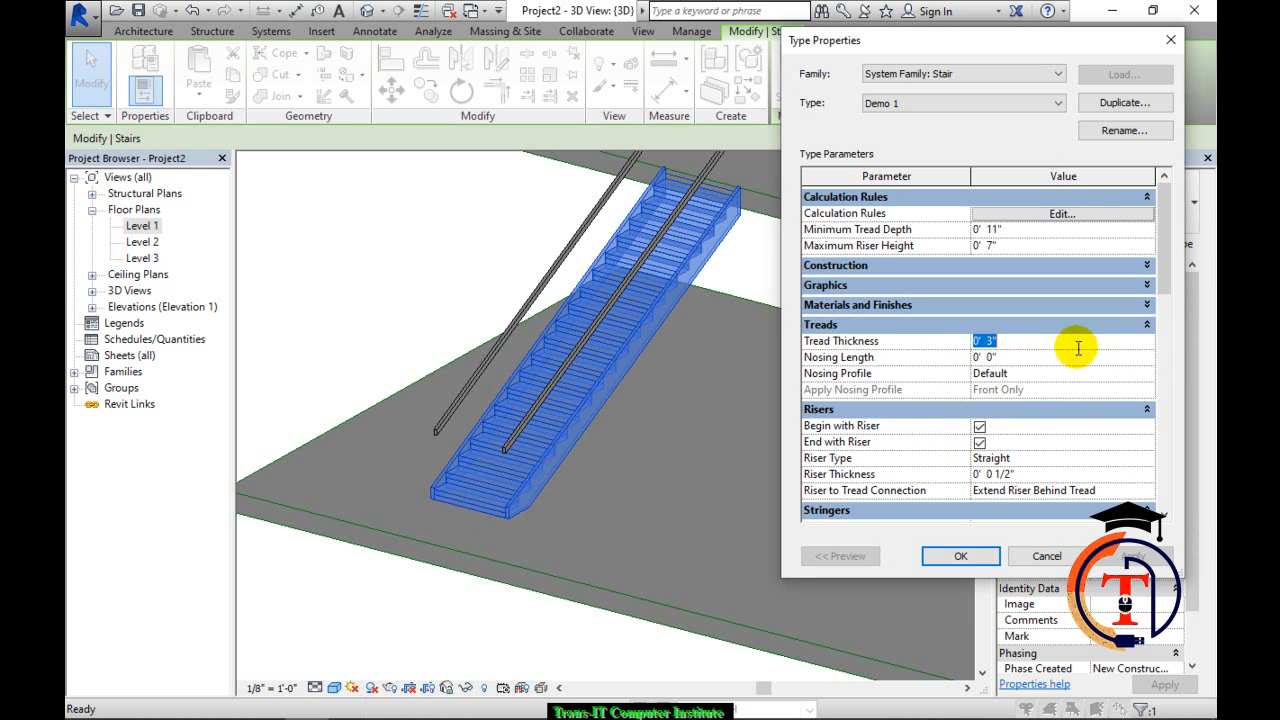
{"action": "left_click", "coordinate": [1034, 564]}
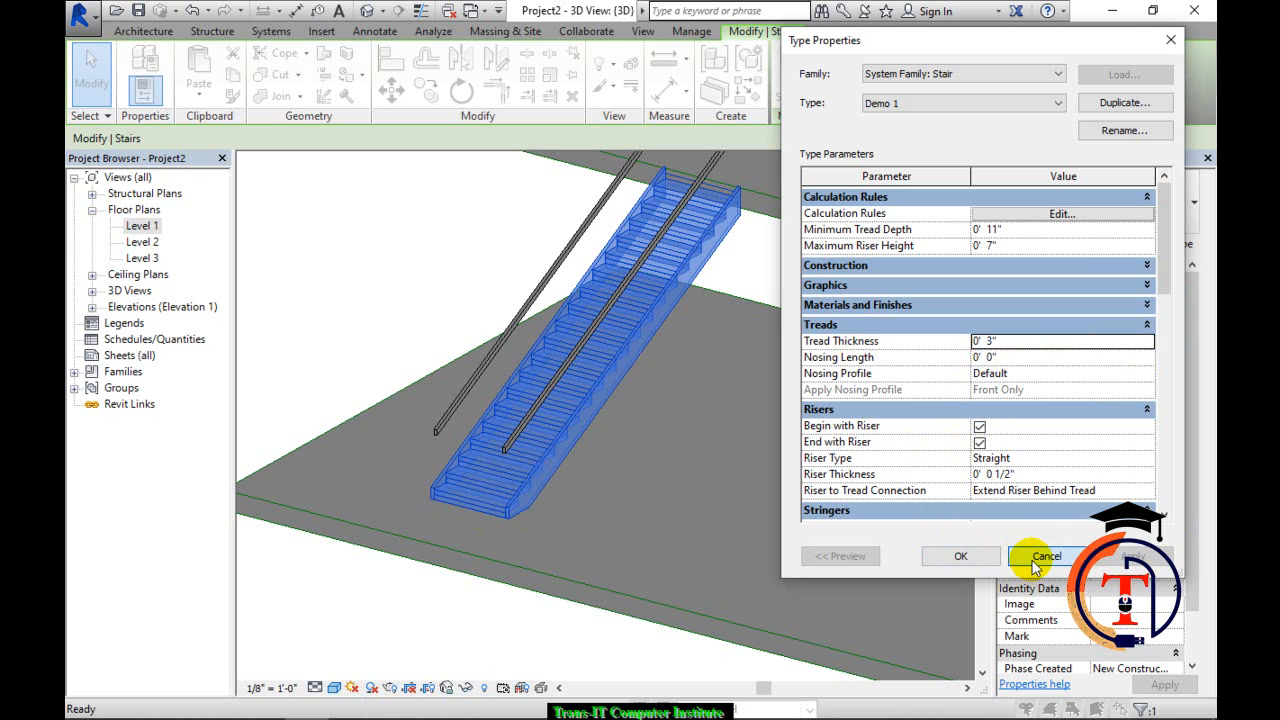
{"action": "left_click", "coordinate": [582, 443]}
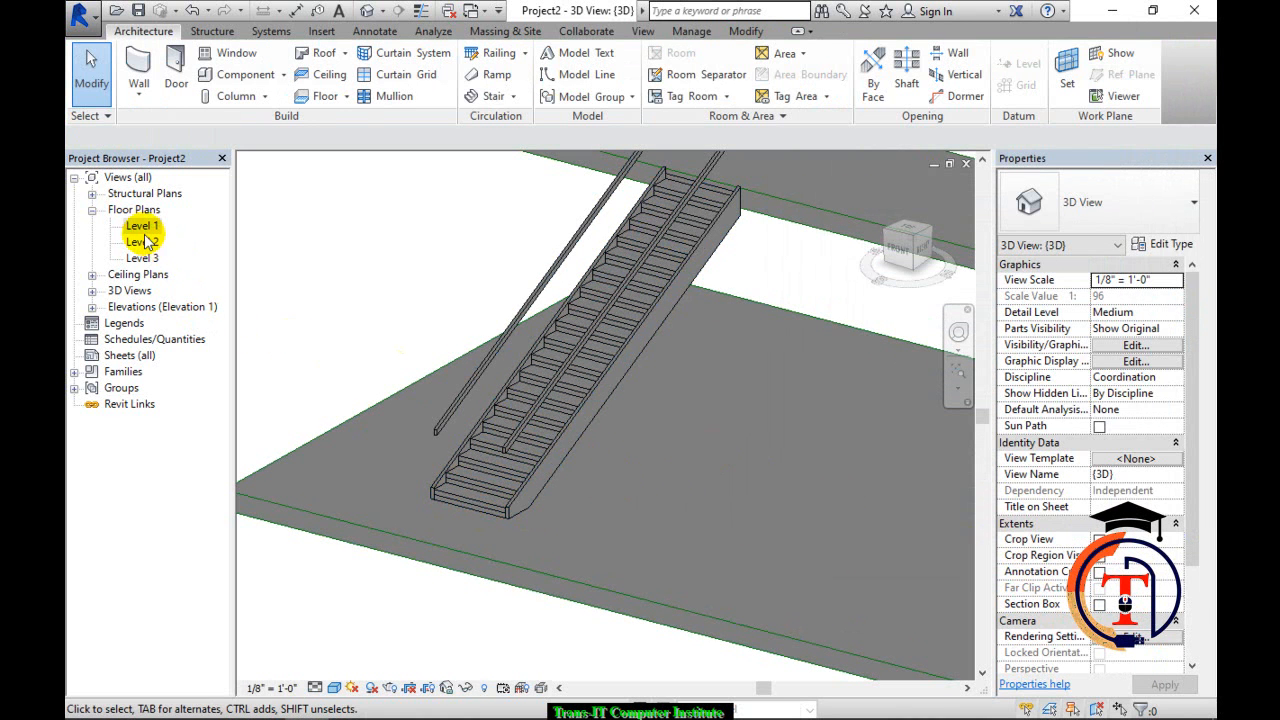
Draw a section line lengthwise through the middle of the stair in the Level 1 plan and open its section view at the treads.
{"action": "double_click", "coordinate": [140, 226]}
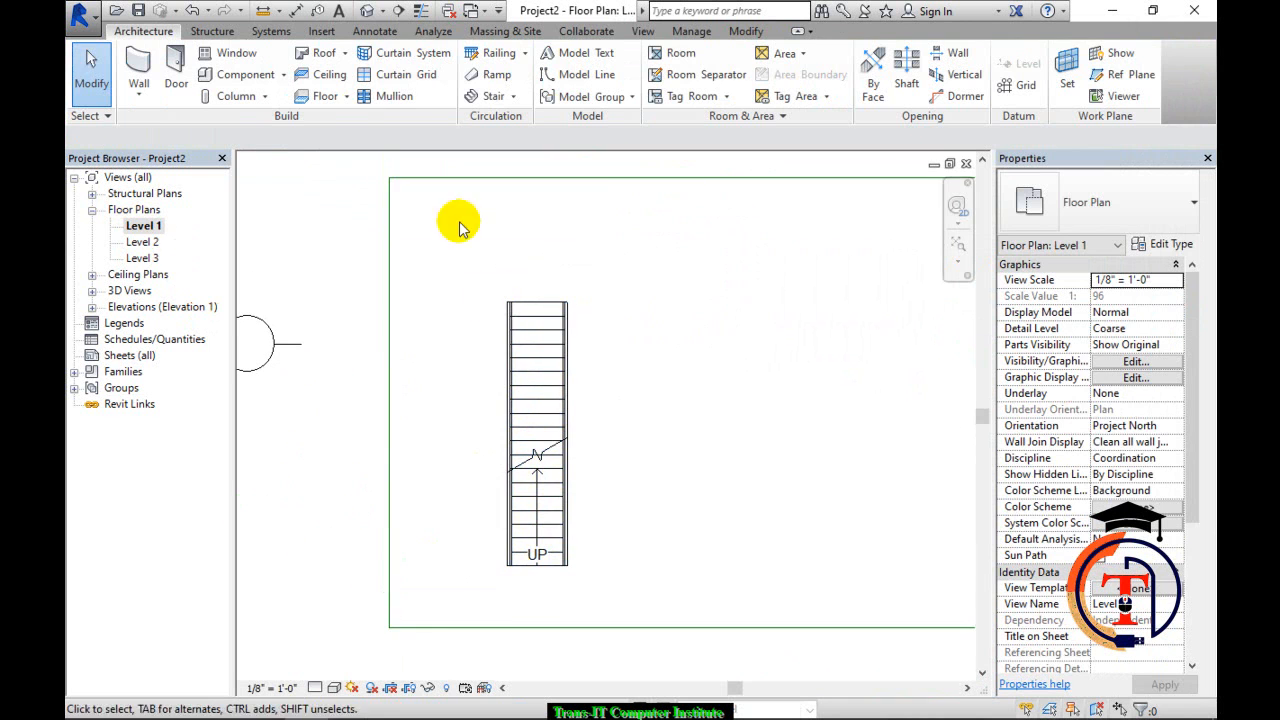
{"action": "left_click", "coordinate": [398, 10]}
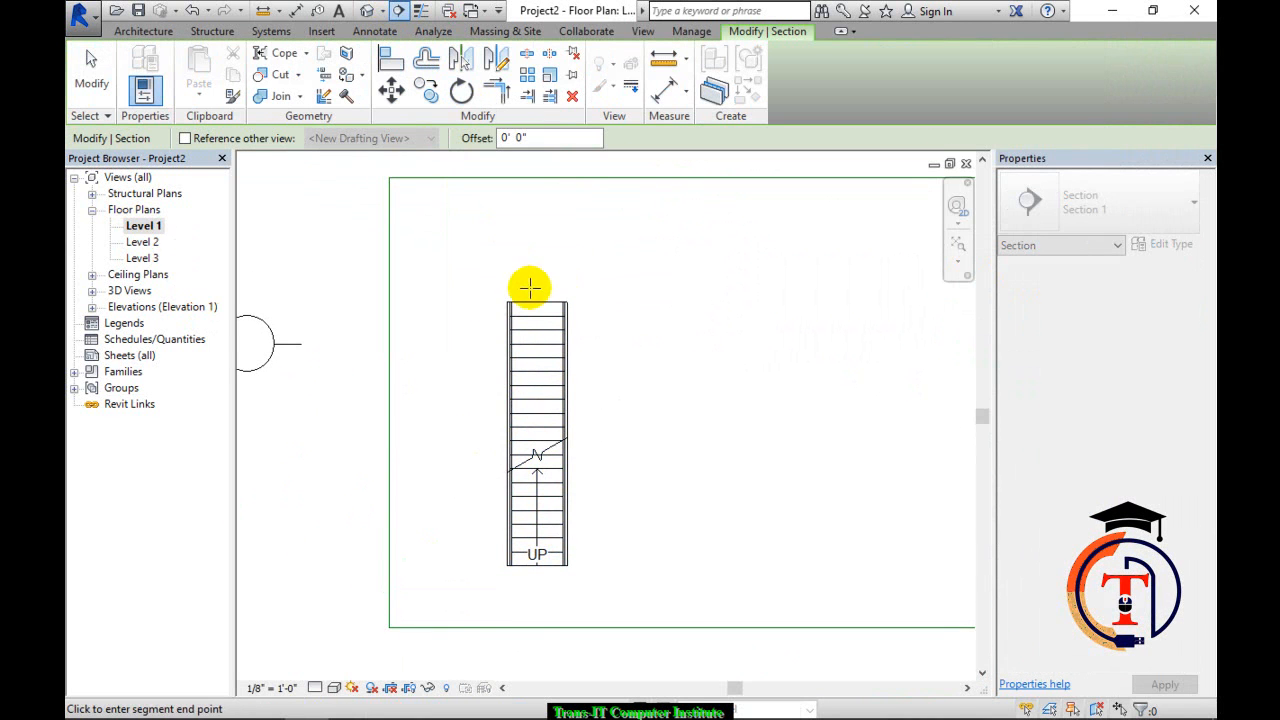
{"action": "left_click", "coordinate": [540, 599]}
{"action": "right_click", "coordinate": [540, 598]}
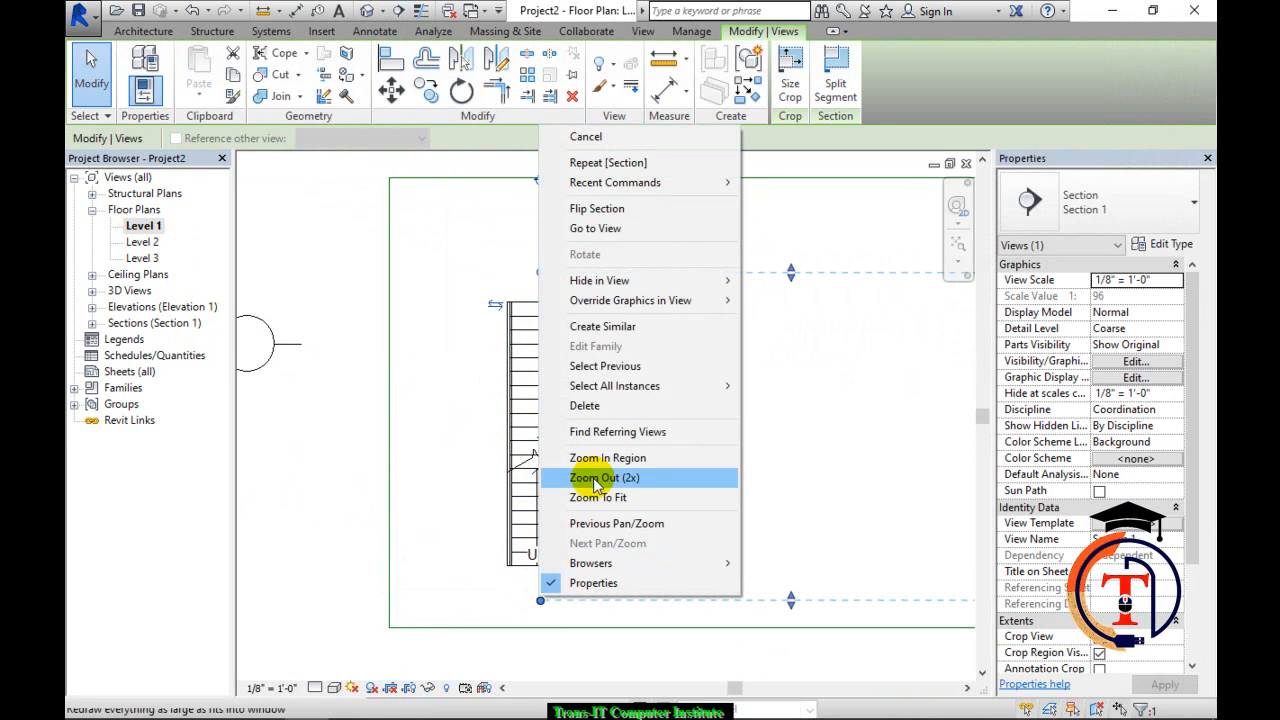
{"action": "left_click", "coordinate": [597, 229]}
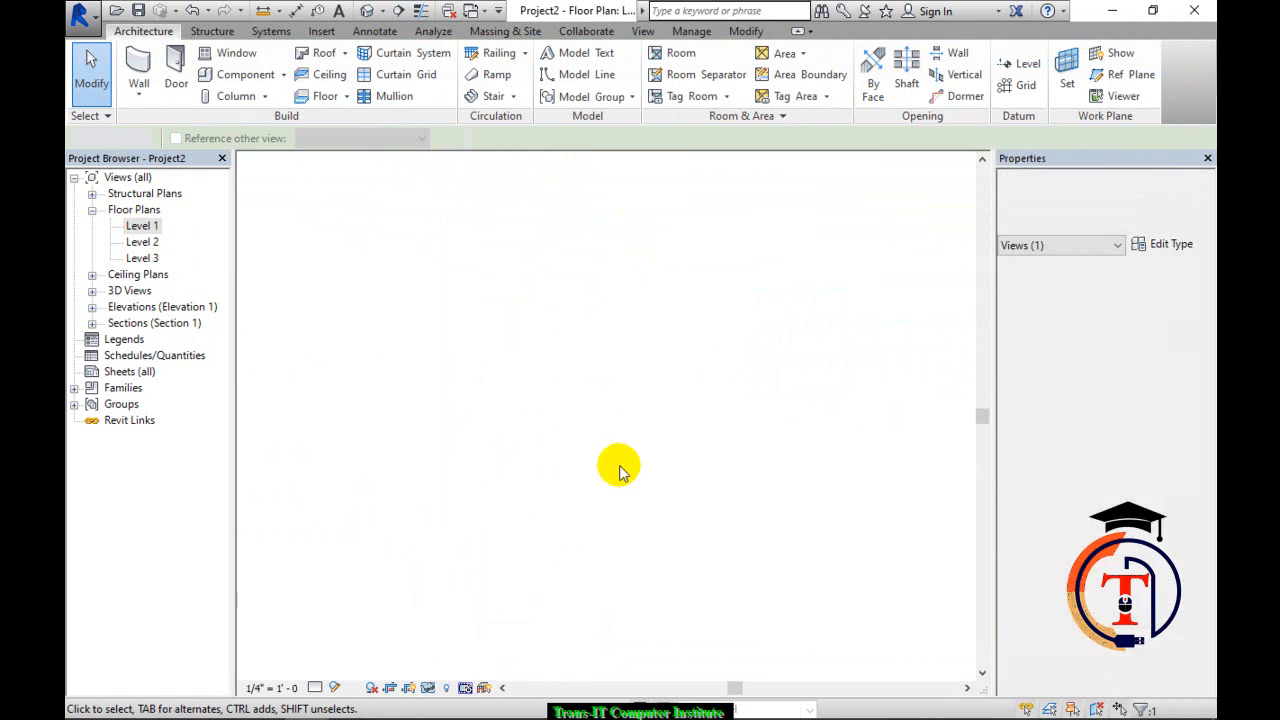
{"action": "scroll", "coordinate": [686, 409], "scroll_direction": "up", "scroll_amount": 6}
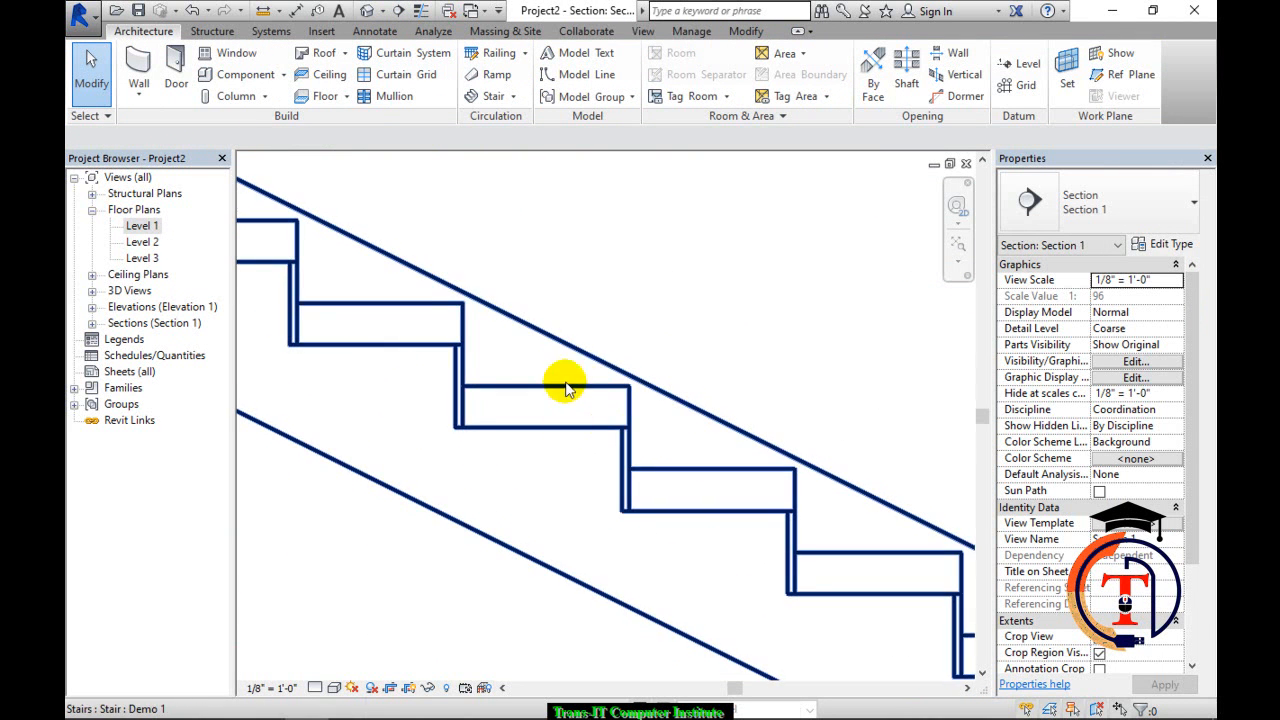
Measure the thickness of a tread in the section view with an aligned dimension, without keeping the dimension.
{"action": "key", "text": "d"}
{"action": "key", "text": "i"}
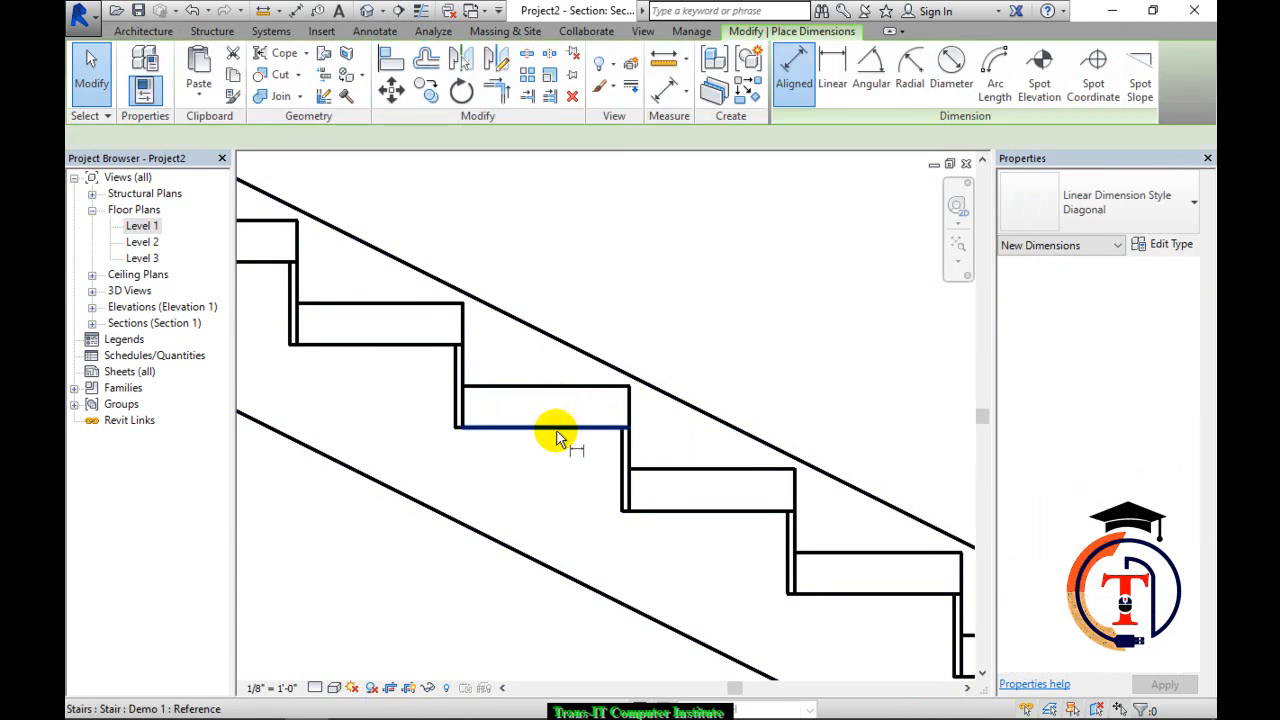
{"action": "left_click", "coordinate": [562, 427]}
{"action": "left_click", "coordinate": [548, 395]}
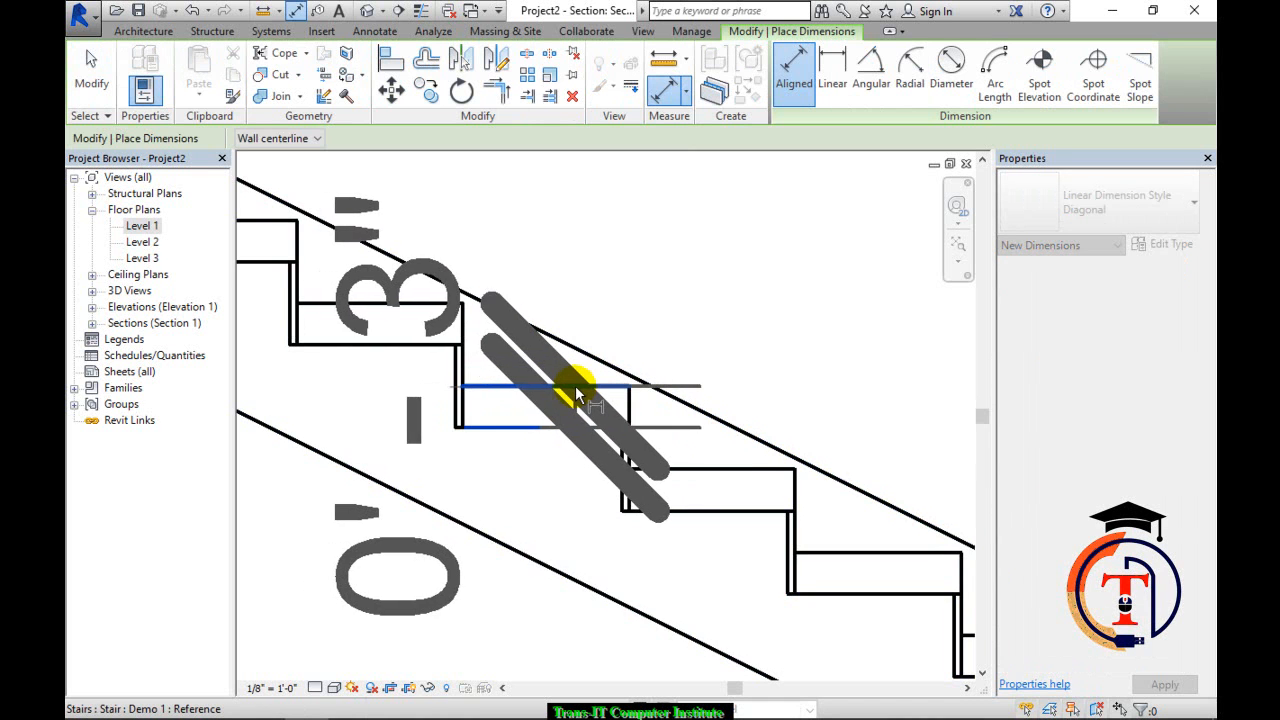
{"action": "key", "text": "Escape"}
{"action": "key", "text": "Escape"}
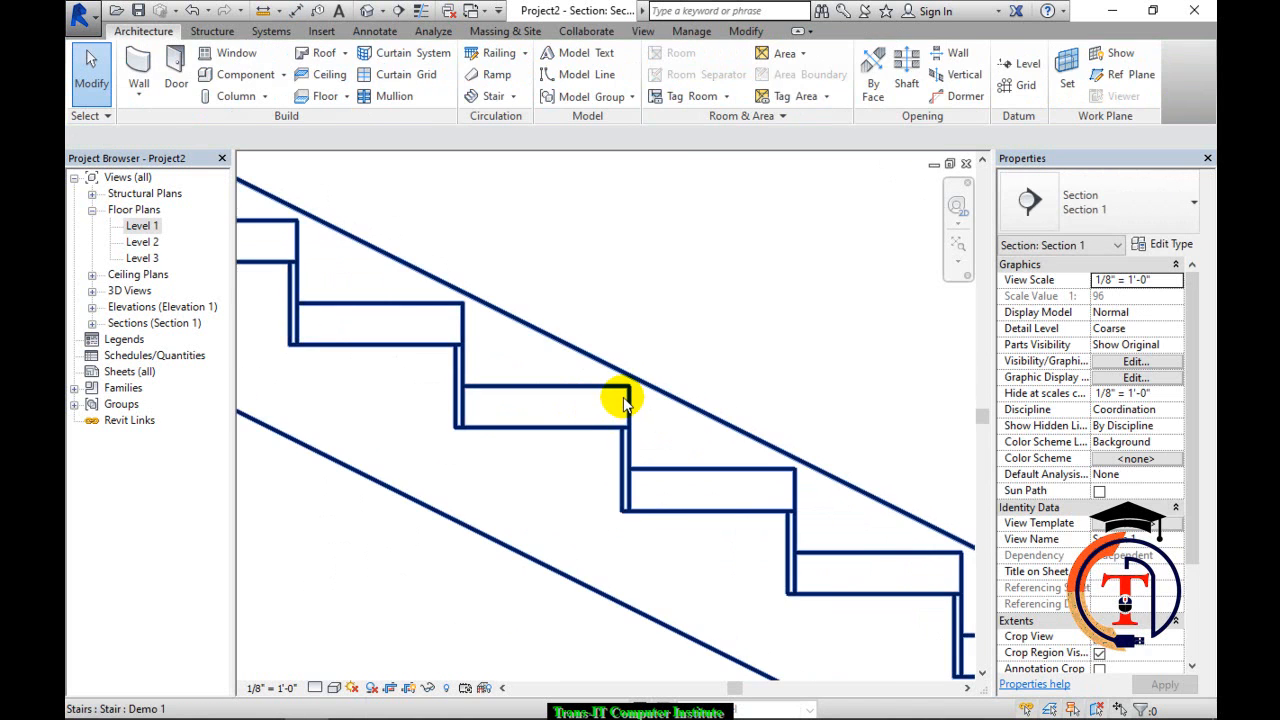
Open the Demo 1 stair's type properties and collapse the Construction, Graphics, and Materials and Finishes groups.
{"action": "left_click", "coordinate": [630, 402]}
{"action": "left_click", "coordinate": [1172, 246]}
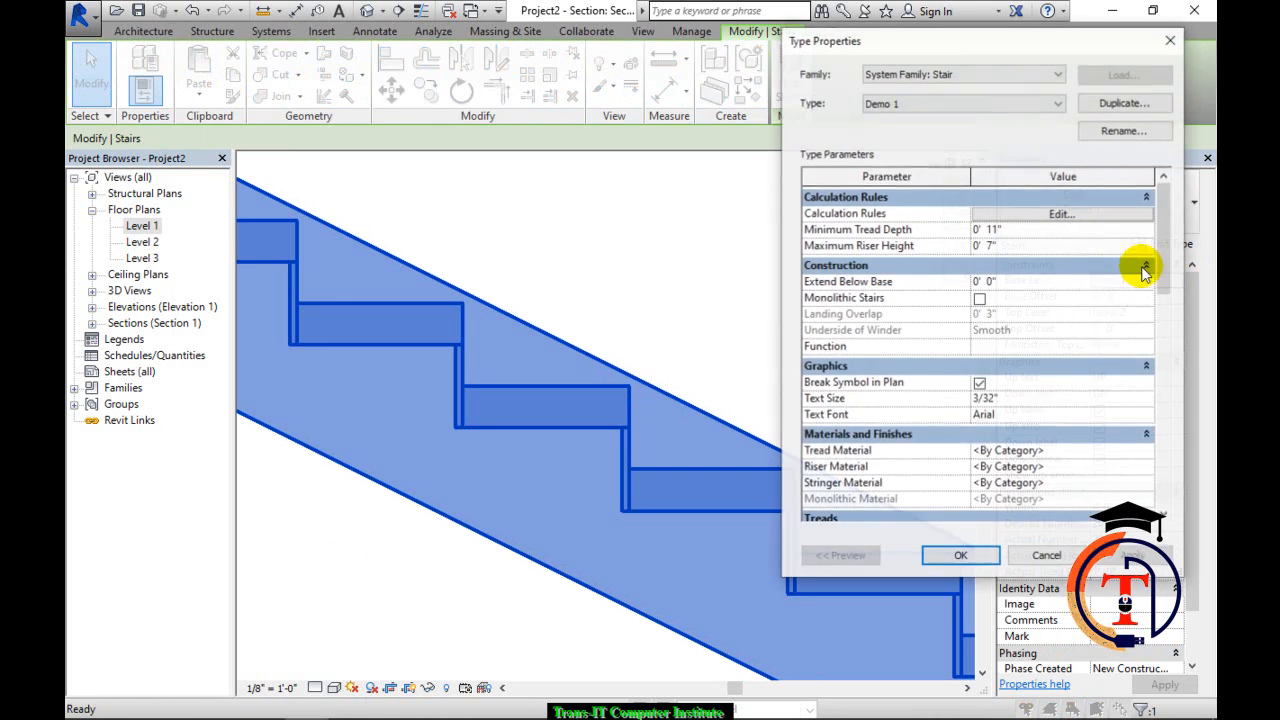
{"action": "left_click", "coordinate": [1042, 214]}
{"action": "key", "text": "Escape"}
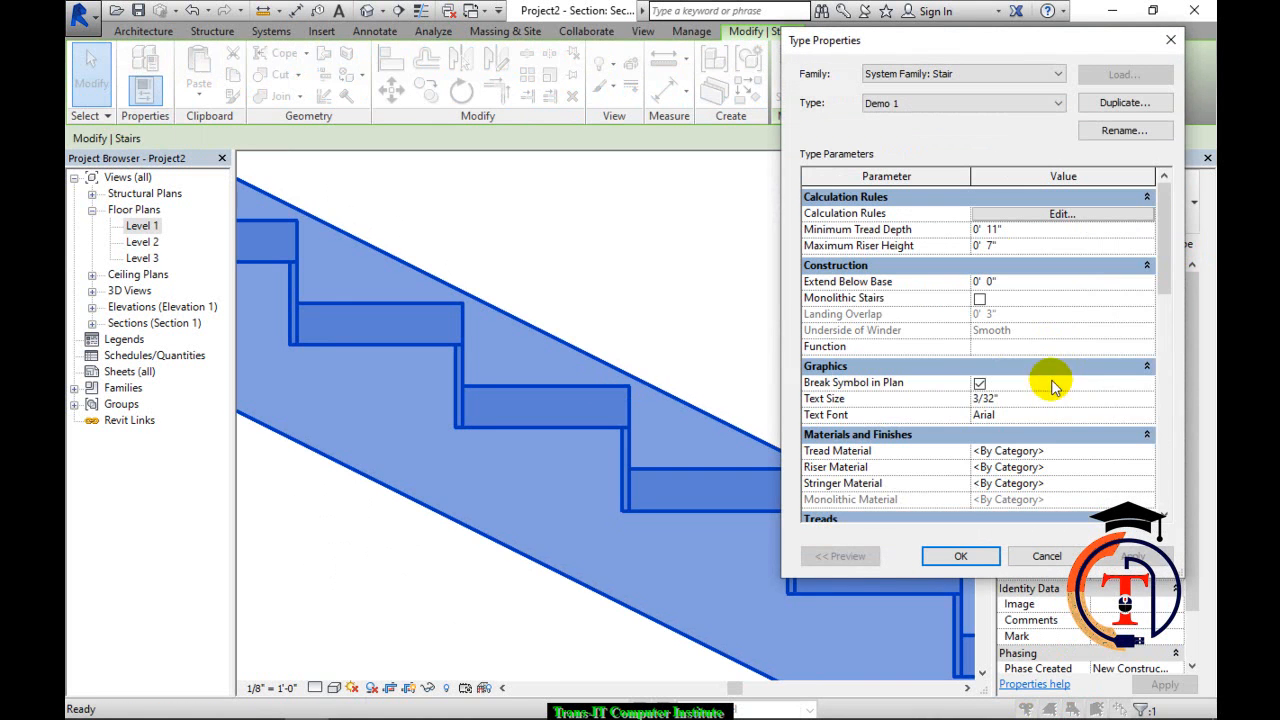
{"action": "left_click", "coordinate": [1147, 365]}
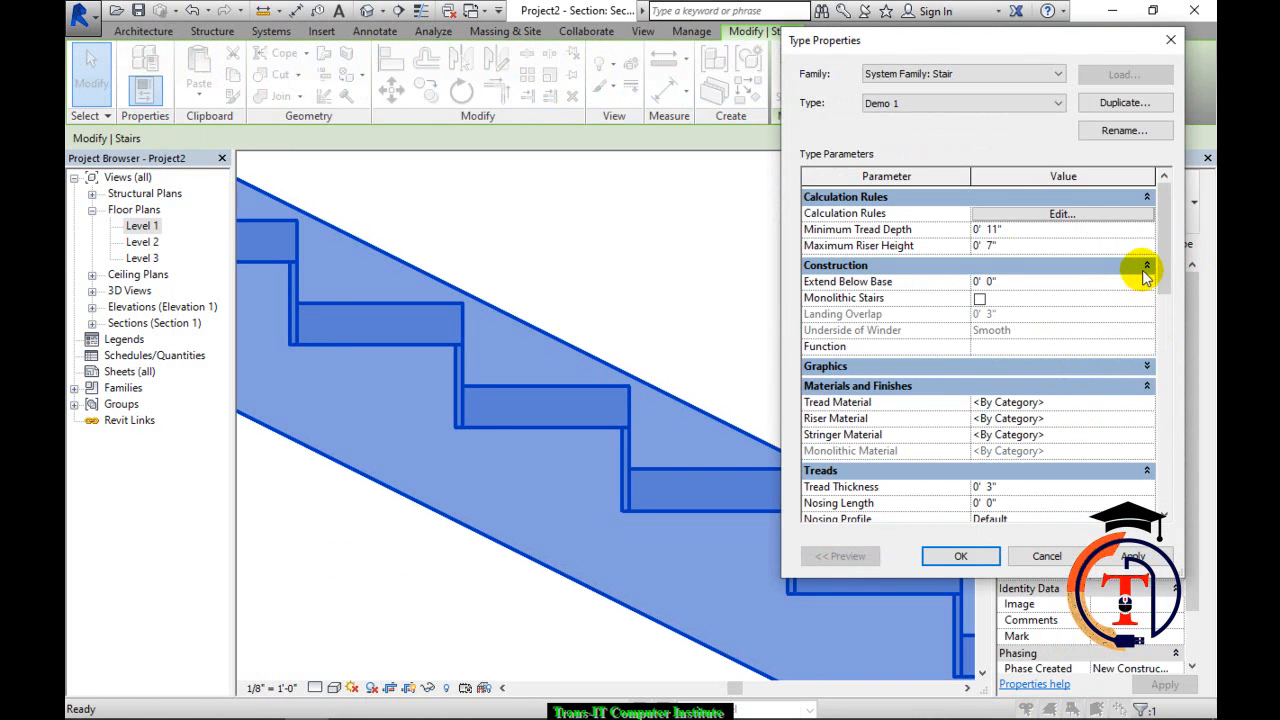
{"action": "left_click", "coordinate": [1146, 266]}
{"action": "left_click", "coordinate": [1147, 305]}
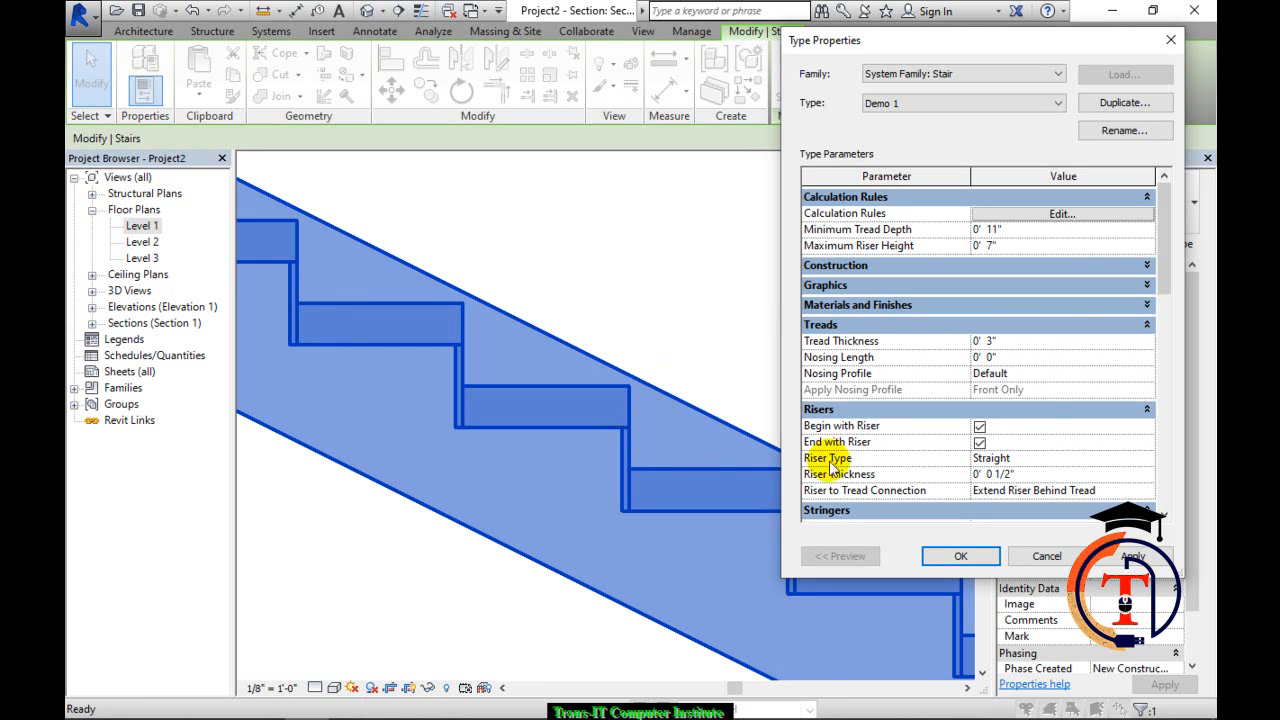
Try a nosing length of 0' 2" for the treads and apply it to the stair.
{"action": "left_click", "coordinate": [1022, 357]}
{"action": "left_click_drag", "start_coordinate": [1022, 357], "coordinate": [829, 340]}
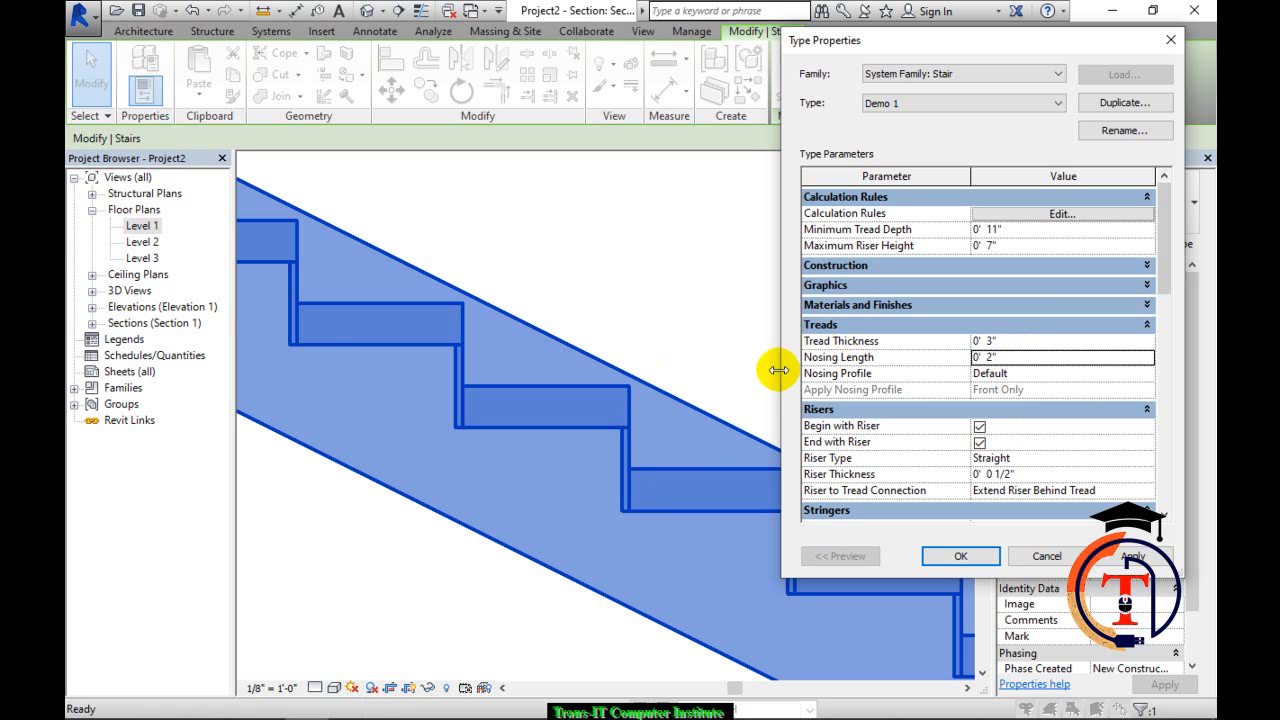
{"action": "left_click", "coordinate": [1130, 557]}
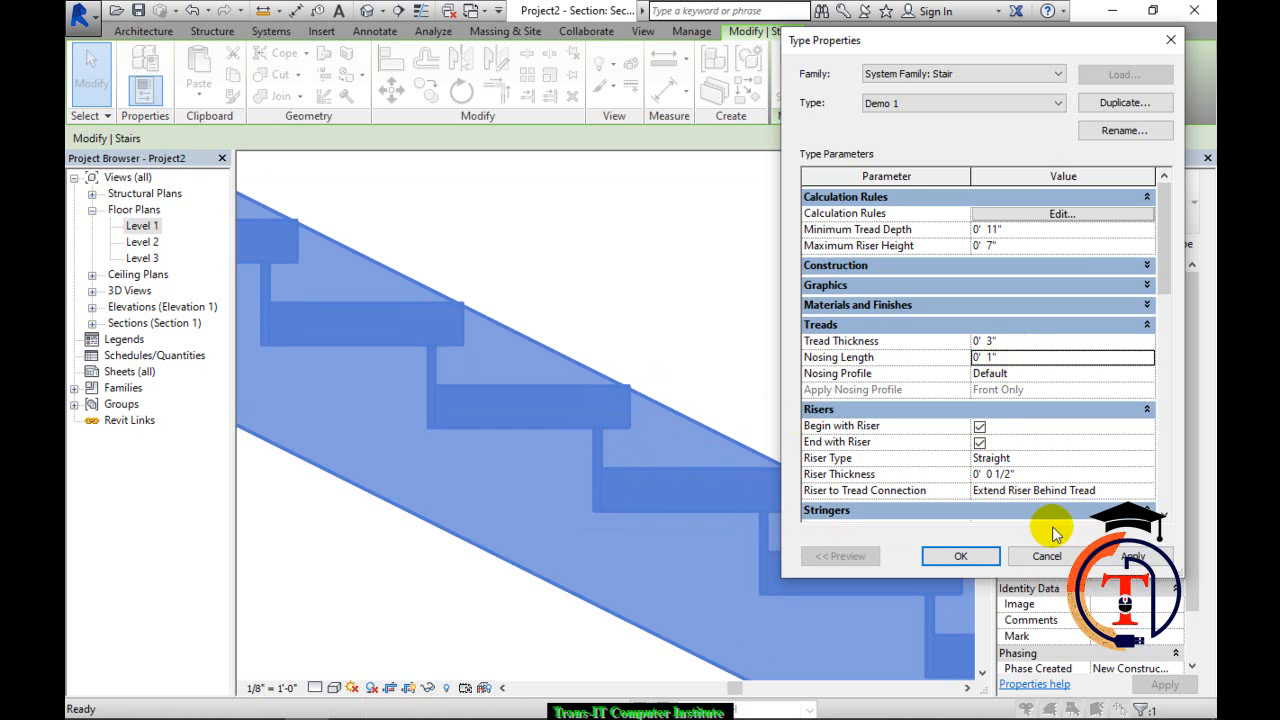
Set the nosing length to 0' 1", keep the Default nosing profile, and accept the type properties.
{"action": "left_click", "coordinate": [1132, 558]}
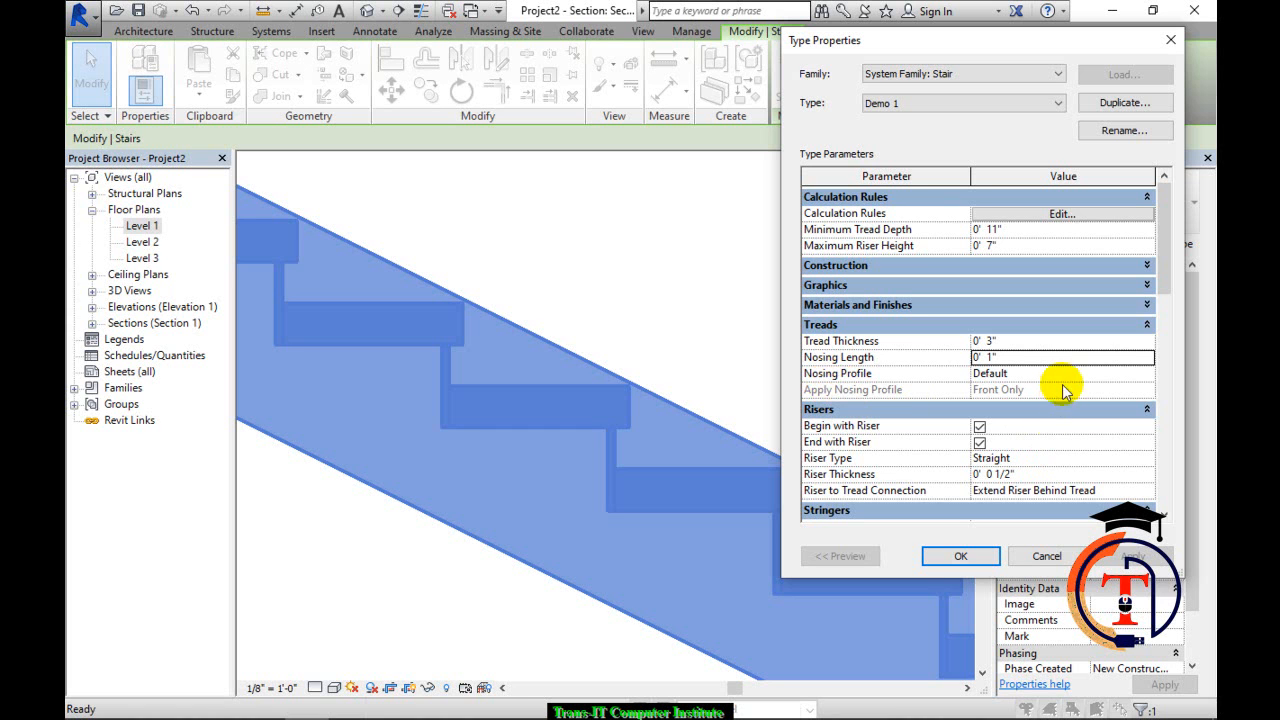
{"action": "left_click", "coordinate": [1147, 377]}
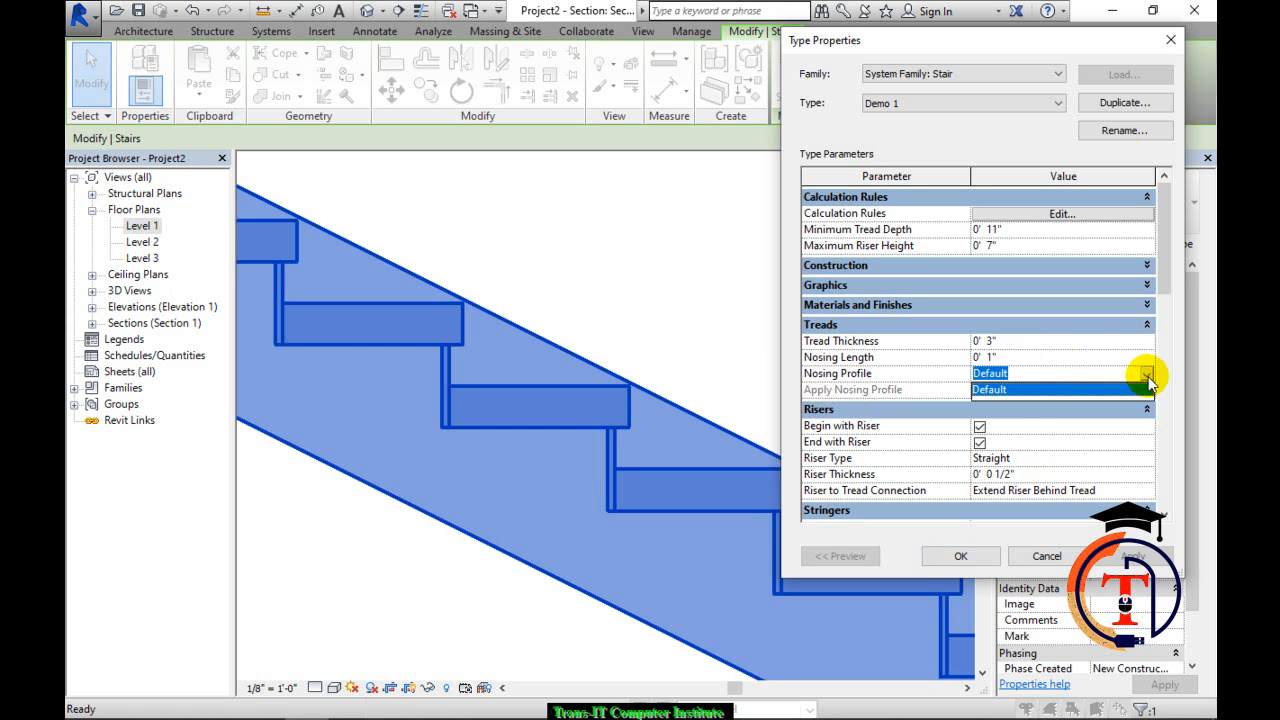
{"action": "left_click", "coordinate": [1140, 389]}
{"action": "left_click", "coordinate": [958, 556]}
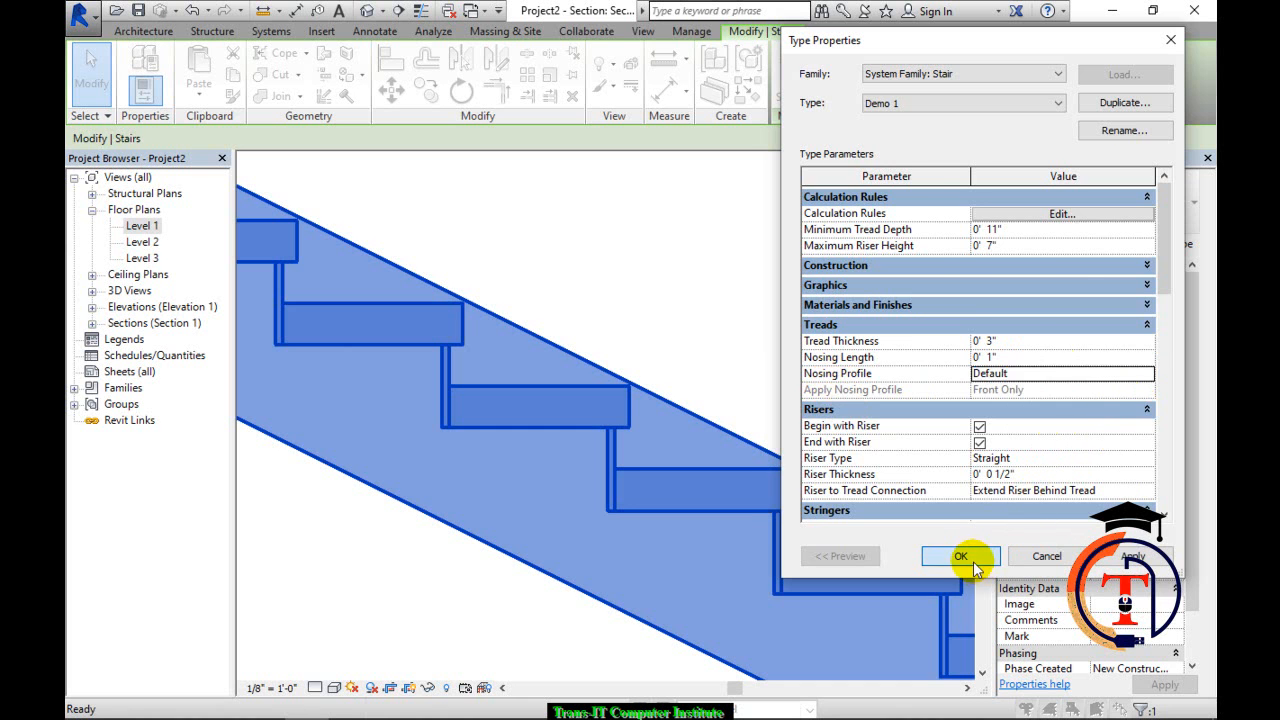
{"action": "left_click", "coordinate": [823, 303]}
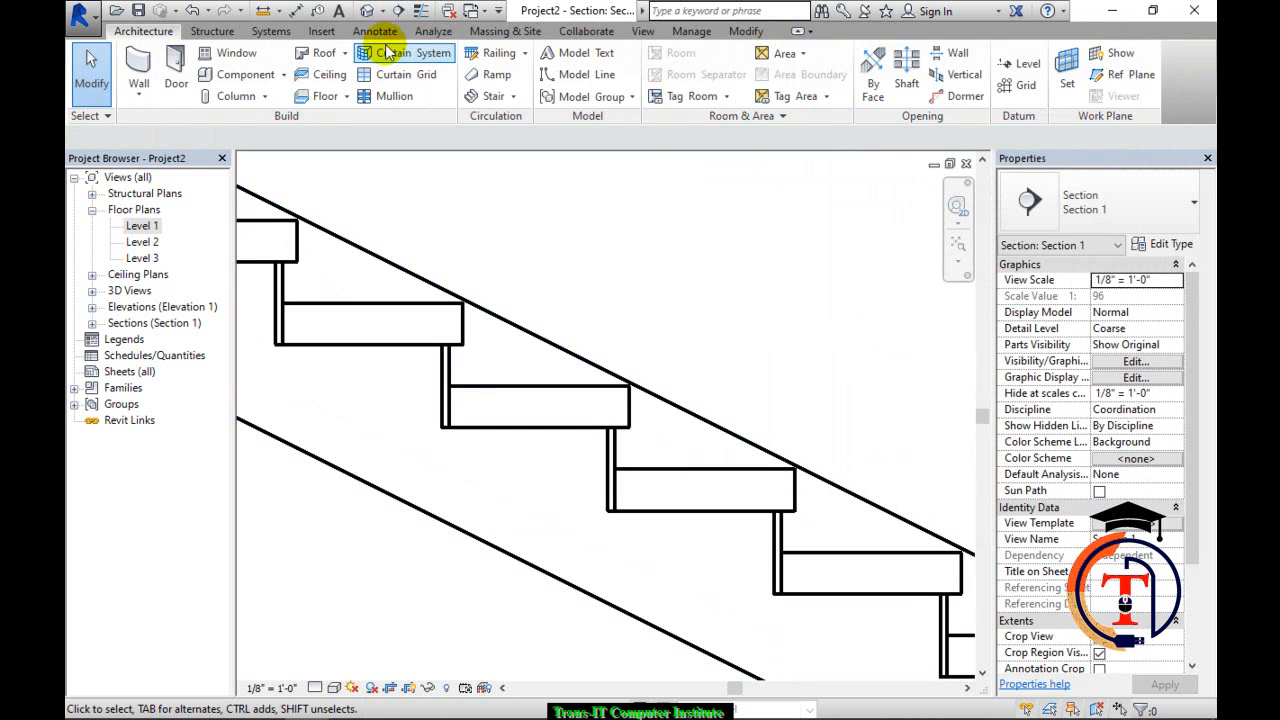
Start loading a family and browse the India library to the Stairs folder inside Profiles.
{"action": "left_click", "coordinate": [319, 31]}
{"action": "left_click", "coordinate": [705, 75]}
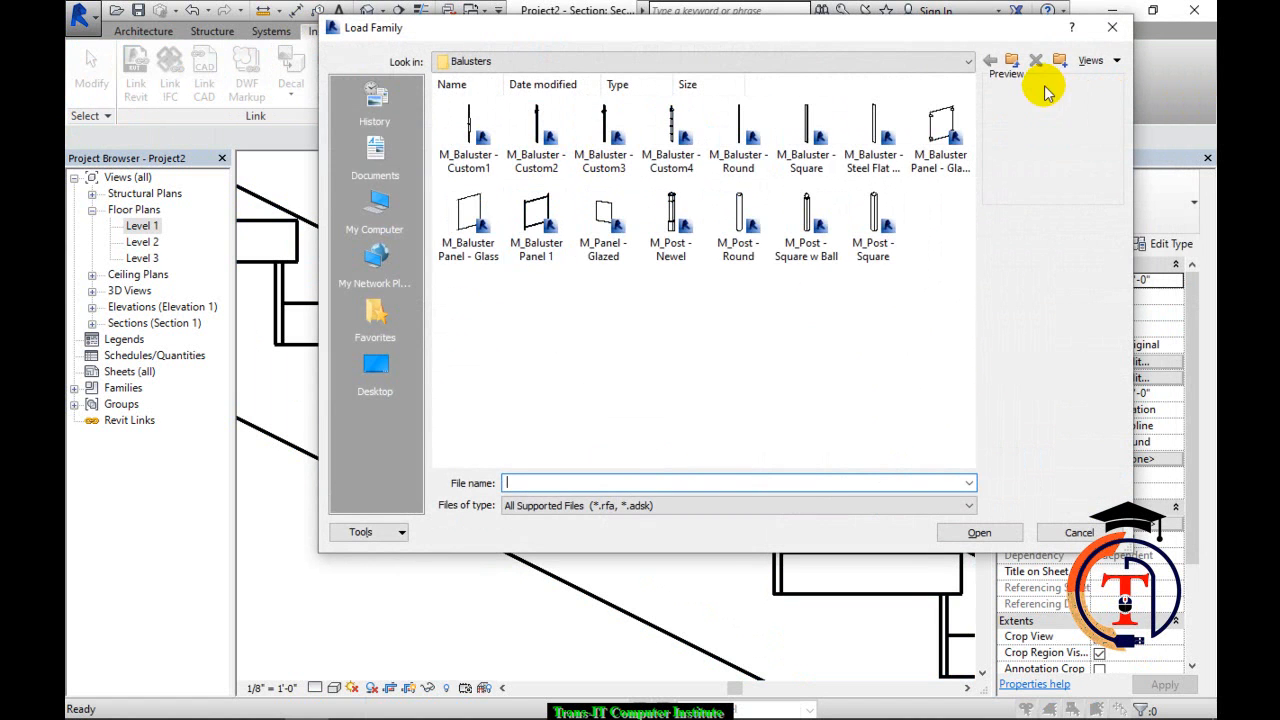
{"action": "left_click", "coordinate": [1013, 61]}
{"action": "left_click", "coordinate": [1013, 61]}
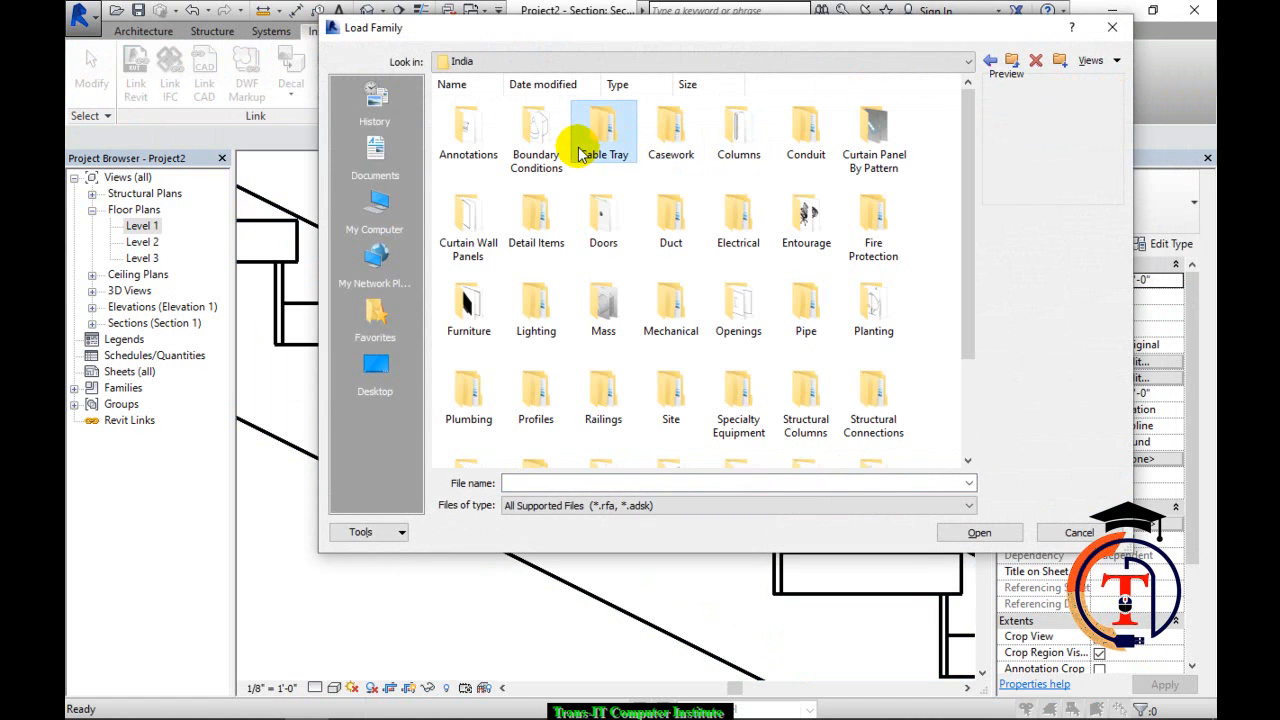
{"action": "key", "text": "p"}
{"action": "key", "text": "p"}
{"action": "key", "text": "p"}
{"action": "key", "text": "p"}
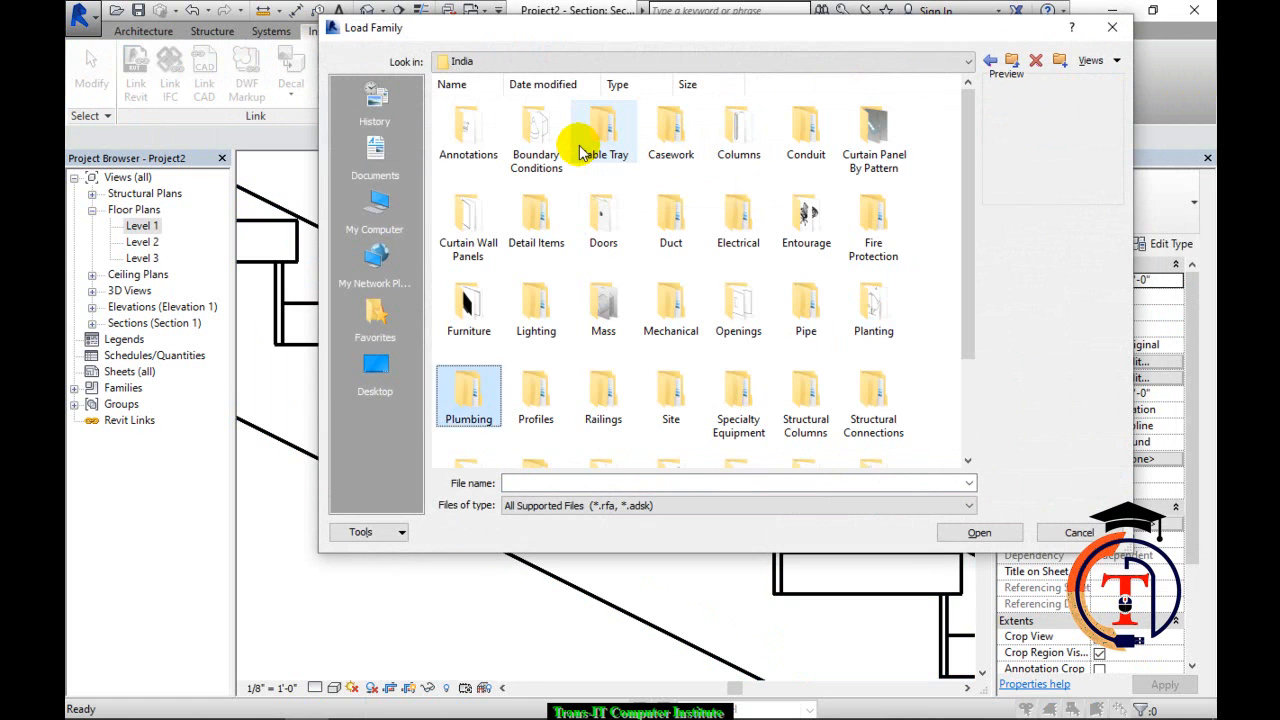
{"action": "key", "text": "Return"}
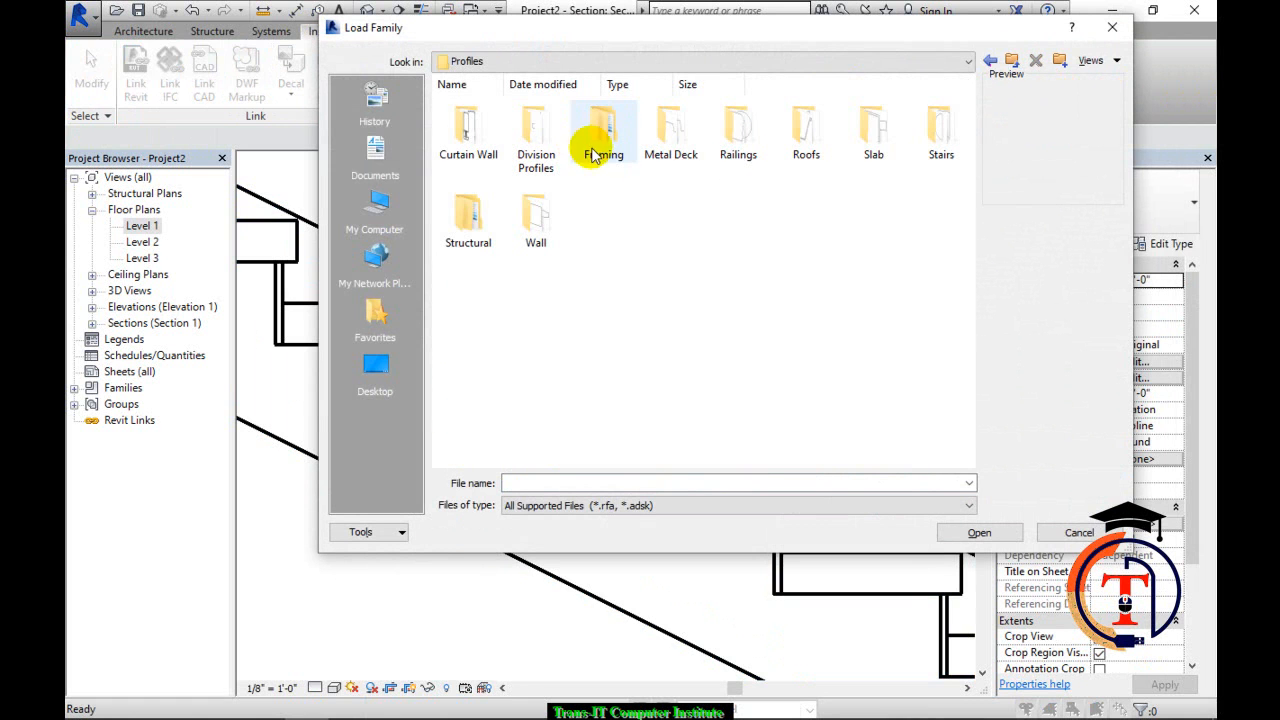
{"action": "key", "text": "s"}
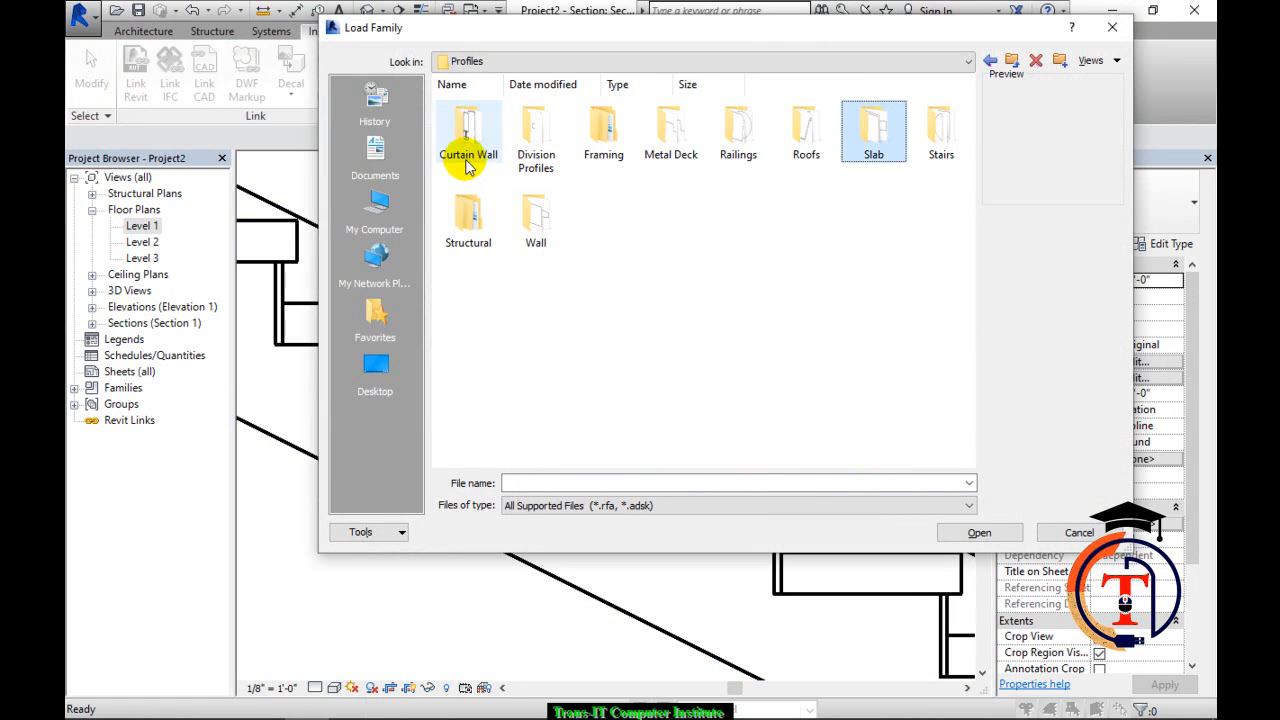
{"action": "double_click", "coordinate": [925, 135]}
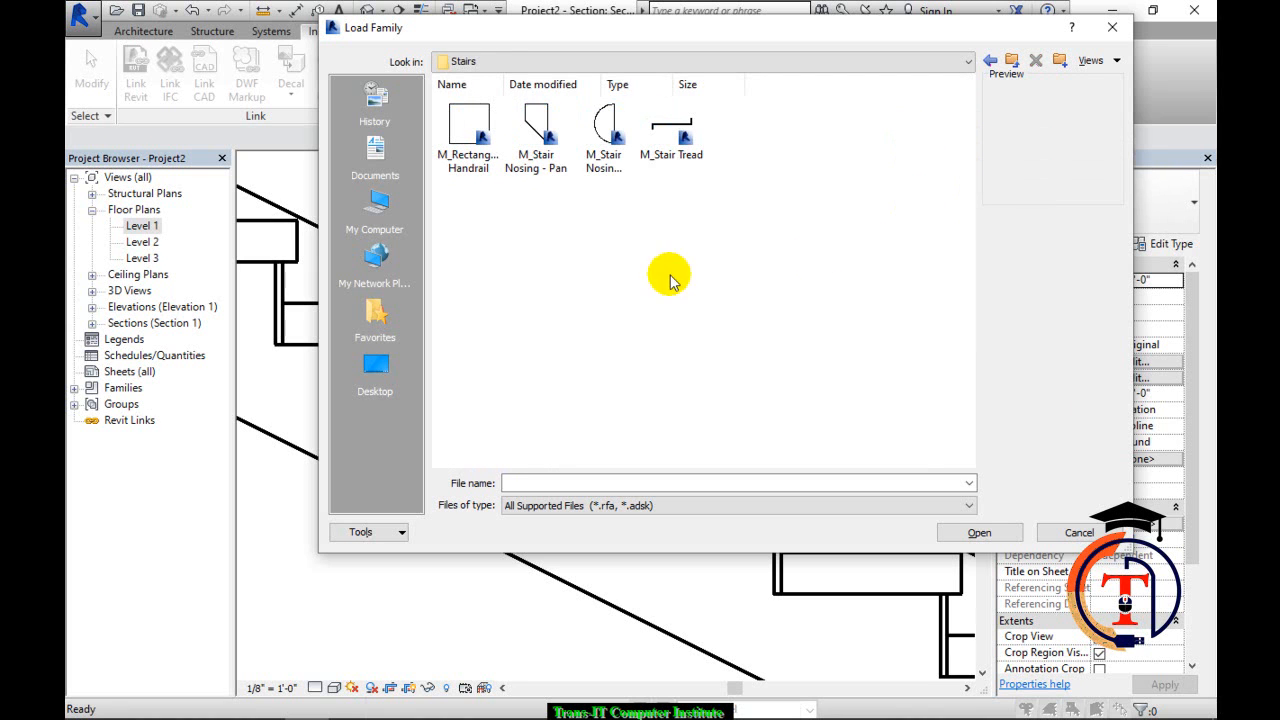
Load the M_Stair Nosing - Pan and M_Stair Nosing - Radius profile families together into the project.
{"action": "left_click", "coordinate": [535, 140]}
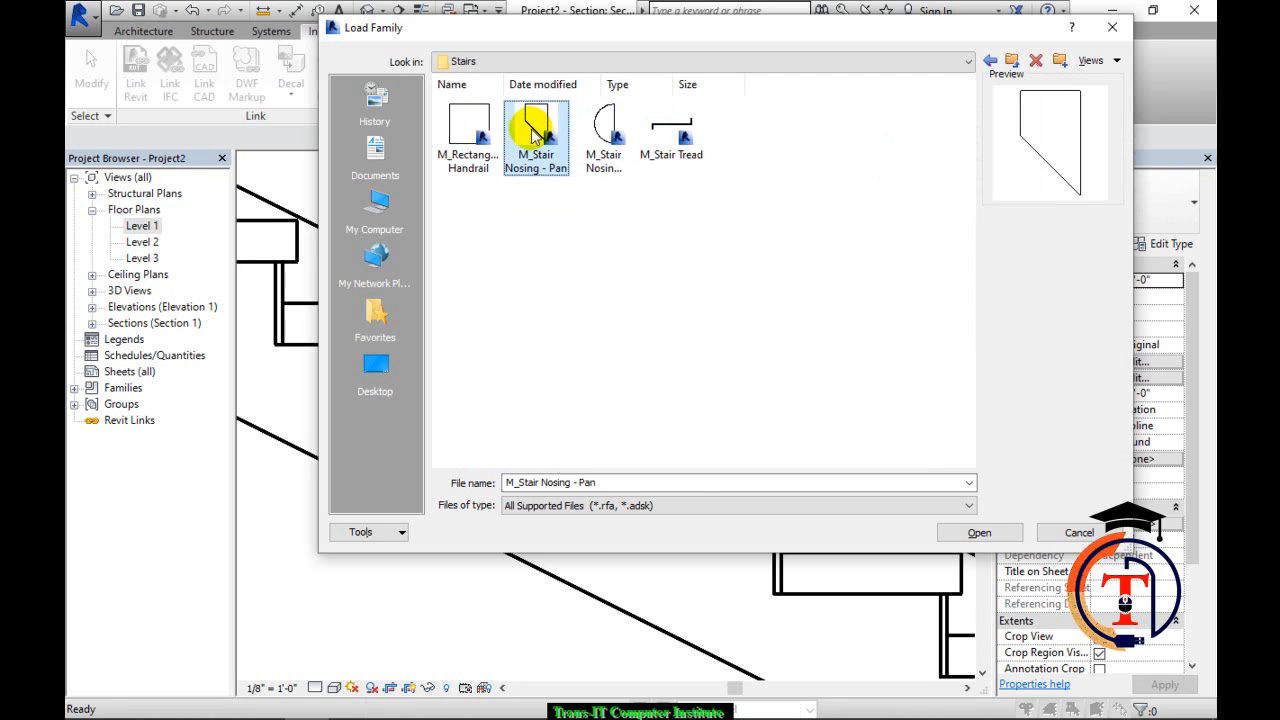
{"action": "left_click", "coordinate": [602, 130], "text": "ctrl"}
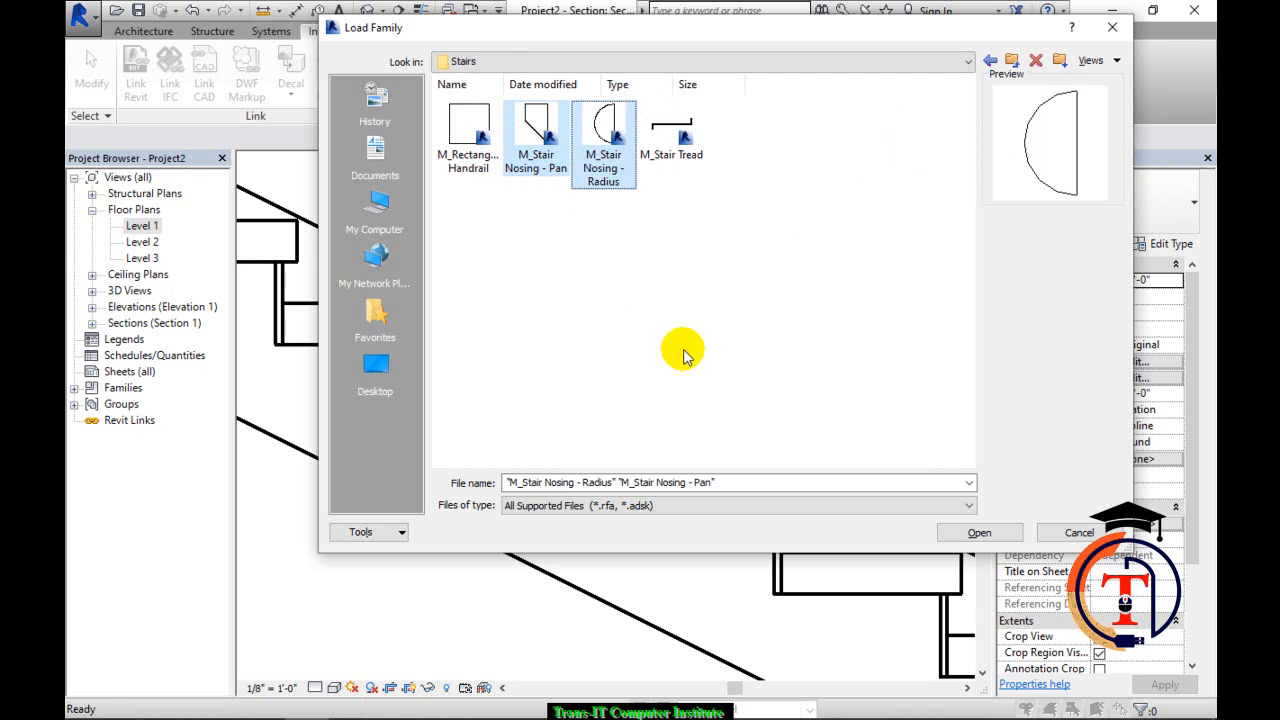
{"action": "left_click", "coordinate": [978, 531]}
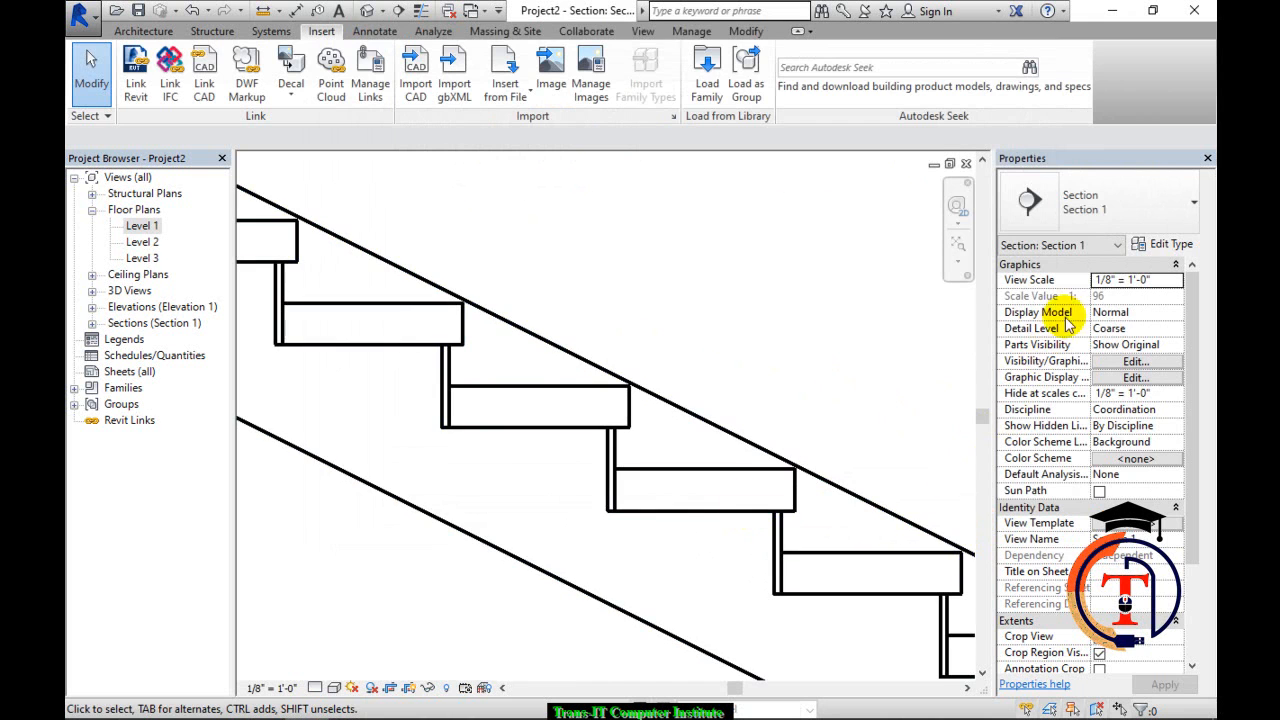
Reopen the type properties of the stair in the section and go to its tread nosing parameters.
{"action": "left_click", "coordinate": [810, 489]}
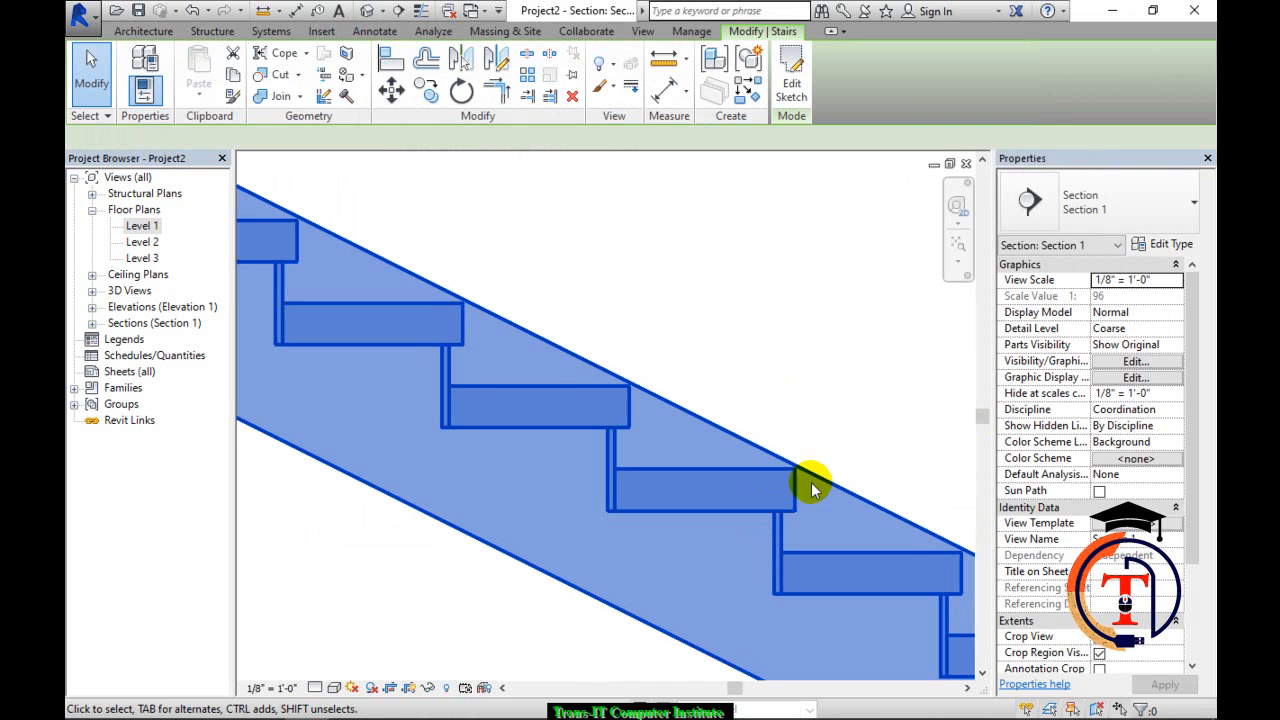
{"action": "left_click", "coordinate": [1148, 247]}
{"action": "left_click_drag", "start_coordinate": [1167, 266], "coordinate": [1157, 343]}
{"action": "left_click", "coordinate": [1134, 362]}
Try M_Stair Nosing - Pan as the treads' nosing profile and apply it.
{"action": "left_click", "coordinate": [1146, 364]}
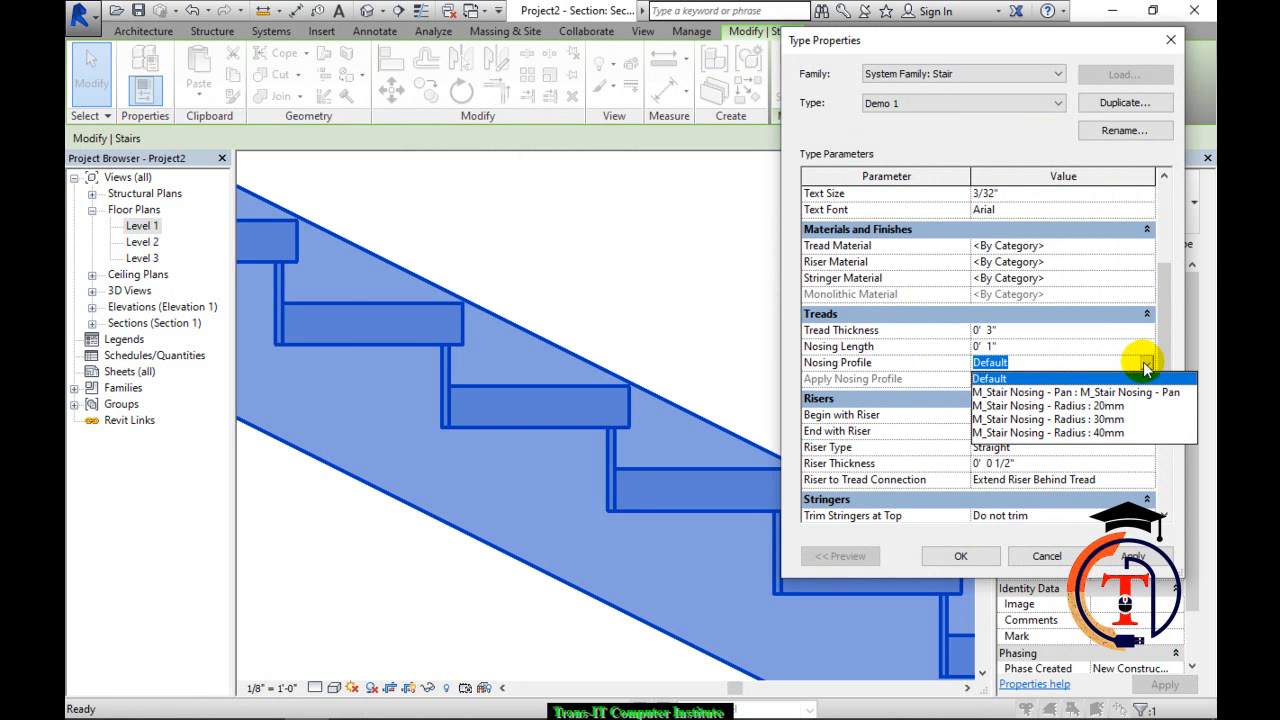
{"action": "left_click", "coordinate": [1084, 393]}
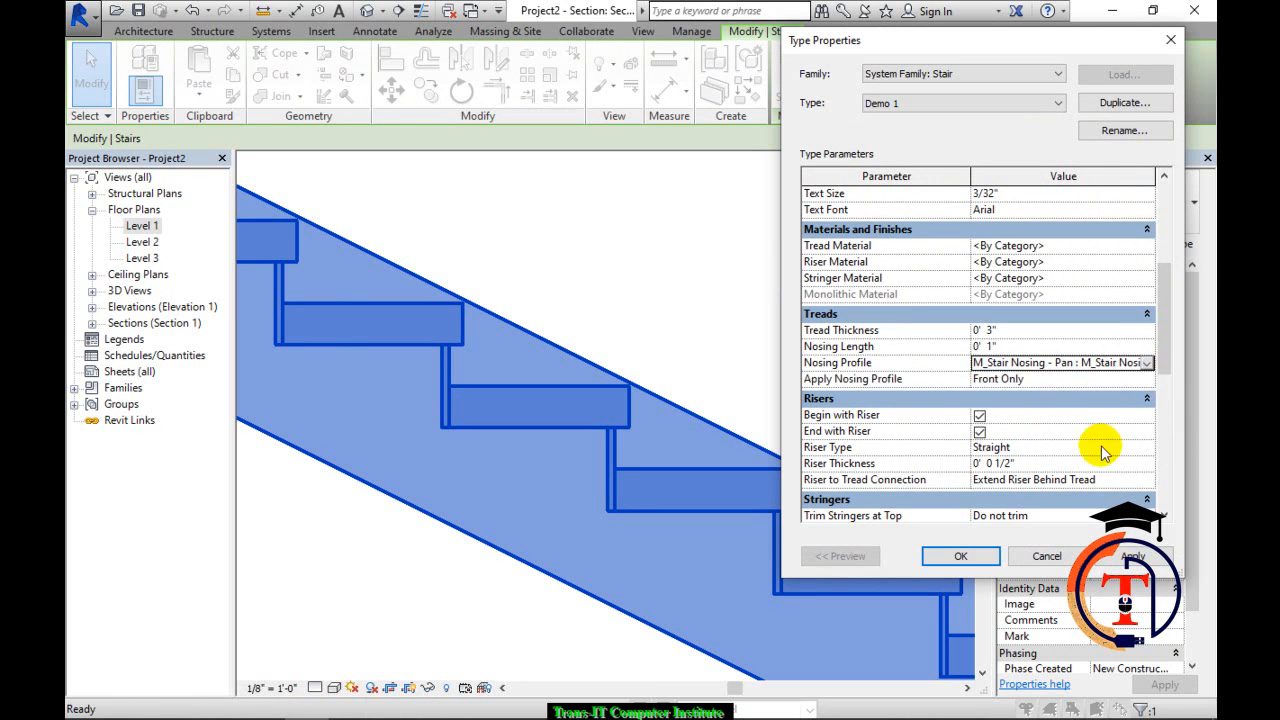
{"action": "left_click", "coordinate": [1134, 557]}
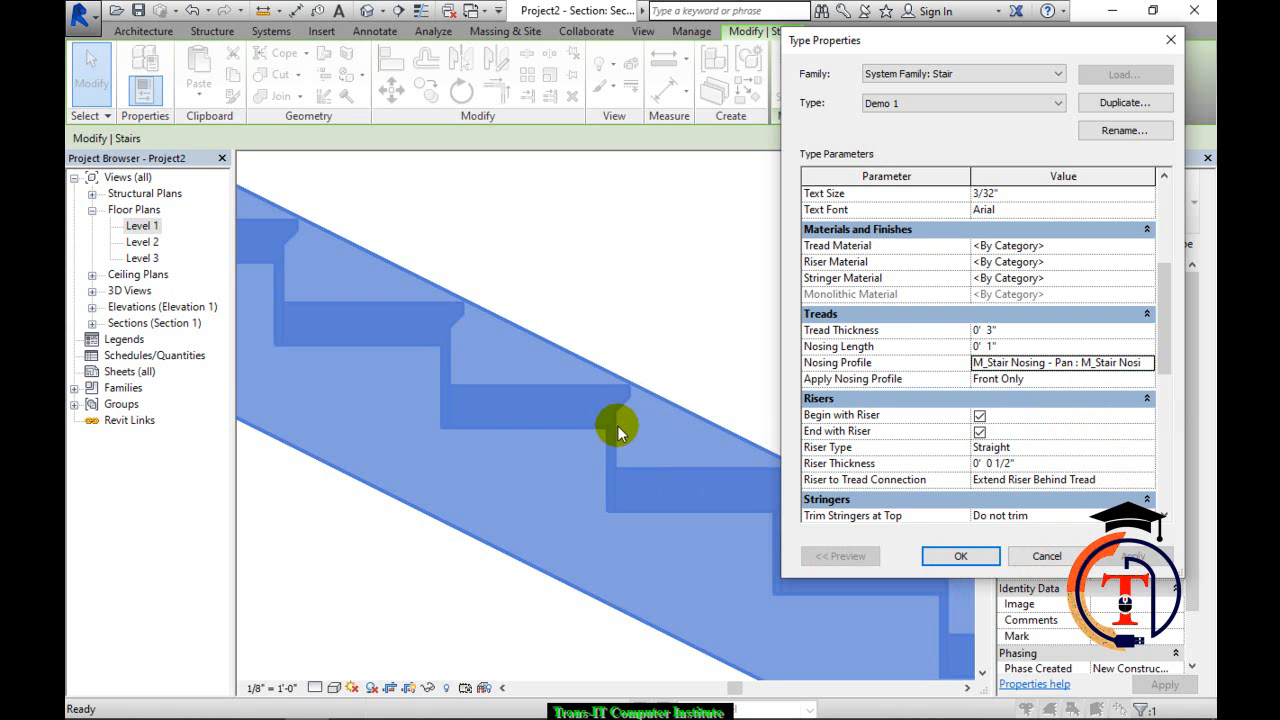
Set the nosing profile to M_Stair Nosing - Radius : 40mm, accept the type properties, and deselect the stair.
{"action": "left_click", "coordinate": [1147, 363]}
{"action": "left_click", "coordinate": [1087, 433]}
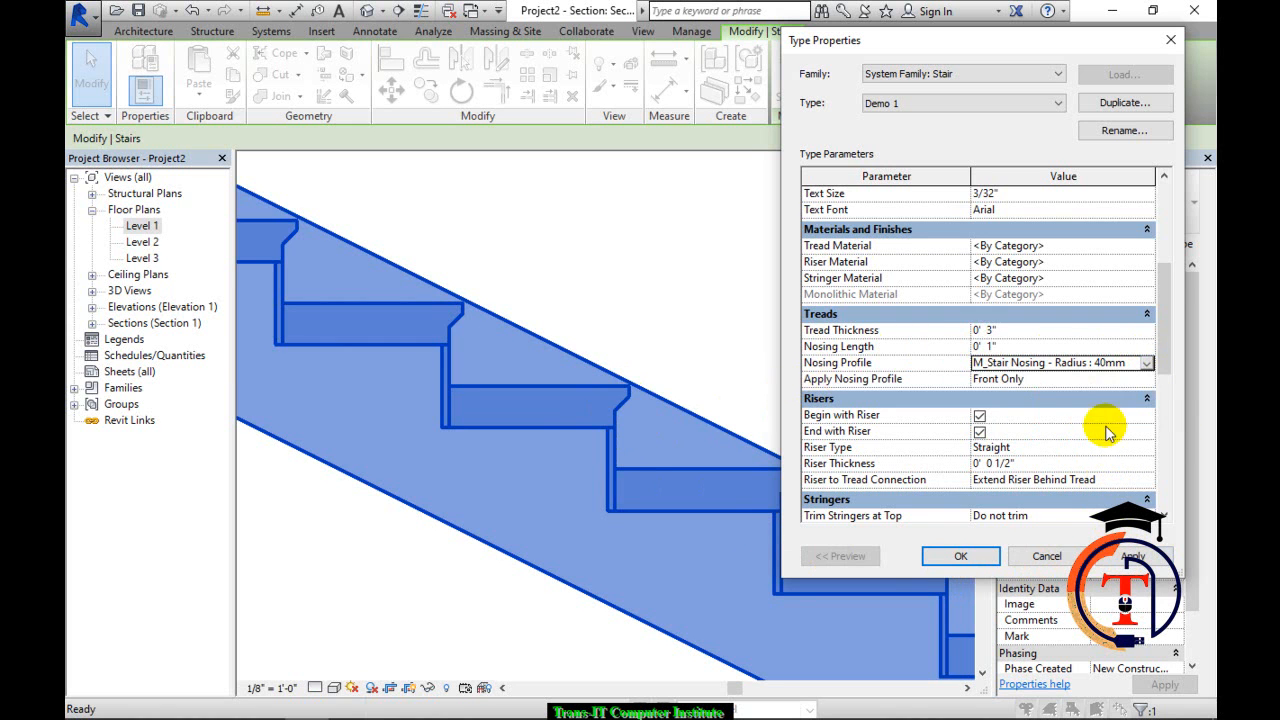
{"action": "left_click", "coordinate": [1132, 557]}
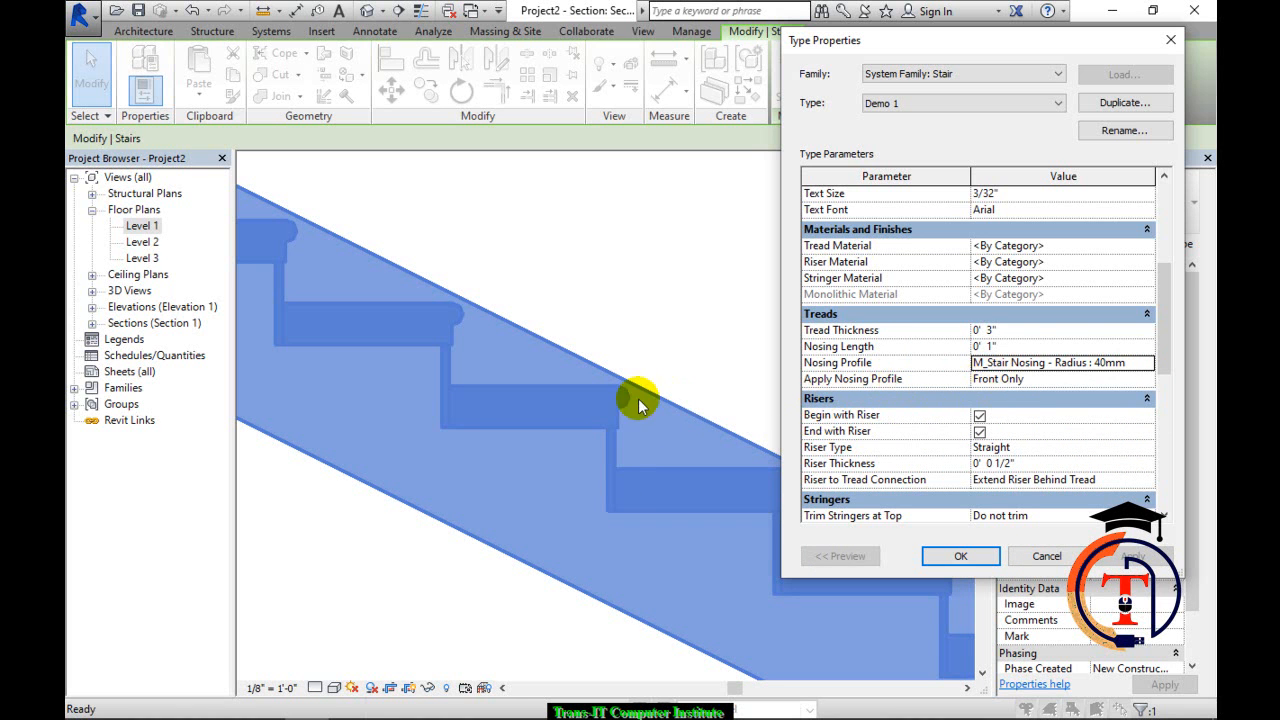
{"action": "left_click", "coordinate": [943, 551]}
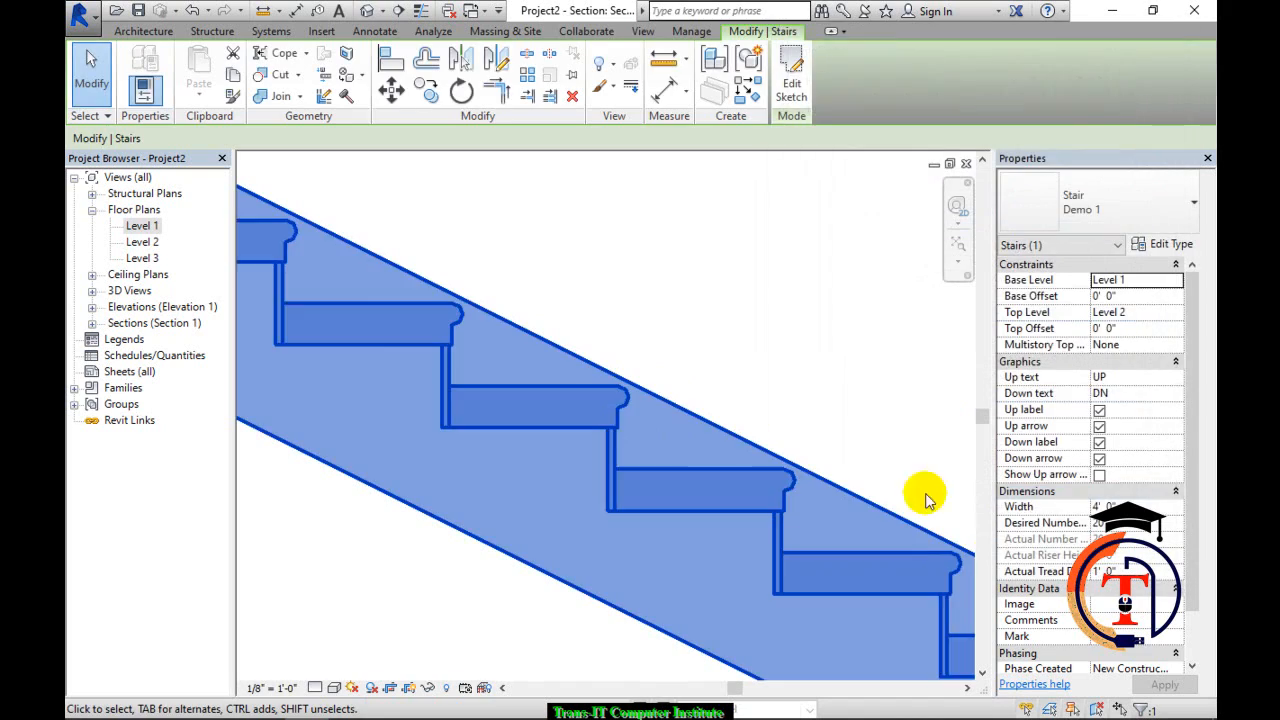
{"action": "left_click", "coordinate": [529, 240]}
Examine the stair's tread nosings up close in the 3D view.
{"action": "left_click", "coordinate": [367, 12]}
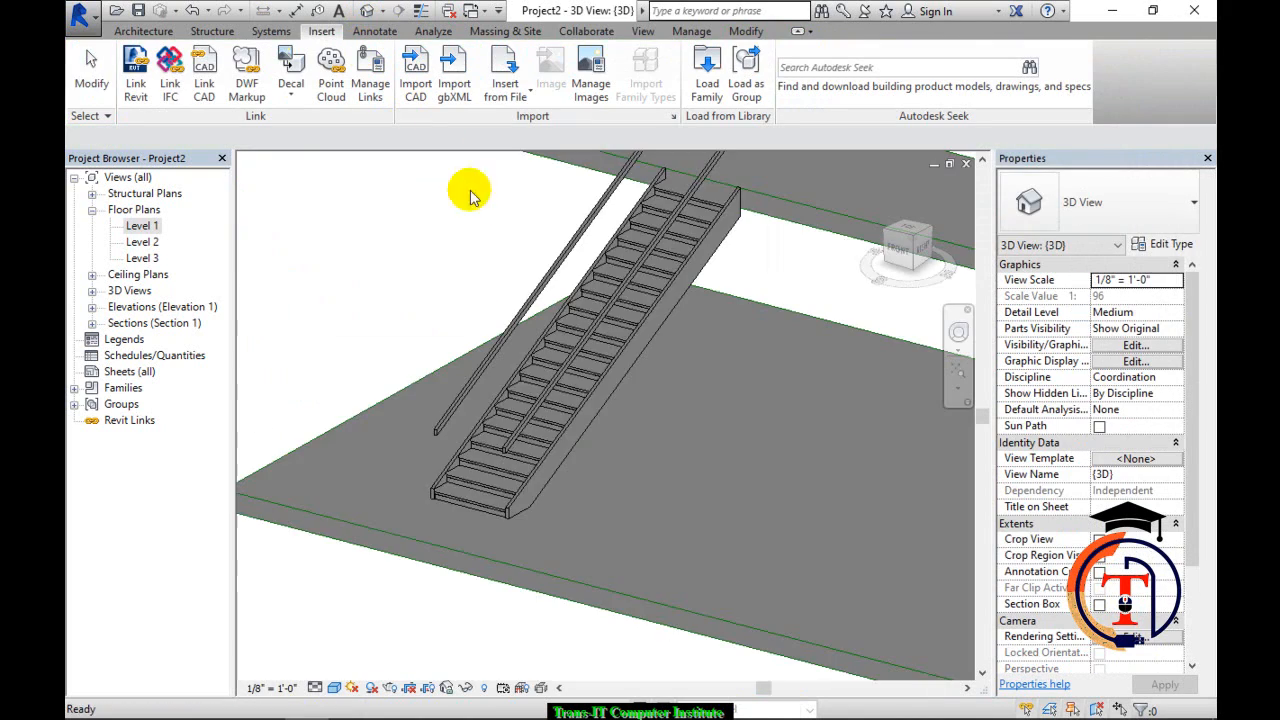
{"action": "scroll", "coordinate": [537, 408], "scroll_direction": "up", "scroll_amount": 5}
{"action": "scroll", "coordinate": [470, 290], "scroll_direction": "up", "scroll_amount": 3}
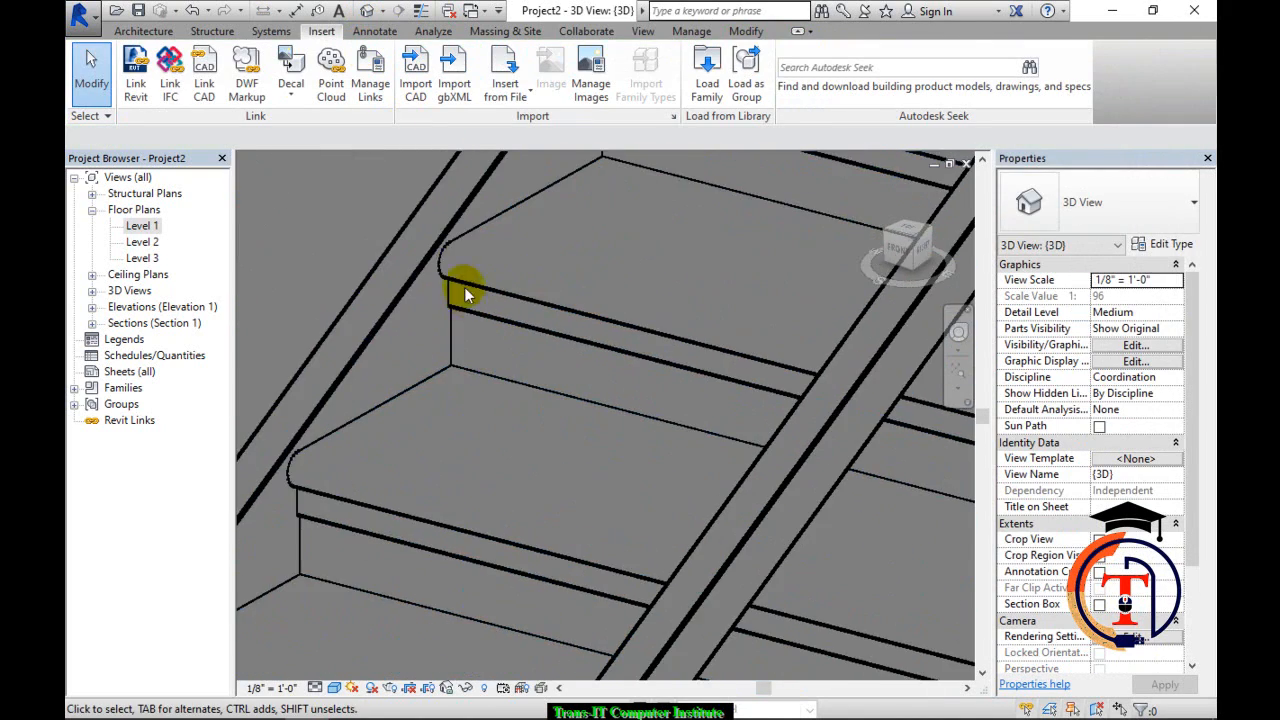
{"action": "scroll", "coordinate": [445, 271], "scroll_direction": "down", "scroll_amount": 6}
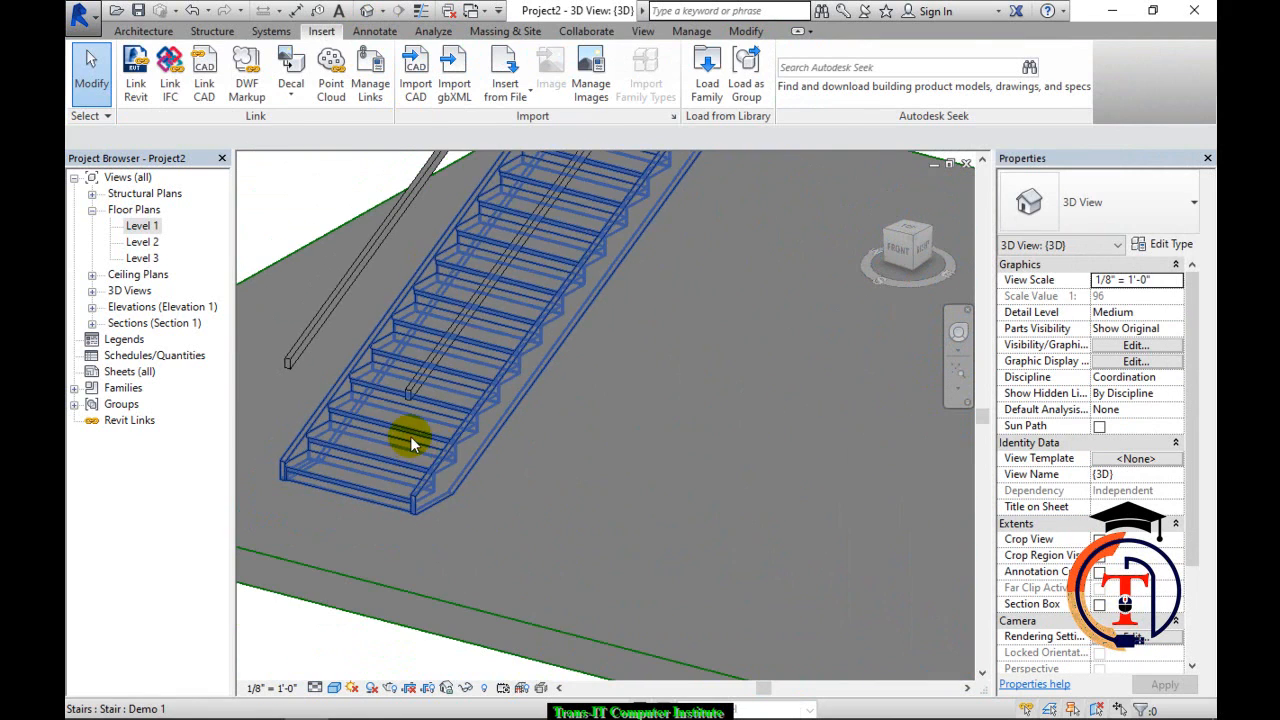
Set the Demo 1 stair type's right stringer to None and apply it to the model.
{"action": "left_click", "coordinate": [410, 436]}
{"action": "left_click", "coordinate": [1148, 244]}
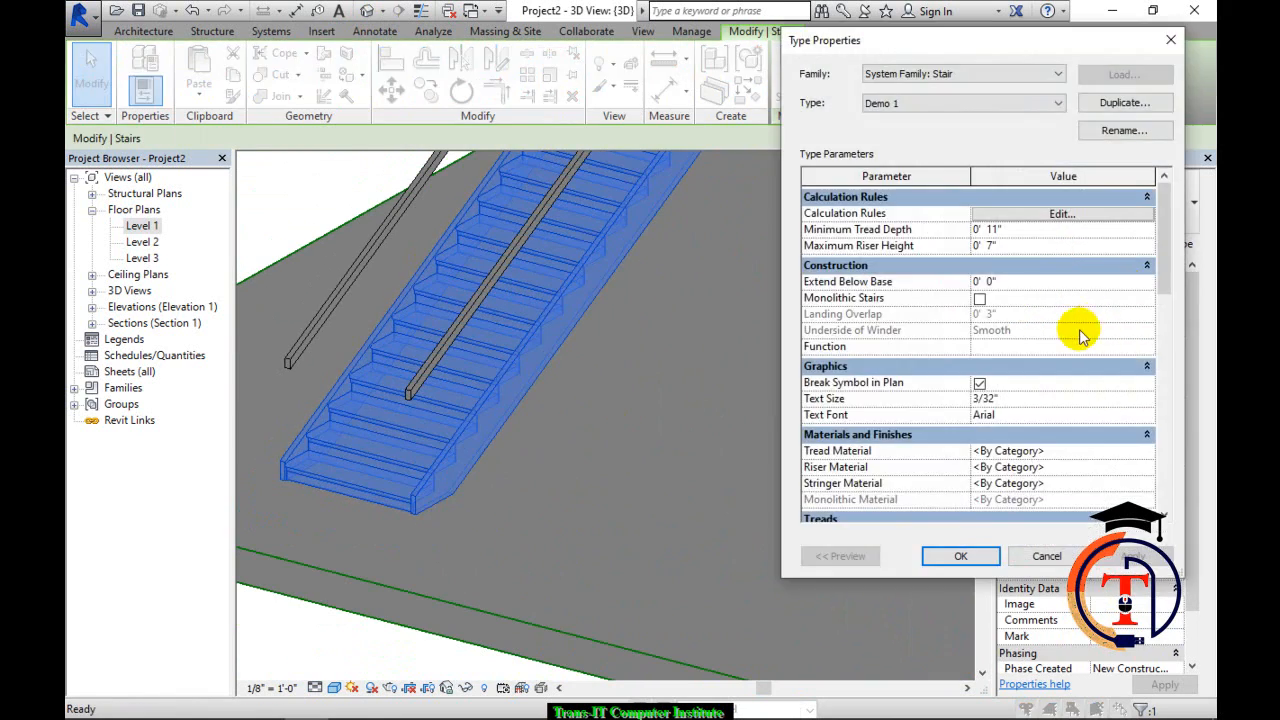
{"action": "left_click_drag", "start_coordinate": [1167, 247], "coordinate": [1161, 363]}
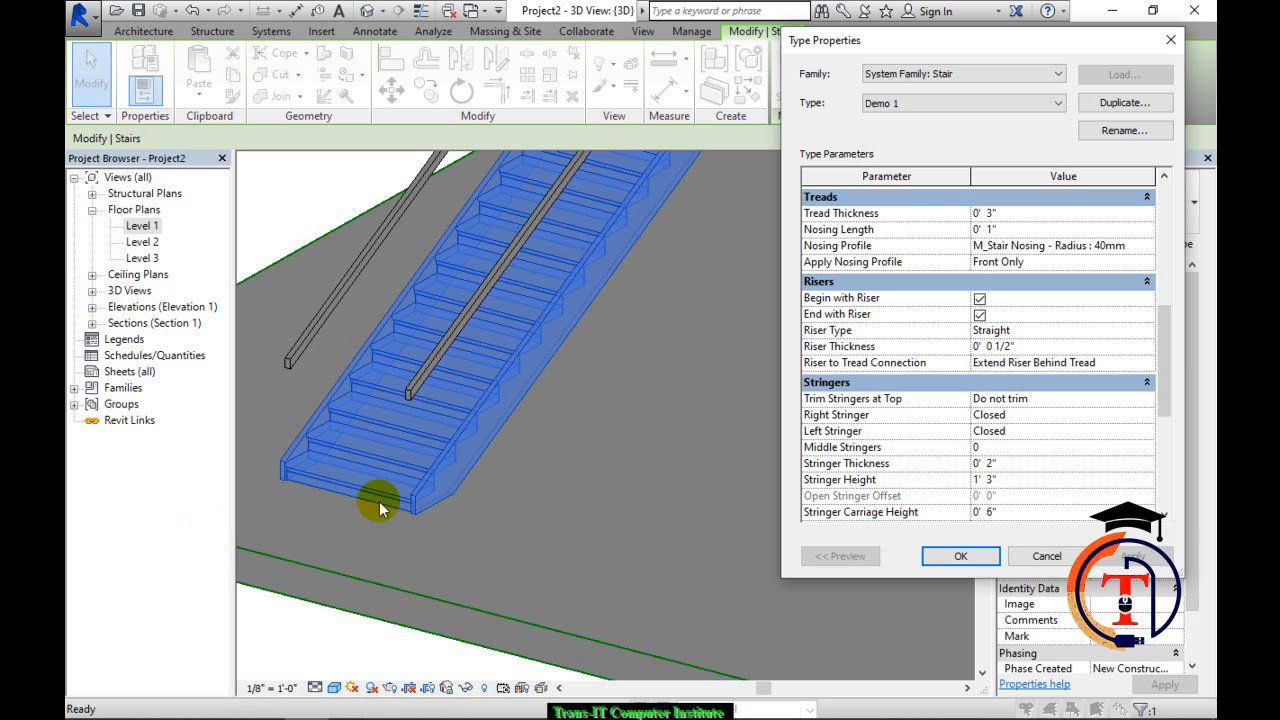
{"action": "left_click", "coordinate": [1010, 415]}
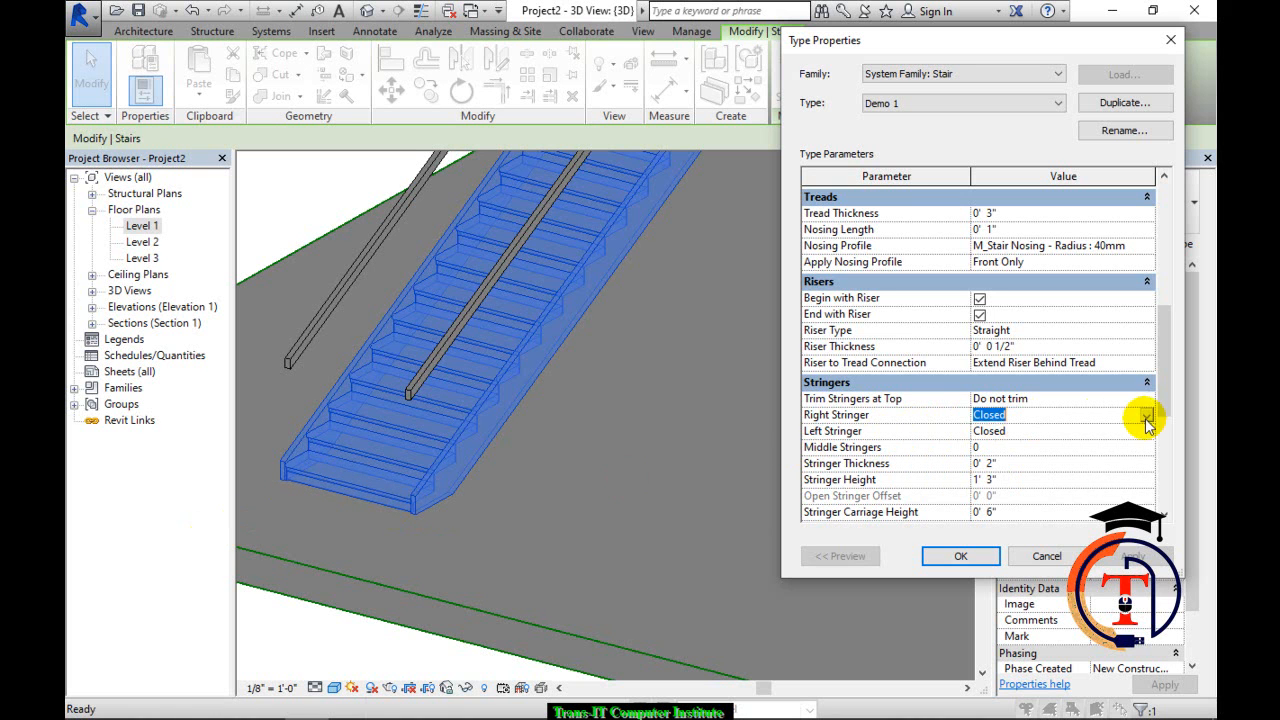
{"action": "left_click", "coordinate": [1146, 415]}
{"action": "left_click", "coordinate": [985, 431]}
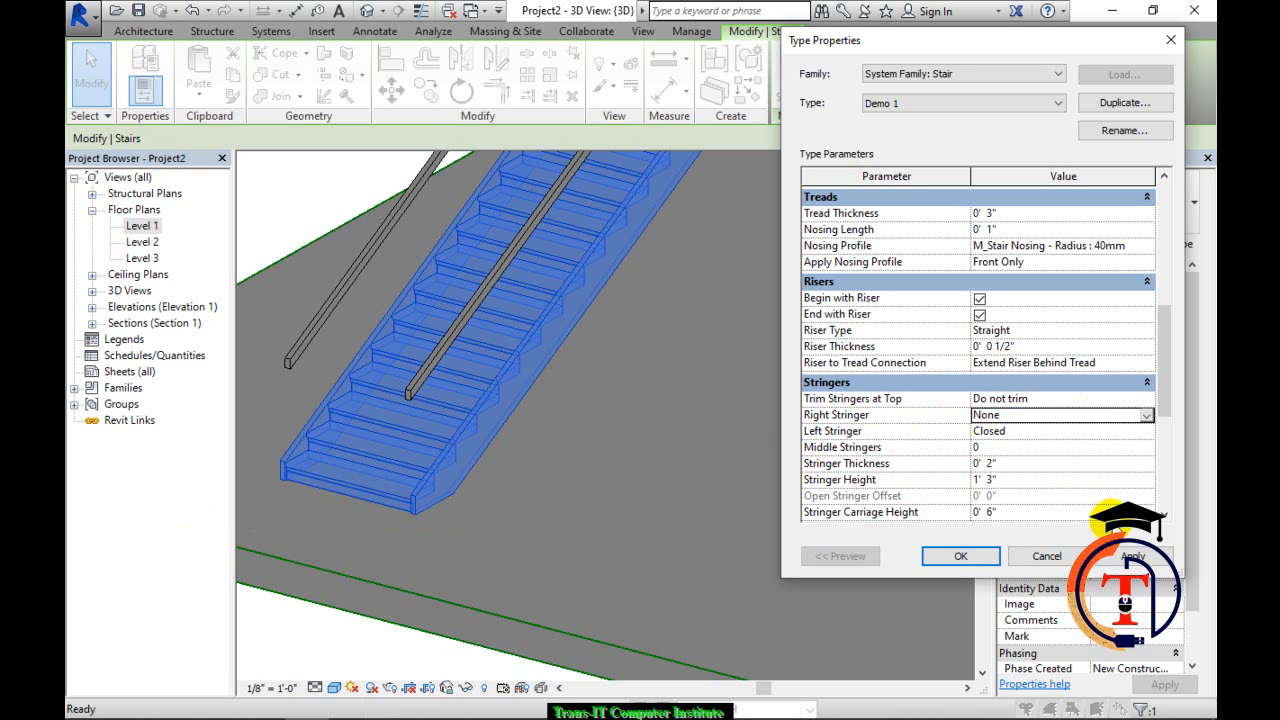
{"action": "left_click", "coordinate": [1132, 557]}
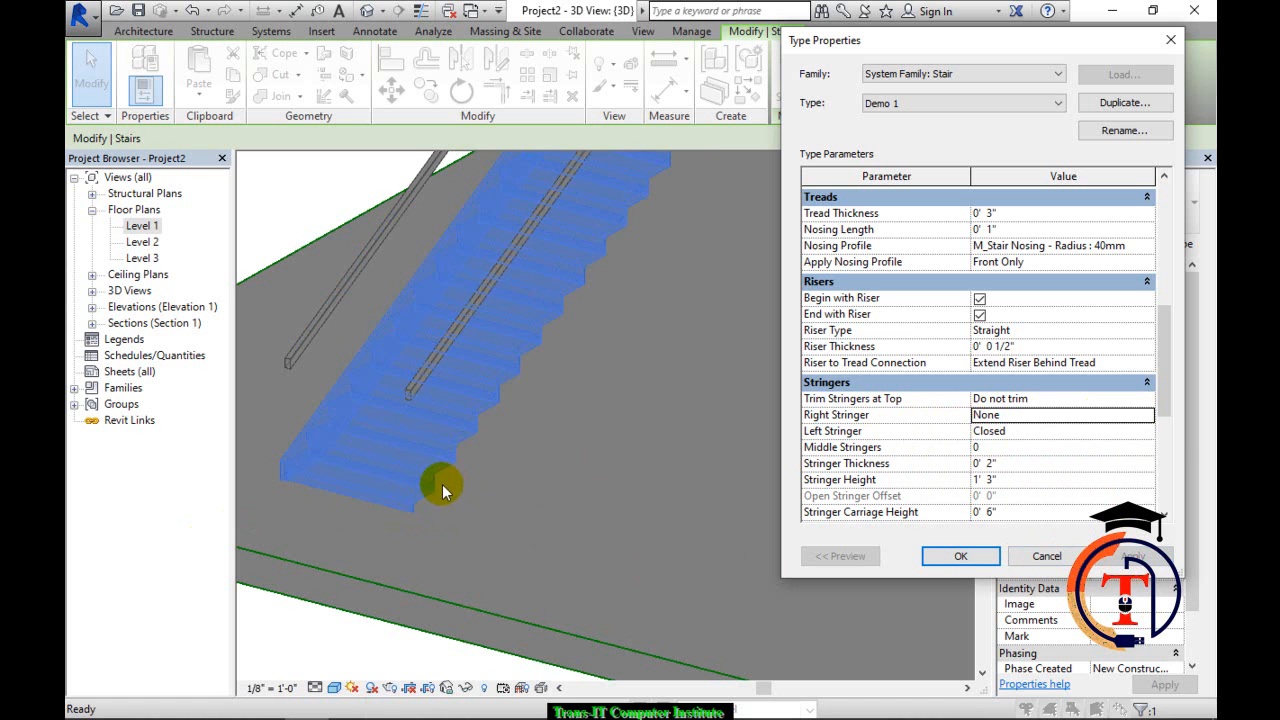
Set the left stringer to None as well and apply the change.
{"action": "left_click", "coordinate": [1149, 431]}
{"action": "left_click", "coordinate": [1146, 431]}
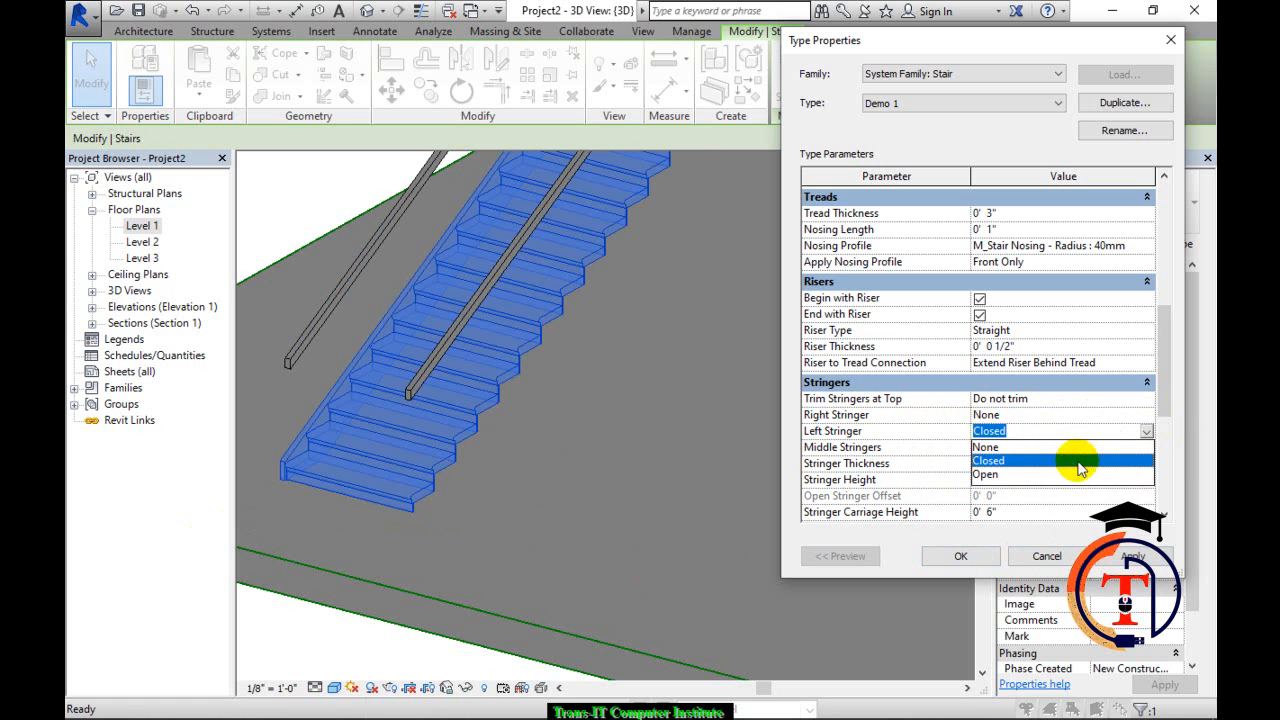
{"action": "left_click", "coordinate": [985, 447]}
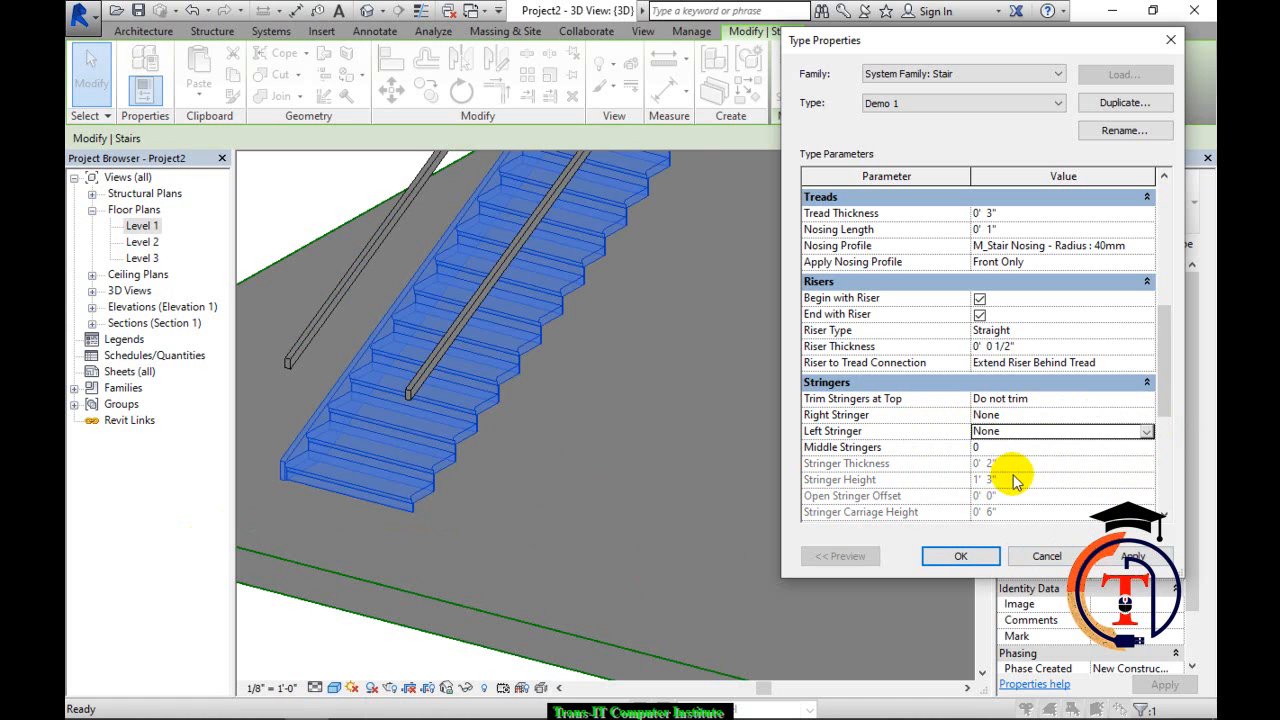
{"action": "left_click", "coordinate": [1132, 557]}
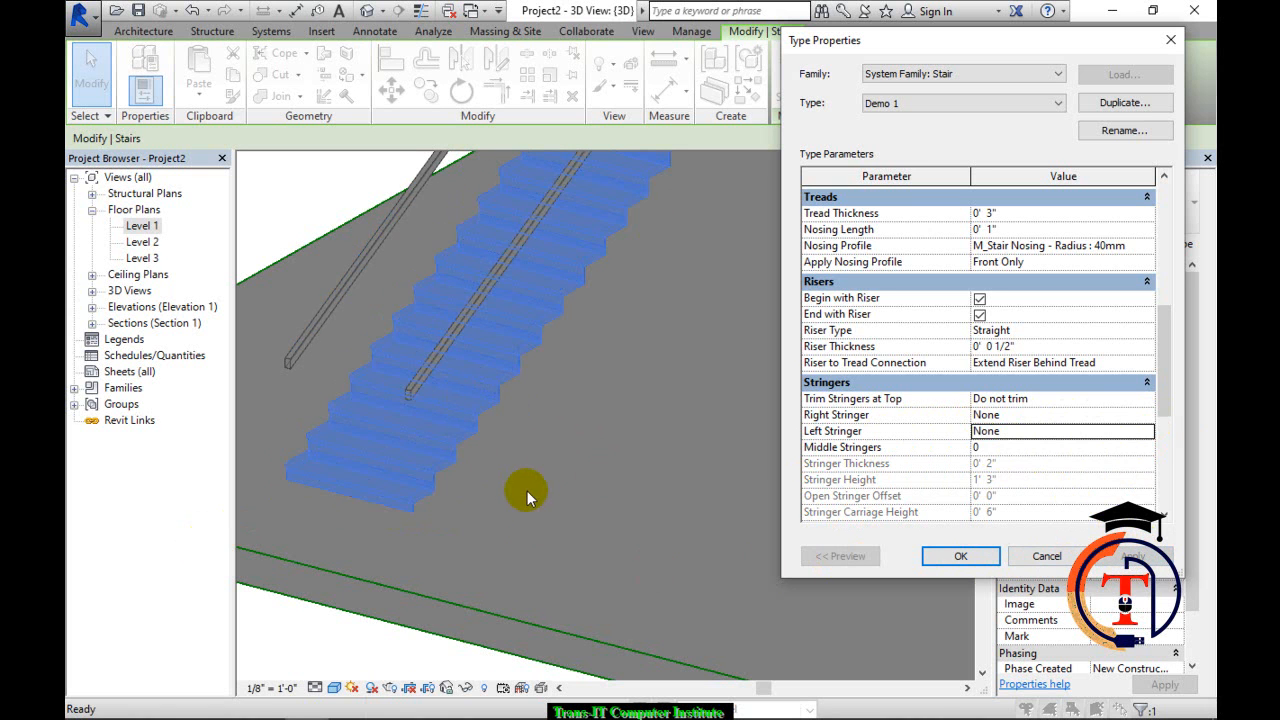
Set the stair's riser type to None and apply it.
{"action": "left_click_drag", "start_coordinate": [1162, 360], "coordinate": [1162, 350]}
{"action": "left_click", "coordinate": [1143, 362]}
{"action": "left_click", "coordinate": [1146, 362]}
{"action": "left_click", "coordinate": [1012, 379]}
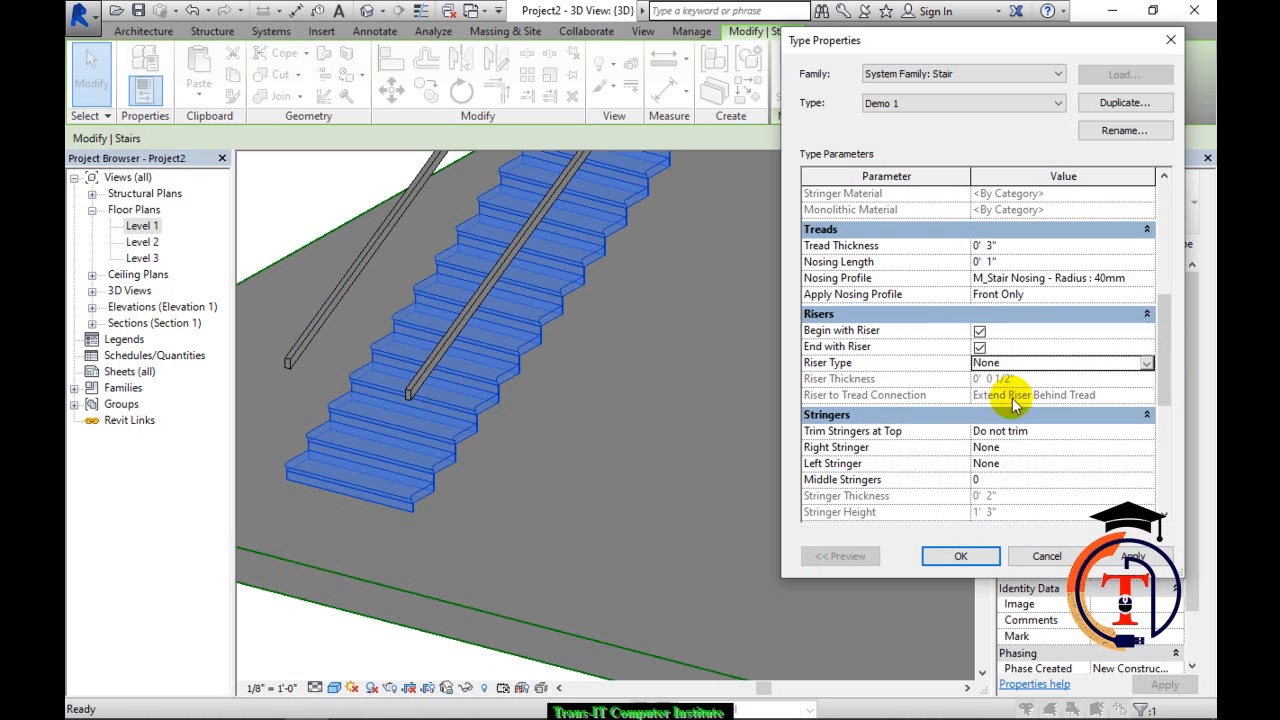
{"action": "left_click", "coordinate": [1133, 556]}
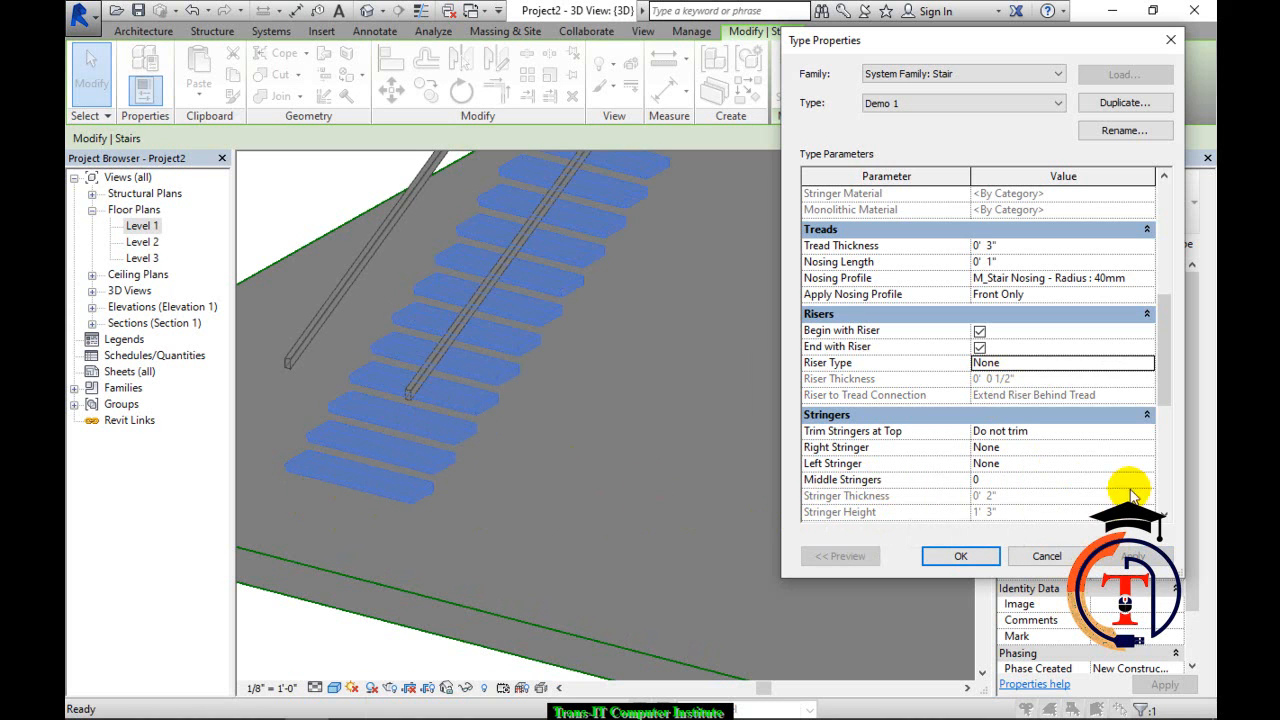
Give the stair 1 middle stringer, accept the type properties, and deselect the stair.
{"action": "left_click", "coordinate": [1060, 480]}
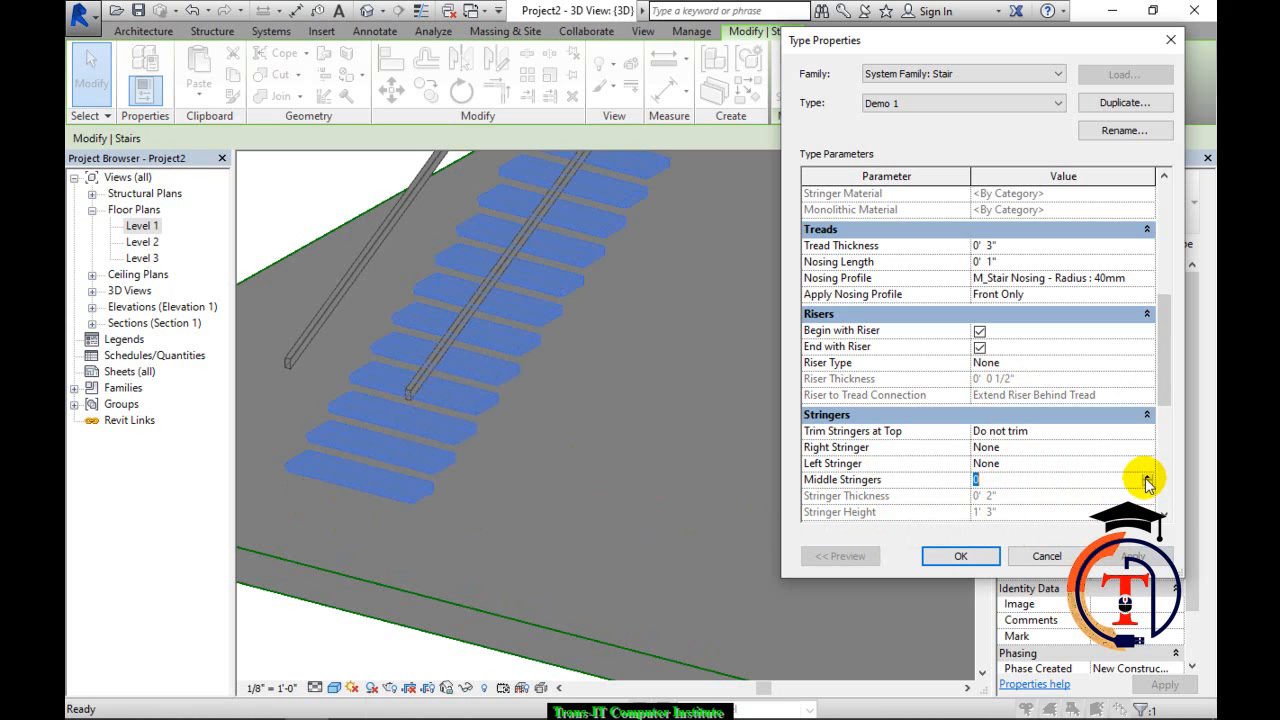
{"action": "left_click", "coordinate": [1133, 556]}
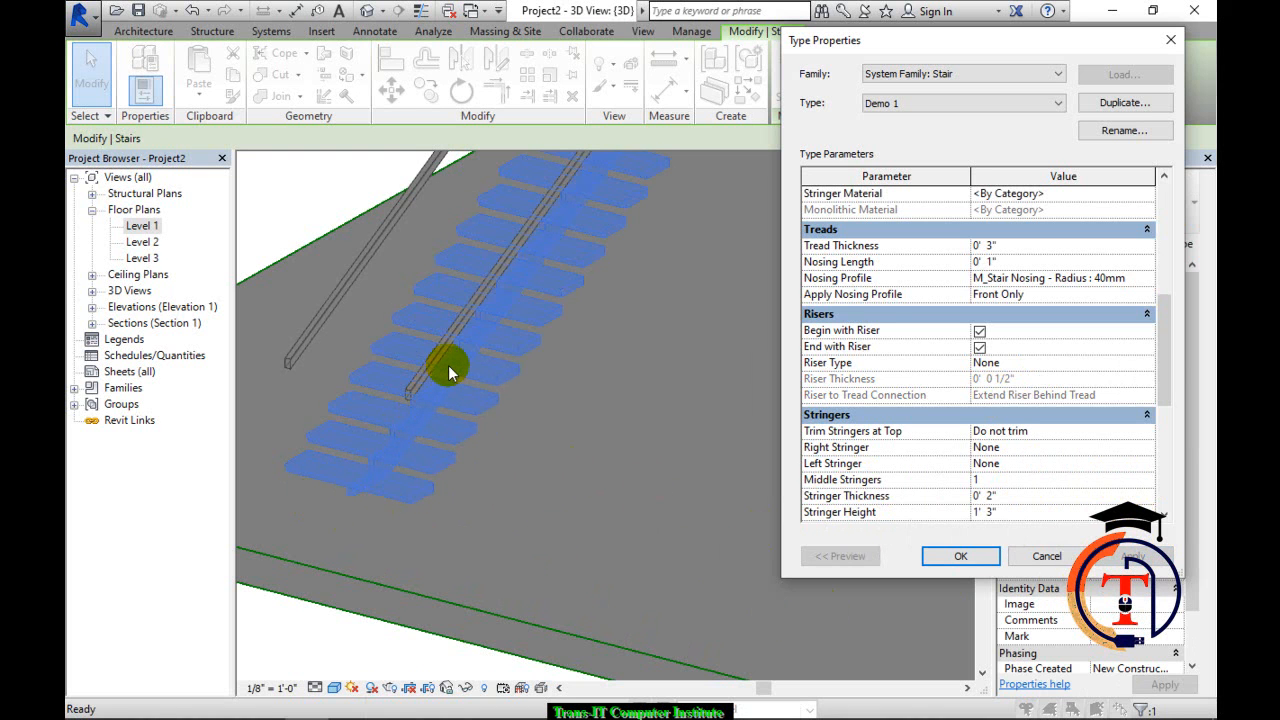
{"action": "left_click", "coordinate": [958, 558]}
{"action": "left_click", "coordinate": [613, 486]}
Apply the stair type's nosing profile to Front, Left and Right of the treads, then deselect the stair.
{"action": "scroll", "coordinate": [500, 460], "scroll_direction": "up", "scroll_amount": 5}
{"action": "scroll", "coordinate": [600, 440], "scroll_direction": "down", "scroll_amount": 6}
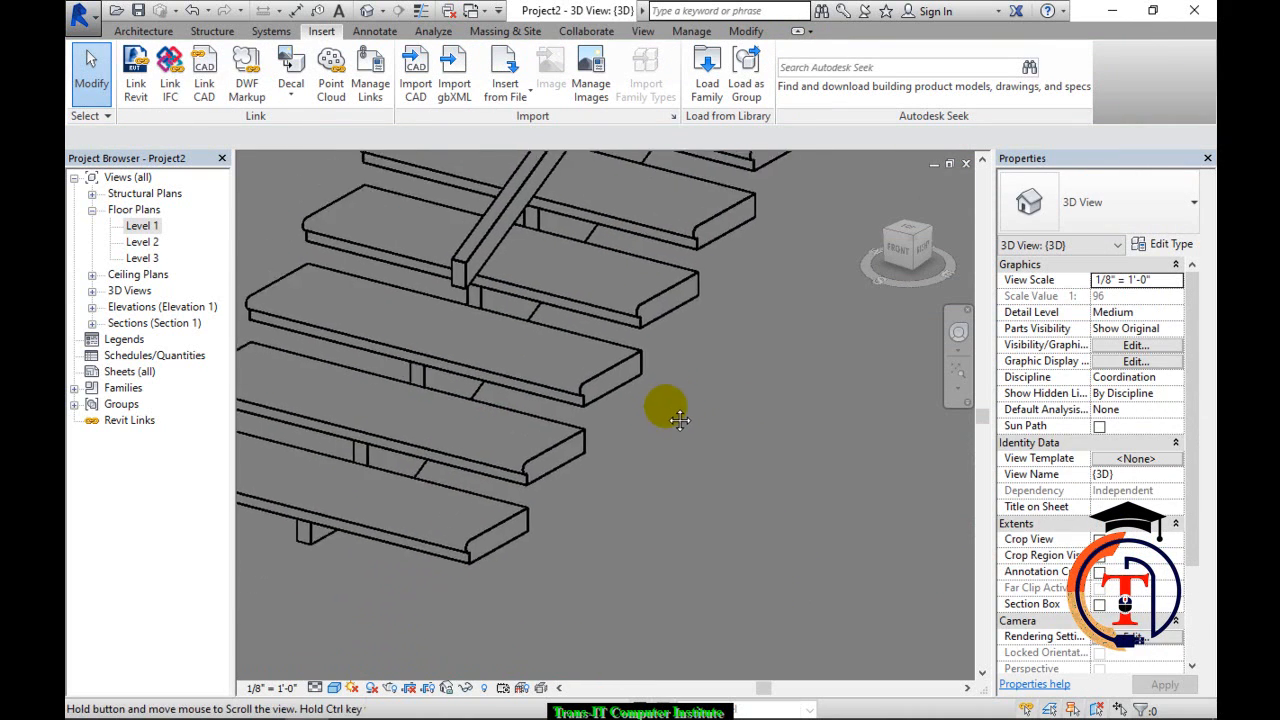
{"action": "middle_click_drag", "start_coordinate": [513, 707], "coordinate": [566, 491]}
{"action": "scroll", "coordinate": [455, 505], "scroll_direction": "up", "scroll_amount": 6}
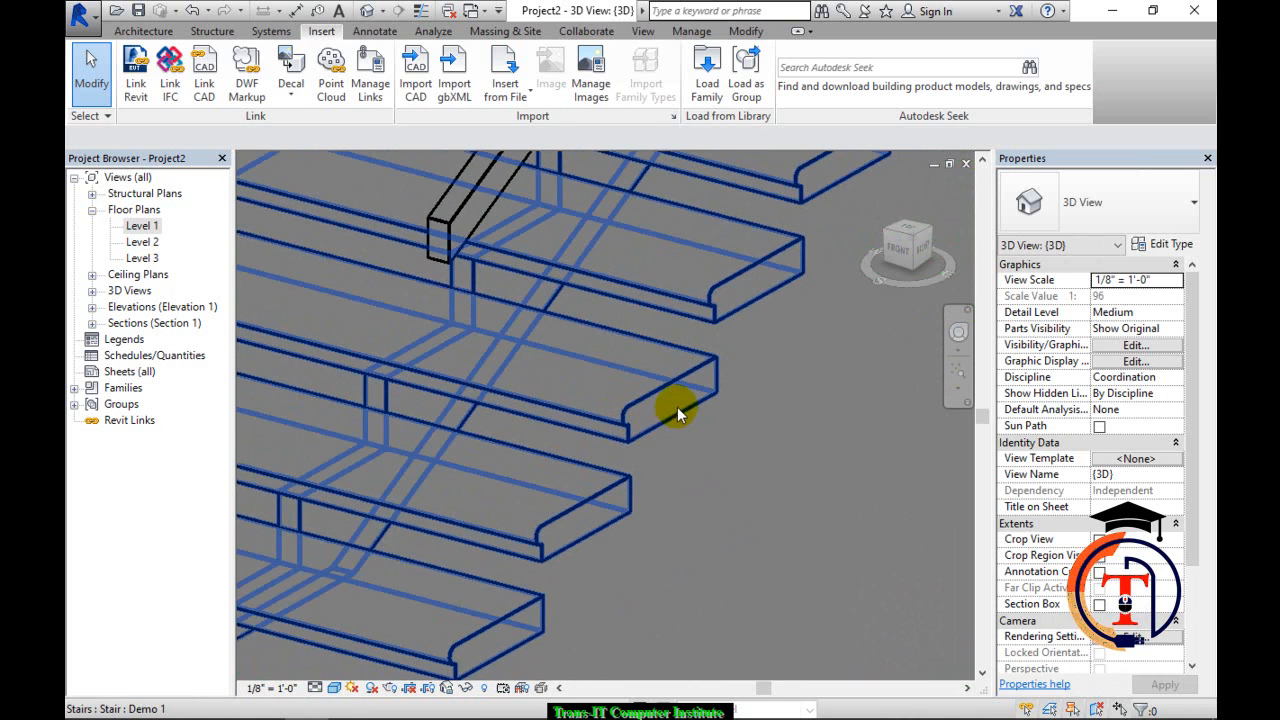
{"action": "left_click", "coordinate": [625, 415]}
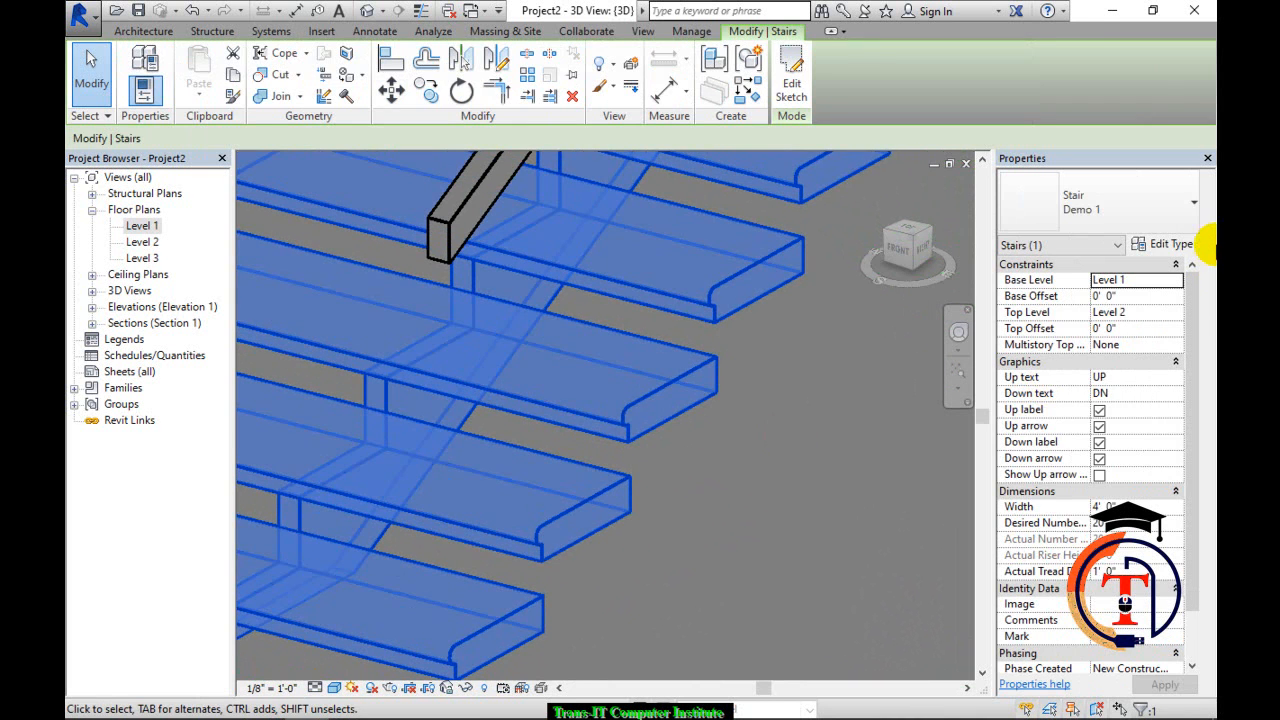
{"action": "left_click", "coordinate": [1167, 248]}
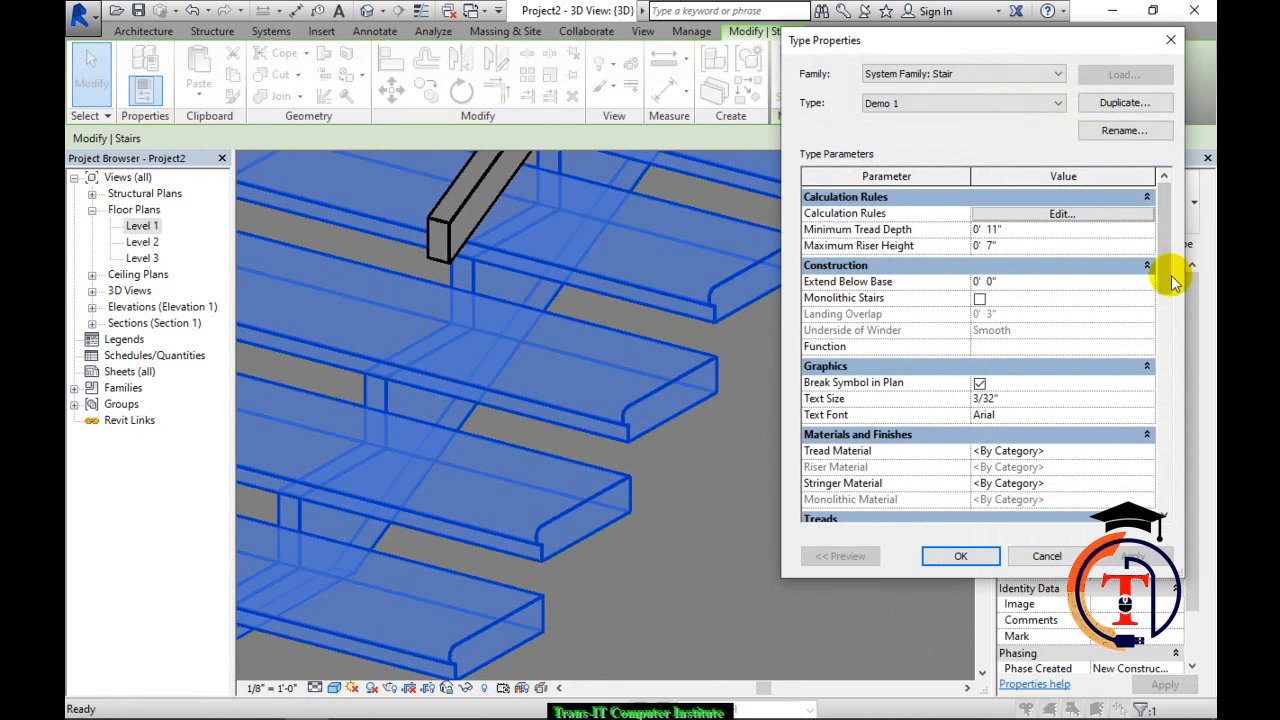
{"action": "left_click_drag", "start_coordinate": [1168, 277], "coordinate": [1168, 357]}
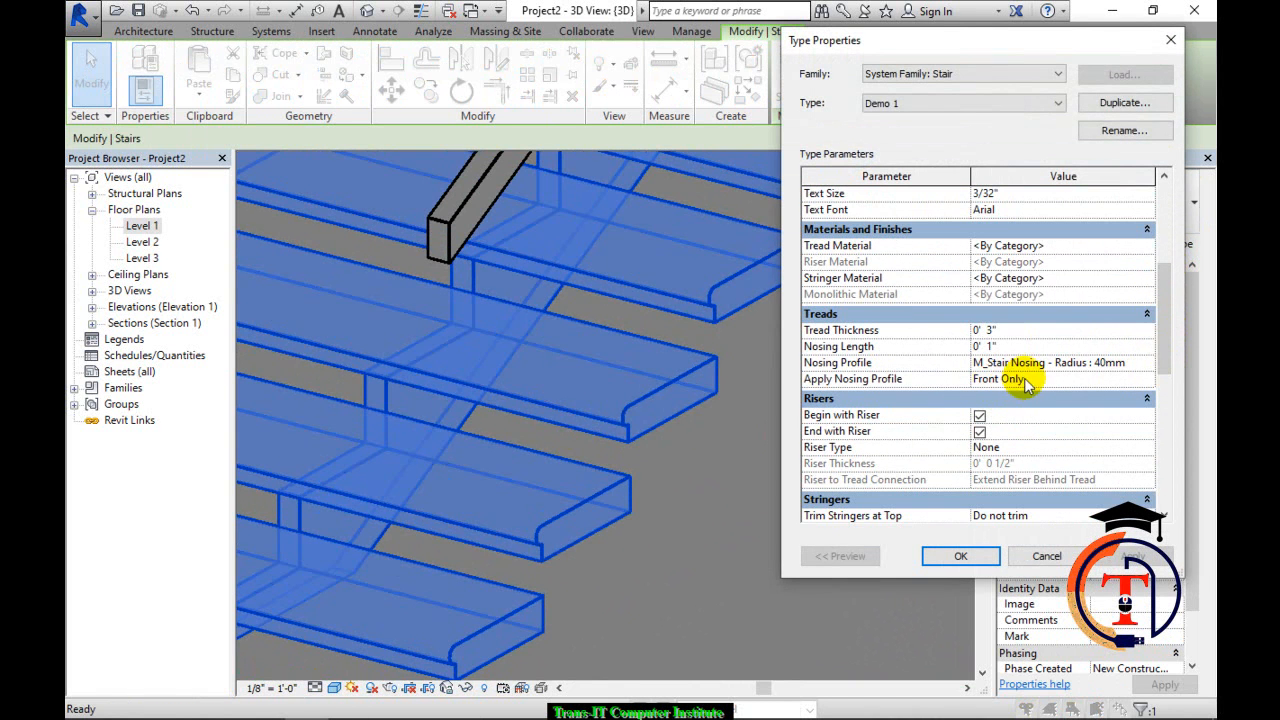
{"action": "left_click", "coordinate": [1065, 380]}
{"action": "left_click", "coordinate": [1145, 381]}
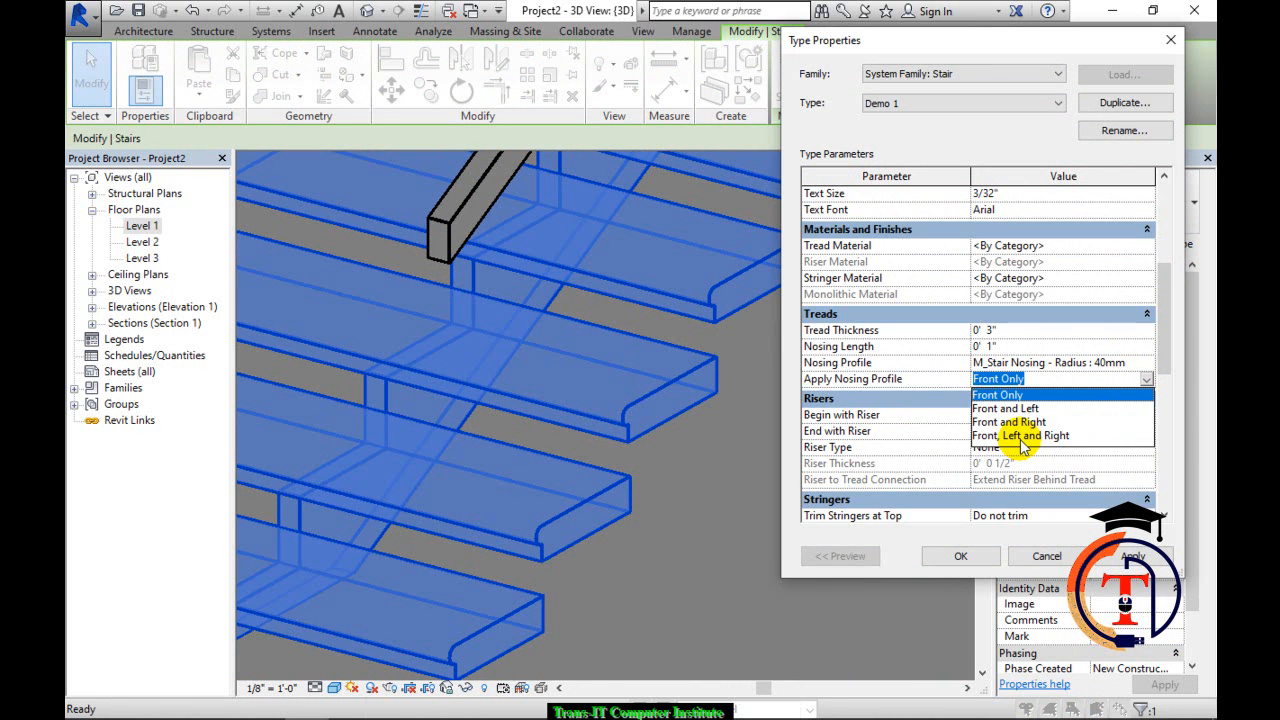
{"action": "left_click", "coordinate": [1021, 437]}
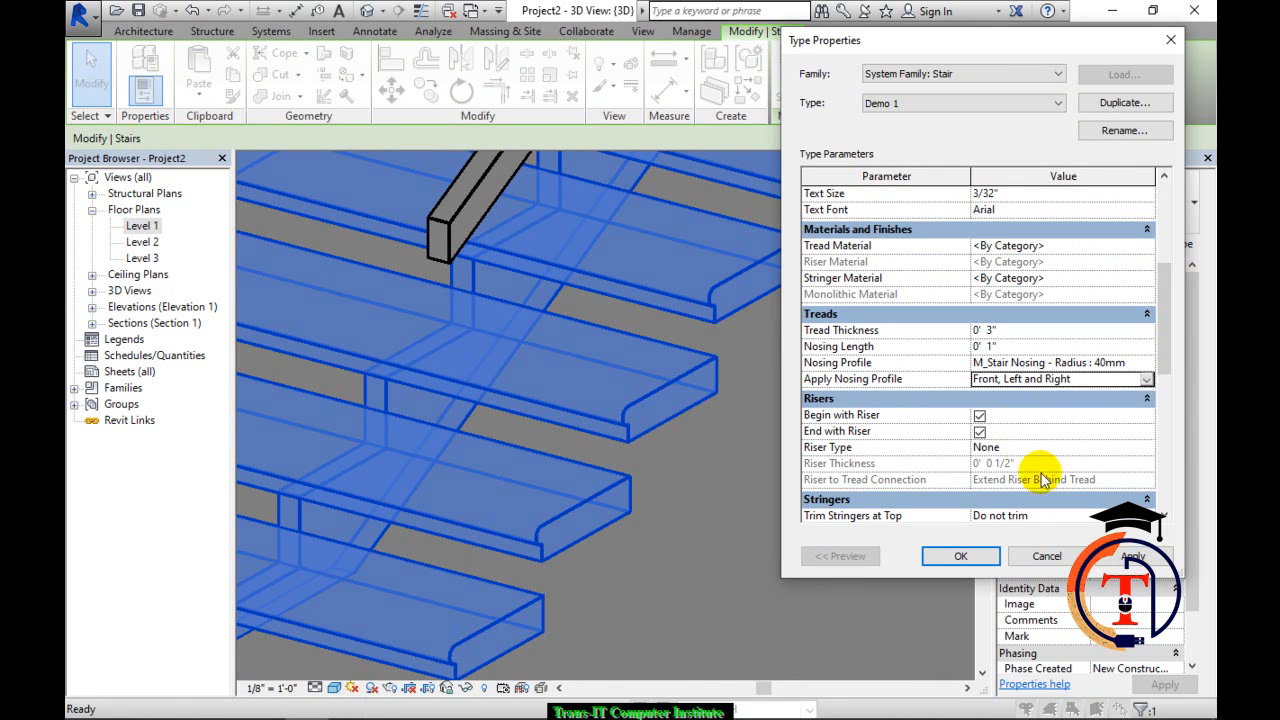
{"action": "left_click", "coordinate": [1133, 558]}
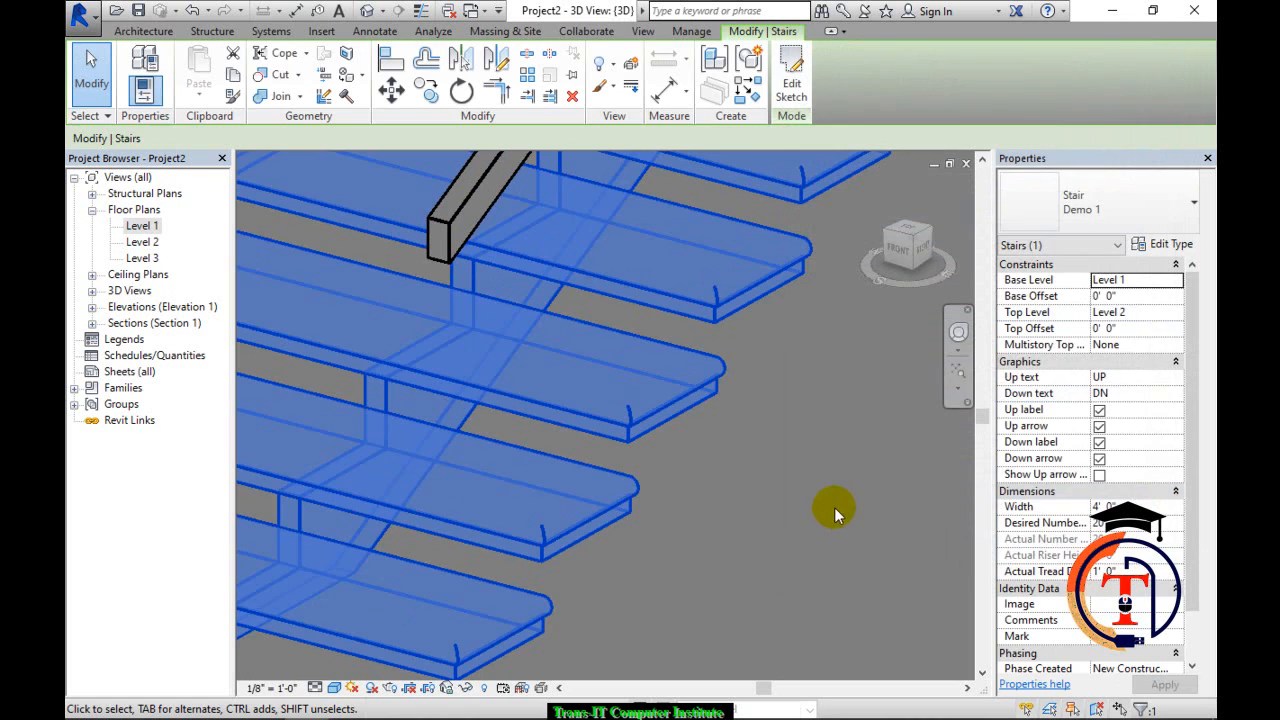
{"action": "left_click", "coordinate": [834, 507]}
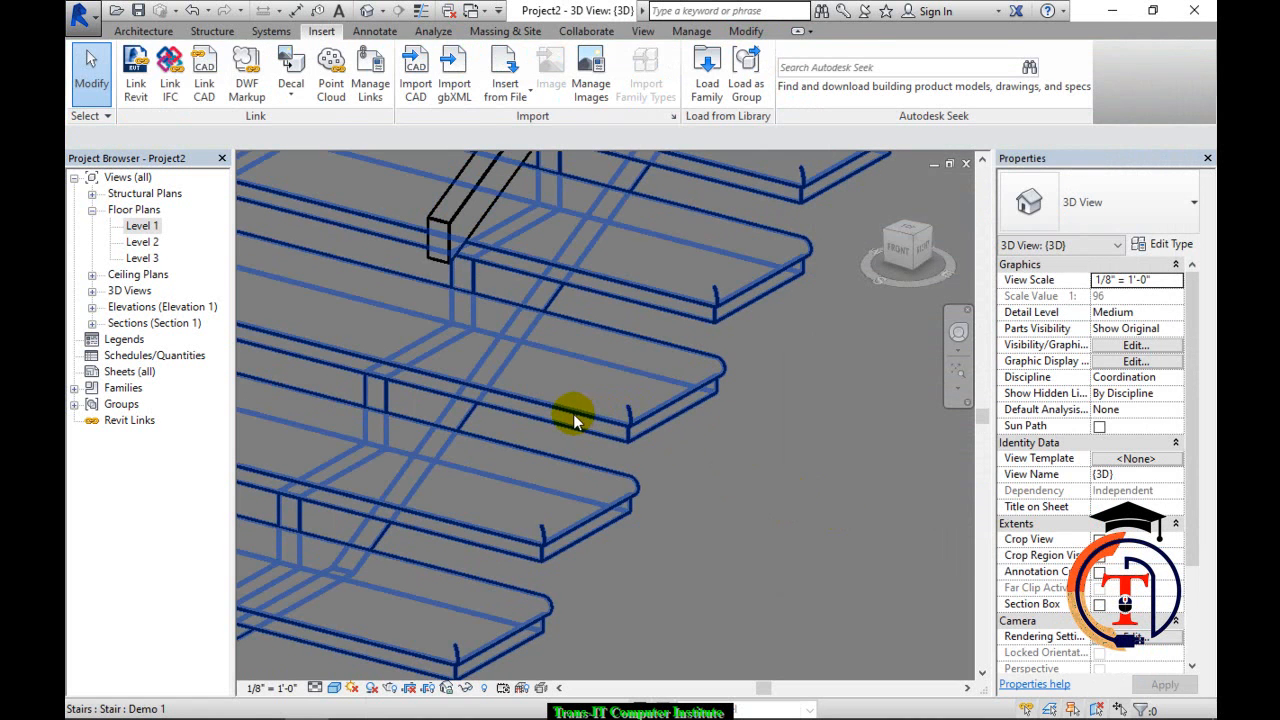
Set the stair type's nosing profile to Default and its nosing length to 0' 0", and apply both.
{"action": "middle_click_drag", "start_coordinate": [576, 420], "coordinate": [657, 491], "text": "shift"}
{"action": "left_click", "coordinate": [656, 448]}
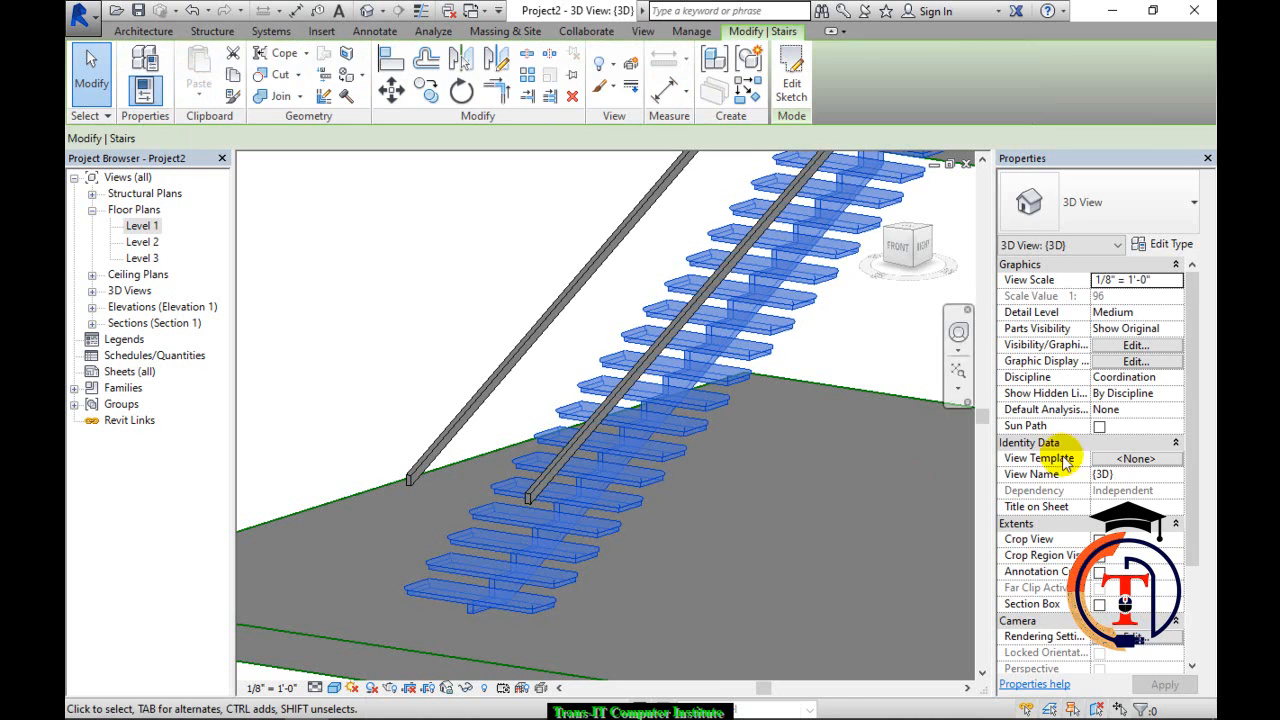
{"action": "left_click", "coordinate": [1160, 245]}
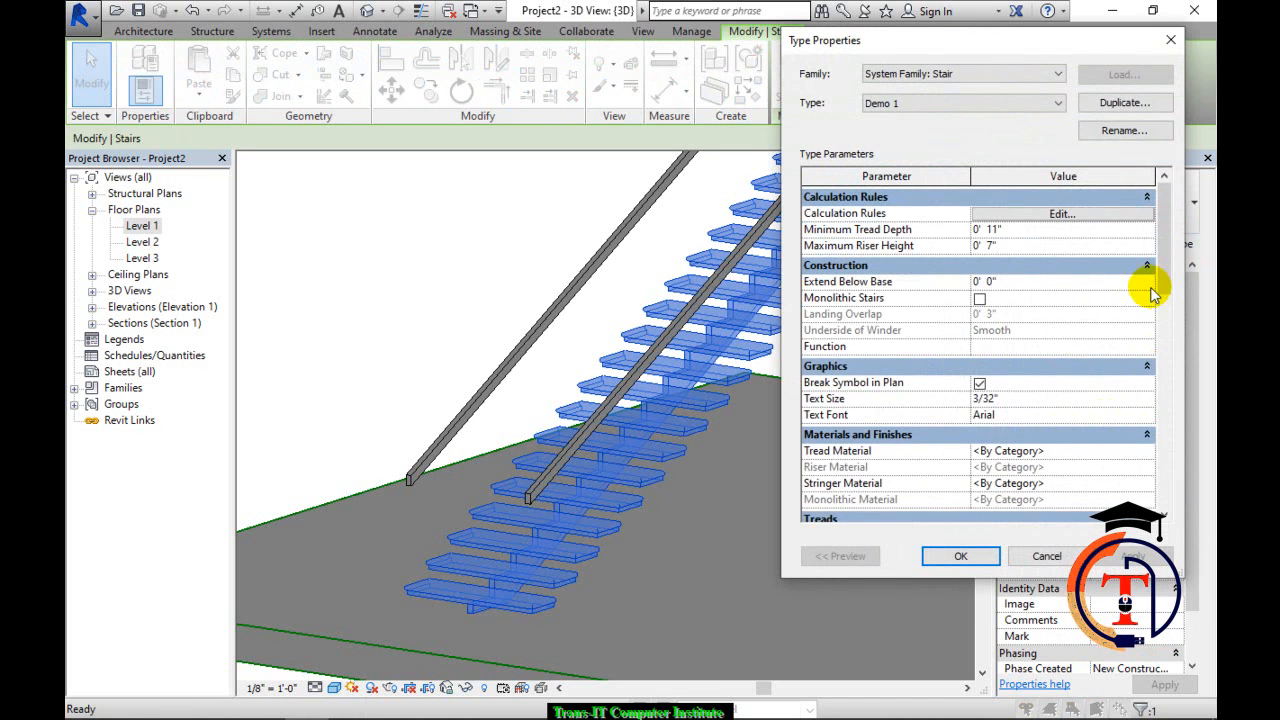
{"action": "left_click_drag", "start_coordinate": [1162, 251], "coordinate": [1172, 347]}
{"action": "left_click", "coordinate": [1135, 332]}
{"action": "left_click", "coordinate": [1146, 330]}
{"action": "left_click", "coordinate": [975, 347]}
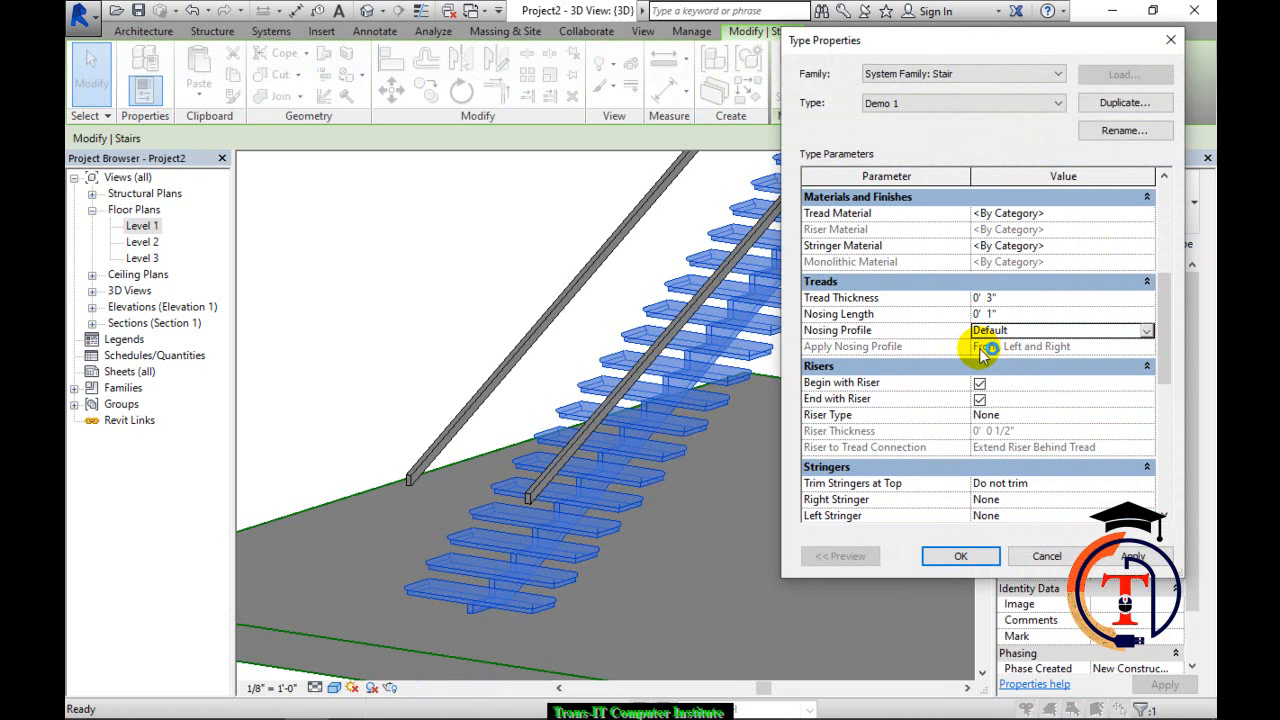
{"action": "left_click", "coordinate": [1031, 318]}
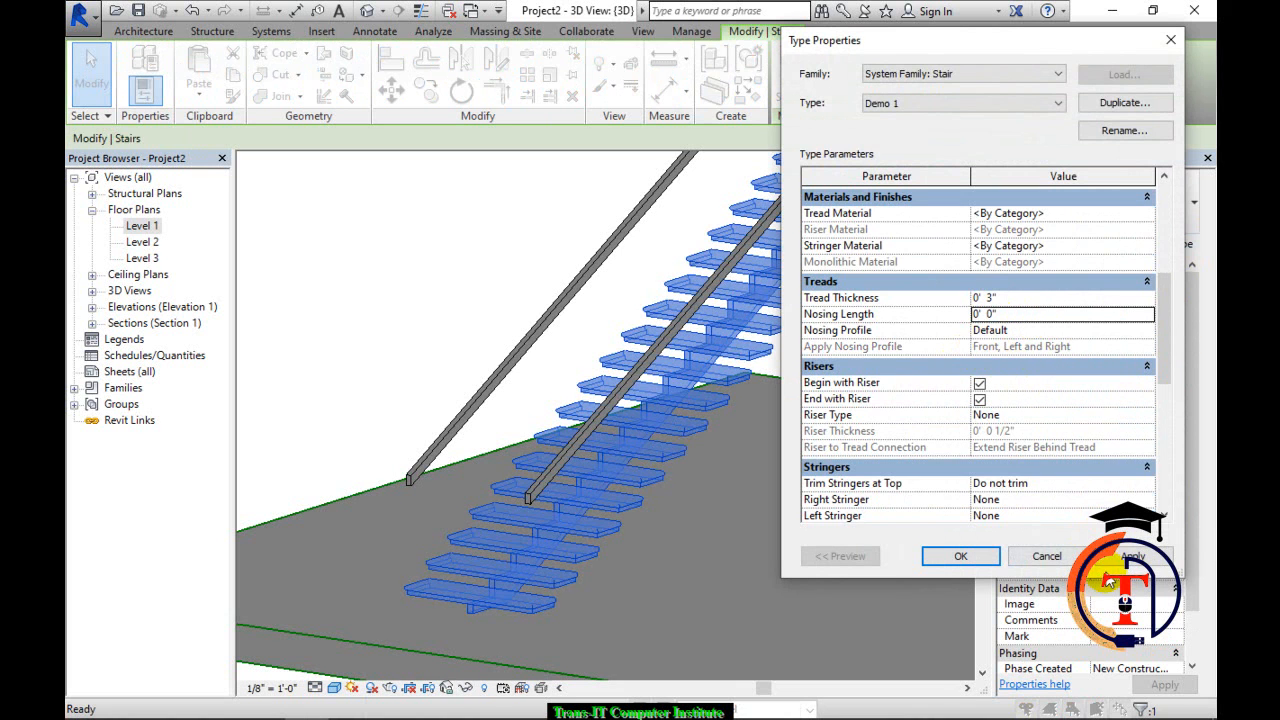
{"action": "left_click", "coordinate": [1135, 556]}
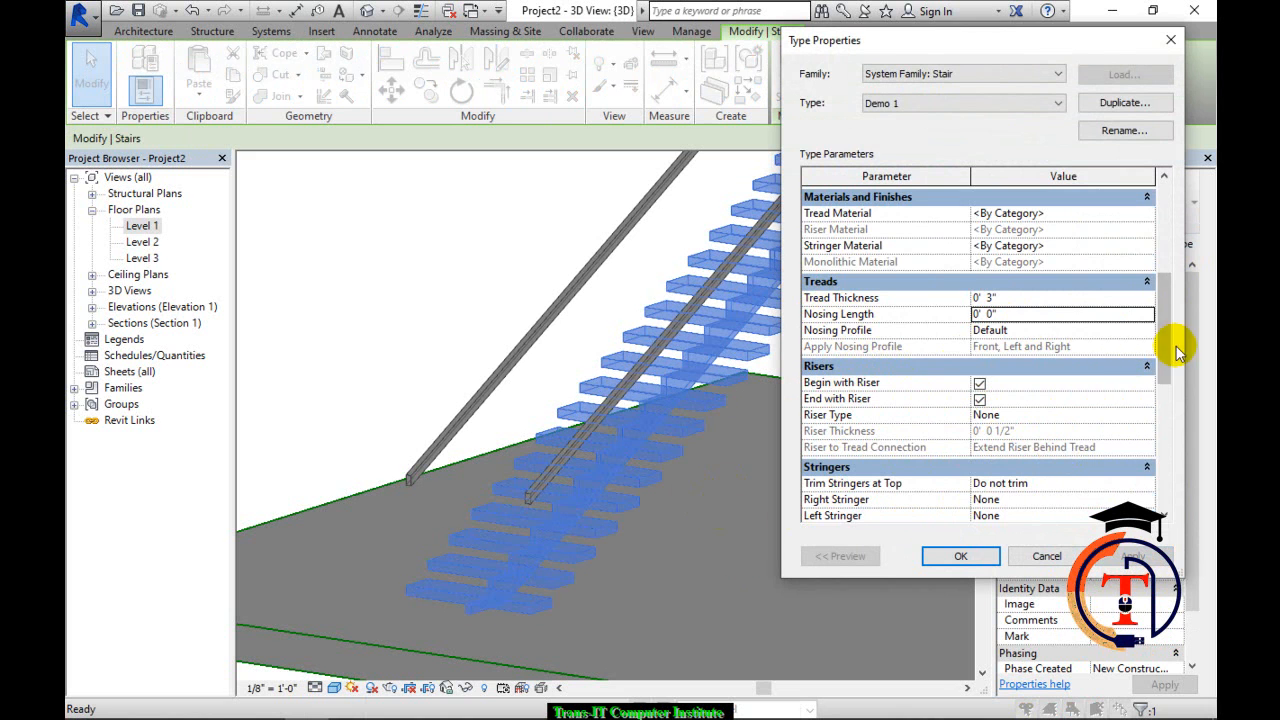
Set the stair's riser type to Straight, apply it, and accept the type properties.
{"action": "scroll", "coordinate": [1170, 347], "scroll_direction": "down", "scroll_amount": 1}
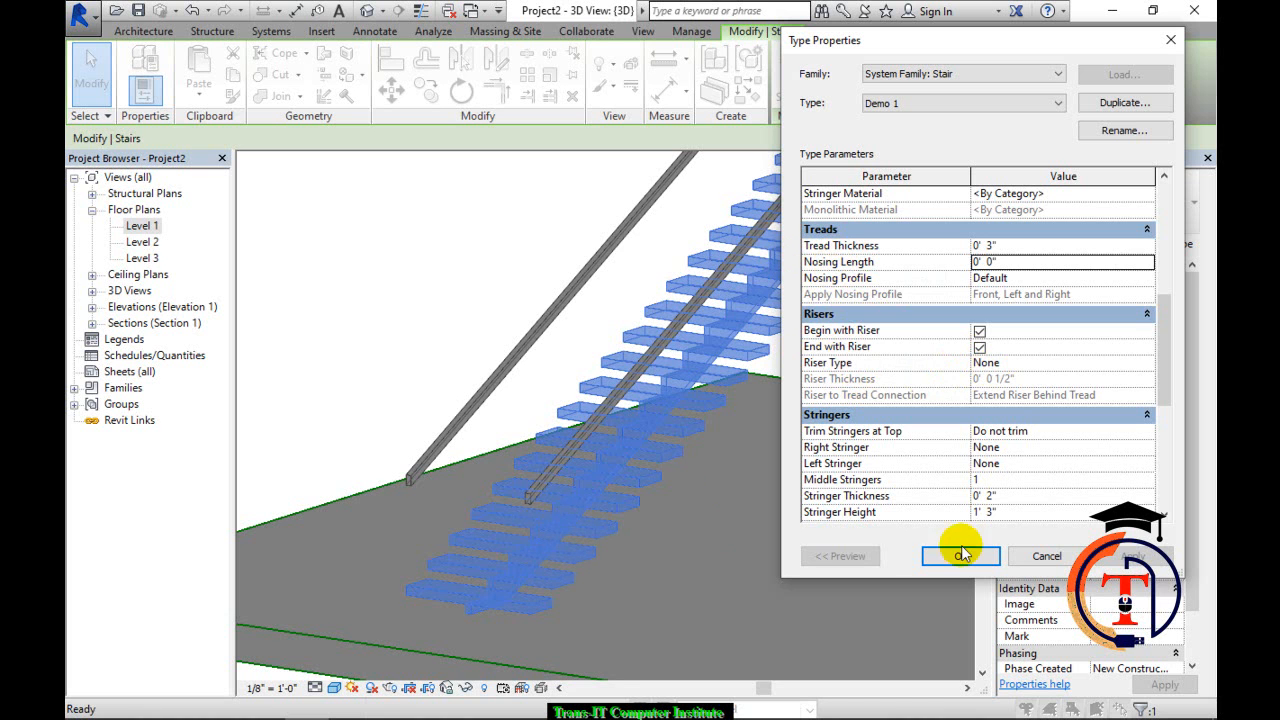
{"action": "left_click", "coordinate": [1138, 448]}
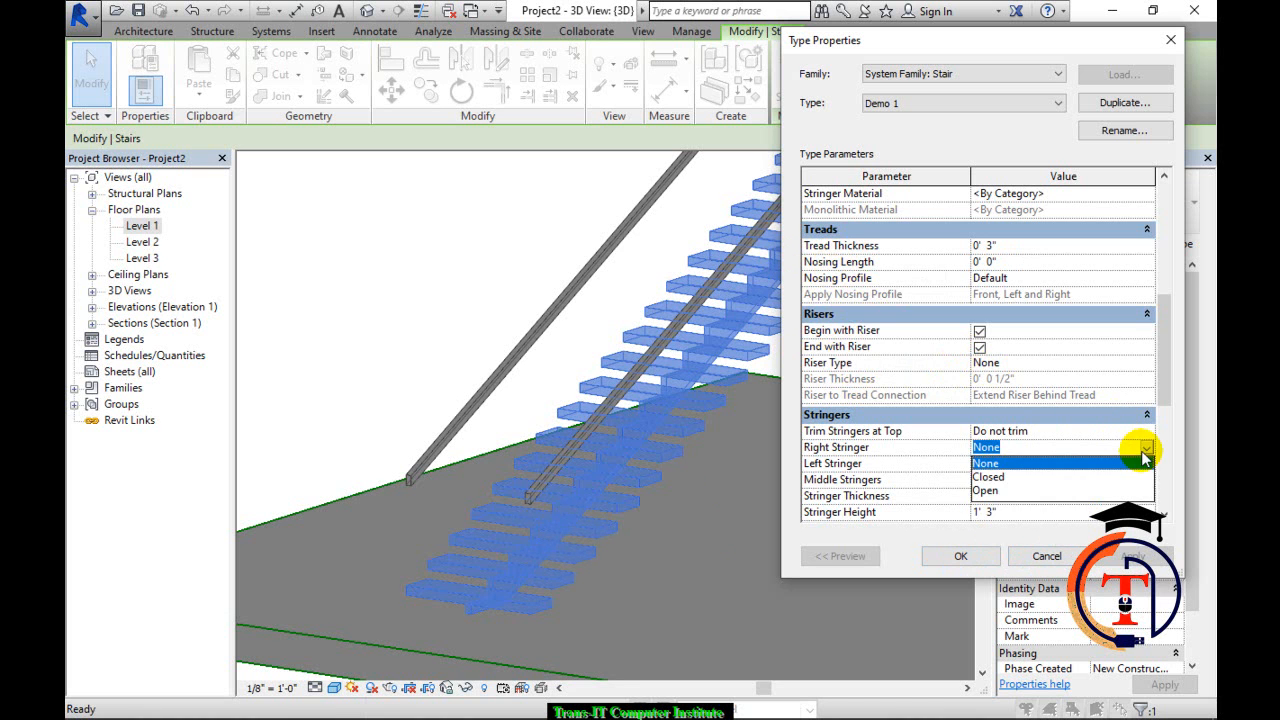
{"action": "left_click", "coordinate": [1062, 366]}
{"action": "left_click", "coordinate": [1063, 365]}
{"action": "left_click", "coordinate": [1145, 364]}
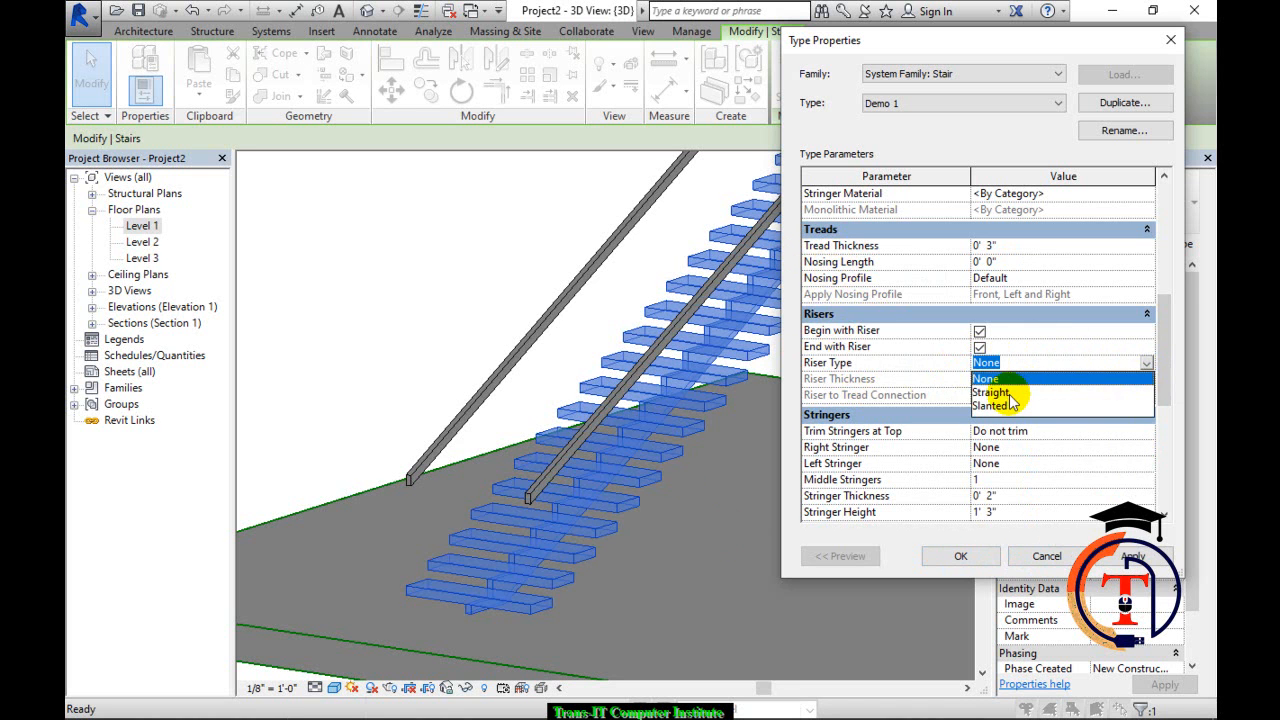
{"action": "left_click", "coordinate": [1040, 394]}
{"action": "left_click", "coordinate": [1130, 556]}
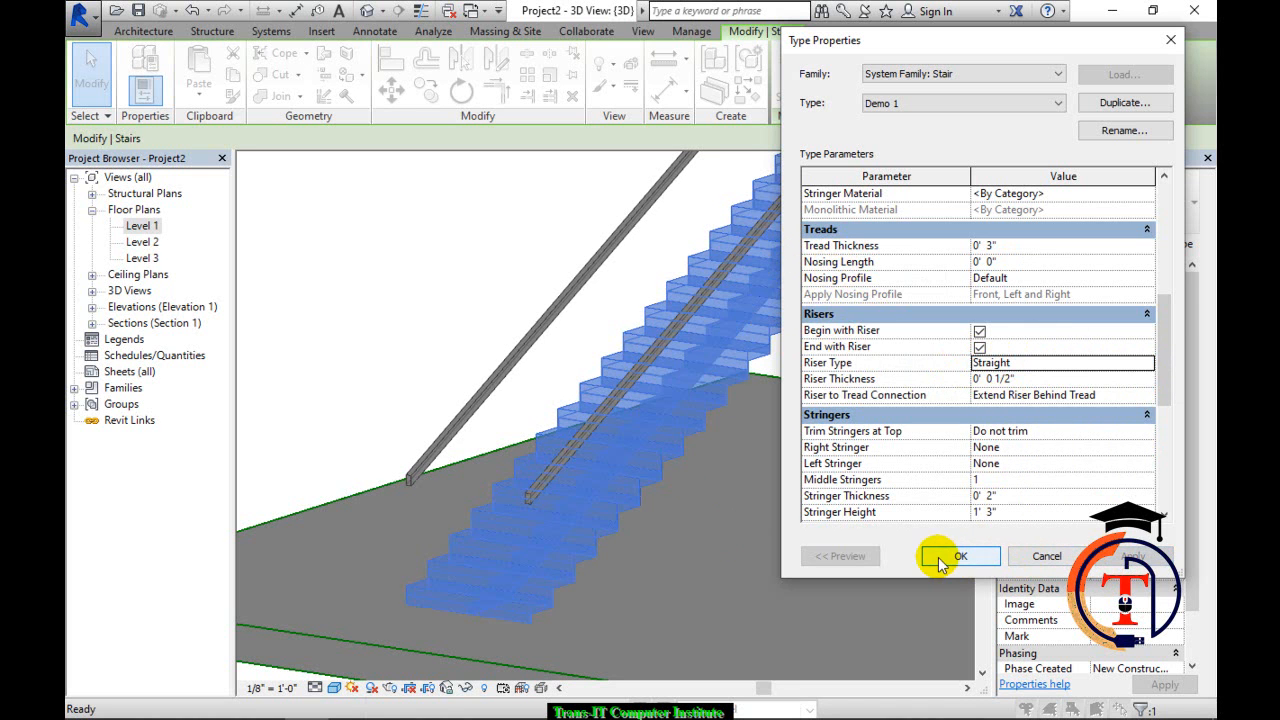
{"action": "left_click", "coordinate": [962, 558]}
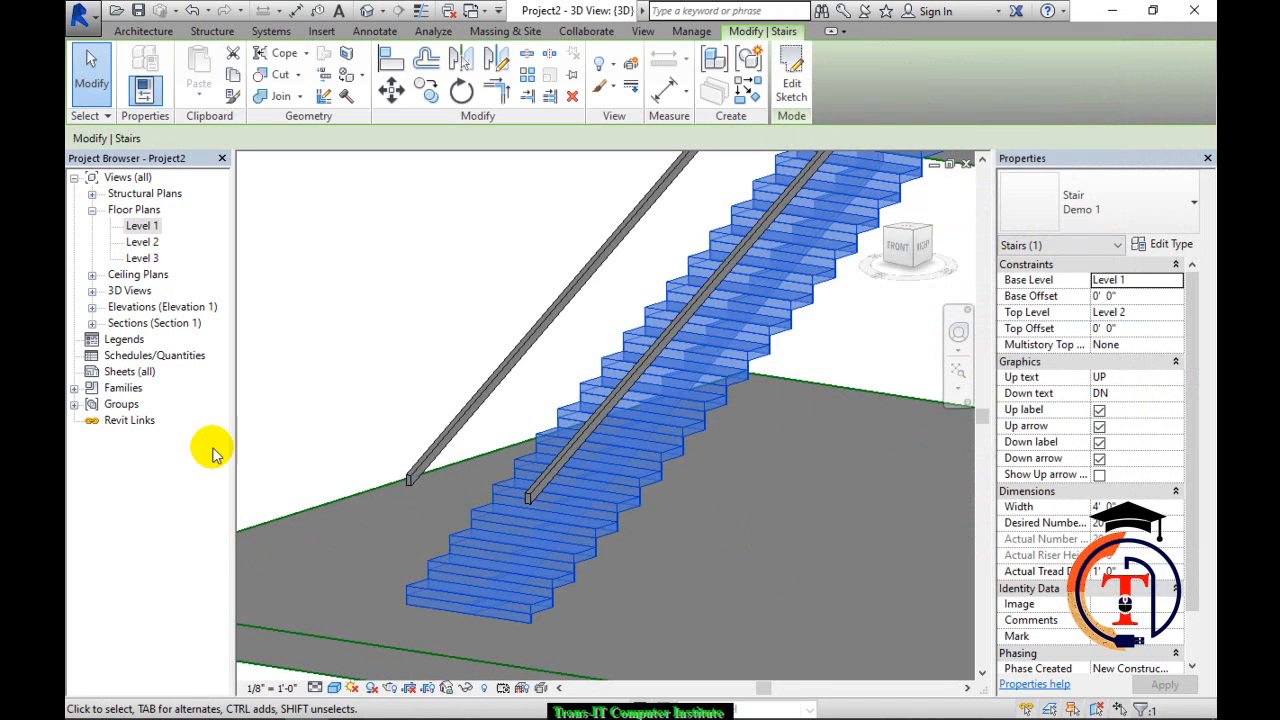
Open the Section 1 view to show the stair's treads and risers in profile.
{"action": "left_click", "coordinate": [91, 323]}
{"action": "double_click", "coordinate": [148, 339]}
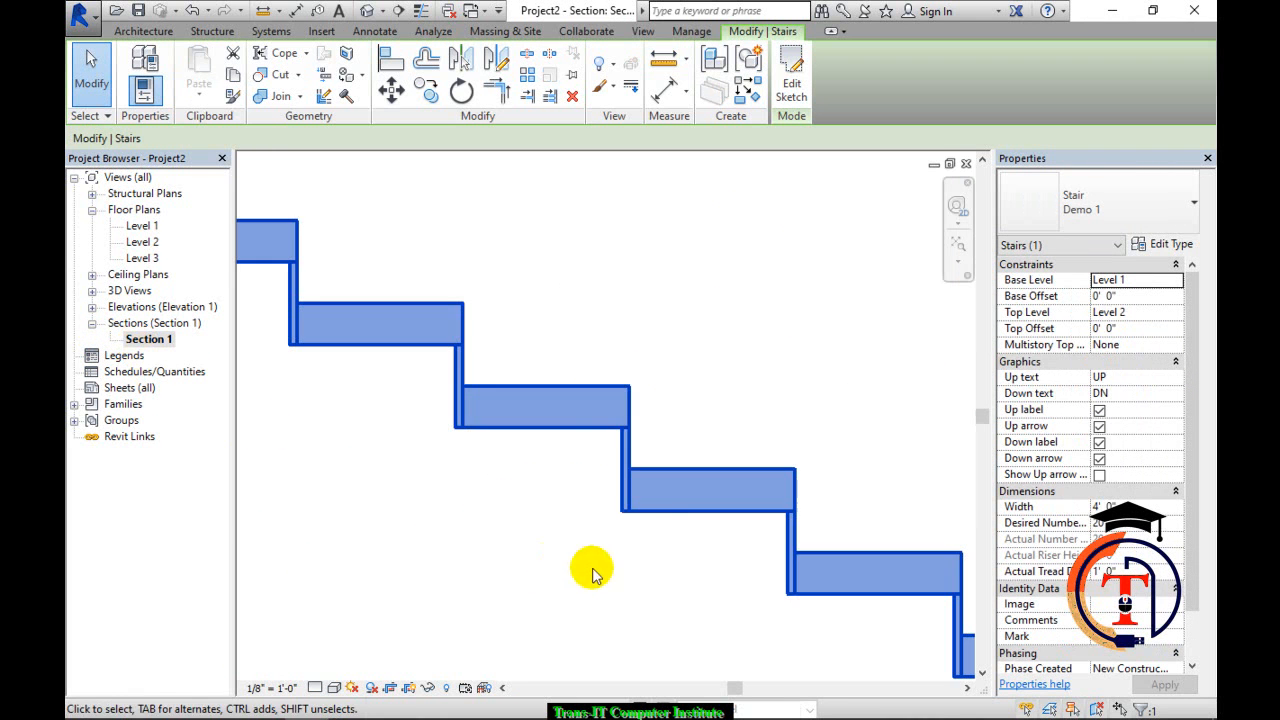
{"action": "middle_click_drag", "start_coordinate": [671, 521], "coordinate": [644, 507]}
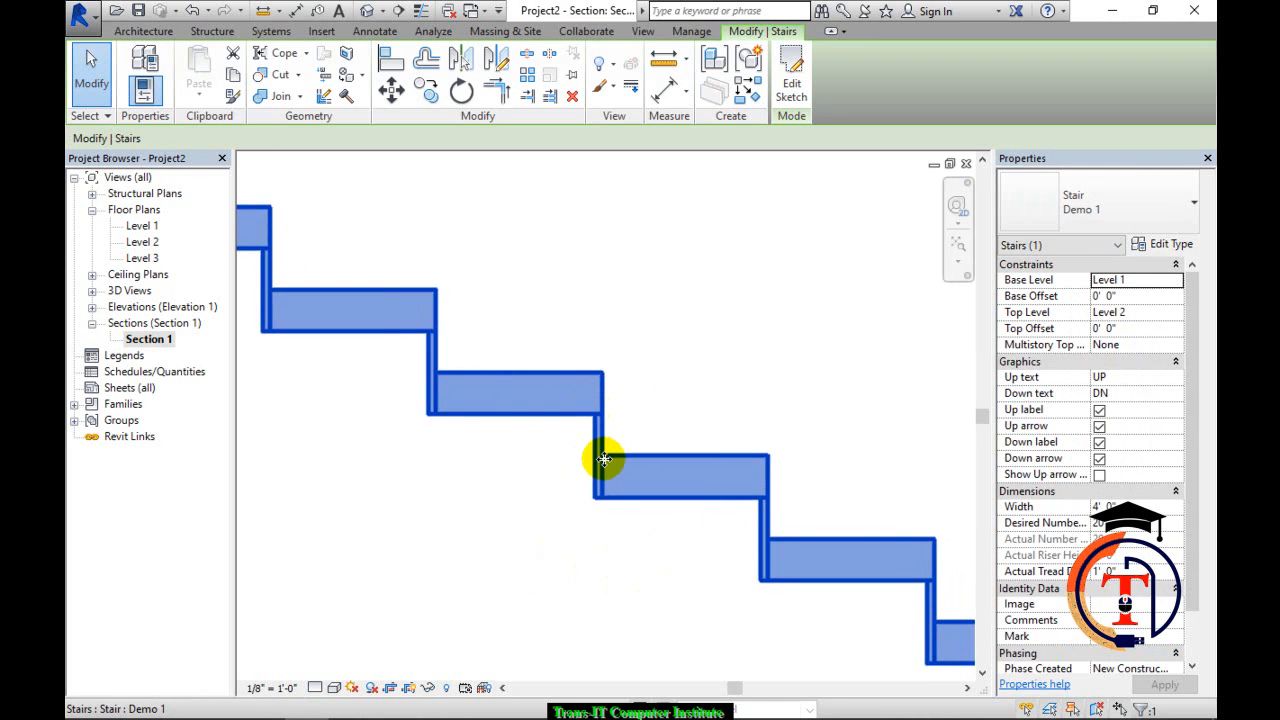
Set the stair's riser type to Slanted, apply and accept the type properties, and select the stair again.
{"action": "left_click", "coordinate": [1170, 244]}
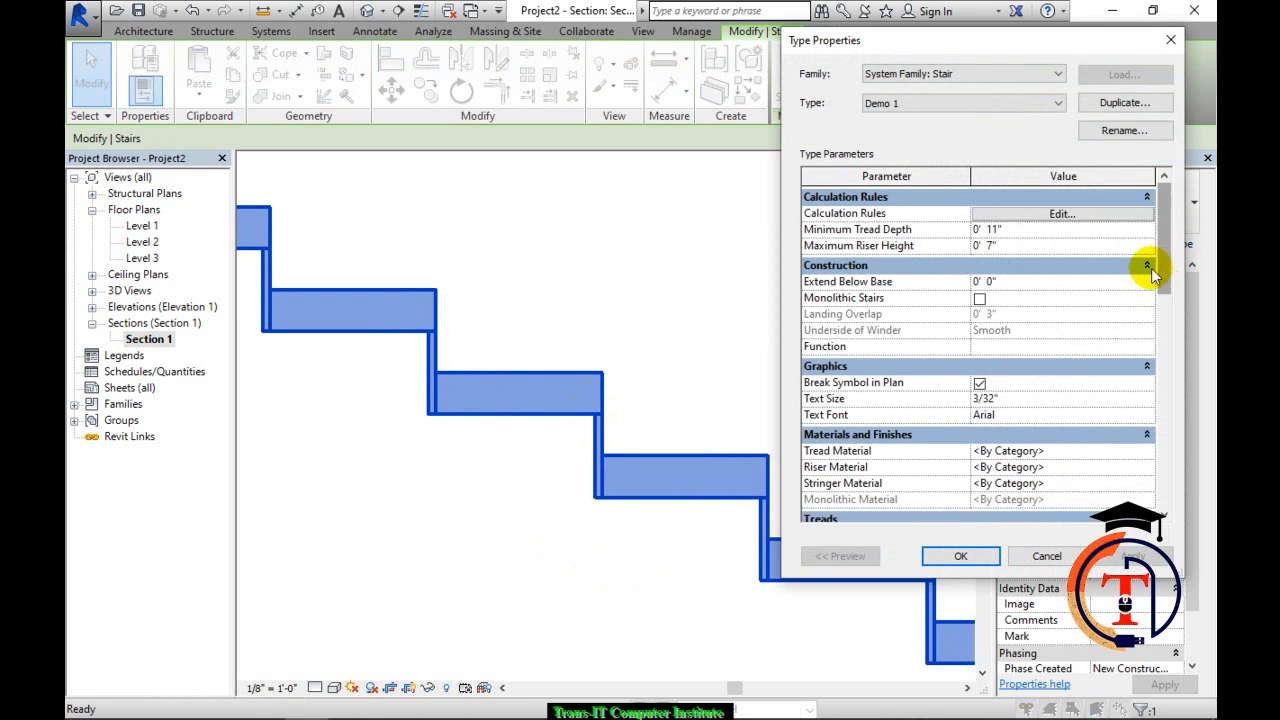
{"action": "scroll", "coordinate": [1157, 268], "scroll_direction": "down", "scroll_amount": 3}
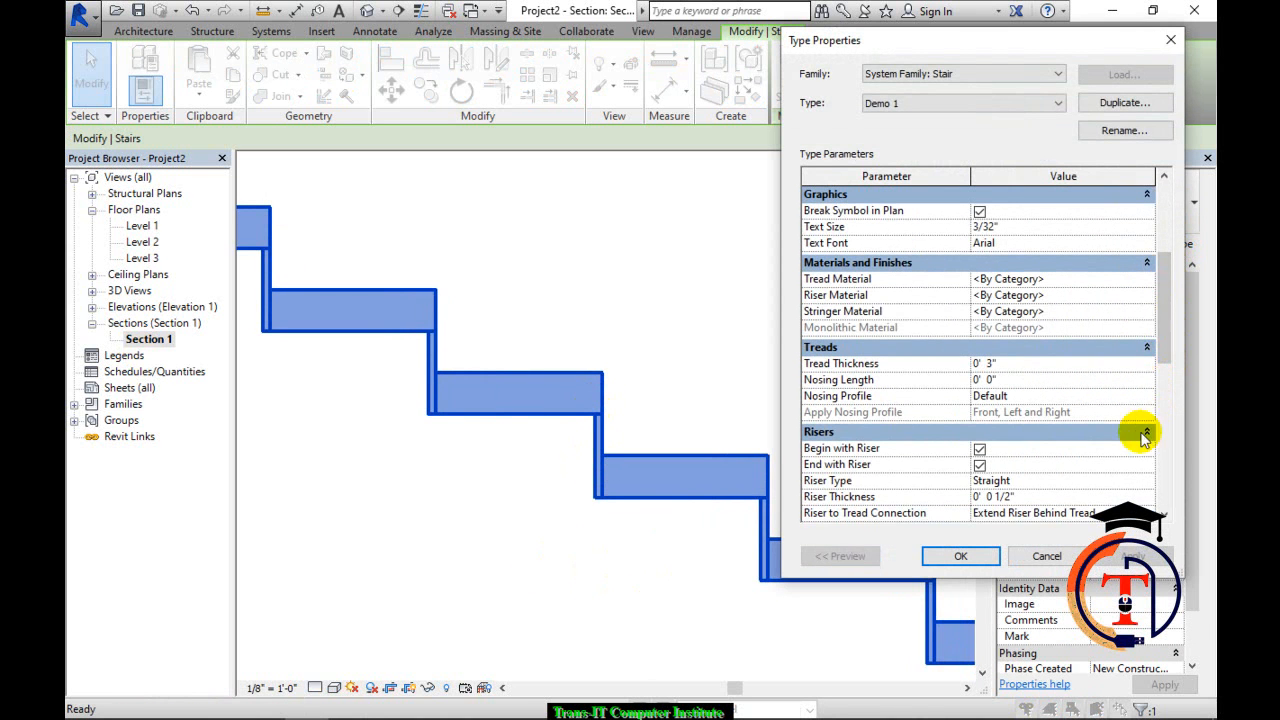
{"action": "left_click", "coordinate": [1142, 481]}
{"action": "left_click", "coordinate": [995, 525]}
{"action": "left_click", "coordinate": [1127, 558]}
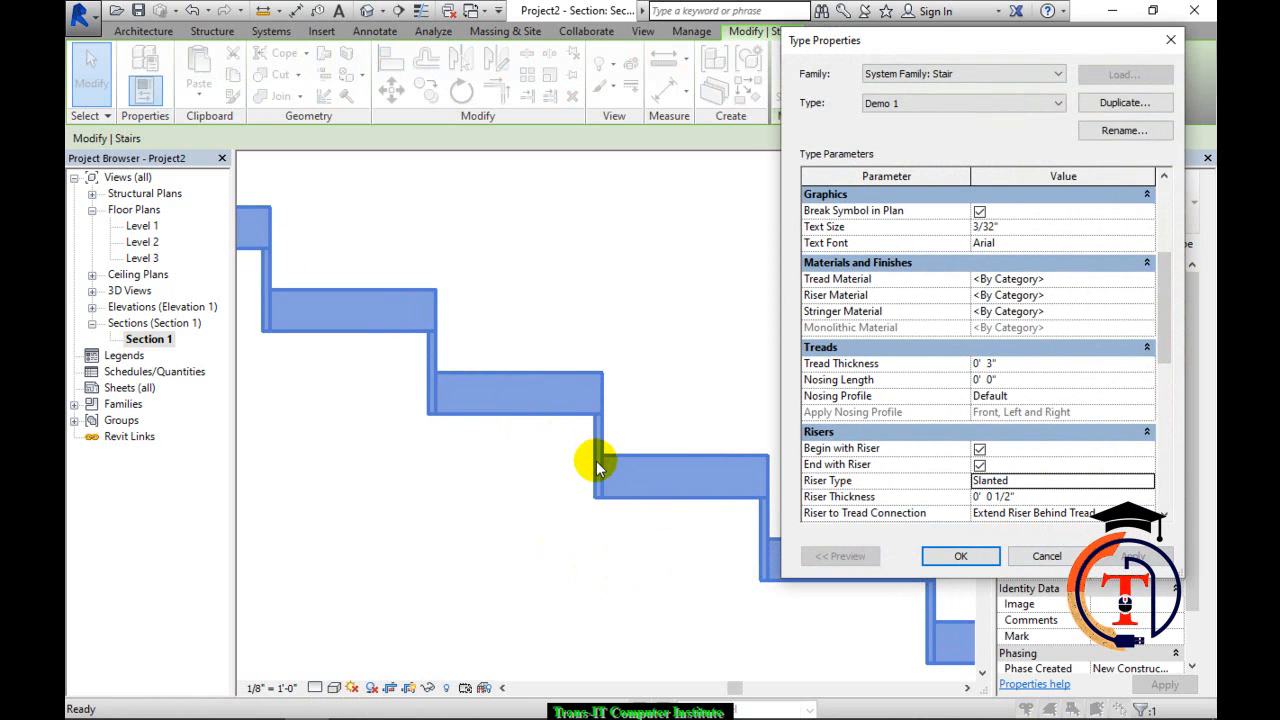
{"action": "left_click", "coordinate": [967, 560]}
{"action": "left_click", "coordinate": [783, 408]}
{"action": "left_click", "coordinate": [767, 455]}
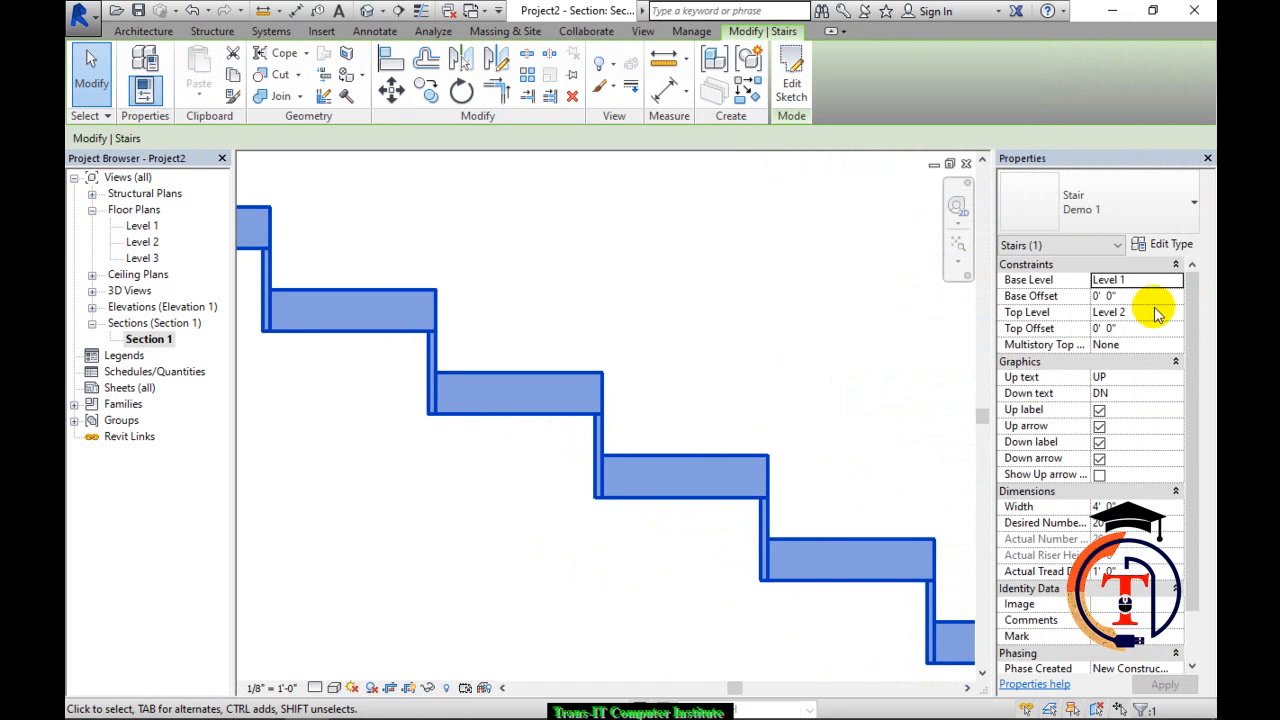
Set the stair type's nosing length to 0' 2" and apply it.
{"action": "left_click", "coordinate": [1166, 245]}
{"action": "left_click_drag", "start_coordinate": [1170, 265], "coordinate": [1182, 372]}
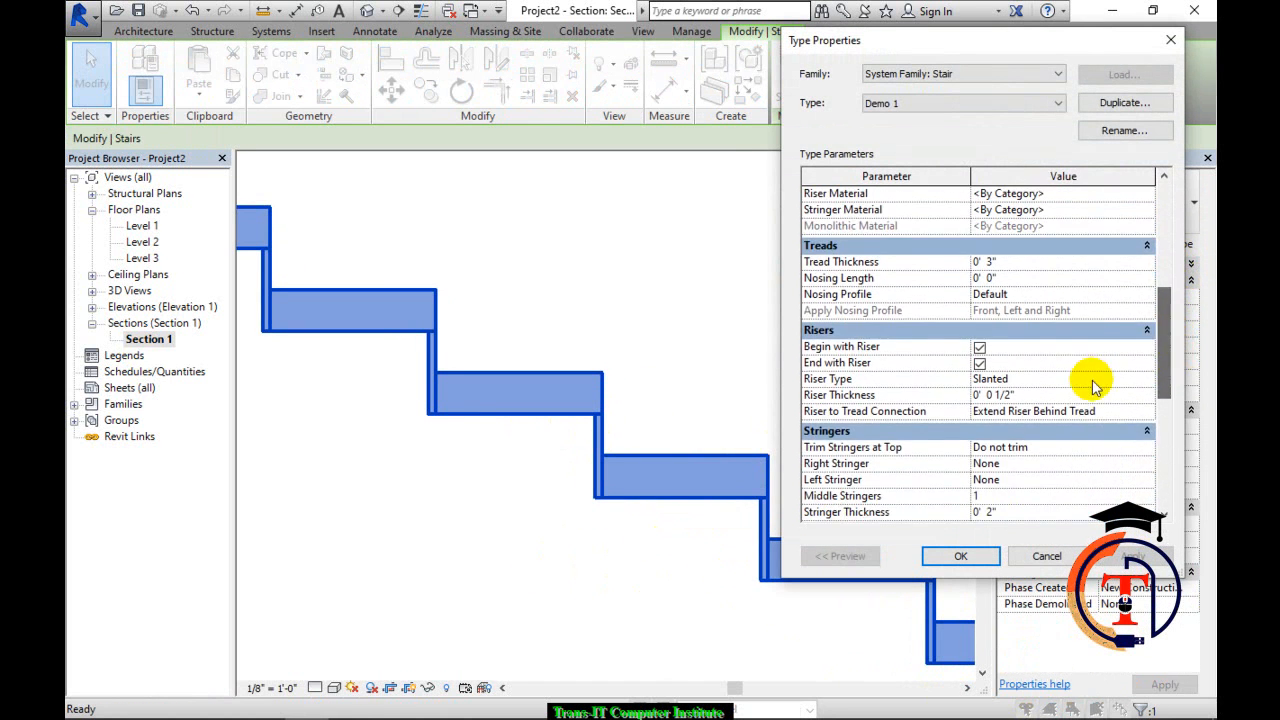
{"action": "left_click", "coordinate": [1066, 279]}
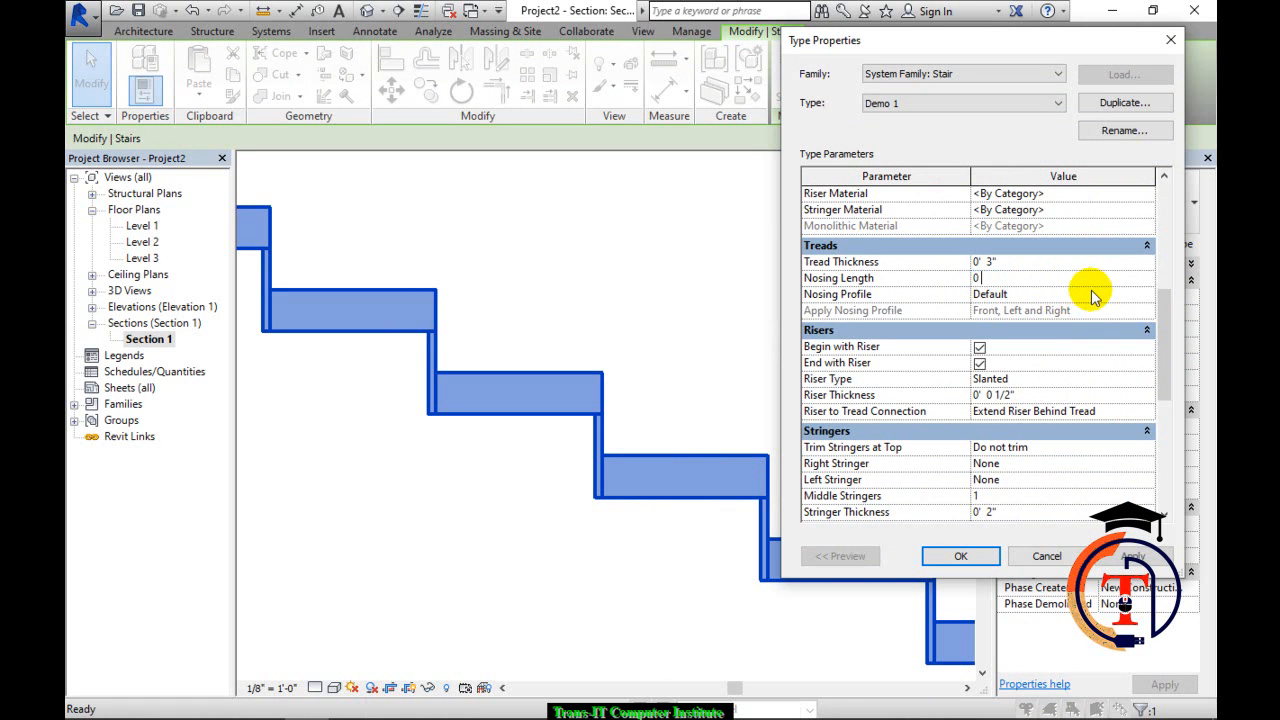
{"action": "left_click", "coordinate": [1133, 557]}
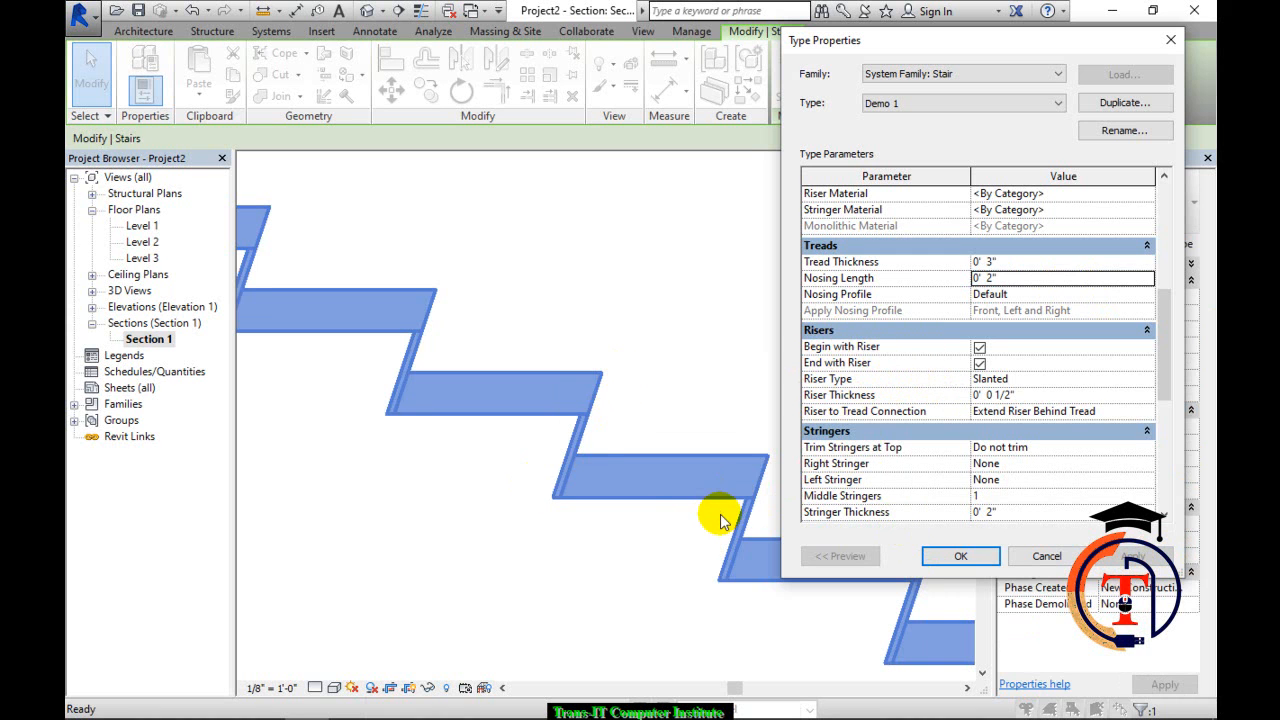
Set the stair's riser type back to Straight and apply the change.
{"action": "left_click", "coordinate": [1148, 379]}
{"action": "left_click", "coordinate": [1147, 379]}
{"action": "left_click", "coordinate": [995, 410]}
{"action": "left_click", "coordinate": [1136, 560]}
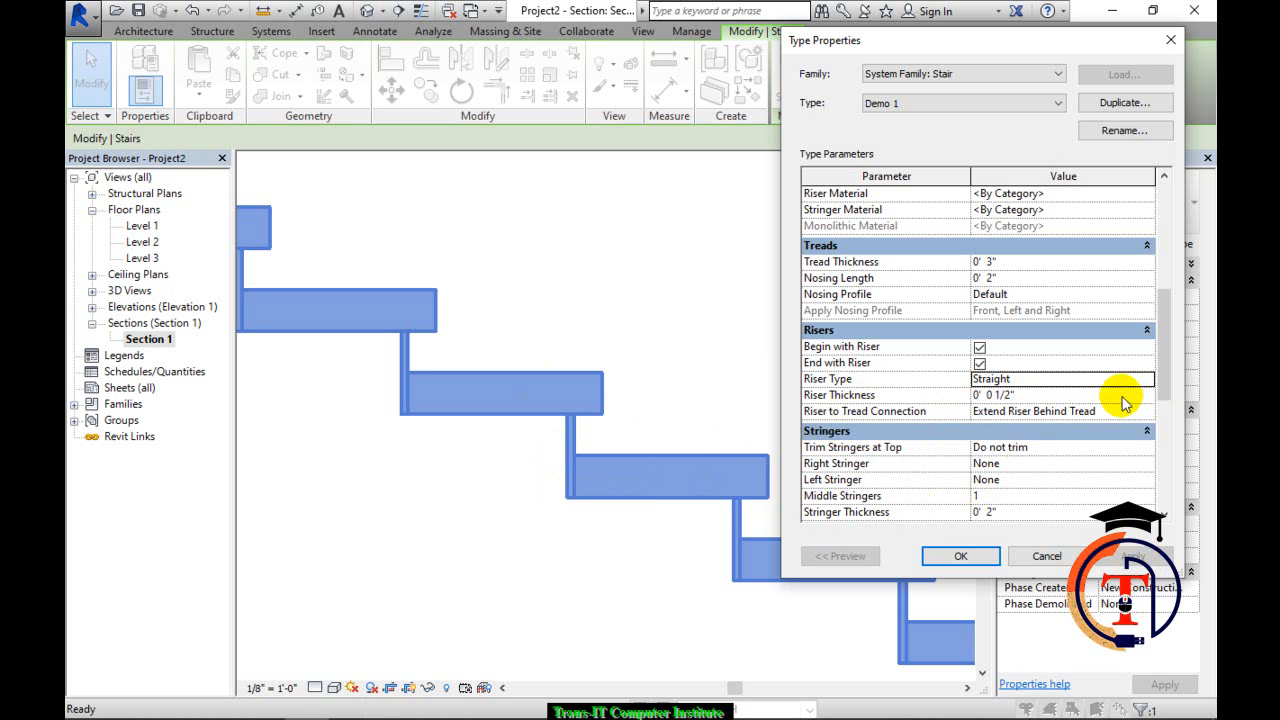
Set the riser to tread connection to Extend Tread Under Riser and accept the type properties.
{"action": "left_click", "coordinate": [1160, 416]}
{"action": "left_click_drag", "start_coordinate": [1157, 414], "coordinate": [1160, 320]}
{"action": "left_click", "coordinate": [1143, 361]}
{"action": "left_click", "coordinate": [1146, 360]}
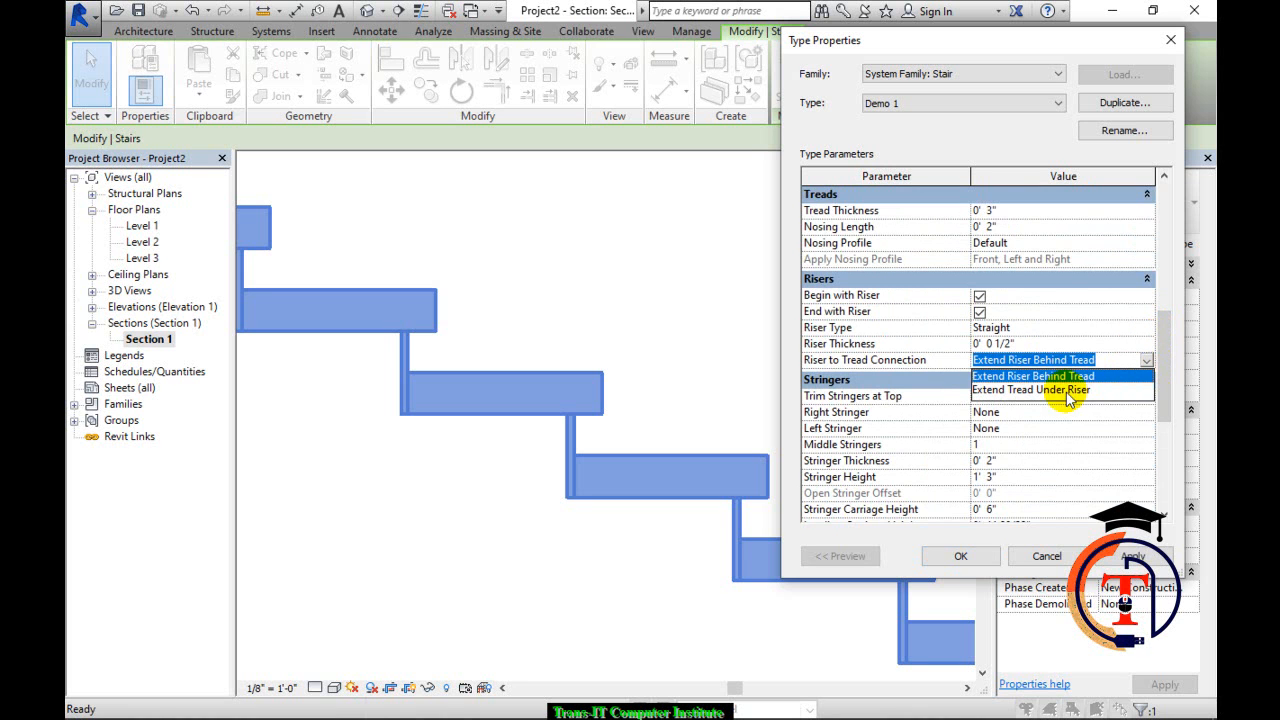
{"action": "left_click", "coordinate": [1057, 390]}
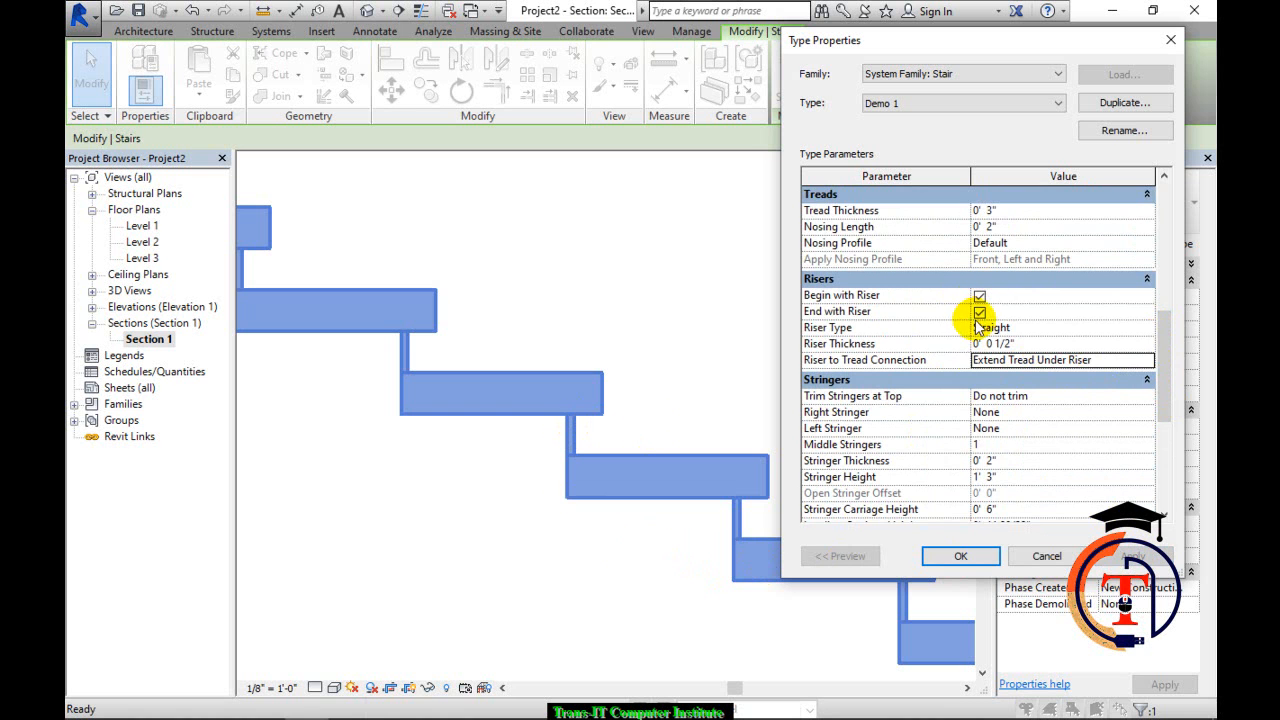
{"action": "left_click", "coordinate": [962, 556]}
Turn off Begin with Riser in the stair's type properties, apply it, and dismiss the warning.
{"action": "scroll", "coordinate": [829, 536], "scroll_direction": "down", "scroll_amount": 4}
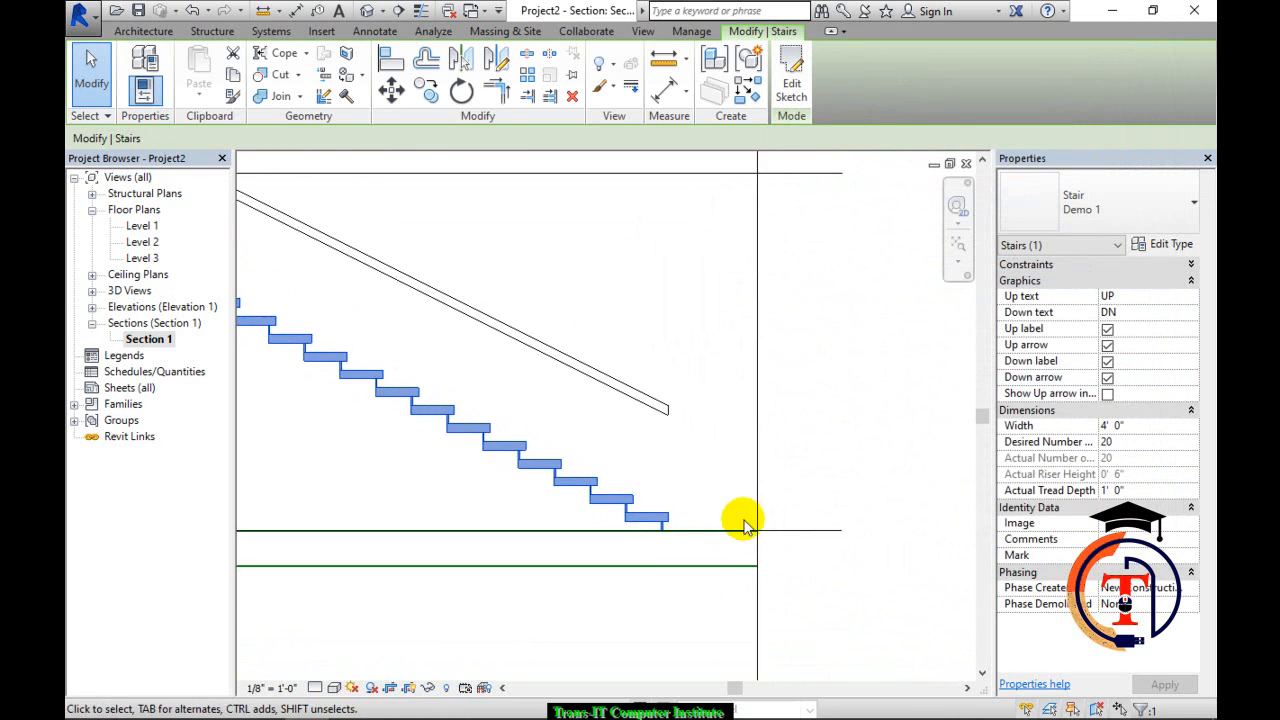
{"action": "scroll", "coordinate": [745, 527], "scroll_direction": "up", "scroll_amount": 4}
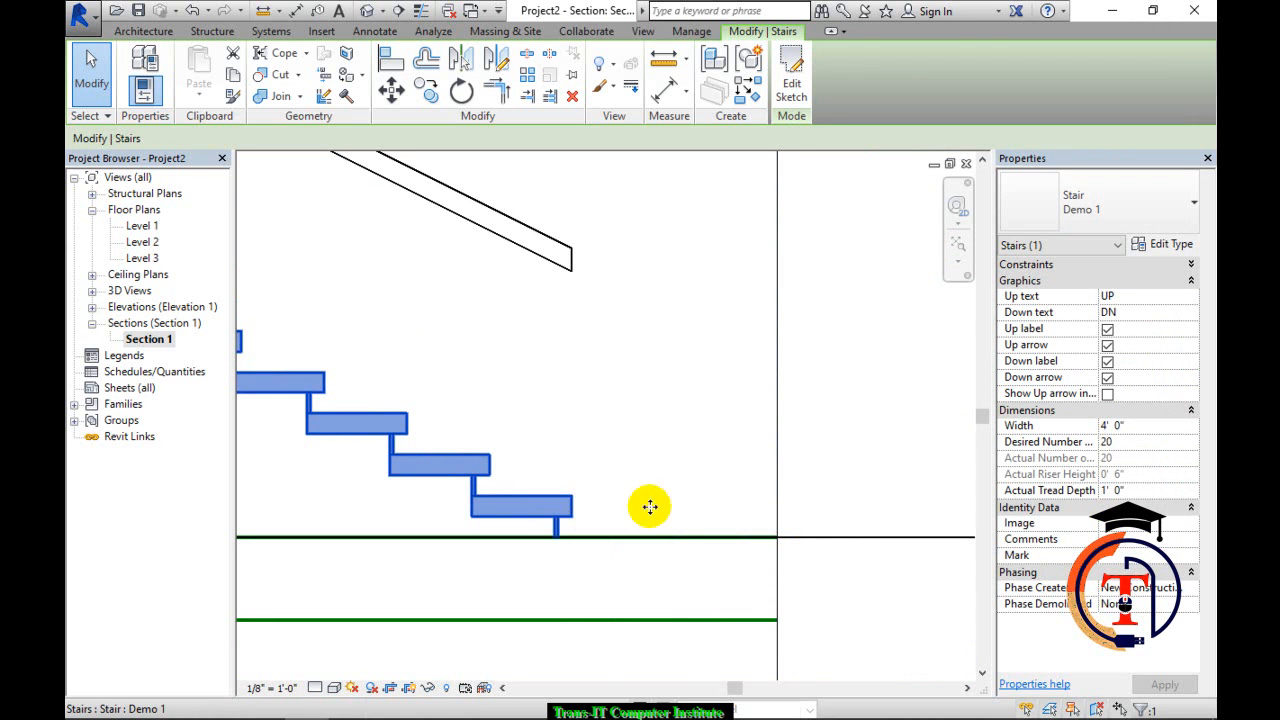
{"action": "left_click", "coordinate": [1186, 248]}
{"action": "left_click_drag", "start_coordinate": [1164, 251], "coordinate": [1182, 368]}
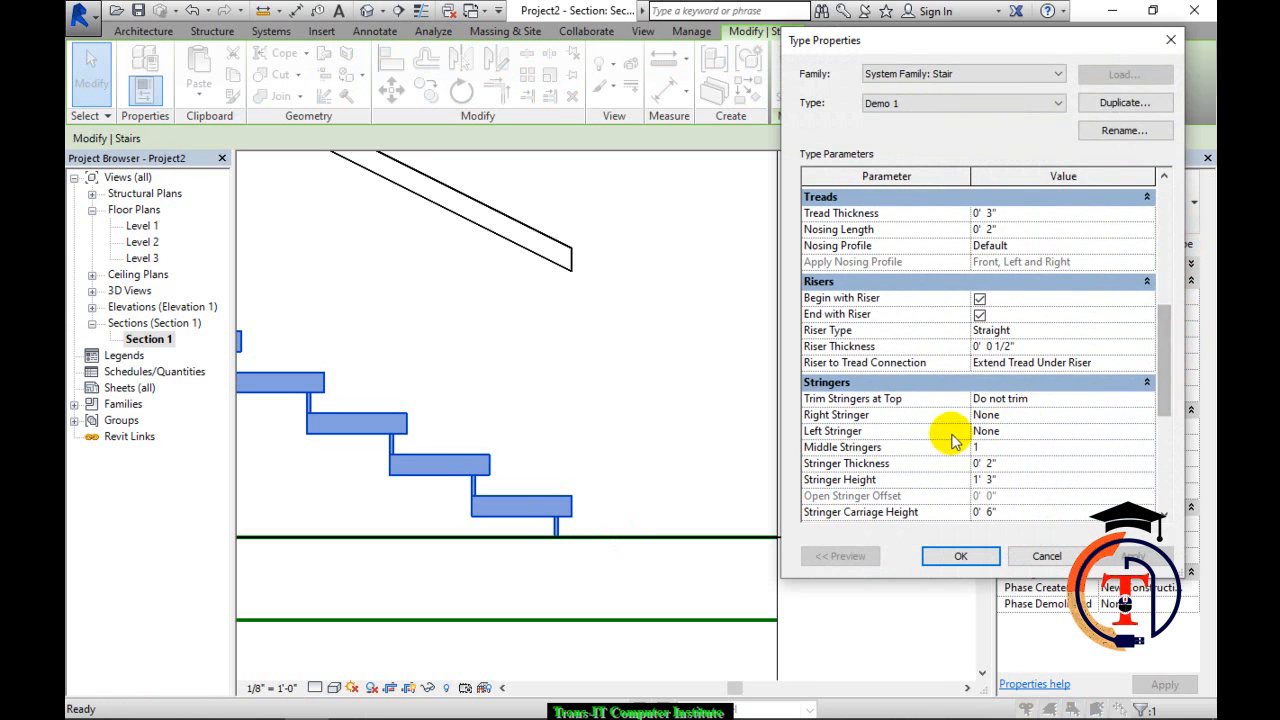
{"action": "left_click", "coordinate": [979, 300]}
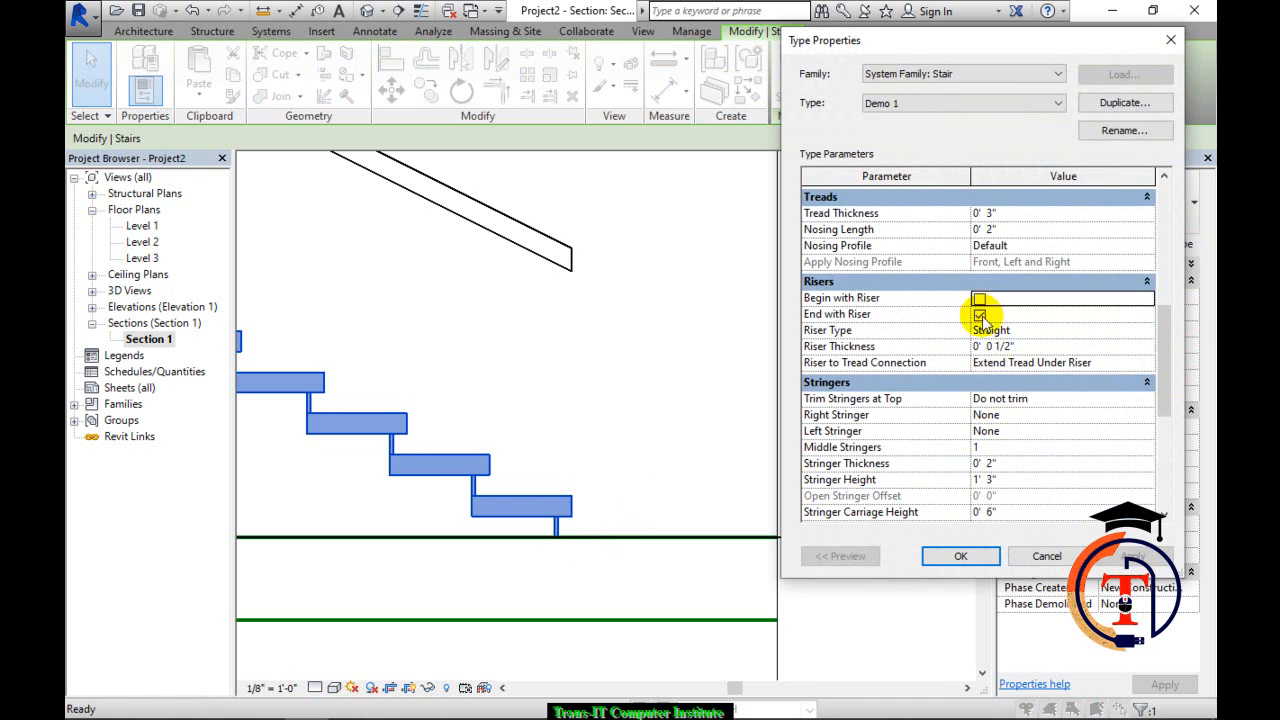
{"action": "left_click", "coordinate": [1134, 556]}
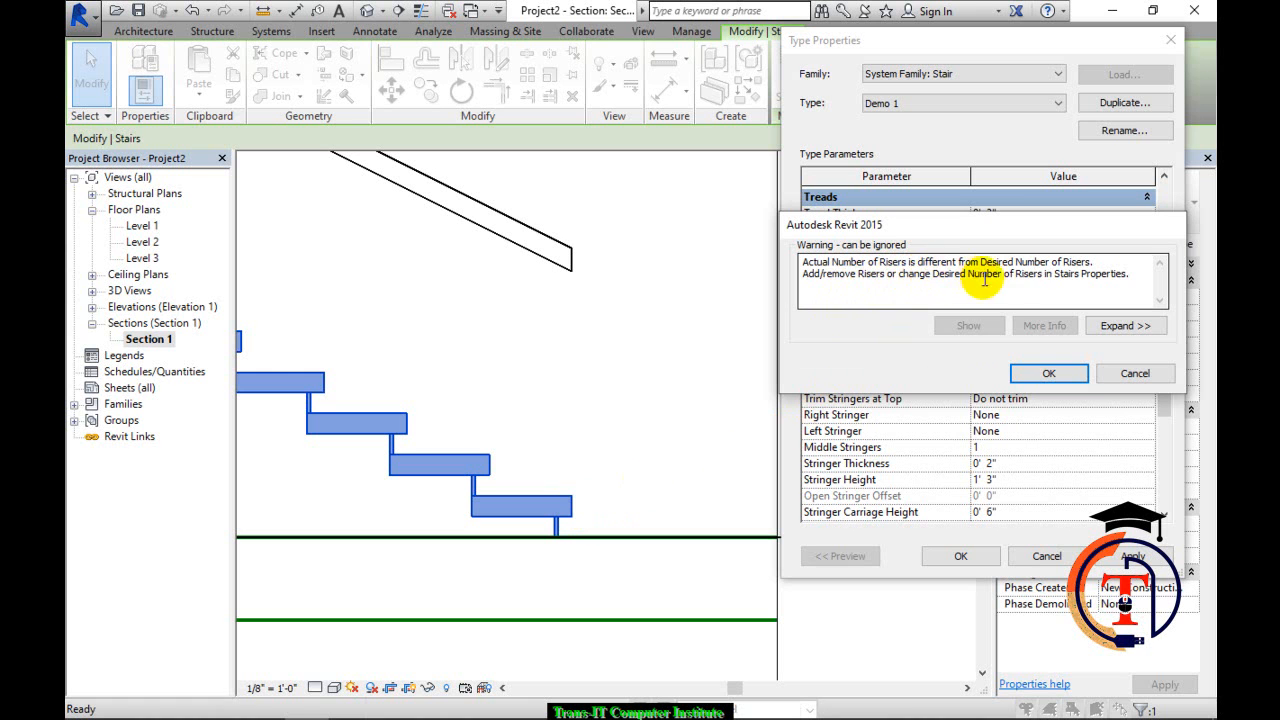
{"action": "left_click", "coordinate": [1064, 373]}
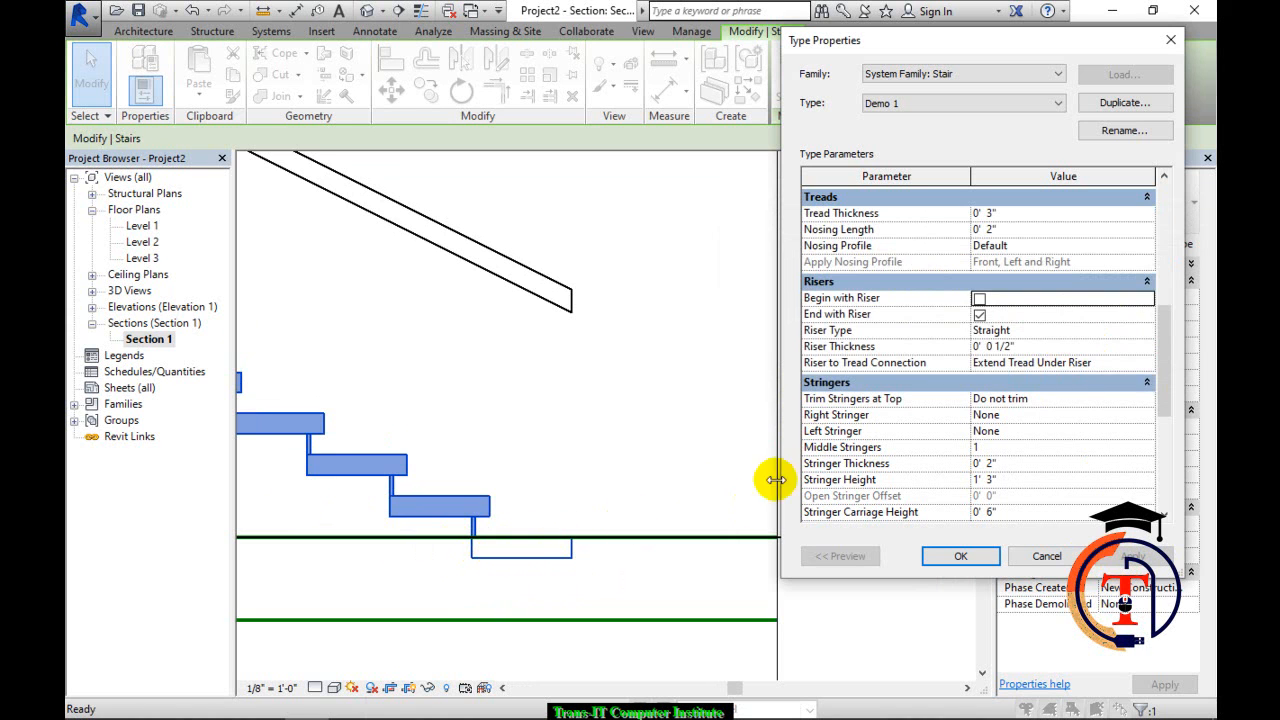
Turn Begin with Riser back on, apply it, and accept the type properties.
{"action": "left_click", "coordinate": [979, 299]}
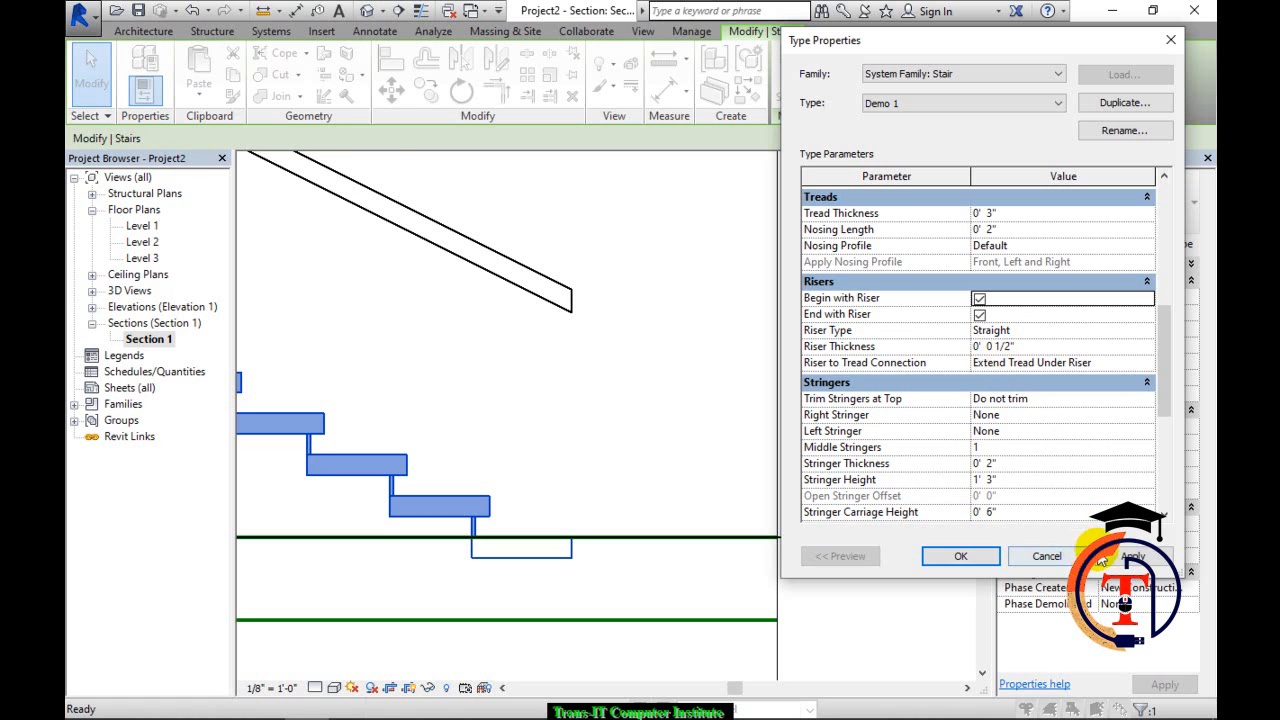
{"action": "left_click", "coordinate": [1127, 557]}
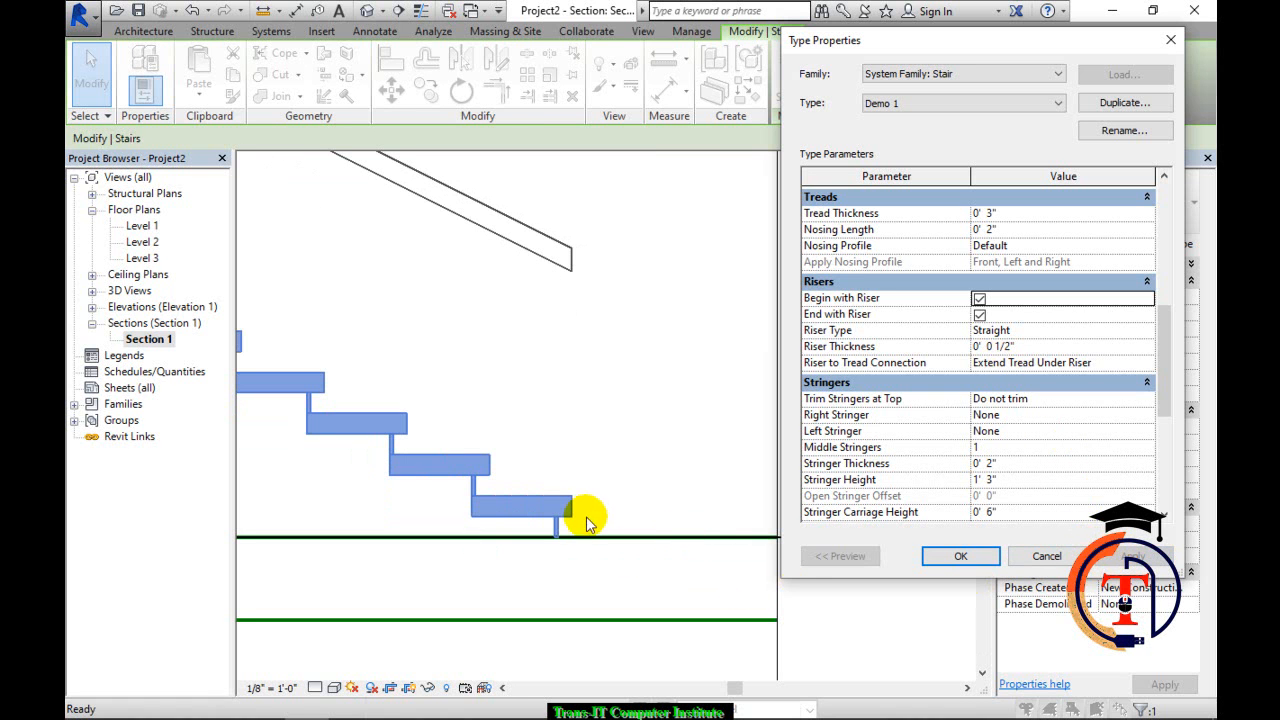
{"action": "left_click", "coordinate": [958, 558]}
Turn off End with Riser in the stair's type properties, apply it, dismiss the warning, and accept the properties.
{"action": "scroll", "coordinate": [586, 486], "scroll_direction": "down", "scroll_amount": 4}
{"action": "scroll", "coordinate": [743, 434], "scroll_direction": "up", "scroll_amount": 3}
{"action": "scroll", "coordinate": [558, 298], "scroll_direction": "up", "scroll_amount": 2}
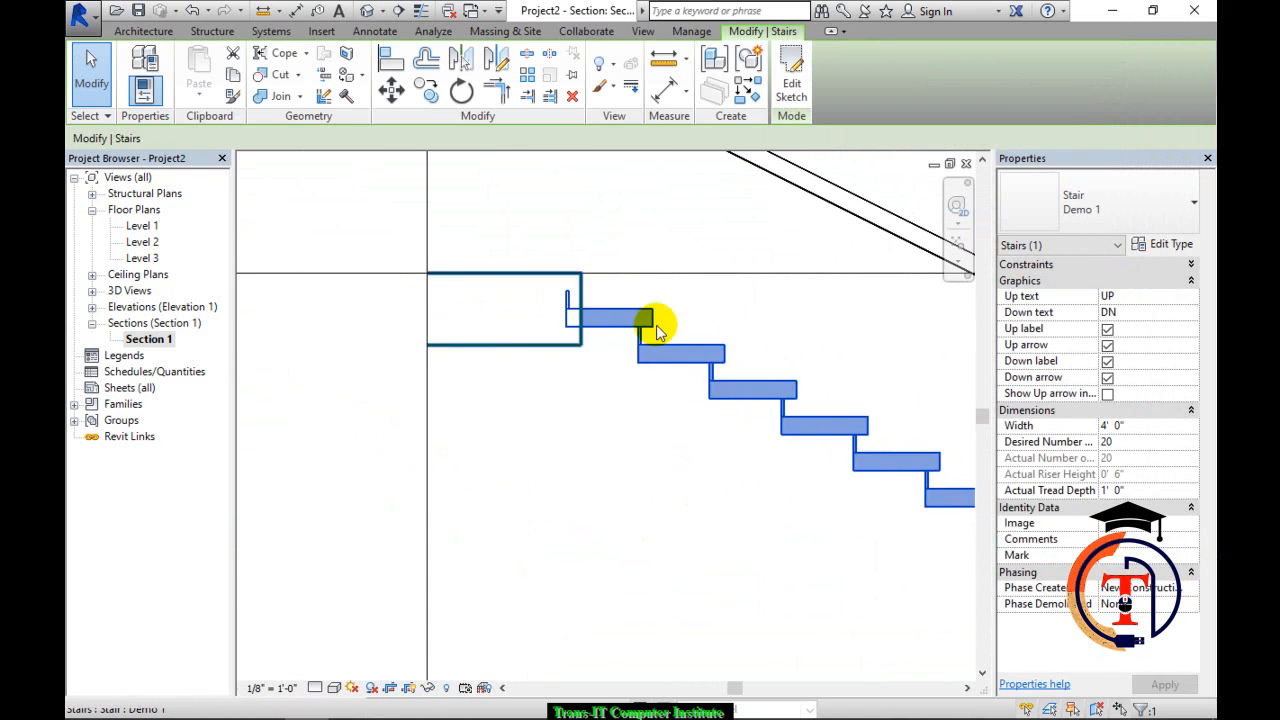
{"action": "left_click", "coordinate": [1160, 246]}
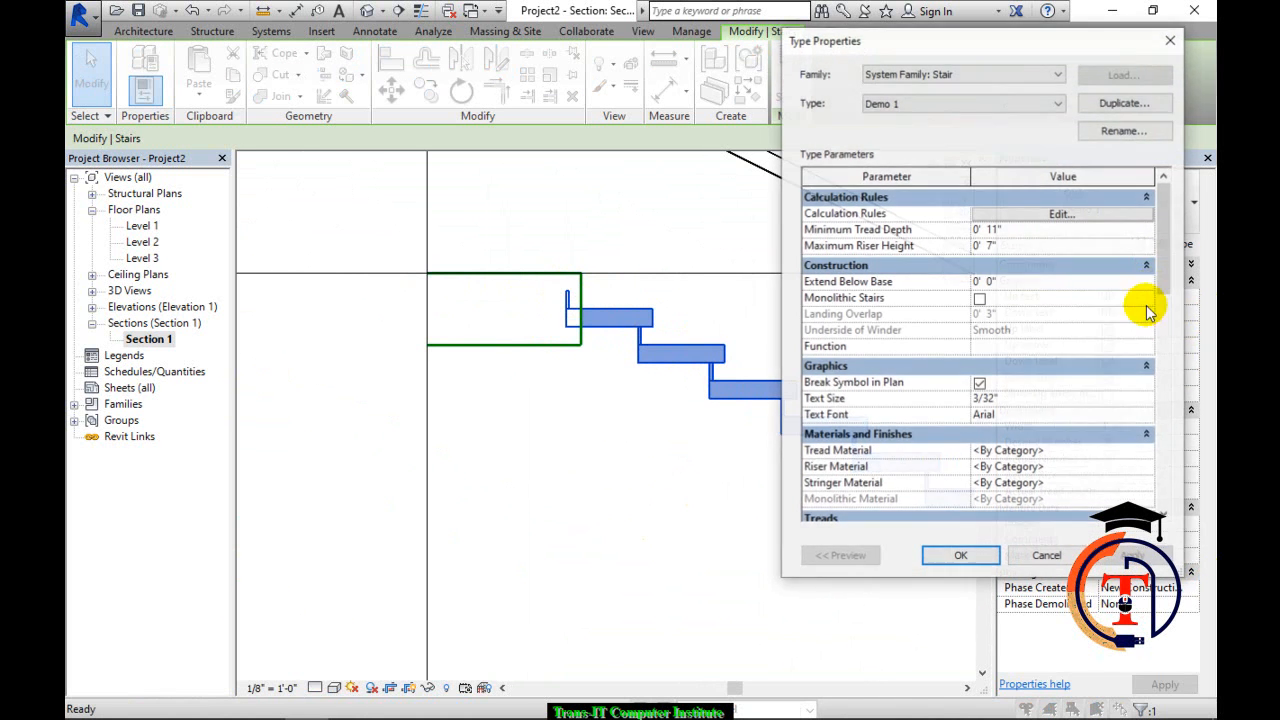
{"action": "left_click_drag", "start_coordinate": [1160, 265], "coordinate": [1148, 380]}
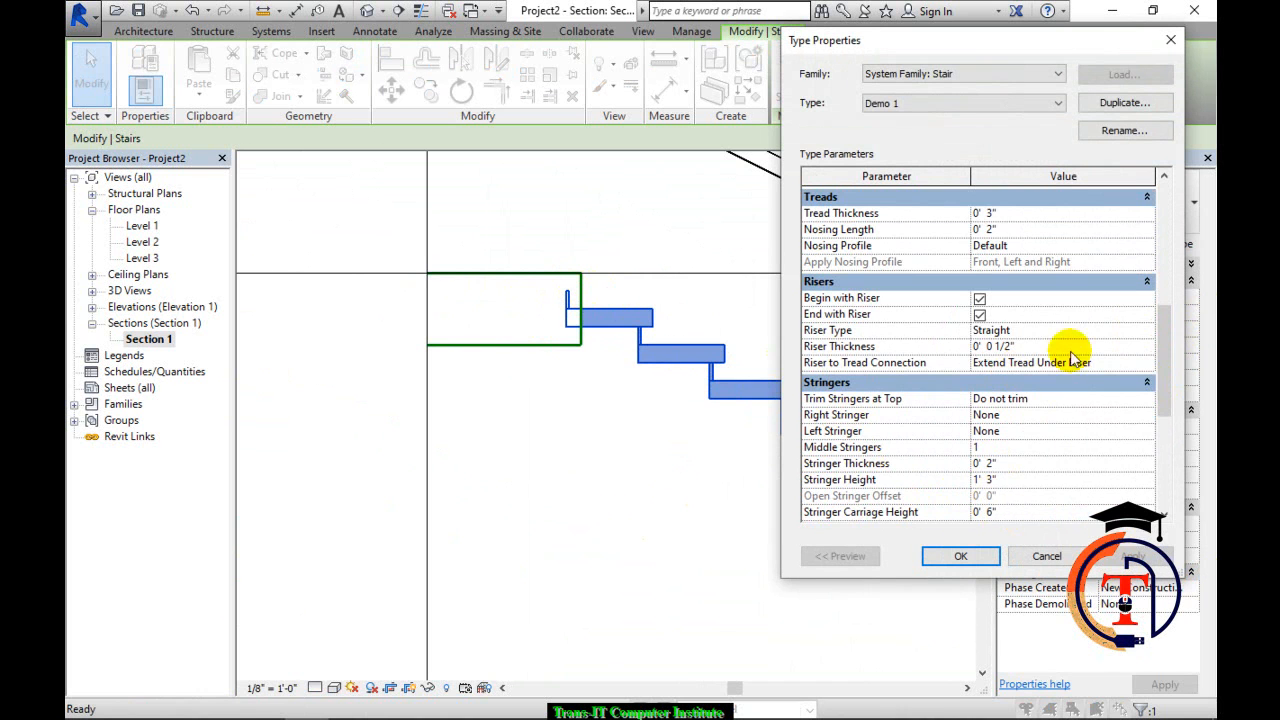
{"action": "left_click", "coordinate": [979, 315]}
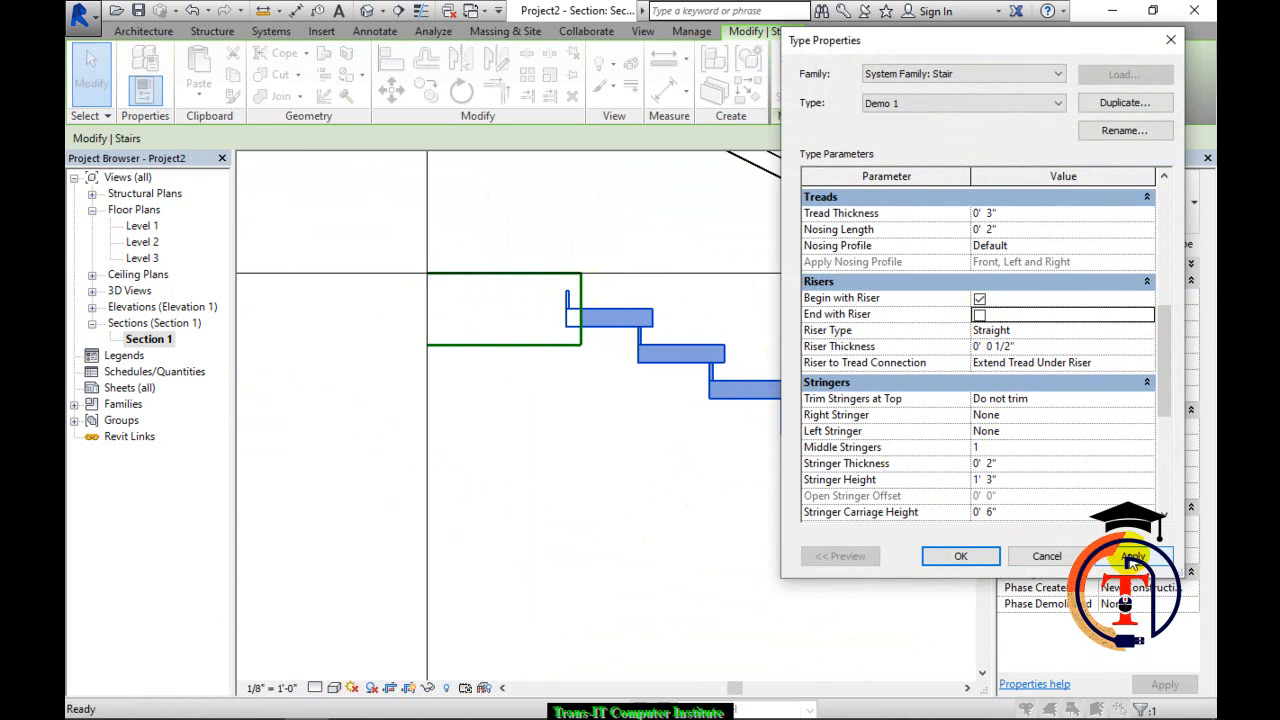
{"action": "left_click", "coordinate": [1133, 558]}
{"action": "left_click", "coordinate": [1077, 371]}
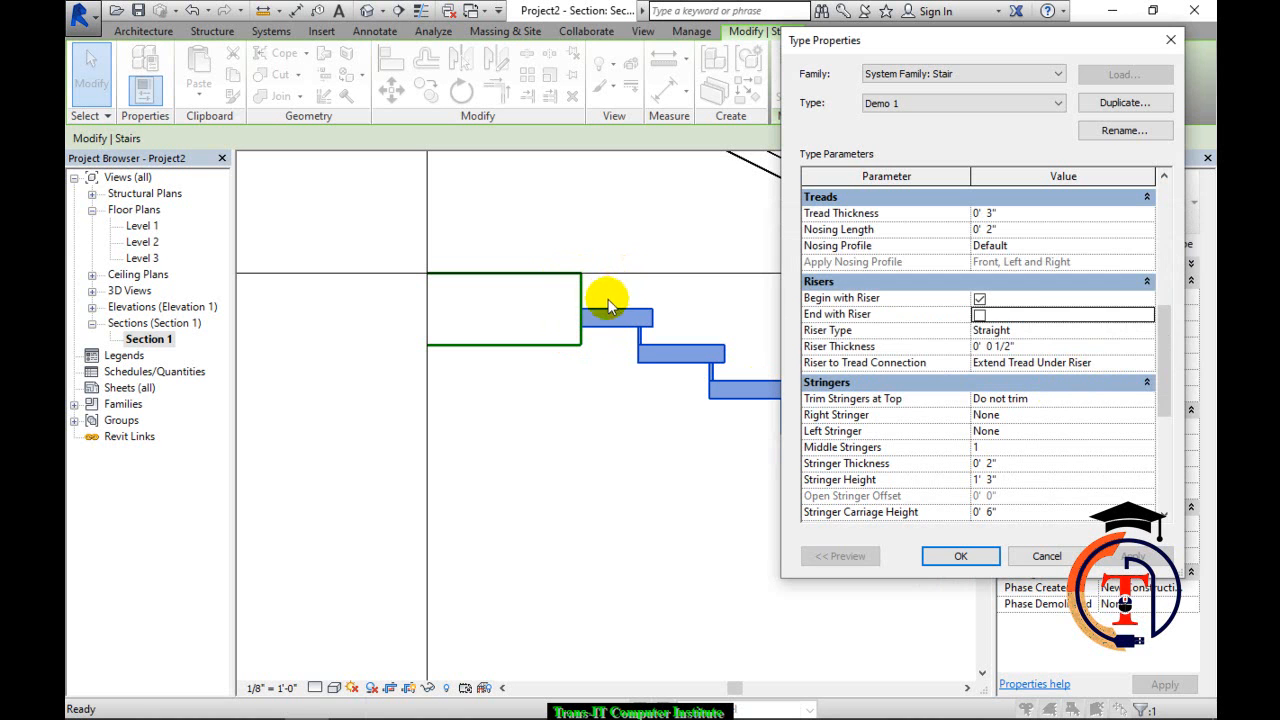
{"action": "left_click", "coordinate": [948, 556]}
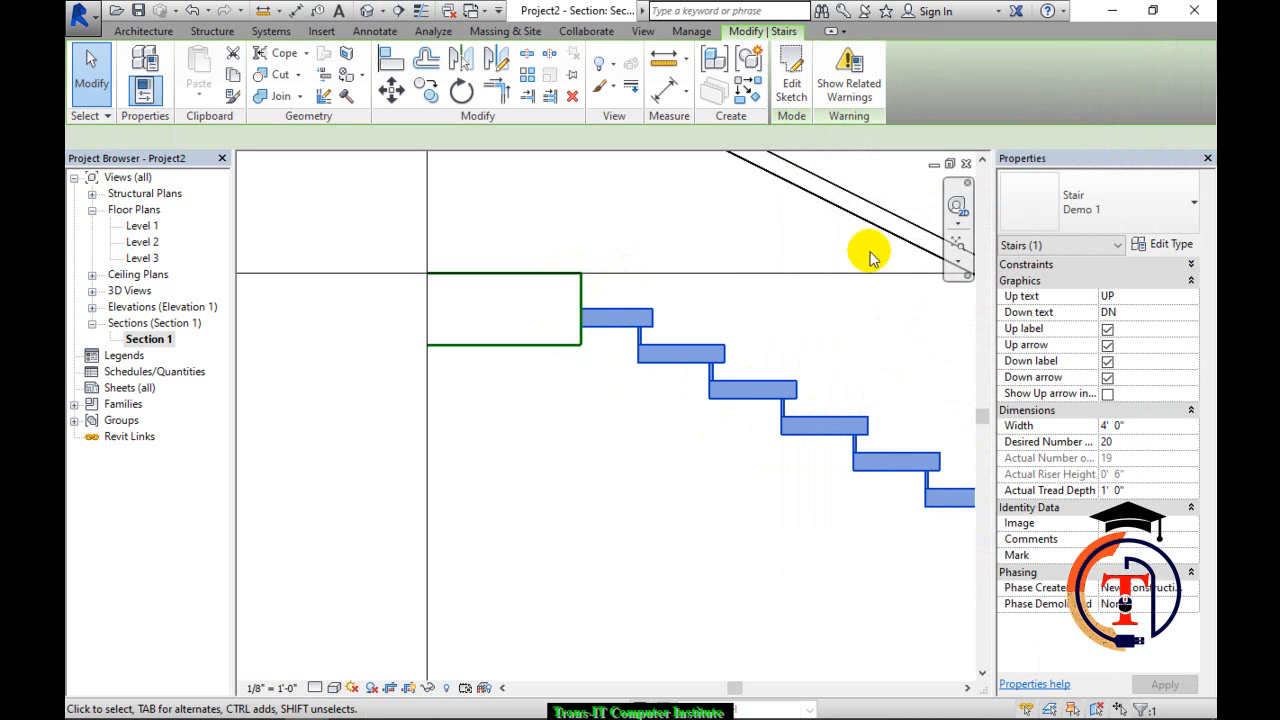
Open the stair's sketch in Floor Plan: Level 1, check its riser count, and finish the sketch without changes.
{"action": "scroll", "coordinate": [651, 251], "scroll_direction": "down", "scroll_amount": 3}
{"action": "middle_click_drag", "start_coordinate": [651, 251], "coordinate": [606, 297]}
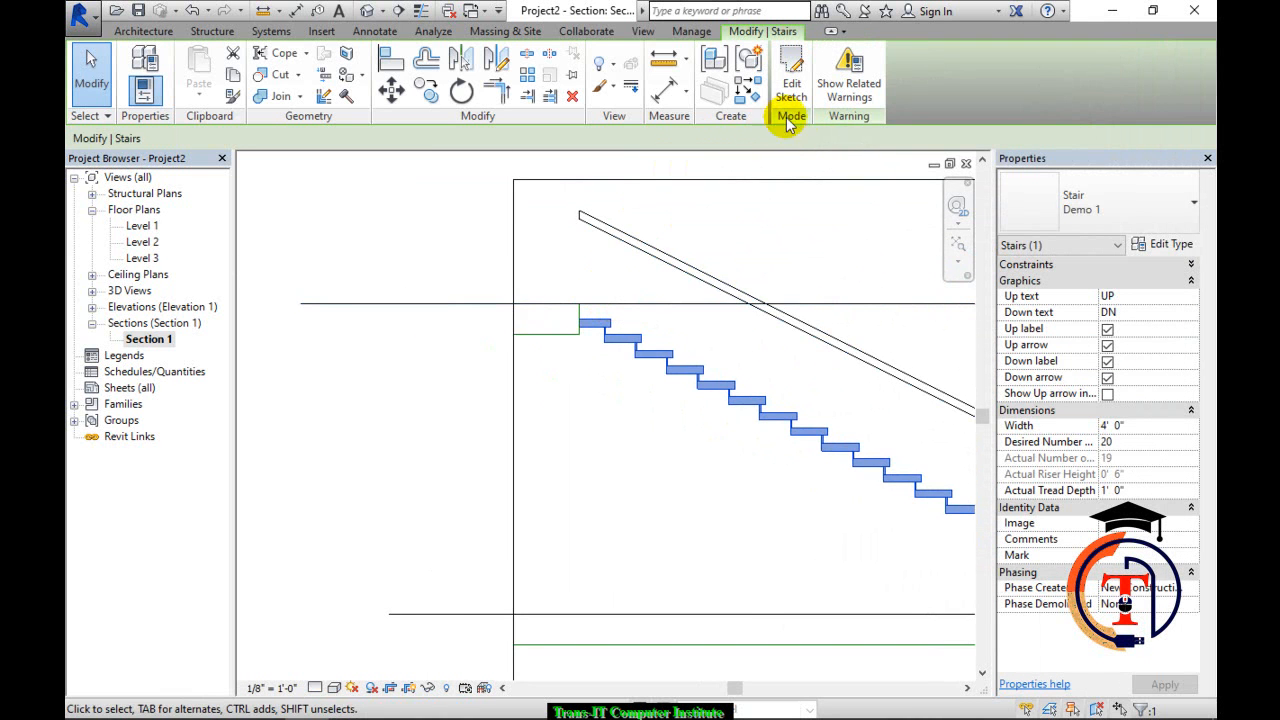
{"action": "left_click", "coordinate": [790, 82]}
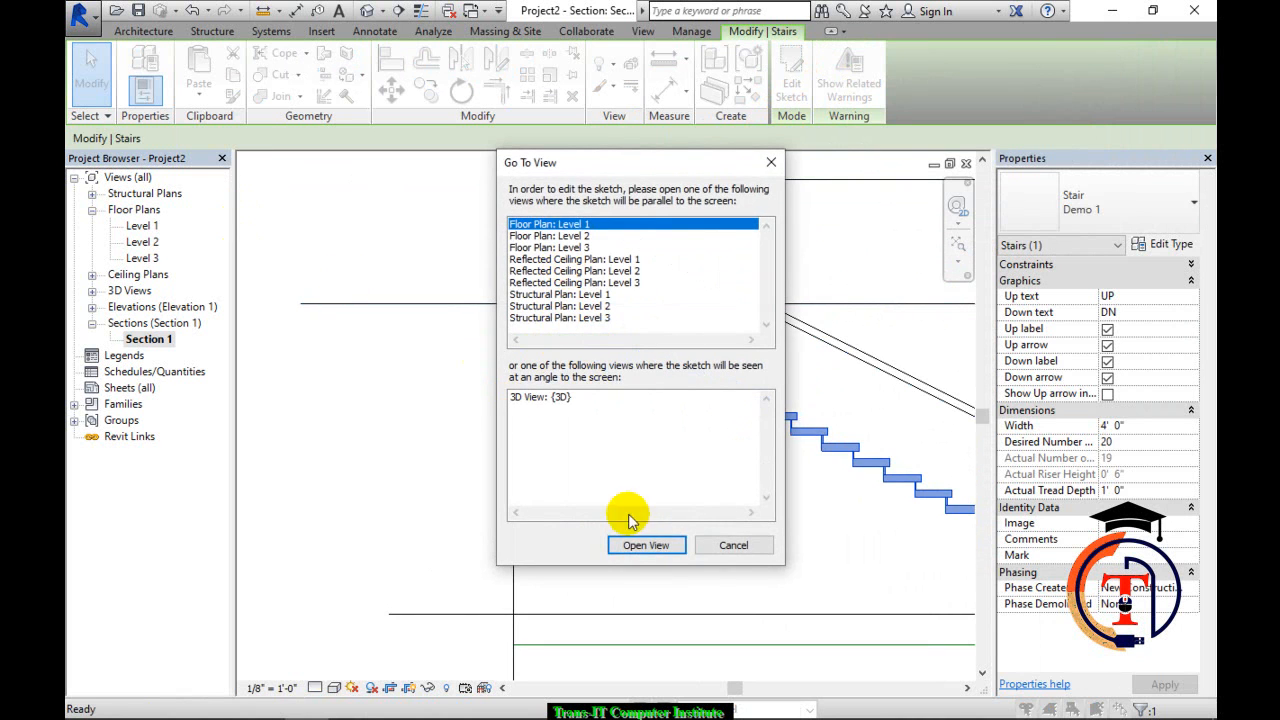
{"action": "left_click", "coordinate": [640, 545]}
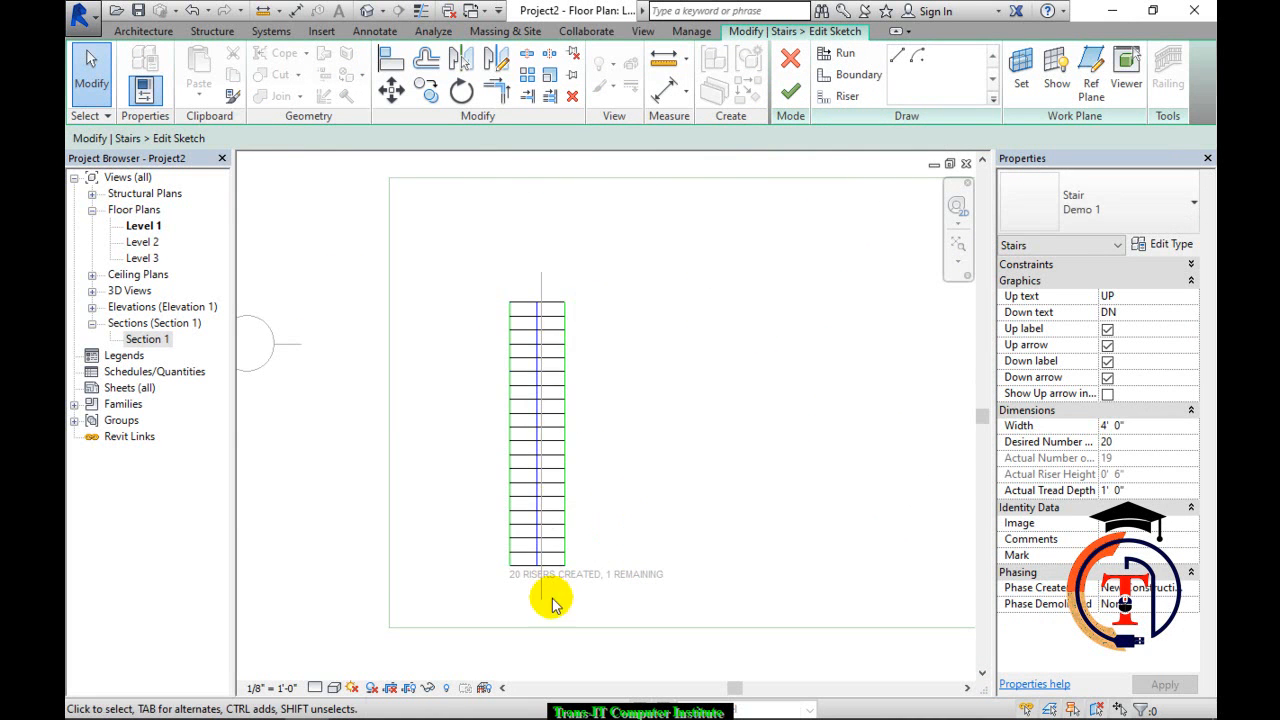
{"action": "scroll", "coordinate": [555, 600], "scroll_direction": "up", "scroll_amount": 2}
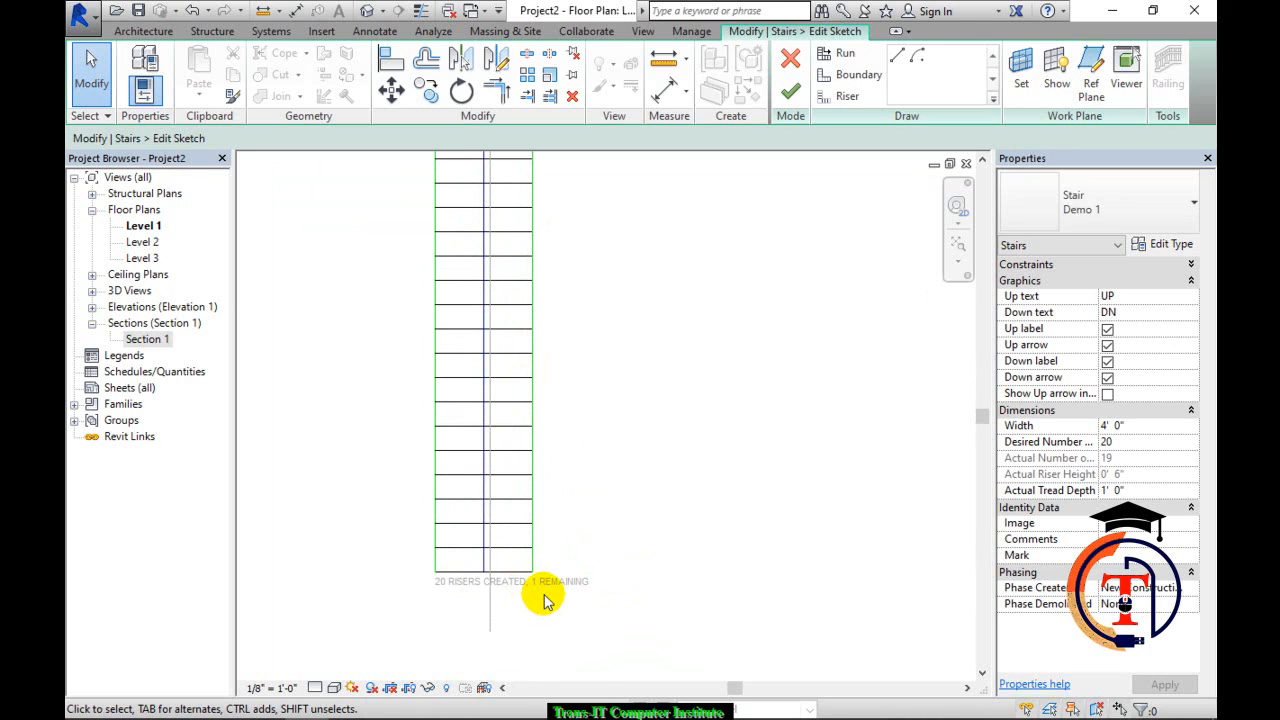
{"action": "left_click", "coordinate": [790, 92]}
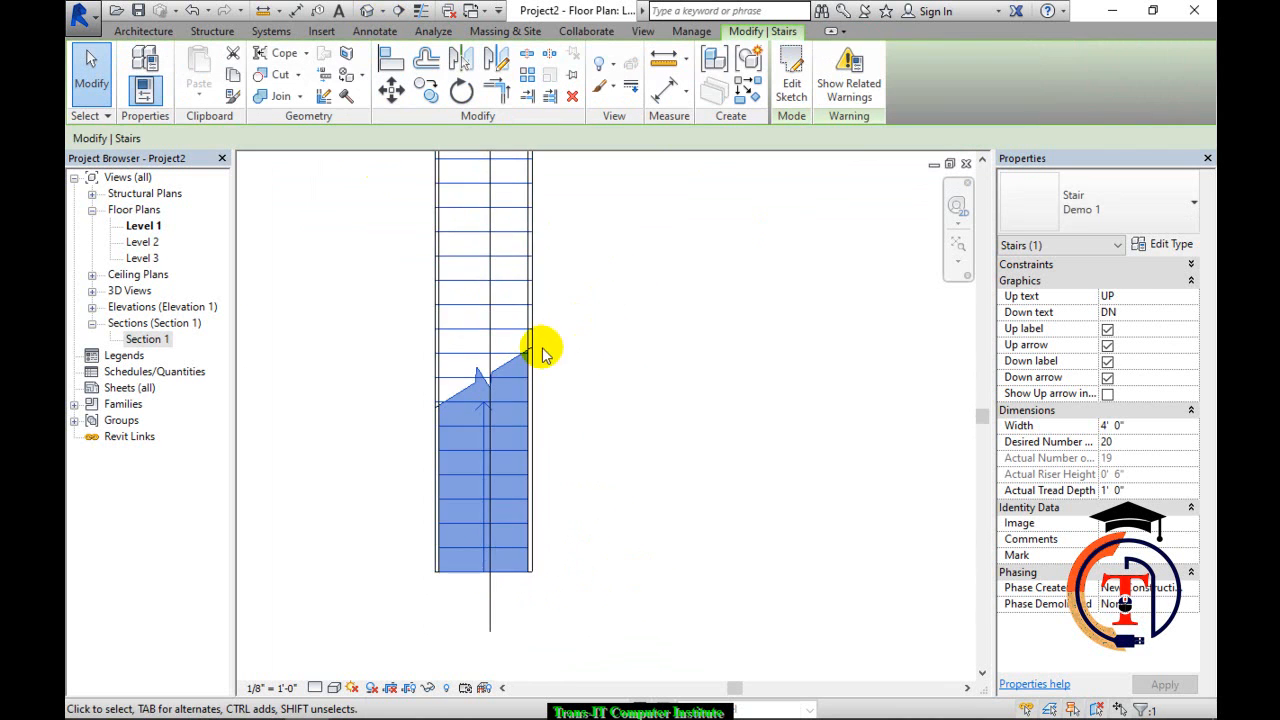
Turn End with Riser back on in the stair's type properties, accept them, and check the stair's top end in Floor Plan: Level 2.
{"action": "left_click", "coordinate": [630, 345]}
{"action": "left_click", "coordinate": [367, 10]}
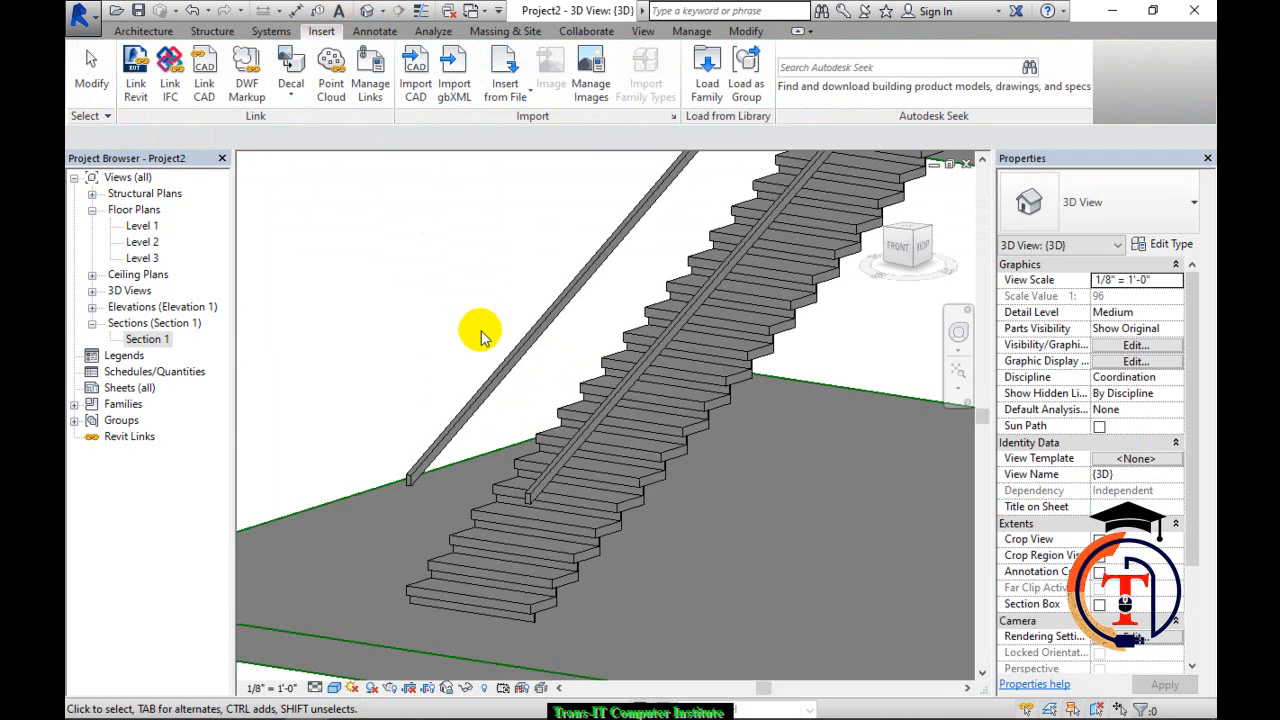
{"action": "scroll", "coordinate": [598, 429], "scroll_direction": "down", "scroll_amount": 3}
{"action": "left_click", "coordinate": [659, 426]}
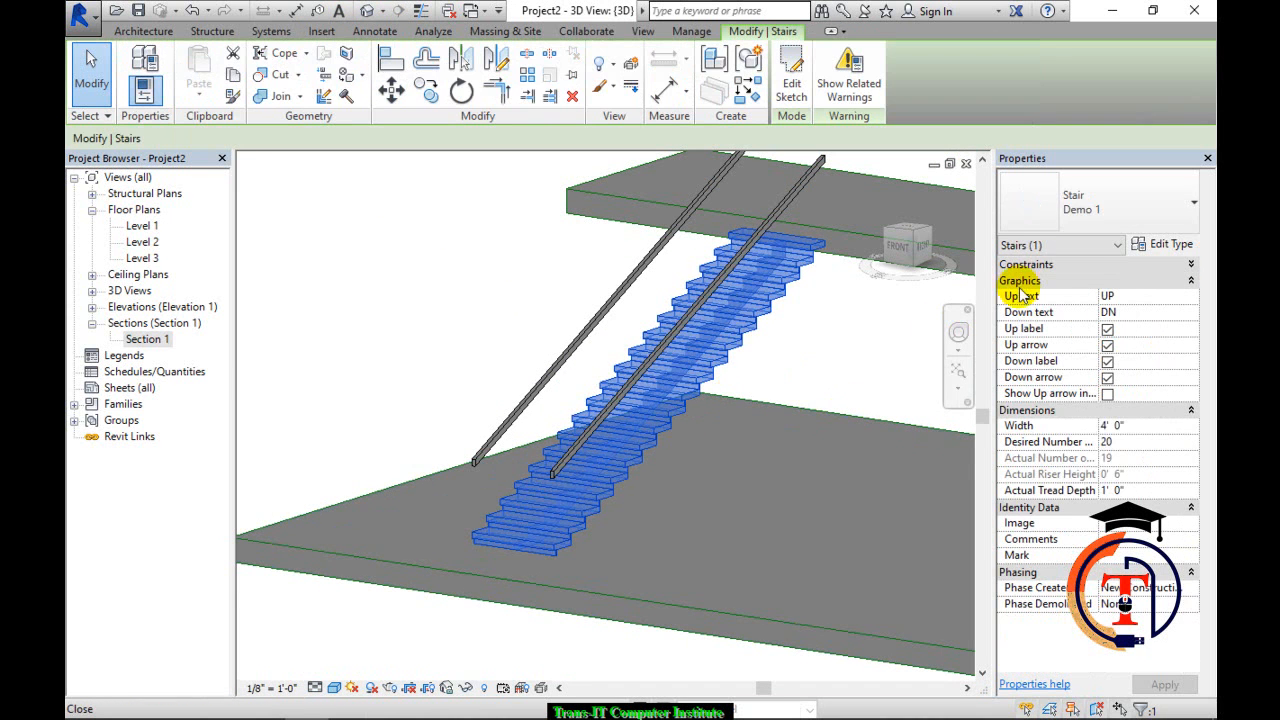
{"action": "left_click", "coordinate": [1165, 244]}
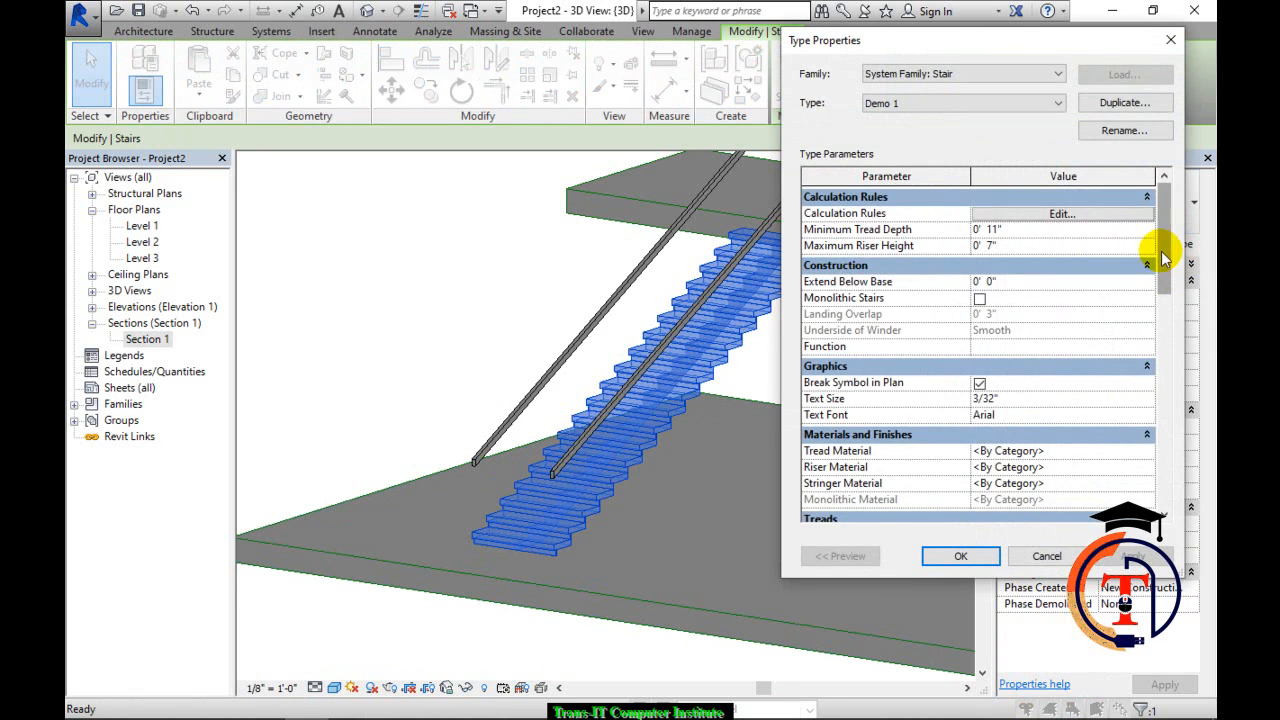
{"action": "left_click_drag", "start_coordinate": [1163, 258], "coordinate": [1168, 343]}
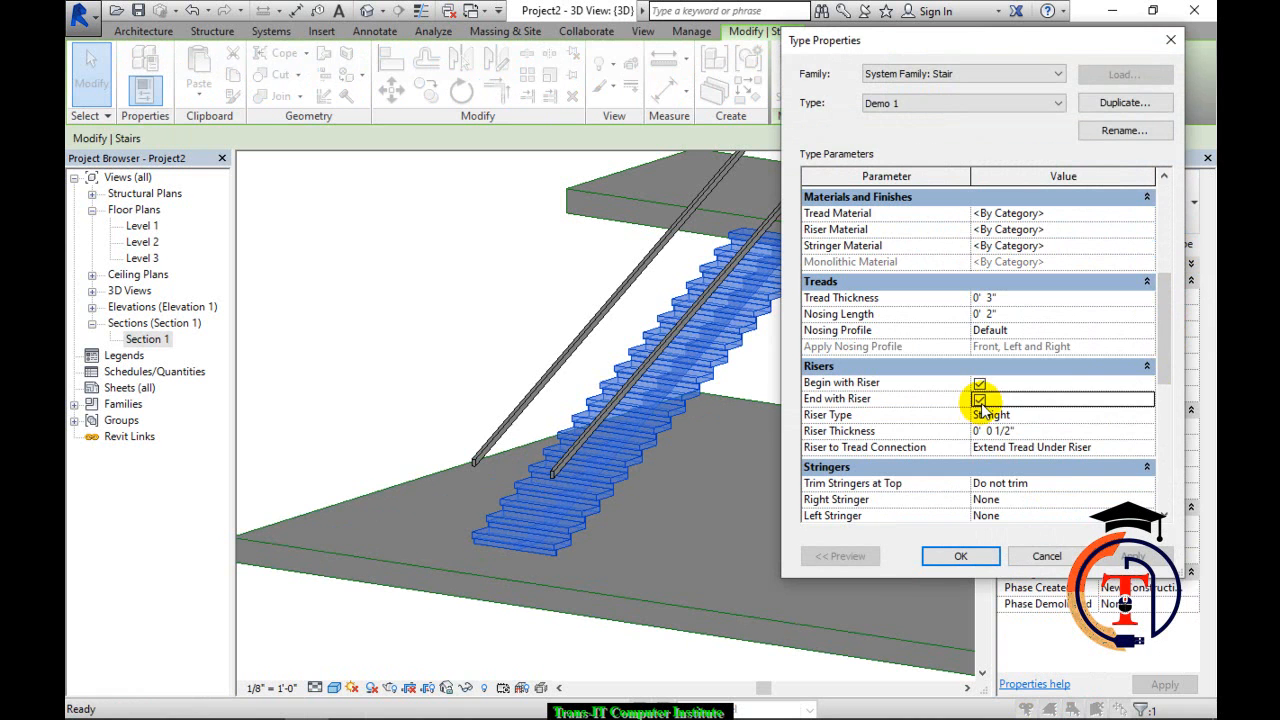
{"action": "left_click", "coordinate": [984, 560]}
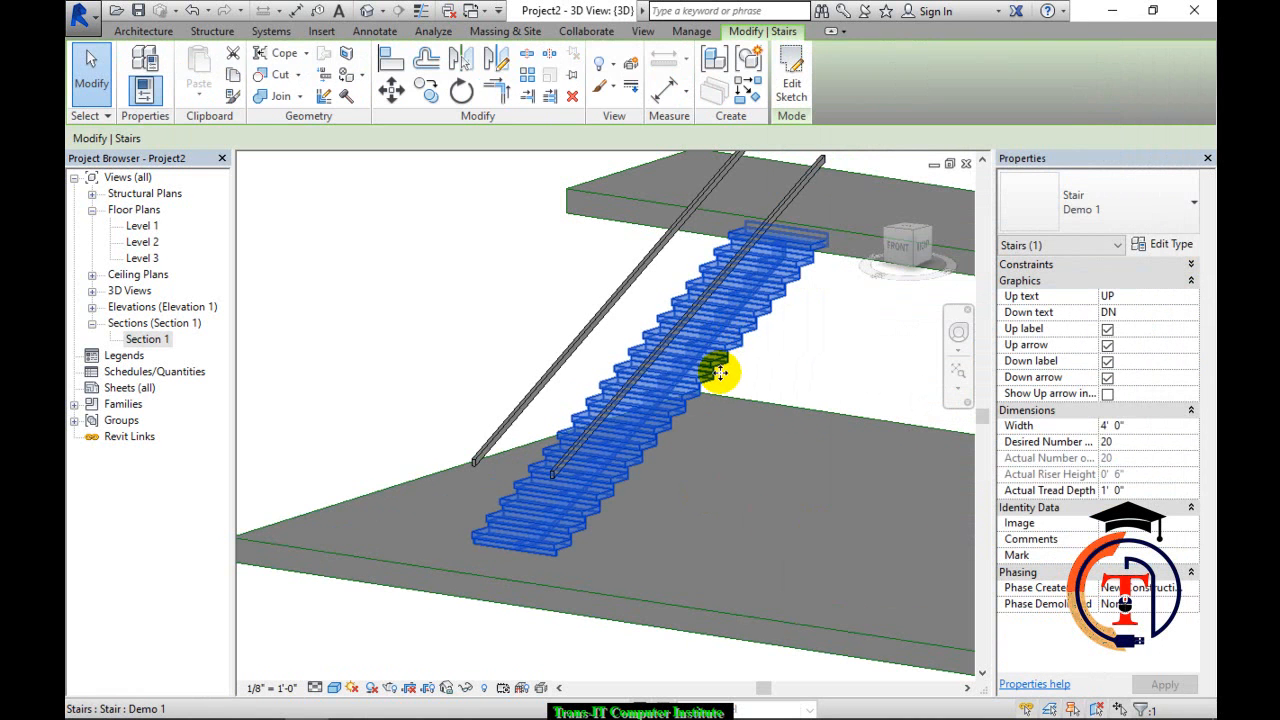
{"action": "double_click", "coordinate": [150, 242]}
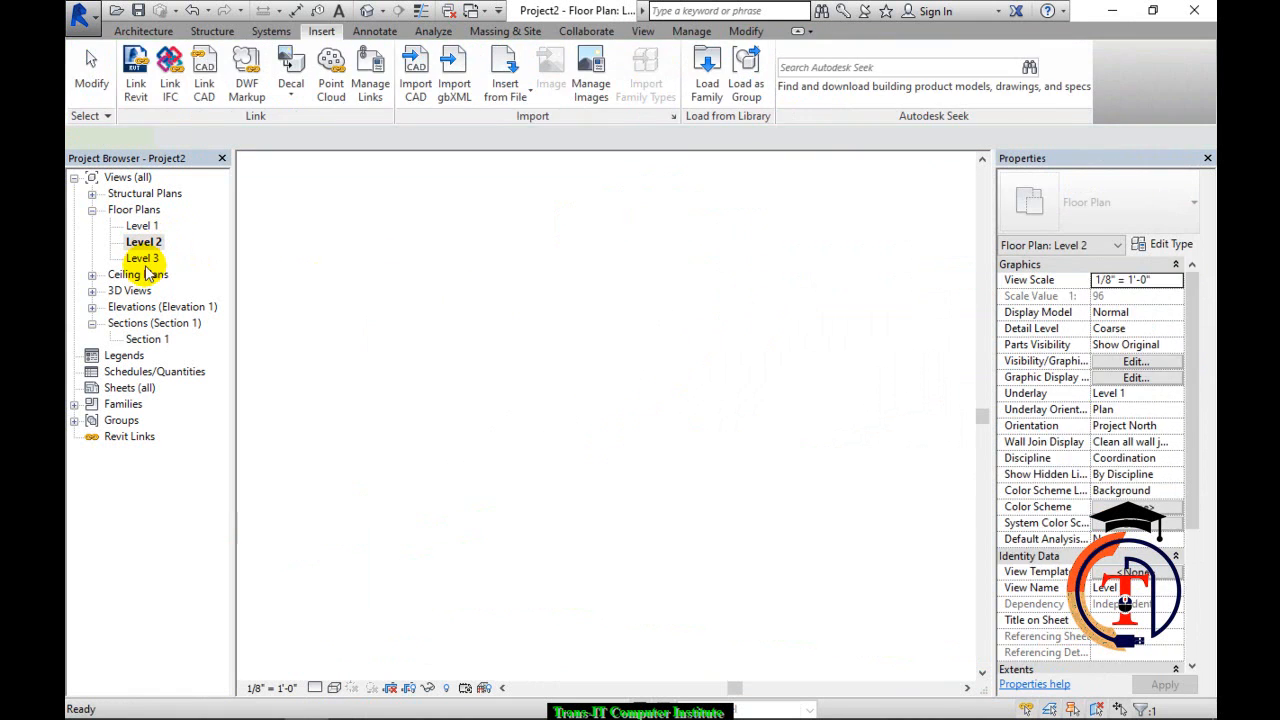
{"action": "scroll", "coordinate": [509, 447], "scroll_direction": "up", "scroll_amount": 3}
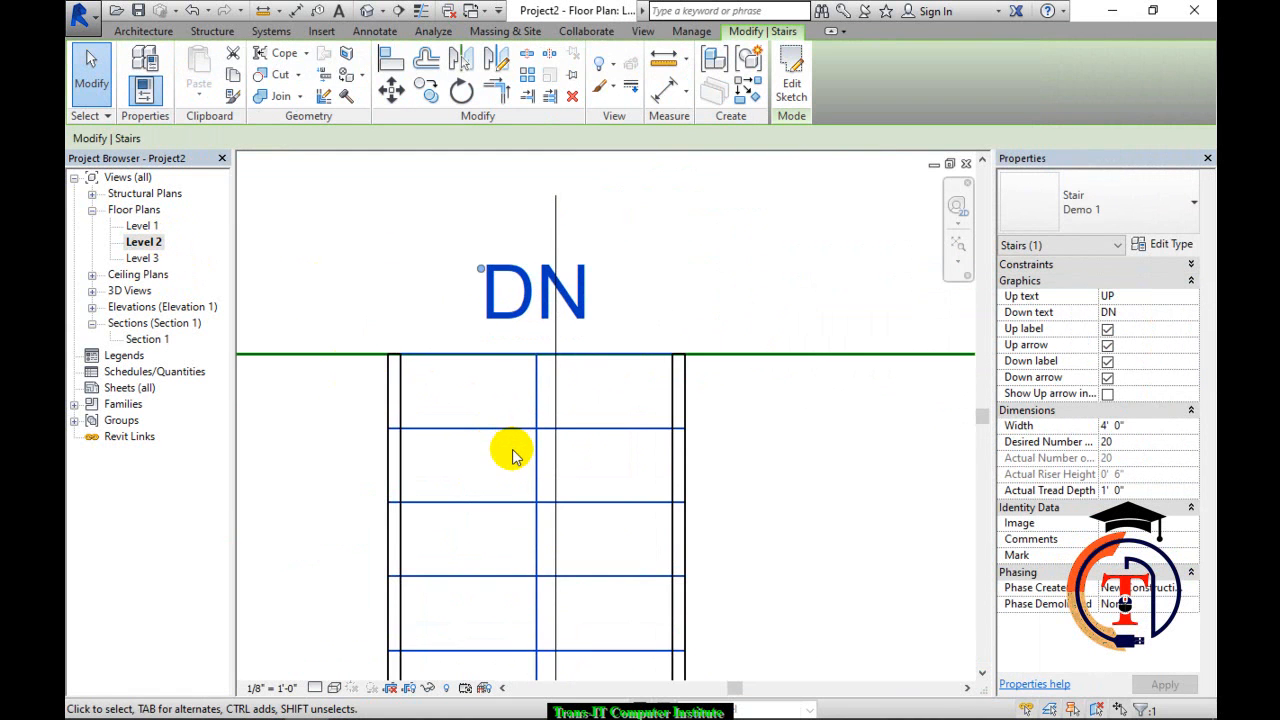
{"action": "scroll", "coordinate": [512, 455], "scroll_direction": "down", "scroll_amount": 4}
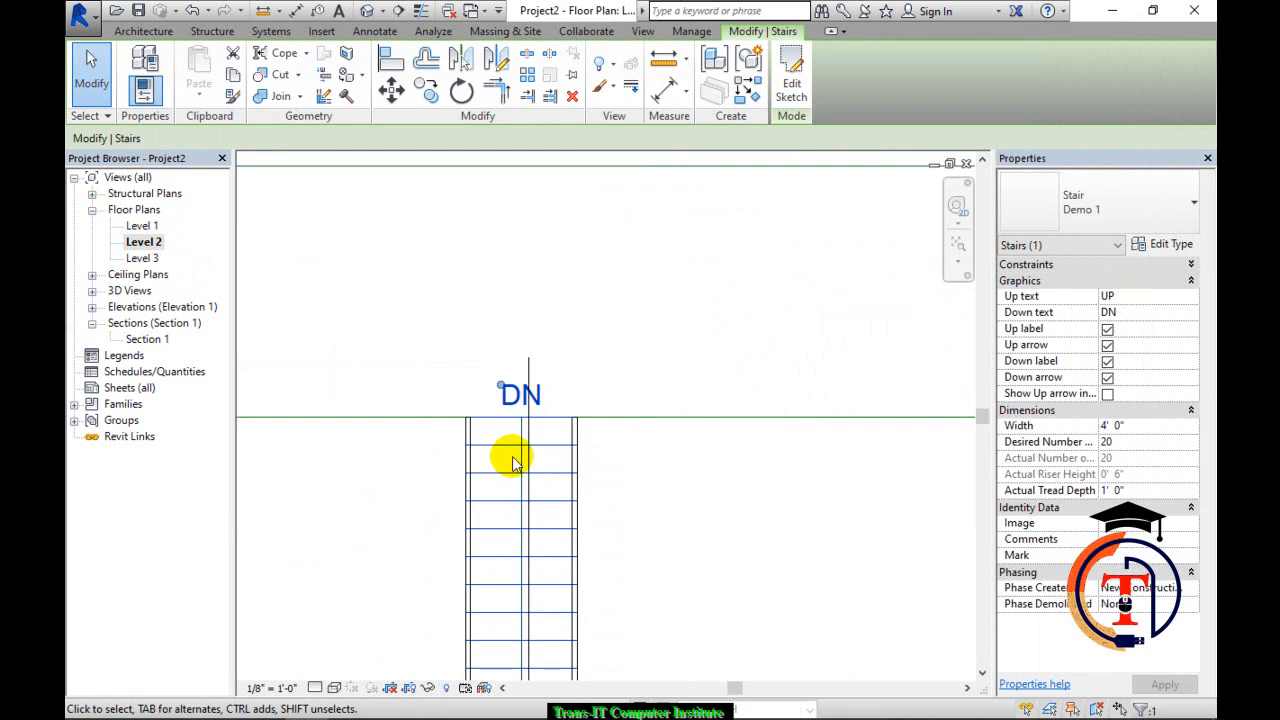
{"action": "left_click", "coordinate": [367, 11]}
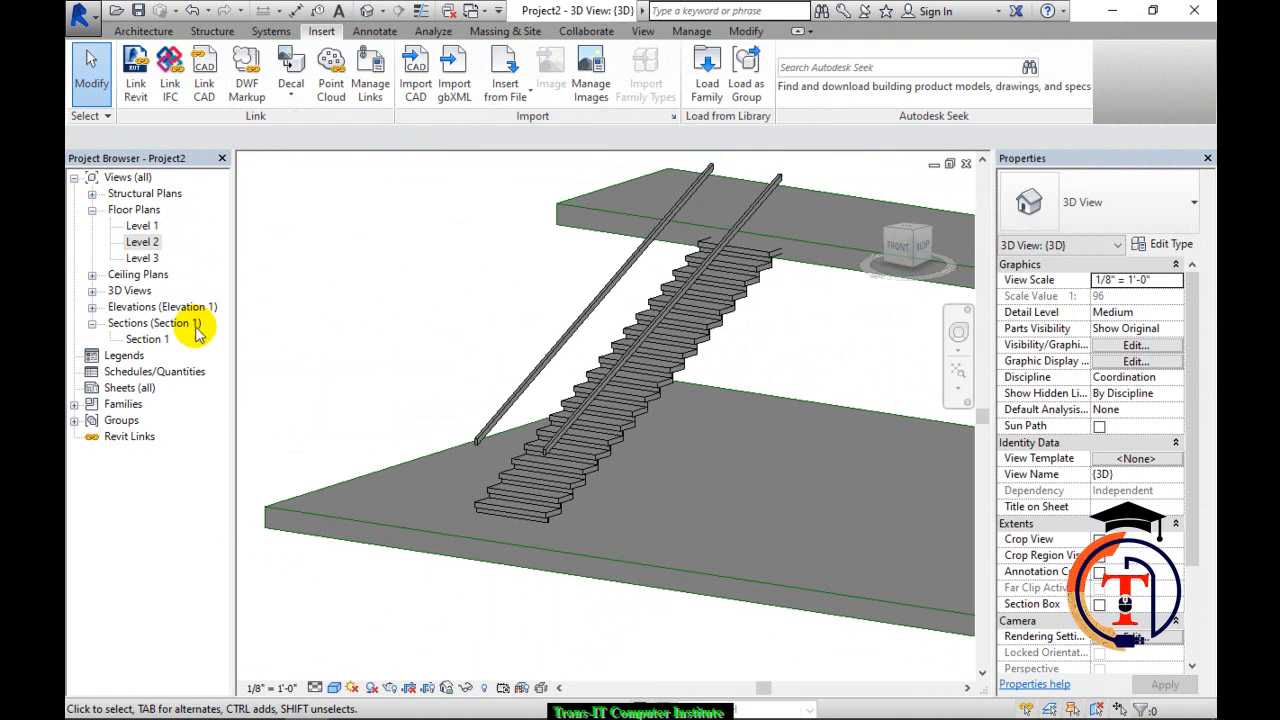
Align the stair's top riser with the upper floor's edge in Section 1, and close the section view.
{"action": "double_click", "coordinate": [146, 340]}
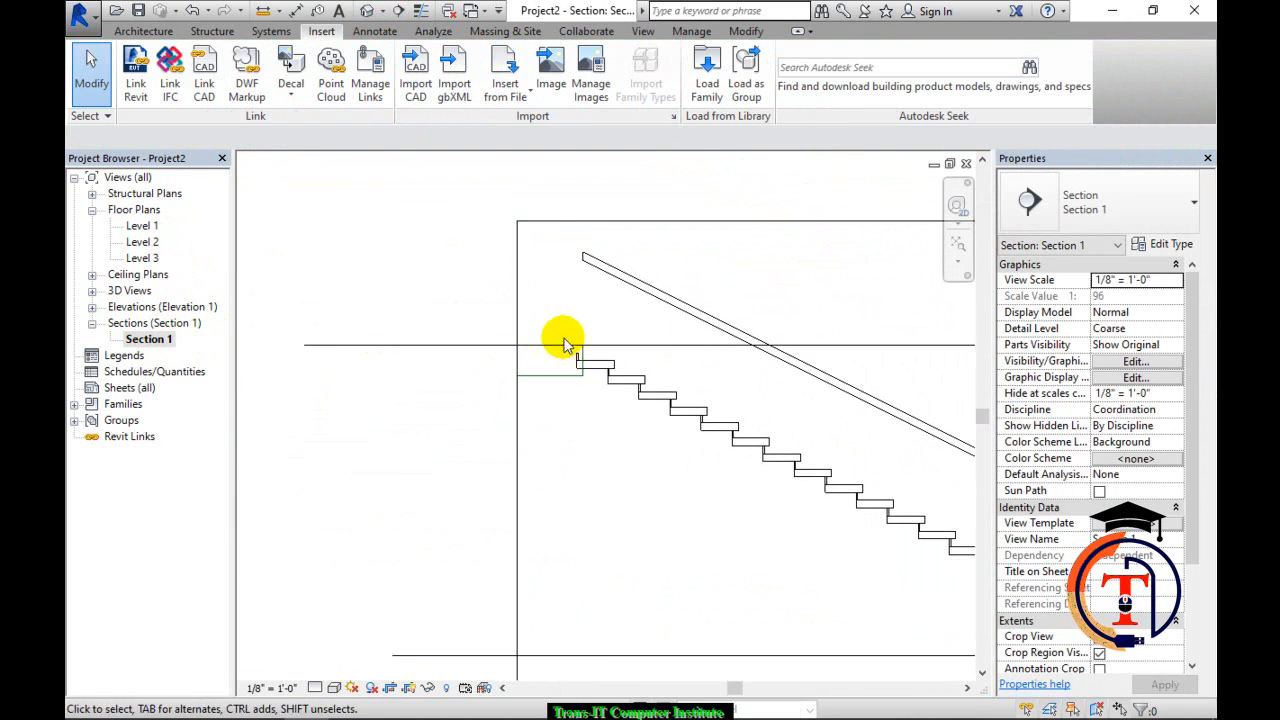
{"action": "scroll", "coordinate": [571, 349], "scroll_direction": "up", "scroll_amount": 4}
{"action": "key", "text": "a"}
{"action": "key", "text": "l"}
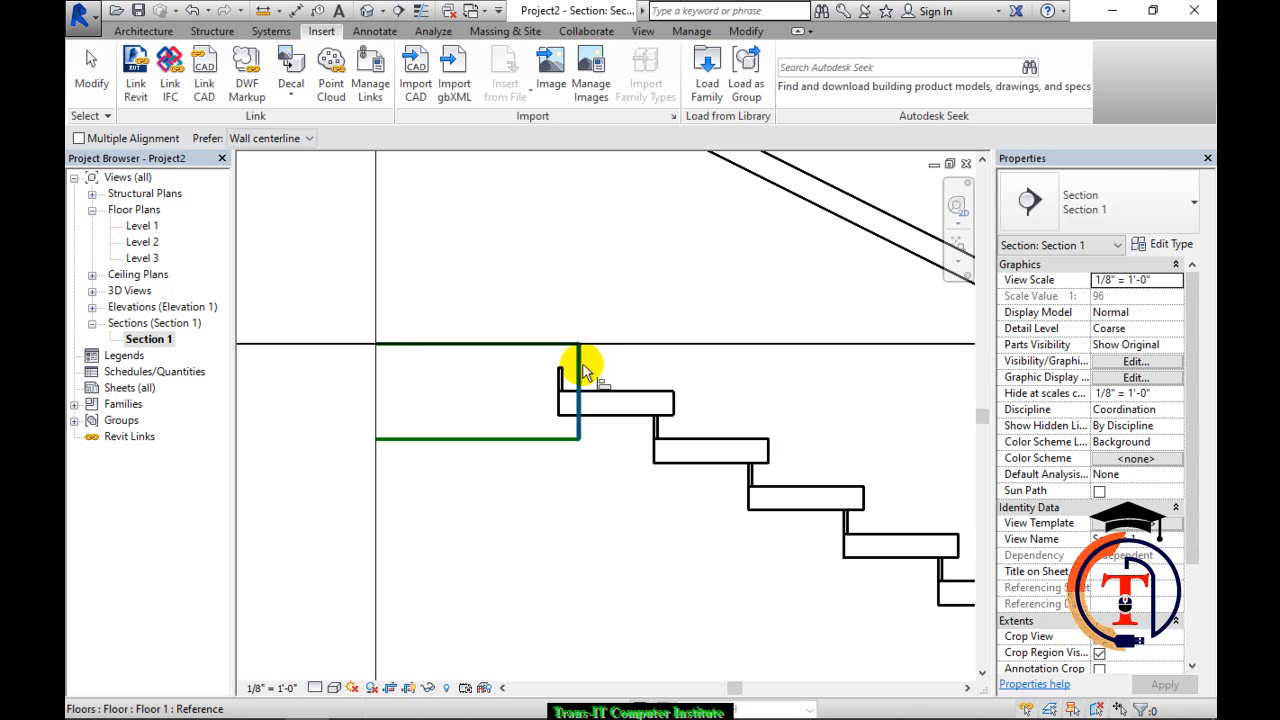
{"action": "left_click", "coordinate": [579, 368]}
{"action": "left_click", "coordinate": [558, 380]}
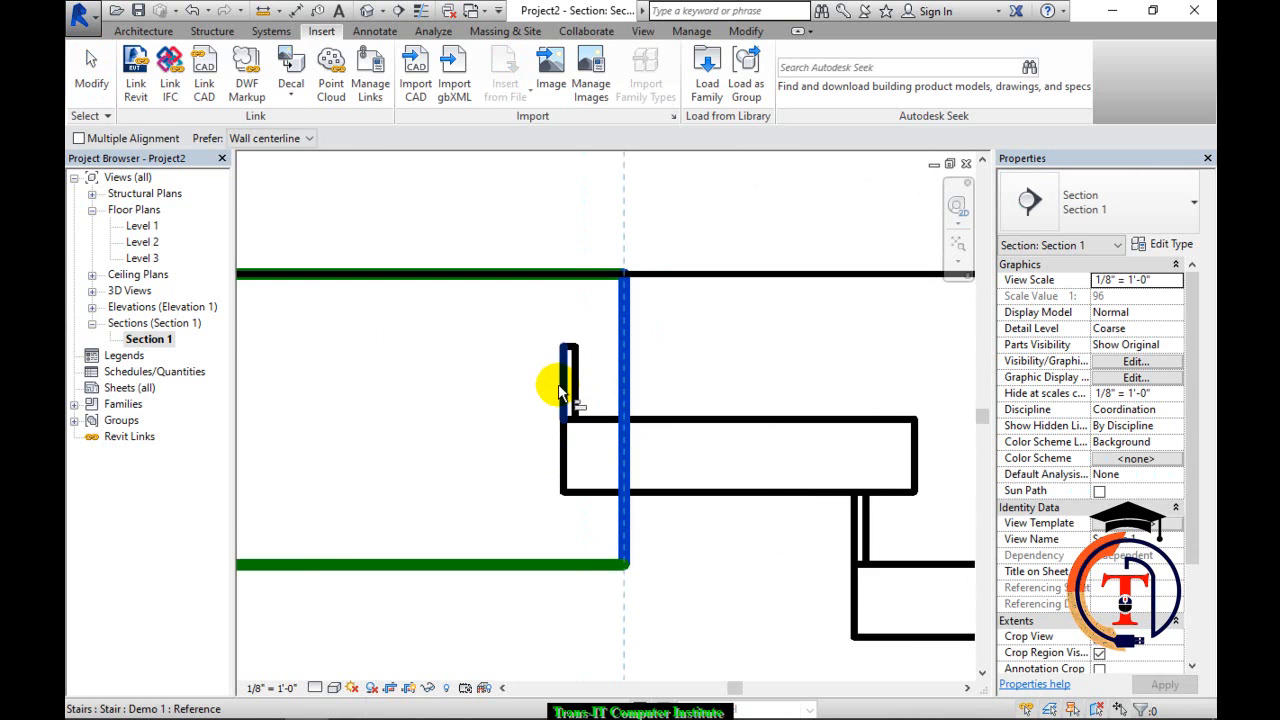
{"action": "scroll", "coordinate": [565, 393], "scroll_direction": "down", "scroll_amount": 3}
{"action": "key", "text": "Escape"}
{"action": "key", "text": "Escape"}
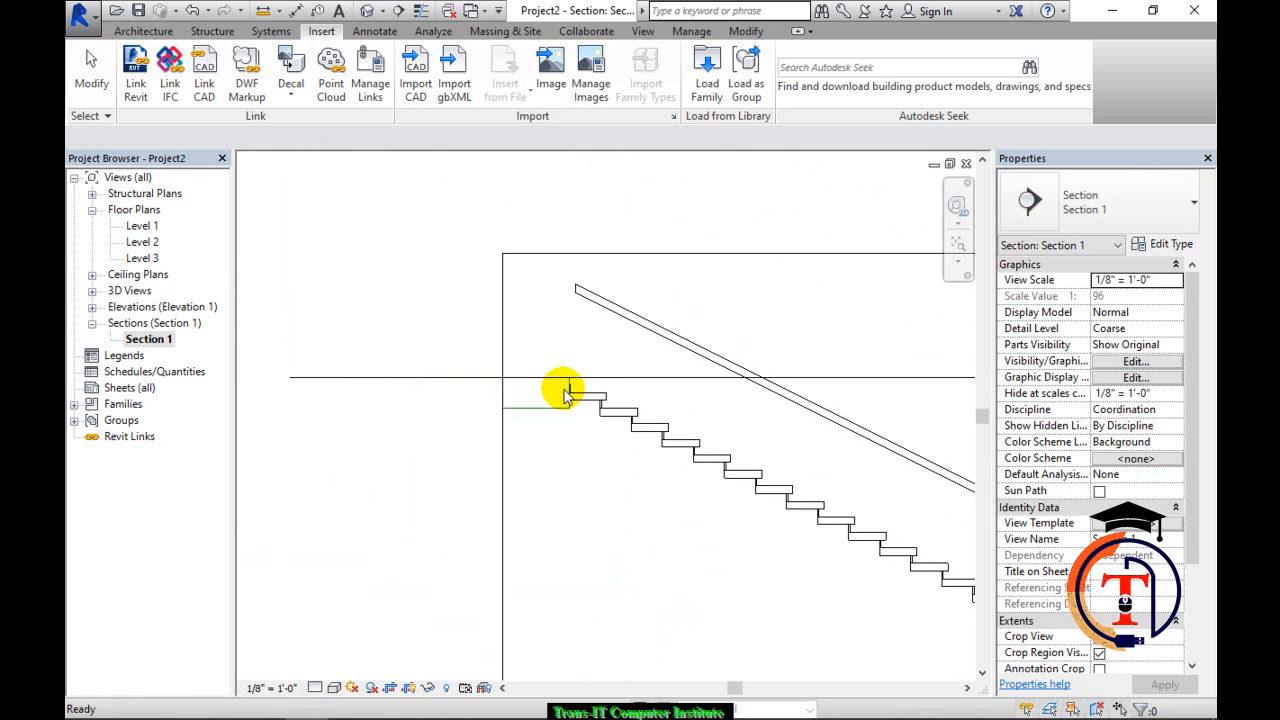
{"action": "scroll", "coordinate": [741, 240], "scroll_direction": "down", "scroll_amount": 3}
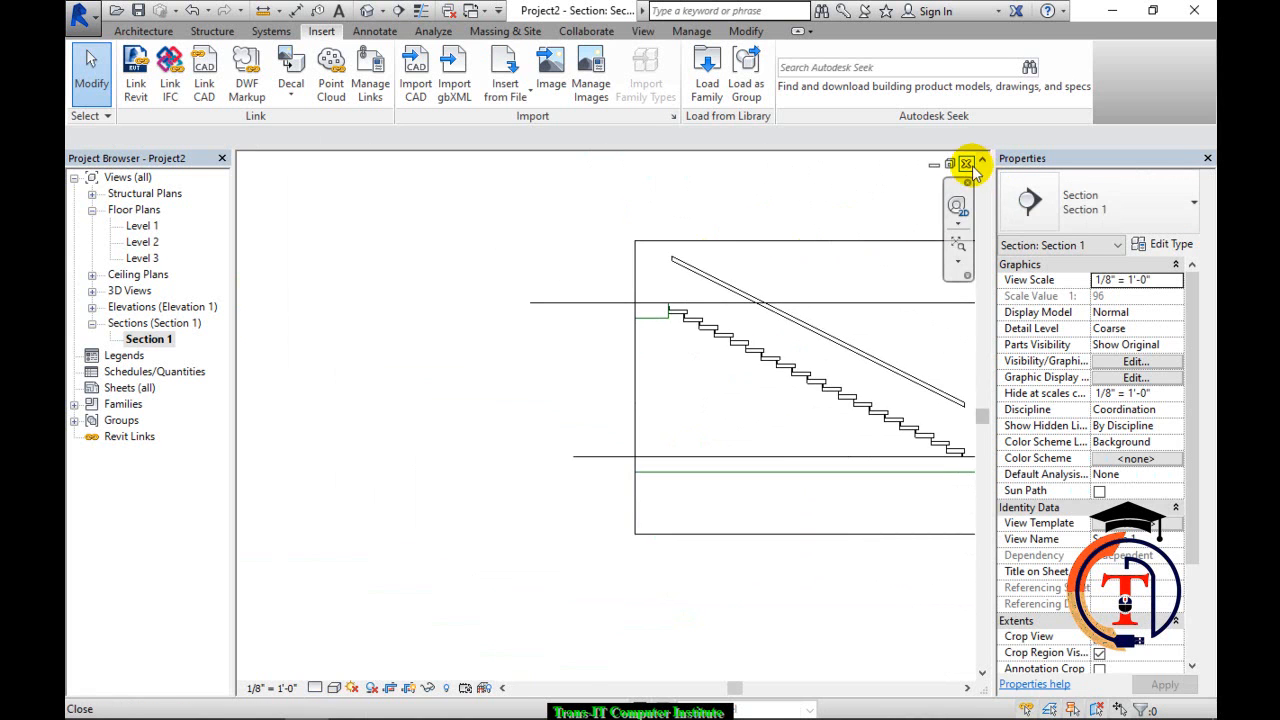
{"action": "left_click", "coordinate": [966, 163]}
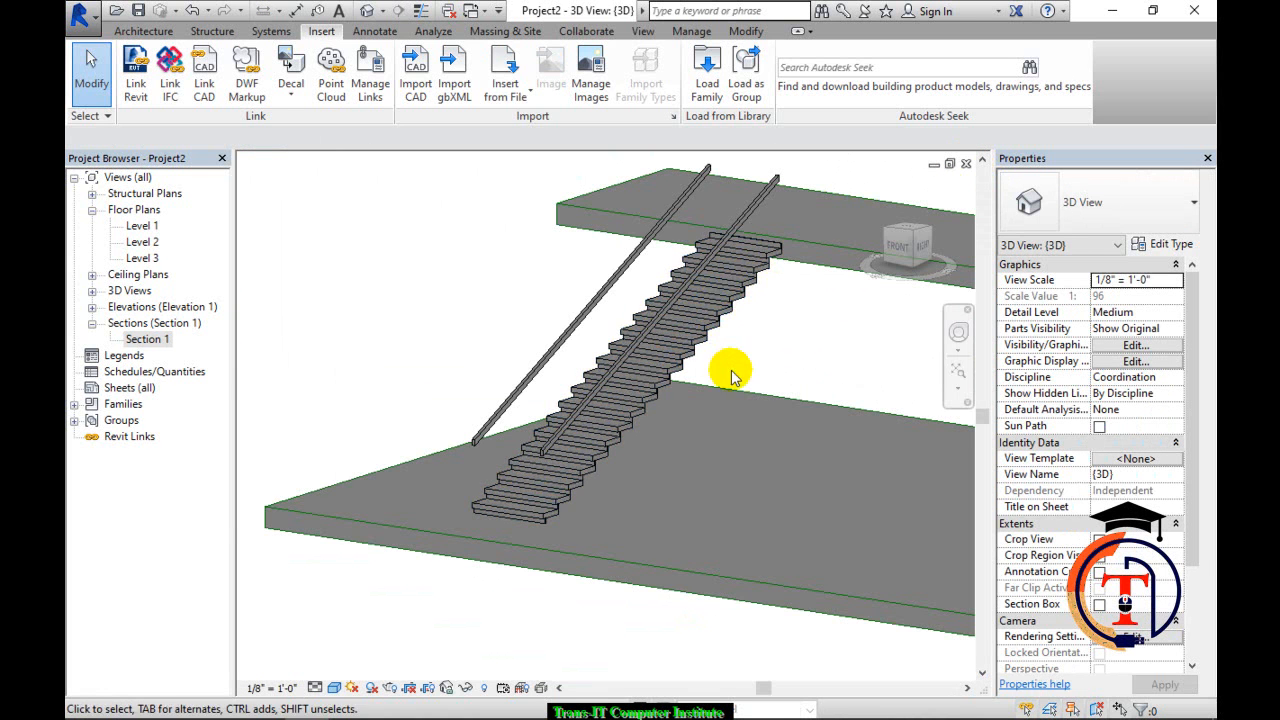
Open the type properties of the Demo 1 stair from the 3D view.
{"action": "scroll", "coordinate": [528, 514], "scroll_direction": "up", "scroll_amount": 2}
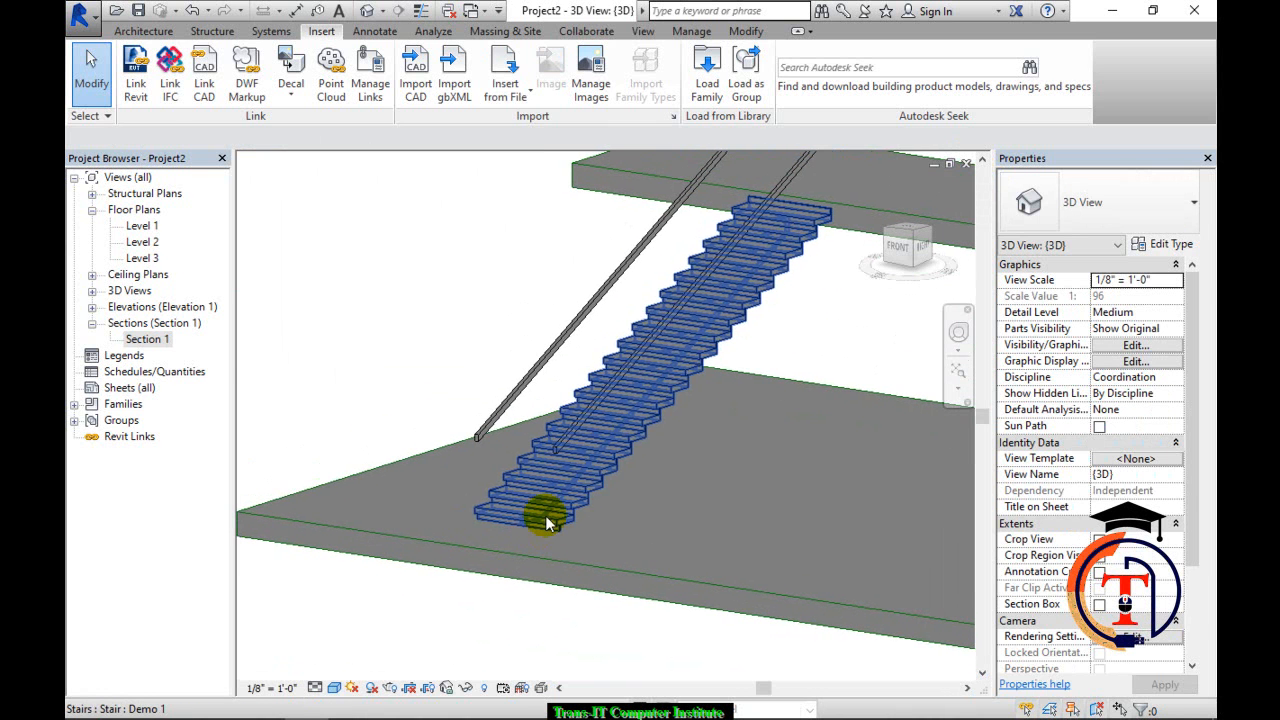
{"action": "left_click", "coordinate": [544, 517]}
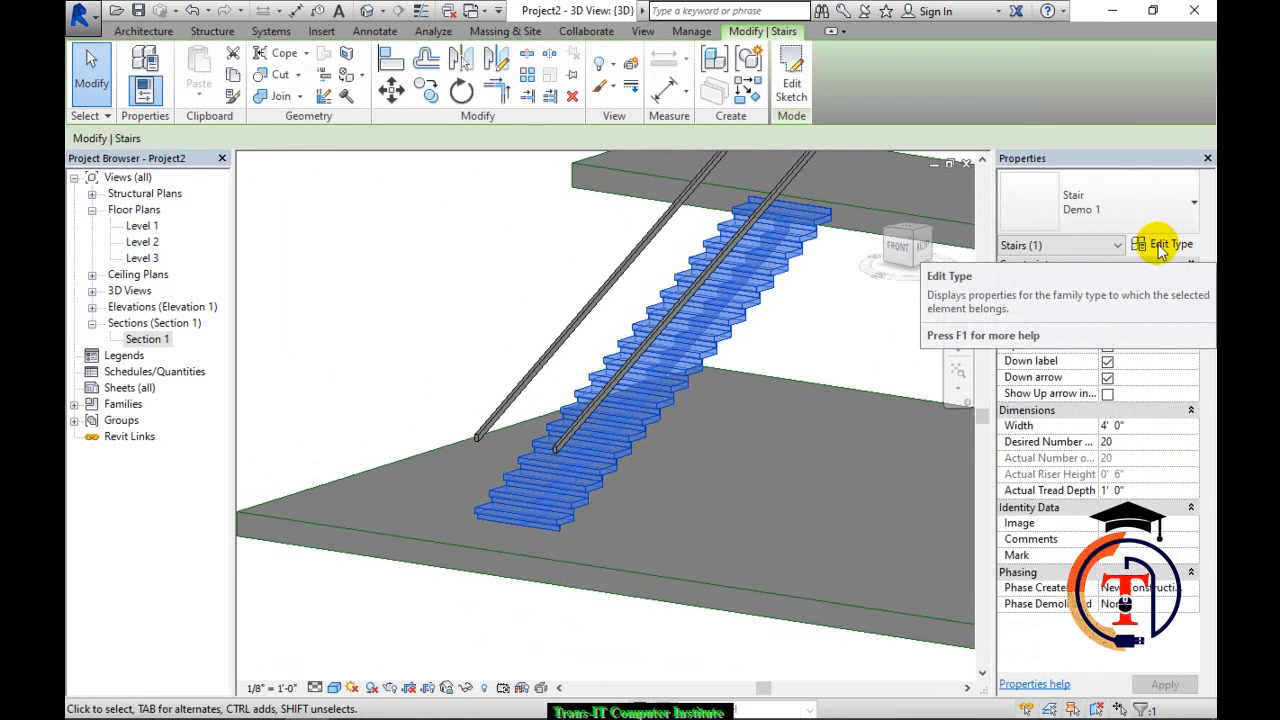
{"action": "left_click", "coordinate": [1166, 246]}
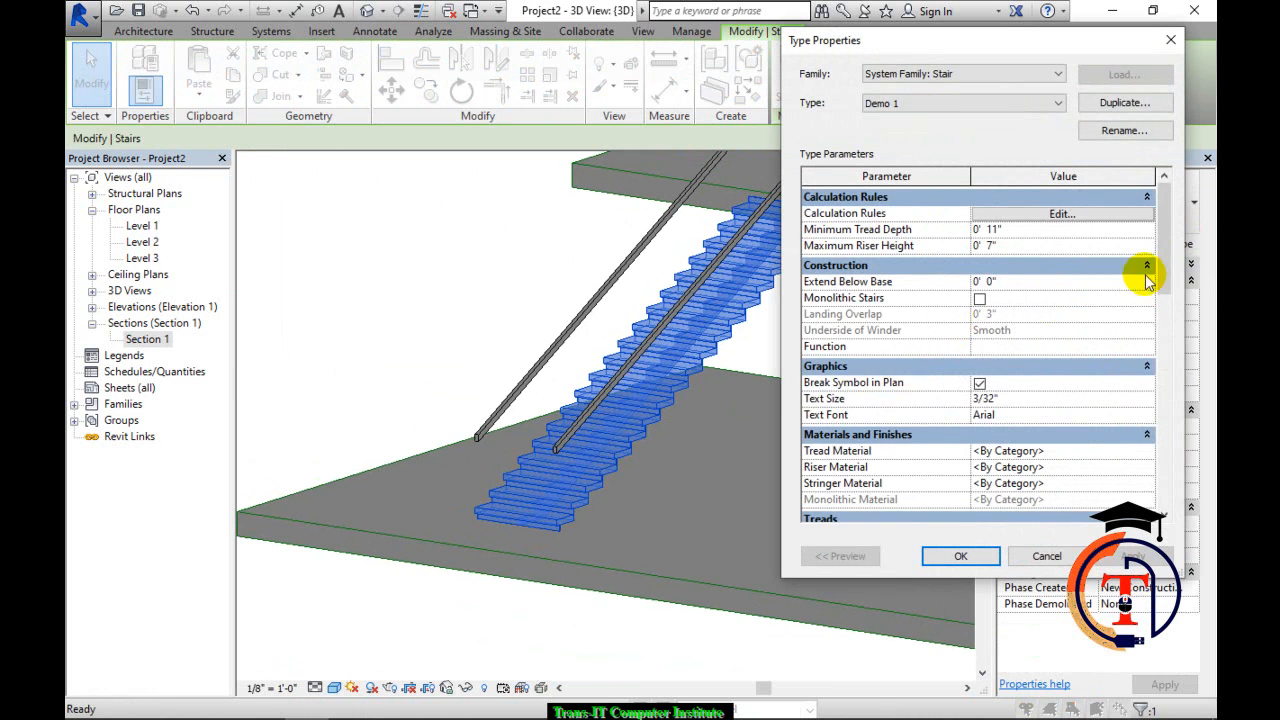
Set both the Right Stringer and Left Stringer of stair type Demo 1 to Closed.
{"action": "left_click_drag", "start_coordinate": [1158, 251], "coordinate": [1180, 415]}
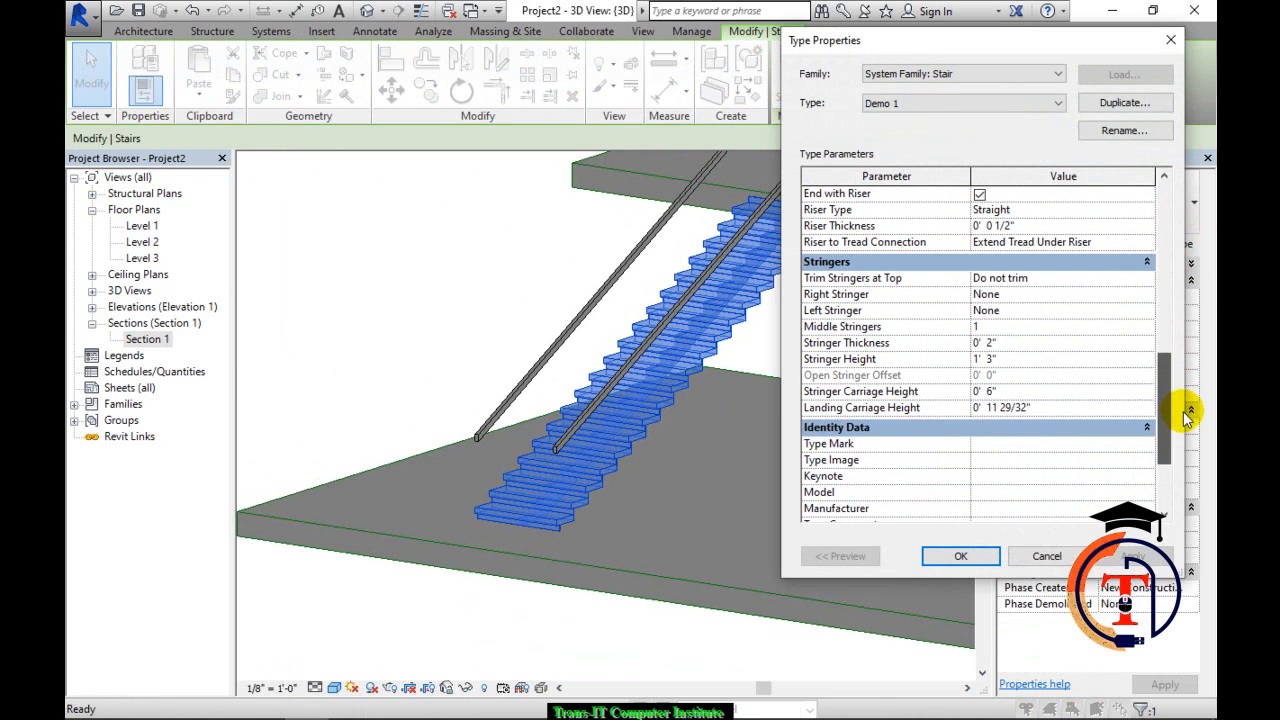
{"action": "left_click", "coordinate": [1148, 296]}
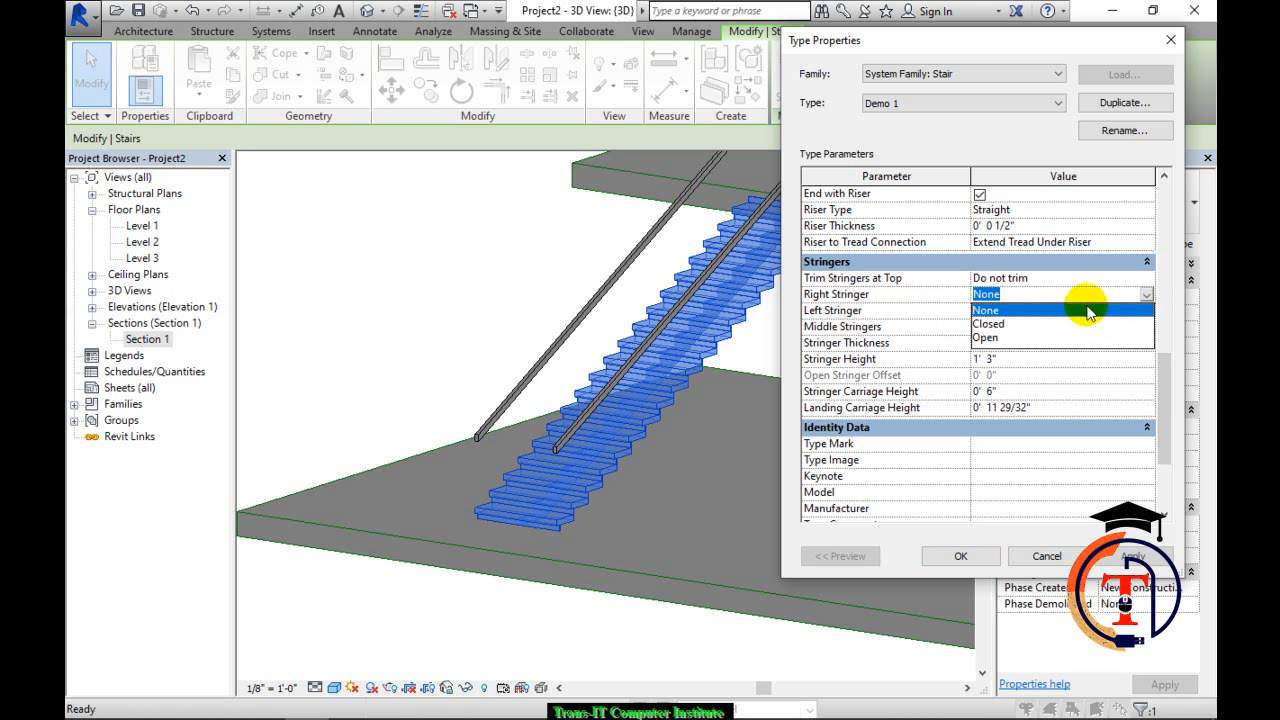
{"action": "left_click", "coordinate": [1008, 325]}
{"action": "left_click", "coordinate": [1147, 311]}
{"action": "left_click", "coordinate": [1000, 342]}
{"action": "left_click", "coordinate": [1133, 556]}
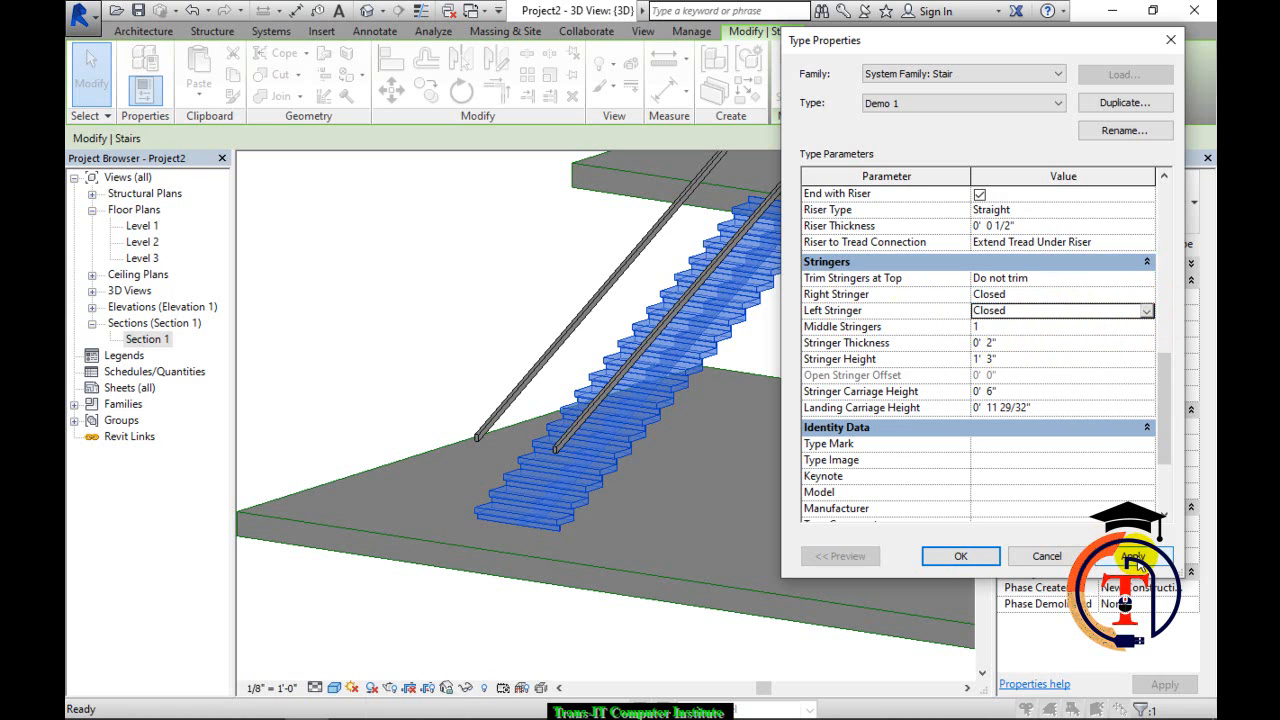
{"action": "left_click", "coordinate": [960, 556]}
{"action": "key", "text": "Escape"}
Set the Right Stringer of the selected stair's Demo 1 type to Open and apply it.
{"action": "middle_click_drag", "start_coordinate": [580, 494], "coordinate": [788, 503], "text": "shift"}
{"action": "scroll", "coordinate": [809, 486], "scroll_direction": "up", "scroll_amount": 3}
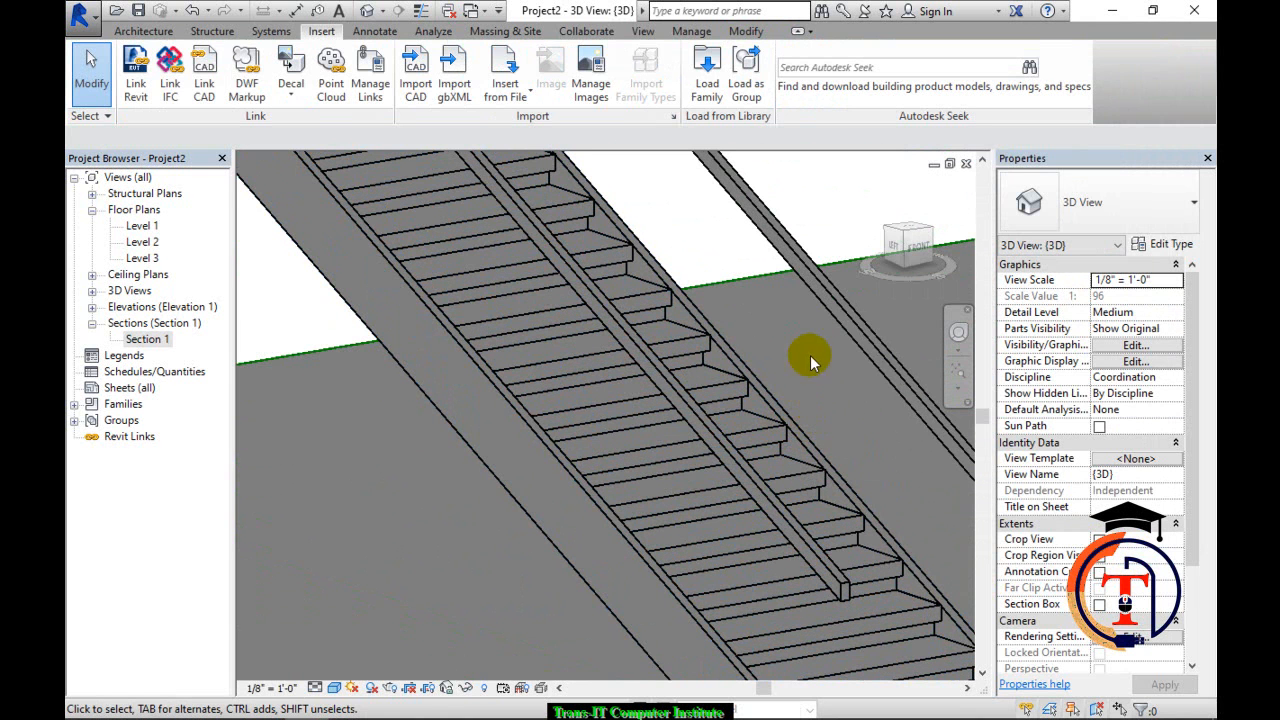
{"action": "left_click", "coordinate": [766, 420]}
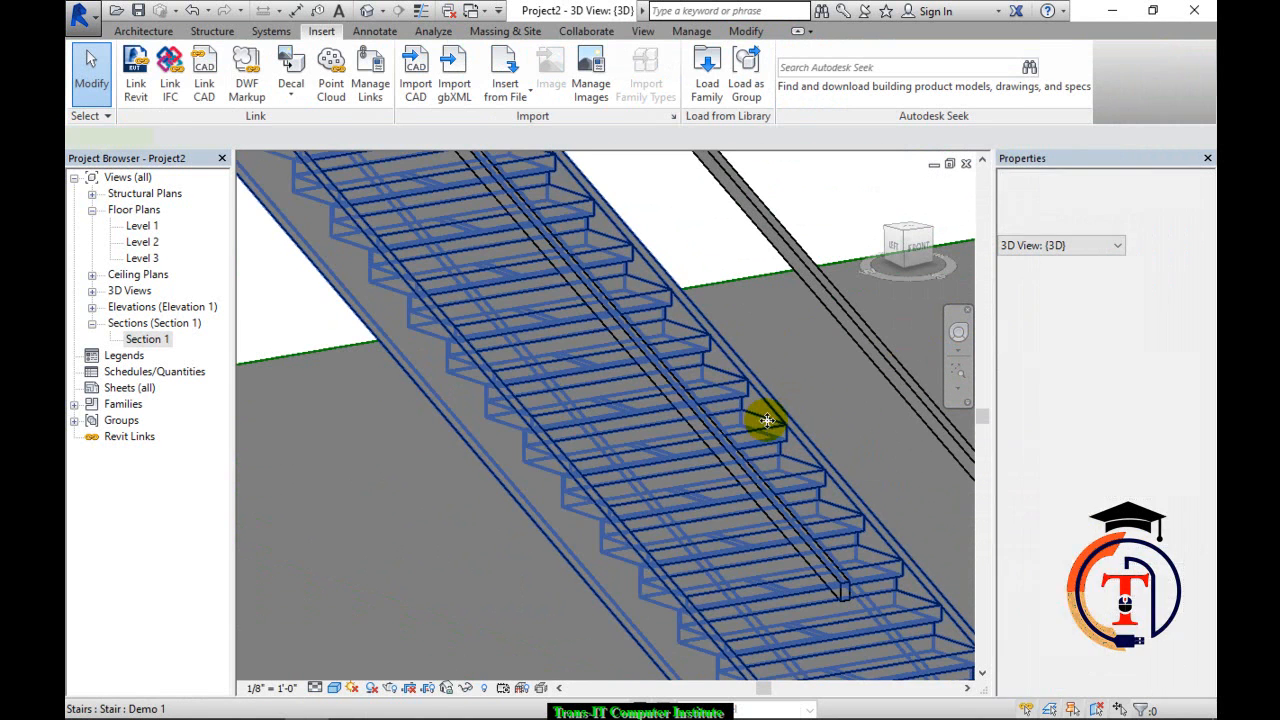
{"action": "left_click", "coordinate": [1157, 228]}
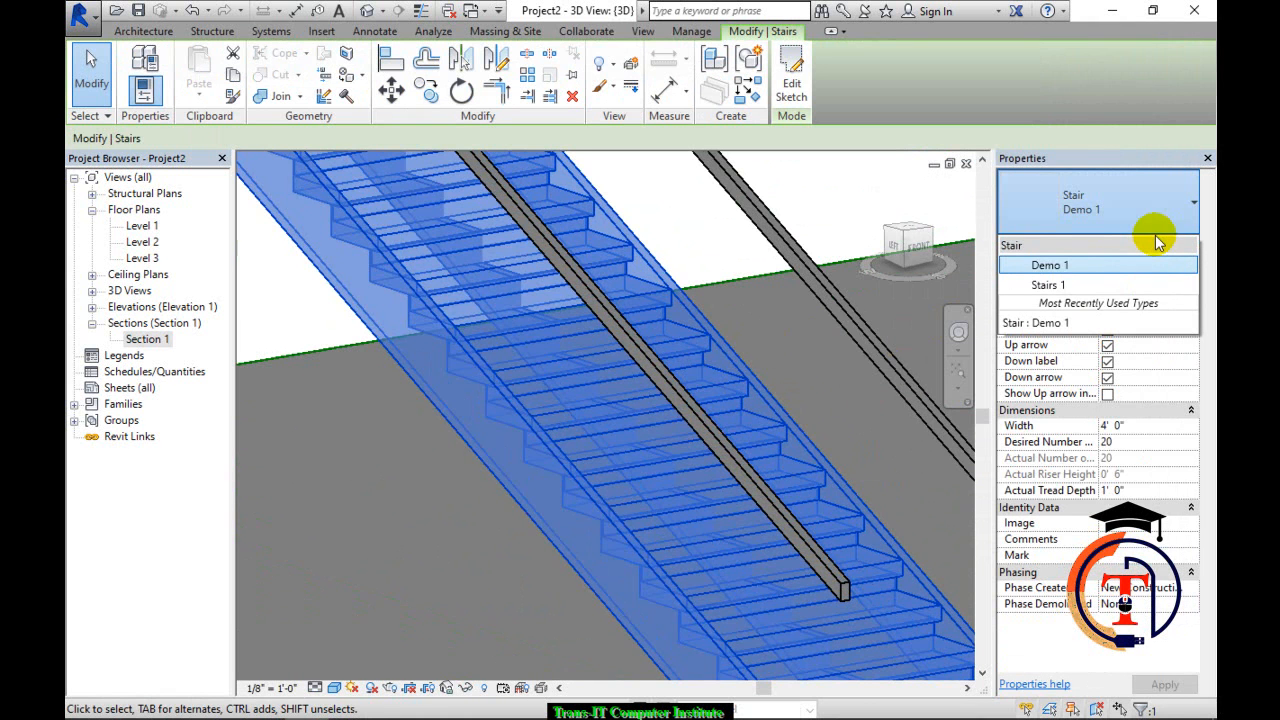
{"action": "left_click", "coordinate": [1167, 264]}
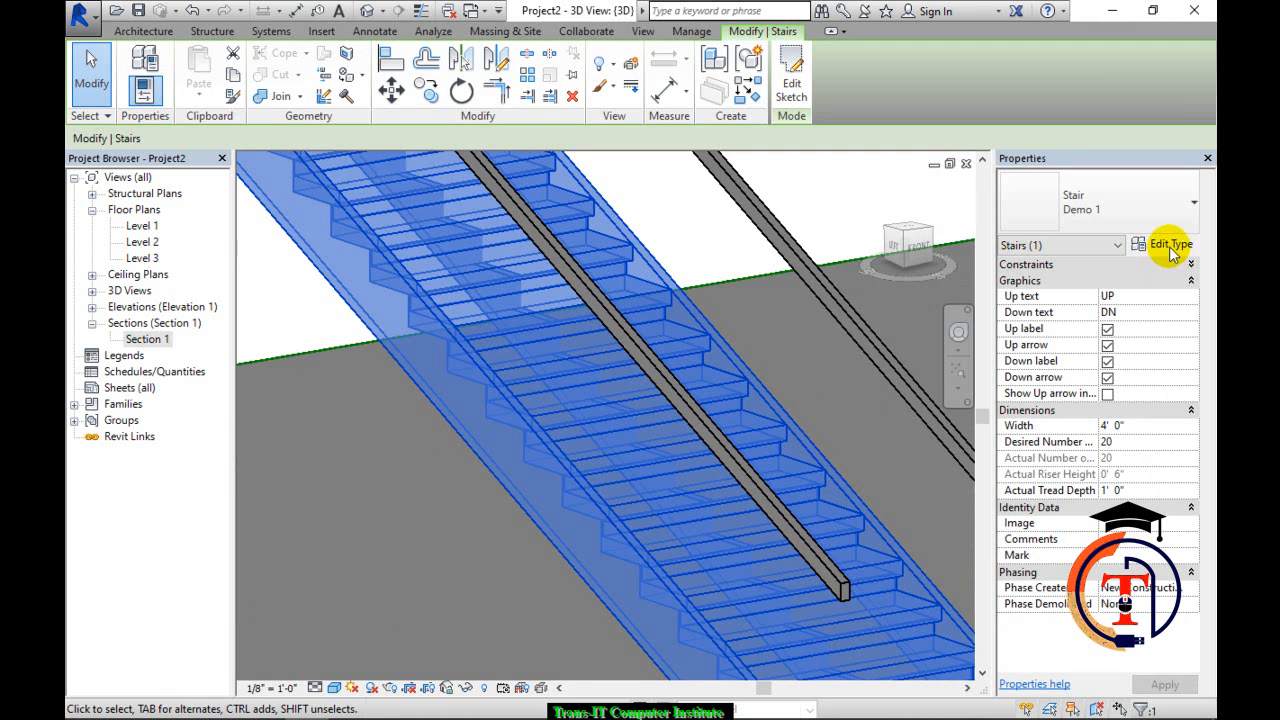
{"action": "left_click", "coordinate": [1172, 248]}
{"action": "left_click_drag", "start_coordinate": [1157, 251], "coordinate": [1165, 373]}
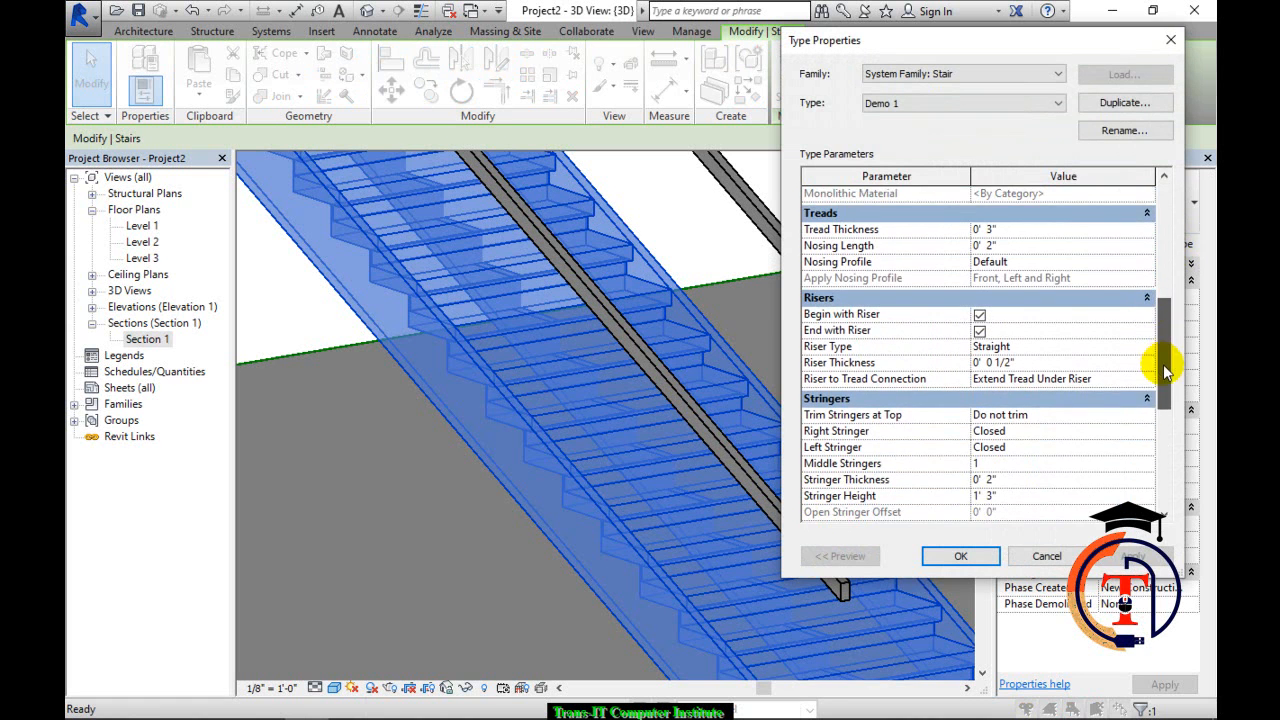
{"action": "left_click", "coordinate": [1142, 432]}
{"action": "left_click", "coordinate": [1120, 465]}
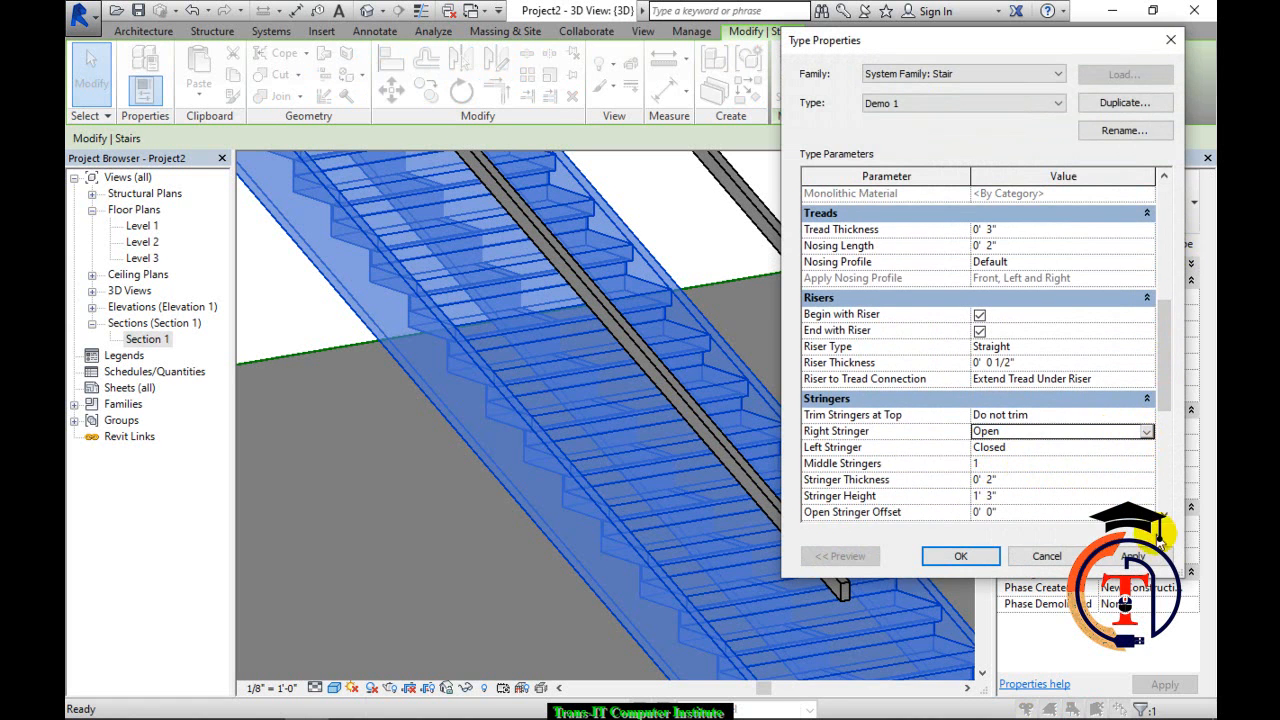
{"action": "left_click", "coordinate": [1133, 556]}
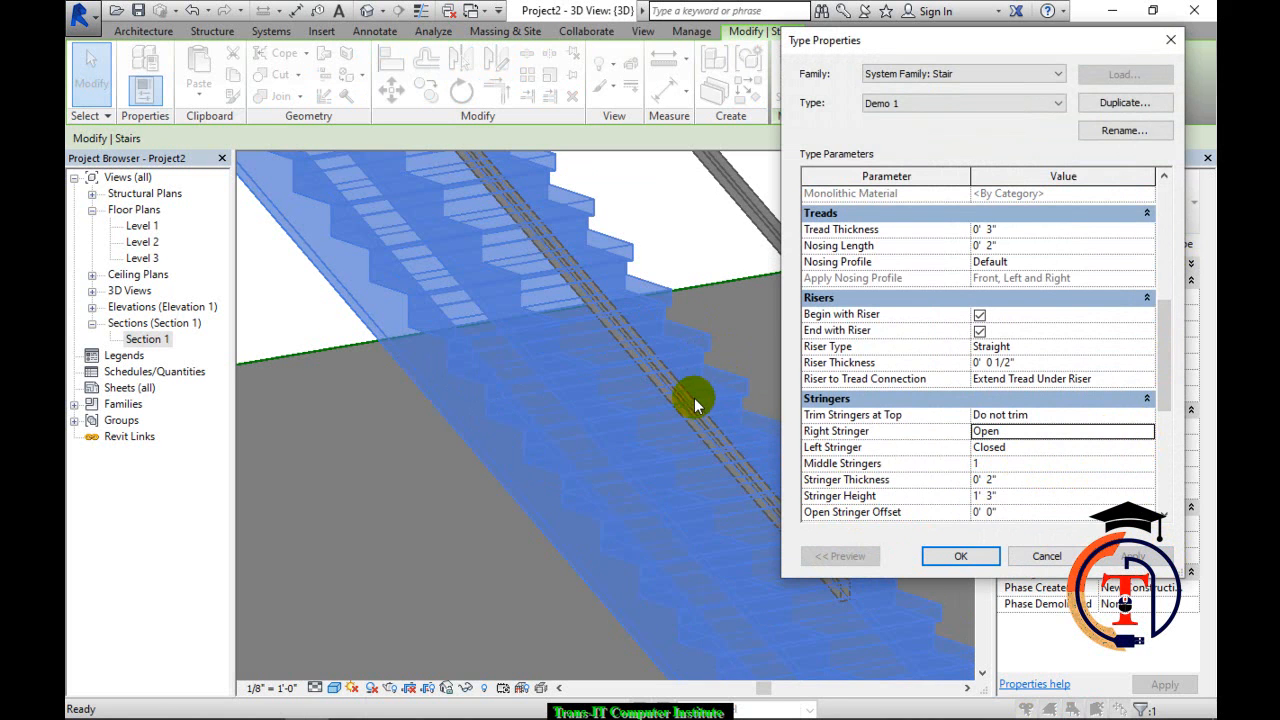
{"action": "left_click", "coordinate": [954, 556]}
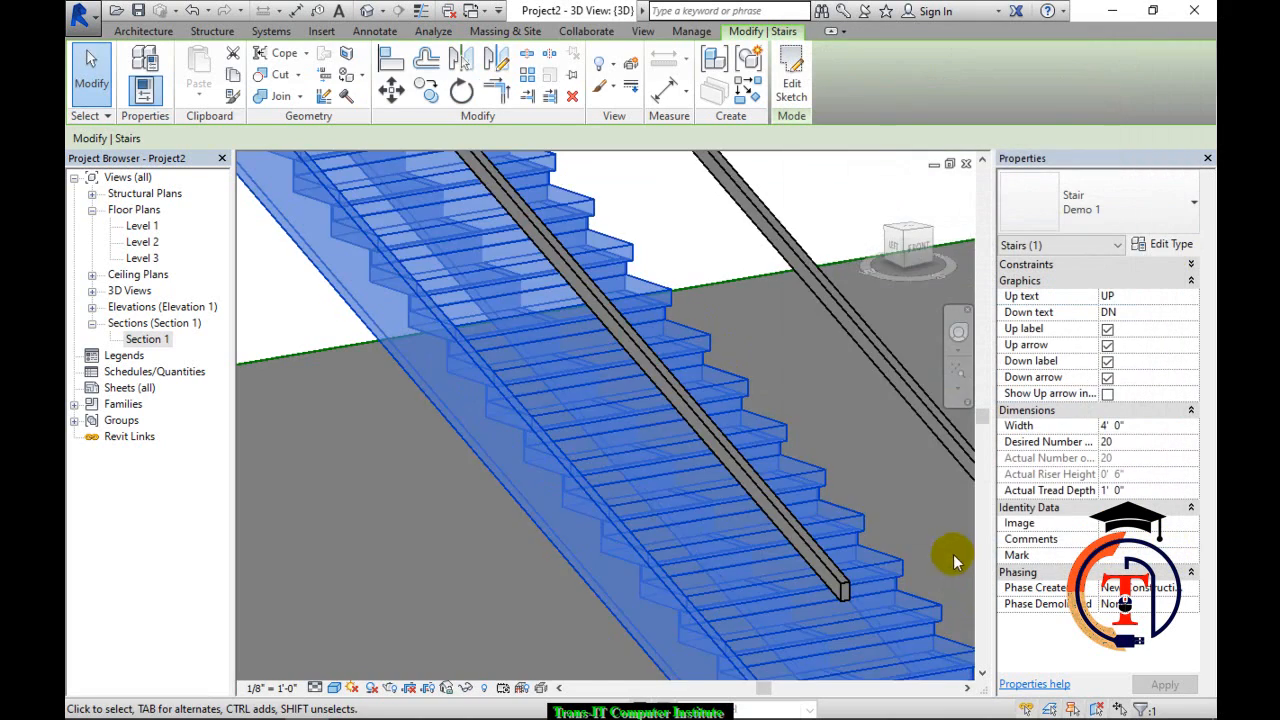
Change the Right Stringer of stair type Demo 1 back to Closed and apply it.
{"action": "scroll", "coordinate": [888, 491], "scroll_direction": "down", "scroll_amount": 3}
{"action": "middle_click_drag", "start_coordinate": [886, 490], "coordinate": [632, 408], "text": "shift"}
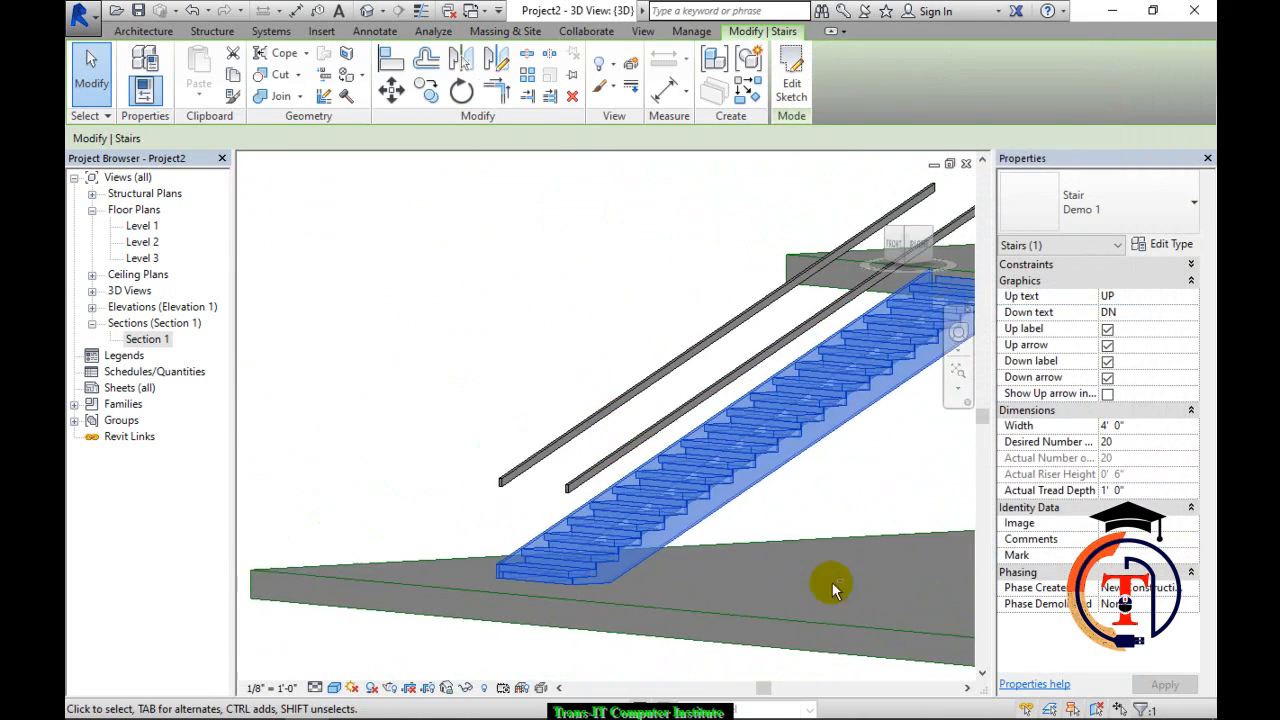
{"action": "scroll", "coordinate": [778, 525], "scroll_direction": "up", "scroll_amount": 4}
{"action": "left_click", "coordinate": [351, 297]}
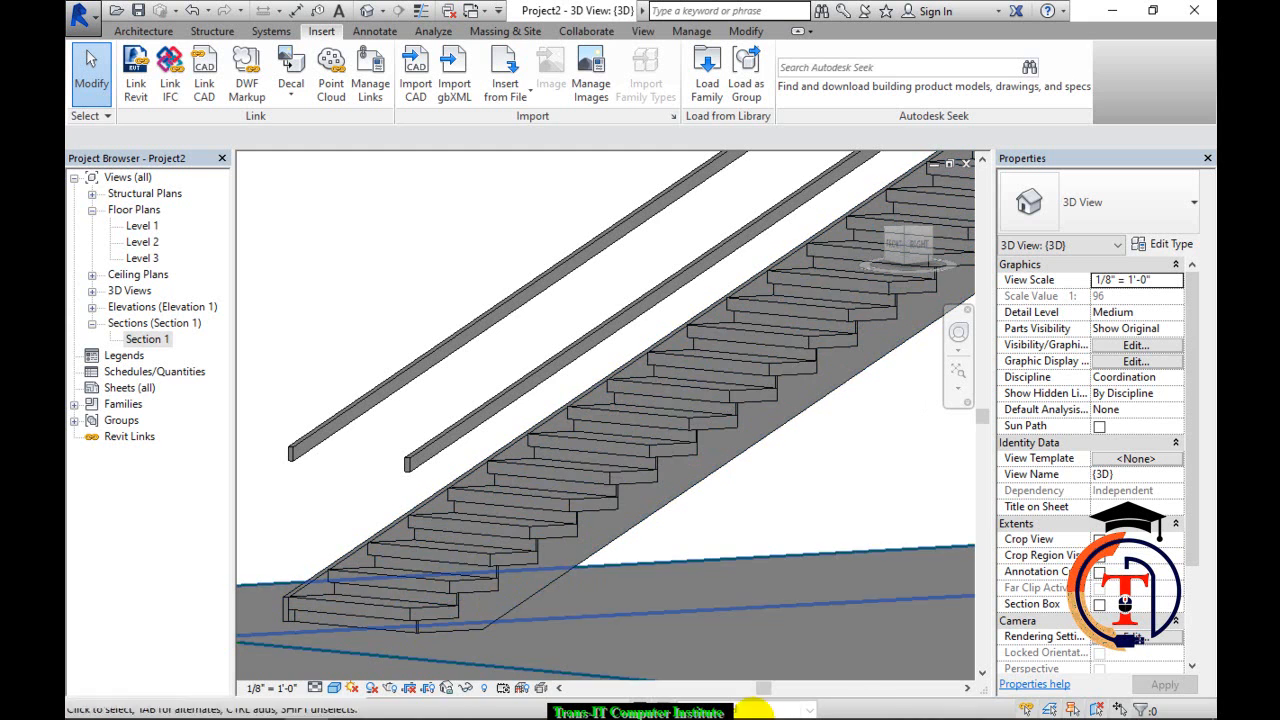
{"action": "left_click", "coordinate": [695, 458]}
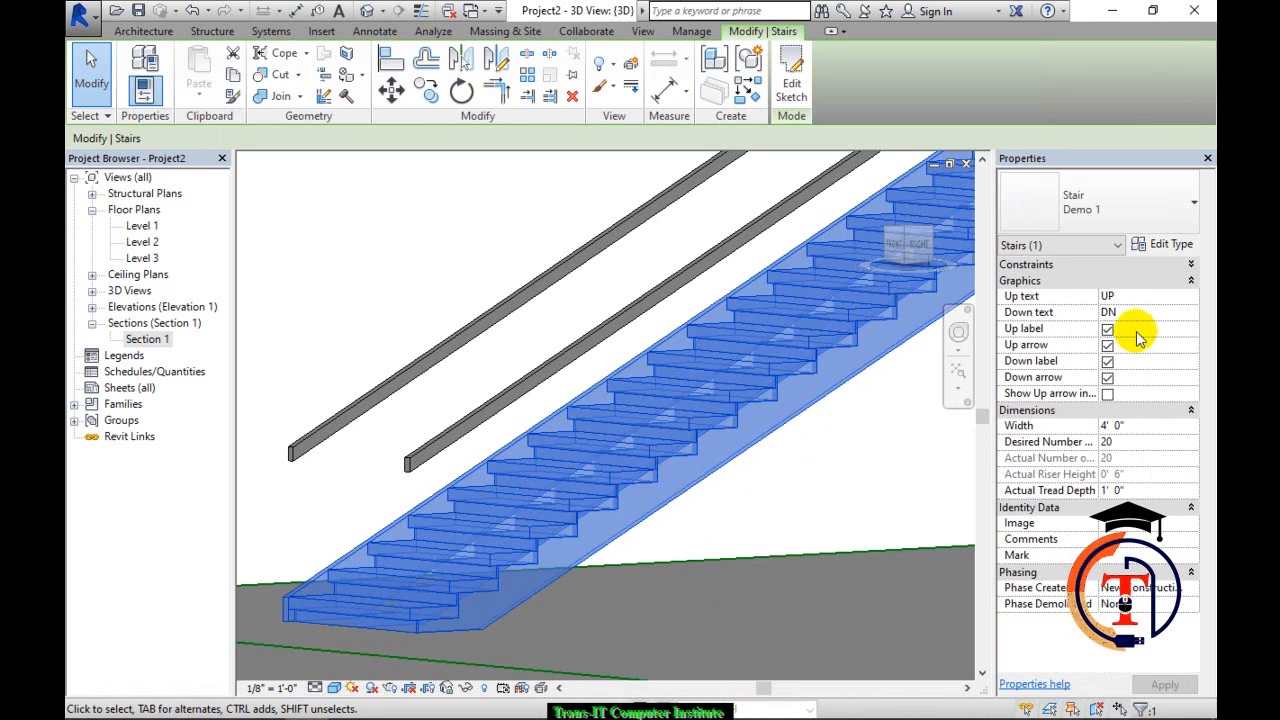
{"action": "left_click", "coordinate": [1162, 247]}
{"action": "left_click_drag", "start_coordinate": [1168, 255], "coordinate": [1168, 378]}
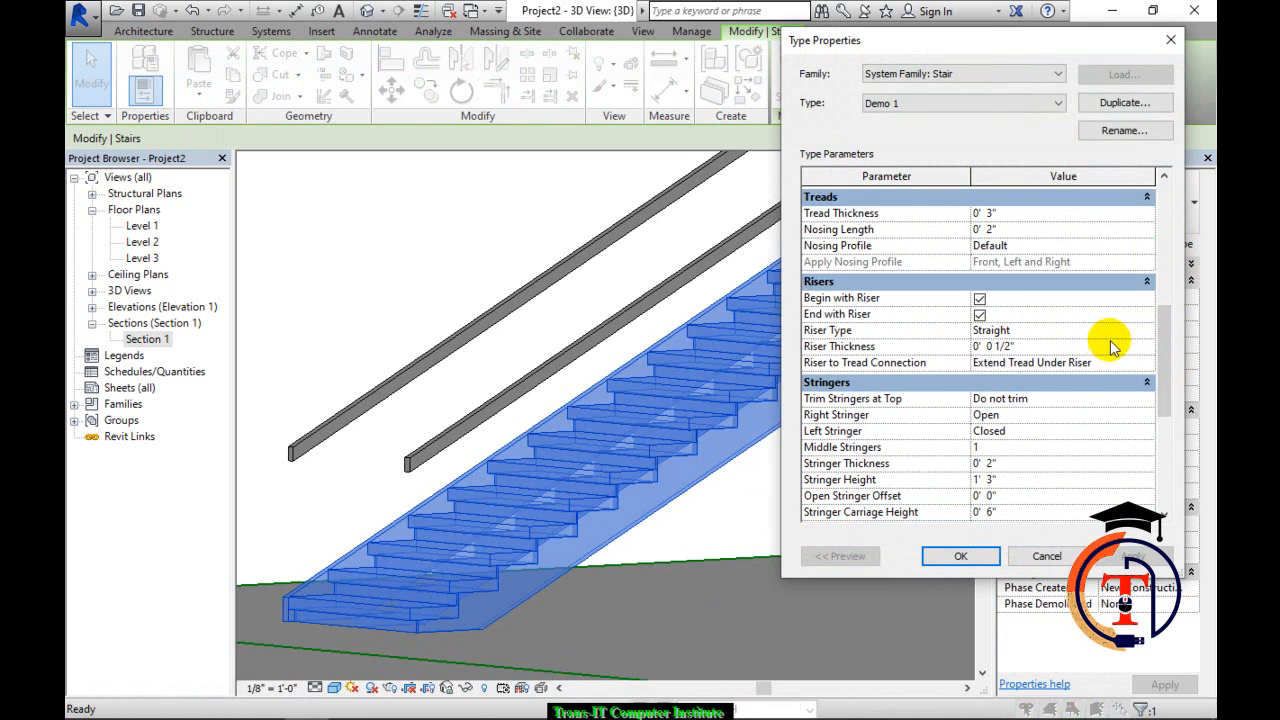
{"action": "left_click", "coordinate": [1100, 415]}
{"action": "left_click", "coordinate": [1062, 416]}
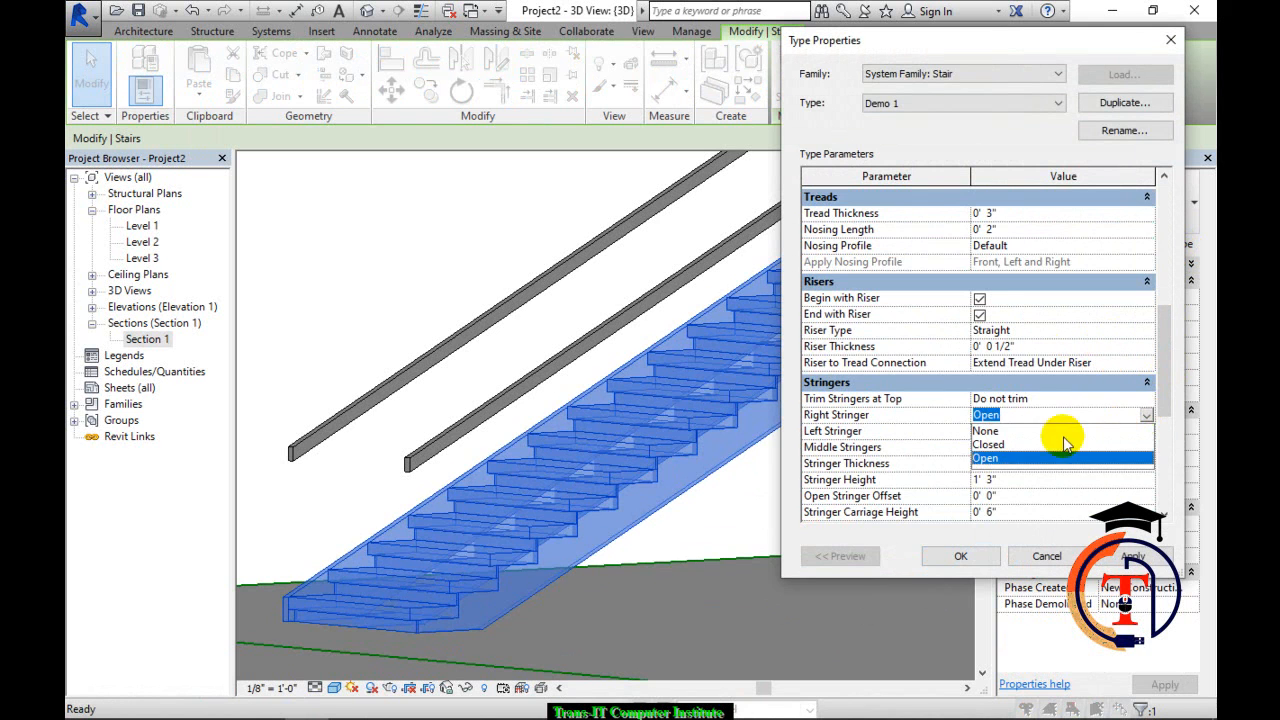
{"action": "left_click", "coordinate": [985, 448]}
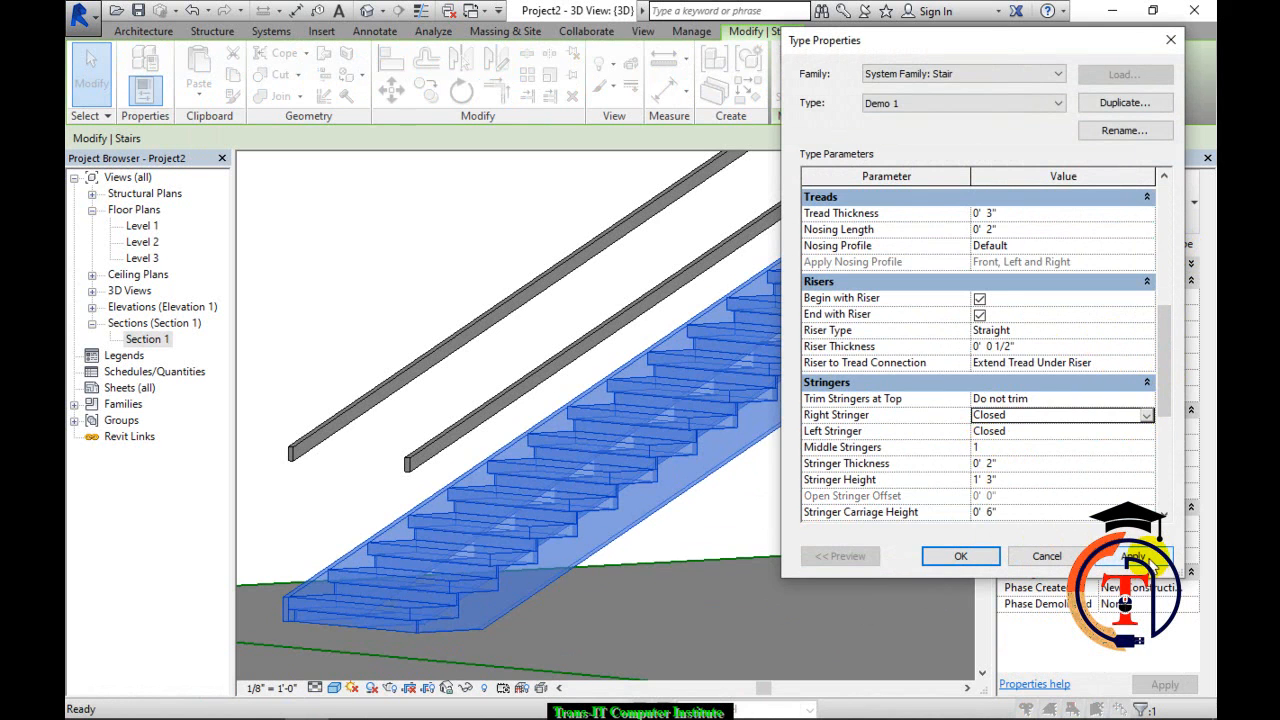
{"action": "left_click", "coordinate": [1133, 556]}
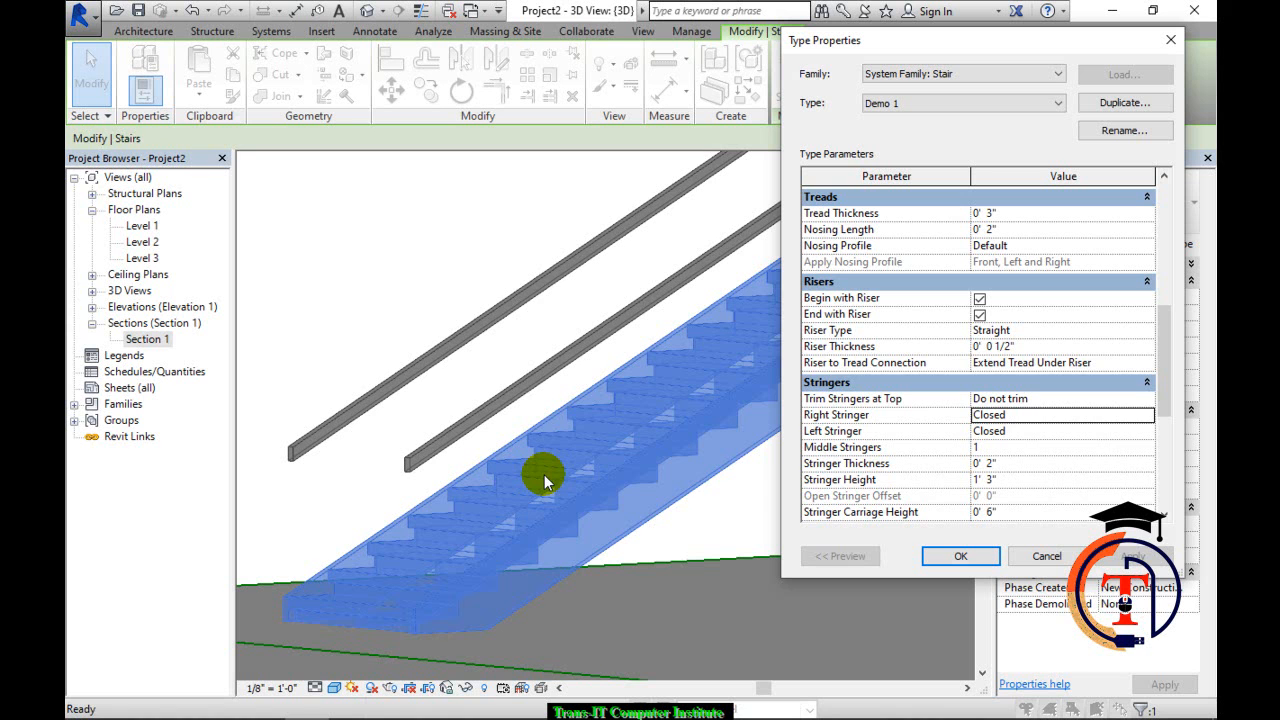
Set the number of Middle Stringers to 0 in the Demo 1 stair type and accept the type properties.
{"action": "left_click", "coordinate": [1005, 448]}
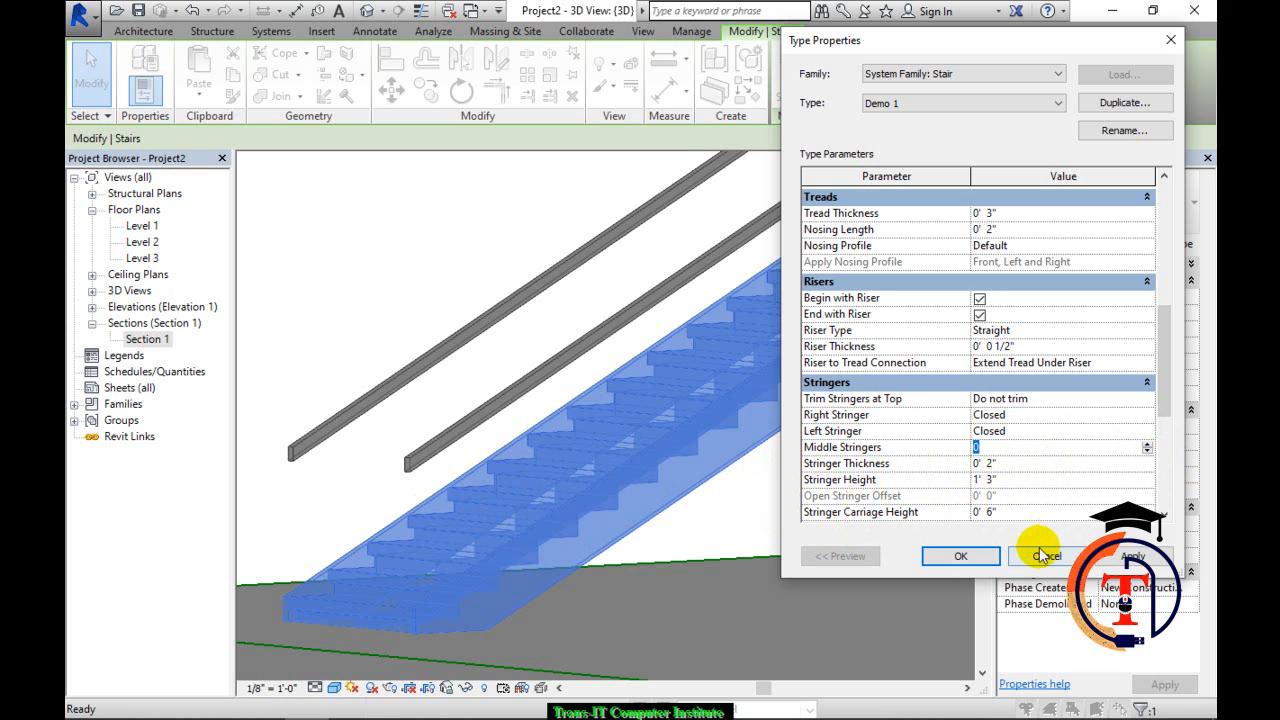
{"action": "left_click", "coordinate": [1138, 558]}
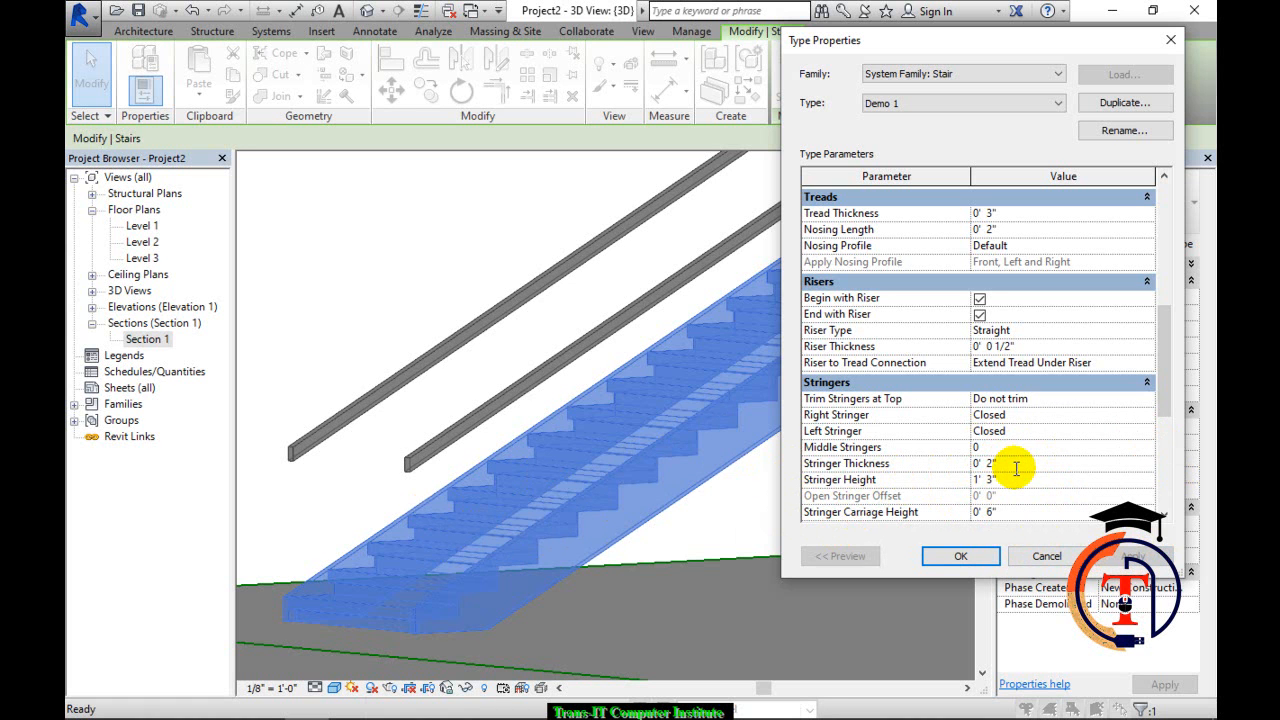
{"action": "left_click", "coordinate": [962, 556]}
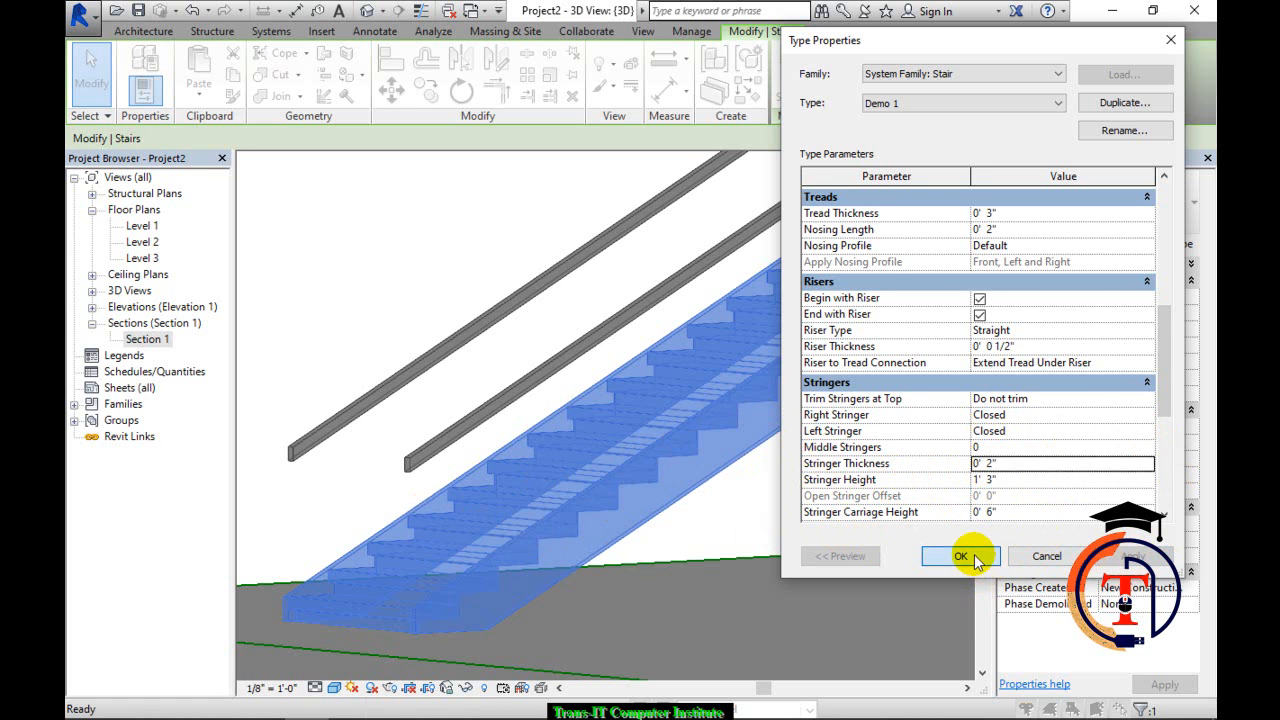
{"action": "left_click", "coordinate": [410, 292]}
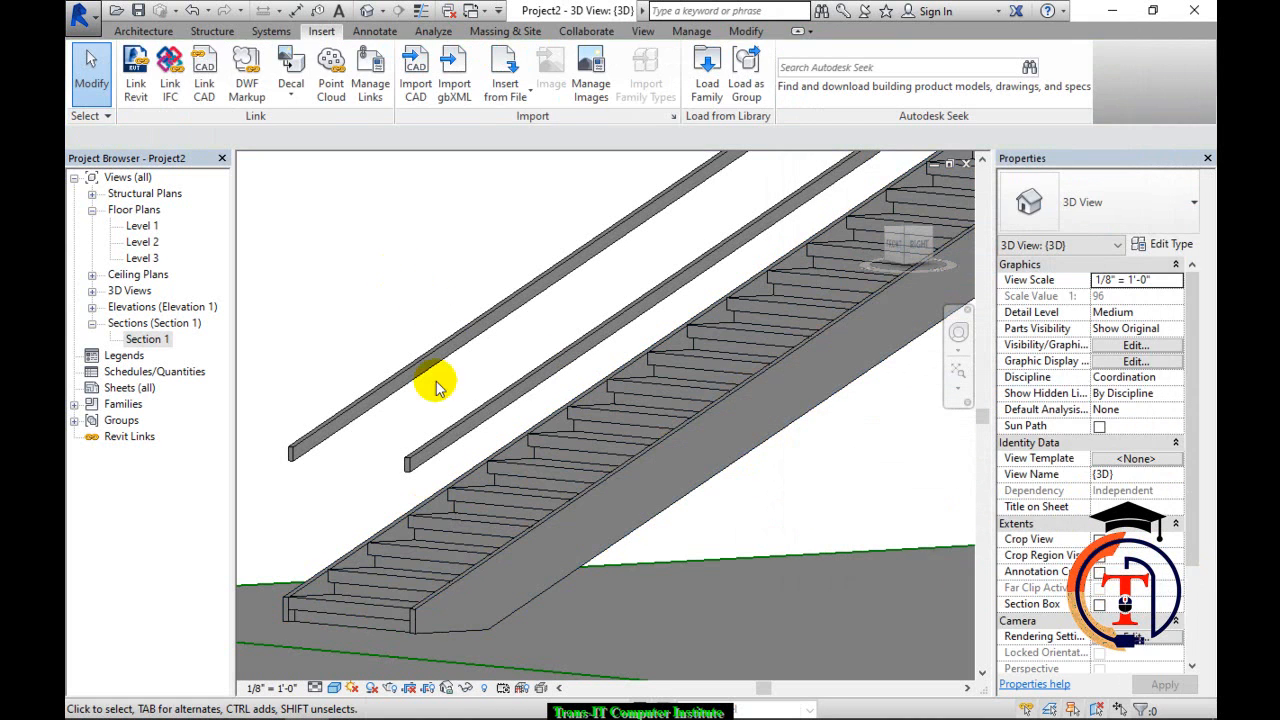
Set Trim Stringers at Top to Match Level in the Demo 1 stair type and apply it.
{"action": "left_click", "coordinate": [522, 471]}
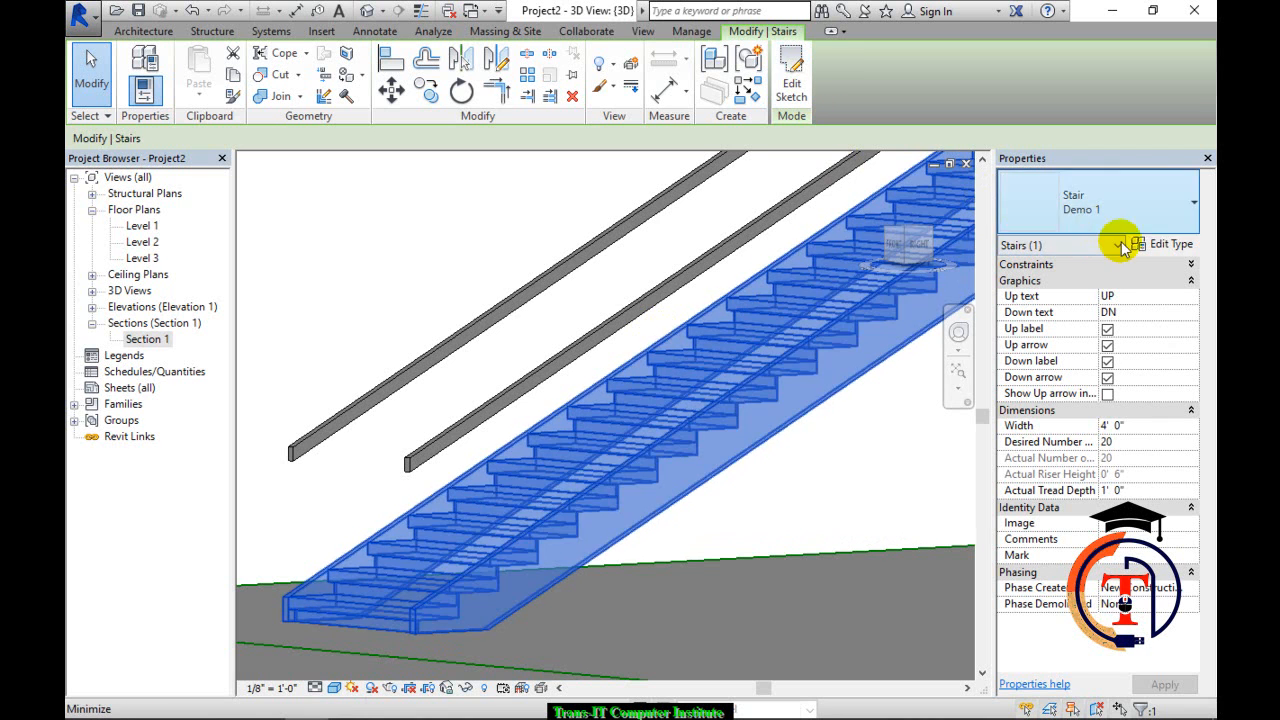
{"action": "left_click", "coordinate": [1158, 246]}
{"action": "left_click_drag", "start_coordinate": [1160, 276], "coordinate": [1190, 432]}
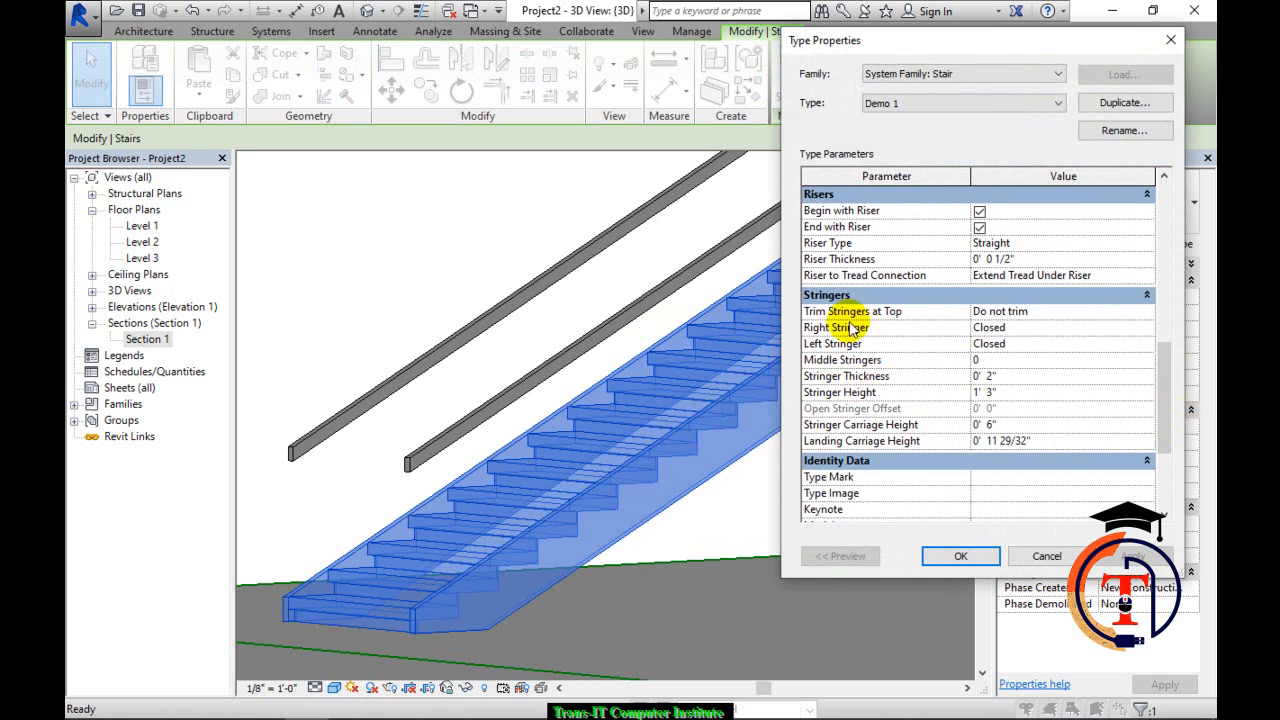
{"action": "left_click", "coordinate": [1022, 314]}
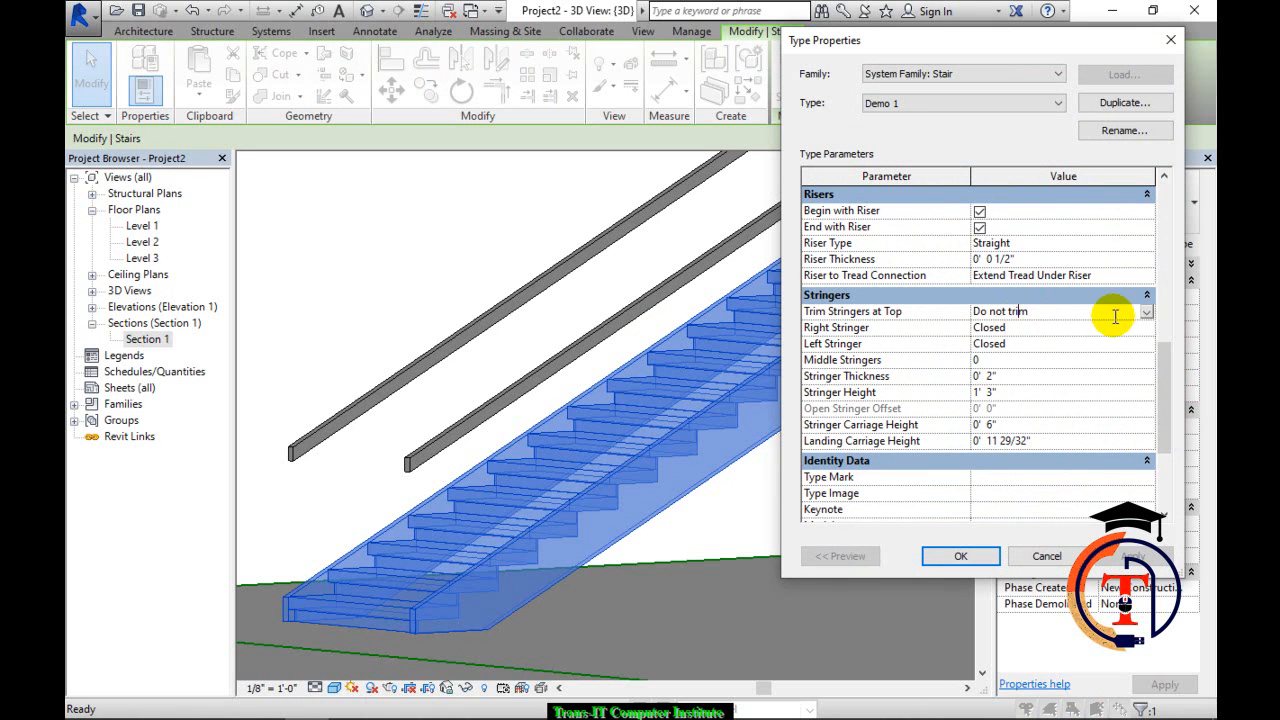
{"action": "left_click", "coordinate": [1147, 313]}
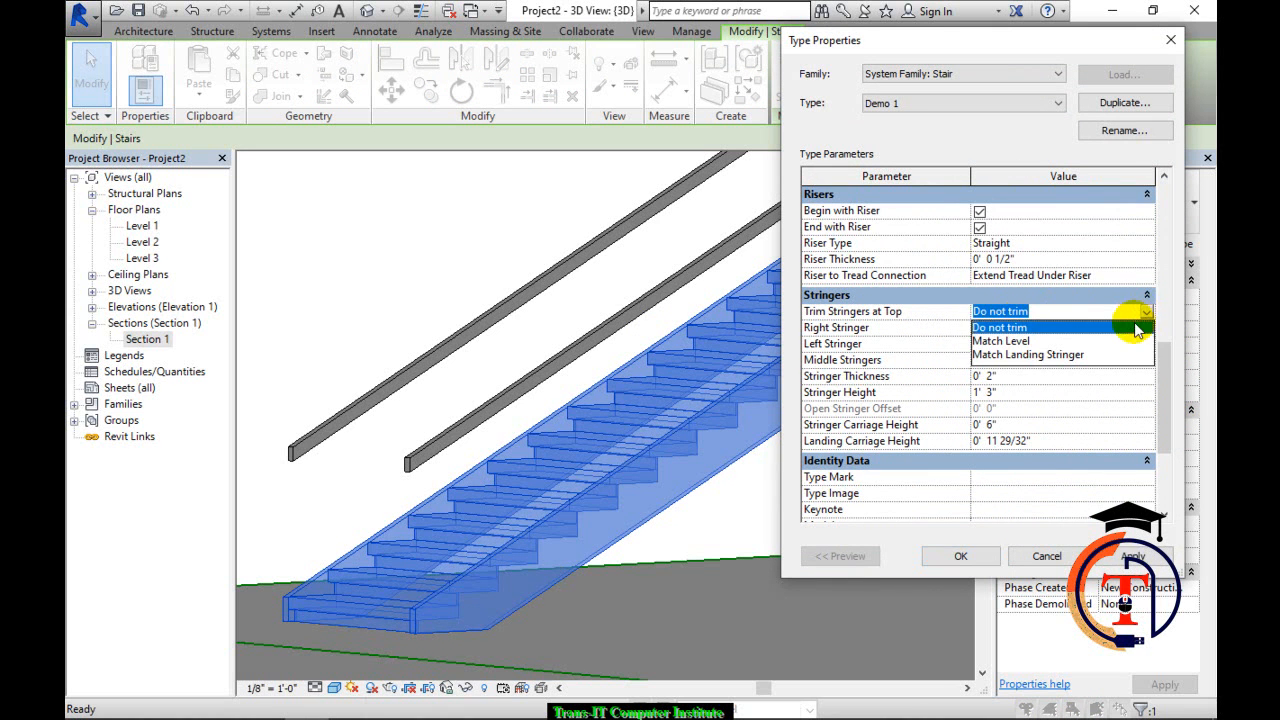
{"action": "left_click", "coordinate": [1005, 341]}
{"action": "left_click", "coordinate": [1135, 556]}
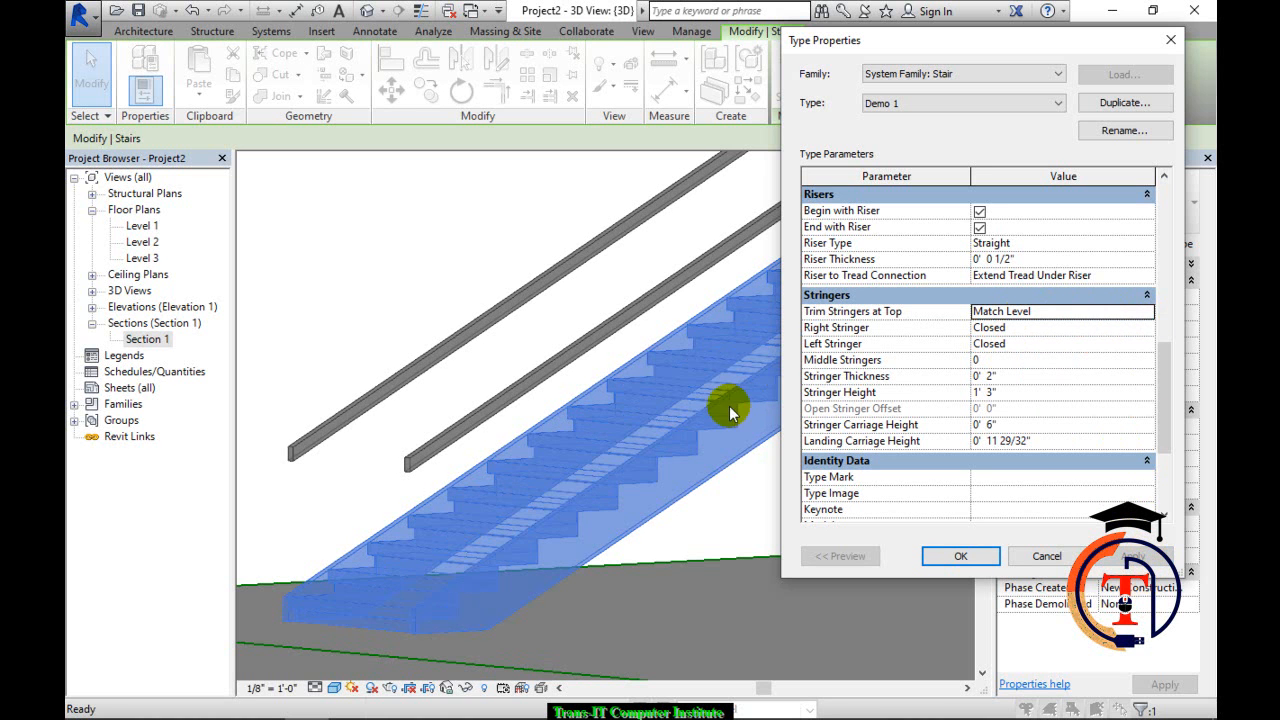
{"action": "left_click", "coordinate": [958, 556]}
Set Trim Stringers at Top back to Do not trim in the Demo 1 stair type.
{"action": "scroll", "coordinate": [600, 330], "scroll_direction": "down", "scroll_amount": 3}
{"action": "scroll", "coordinate": [591, 357], "scroll_direction": "up", "scroll_amount": 2}
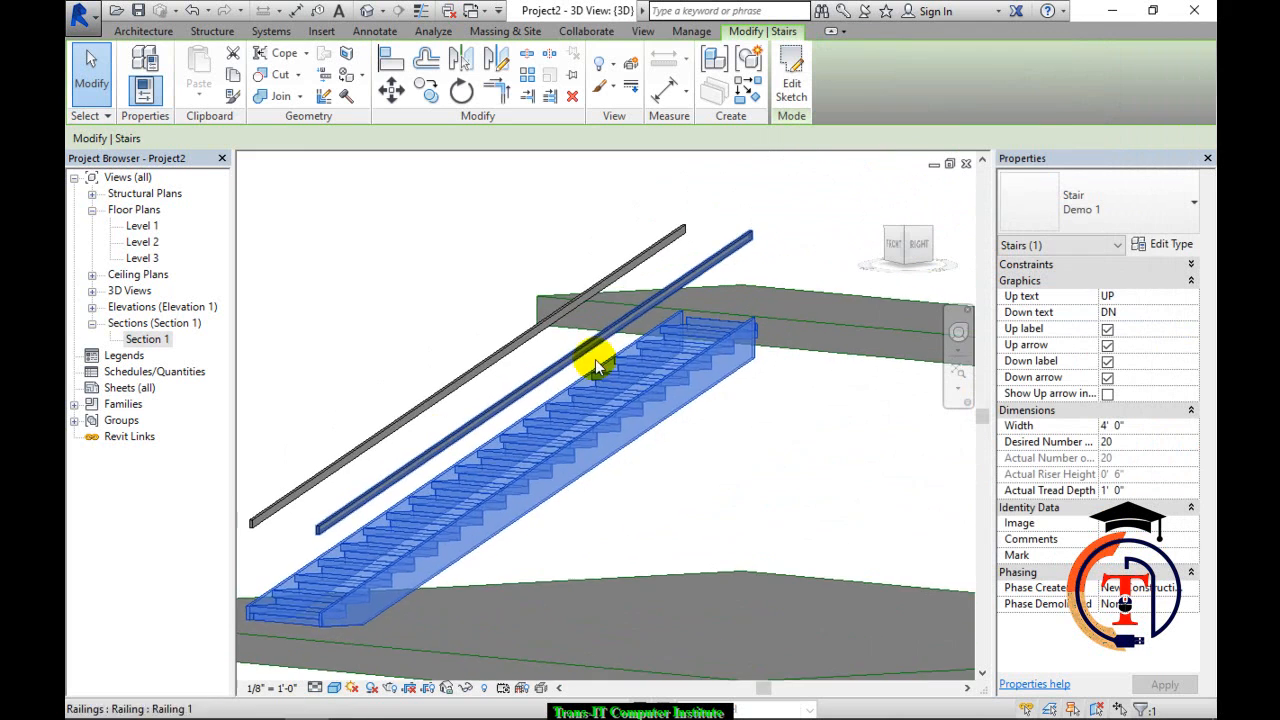
{"action": "scroll", "coordinate": [769, 349], "scroll_direction": "up", "scroll_amount": 3}
{"action": "scroll", "coordinate": [829, 370], "scroll_direction": "down", "scroll_amount": 3}
{"action": "middle_click_drag", "start_coordinate": [829, 370], "coordinate": [804, 233]}
{"action": "left_click", "coordinate": [1174, 245]}
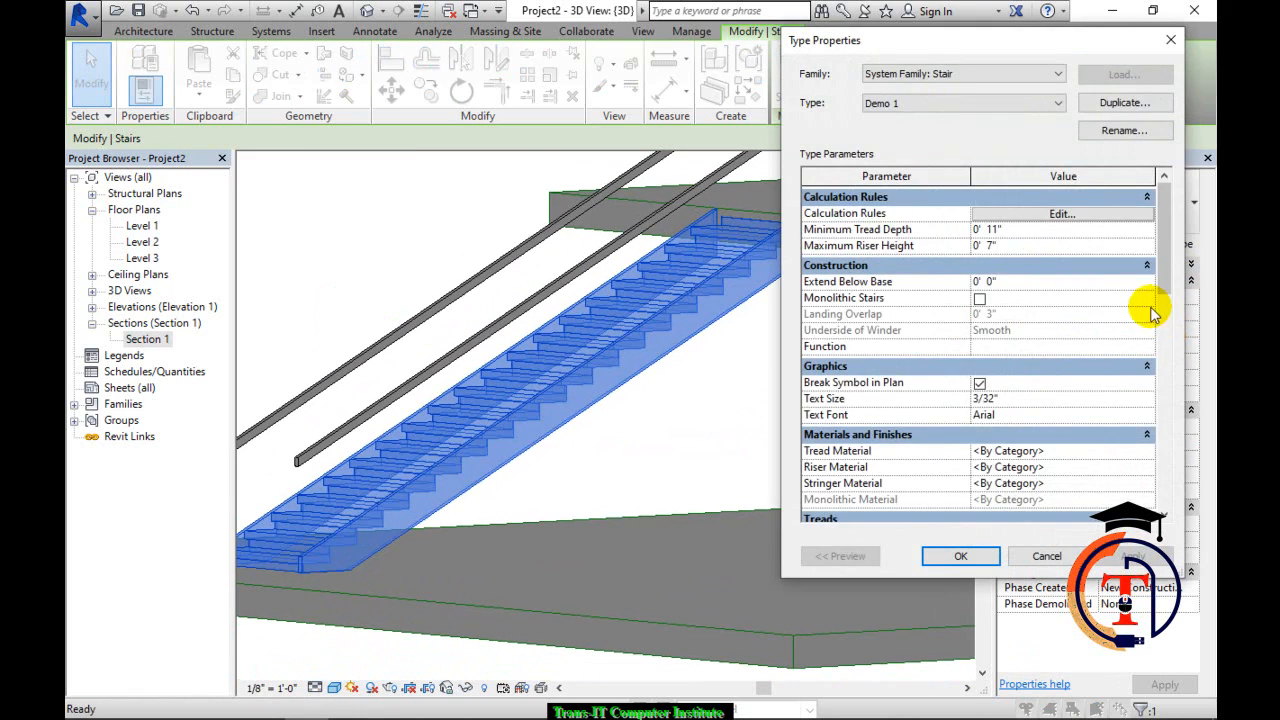
{"action": "scroll", "coordinate": [1170, 280], "scroll_direction": "down", "scroll_amount": 5}
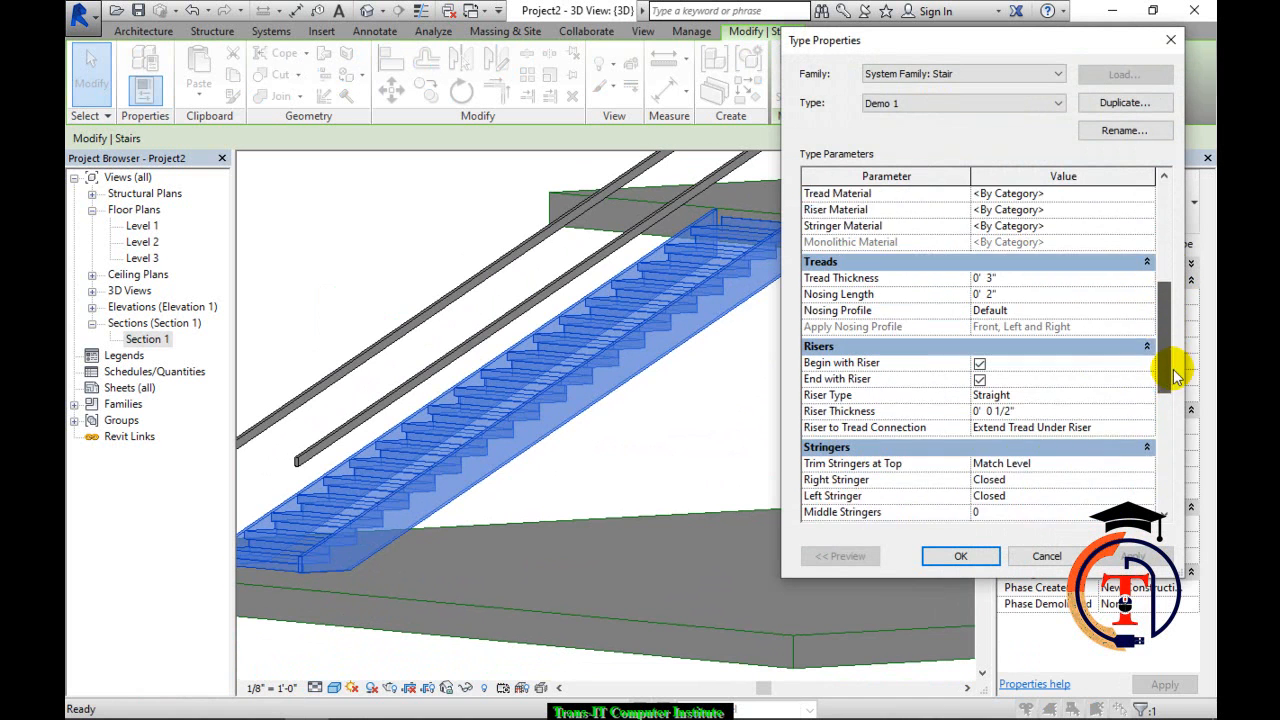
{"action": "left_click", "coordinate": [1147, 396]}
{"action": "left_click", "coordinate": [999, 412]}
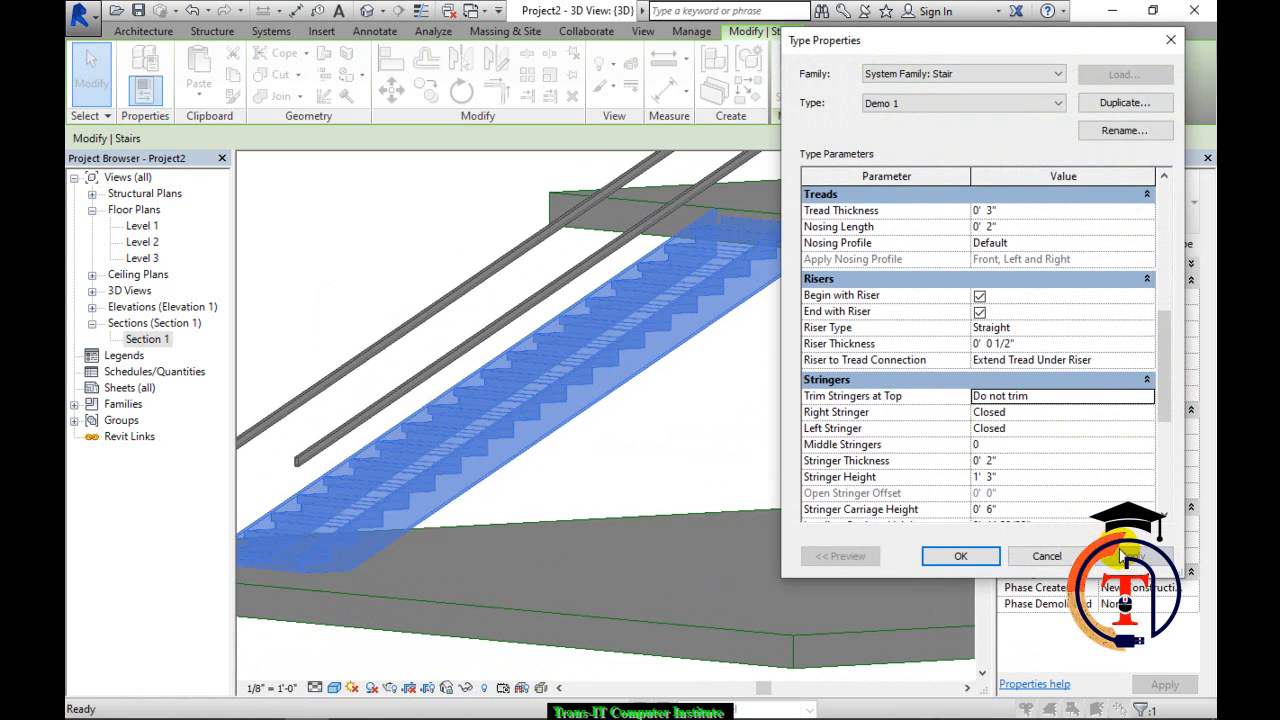
Set Trim Stringers at Top to Match Landing Stringer and apply it to the Demo 1 stair.
{"action": "left_click", "coordinate": [1146, 397]}
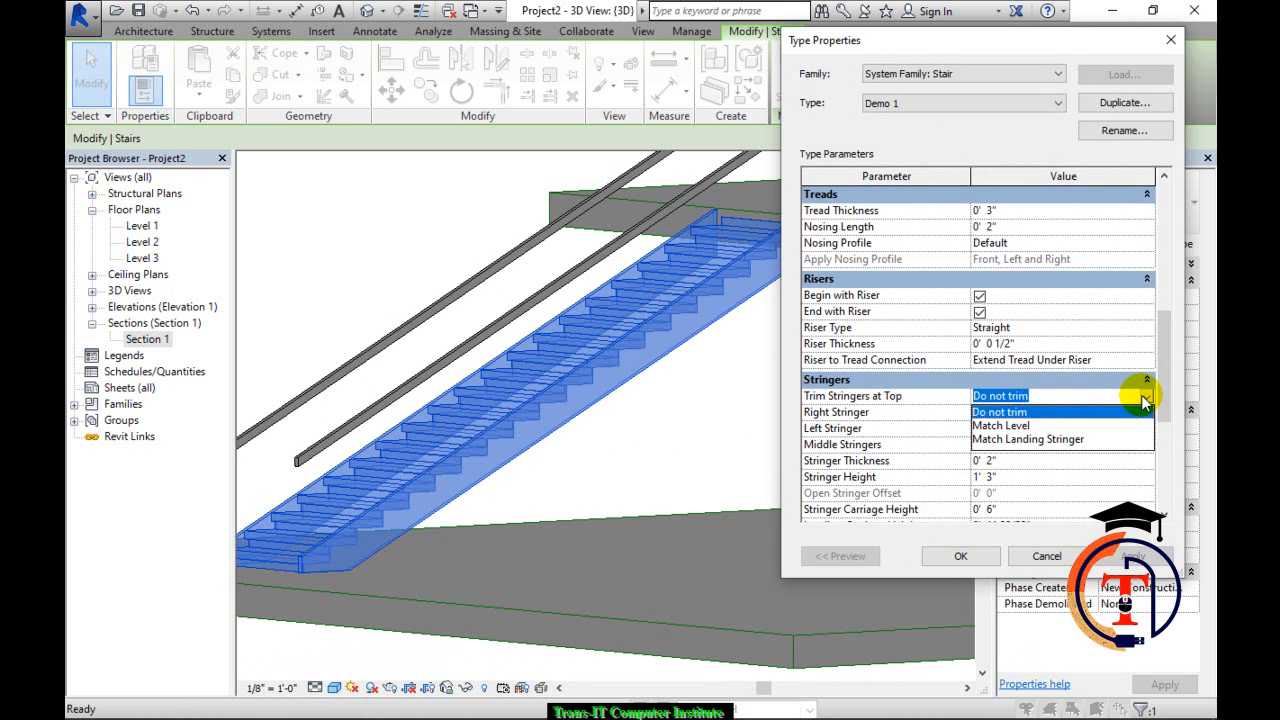
{"action": "left_click", "coordinate": [1085, 440]}
{"action": "left_click", "coordinate": [1133, 556]}
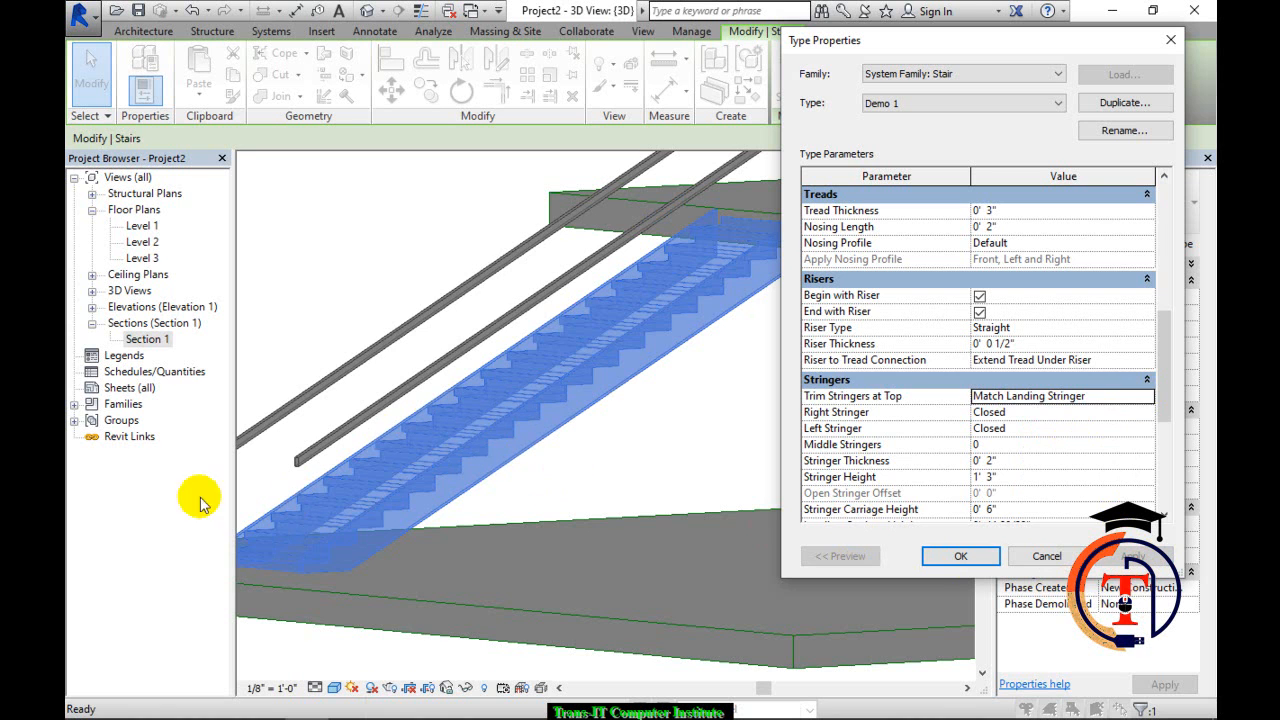
Return Trim Stringers at Top to Do not trim, set the Stringer Height to 6' 0", and apply both.
{"action": "left_click", "coordinate": [1147, 396]}
{"action": "left_click", "coordinate": [1002, 416]}
{"action": "left_click", "coordinate": [1022, 478]}
{"action": "type", "text": "6"}
{"action": "key", "text": "Return"}
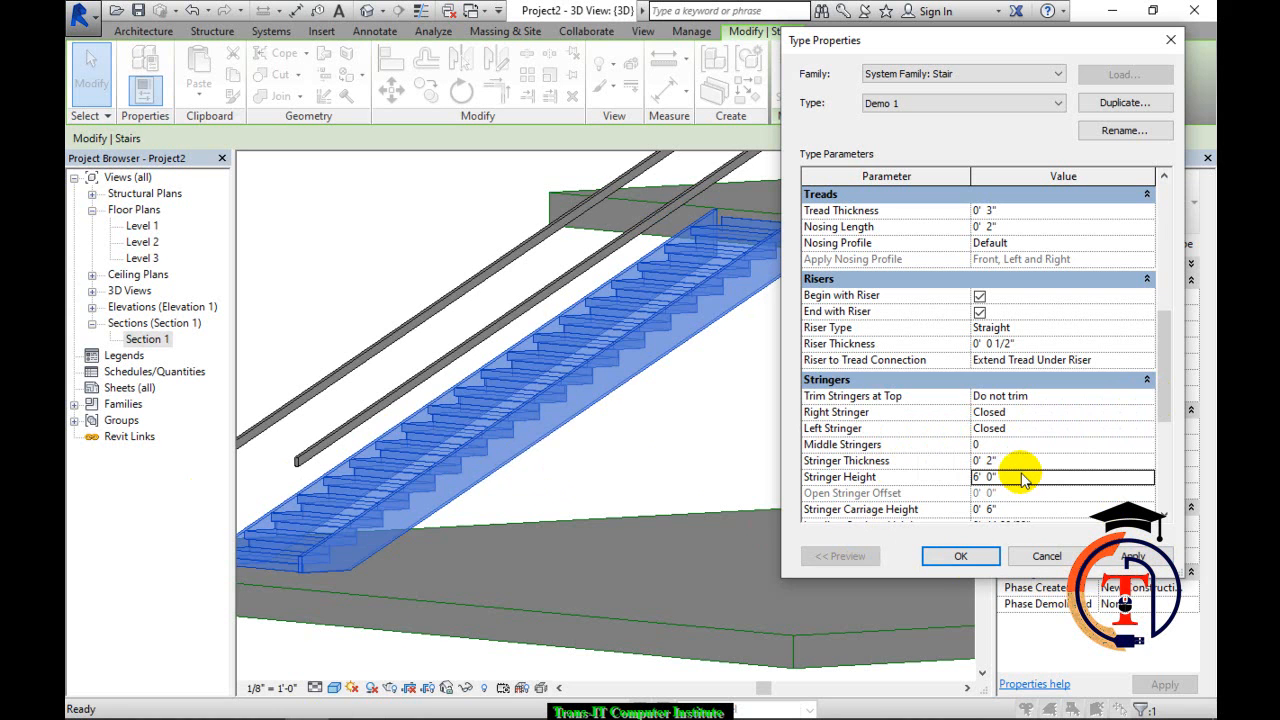
{"action": "left_click", "coordinate": [1133, 558]}
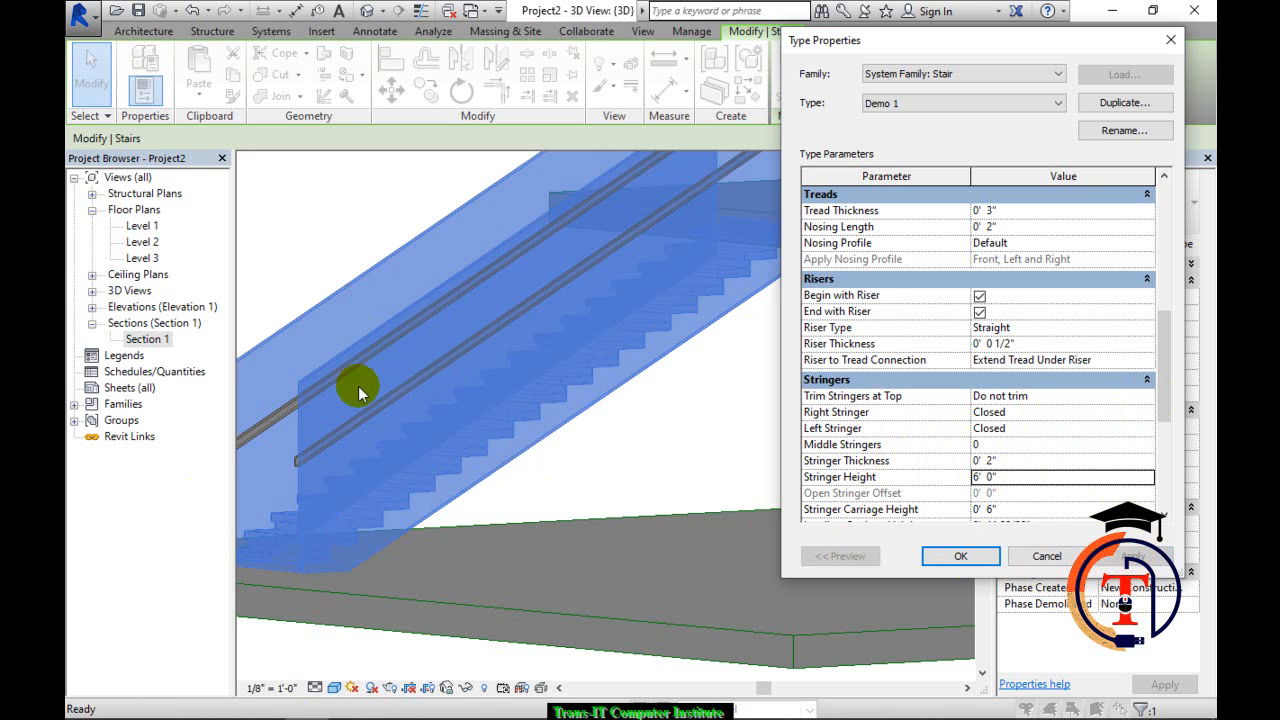
Set the Stringer Height of the Demo 1 stair type to 4' 0" and apply it to the stair.
{"action": "left_click", "coordinate": [1042, 476]}
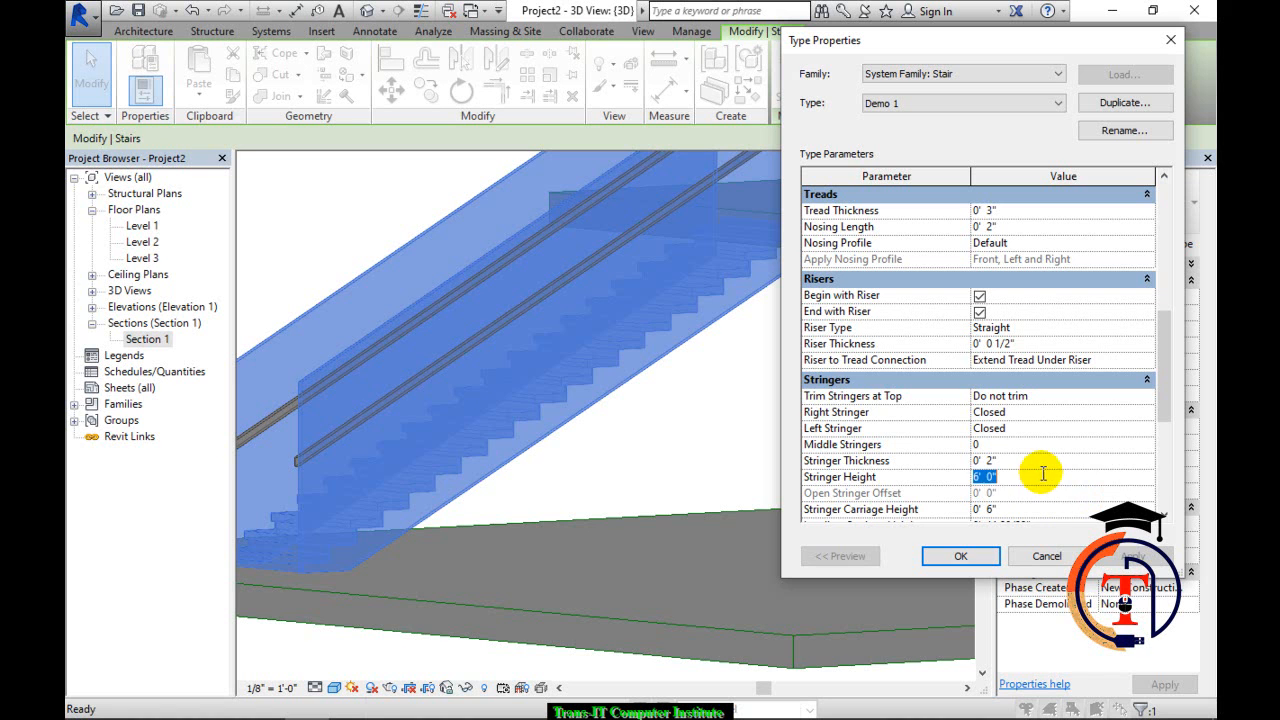
{"action": "type", "text": "4"}
{"action": "key", "text": "Return"}
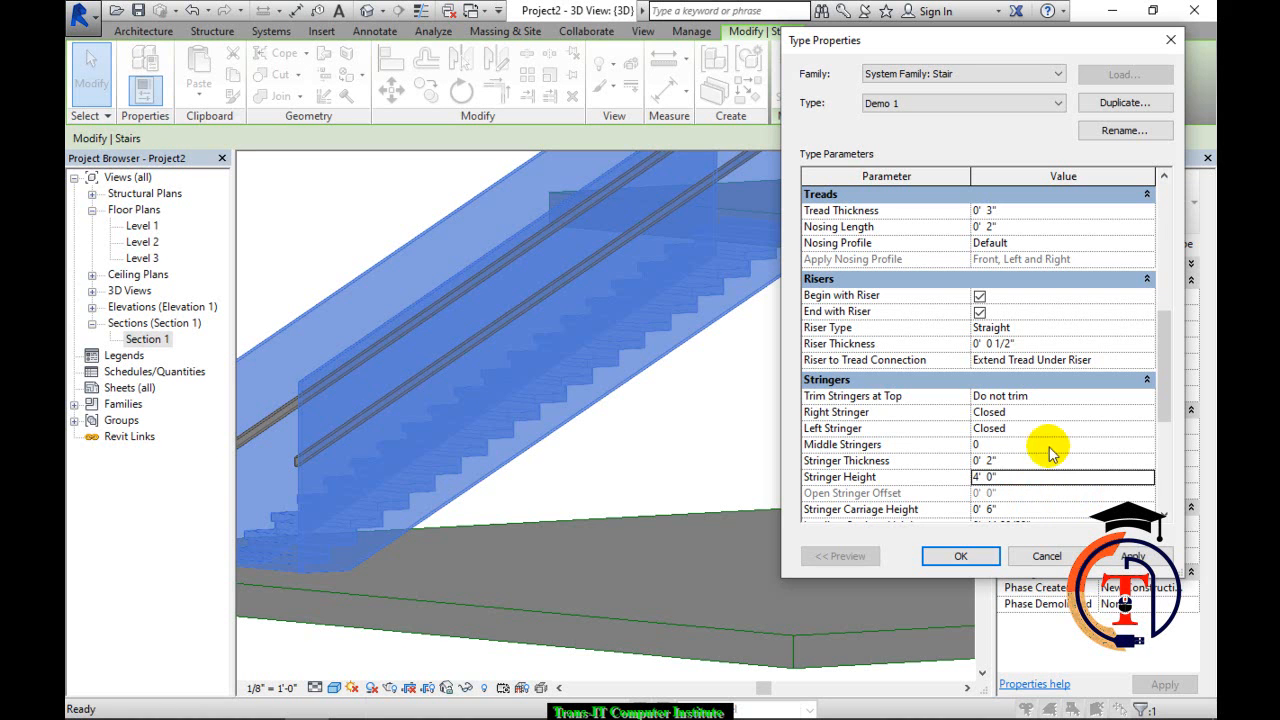
{"action": "left_click", "coordinate": [1133, 560]}
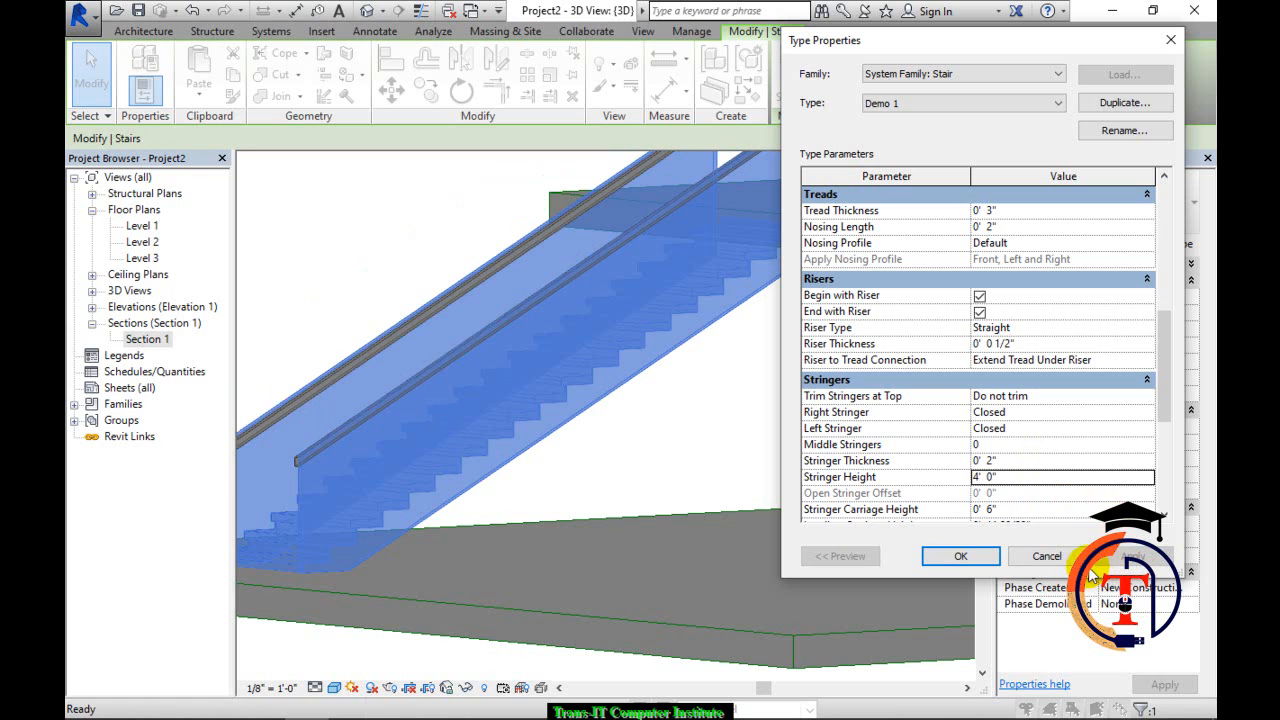
Set the Stringer Carriage Height of the Demo 1 stair type to 5' 0", apply it and accept the type properties.
{"action": "left_click_drag", "start_coordinate": [1164, 400], "coordinate": [1173, 428]}
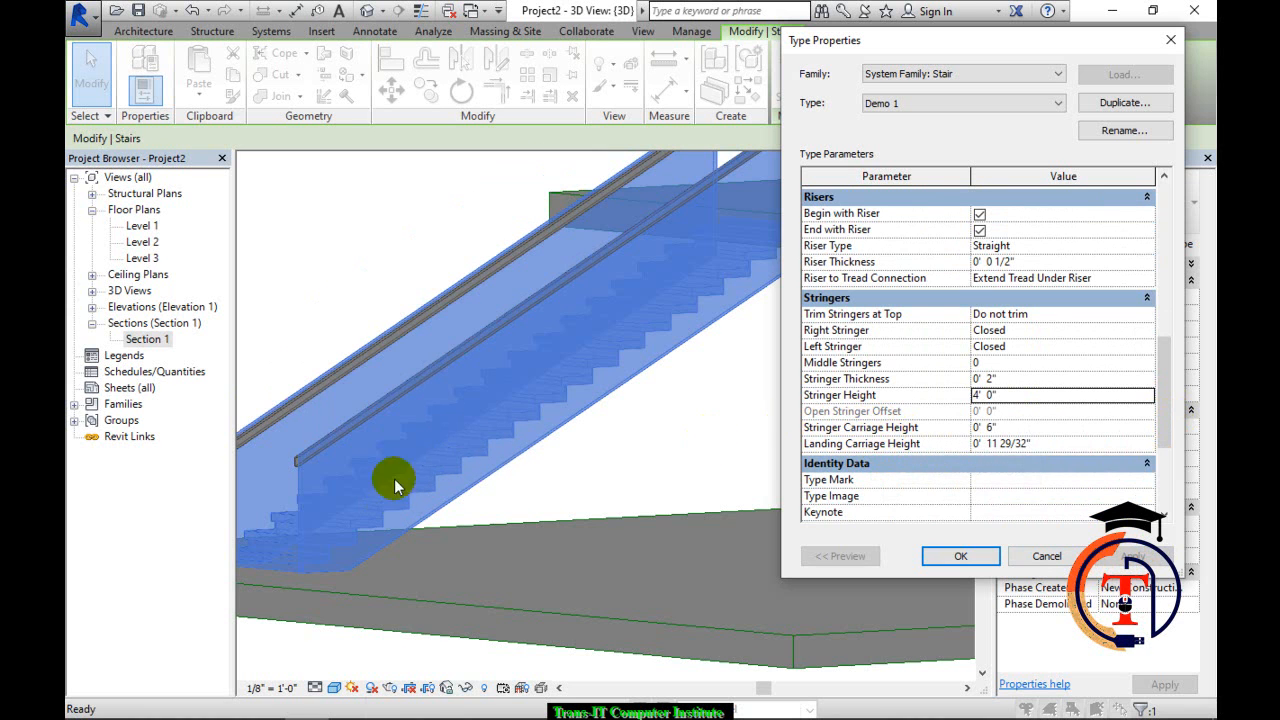
{"action": "left_click", "coordinate": [1020, 427]}
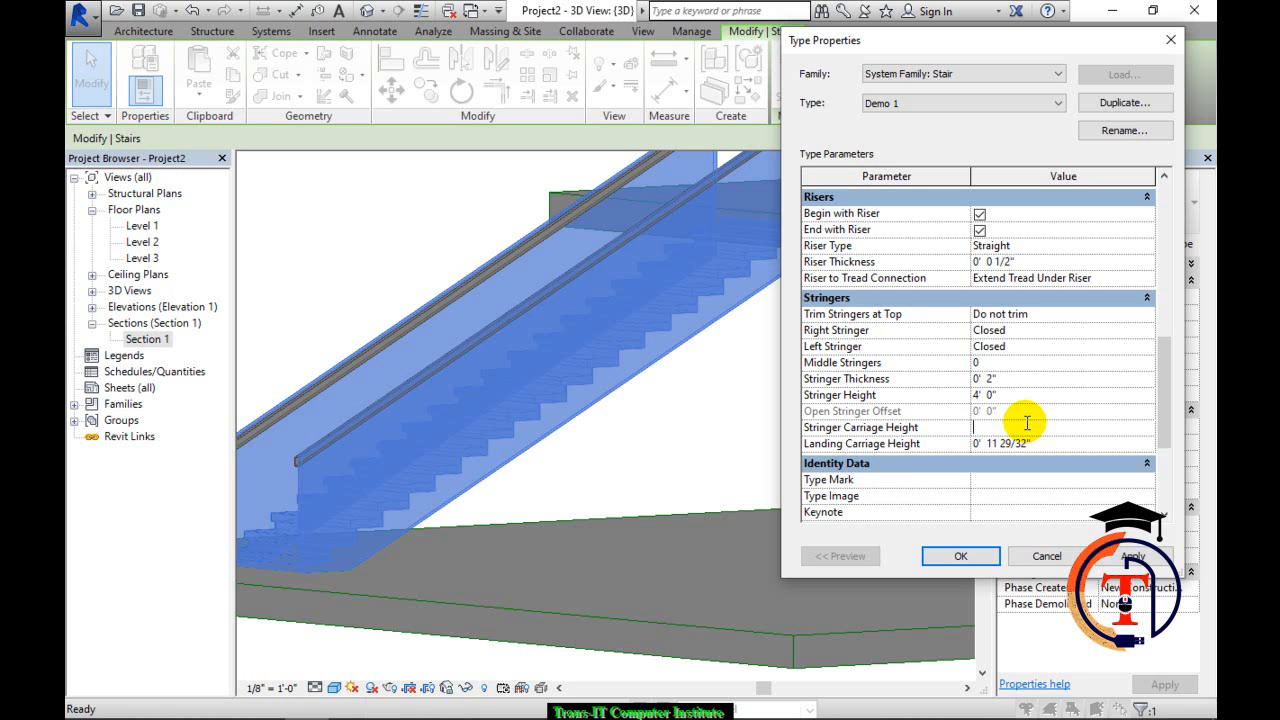
{"action": "key", "text": "Return"}
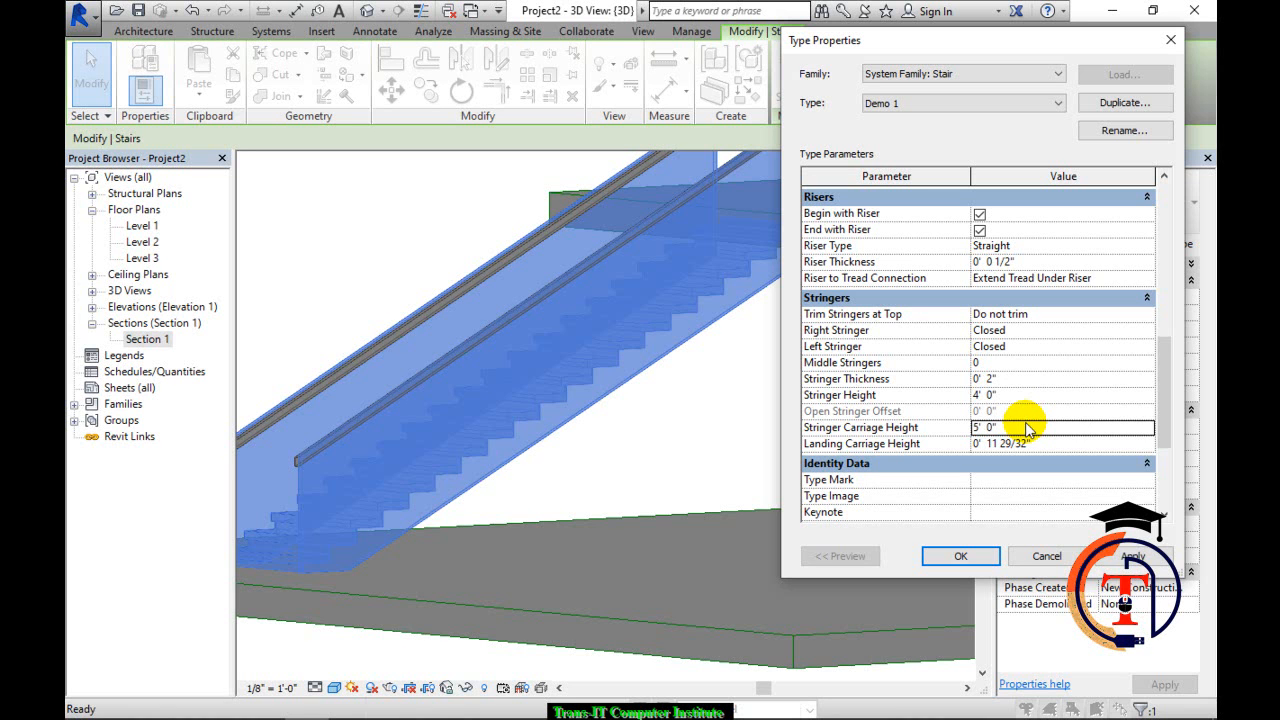
{"action": "left_click", "coordinate": [1133, 556]}
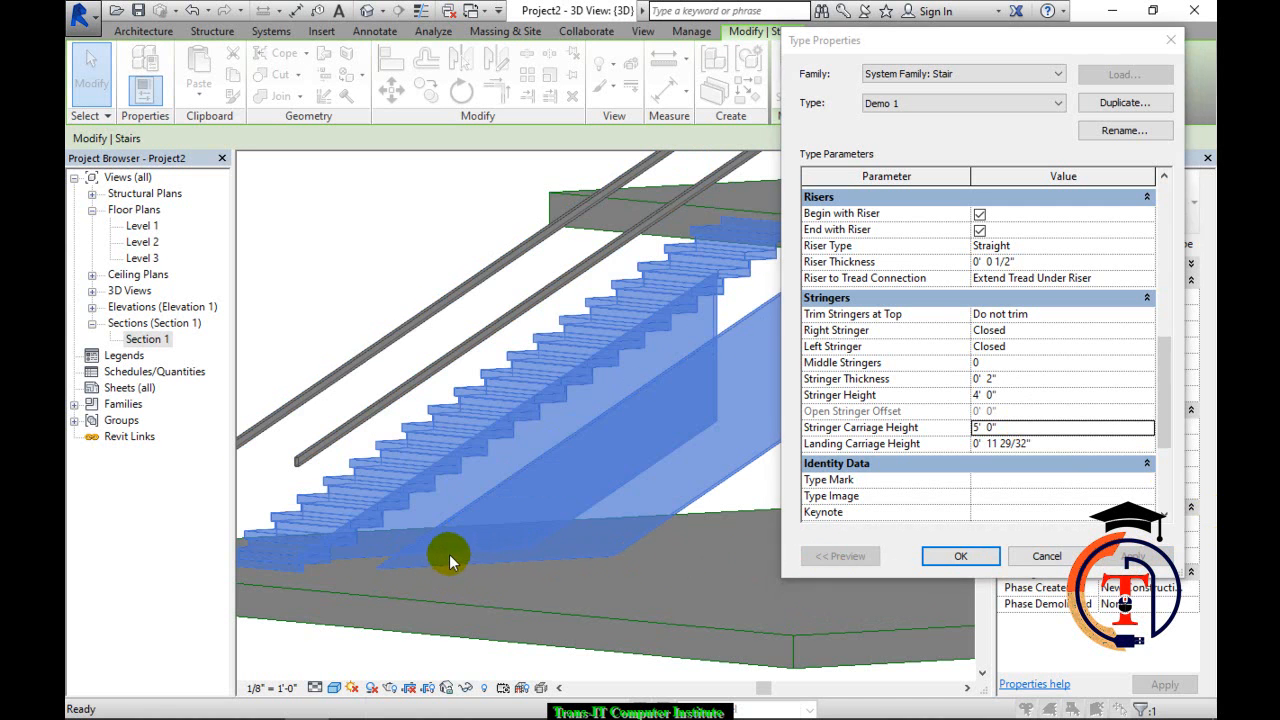
{"action": "left_click", "coordinate": [962, 556]}
{"action": "middle_click_drag", "start_coordinate": [860, 528], "coordinate": [674, 486]}
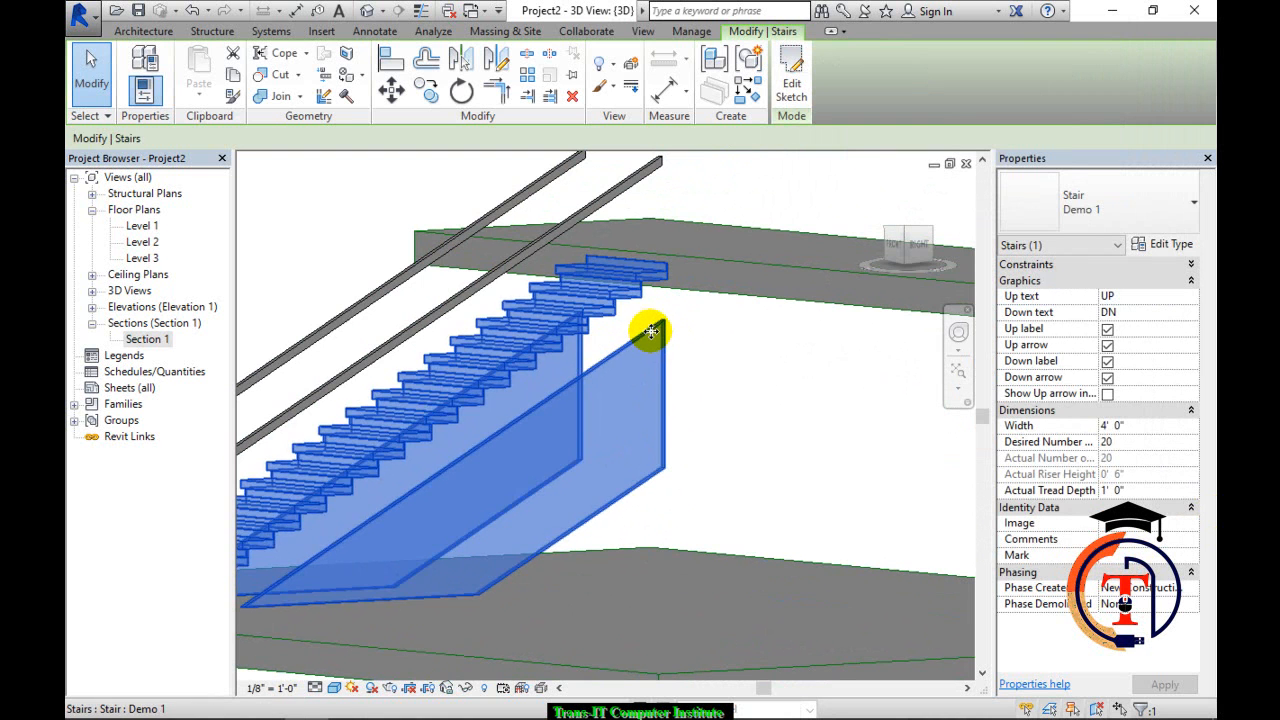
Reopen the Demo 1 stair's type properties, set the Stringer Carriage Height to 10' 0" and apply it.
{"action": "left_click", "coordinate": [1166, 246]}
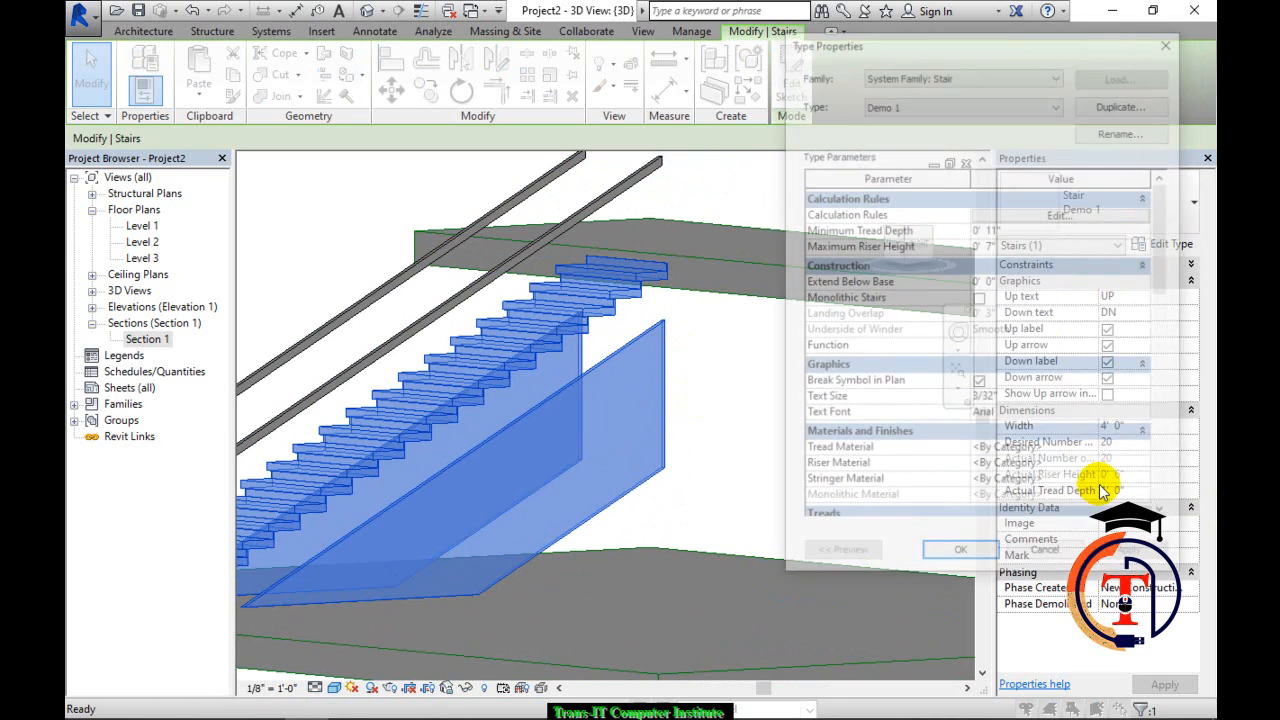
{"action": "left_click_drag", "start_coordinate": [1164, 290], "coordinate": [1154, 434]}
{"action": "left_click", "coordinate": [1071, 438]}
{"action": "left_click", "coordinate": [1066, 427]}
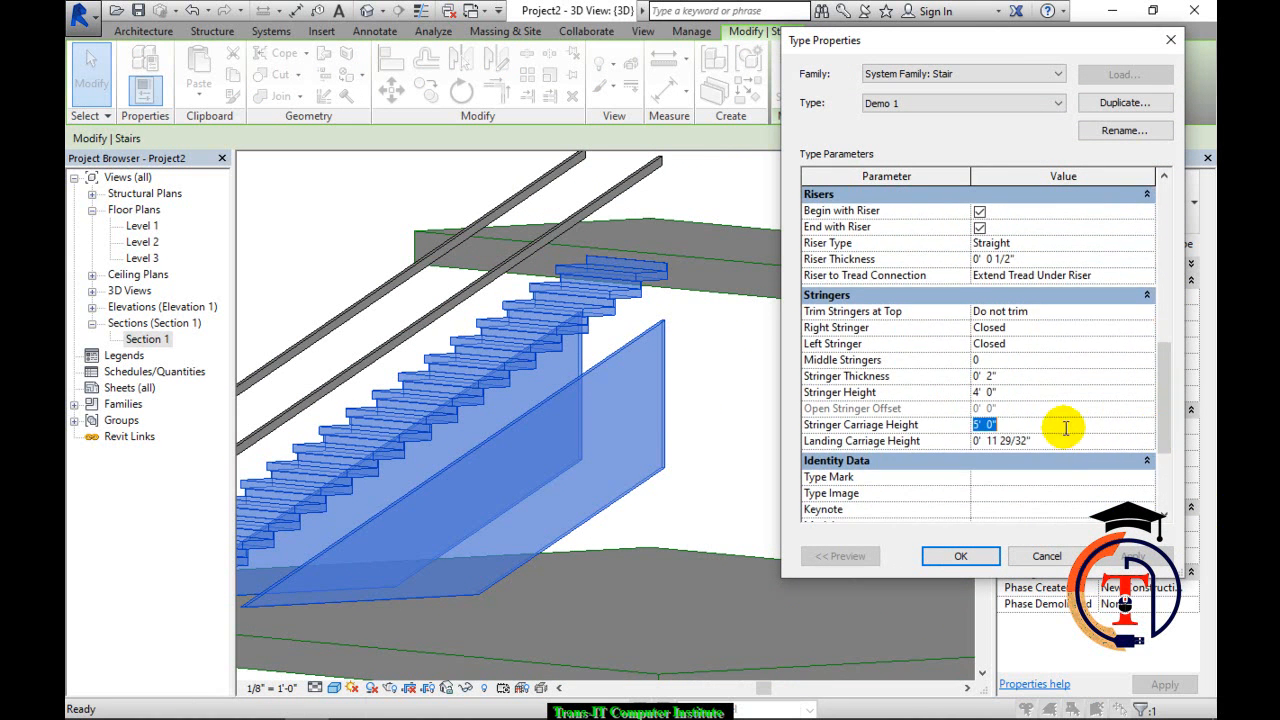
{"action": "type", "text": "10"}
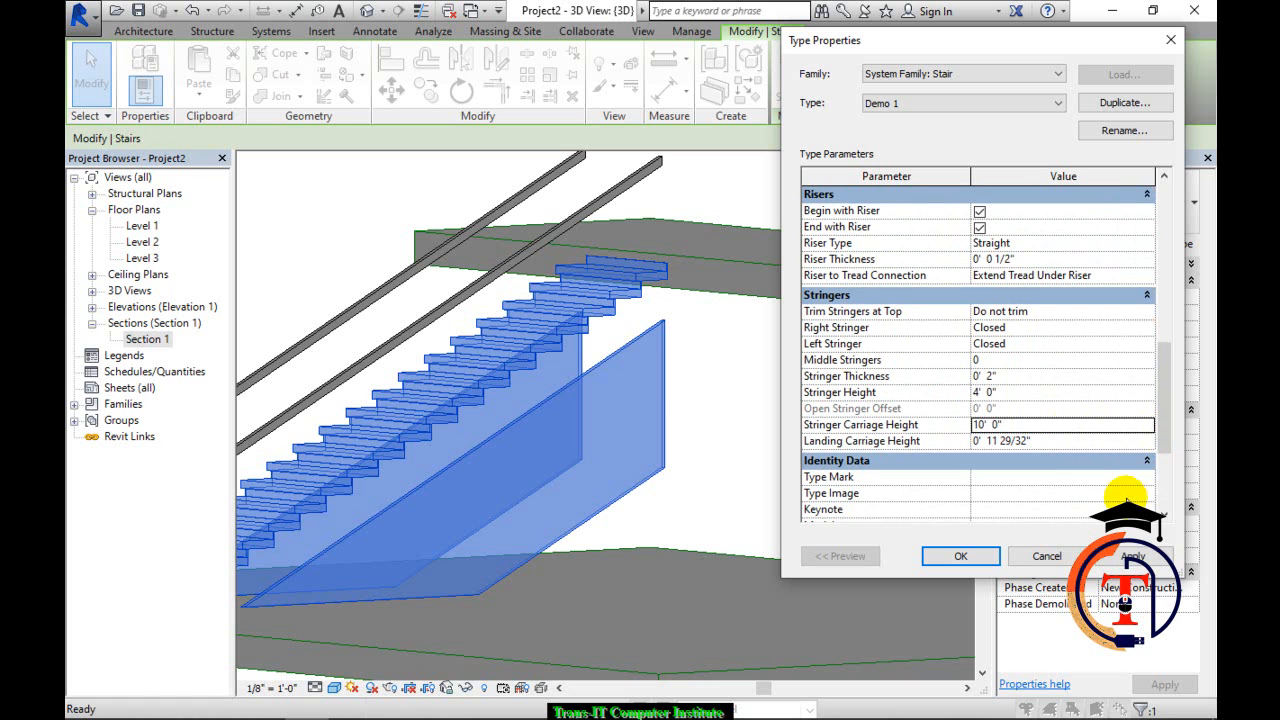
{"action": "left_click", "coordinate": [1133, 558]}
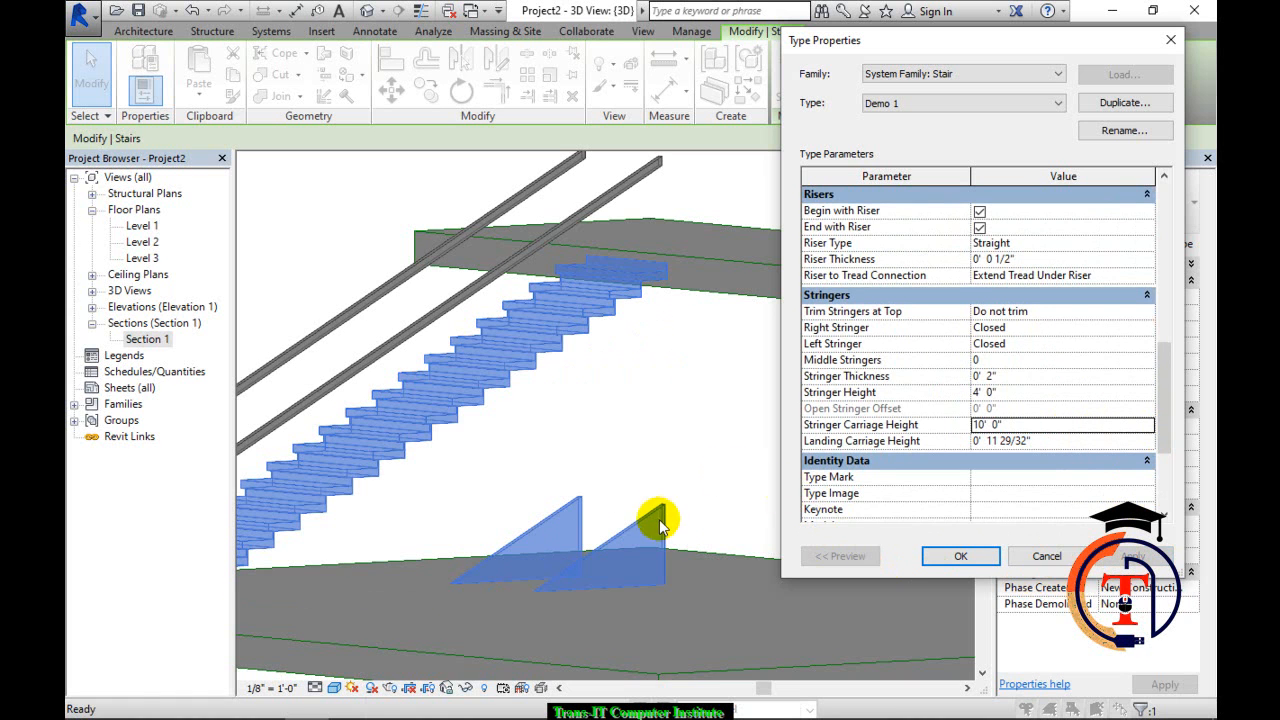
Set the Stringer Height of the Demo 1 stair type to 10' 0" and apply it.
{"action": "left_click", "coordinate": [1000, 392]}
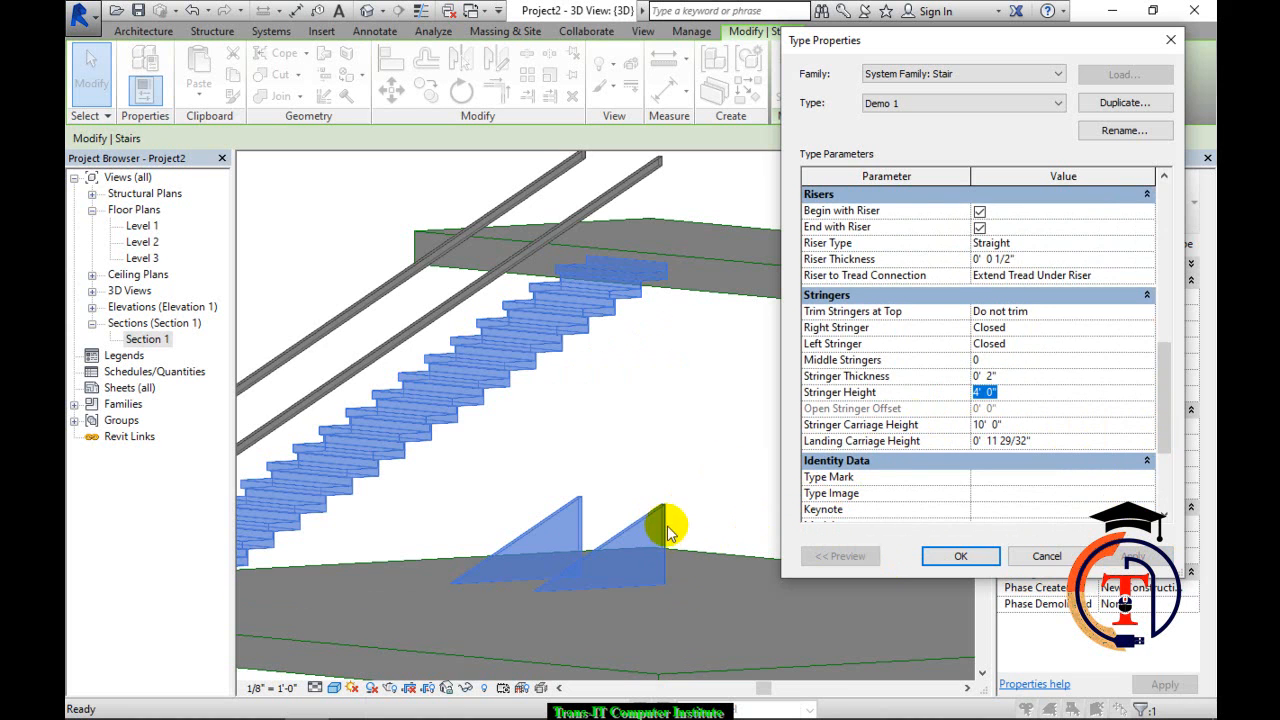
{"action": "type", "text": "10"}
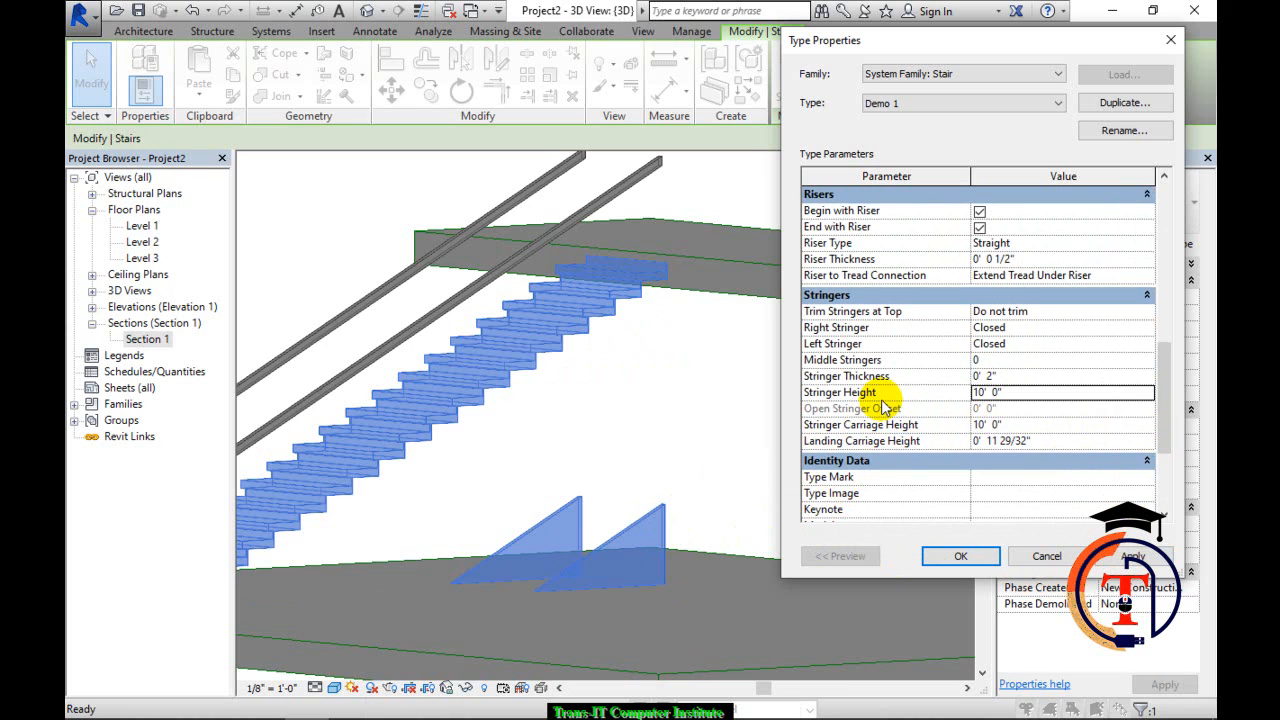
{"action": "left_click", "coordinate": [1120, 558]}
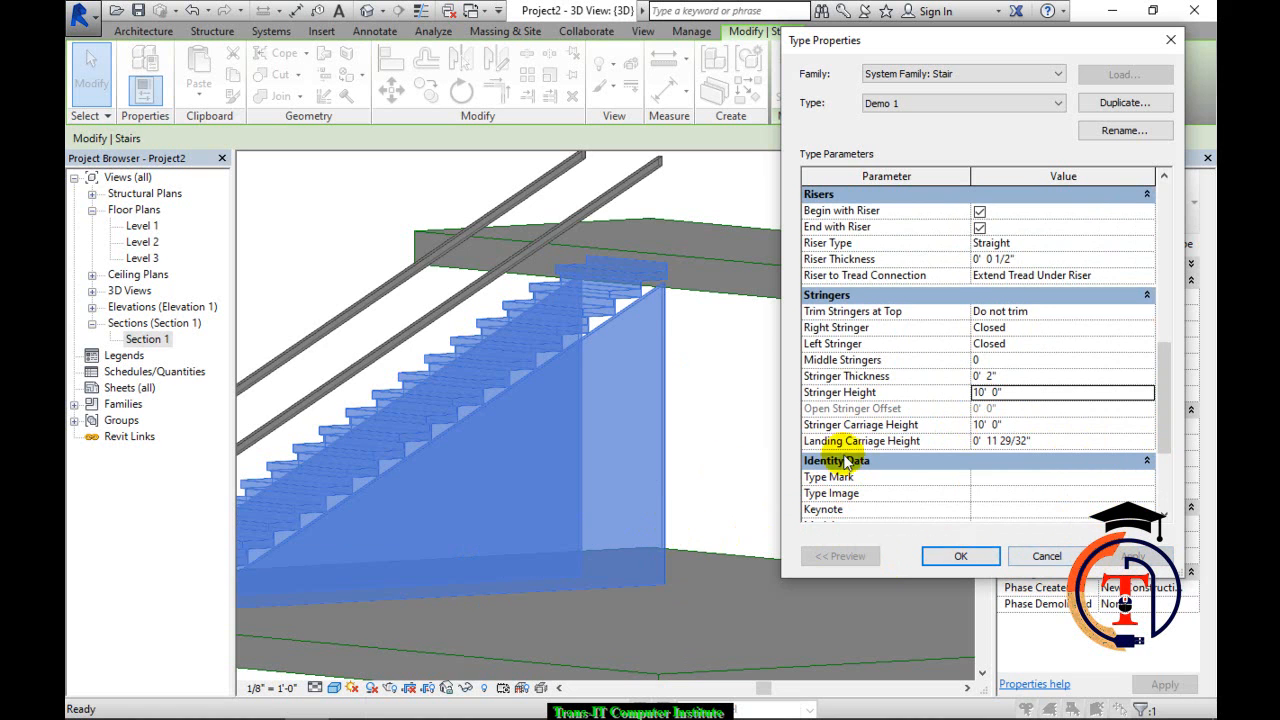
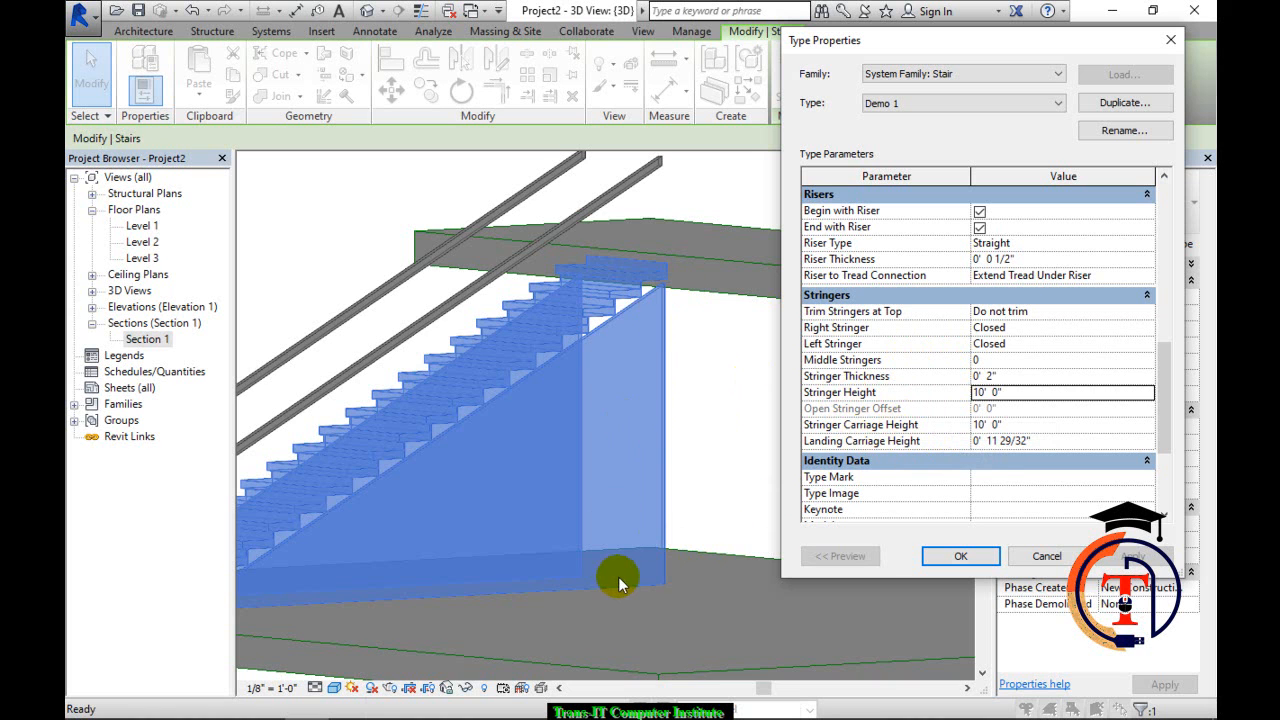
Set the Stringer Carriage Height of the Demo 1 stair type to 5' 0" and apply it.
{"action": "left_click", "coordinate": [1013, 424]}
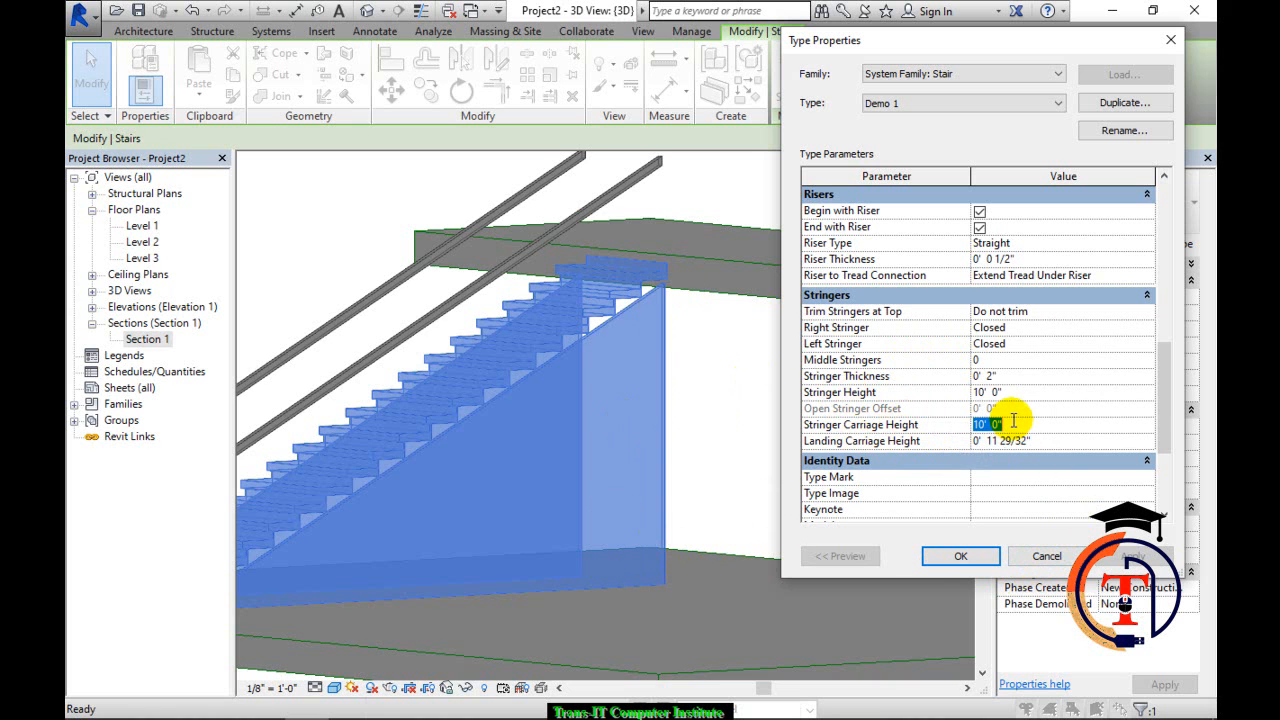
{"action": "type", "text": "5"}
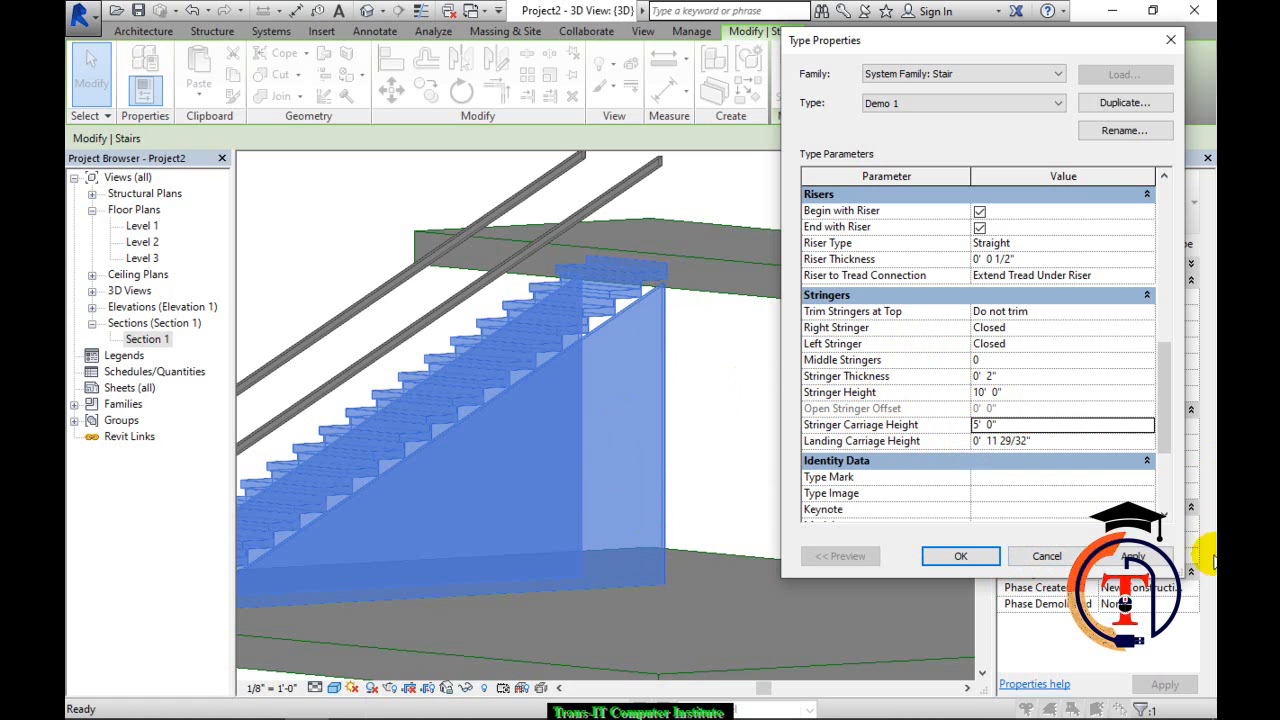
{"action": "left_click", "coordinate": [1128, 557]}
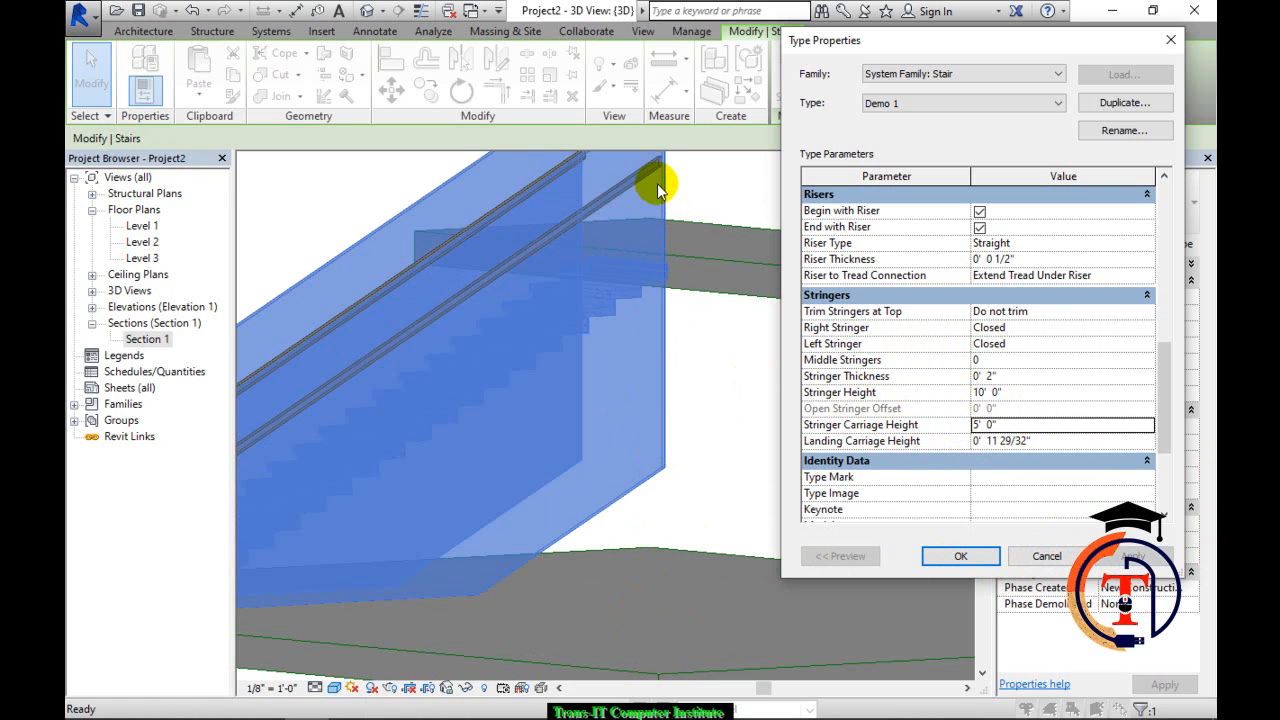
Set the Stringer Carriage Height to 10' 0" and the Stringer Height to 2' 6", and apply both to the Demo 1 stair type.
{"action": "left_click", "coordinate": [1006, 423]}
{"action": "left_click_drag", "start_coordinate": [1006, 423], "coordinate": [943, 430]}
{"action": "type", "text": "10"}
{"action": "key", "text": "Return"}
{"action": "left_click", "coordinate": [1022, 392]}
{"action": "type", "text": "2' 6"}
{"action": "key", "text": "Return"}
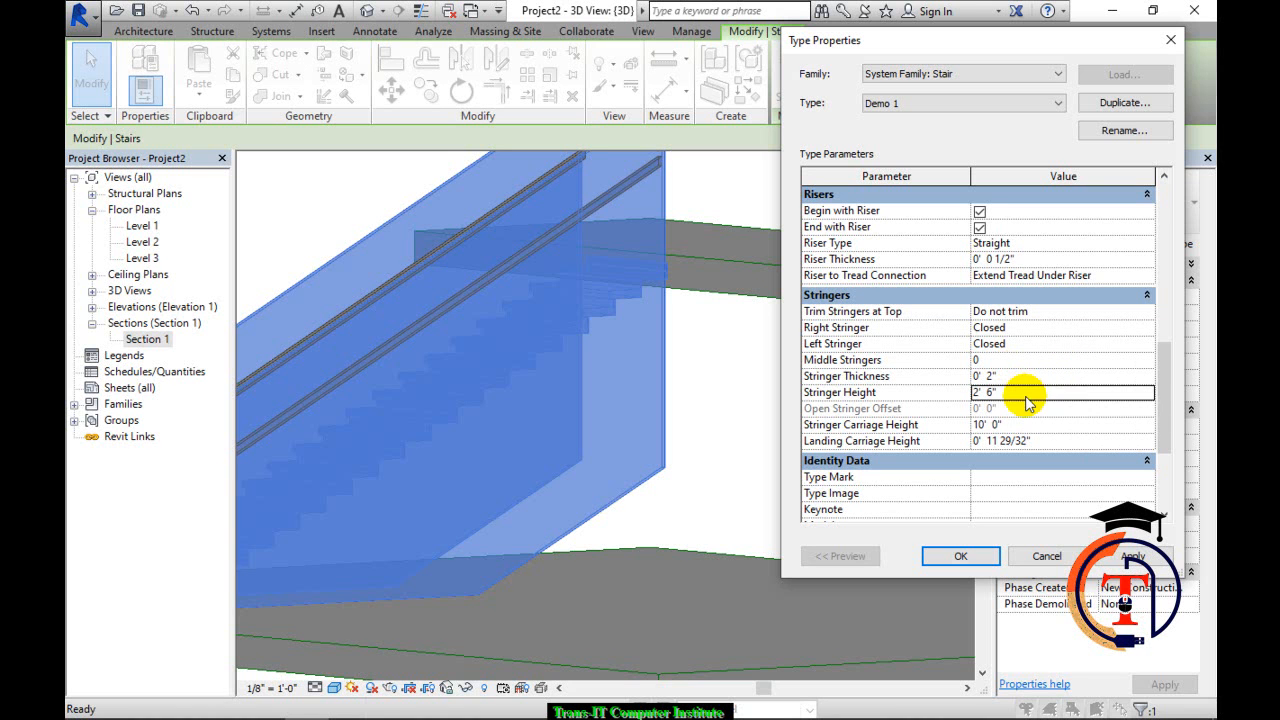
{"action": "left_click", "coordinate": [1137, 557]}
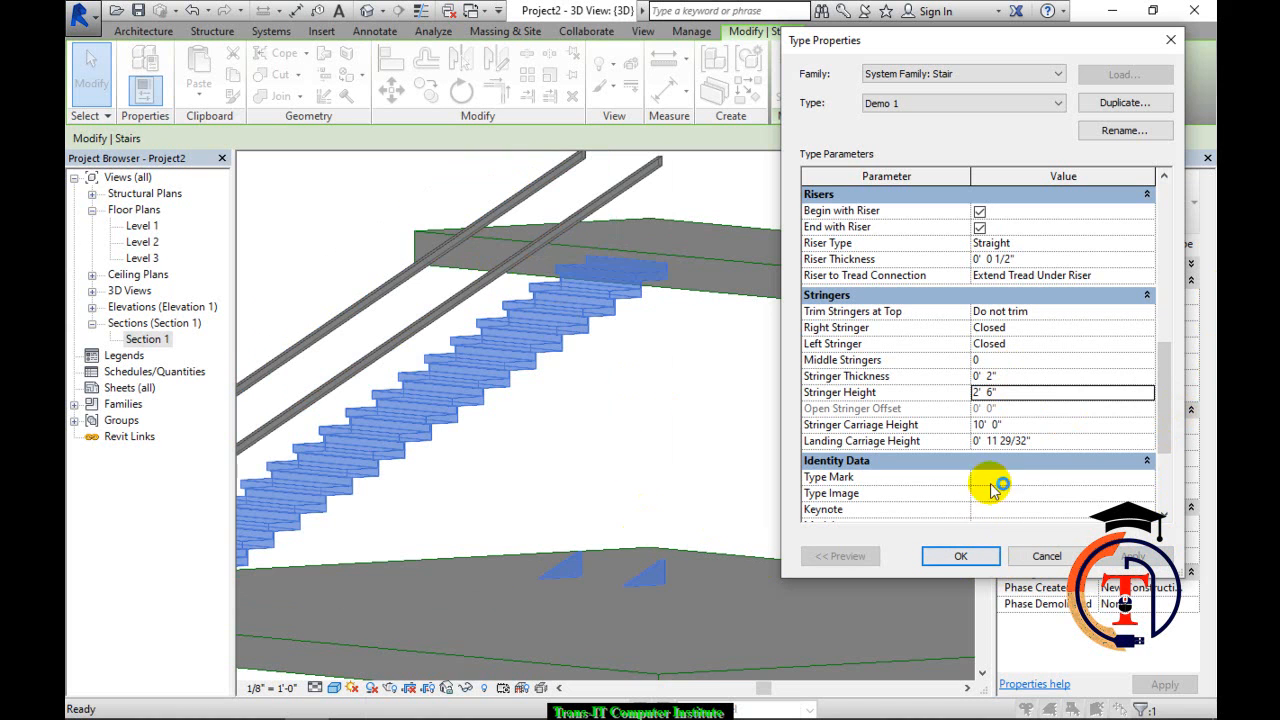
Set both the Stringer Height and the Stringer Carriage Height of the Demo 1 stair type to 10' 0" and apply them.
{"action": "left_click", "coordinate": [1020, 392]}
{"action": "left_click", "coordinate": [1025, 424]}
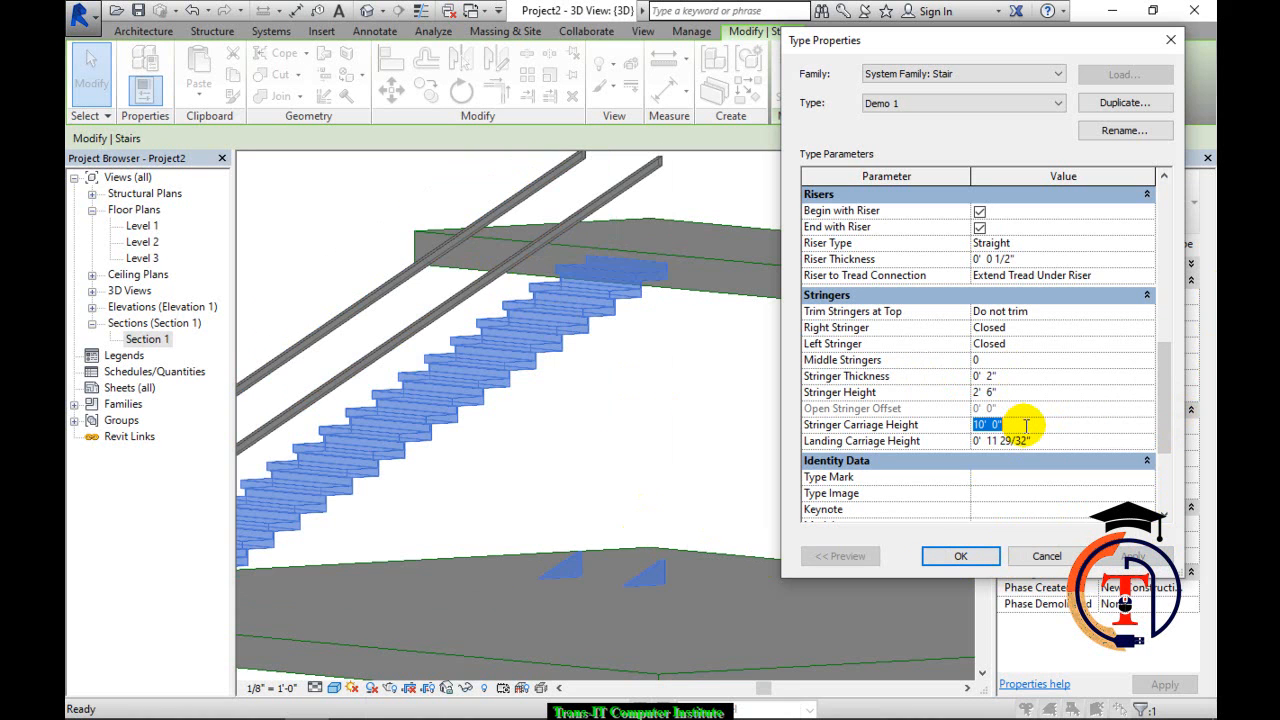
{"action": "left_click", "coordinate": [1033, 392]}
{"action": "left_click", "coordinate": [1018, 424]}
{"action": "type", "text": "10"}
{"action": "key", "text": "Return"}
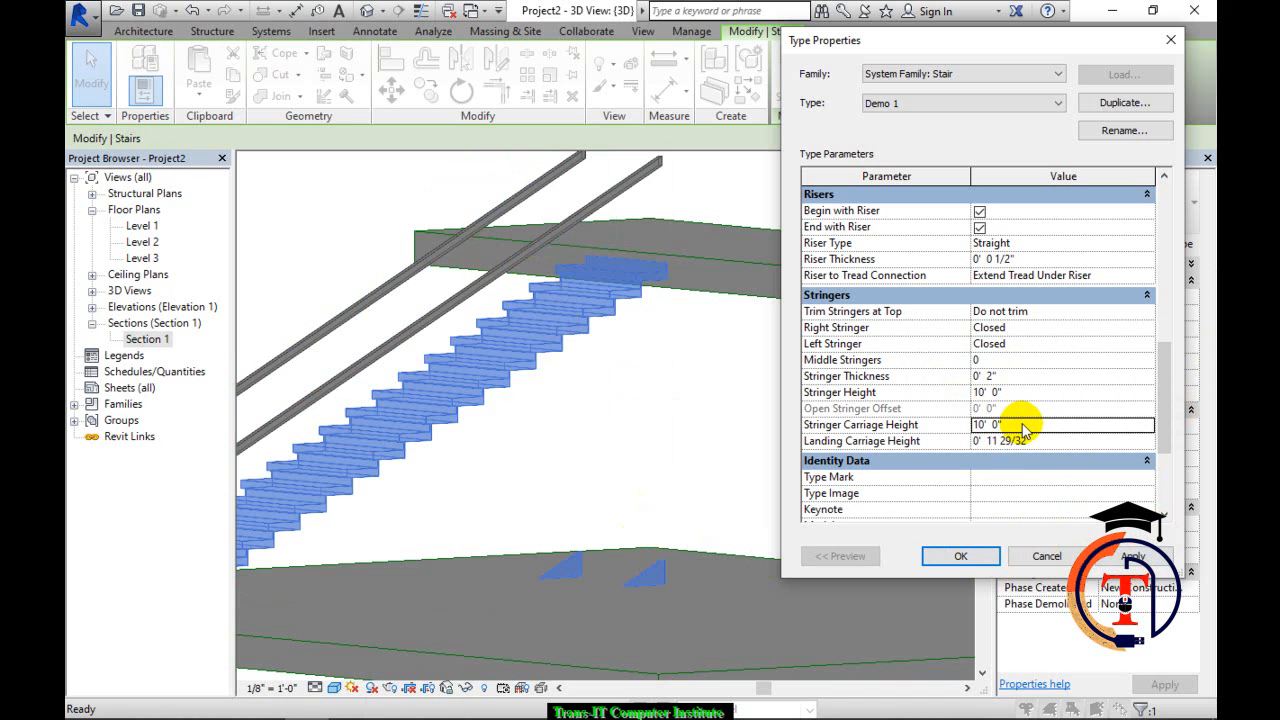
{"action": "left_click", "coordinate": [1132, 556]}
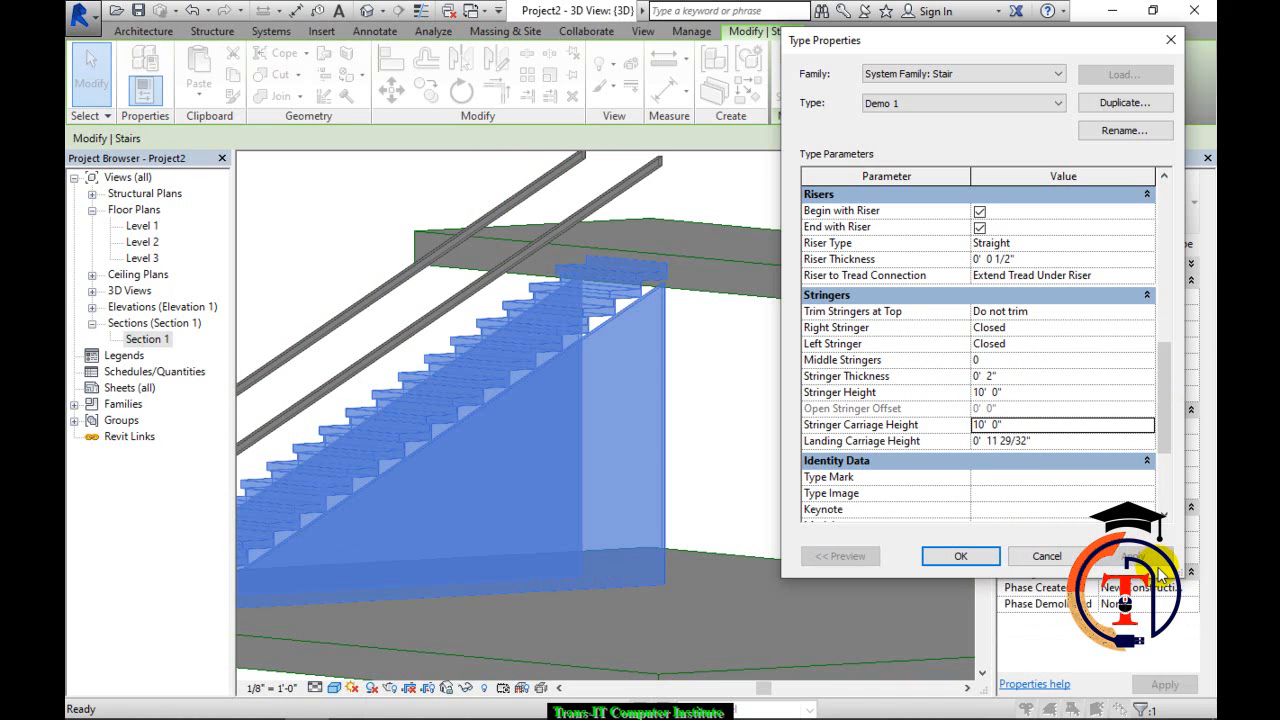
Set the Stringer Height of the Demo 1 stair type to 12' 6" and apply it.
{"action": "left_click", "coordinate": [1017, 391]}
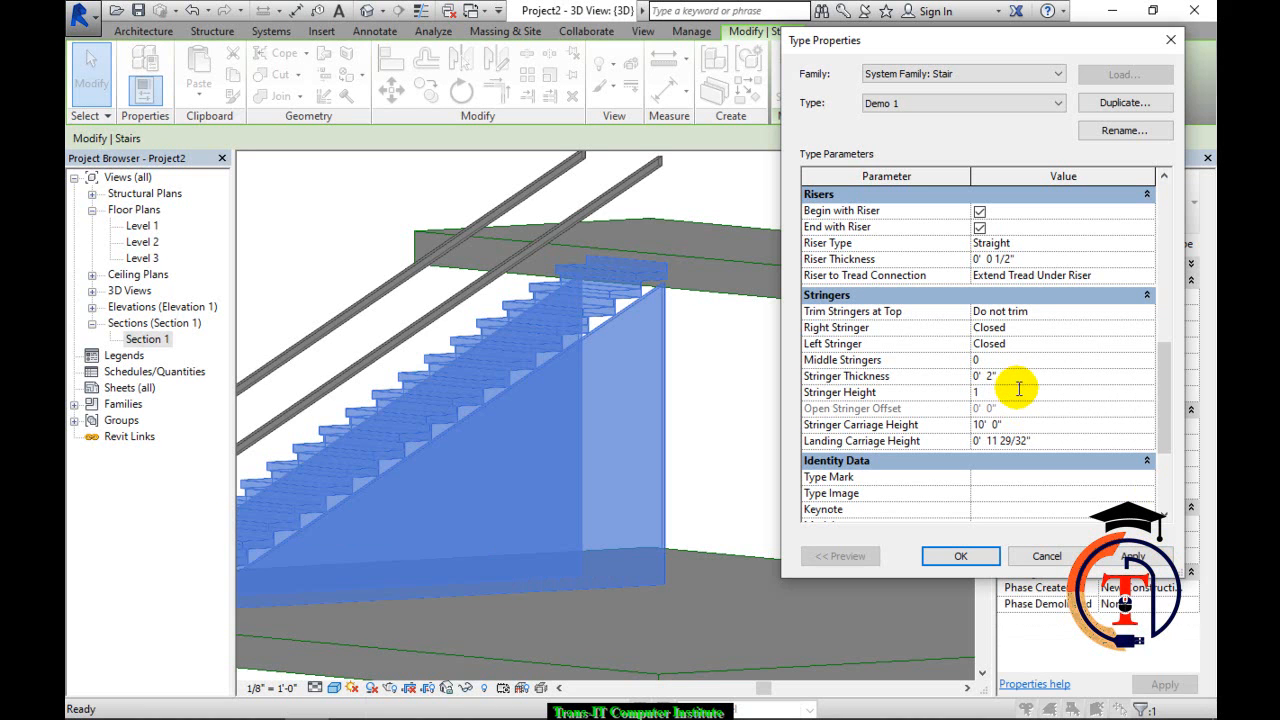
{"action": "key", "text": "Return"}
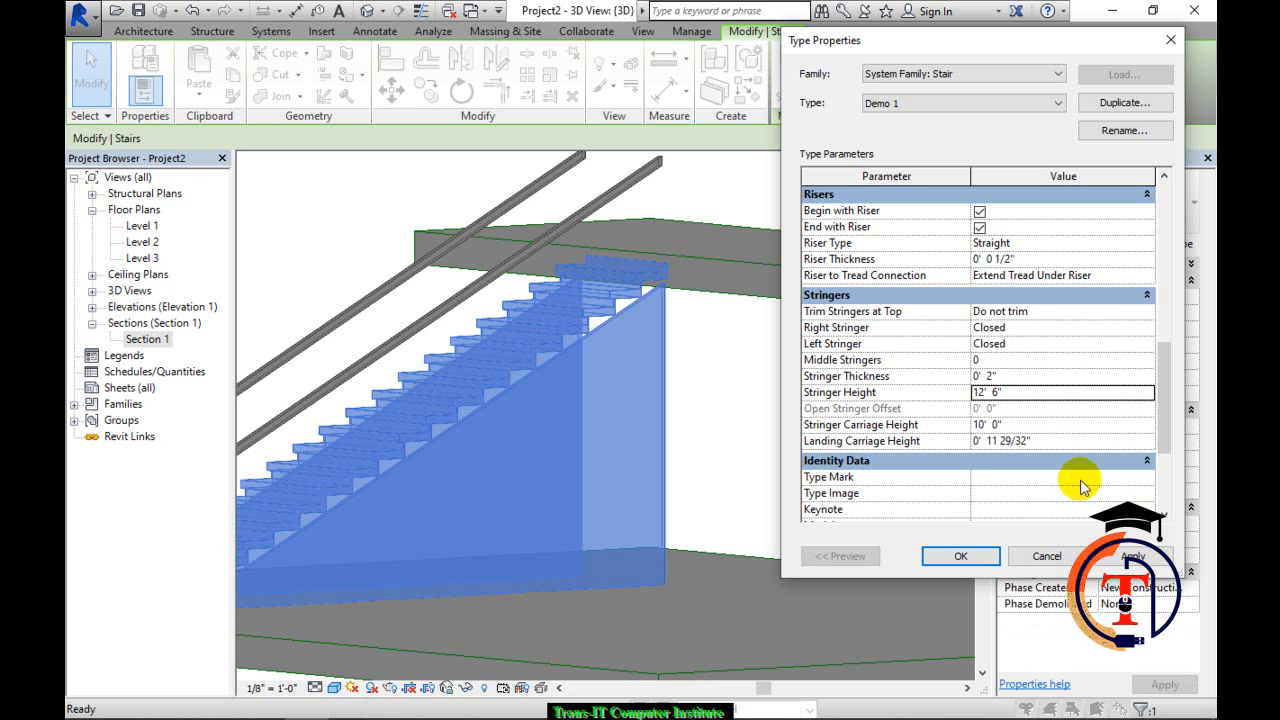
{"action": "left_click", "coordinate": [1132, 556]}
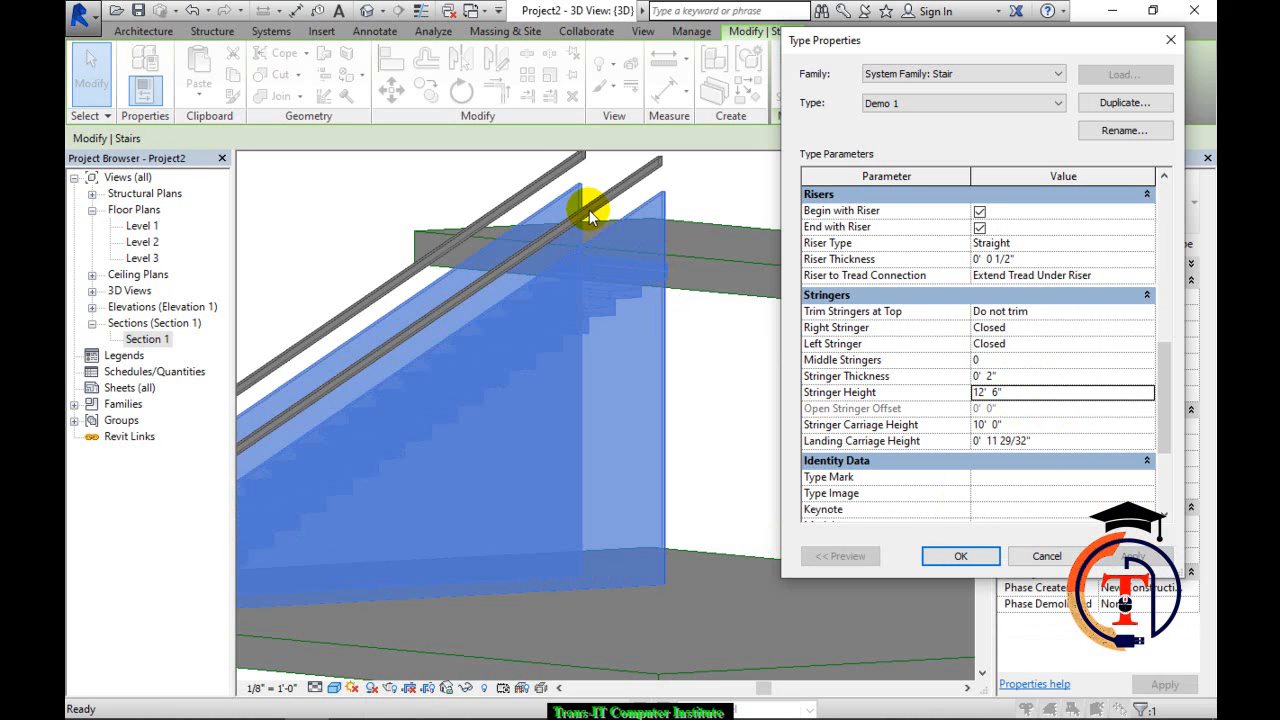
Set the Stringer Carriage Height of the Demo 1 stair type to 0' 6" and apply it.
{"action": "left_click", "coordinate": [1030, 425]}
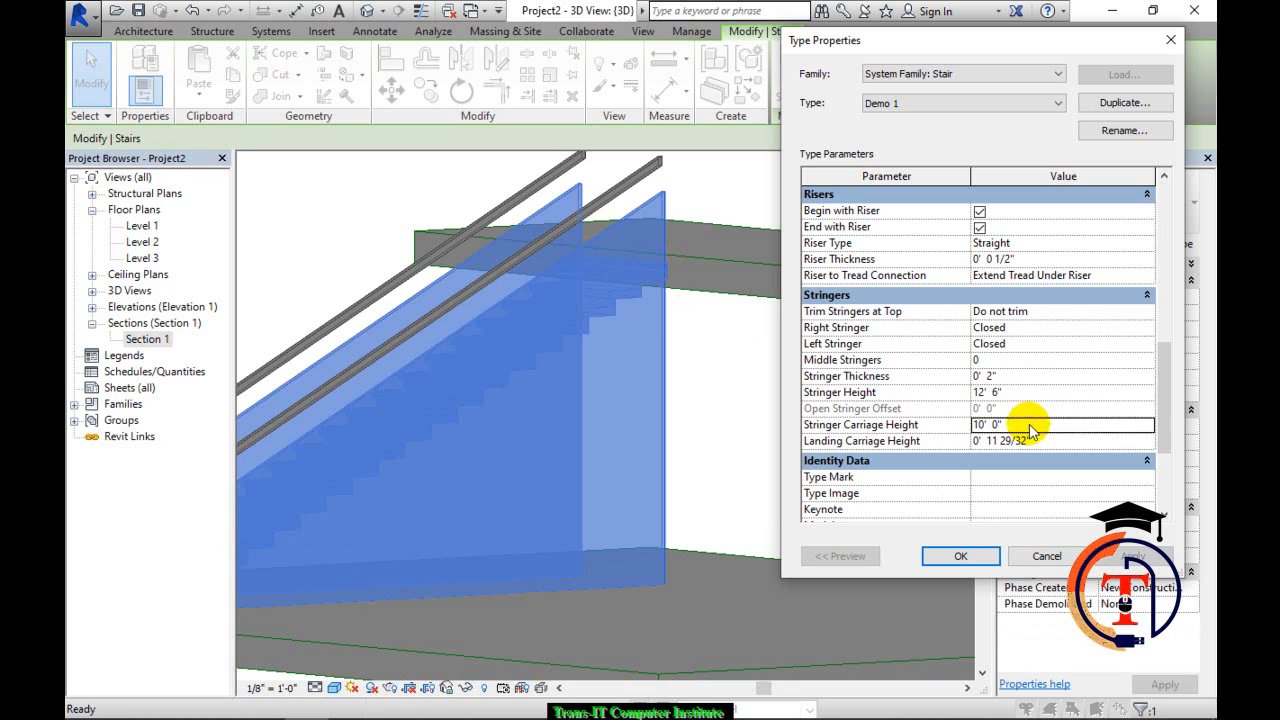
{"action": "type", "text": "0 6"}
{"action": "key", "text": "Return"}
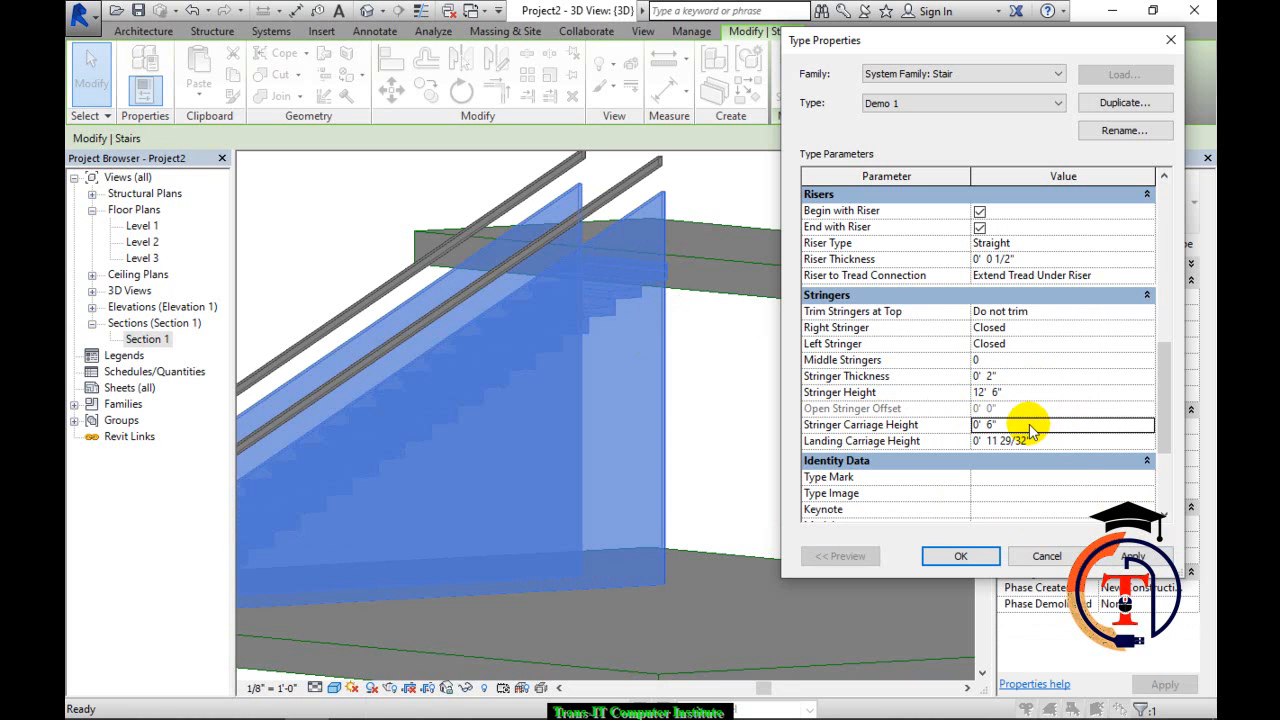
{"action": "left_click", "coordinate": [1133, 556]}
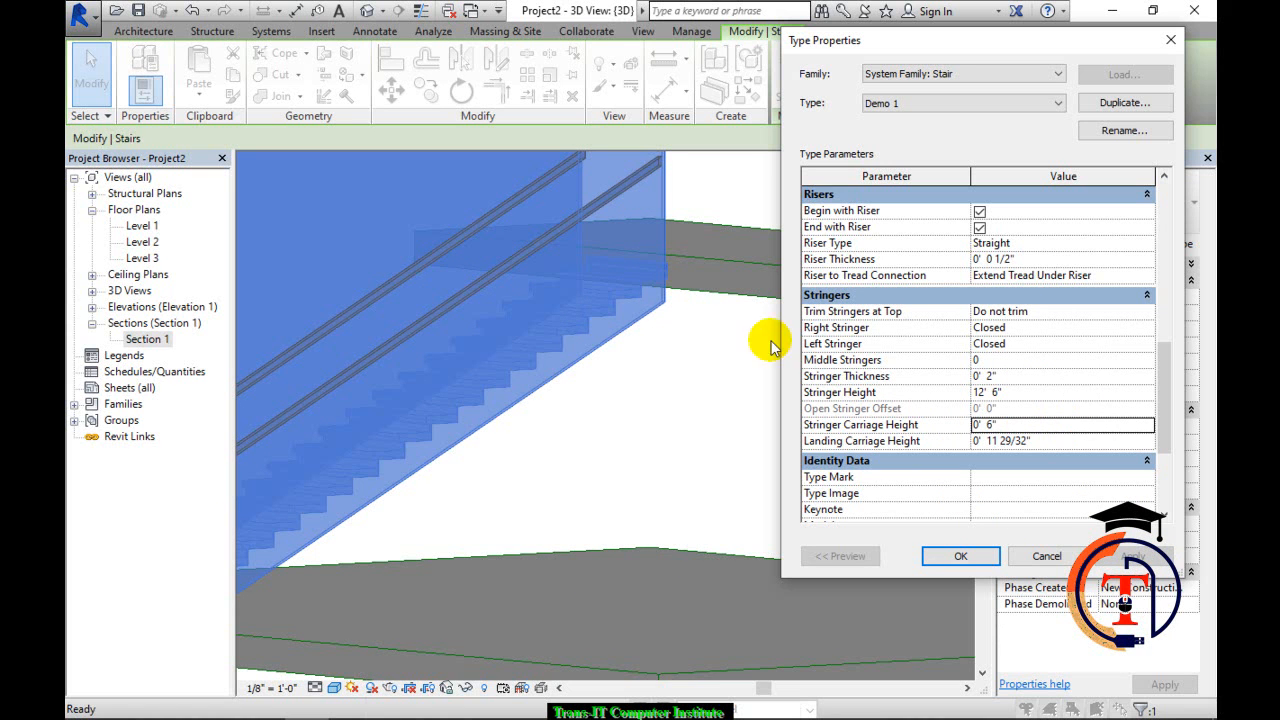
Set the Stringer Height of the Demo 1 stair type to 3' 0" and apply it.
{"action": "left_click", "coordinate": [1069, 394]}
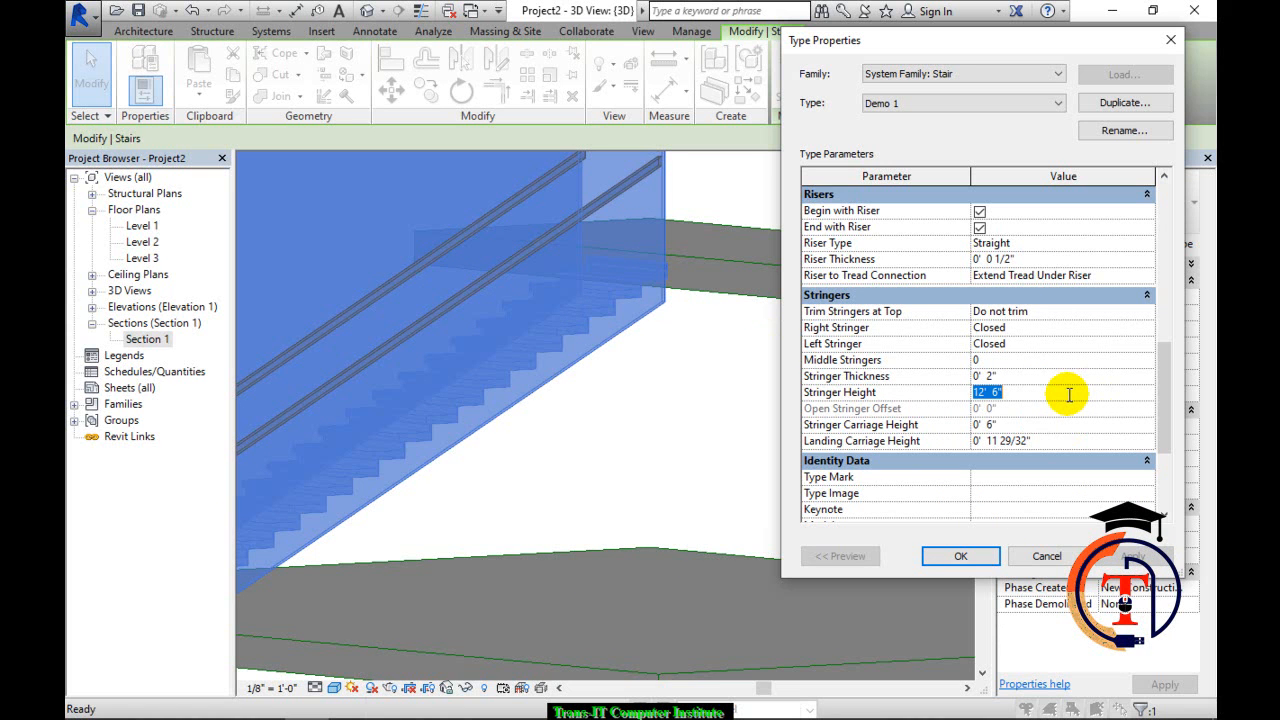
{"action": "type", "text": "3"}
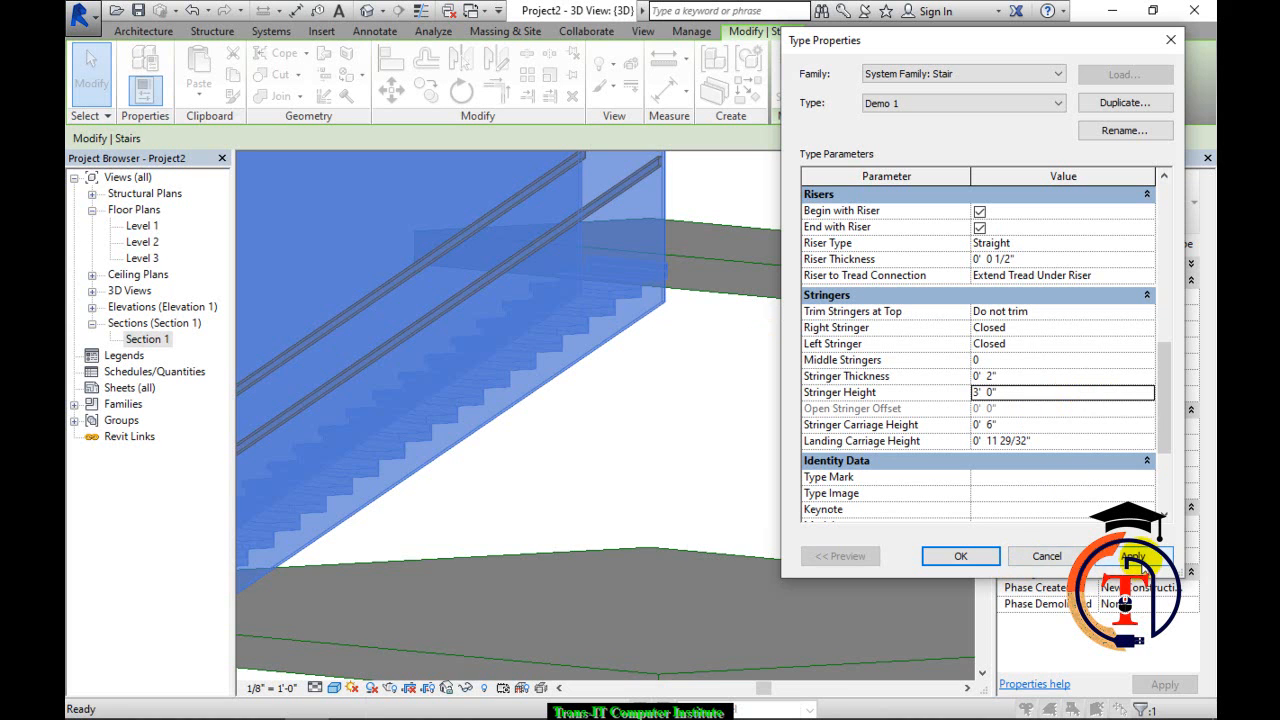
{"action": "left_click", "coordinate": [1133, 556]}
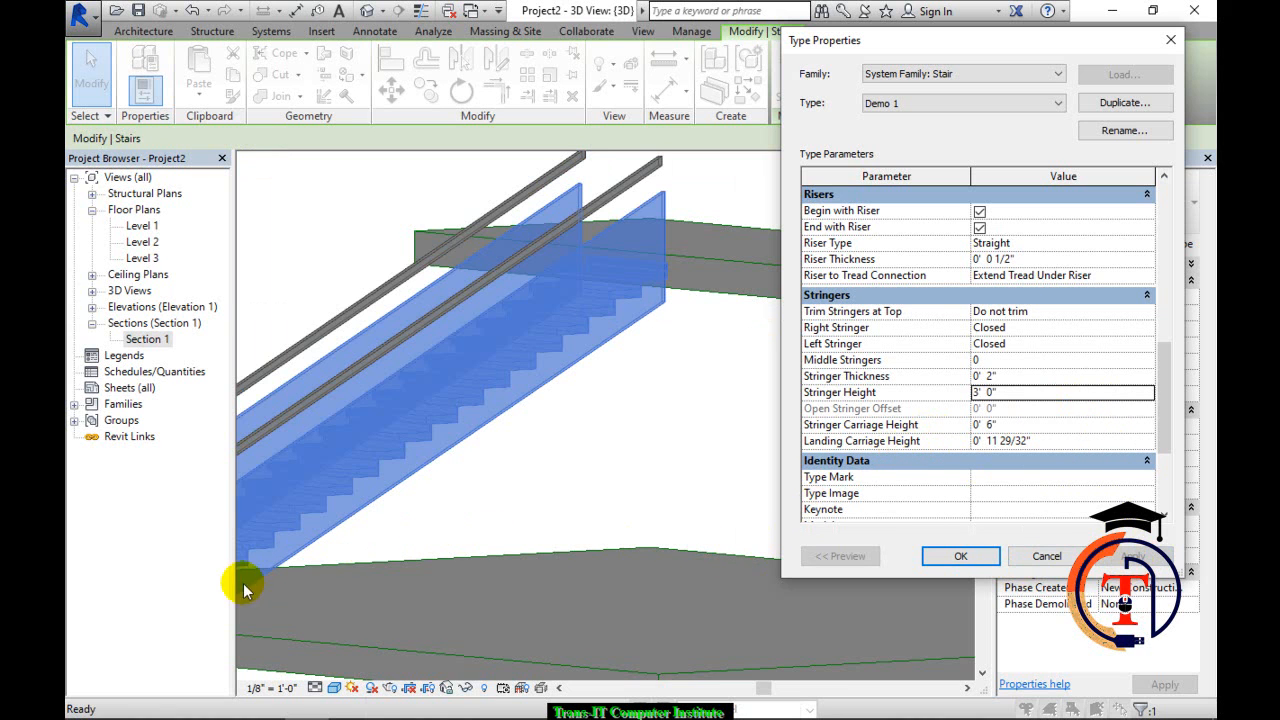
Set the Landing Carriage Height of the Demo 1 stair type to 2' 0" and apply it.
{"action": "left_click", "coordinate": [1062, 440]}
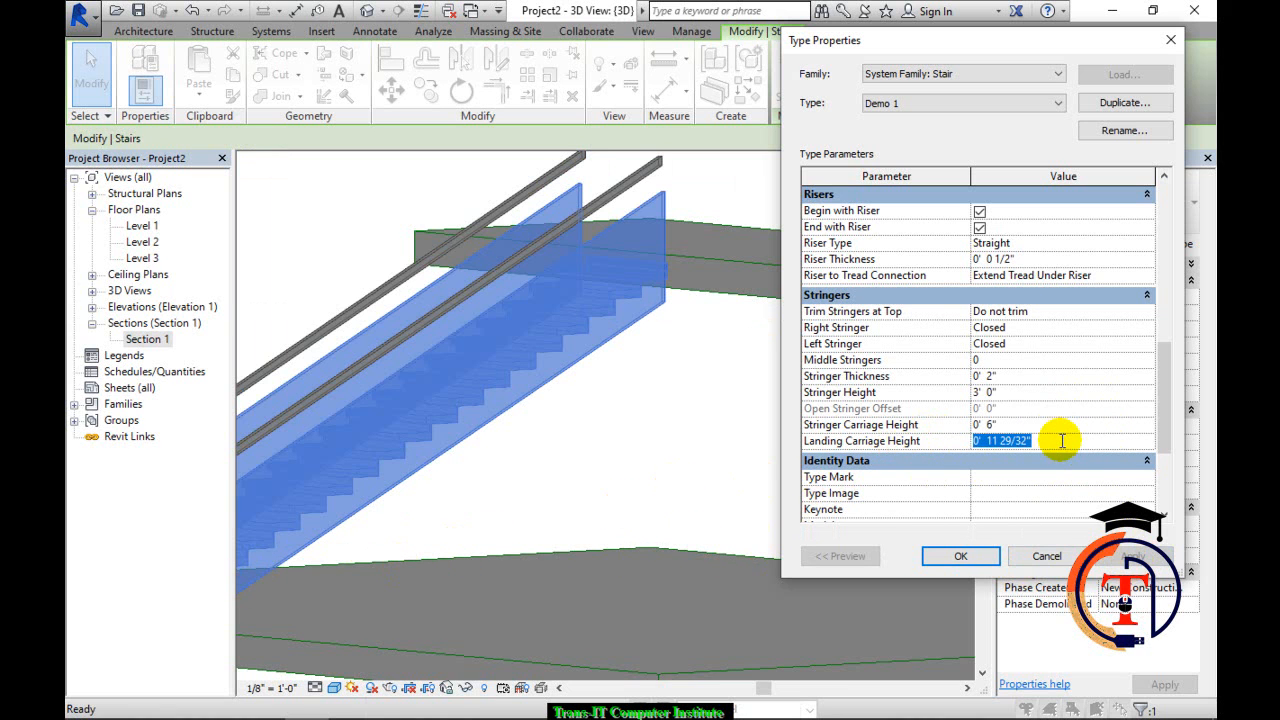
{"action": "type", "text": "2"}
{"action": "key", "text": "Return"}
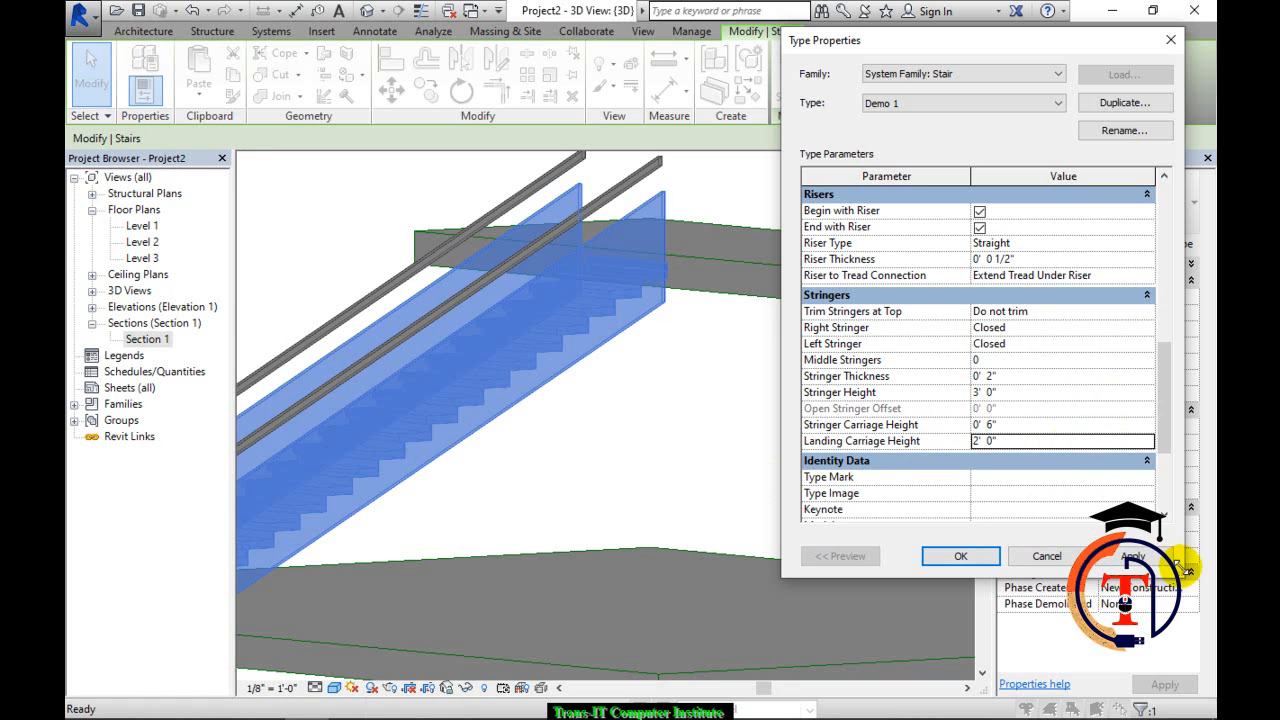
{"action": "left_click", "coordinate": [1150, 562]}
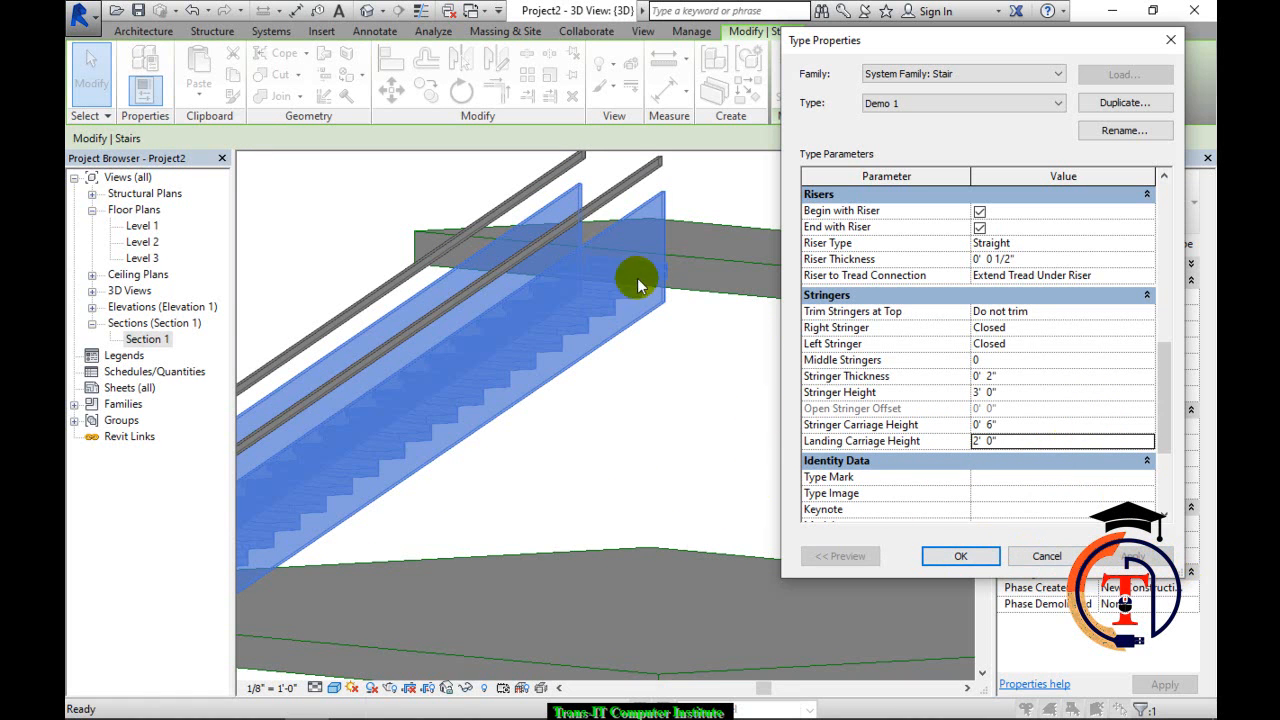
Set the Stringer Carriage Height of the Demo 1 stair type to 10' 0" and apply it.
{"action": "left_click", "coordinate": [1003, 425]}
{"action": "type", "text": "10"}
{"action": "key", "text": "Return"}
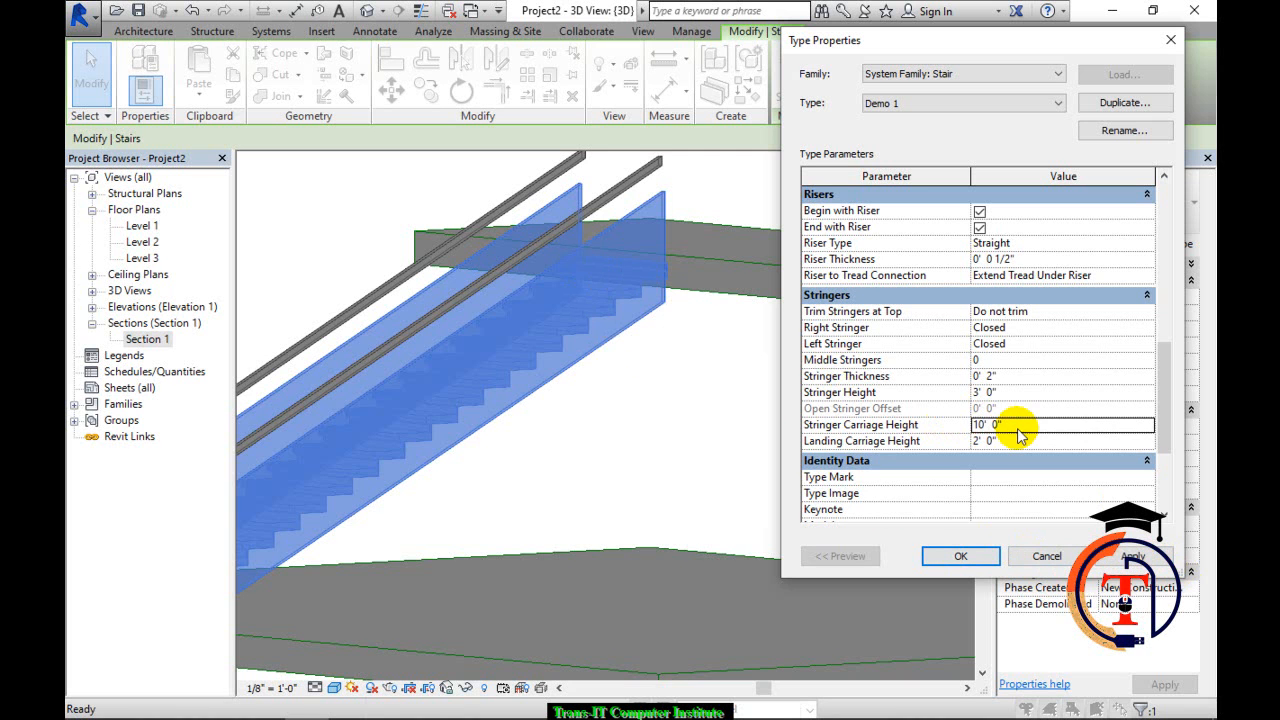
{"action": "left_click", "coordinate": [1134, 560]}
Try Landing Carriage Heights of 50' 0" and 10' 0" for the Demo 1 stair type.
{"action": "left_click", "coordinate": [1005, 440]}
{"action": "type", "text": "50"}
{"action": "key", "text": "Return"}
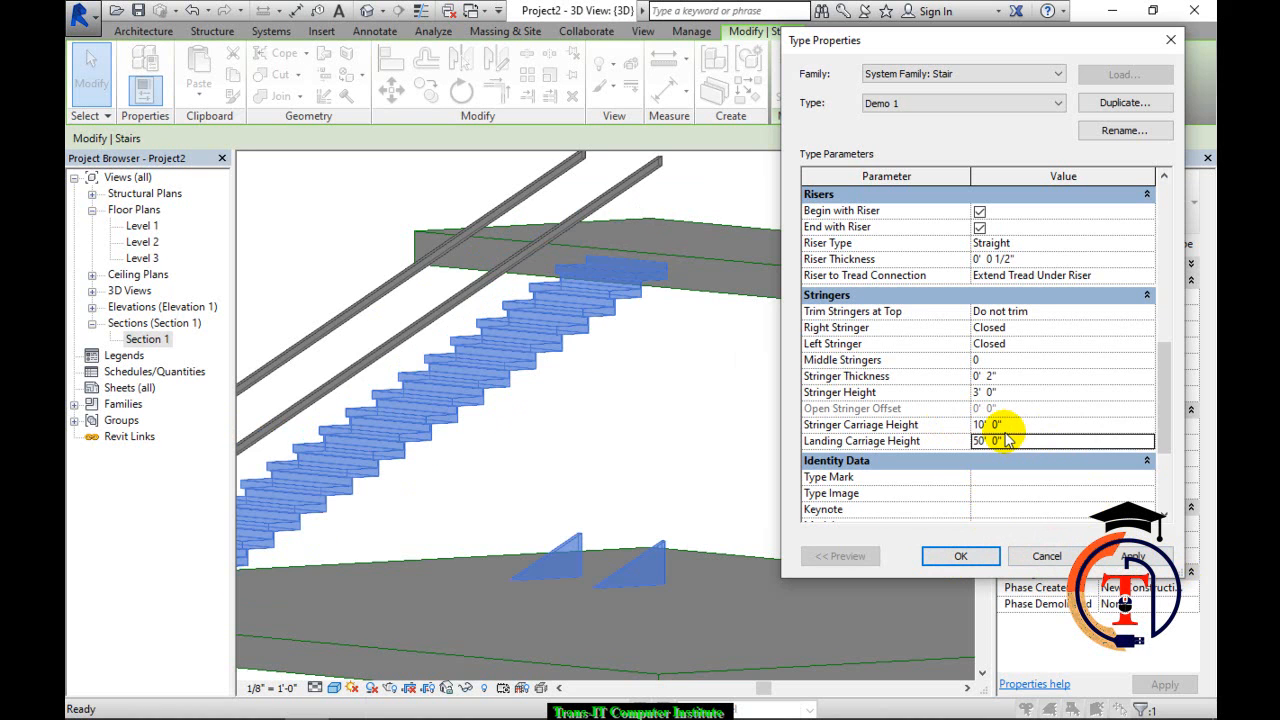
{"action": "left_click", "coordinate": [1012, 431]}
{"action": "left_click", "coordinate": [1021, 440]}
{"action": "type", "text": "10"}
{"action": "key", "text": "Return"}
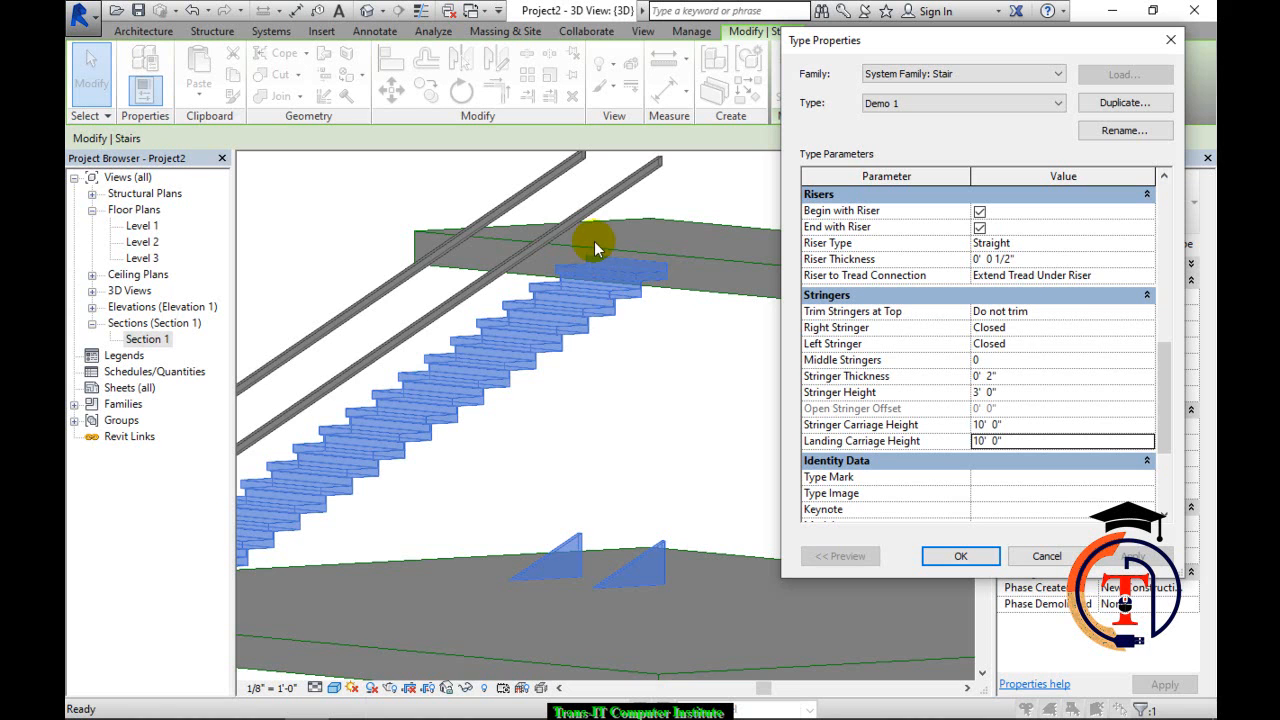
Set the Landing Carriage Height to 0' 6" and the Stringer Height to 12' 6" for the Demo 1 stair type, applying each.
{"action": "left_click", "coordinate": [1022, 428]}
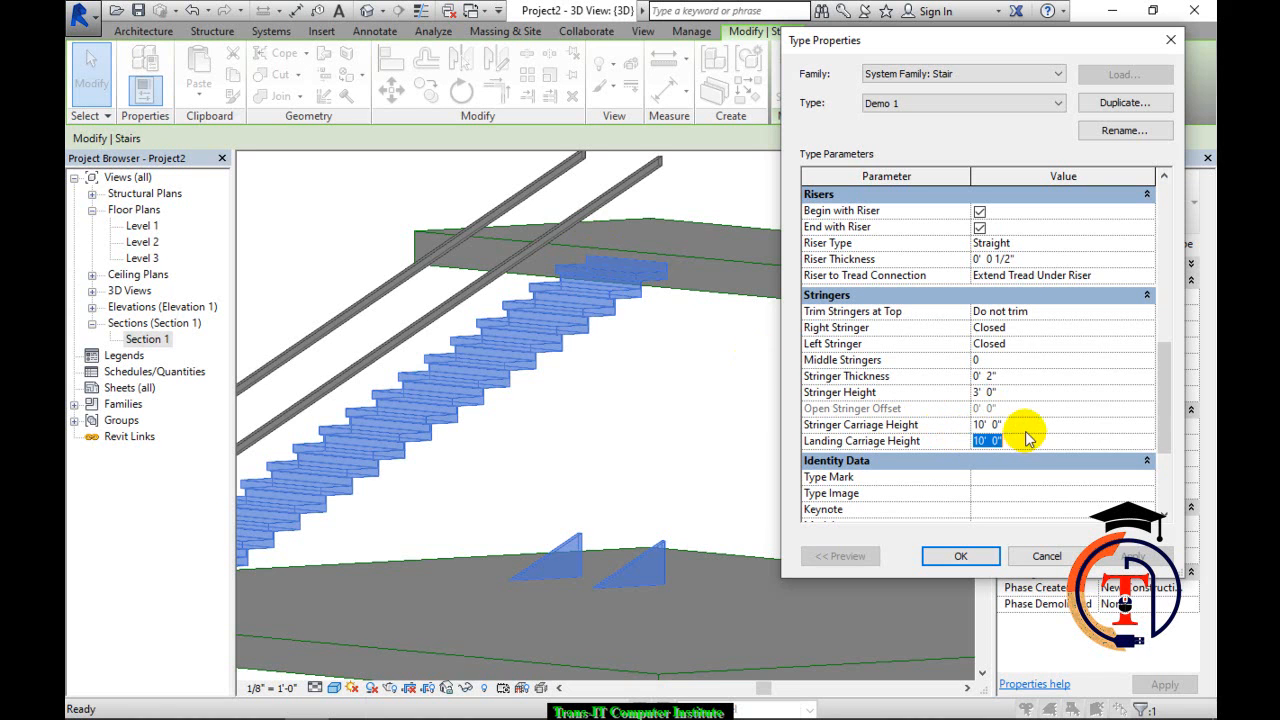
{"action": "left_click", "coordinate": [1024, 441]}
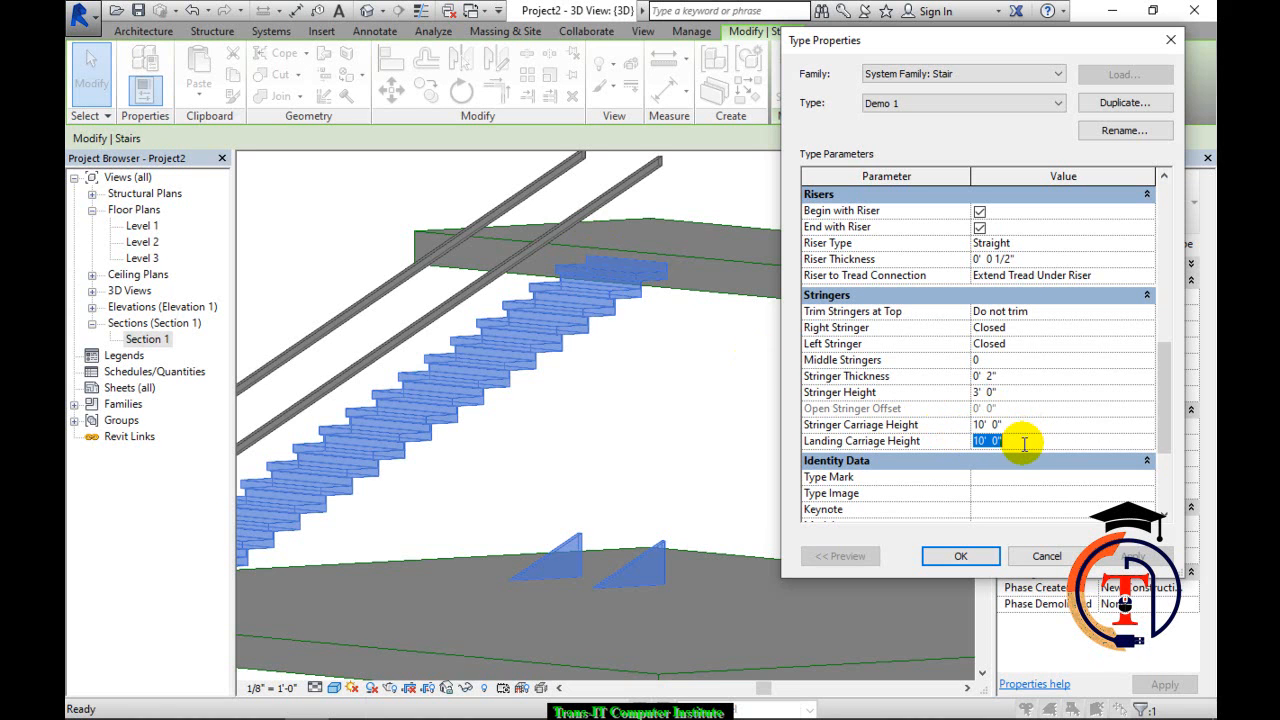
{"action": "left_click", "coordinate": [1023, 445]}
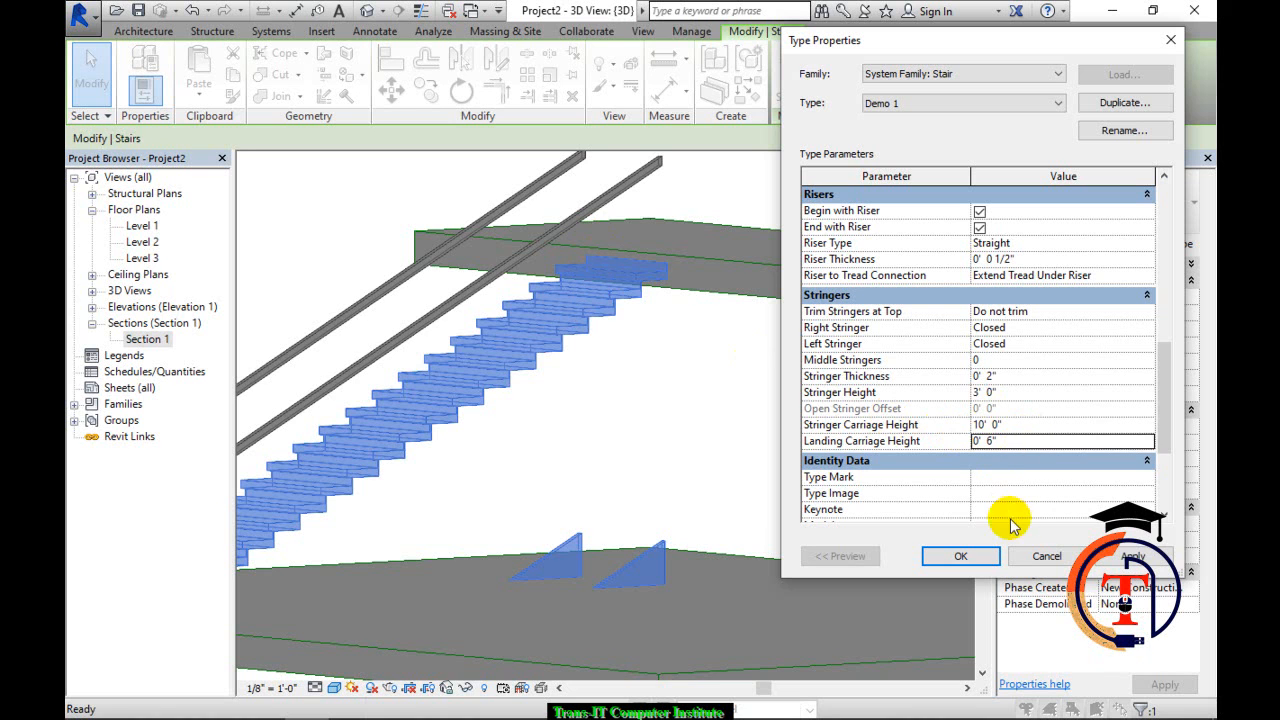
{"action": "left_click", "coordinate": [1130, 558]}
{"action": "left_click", "coordinate": [1009, 391]}
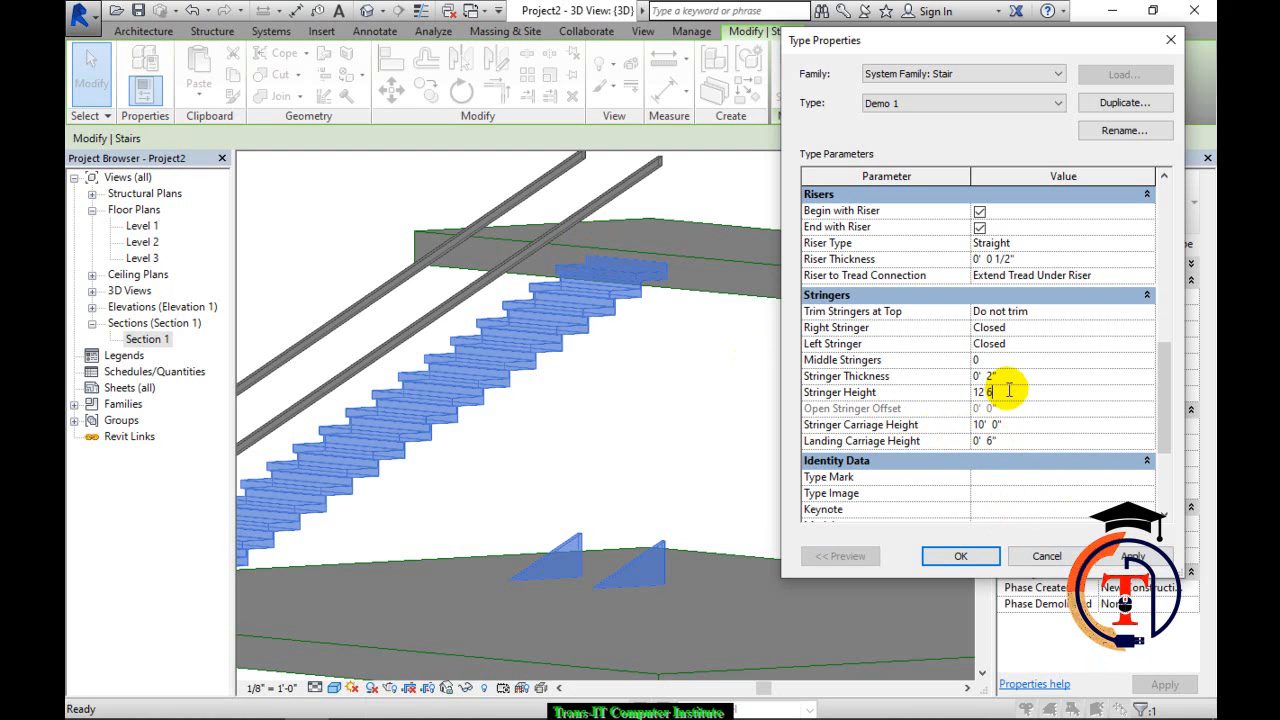
{"action": "left_click", "coordinate": [1130, 558]}
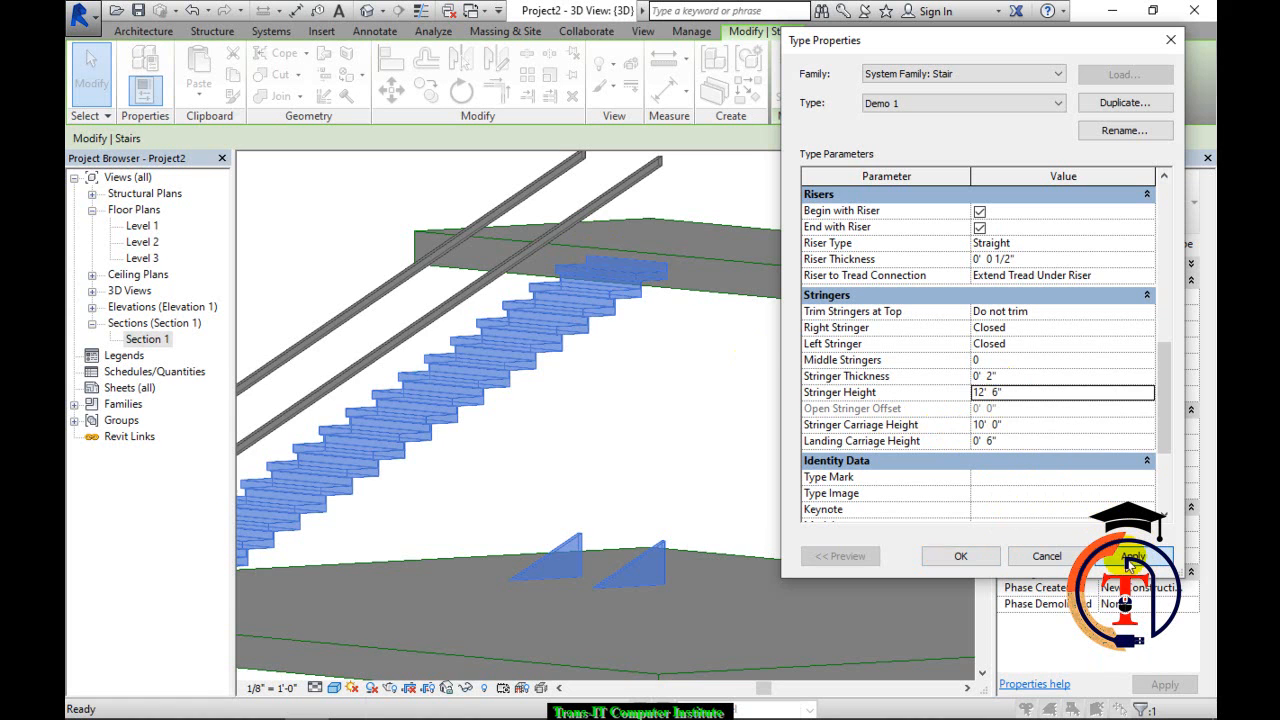
Set the Stringer Height to 3' 0" and the Stringer Carriage Height to 0' 6", and apply both to the Demo 1 stair type.
{"action": "left_click", "coordinate": [1015, 392]}
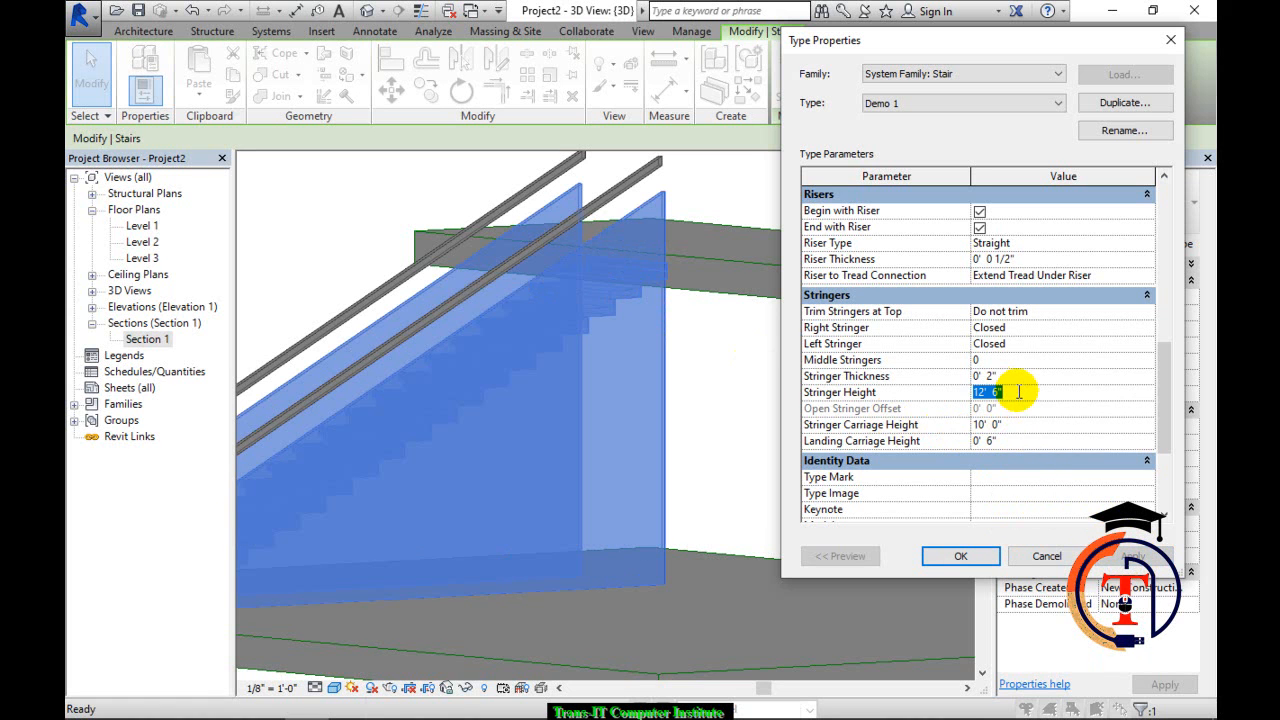
{"action": "type", "text": "3"}
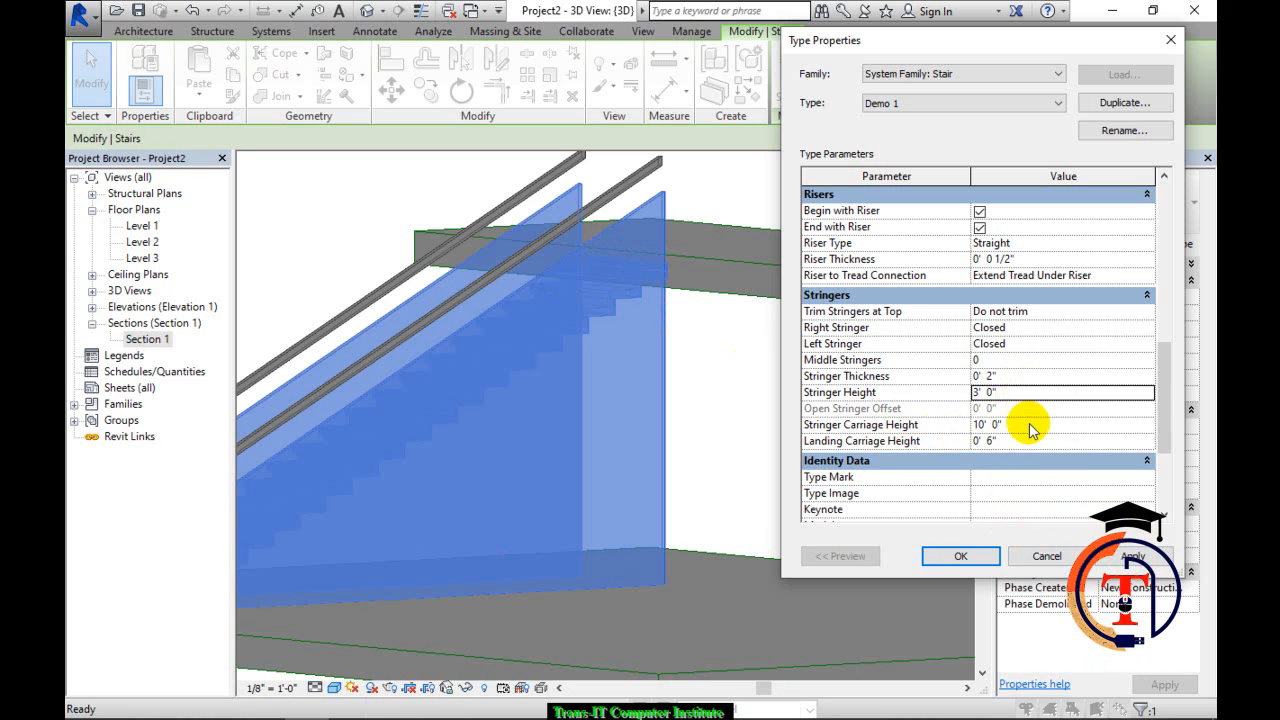
{"action": "left_click", "coordinate": [1030, 424]}
{"action": "type", "text": "0' 6"}
{"action": "key", "text": "Return"}
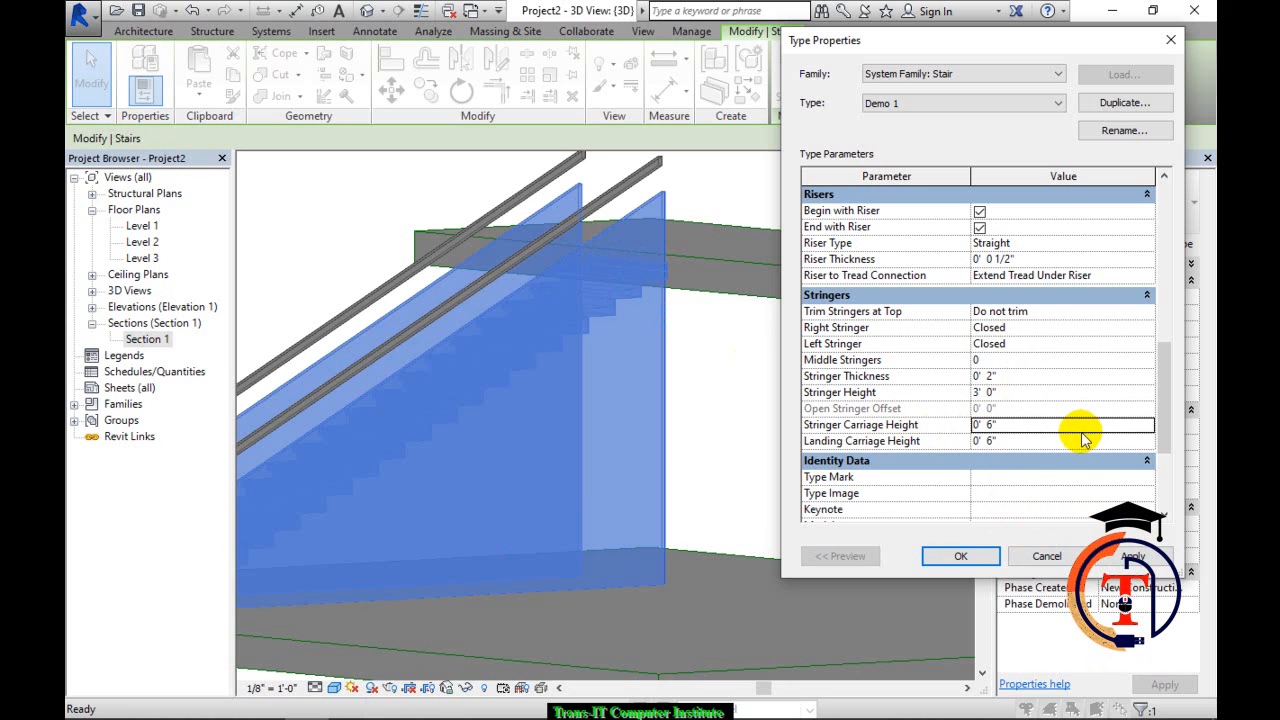
{"action": "left_click", "coordinate": [1130, 557]}
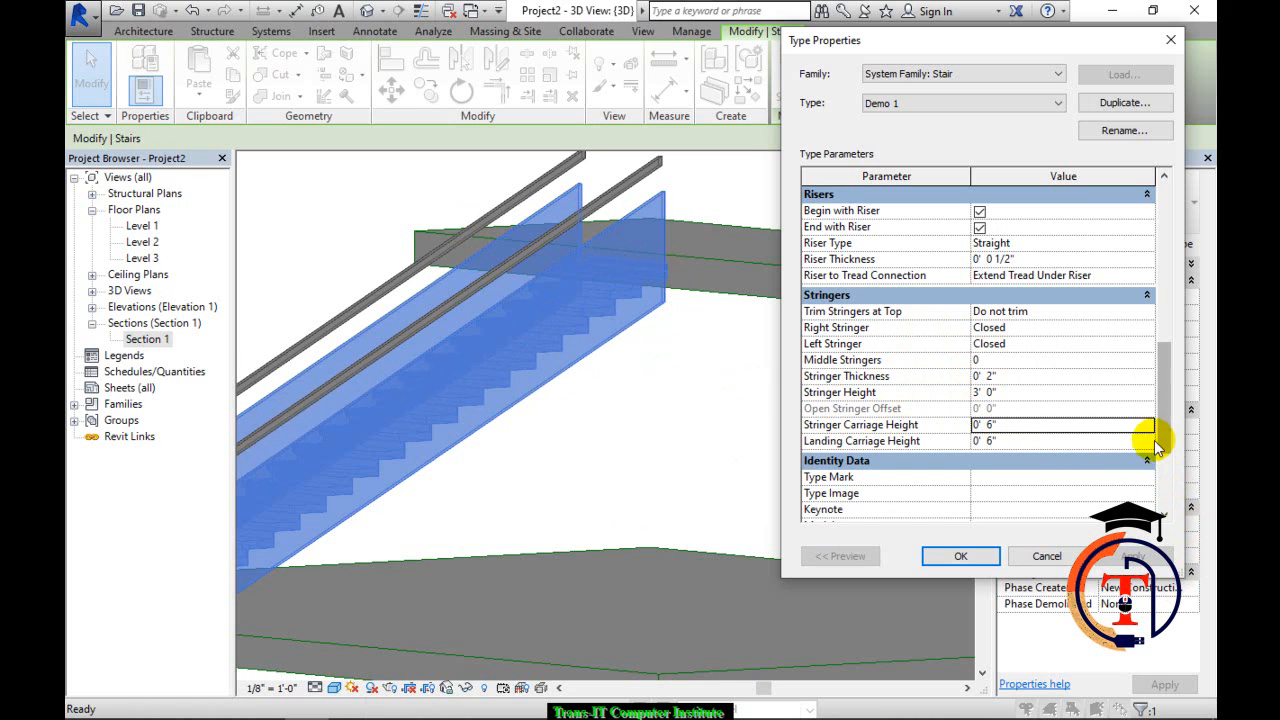
Set the Right Stringer of the Demo 1 stair type to Open and apply it.
{"action": "left_click", "coordinate": [1146, 328]}
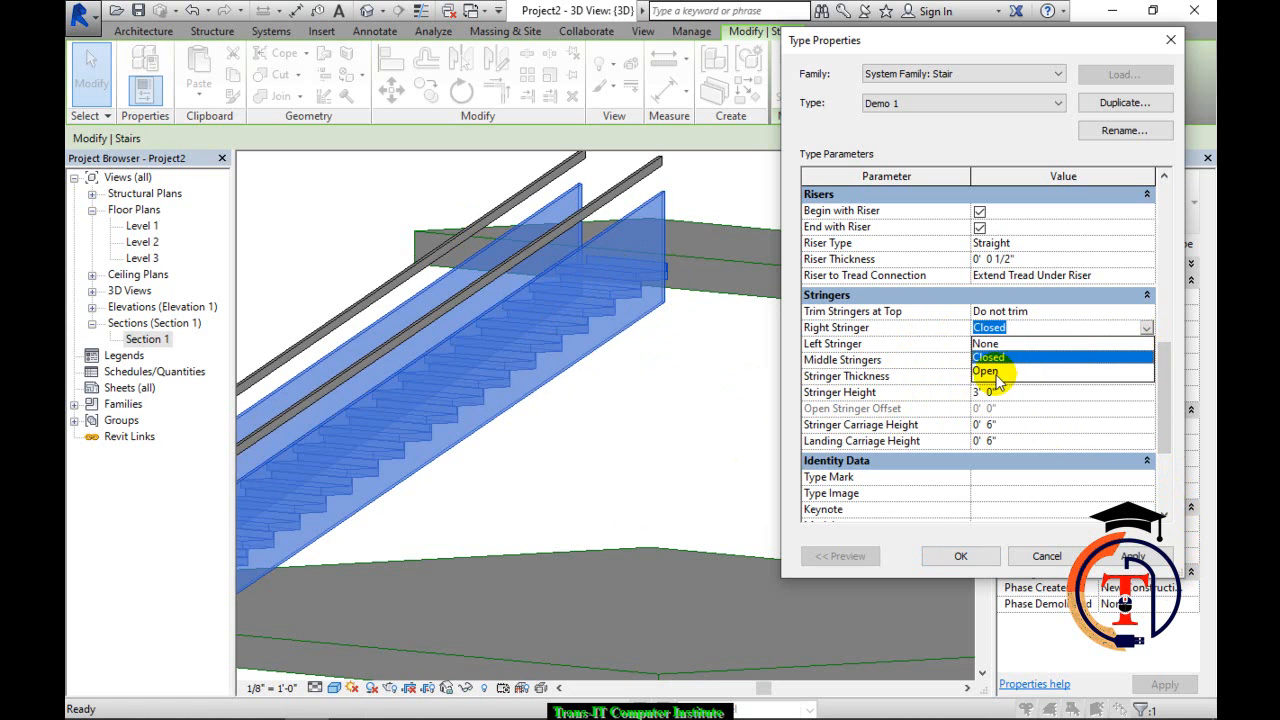
{"action": "left_click", "coordinate": [1058, 372]}
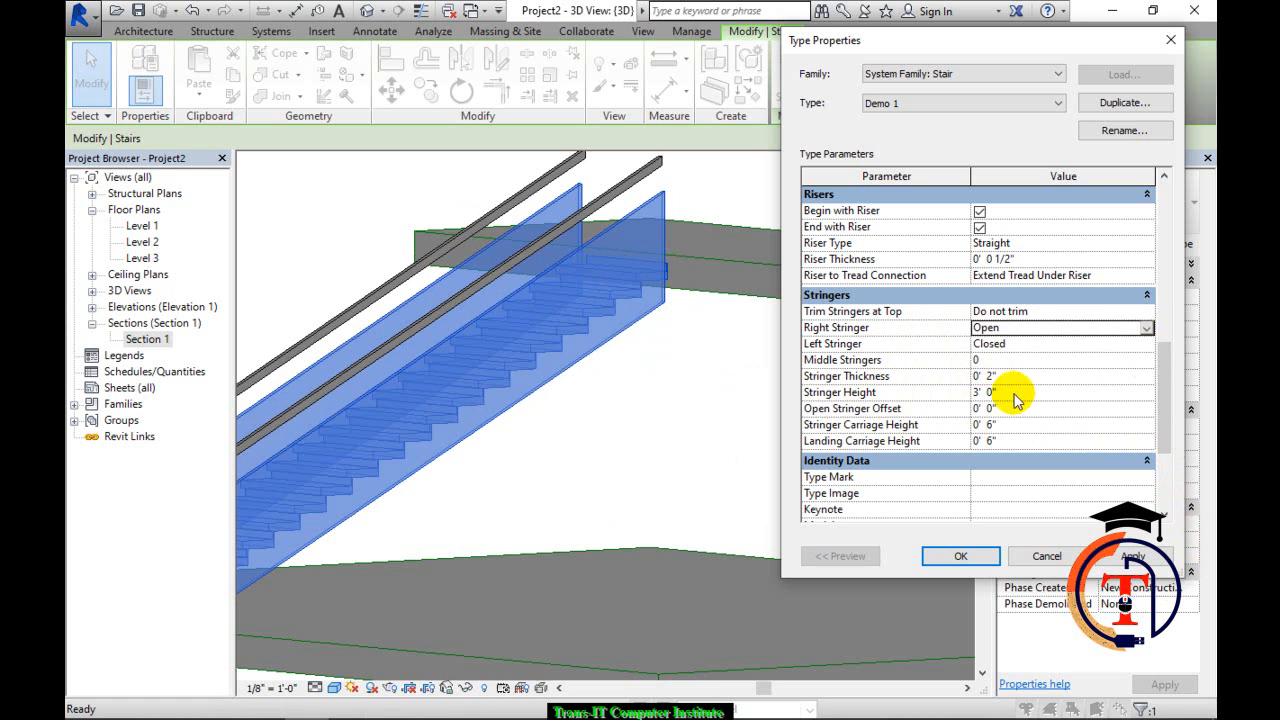
{"action": "left_click", "coordinate": [1132, 557]}
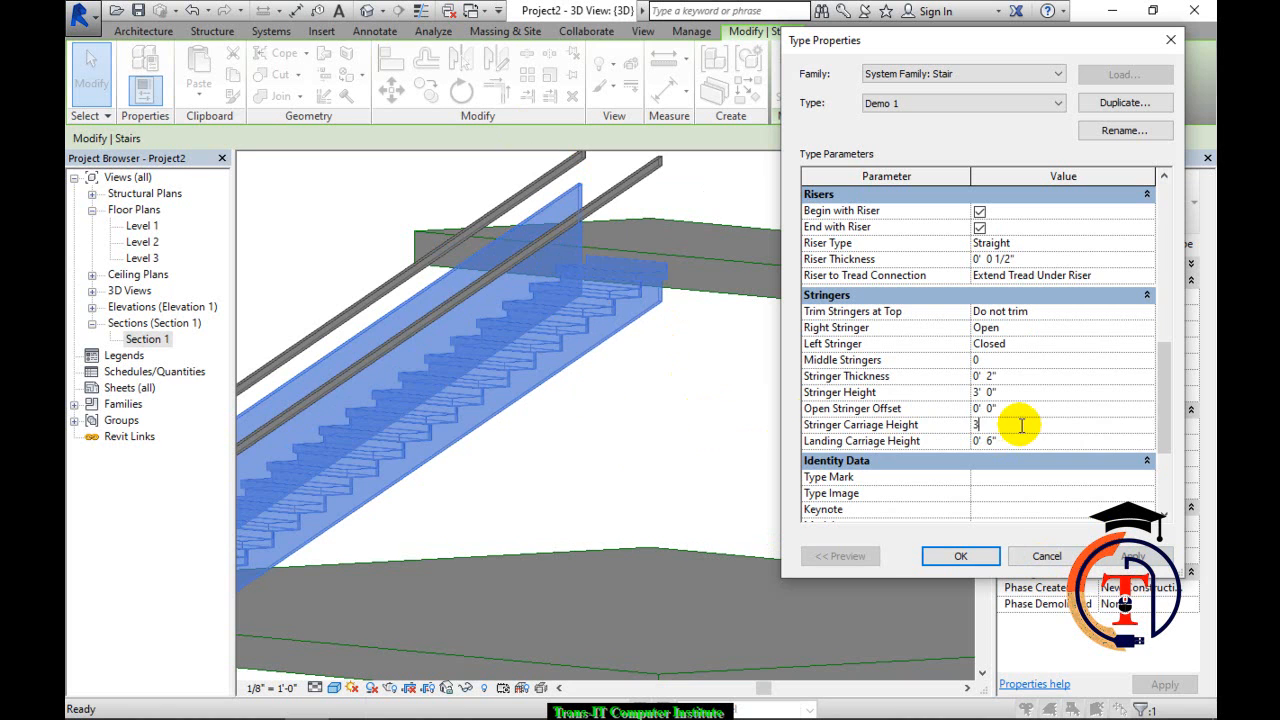
Set the Stringer Carriage Height to 3' 0" and the Stringer Height to 3' 6" for the Demo 1 stair type, applying each.
{"action": "left_click", "coordinate": [1132, 557]}
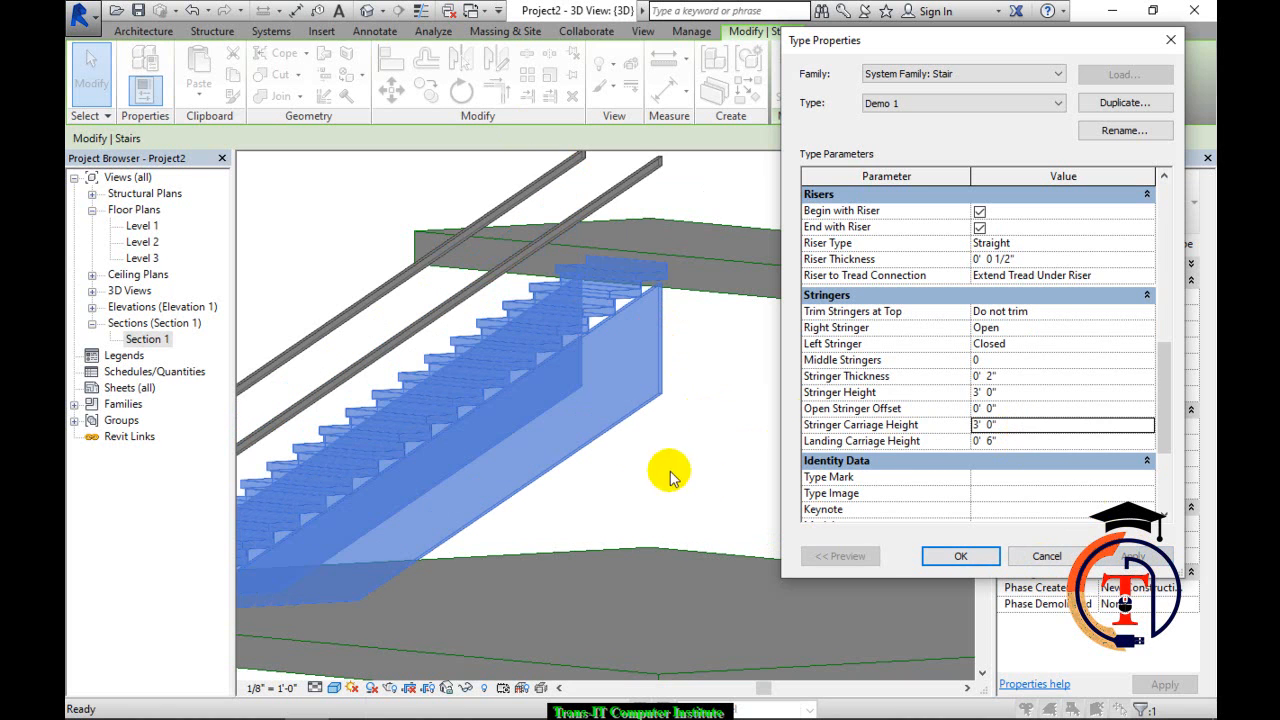
{"action": "left_click", "coordinate": [1011, 414]}
{"action": "left_click", "coordinate": [1006, 393]}
{"action": "left_click_drag", "start_coordinate": [1008, 395], "coordinate": [937, 393]}
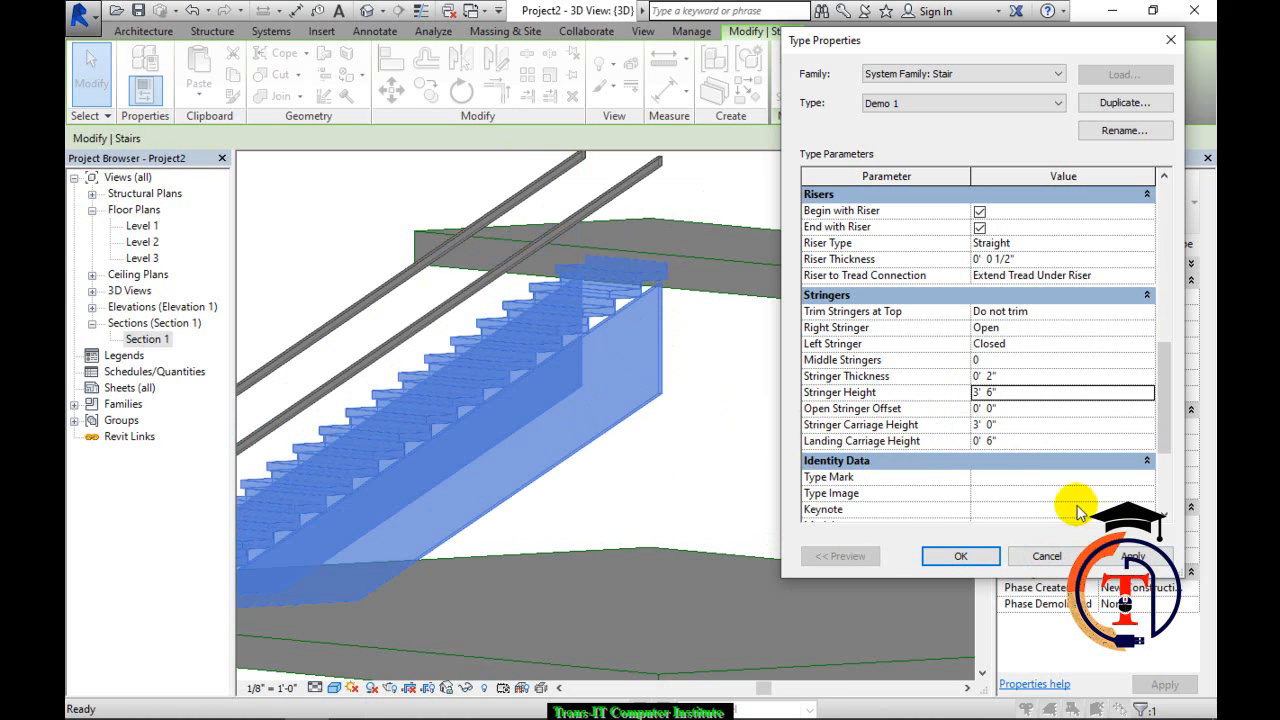
{"action": "left_click", "coordinate": [1132, 557]}
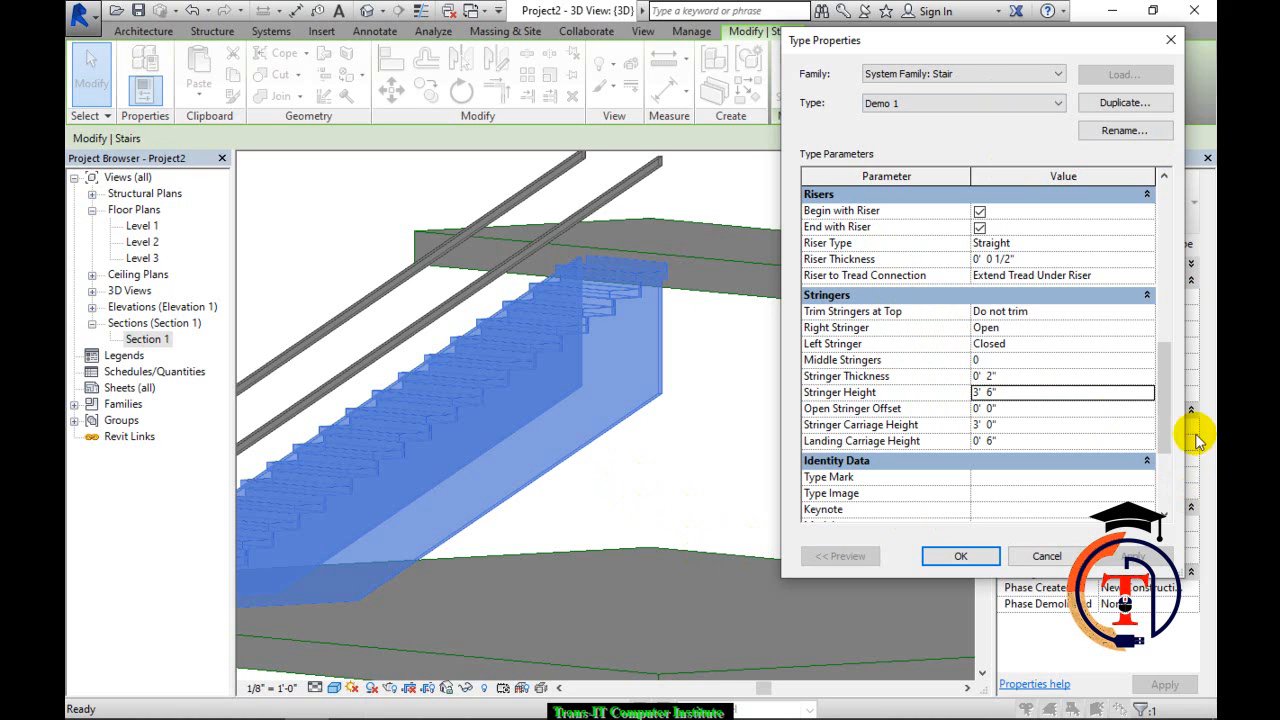
Set the Stringer Height to 2' 0" and the Stringer Carriage Height to 0' 6", apply both and close the type properties.
{"action": "left_click", "coordinate": [1023, 424]}
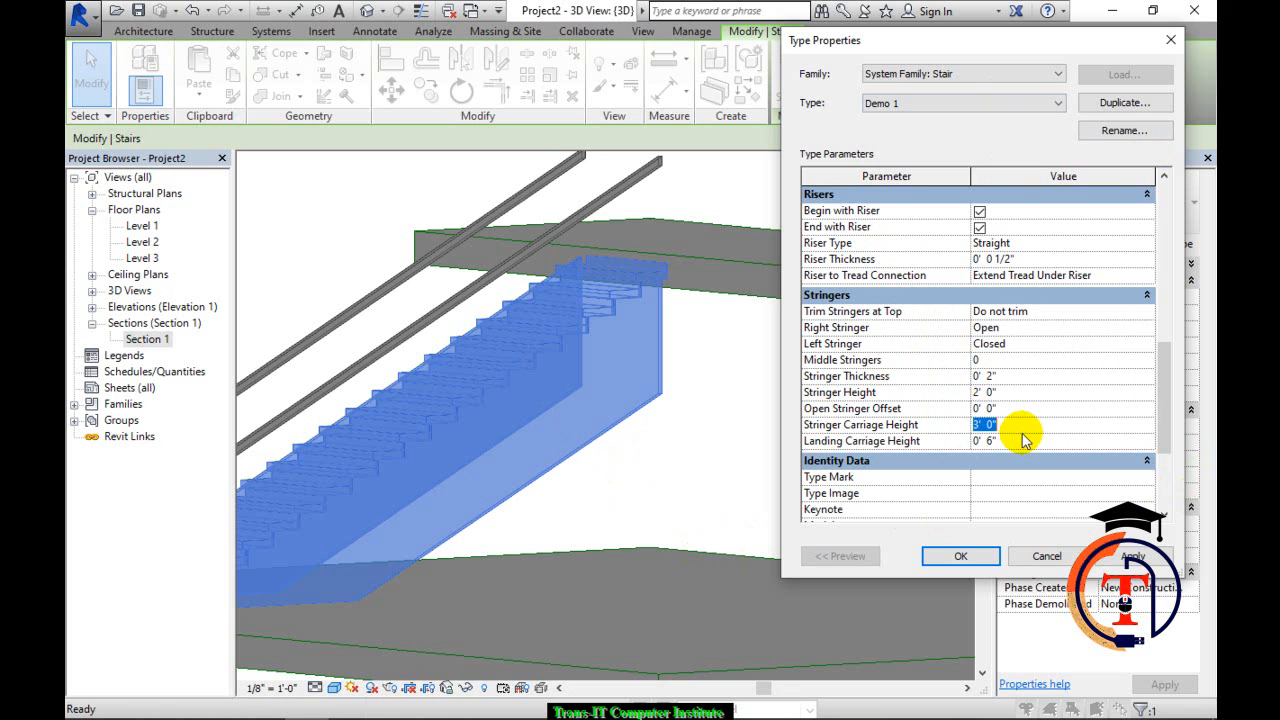
{"action": "left_click", "coordinate": [1132, 556]}
{"action": "left_click", "coordinate": [948, 557]}
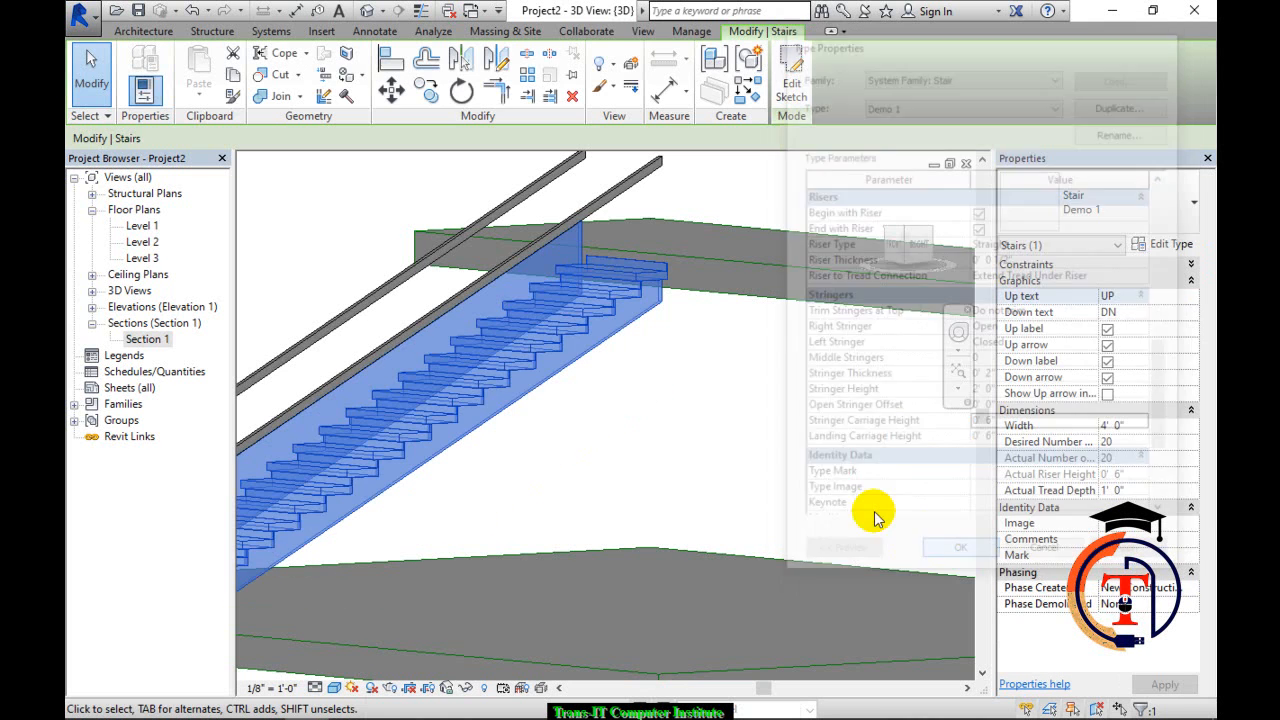
Inspect the open and closed stringers of the stair from the front in the 3D view.
{"action": "left_click", "coordinate": [708, 428]}
{"action": "scroll", "coordinate": [700, 425], "scroll_direction": "down", "scroll_amount": 2}
{"action": "middle_click_drag", "start_coordinate": [655, 459], "coordinate": [643, 408], "text": "shift"}
{"action": "left_click", "coordinate": [429, 495]}
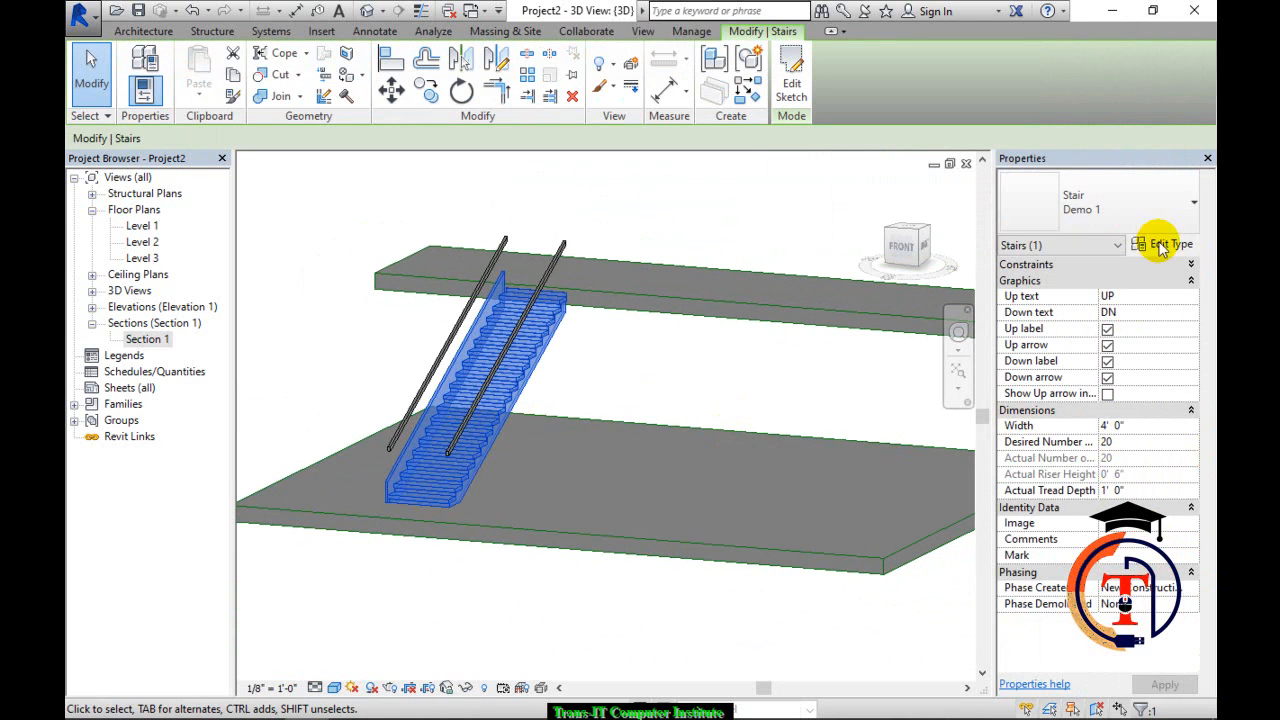
{"action": "left_click", "coordinate": [277, 190]}
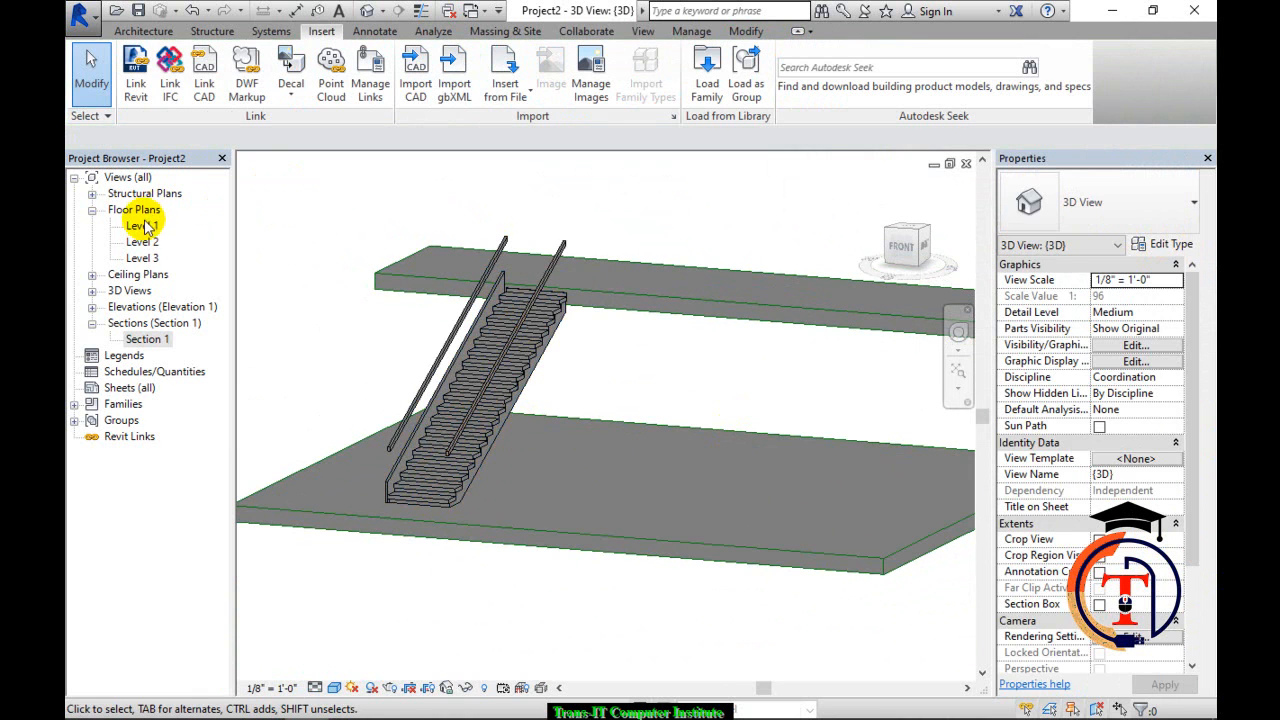
Delete the Section 1 line running through the stair in the Level 1 floor plan, including its view.
{"action": "double_click", "coordinate": [142, 225]}
{"action": "scroll", "coordinate": [497, 494], "scroll_direction": "down", "scroll_amount": 4}
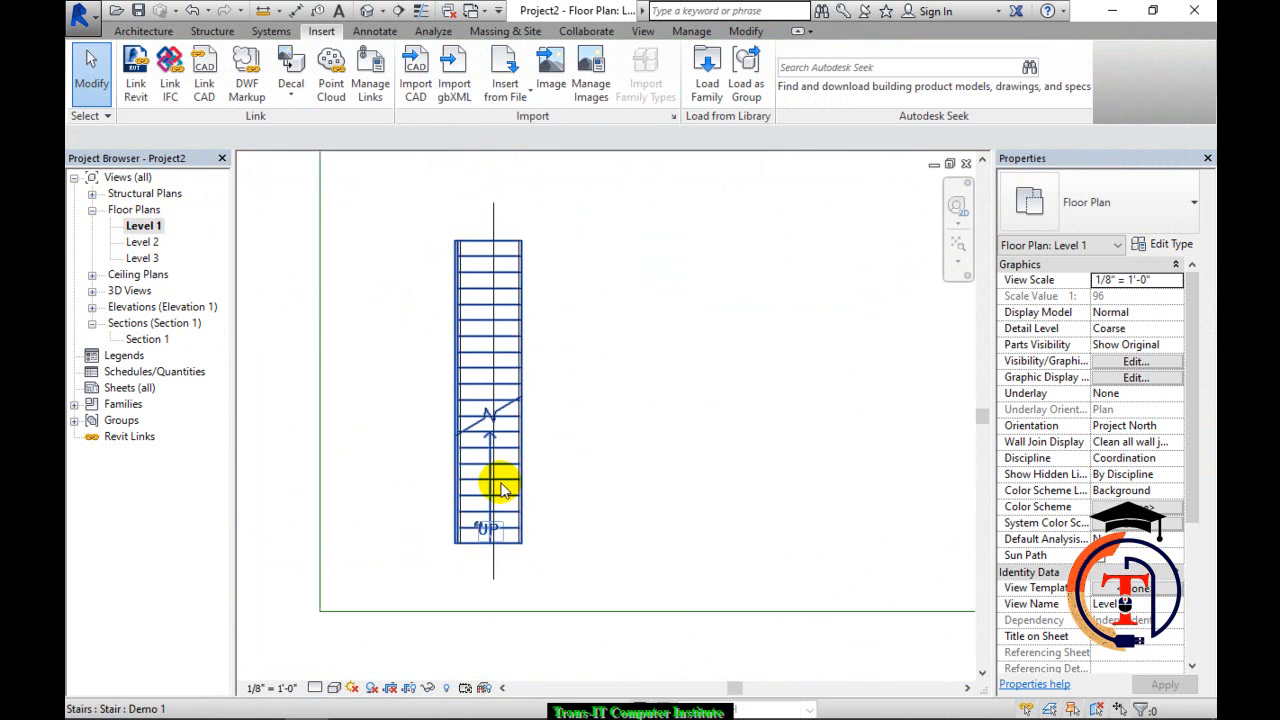
{"action": "left_click", "coordinate": [503, 596]}
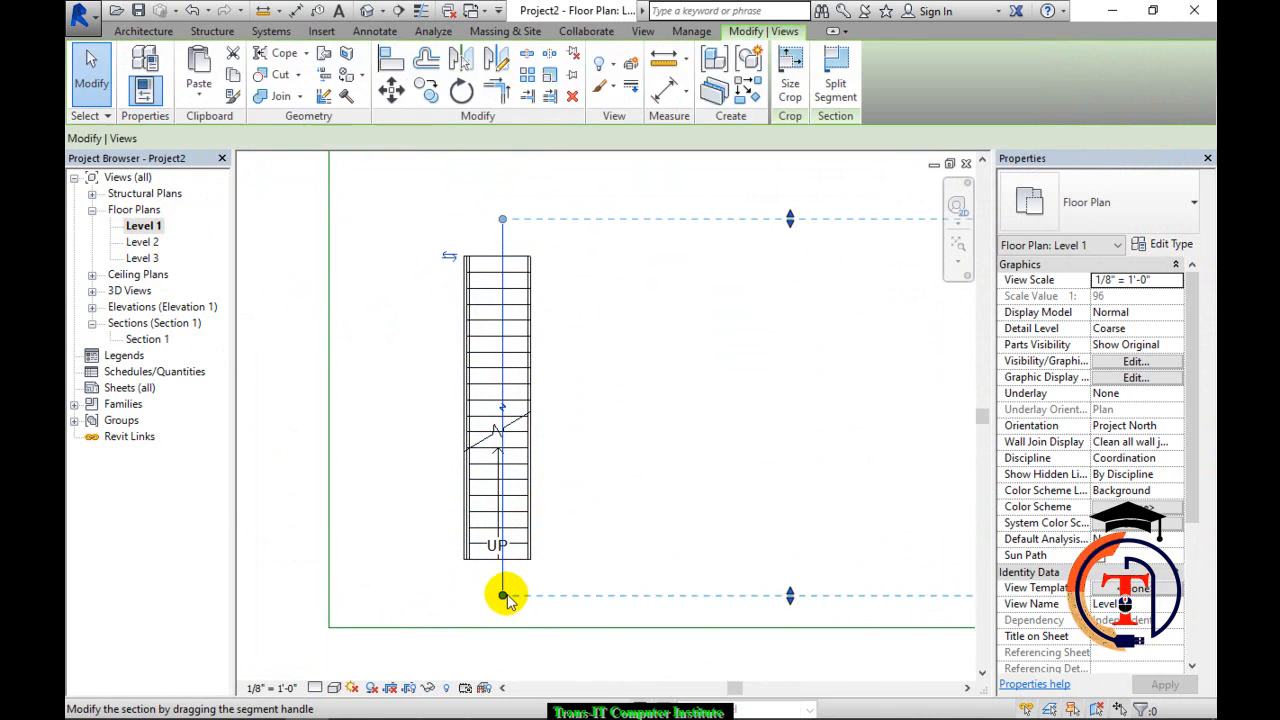
{"action": "key", "text": "Delete"}
{"action": "left_click", "coordinate": [707, 428]}
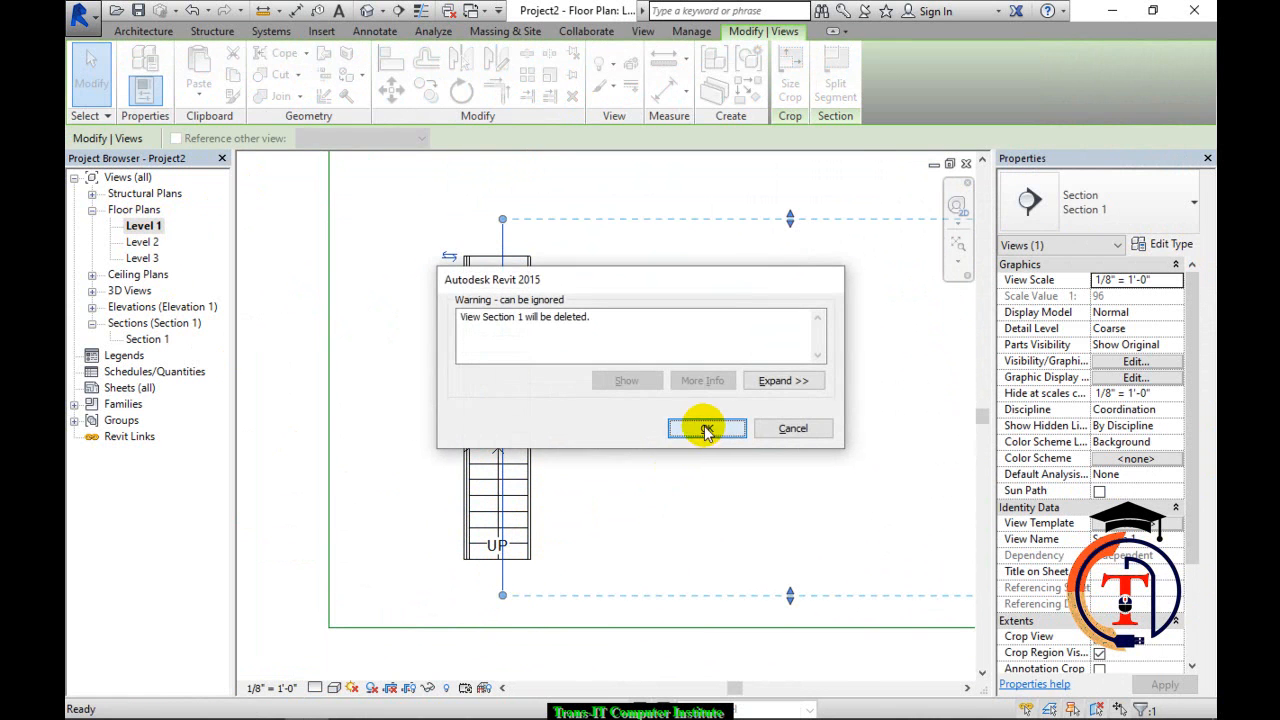
Flip the up direction of the stair in the Level 1 floor plan.
{"action": "left_click", "coordinate": [514, 537]}
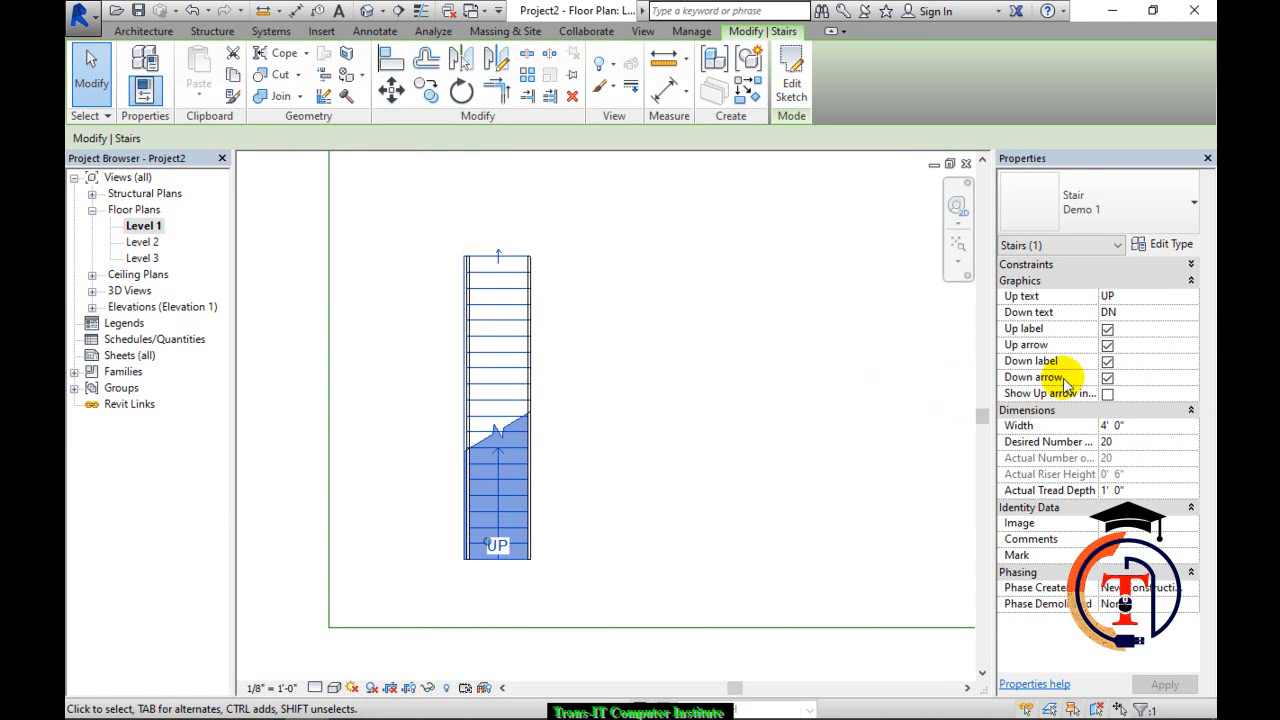
{"action": "left_click", "coordinate": [502, 463]}
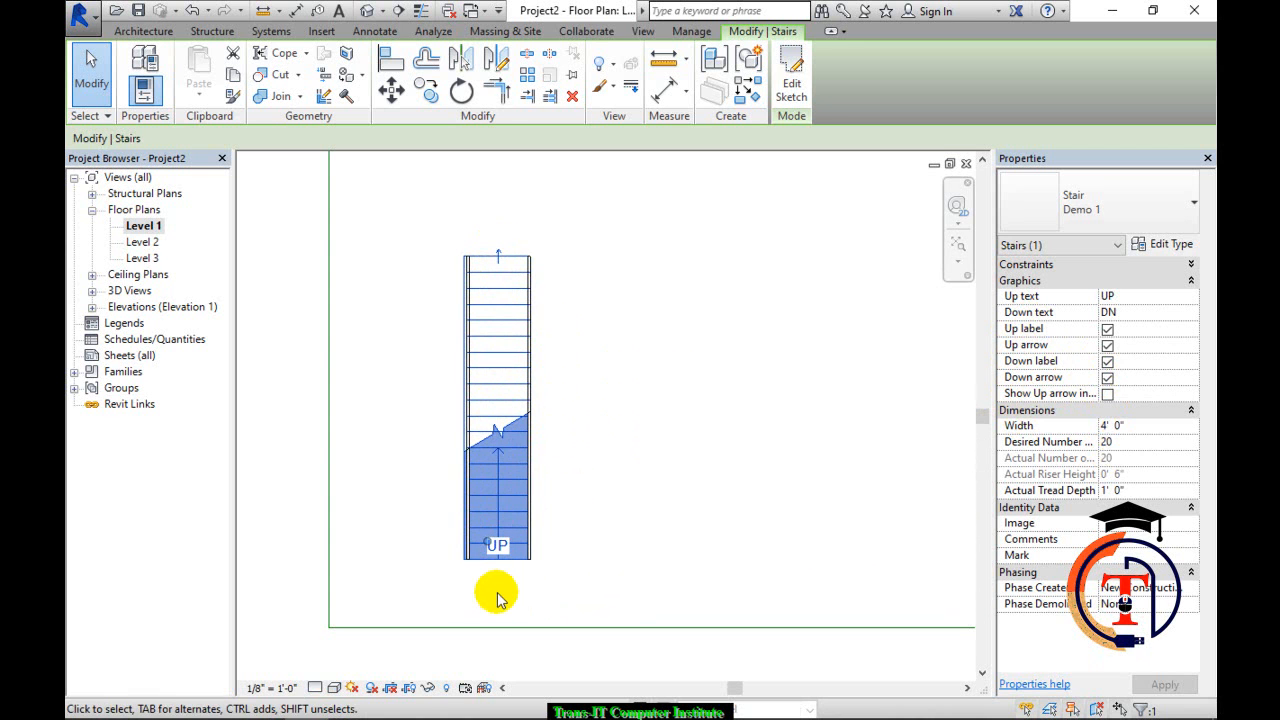
{"action": "left_click", "coordinate": [499, 258]}
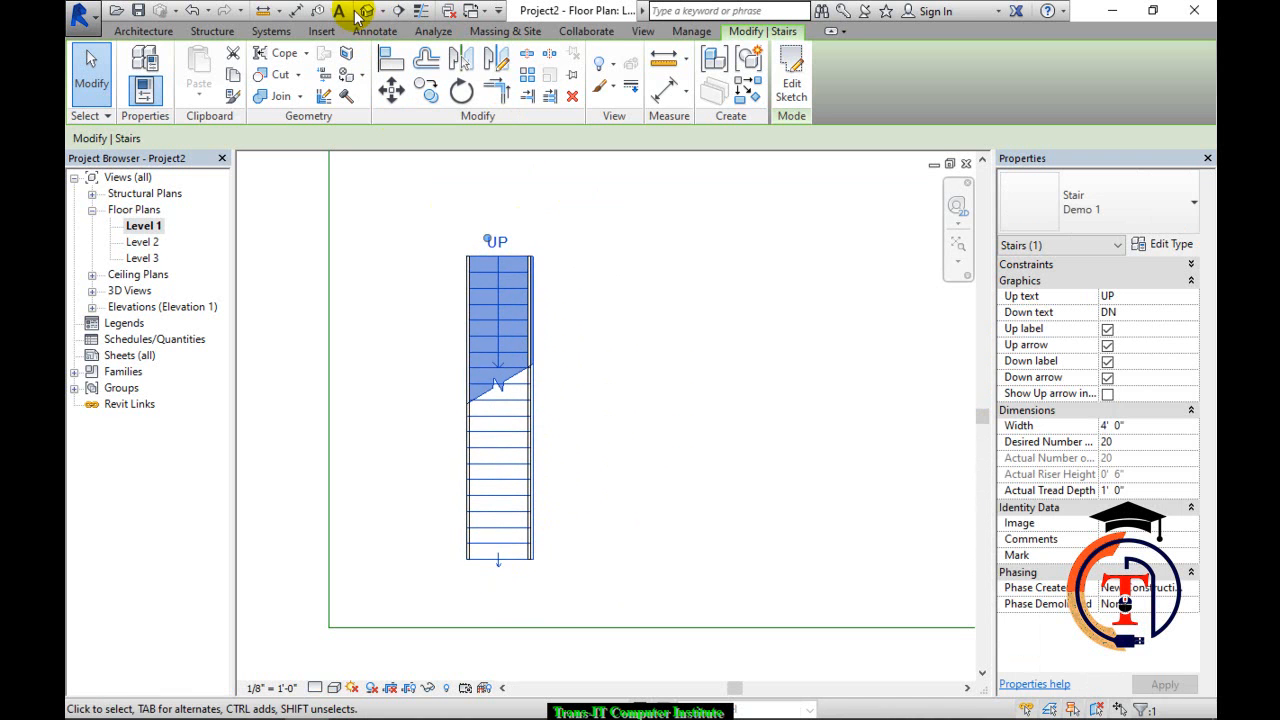
Inspect the flipped stair in the default 3D view without saving the project, and close that view.
{"action": "left_click", "coordinate": [367, 12]}
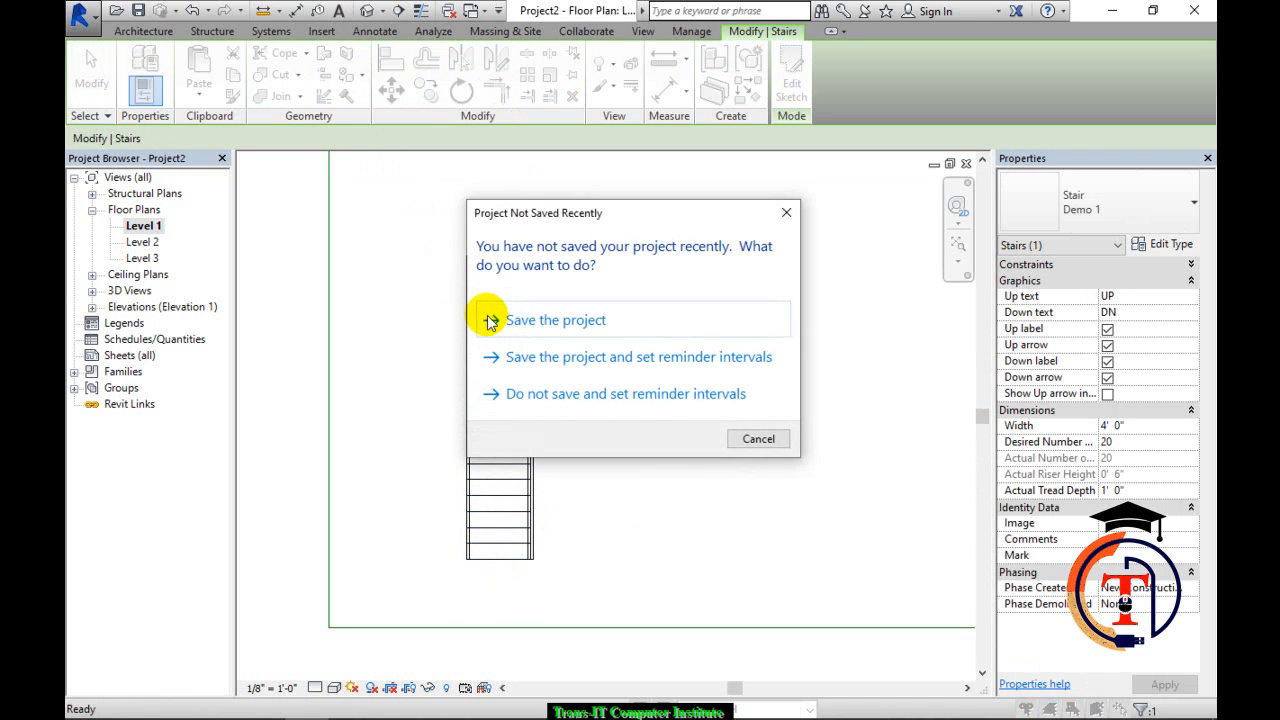
{"action": "left_click", "coordinate": [754, 438]}
{"action": "middle_click_drag", "start_coordinate": [734, 449], "coordinate": [615, 577], "text": "shift"}
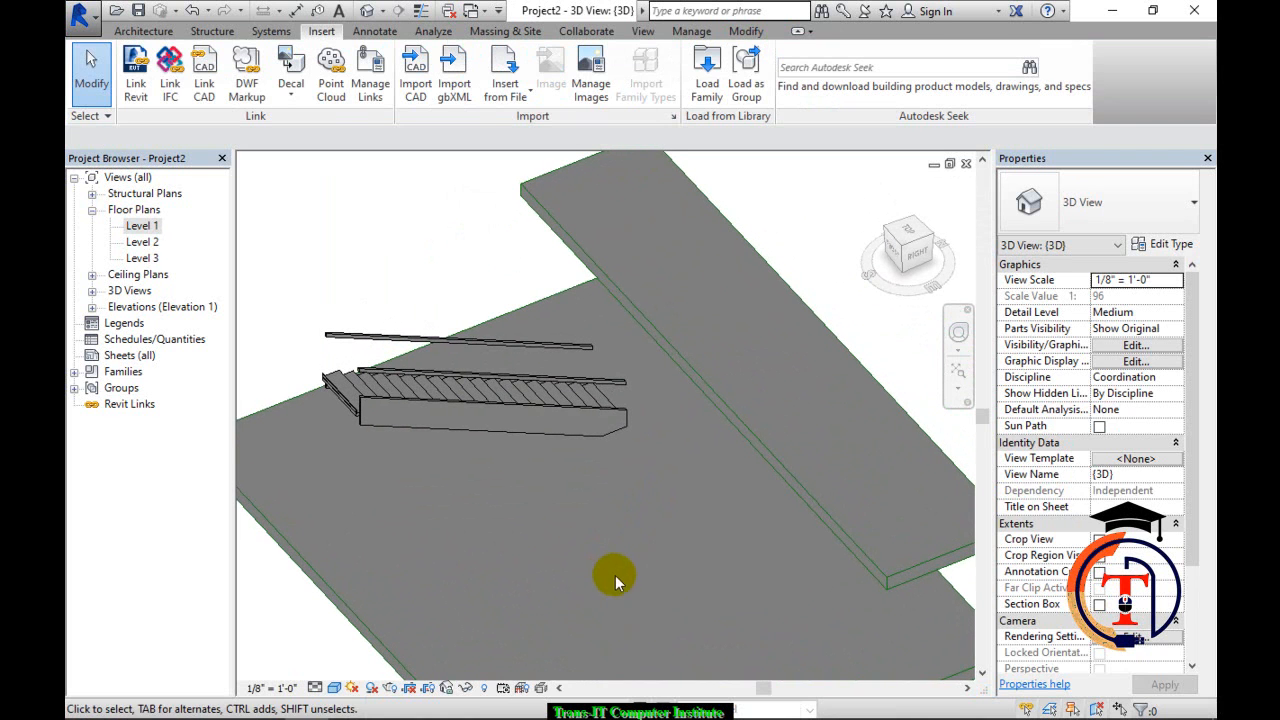
{"action": "left_click", "coordinate": [966, 163]}
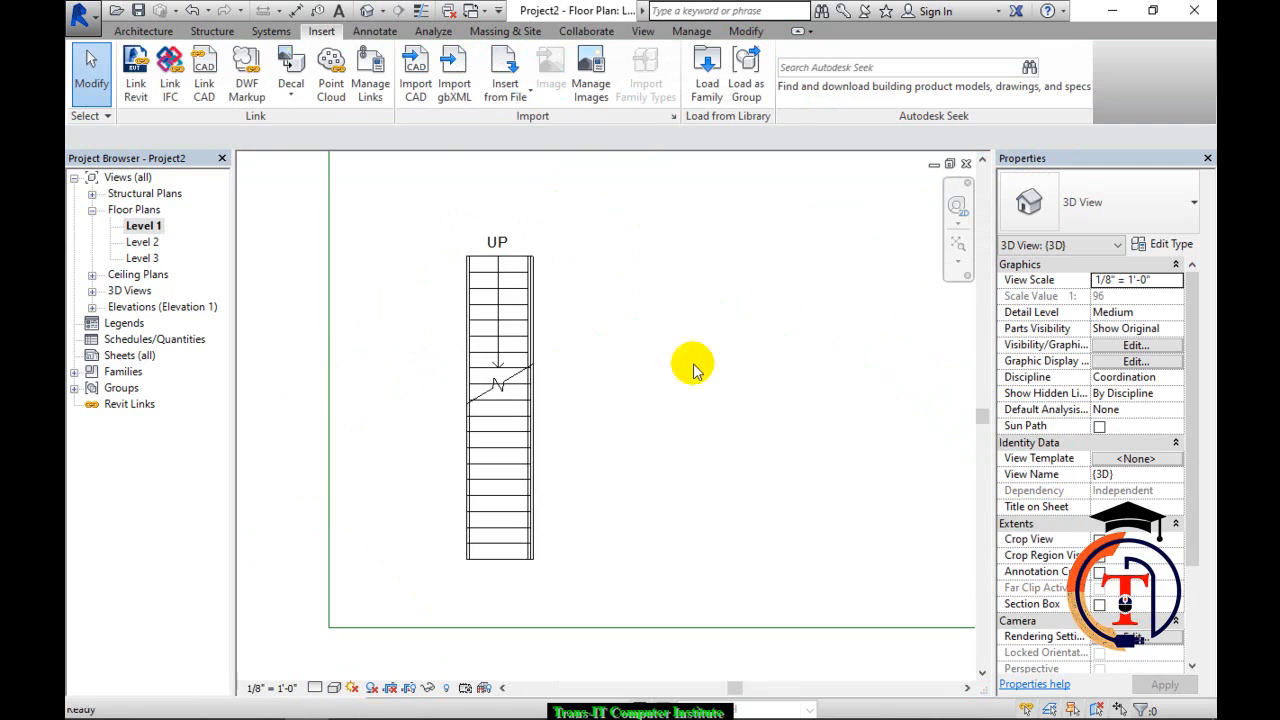
Flip the up direction of the straight stair again in the Level 1 floor plan.
{"action": "left_click", "coordinate": [503, 503]}
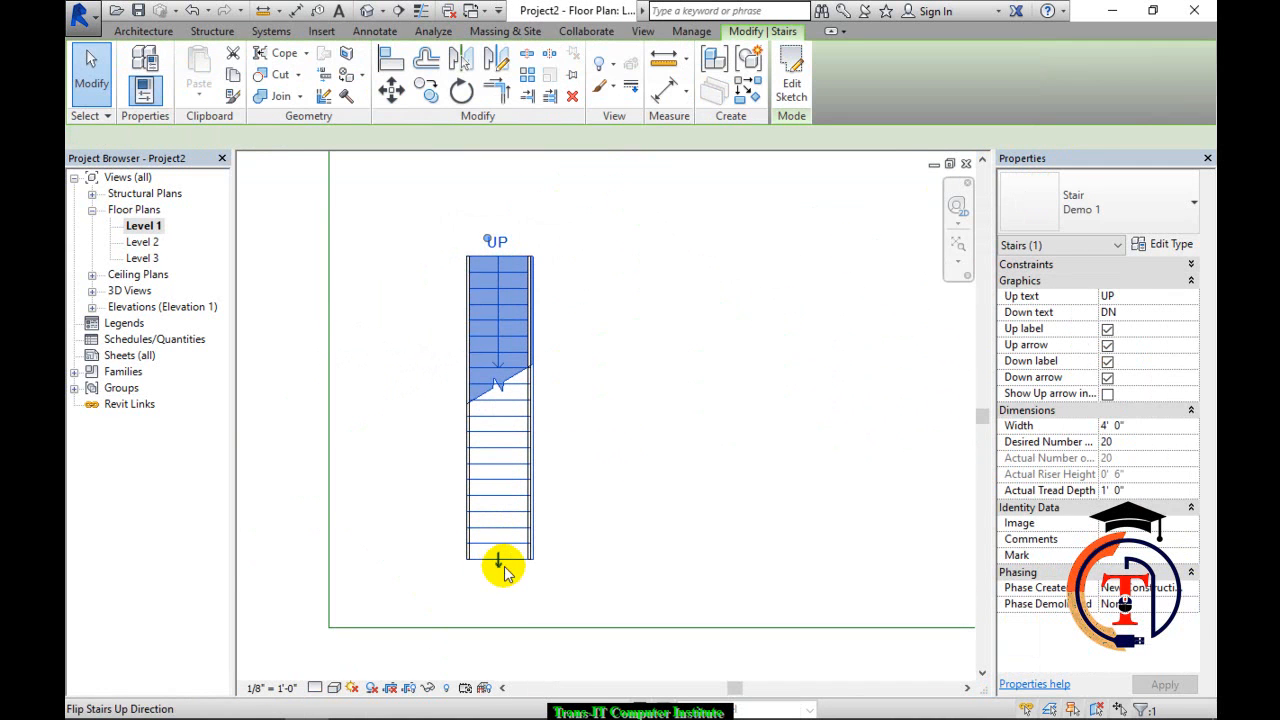
{"action": "left_click", "coordinate": [498, 575]}
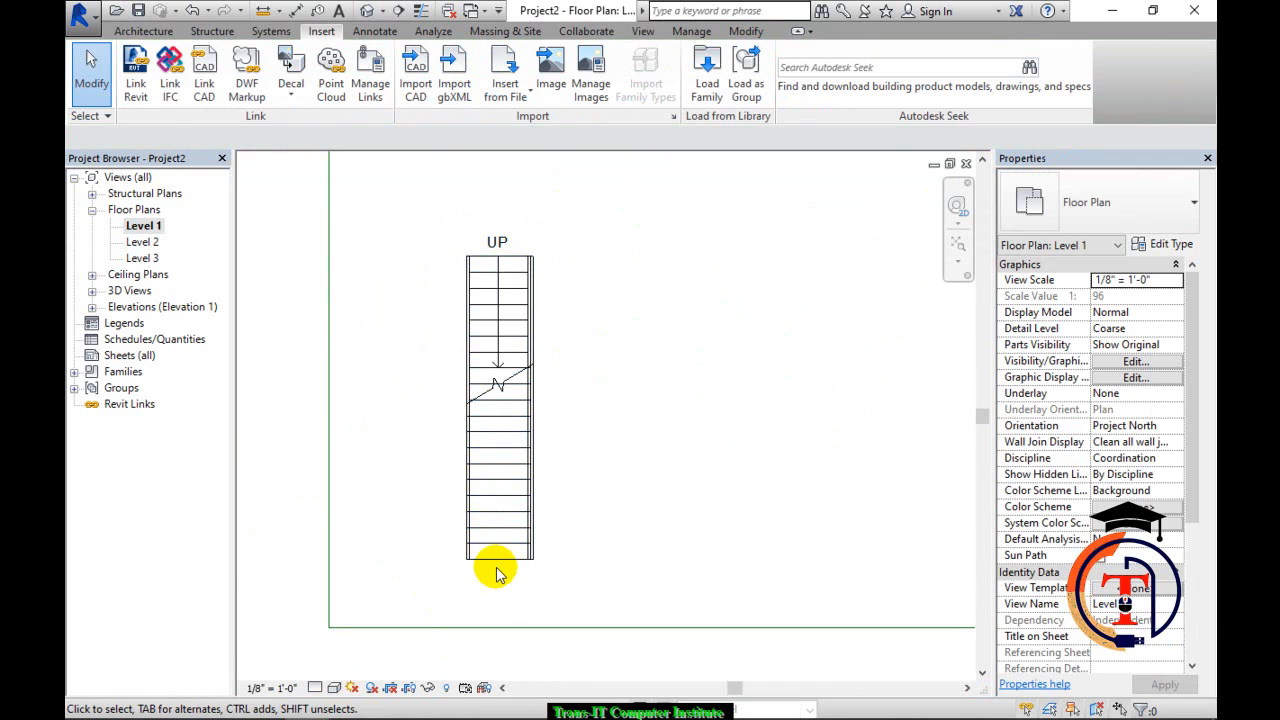
{"action": "left_click", "coordinate": [499, 572]}
{"action": "left_click", "coordinate": [497, 573]}
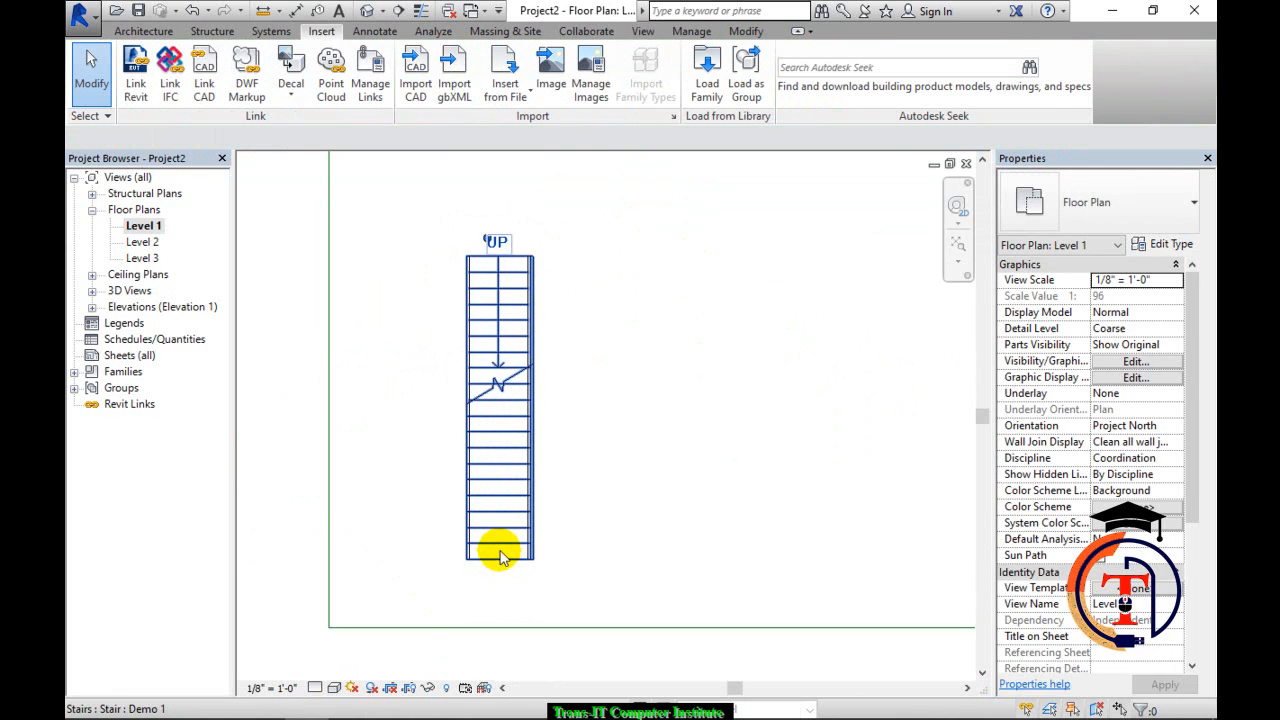
{"action": "left_click", "coordinate": [500, 555]}
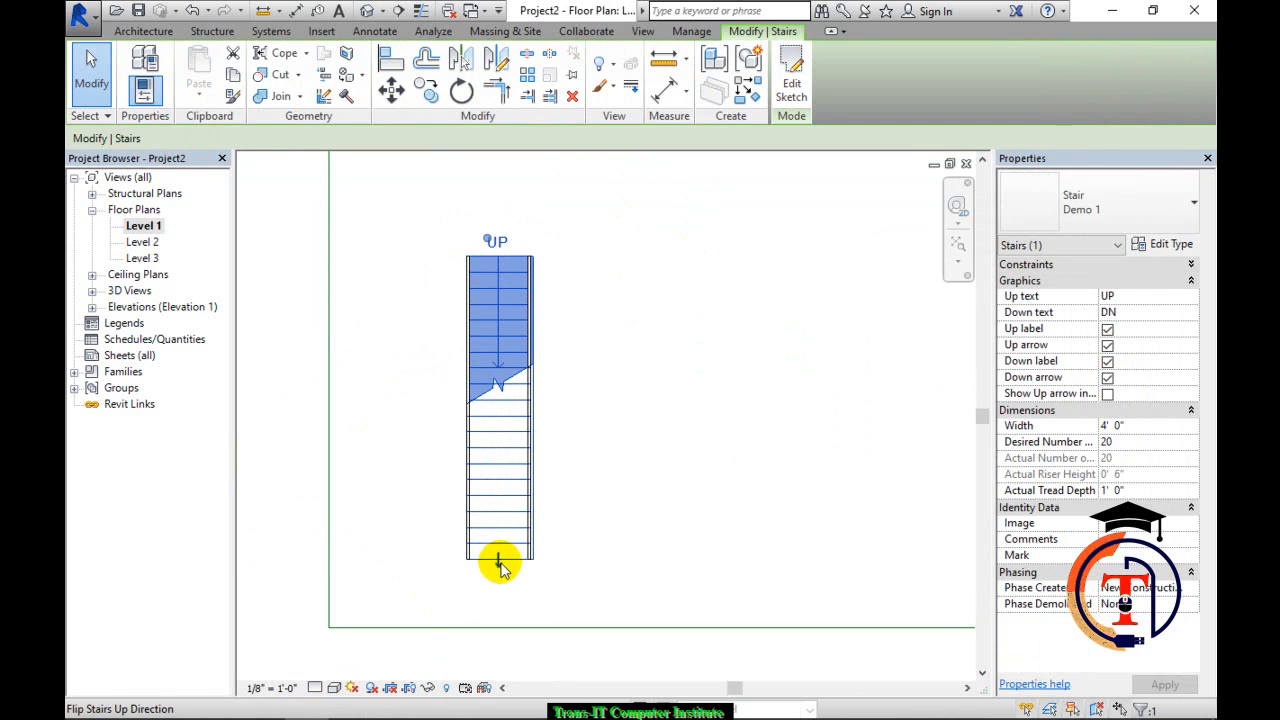
{"action": "left_click", "coordinate": [498, 565]}
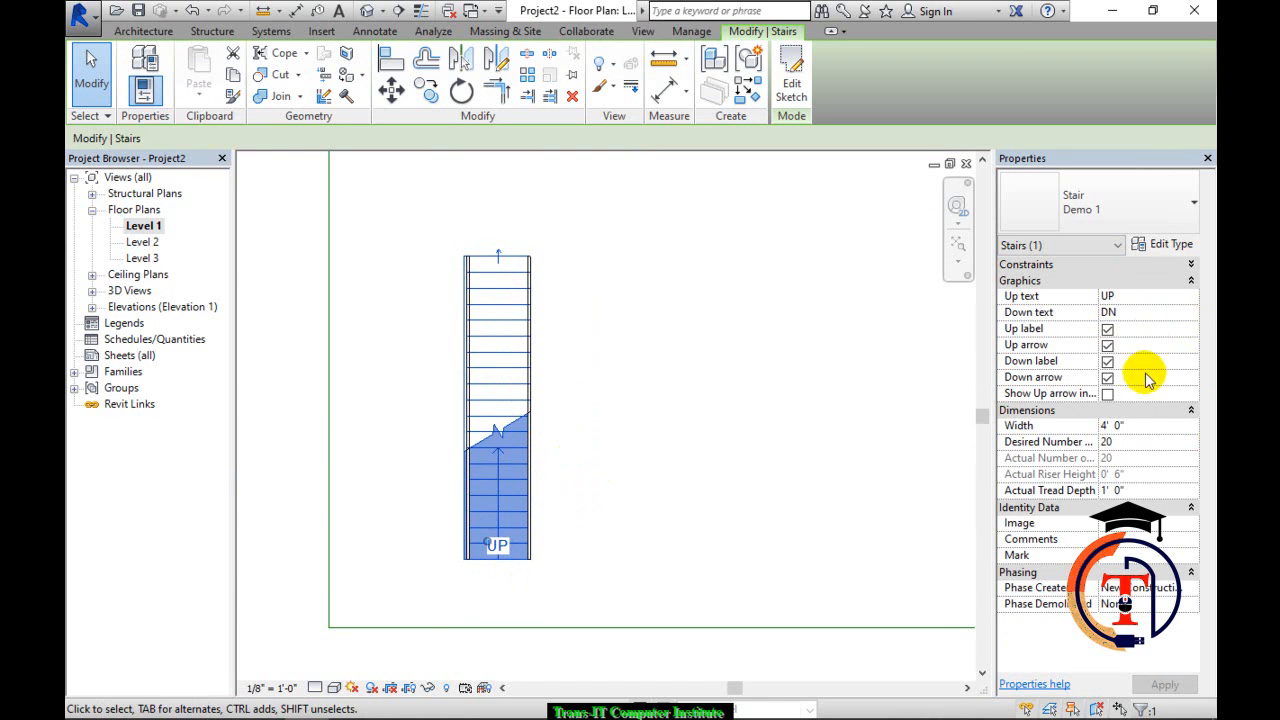
Enable Show Up arrow in all views for the straight stair and apply the change.
{"action": "left_click", "coordinate": [1107, 394]}
{"action": "left_click", "coordinate": [1166, 685]}
{"action": "left_click", "coordinate": [547, 387]}
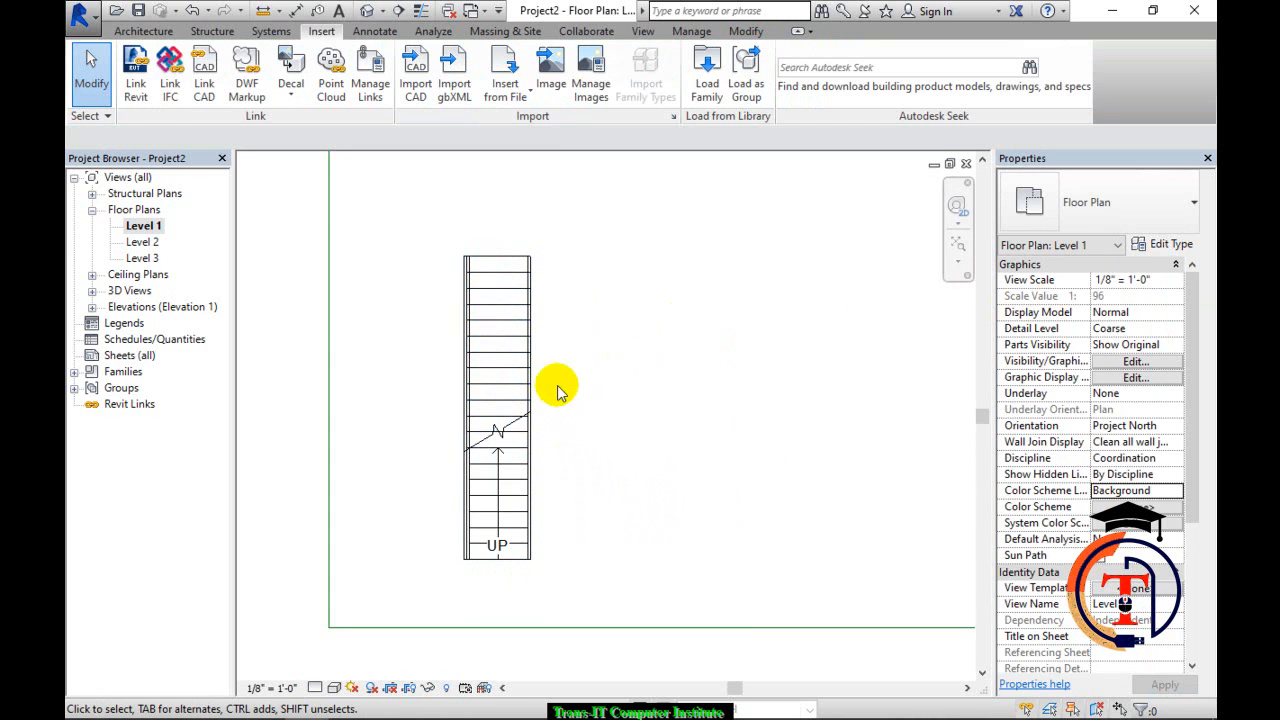
{"action": "left_click", "coordinate": [495, 340]}
{"action": "scroll", "coordinate": [630, 360], "scroll_direction": "down", "scroll_amount": 2}
{"action": "middle_click_drag", "start_coordinate": [677, 354], "coordinate": [690, 392]}
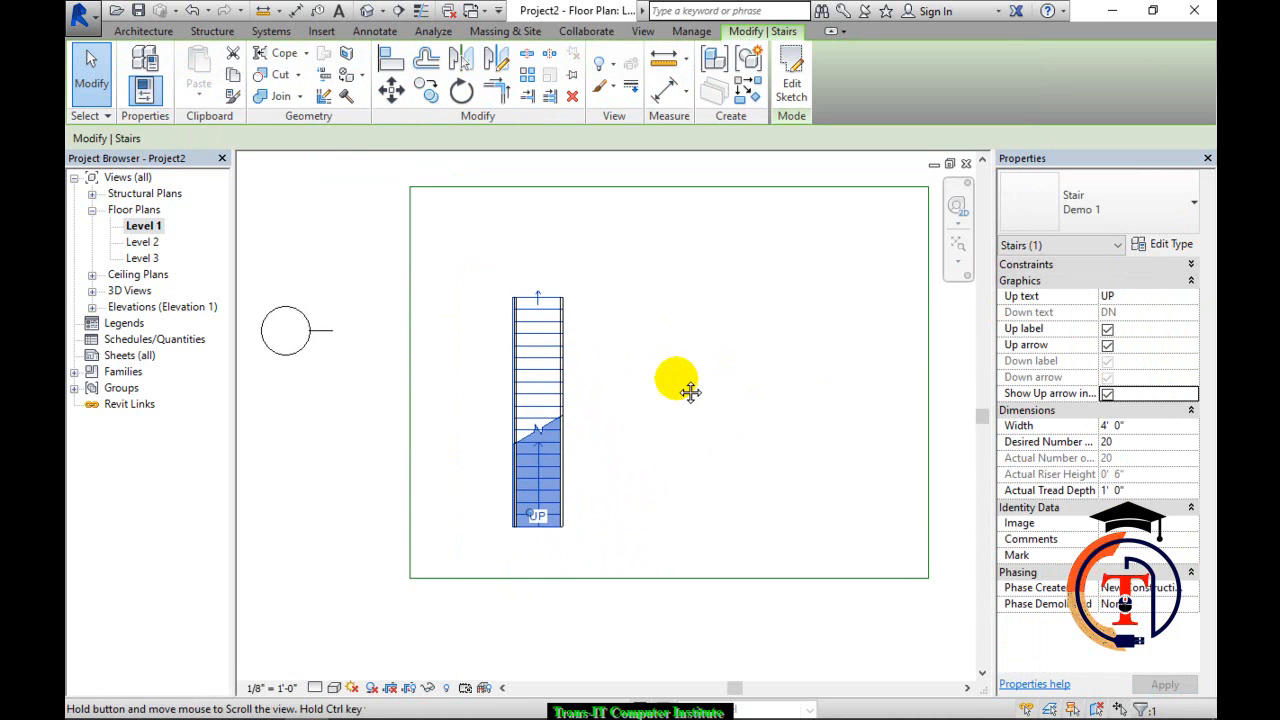
{"action": "middle_click_drag", "start_coordinate": [663, 349], "coordinate": [646, 363]}
{"action": "left_click", "coordinate": [646, 363]}
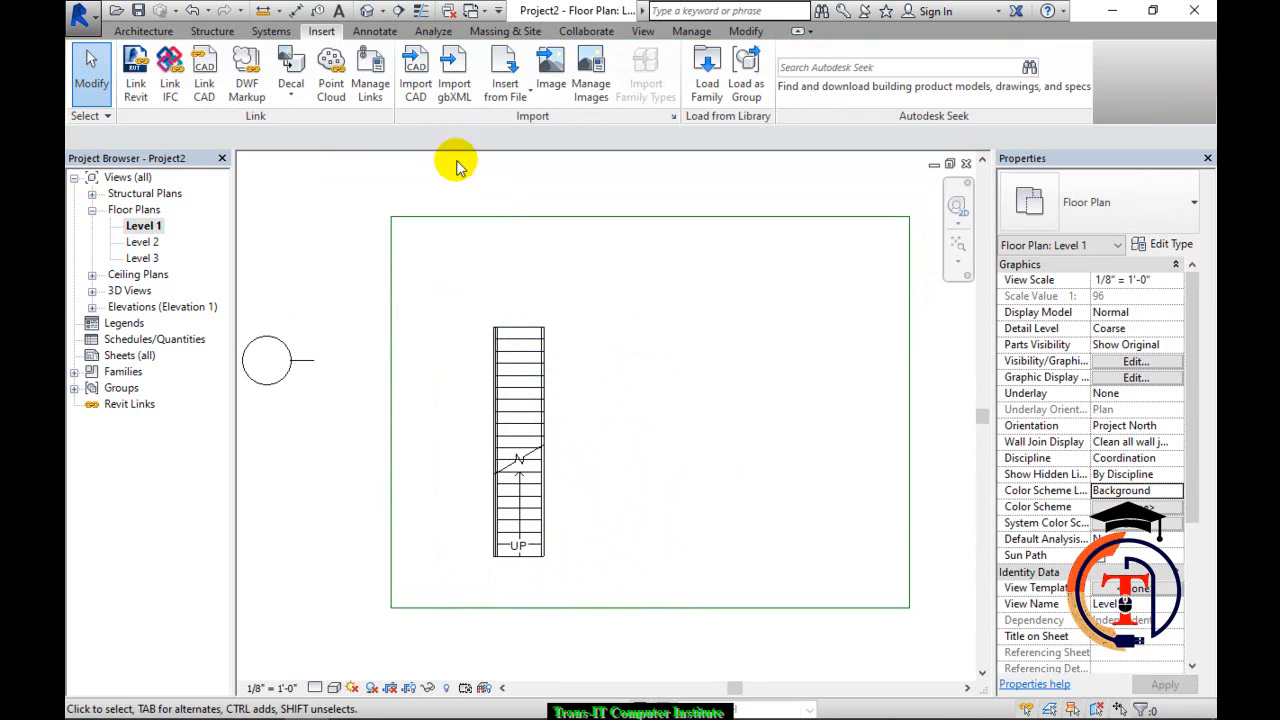
Check the stair in the default 3D view and the Level 2 floor plan, and return to the Level 1 plan.
{"action": "left_click", "coordinate": [368, 13]}
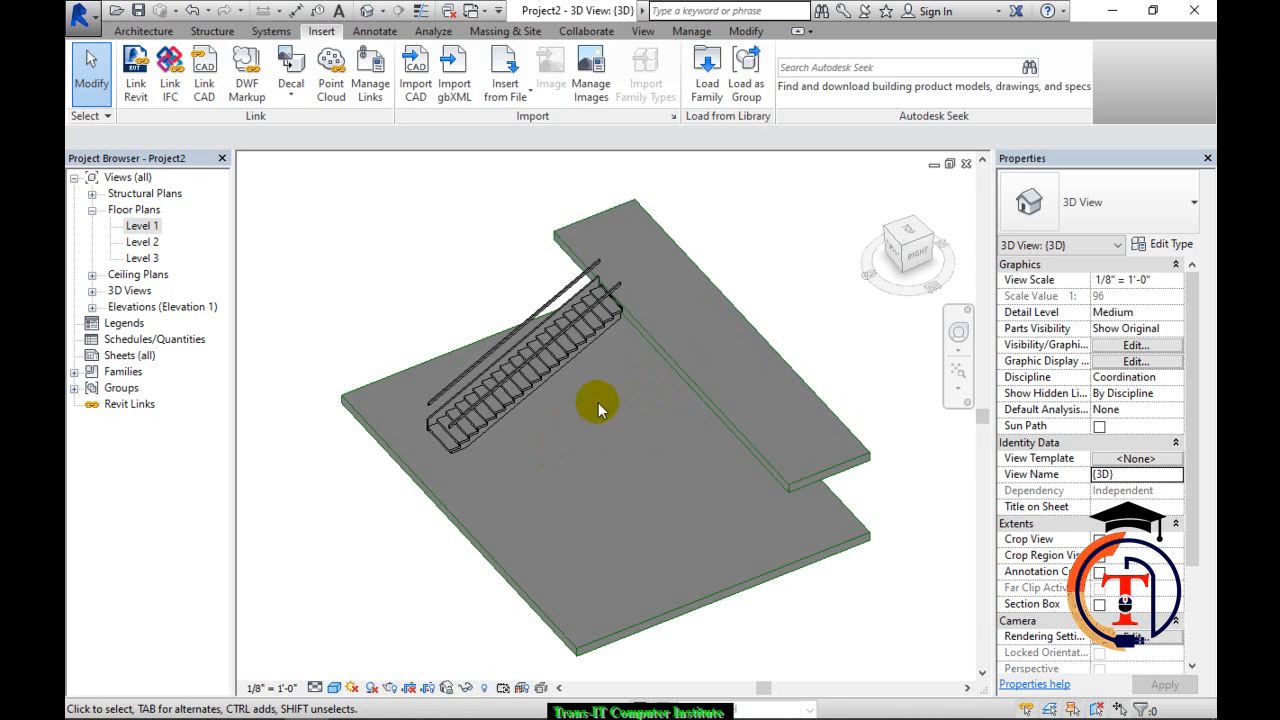
{"action": "double_click", "coordinate": [145, 227]}
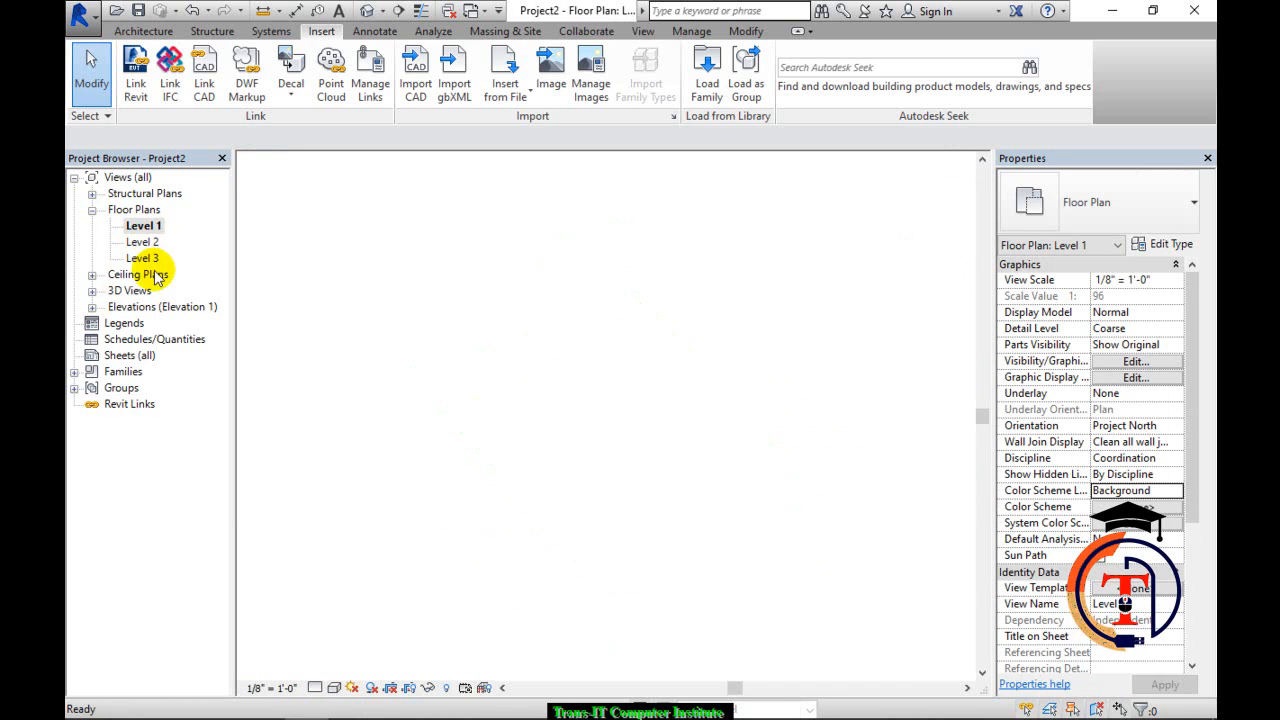
{"action": "middle_click_drag", "start_coordinate": [653, 327], "coordinate": [621, 348]}
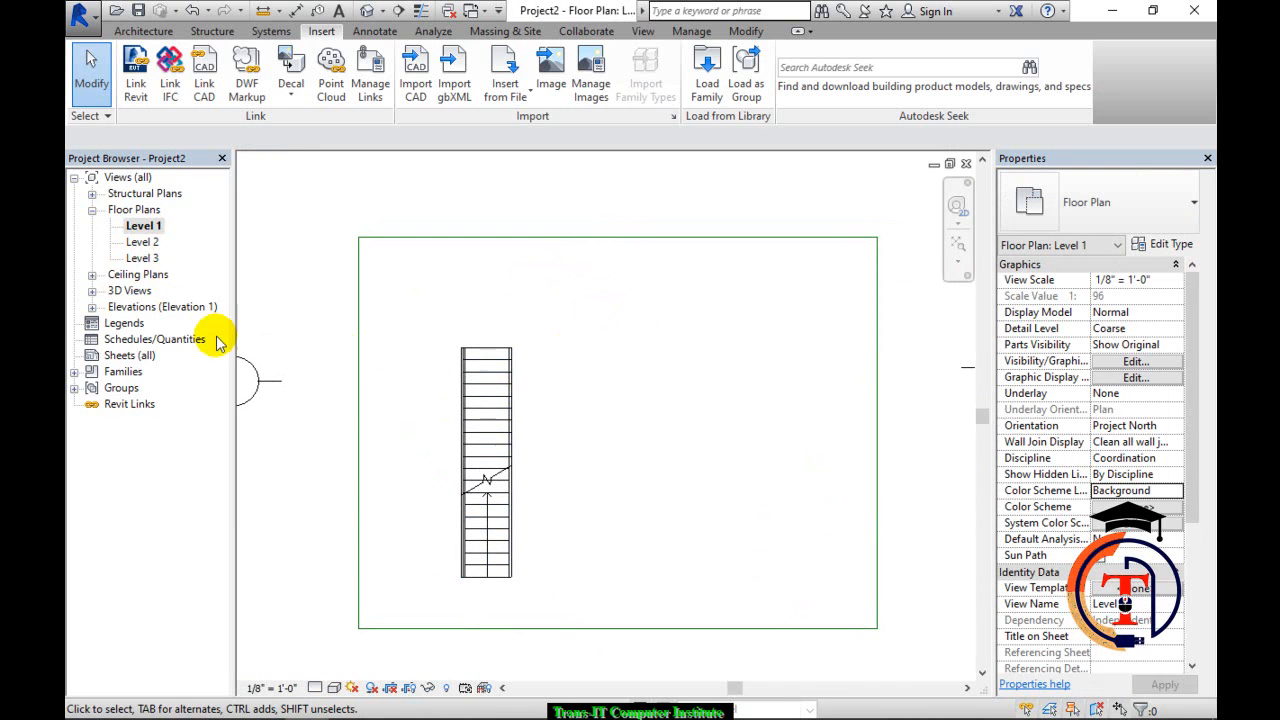
{"action": "double_click", "coordinate": [141, 242]}
{"action": "scroll", "coordinate": [586, 388], "scroll_direction": "down", "scroll_amount": 5}
{"action": "double_click", "coordinate": [145, 226]}
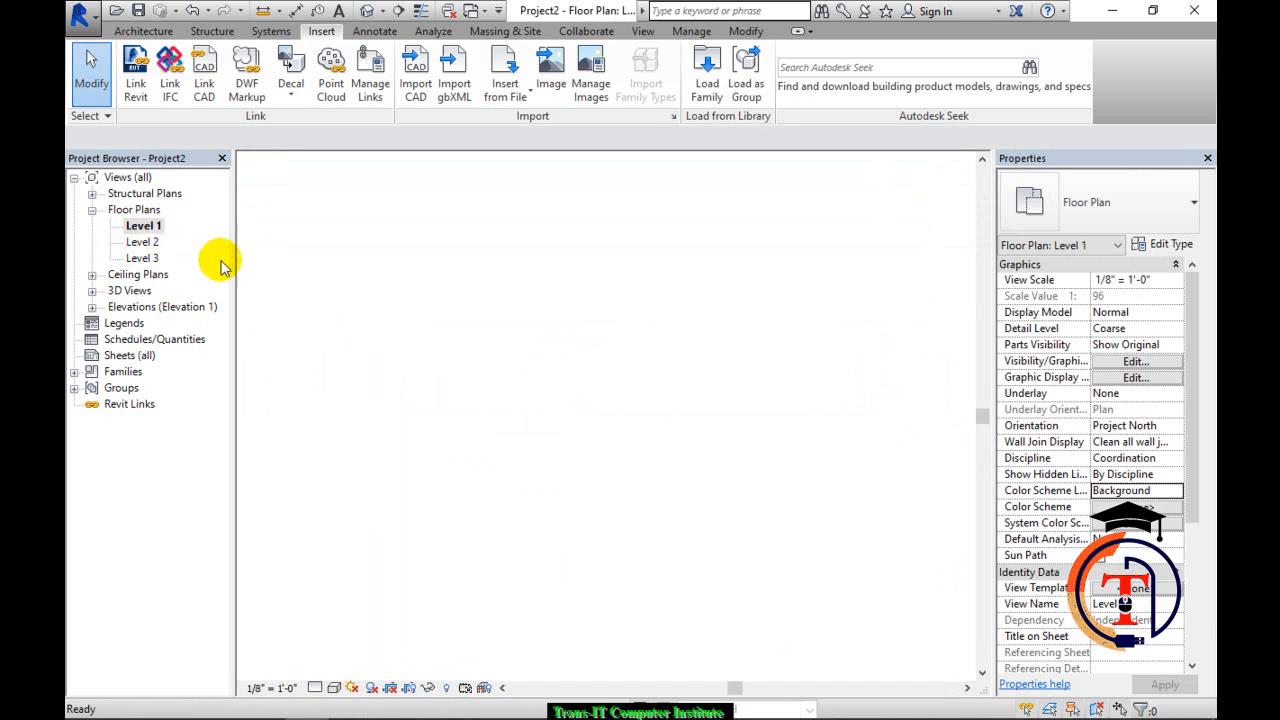
{"action": "scroll", "coordinate": [580, 385], "scroll_direction": "down", "scroll_amount": 1}
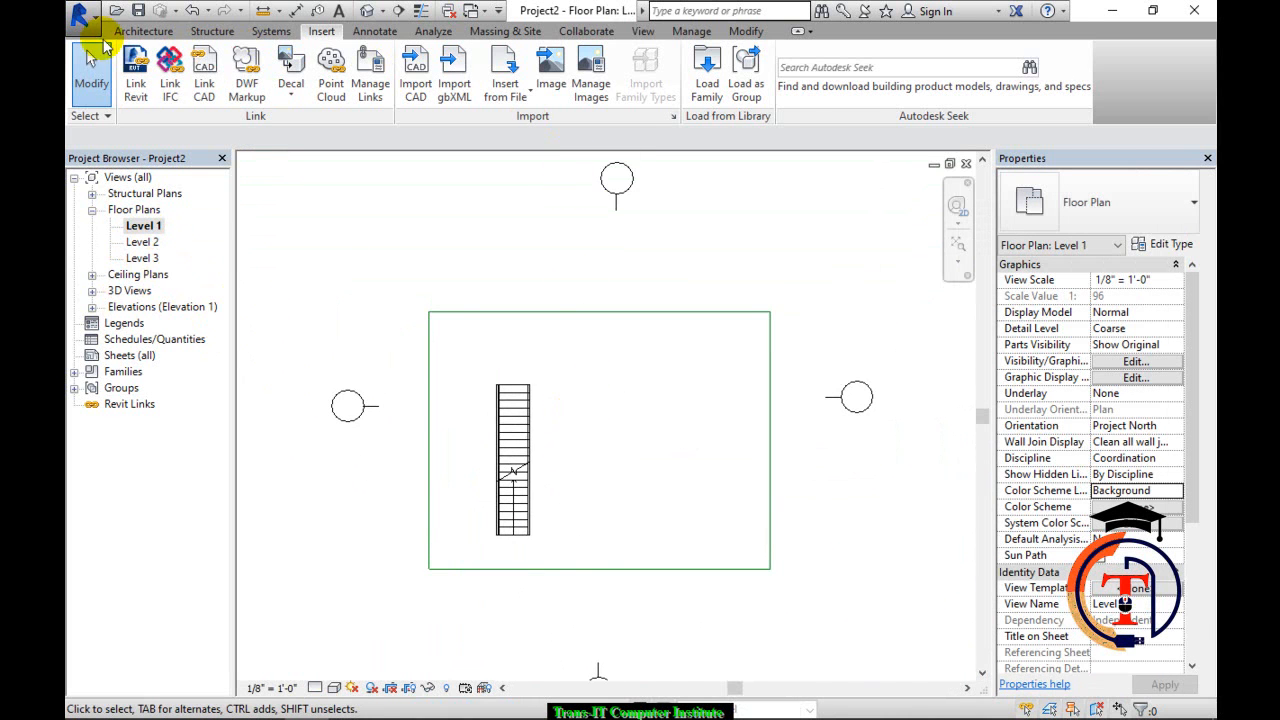
Start a new sketched Demo 1 stair and show its constraints, with the graphics and identity data properties collapsed.
{"action": "left_click", "coordinate": [143, 31]}
{"action": "left_click", "coordinate": [515, 99]}
{"action": "left_click", "coordinate": [518, 162]}
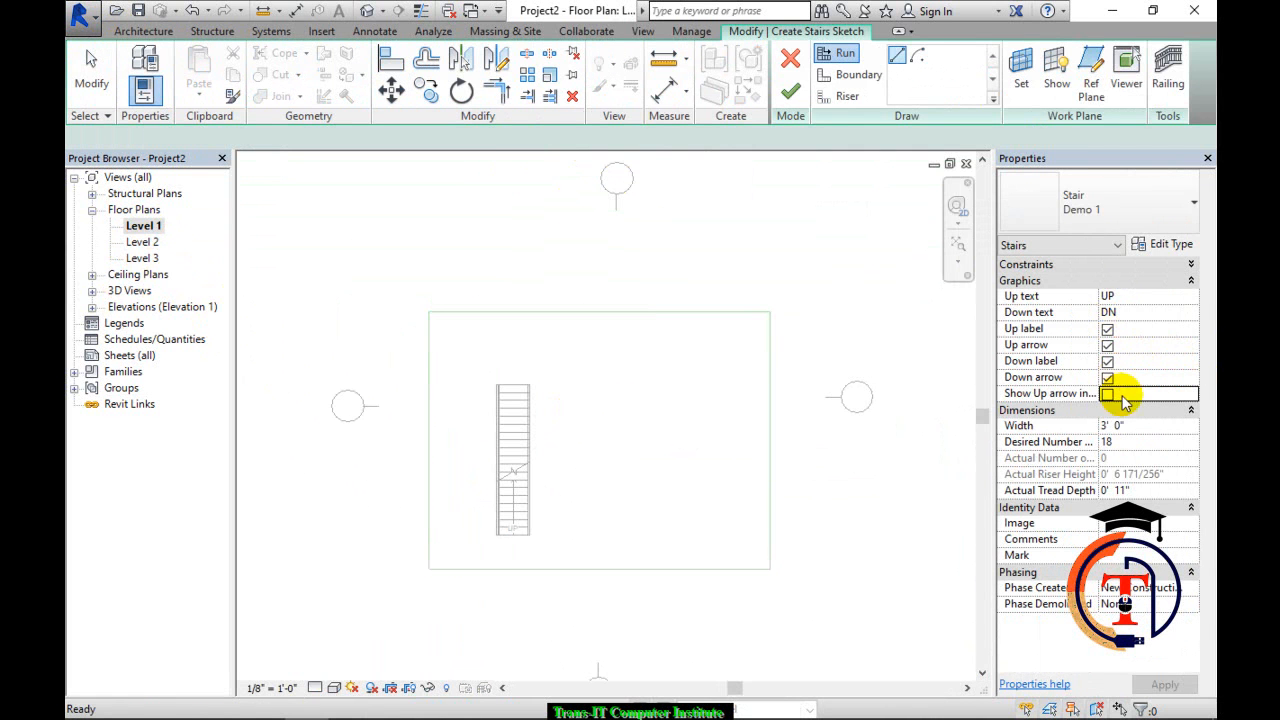
{"action": "left_click", "coordinate": [1191, 282]}
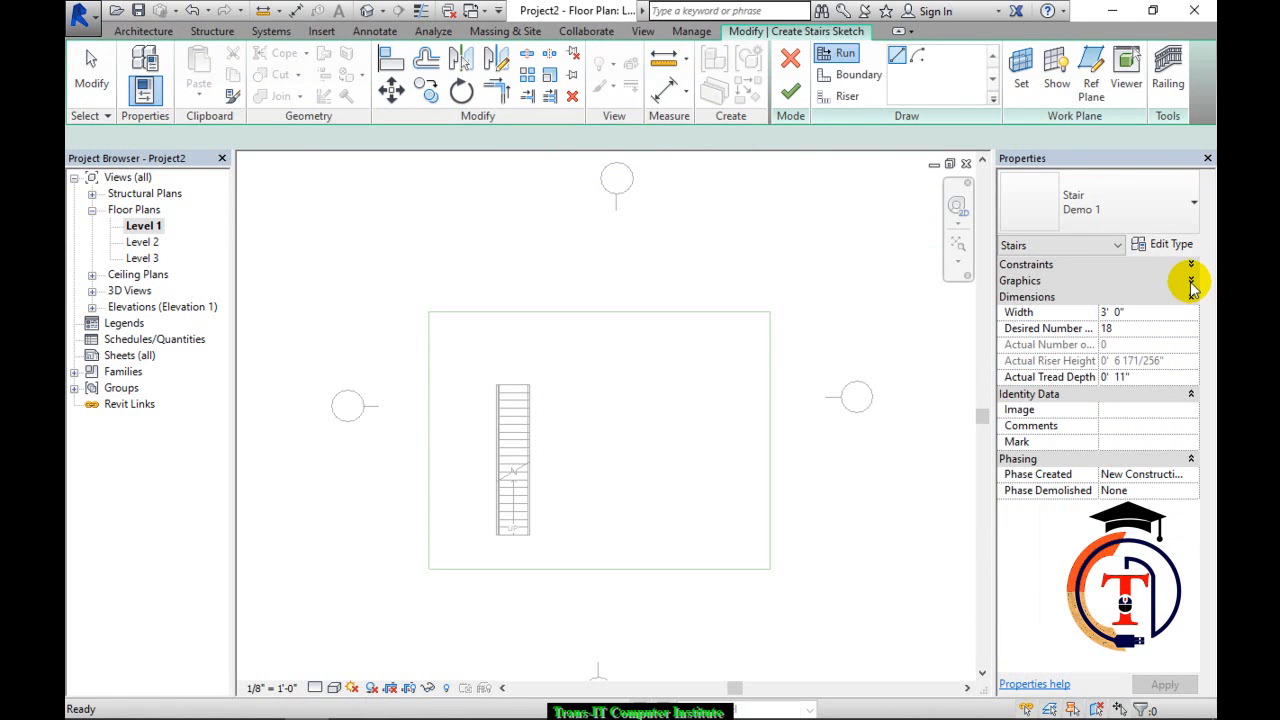
{"action": "left_click", "coordinate": [1191, 394]}
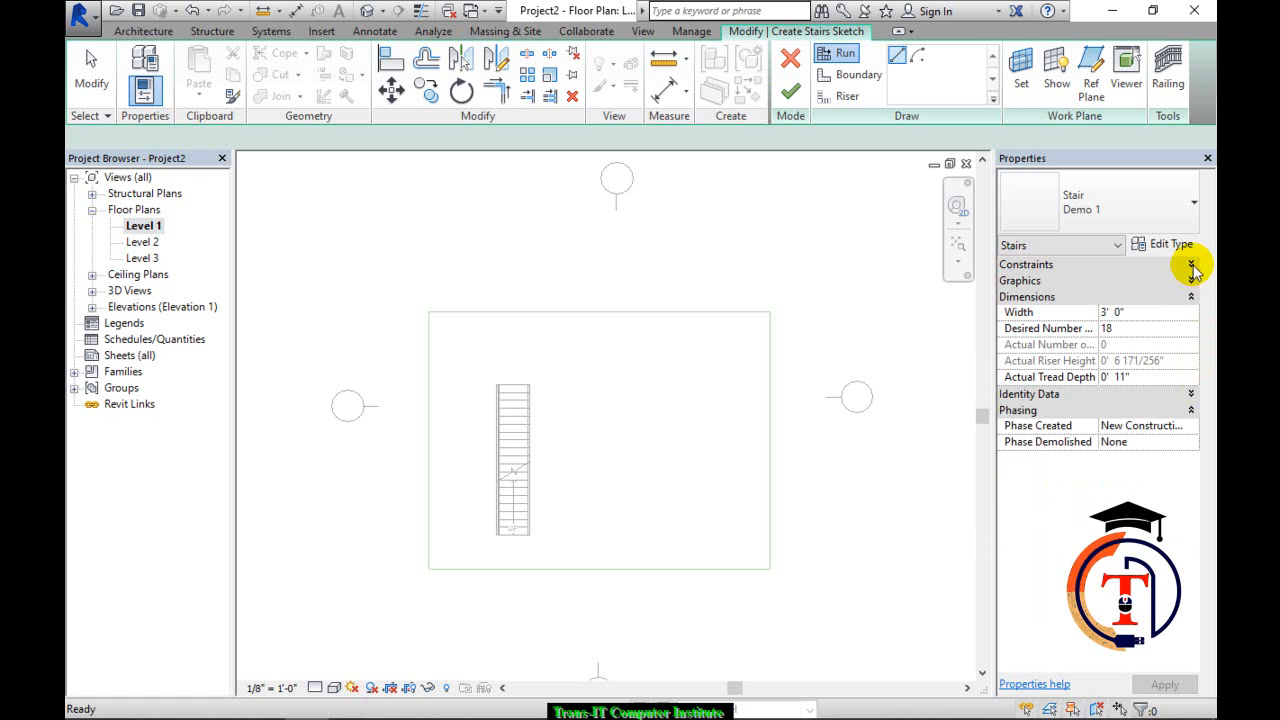
{"action": "left_click", "coordinate": [1191, 264]}
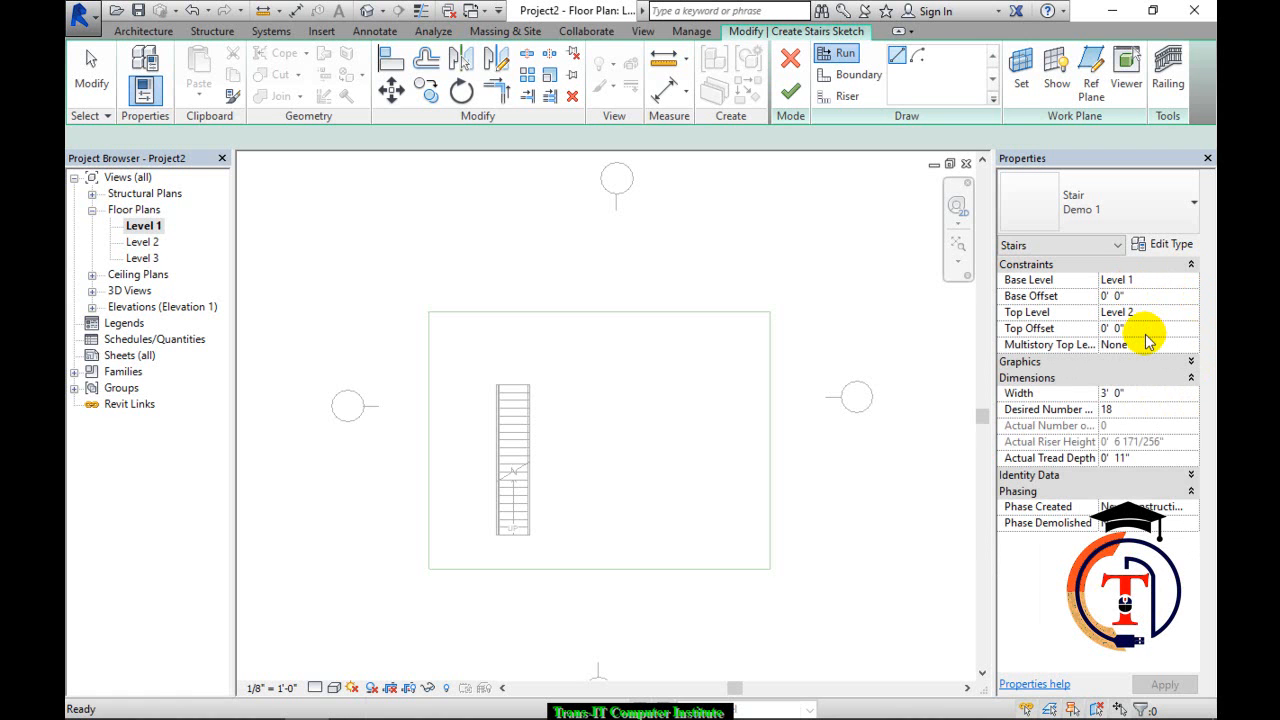
Sketch the first run of the new stair about 6'-5" long, heading downward in plan beside the straight stair.
{"action": "scroll", "coordinate": [646, 386], "scroll_direction": "up", "scroll_amount": 4}
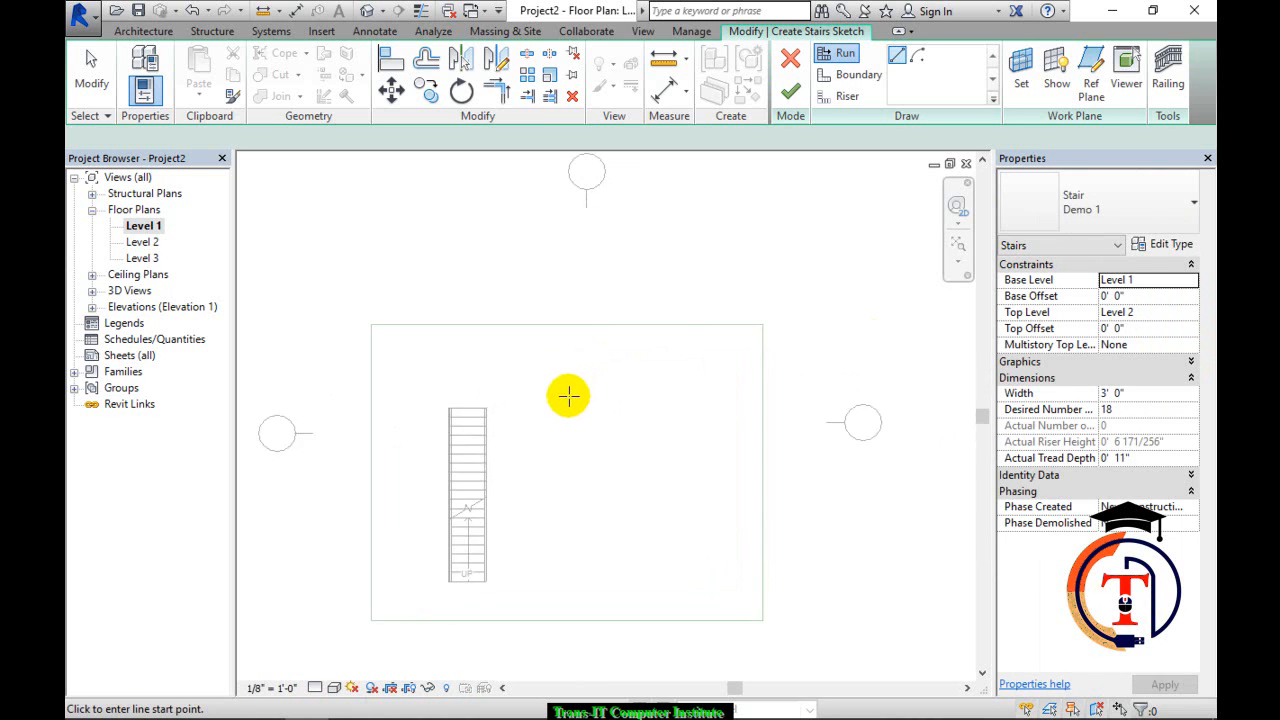
{"action": "middle_click_drag", "start_coordinate": [571, 426], "coordinate": [563, 422]}
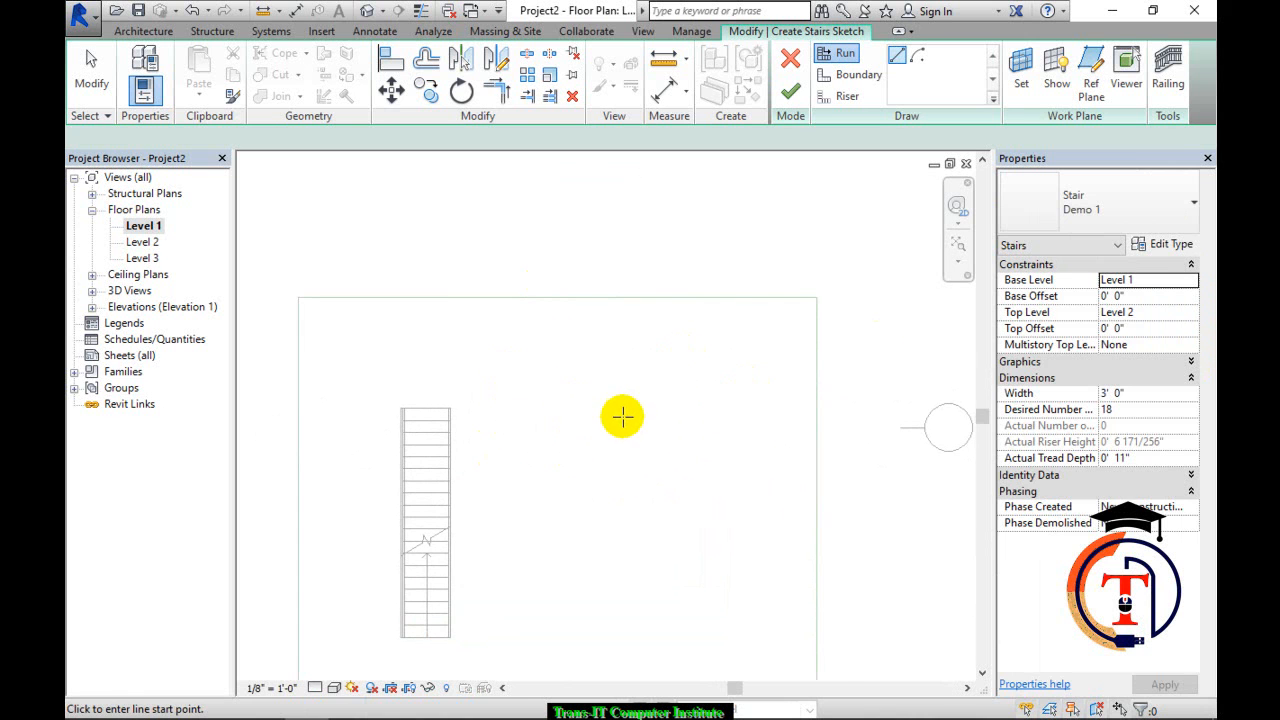
{"action": "scroll", "coordinate": [622, 416], "scroll_direction": "up", "scroll_amount": 1}
{"action": "scroll", "coordinate": [622, 416], "scroll_direction": "up", "scroll_amount": 1}
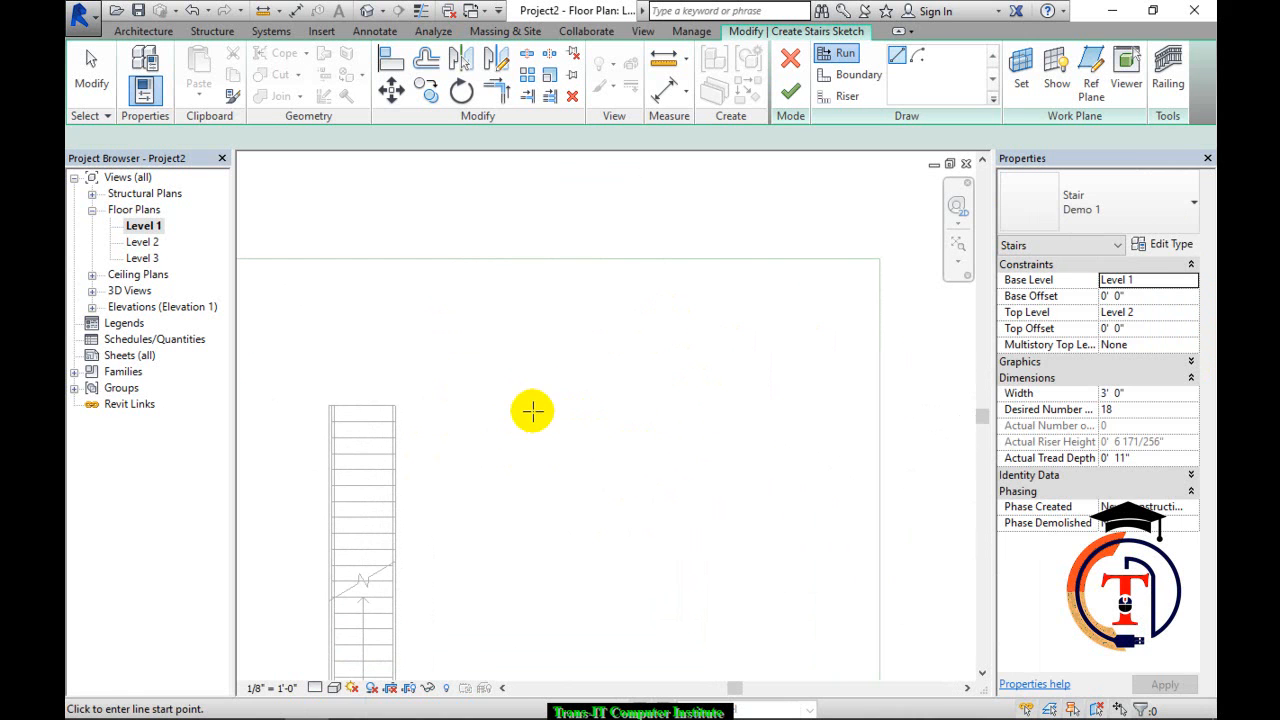
{"action": "left_click", "coordinate": [479, 368]}
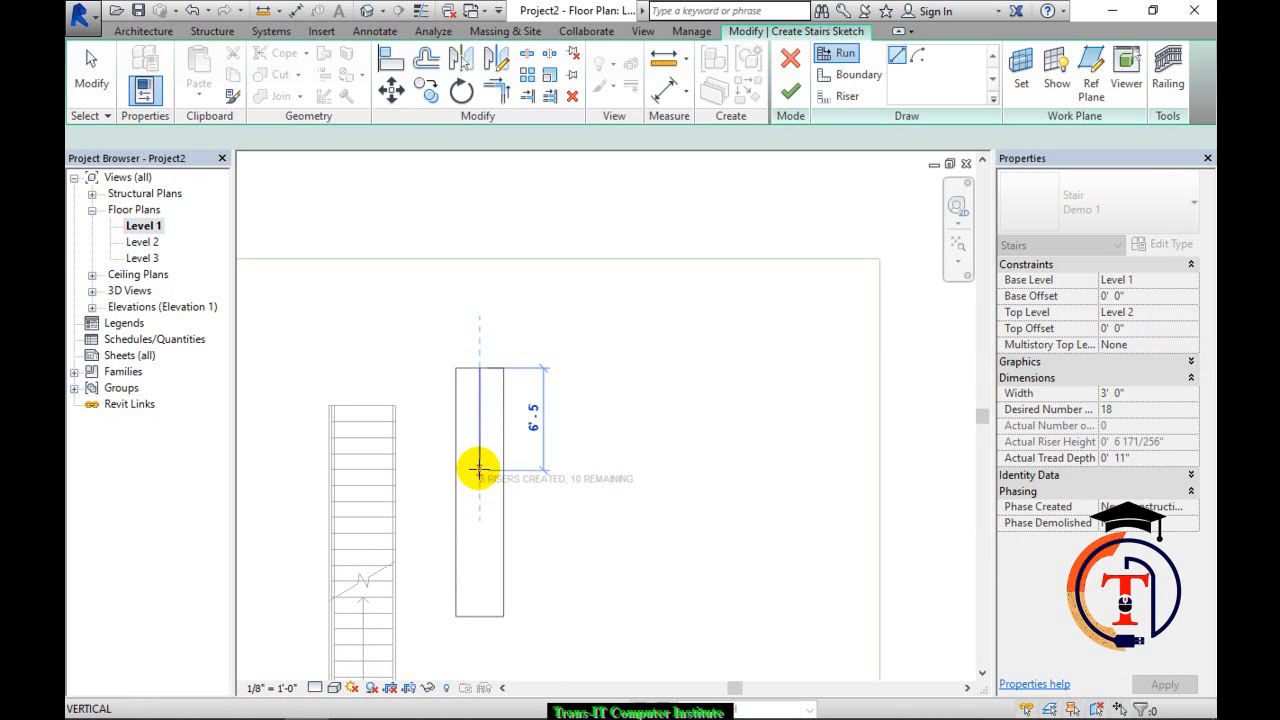
{"action": "left_click", "coordinate": [479, 468]}
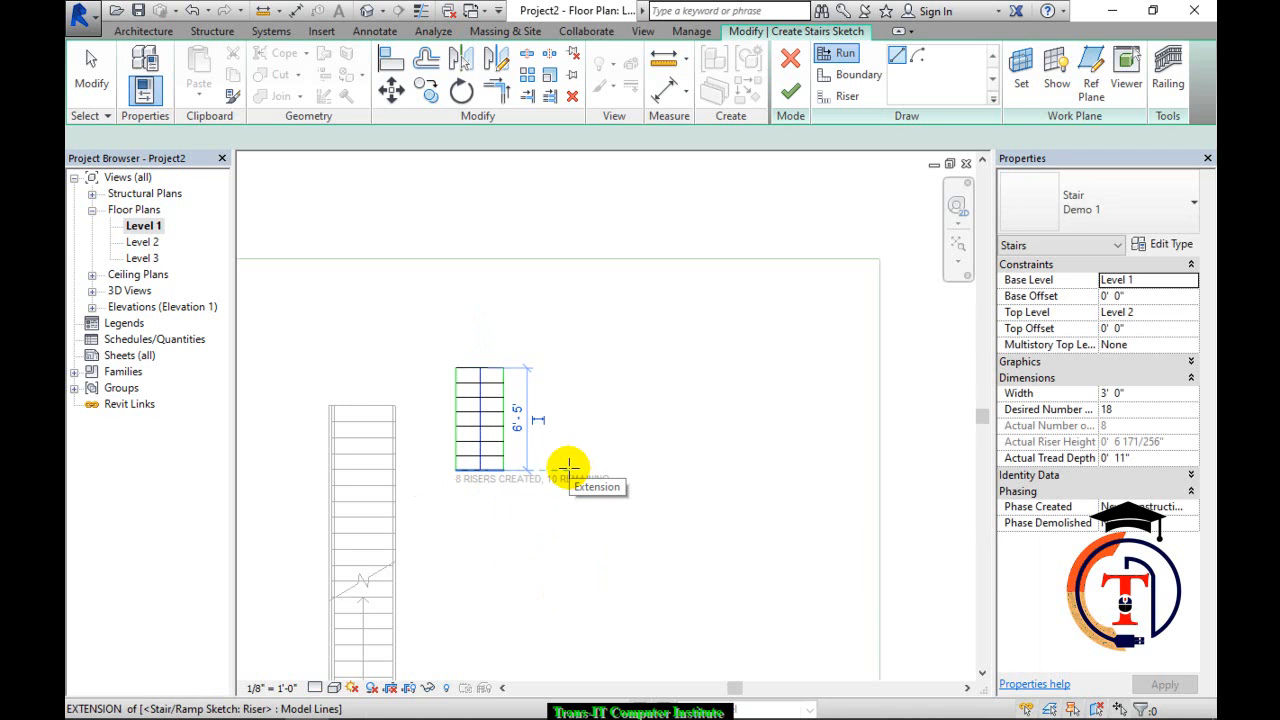
Sketch a parallel second run about 8'-3" long back upward using the remaining risers, and finish the U-shaped stair.
{"action": "left_click", "coordinate": [565, 467]}
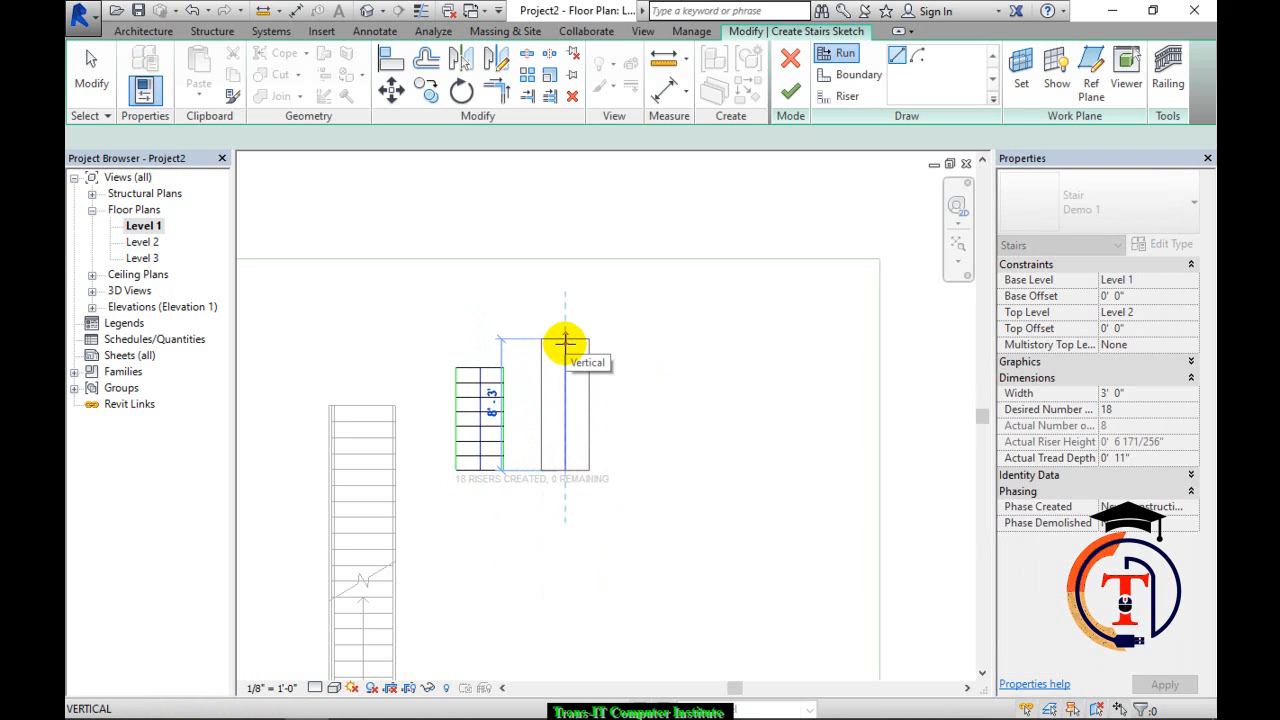
{"action": "left_click", "coordinate": [565, 343]}
{"action": "key", "text": "Escape"}
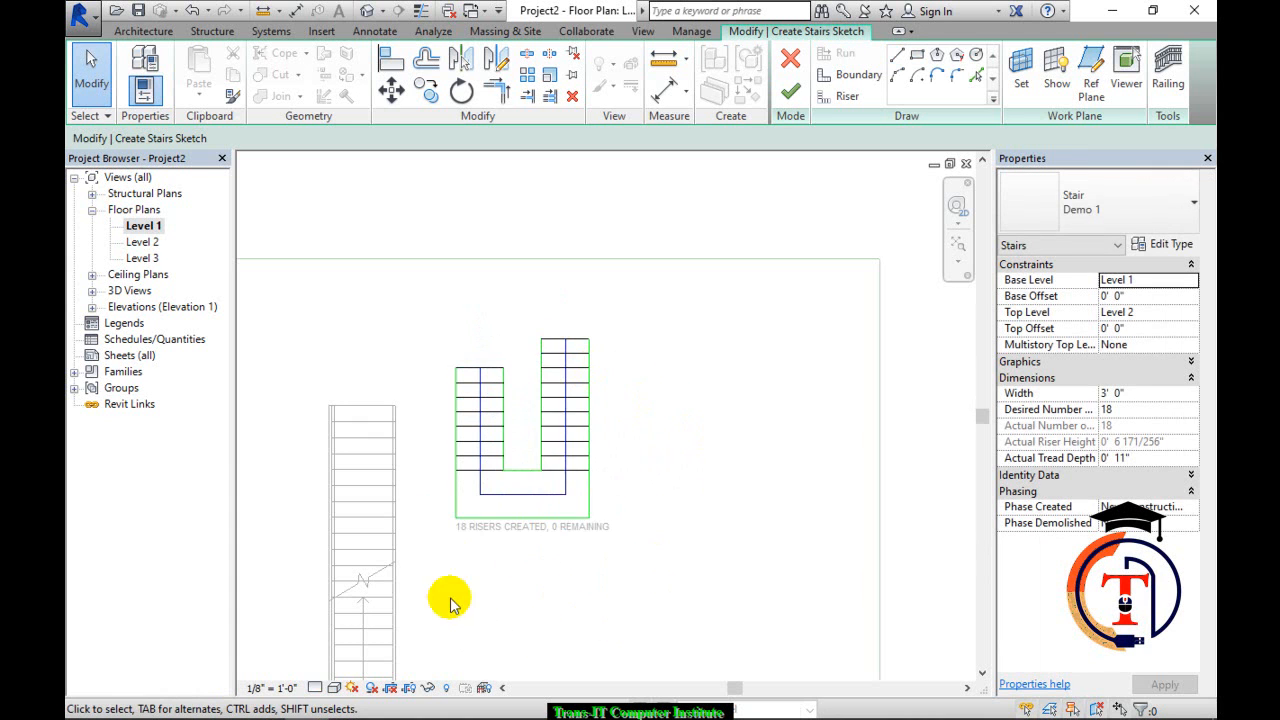
{"action": "scroll", "coordinate": [448, 560], "scroll_direction": "up", "scroll_amount": 2}
{"action": "scroll", "coordinate": [571, 543], "scroll_direction": "up", "scroll_amount": 1}
{"action": "mouse_move", "coordinate": [571, 543]}
{"action": "middle_mouse_down"}
{"action": "mouse_move", "coordinate": [586, 563]}
{"action": "mouse_move", "coordinate": [575, 567]}
{"action": "middle_mouse_up"}
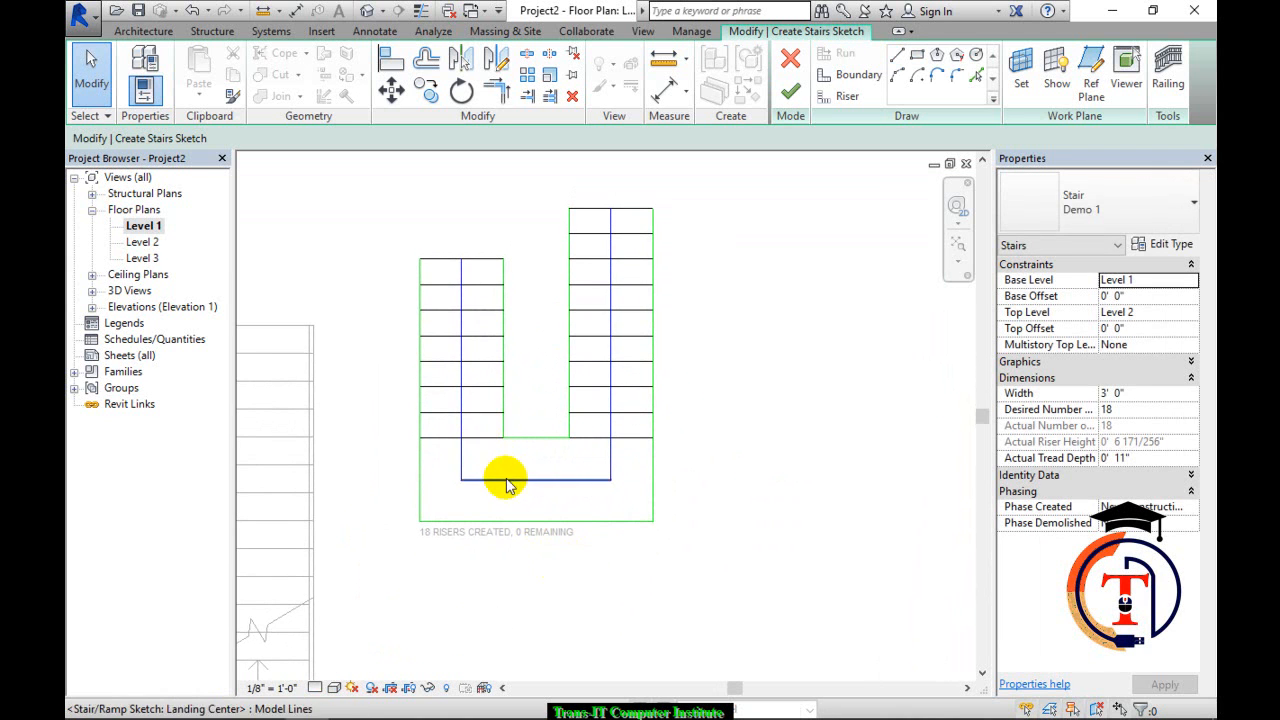
{"action": "scroll", "coordinate": [515, 470], "scroll_direction": "down", "scroll_amount": 1}
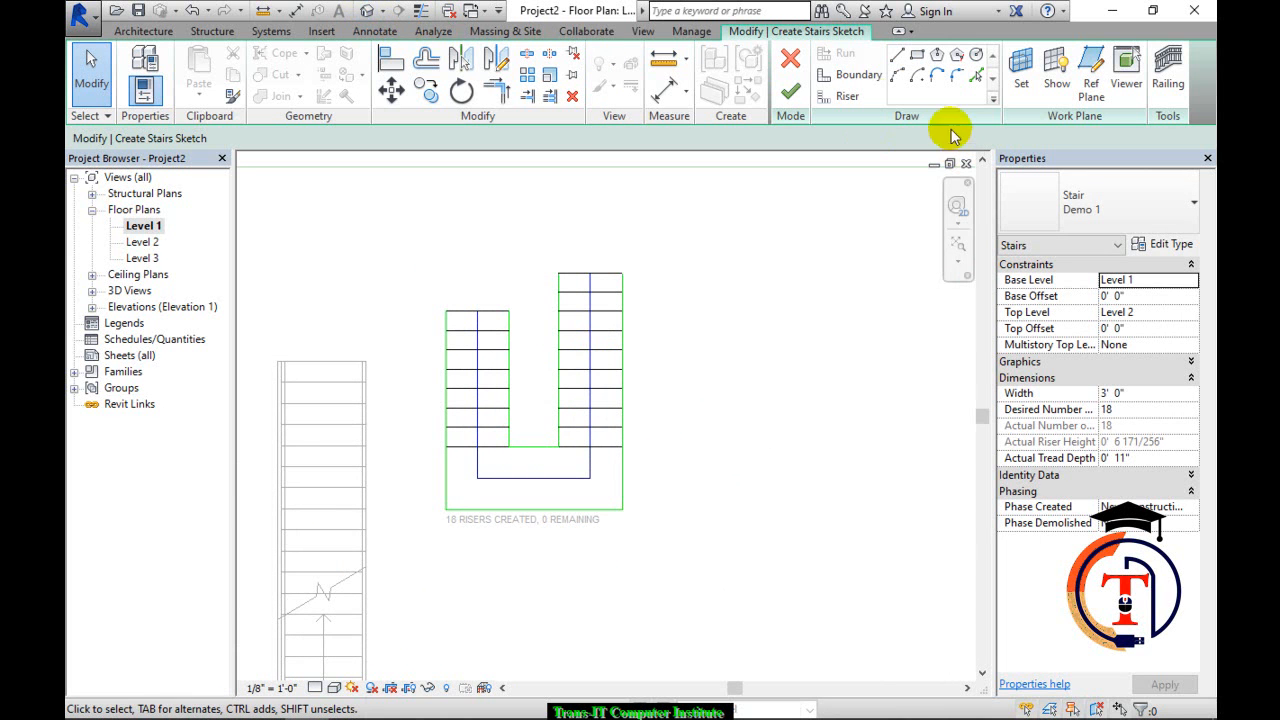
{"action": "left_click", "coordinate": [790, 91]}
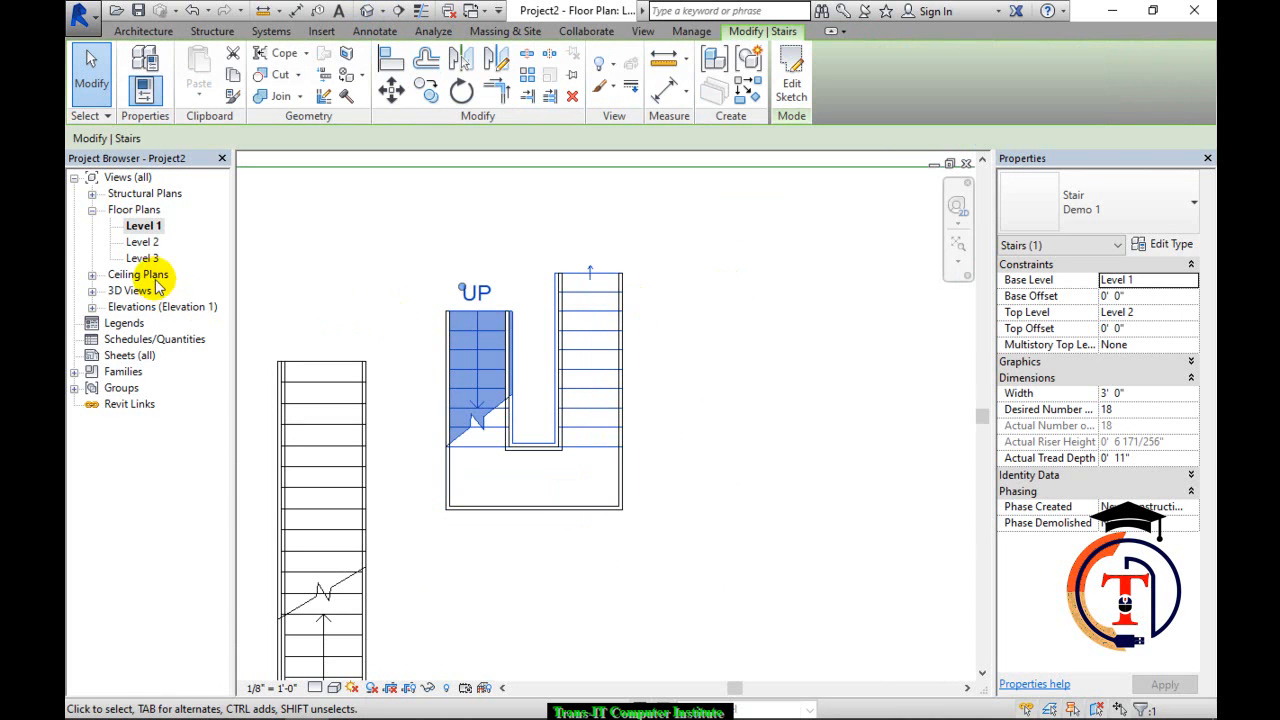
Align the top end of the U-shaped stair with the lower edge of the upper floor in the Level 2 floor plan.
{"action": "double_click", "coordinate": [142, 242]}
{"action": "middle_click_drag", "start_coordinate": [498, 467], "coordinate": [483, 498]}
{"action": "scroll", "coordinate": [617, 463], "scroll_direction": "up", "scroll_amount": 6}
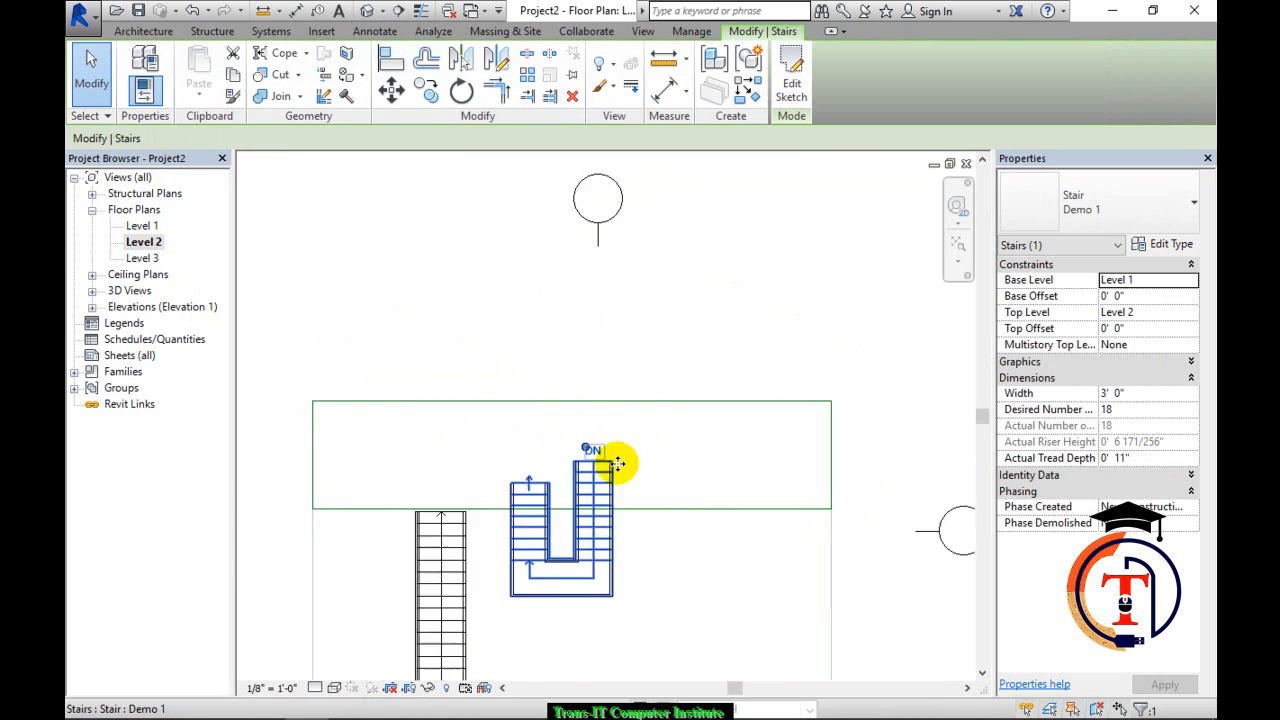
{"action": "key", "text": "a"}
{"action": "key", "text": "l"}
{"action": "left_click", "coordinate": [680, 569]}
{"action": "left_click", "coordinate": [591, 462]}
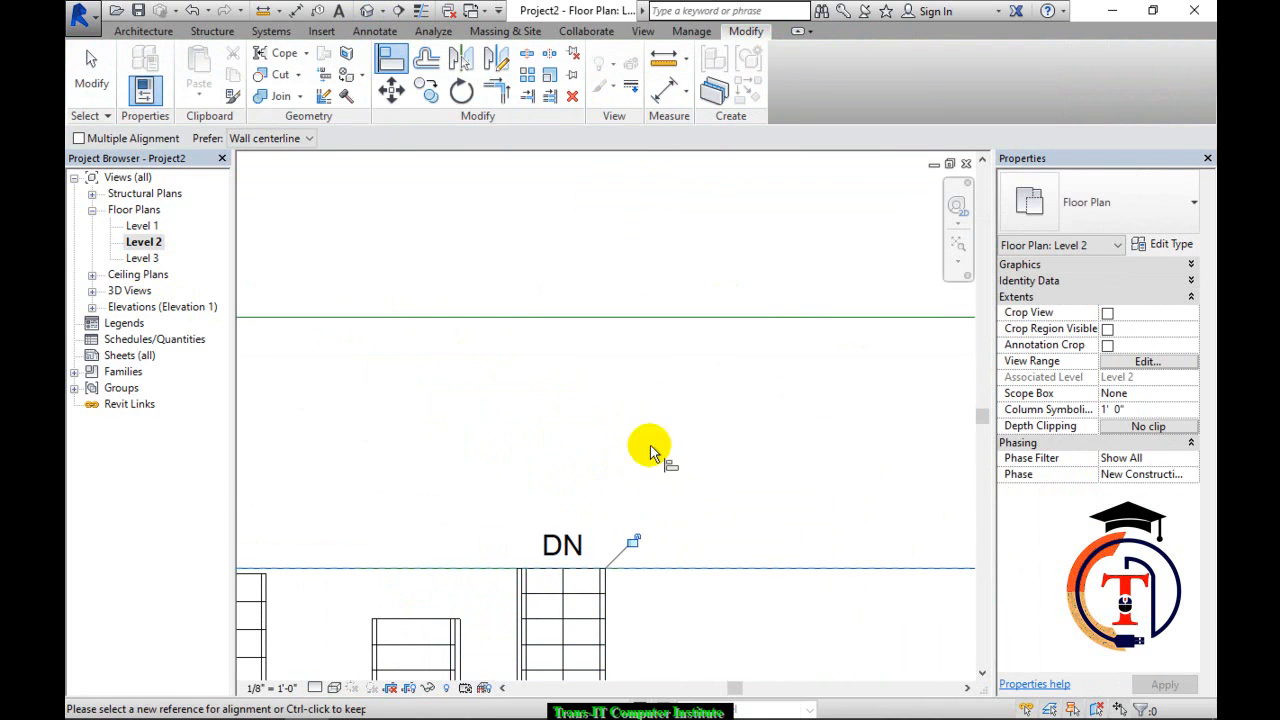
View both stairs in the default 3D view and open the sketch of the U-shaped stair for editing.
{"action": "left_click", "coordinate": [368, 10]}
{"action": "middle_click_drag", "start_coordinate": [457, 257], "coordinate": [769, 452], "text": "shift"}
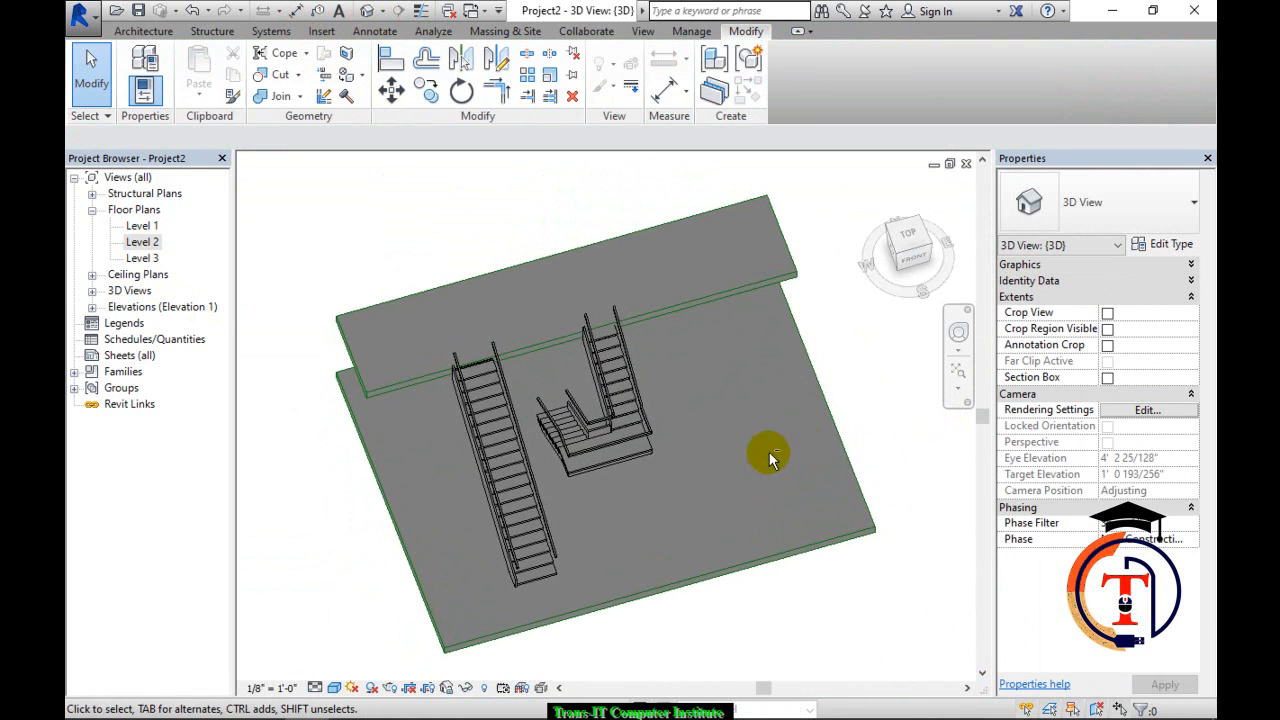
{"action": "left_click", "coordinate": [610, 463]}
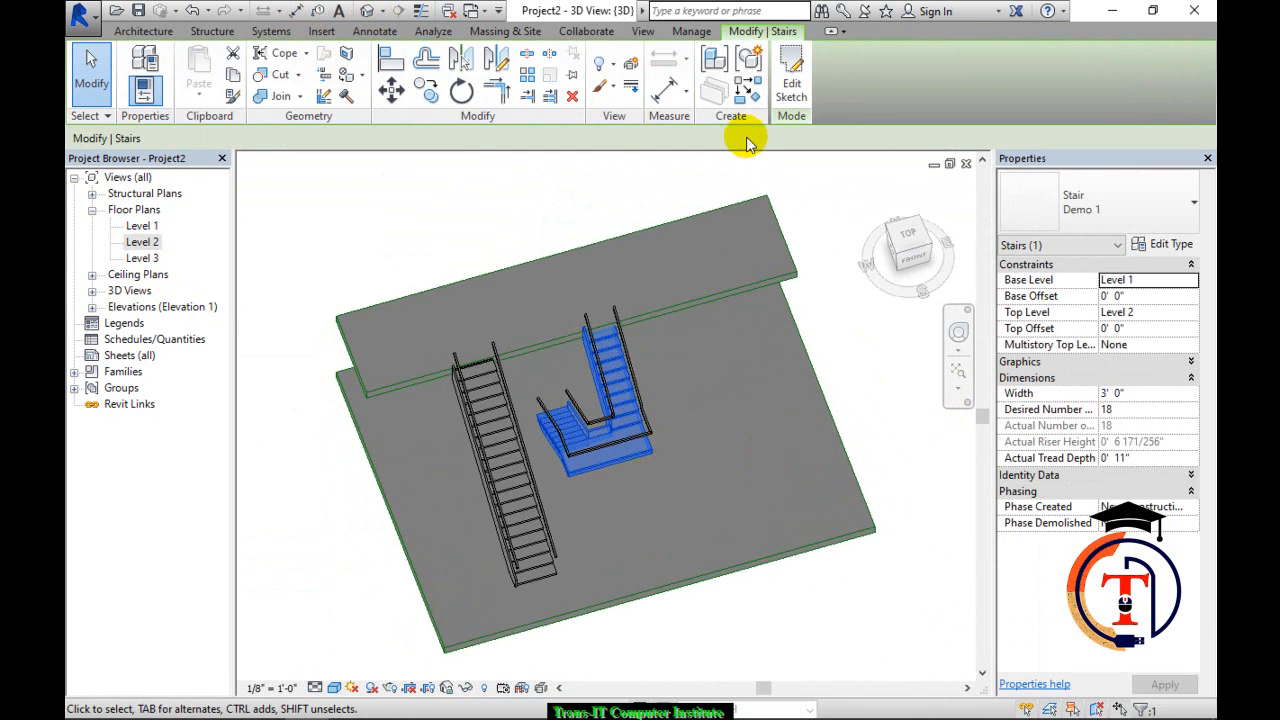
{"action": "left_click", "coordinate": [791, 70]}
In the Level 1 floor plan, draw an outward boundary arc of about 5'-6" radius across the landing's outer edge.
{"action": "double_click", "coordinate": [142, 226]}
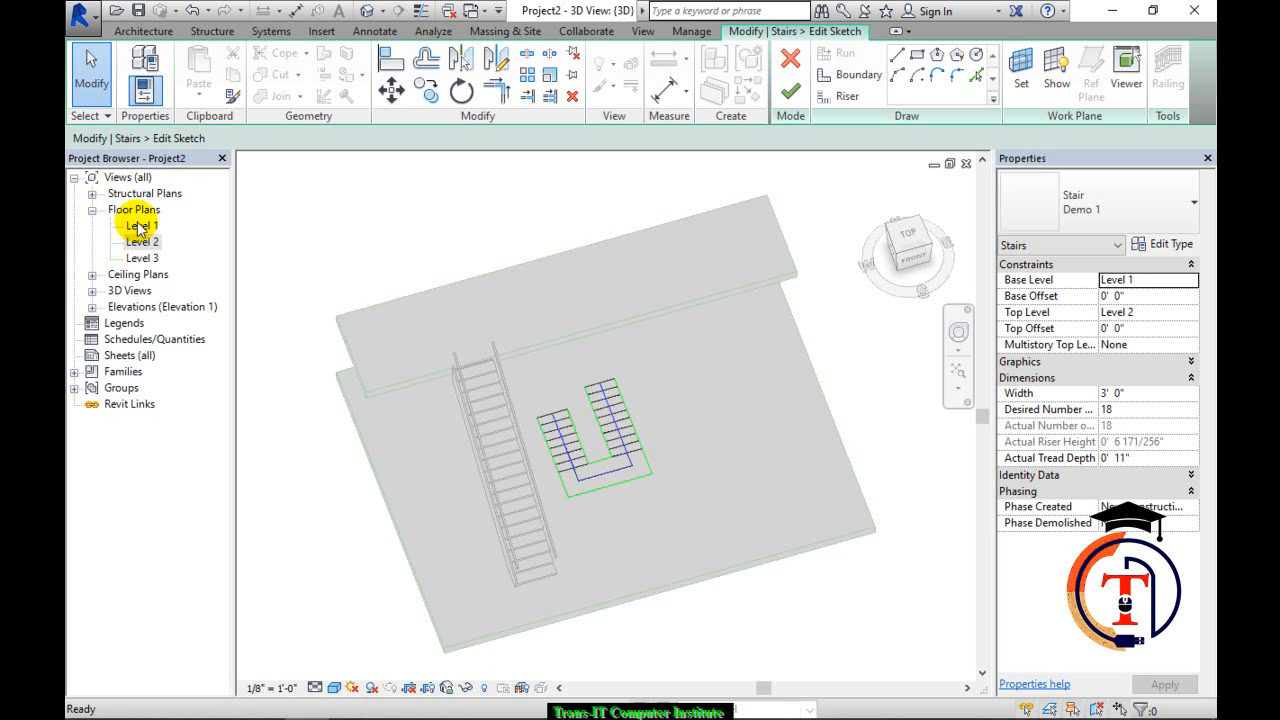
{"action": "scroll", "coordinate": [657, 380], "scroll_direction": "up", "scroll_amount": 6}
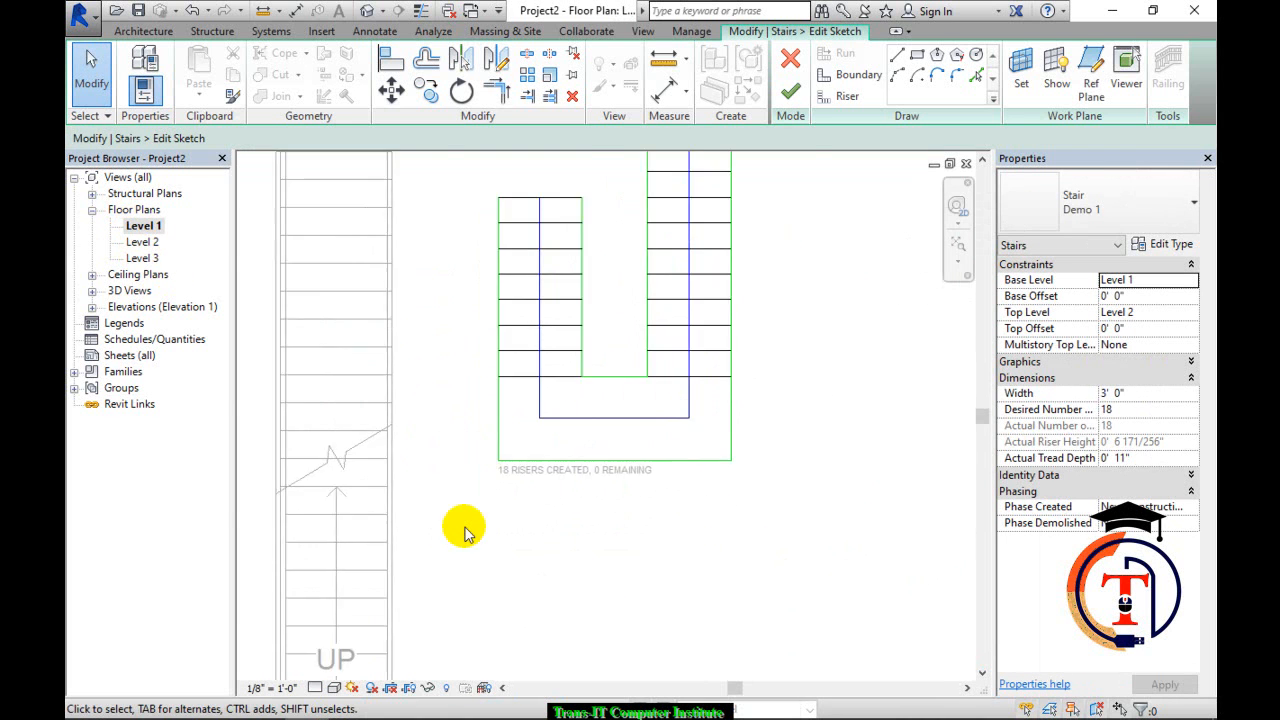
{"action": "middle_click_drag", "start_coordinate": [630, 437], "coordinate": [565, 490]}
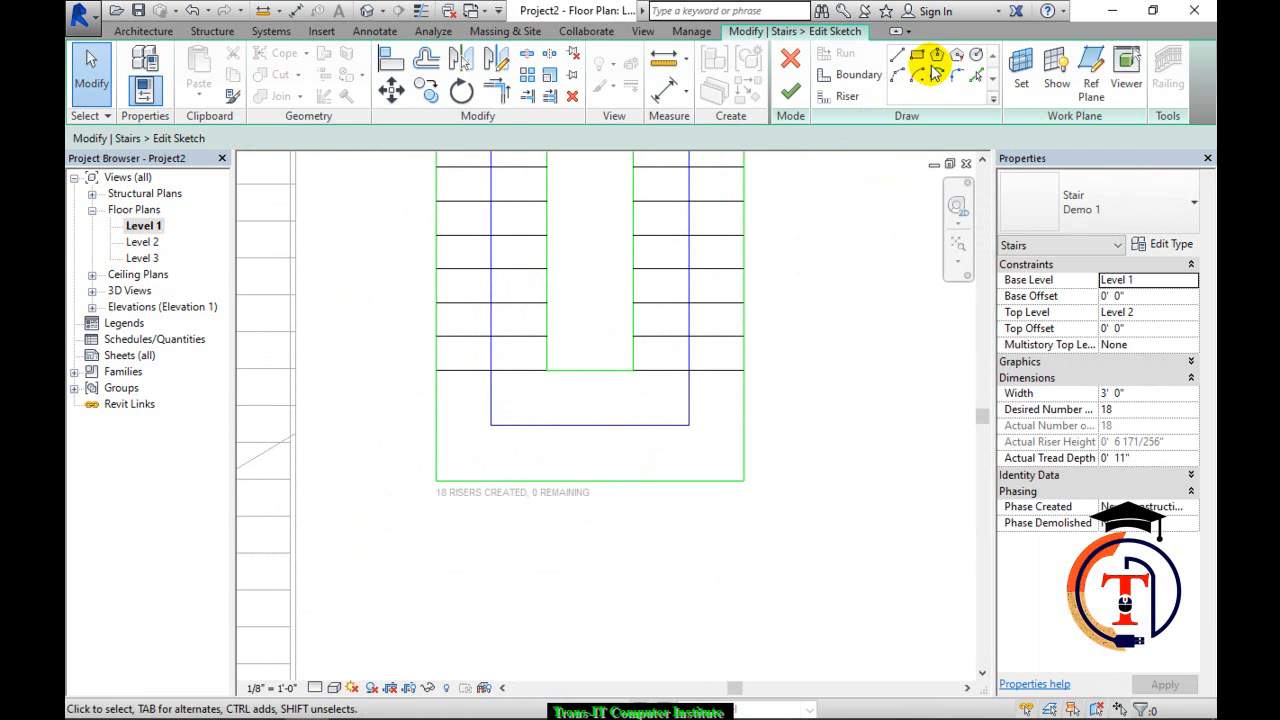
{"action": "left_click", "coordinate": [884, 84]}
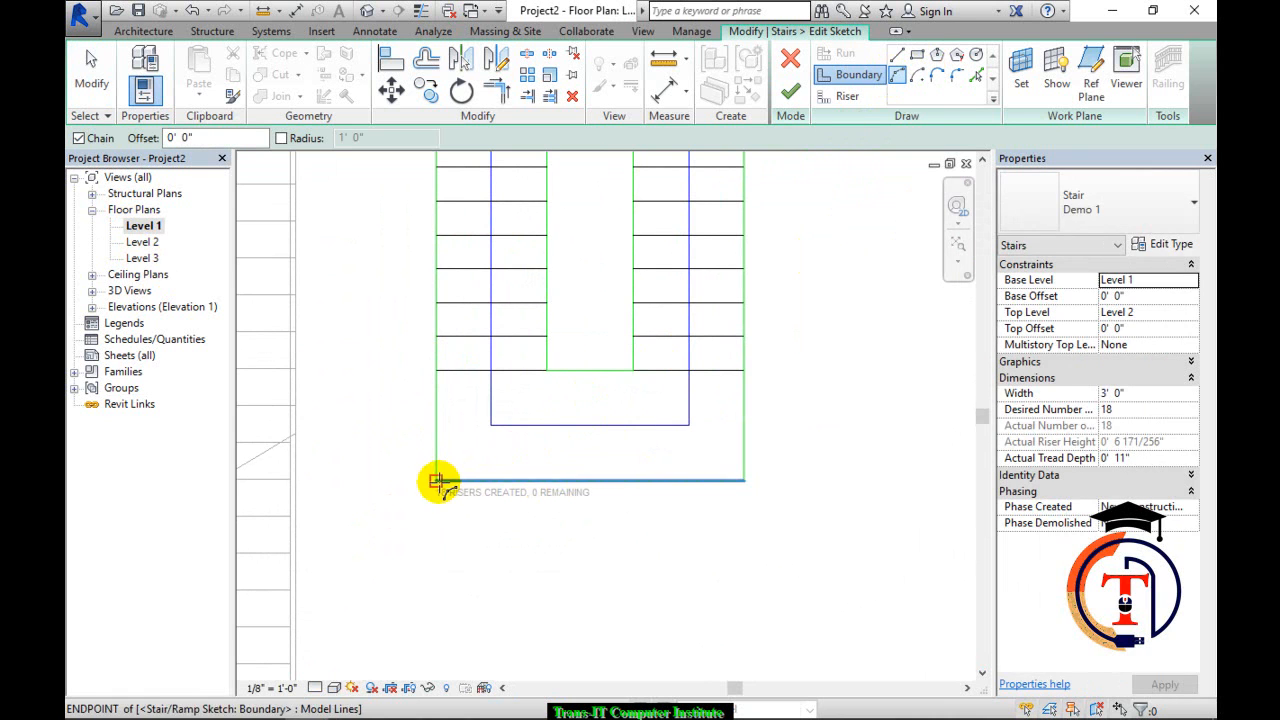
{"action": "left_click", "coordinate": [436, 480]}
{"action": "left_click", "coordinate": [743, 480]}
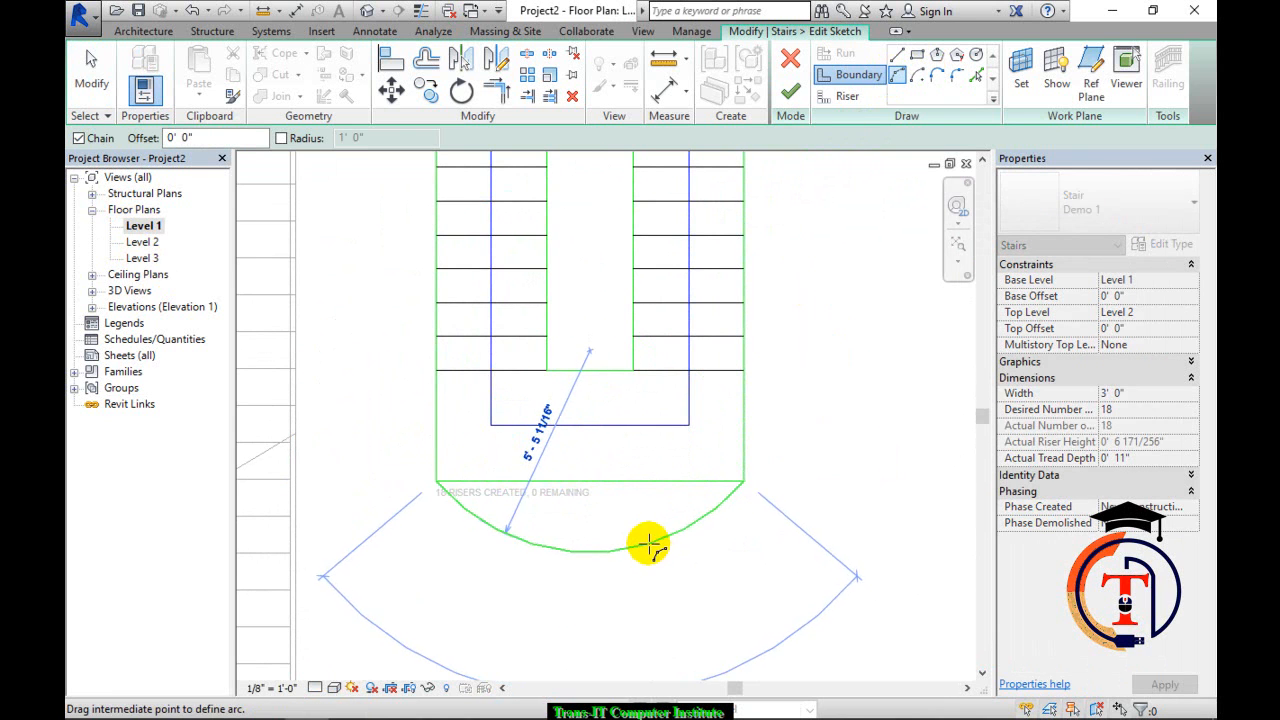
{"action": "left_click", "coordinate": [651, 539]}
Draw a second boundary arc of about 1'-6" radius between the inner ends of the two runs, bulging toward the landing.
{"action": "left_click", "coordinate": [545, 370]}
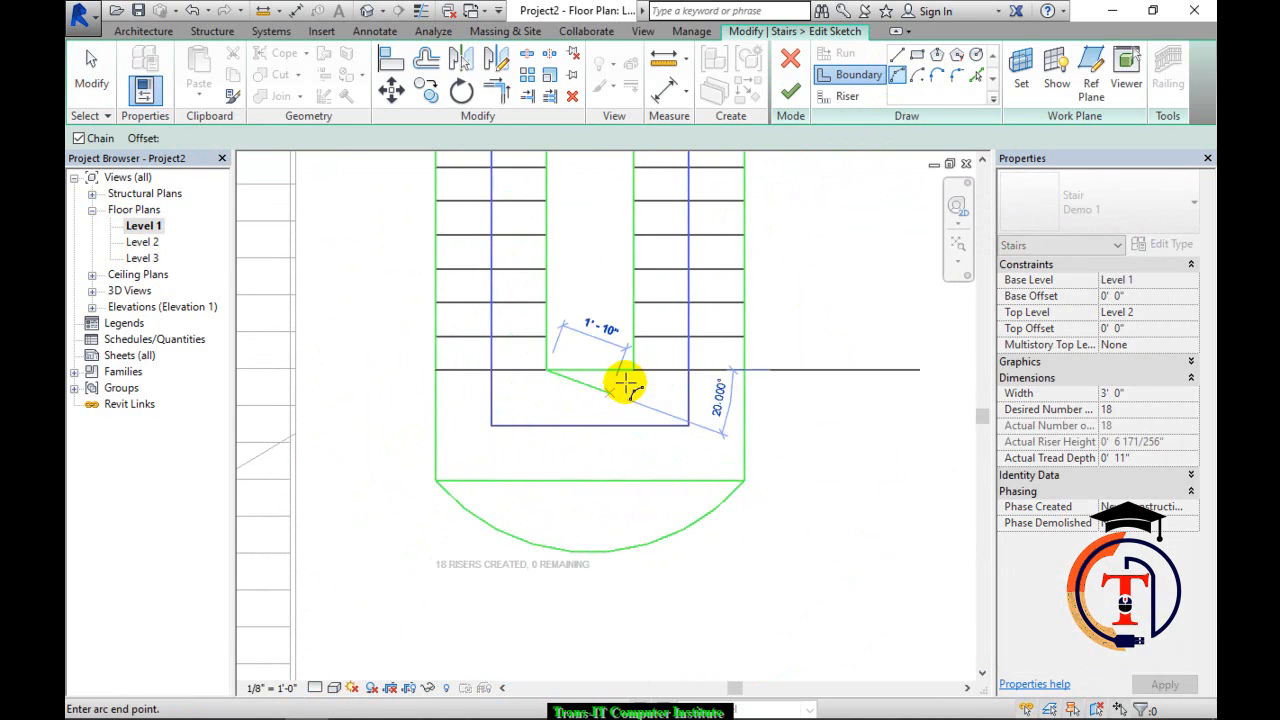
{"action": "left_click", "coordinate": [632, 371]}
{"action": "scroll", "coordinate": [605, 398], "scroll_direction": "up", "scroll_amount": 2}
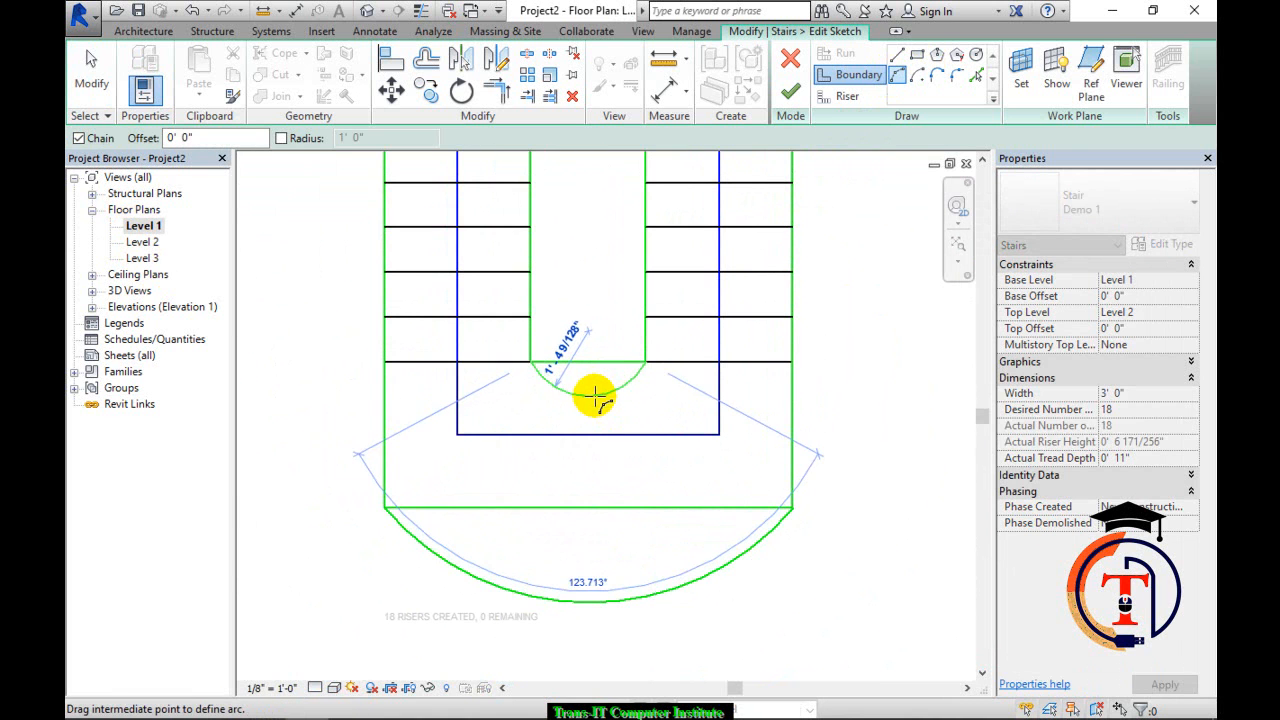
{"action": "left_click", "coordinate": [591, 390]}
{"action": "key", "text": "Escape"}
{"action": "key", "text": "Escape"}
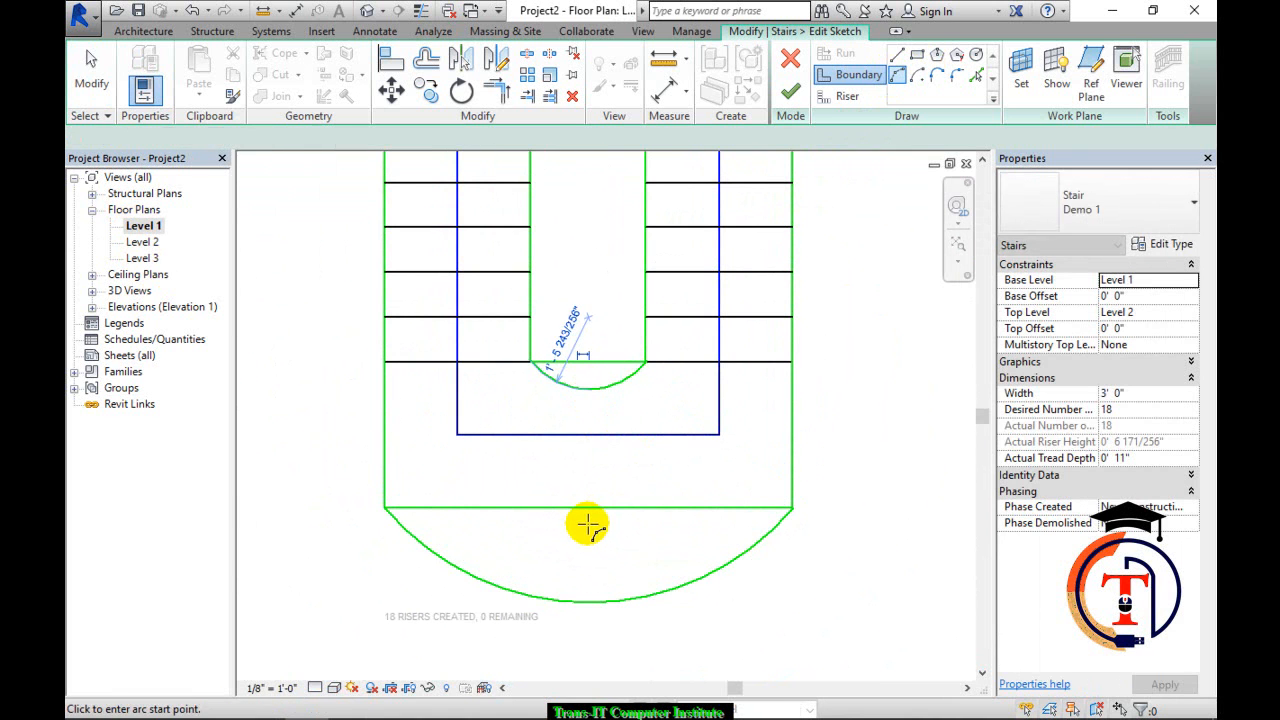
Delete the two straight landing boundary lines beside the arcs and finish the stair sketch.
{"action": "left_click", "coordinate": [588, 522]}
{"action": "key", "text": "Escape"}
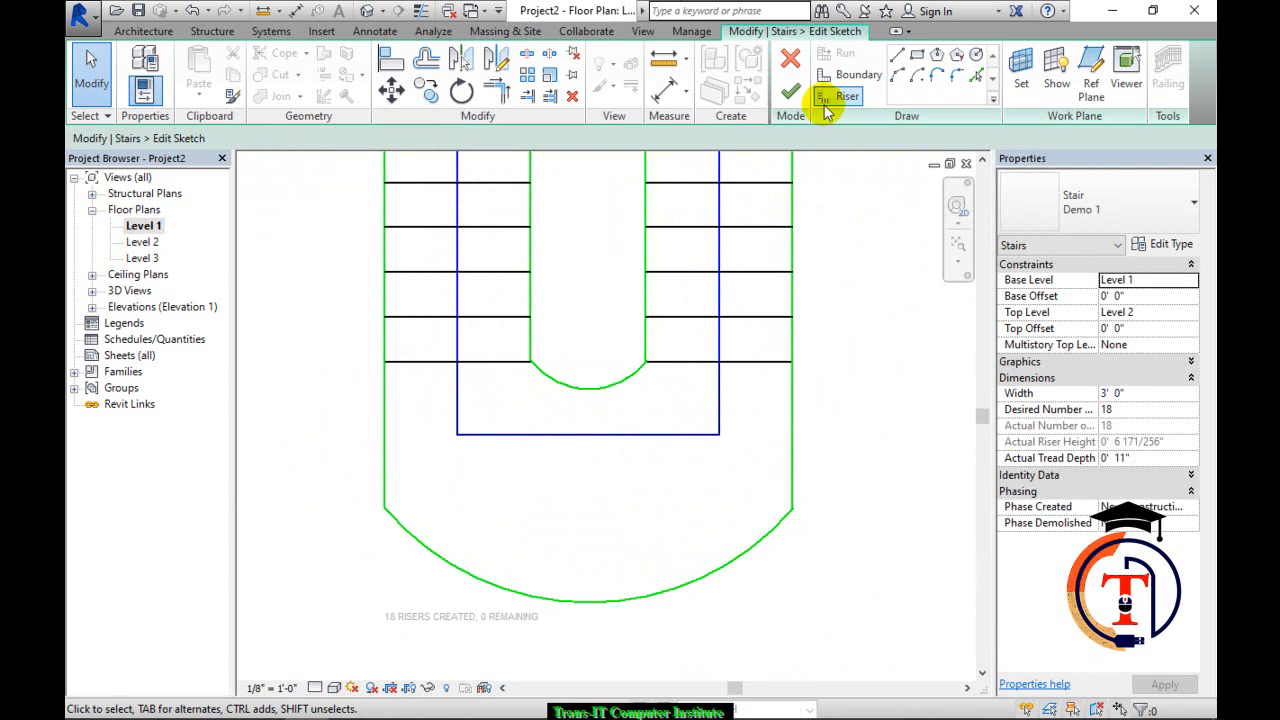
{"action": "left_click", "coordinate": [790, 93]}
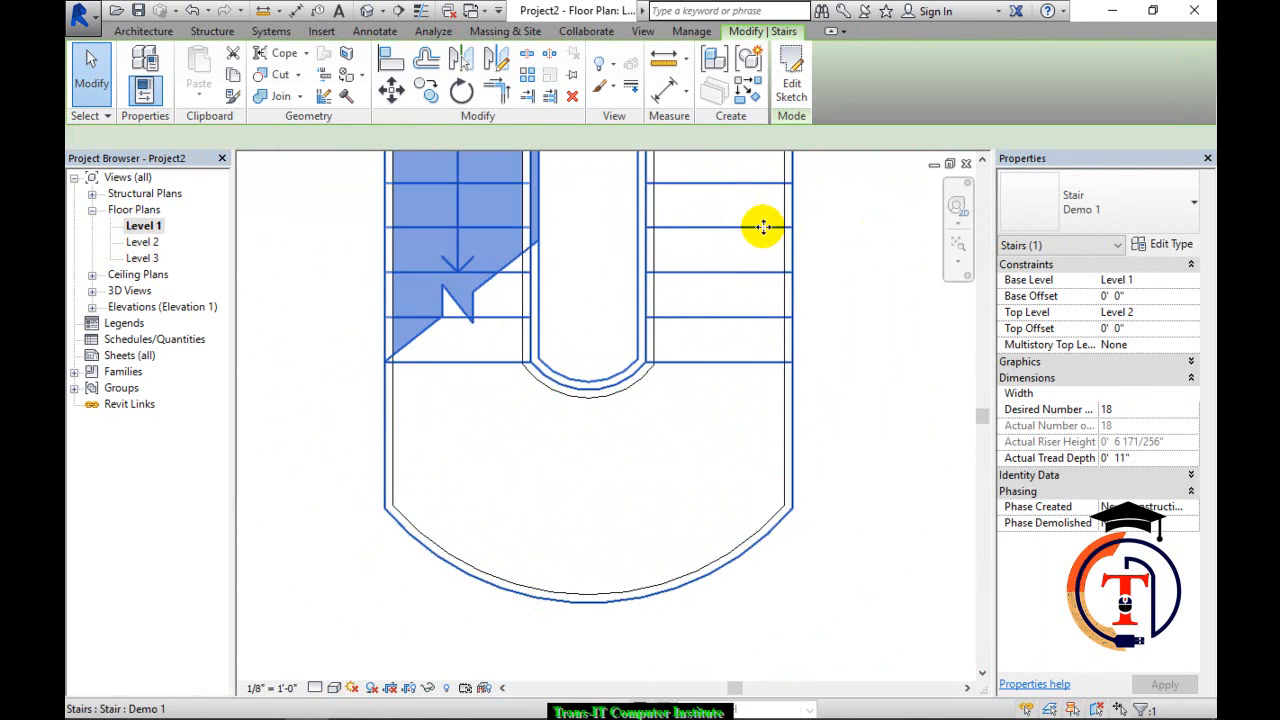
Inspect the curved landing in the default 3D view and reopen the U-shaped stair's sketch in the Level 1 floor plan.
{"action": "left_click", "coordinate": [369, 15]}
{"action": "middle_click_drag", "start_coordinate": [578, 491], "coordinate": [712, 463], "text": "shift"}
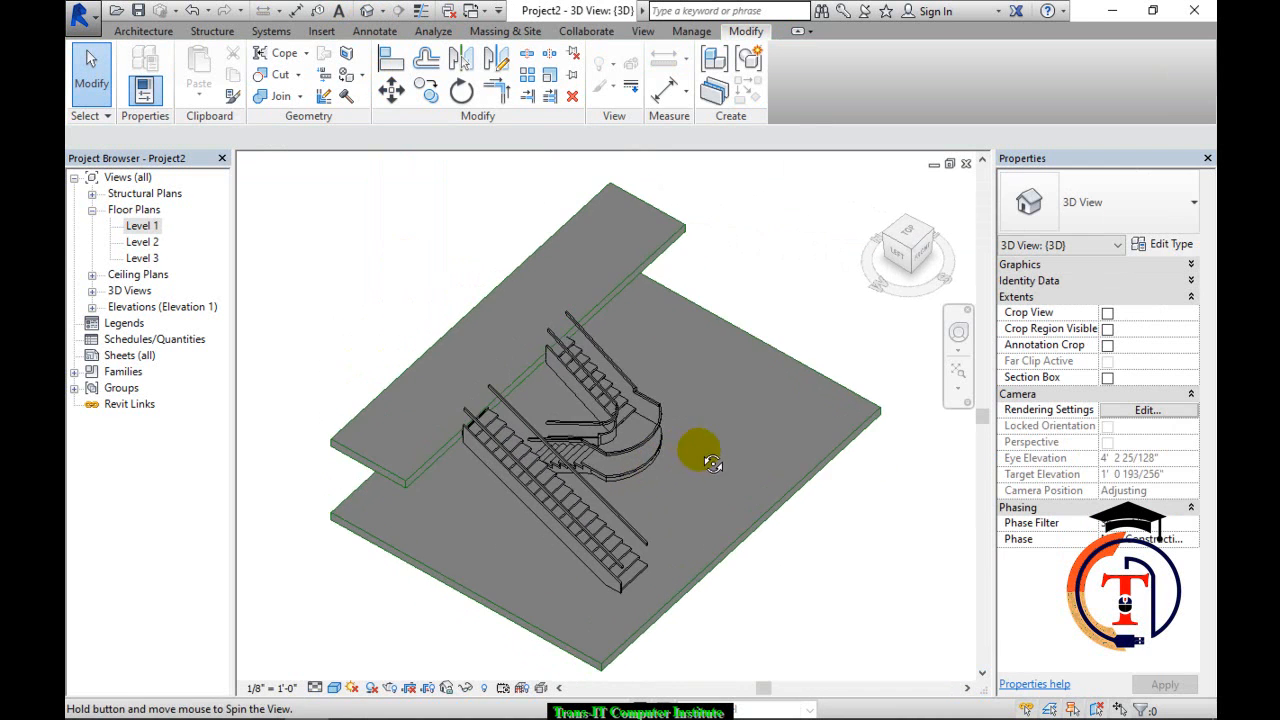
{"action": "scroll", "coordinate": [606, 479], "scroll_direction": "up", "scroll_amount": 5}
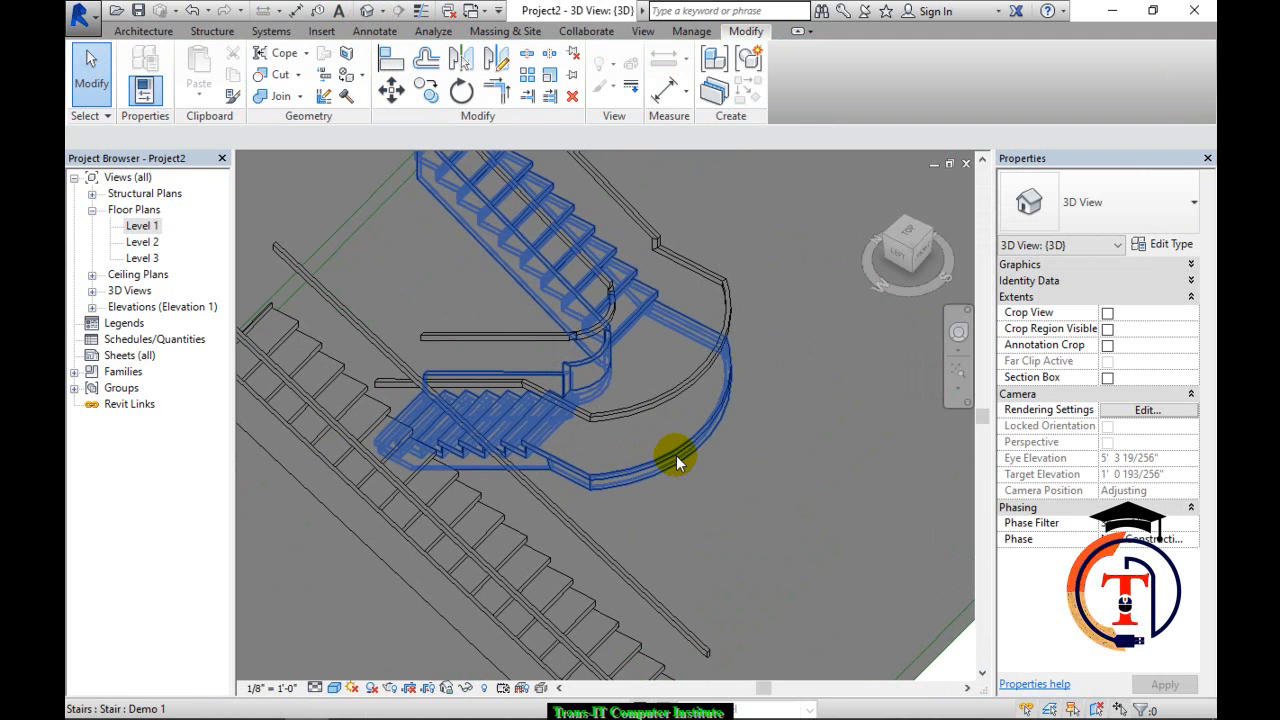
{"action": "middle_click_drag", "start_coordinate": [676, 460], "coordinate": [551, 386], "text": "shift"}
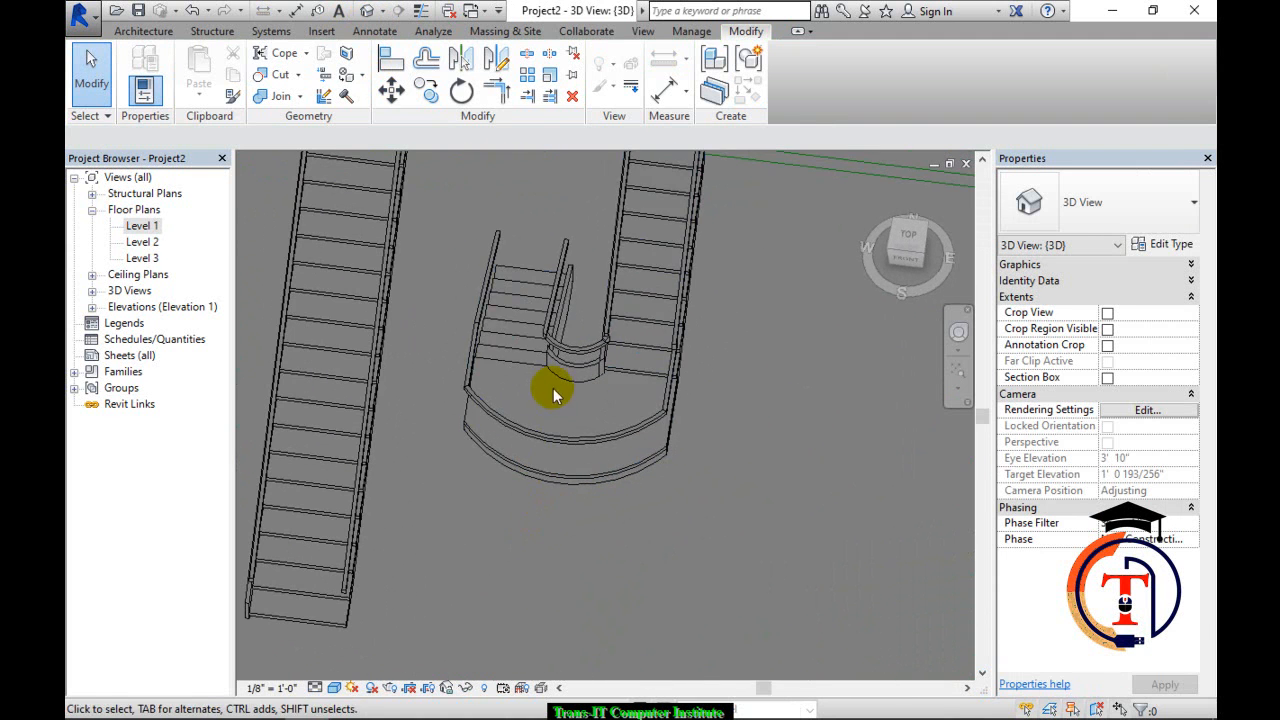
{"action": "left_click", "coordinate": [581, 488]}
{"action": "left_click", "coordinate": [771, 72]}
{"action": "double_click", "coordinate": [128, 228]}
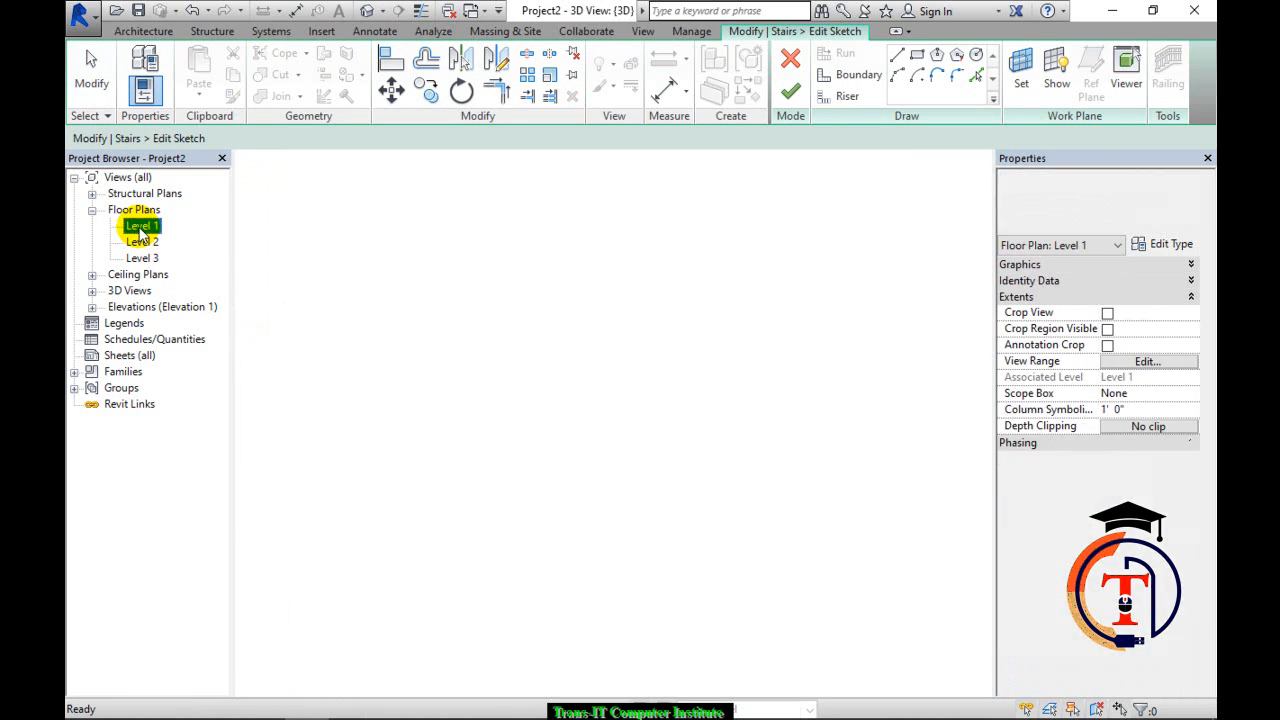
Shorten the second run of the U-shaped stair to 6'-5" so its top lines up with the first run.
{"action": "middle_click_drag", "start_coordinate": [514, 463], "coordinate": [517, 515]}
{"action": "scroll", "coordinate": [515, 515], "scroll_direction": "down", "scroll_amount": 3}
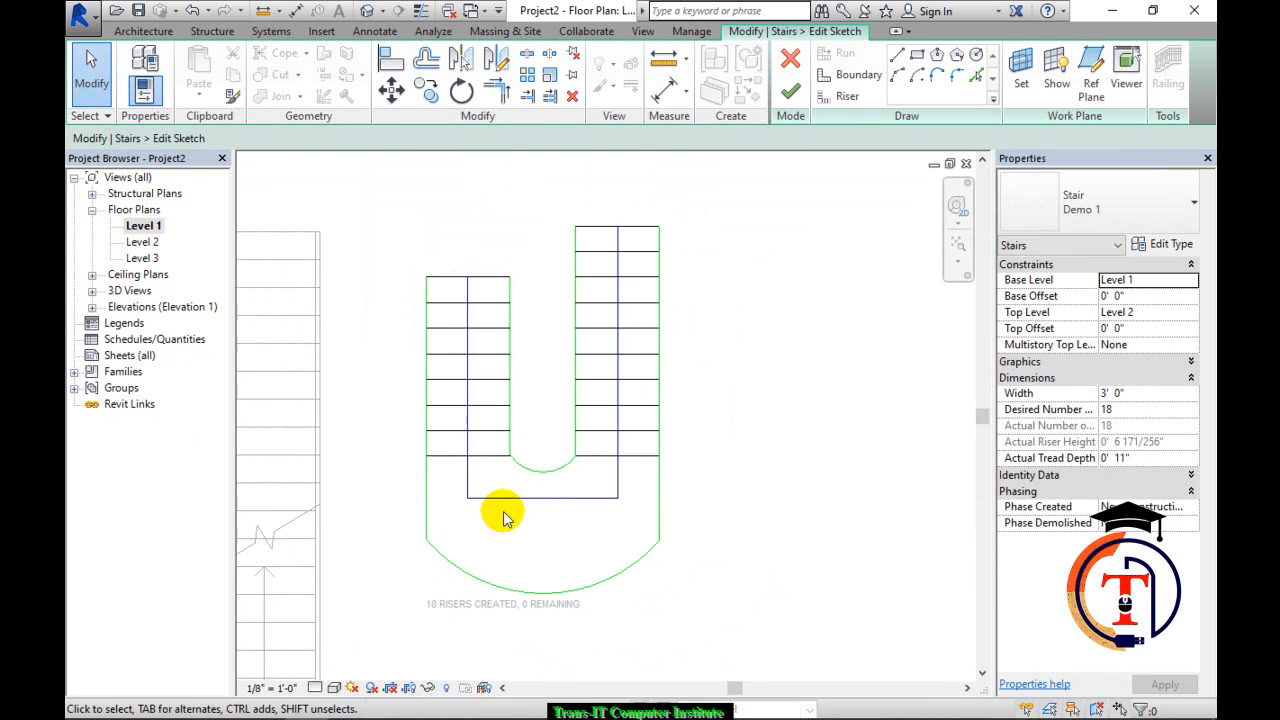
{"action": "scroll", "coordinate": [515, 515], "scroll_direction": "up", "scroll_amount": 1}
{"action": "middle_click_drag", "start_coordinate": [608, 200], "coordinate": [594, 294]}
{"action": "left_click", "coordinate": [654, 267]}
{"action": "left_click_drag", "start_coordinate": [654, 263], "coordinate": [658, 329]}
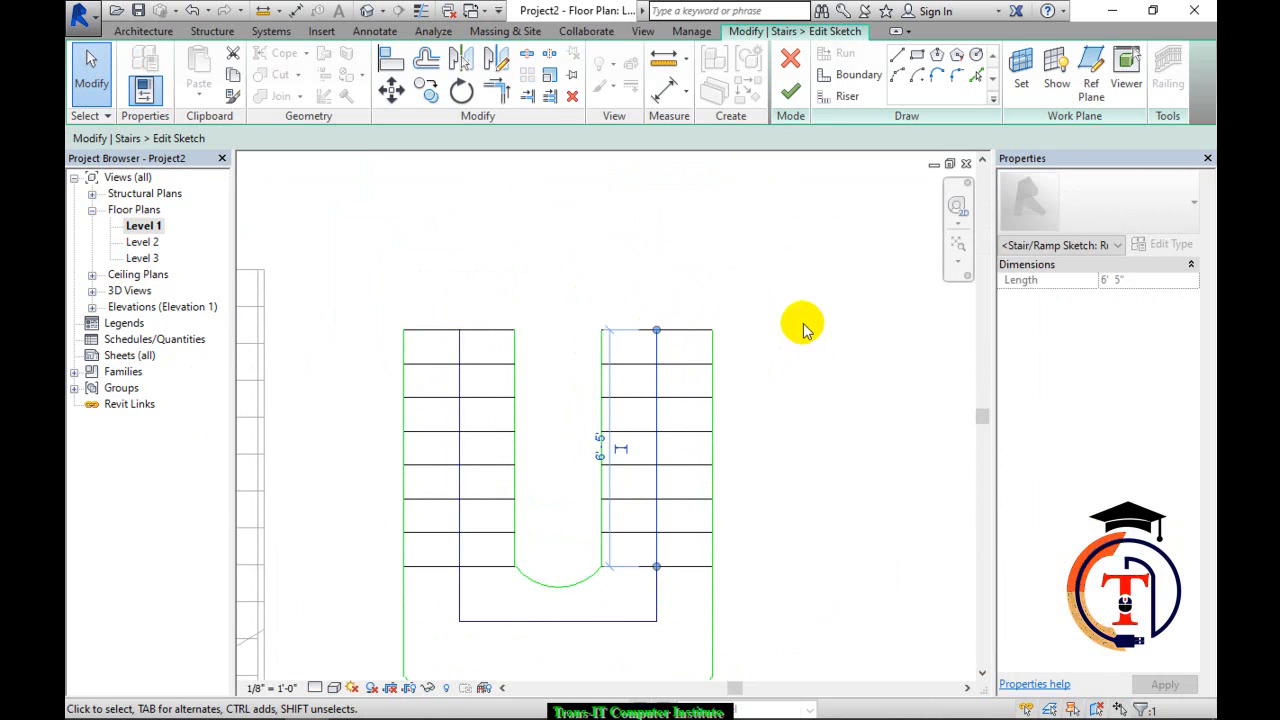
Draw two diverging riser lines from the inner to the outer landing arc, about 4'-4" and 4'-3" long, and finish the sketch.
{"action": "middle_click_drag", "start_coordinate": [799, 333], "coordinate": [691, 251]}
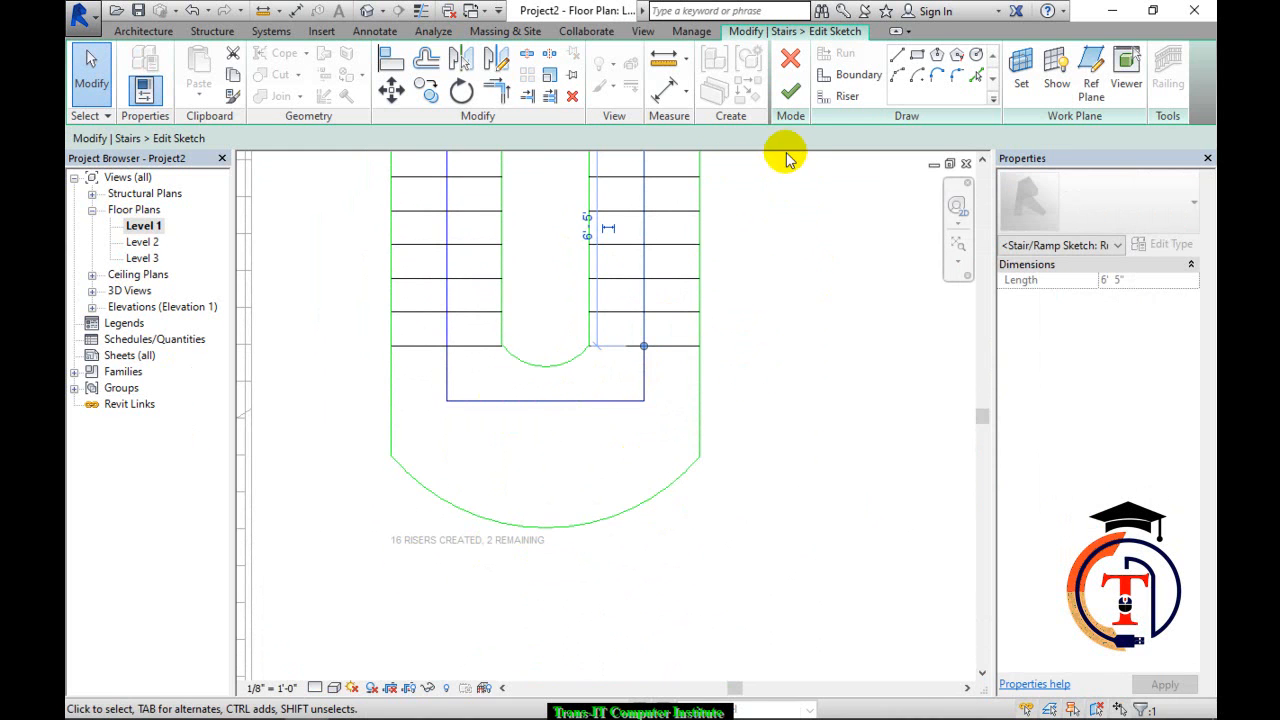
{"action": "left_click", "coordinate": [840, 96]}
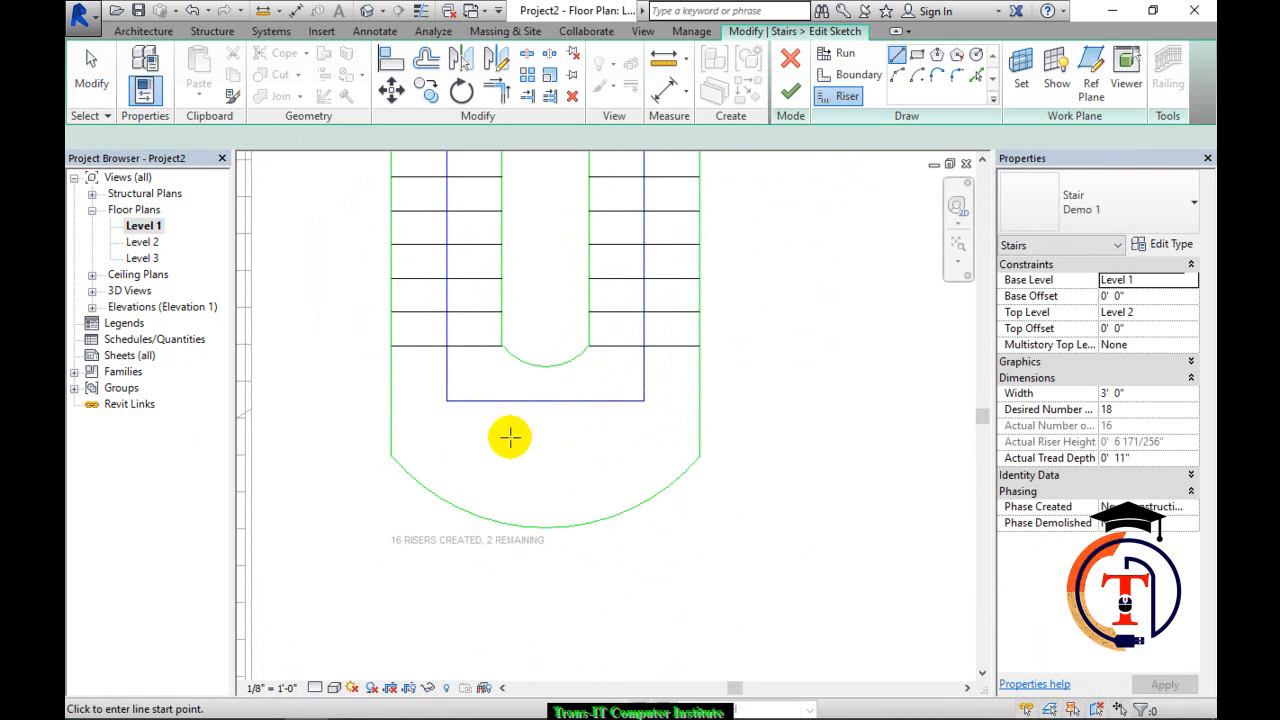
{"action": "left_click", "coordinate": [529, 365]}
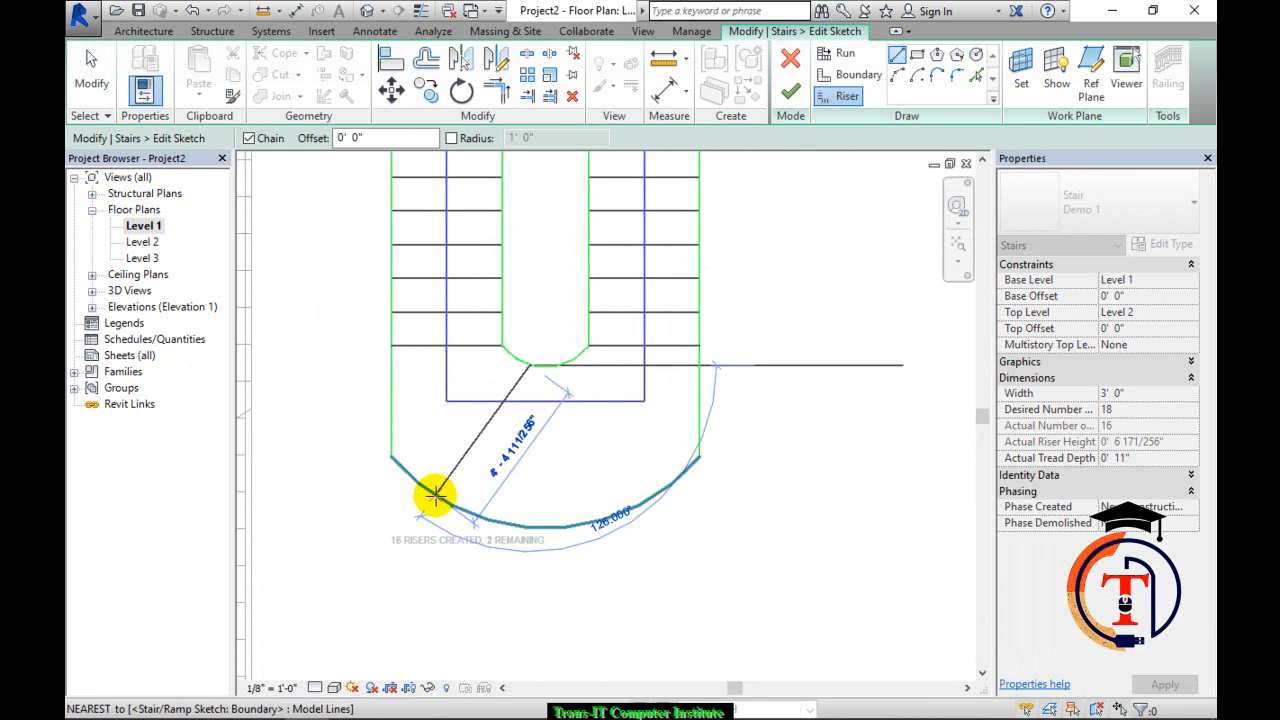
{"action": "left_click", "coordinate": [437, 493]}
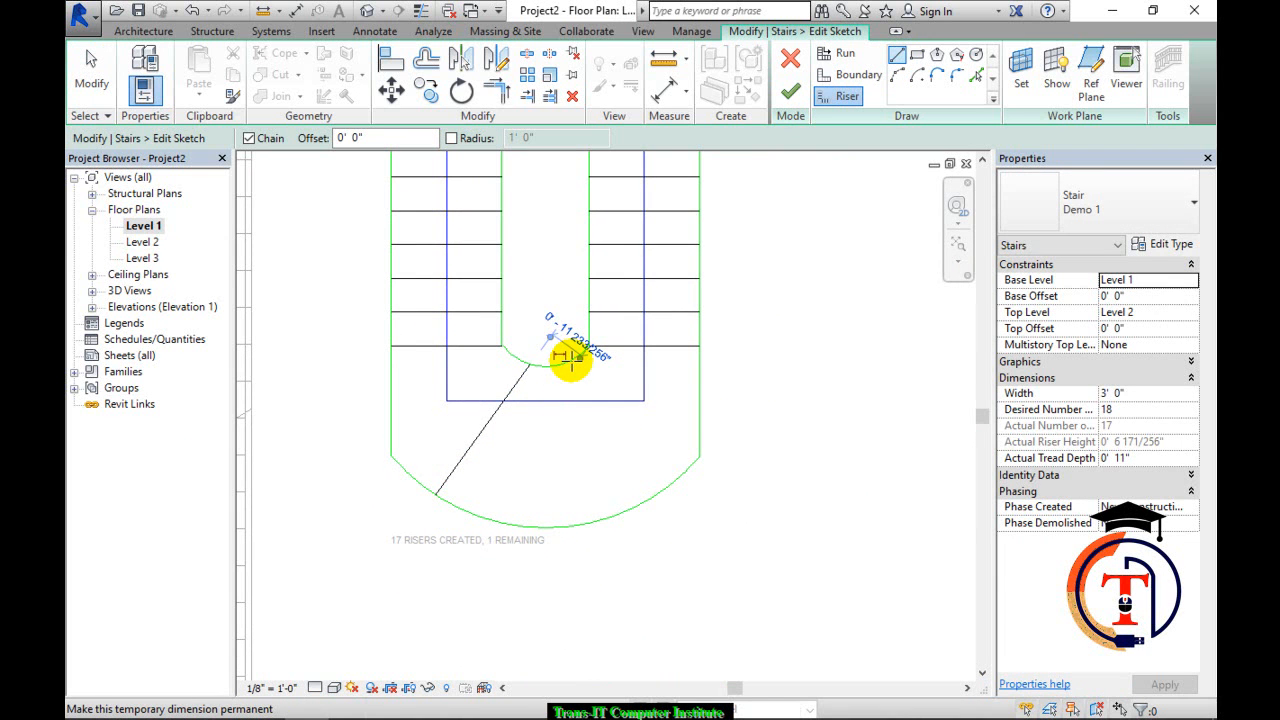
{"action": "left_click", "coordinate": [563, 356]}
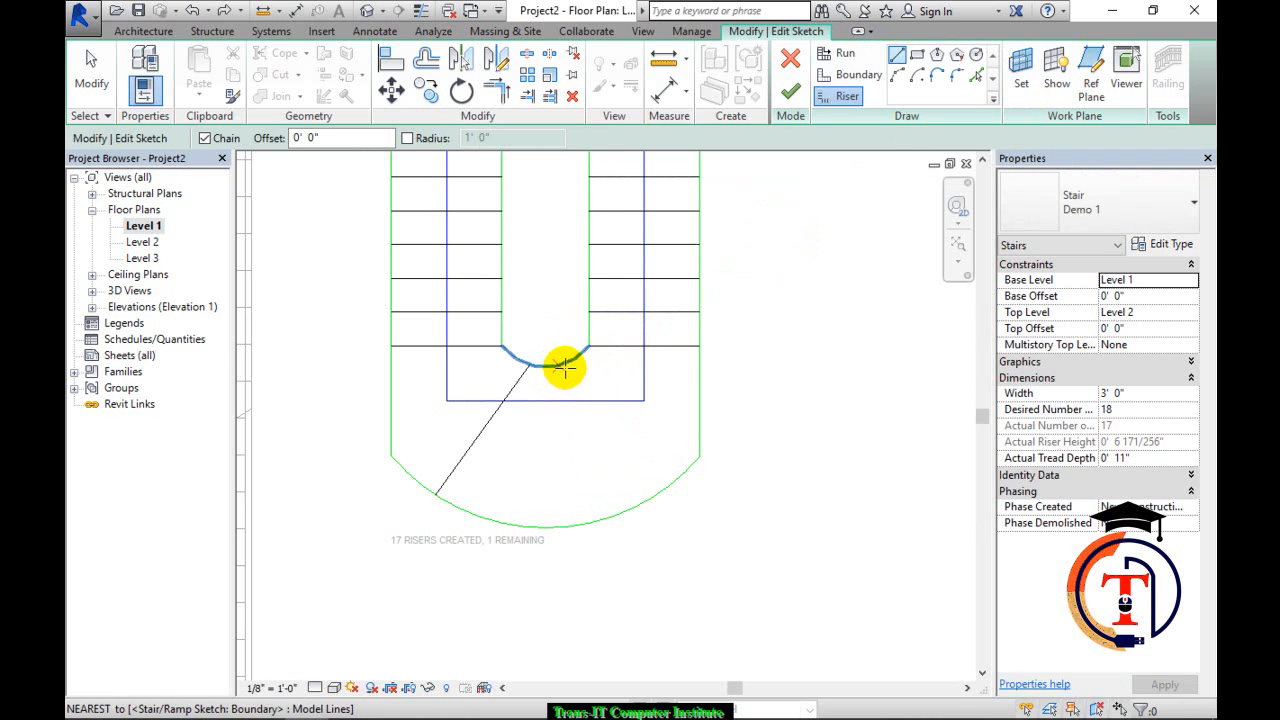
{"action": "left_click", "coordinate": [568, 358]}
{"action": "left_click", "coordinate": [659, 492]}
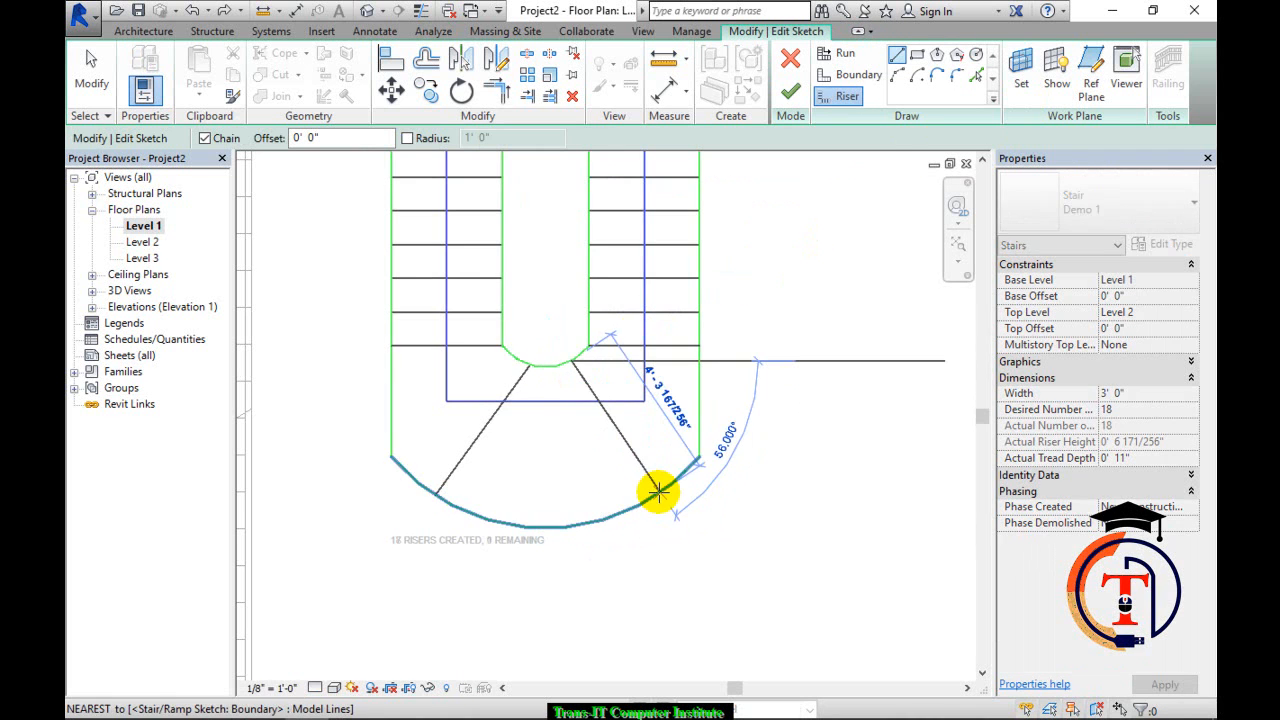
{"action": "left_click", "coordinate": [790, 91]}
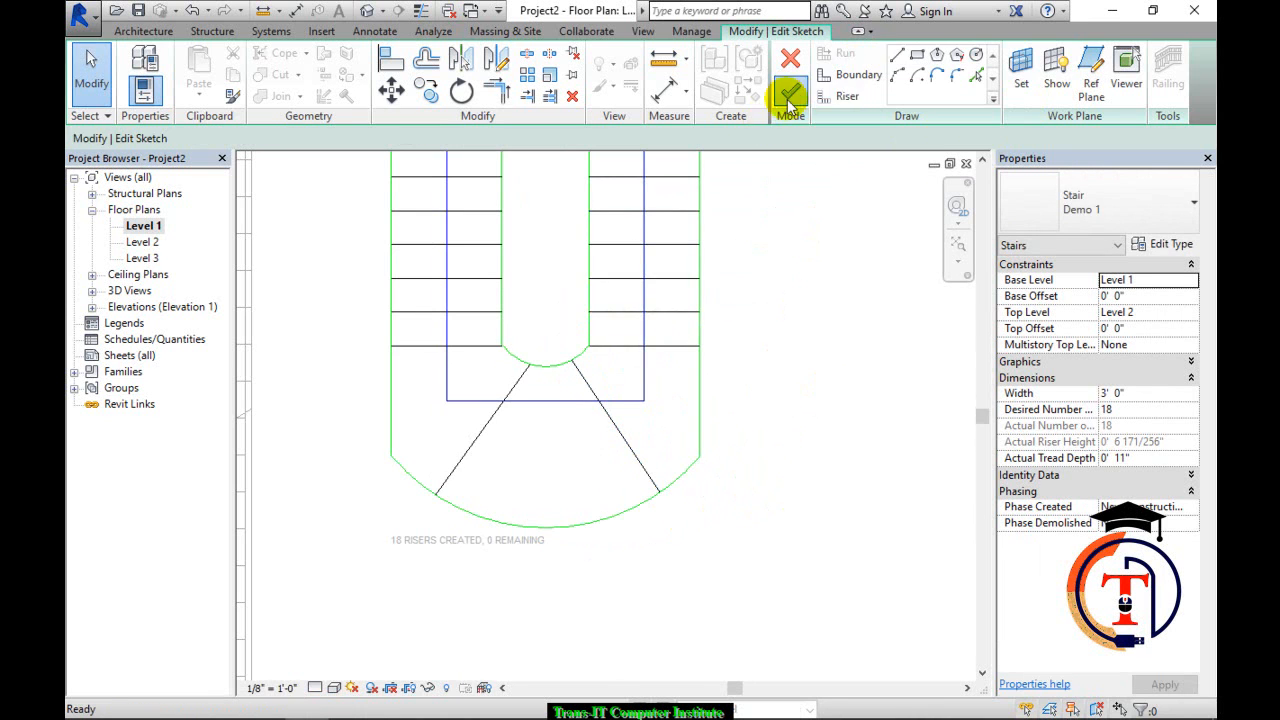
Examine the angled steps across the curved landing of the U-shaped stair in the 3D view.
{"action": "left_click", "coordinate": [372, 13]}
{"action": "middle_click_drag", "start_coordinate": [540, 472], "coordinate": [590, 514]}
{"action": "scroll", "coordinate": [649, 503], "scroll_direction": "down", "scroll_amount": 2}
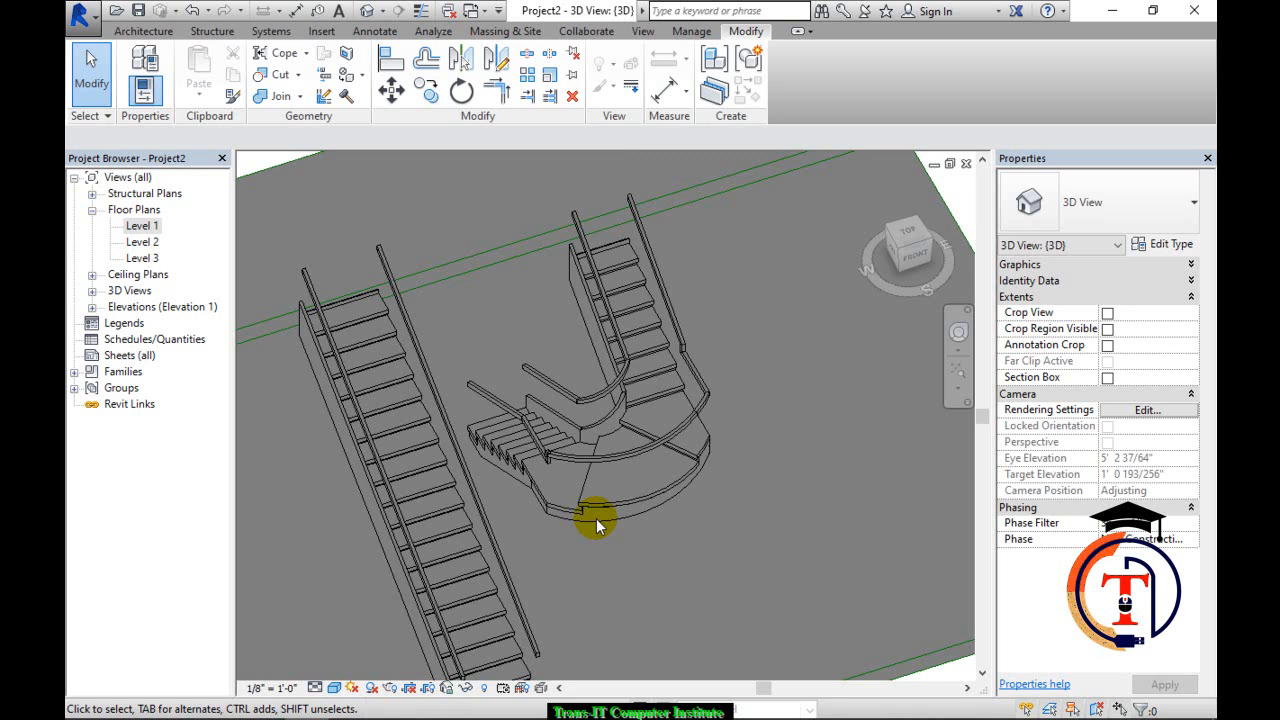
{"action": "left_click", "coordinate": [607, 500]}
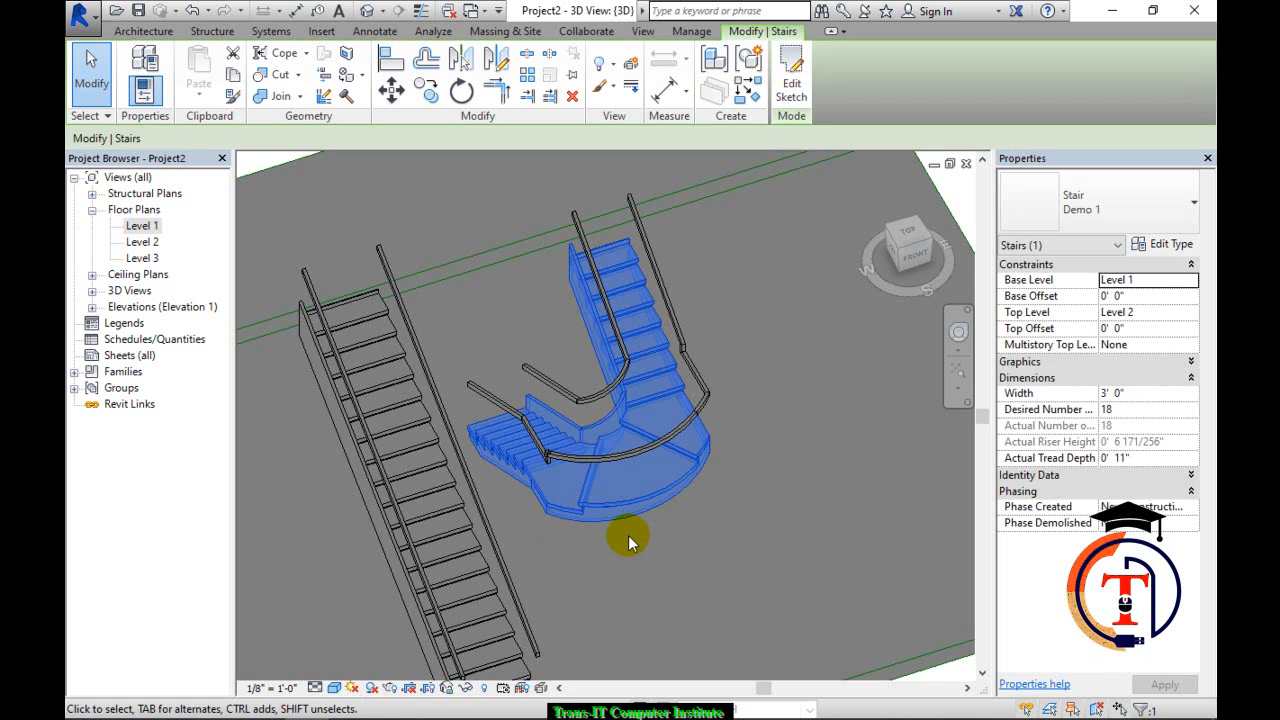
{"action": "scroll", "coordinate": [628, 535], "scroll_direction": "up", "scroll_amount": 3}
{"action": "middle_click_drag", "start_coordinate": [623, 531], "coordinate": [583, 537], "text": "shift"}
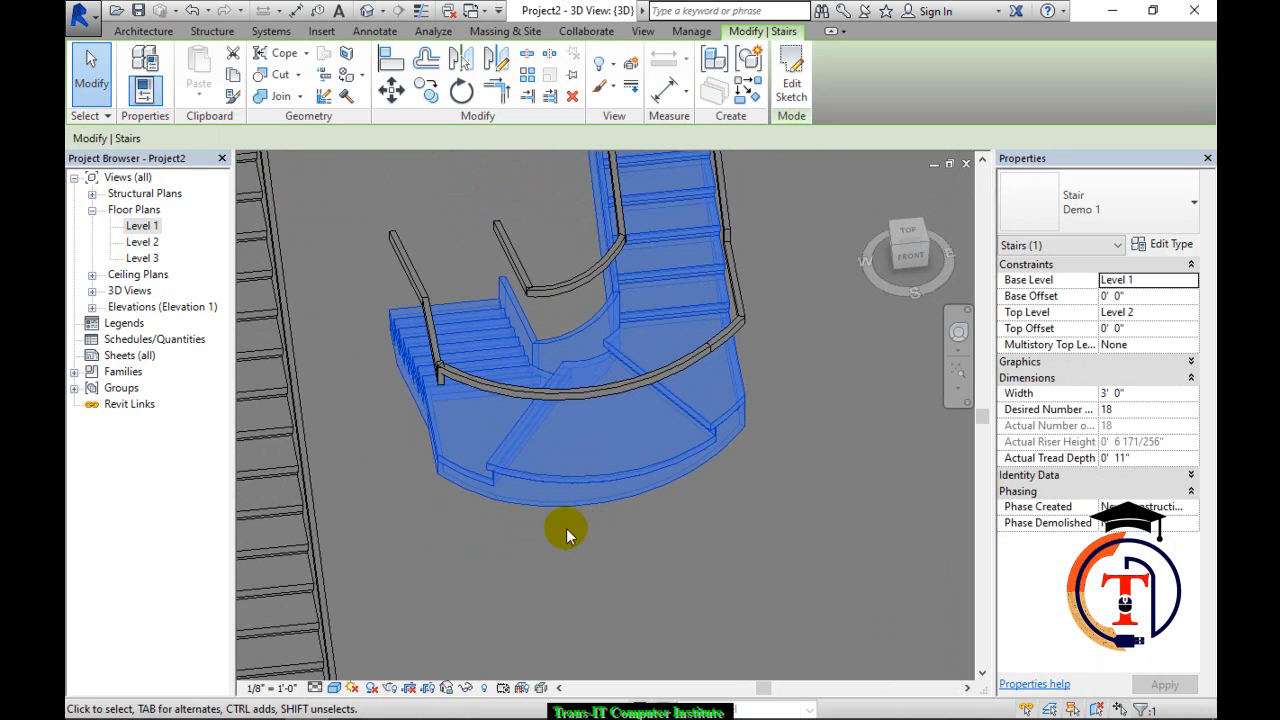
{"action": "scroll", "coordinate": [568, 515], "scroll_direction": "up", "scroll_amount": 2}
{"action": "middle_click_drag", "start_coordinate": [571, 494], "coordinate": [600, 534]}
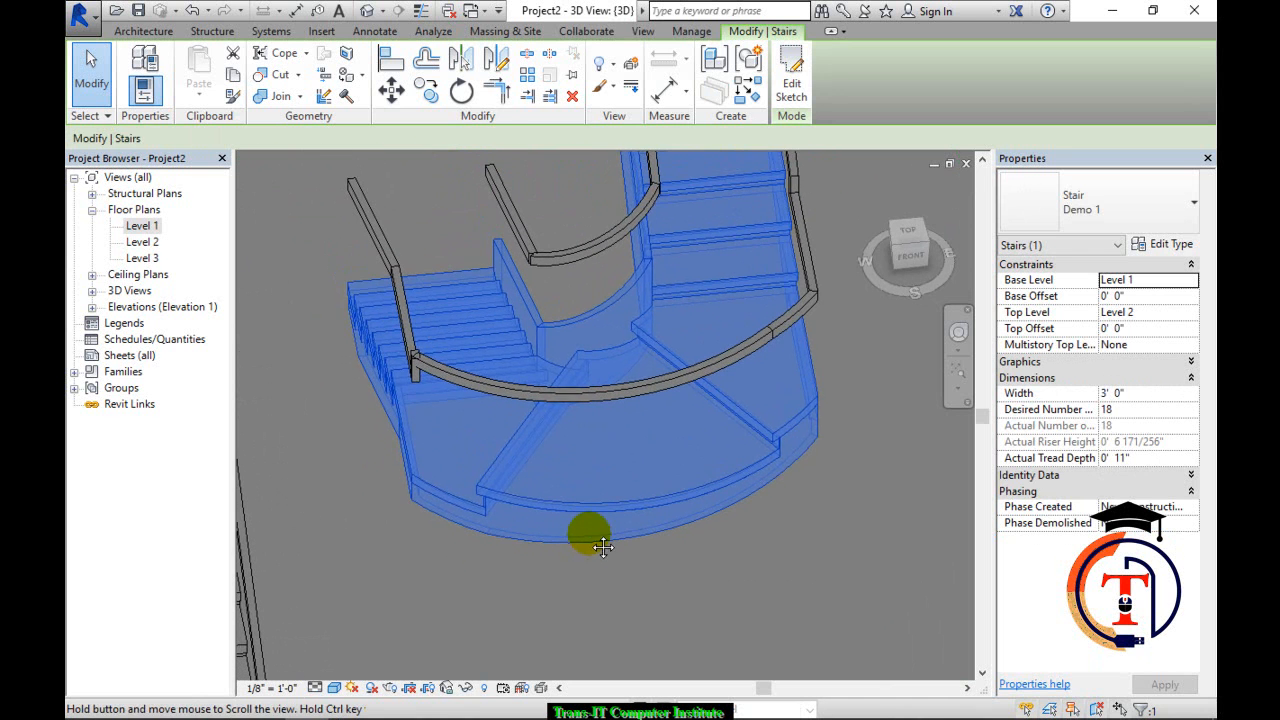
Review the U-shaped stair's sketch in the Level 1 floor plan, finish it, and return to the default 3D view.
{"action": "left_click", "coordinate": [790, 88]}
{"action": "double_click", "coordinate": [142, 226]}
{"action": "middle_click_drag", "start_coordinate": [603, 385], "coordinate": [598, 410]}
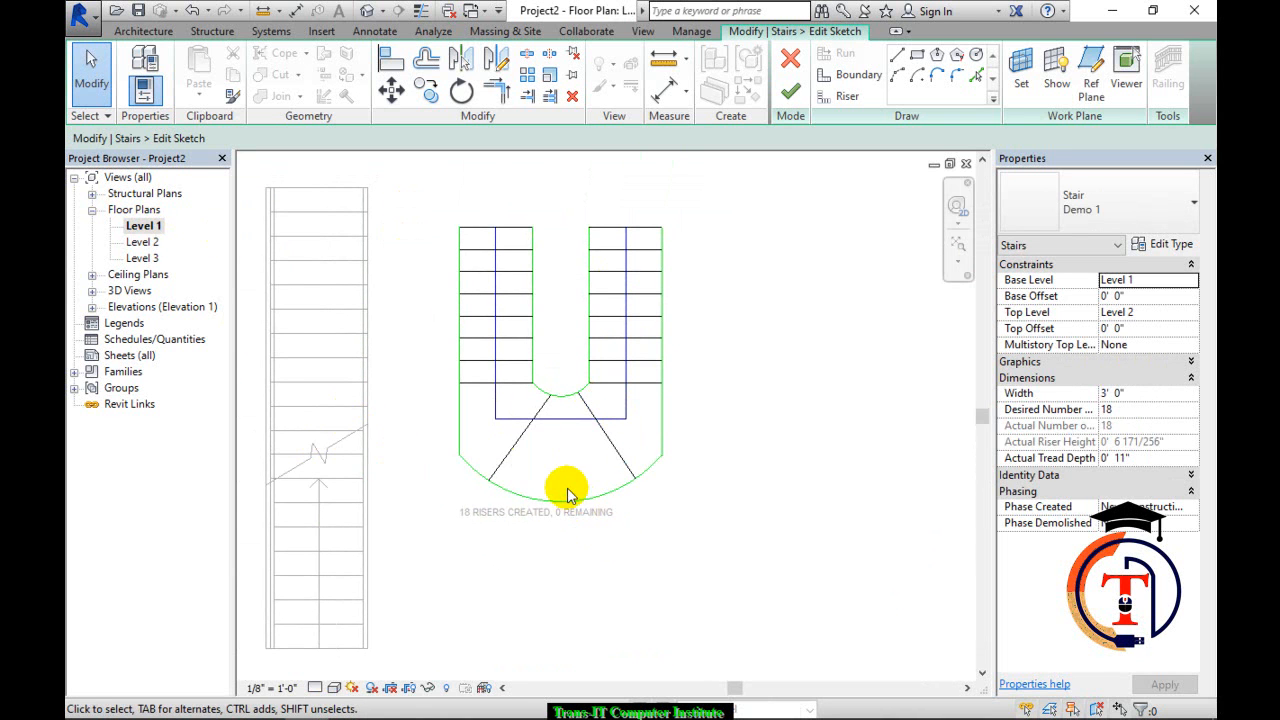
{"action": "scroll", "coordinate": [610, 537], "scroll_direction": "up", "scroll_amount": 4}
{"action": "scroll", "coordinate": [612, 535], "scroll_direction": "down", "scroll_amount": 3}
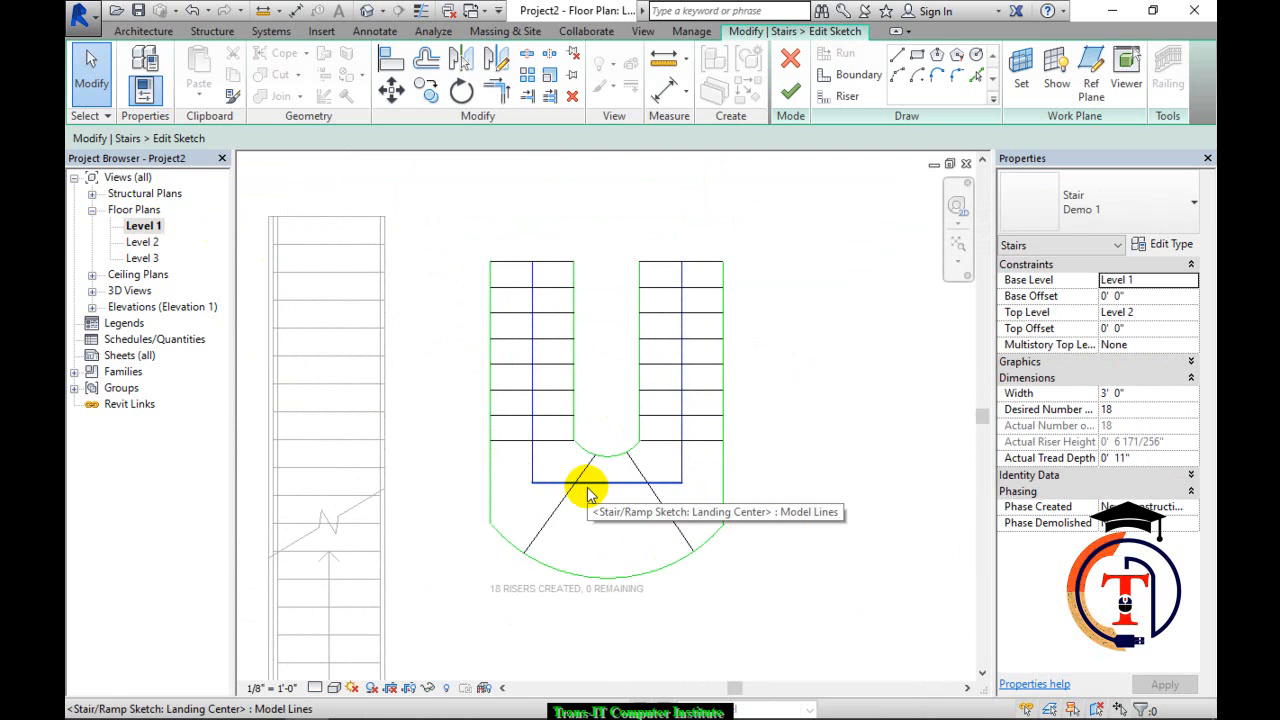
{"action": "left_click", "coordinate": [790, 91]}
{"action": "scroll", "coordinate": [782, 341], "scroll_direction": "down", "scroll_amount": 3}
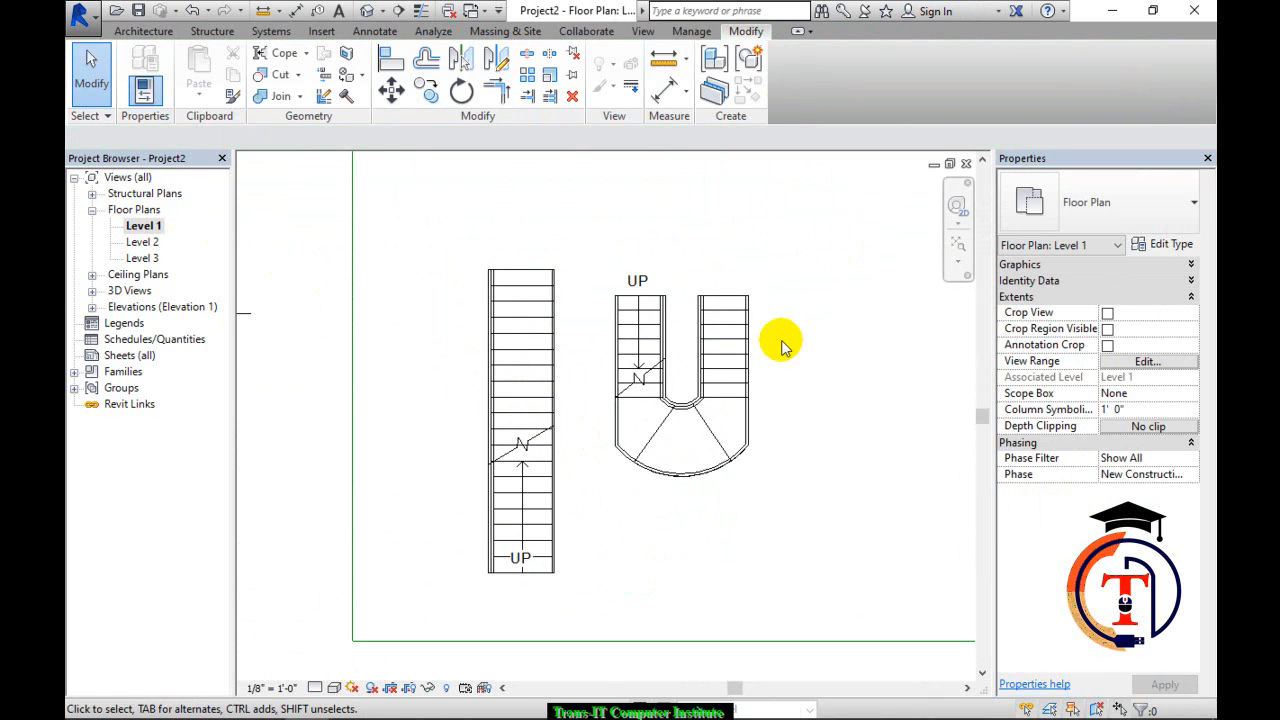
{"action": "left_click", "coordinate": [367, 12]}
{"action": "middle_click_drag", "start_coordinate": [515, 447], "coordinate": [531, 383], "text": "shift"}
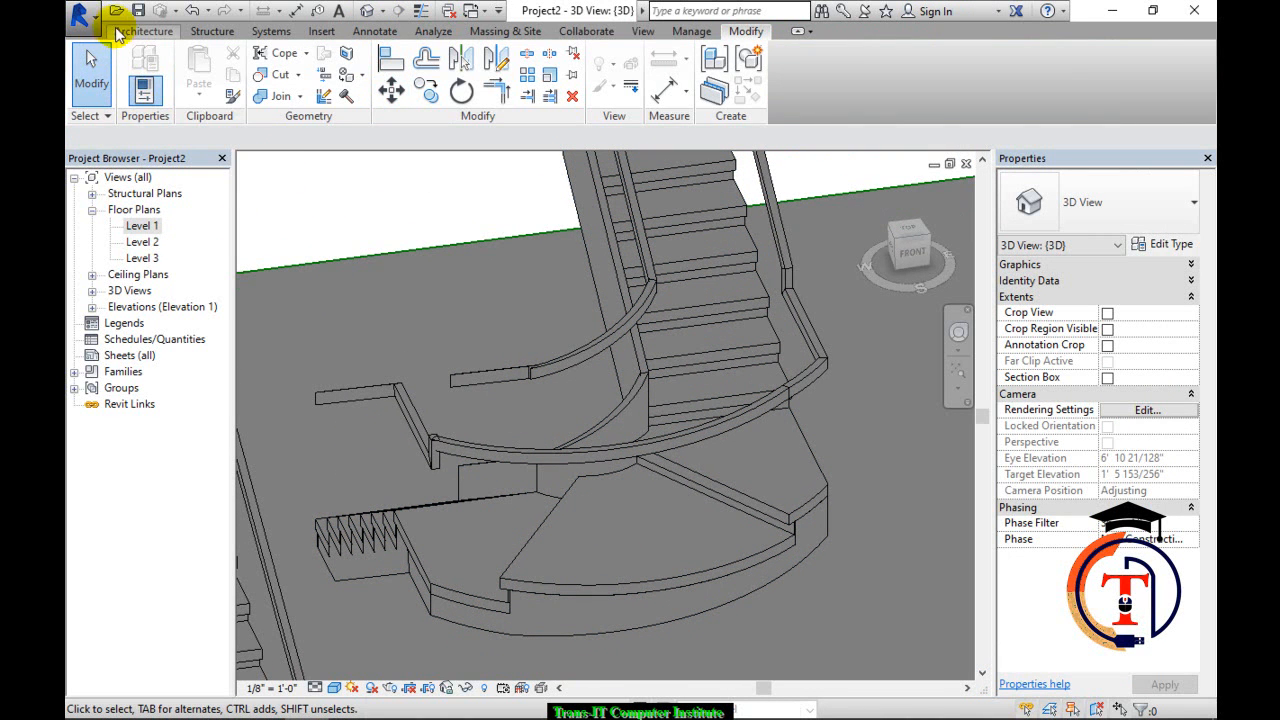
{"action": "left_click", "coordinate": [122, 32]}
{"action": "left_click", "coordinate": [524, 53]}
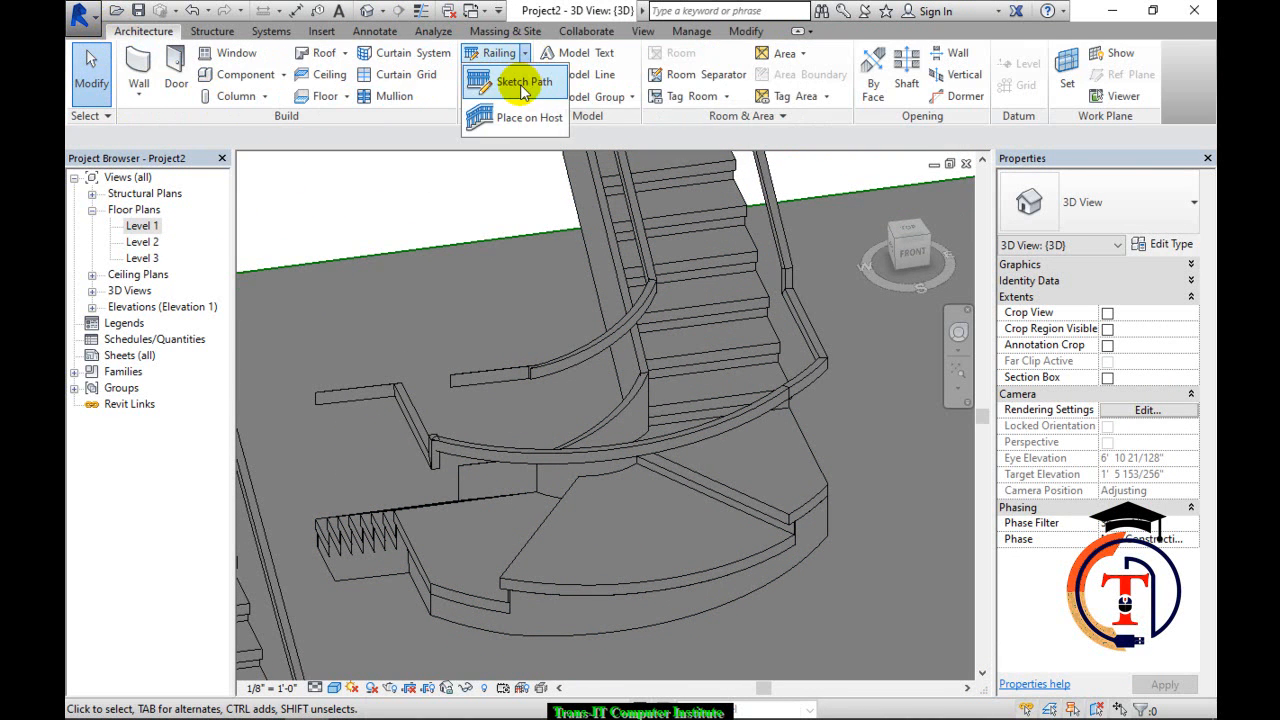
{"action": "left_click", "coordinate": [522, 84]}
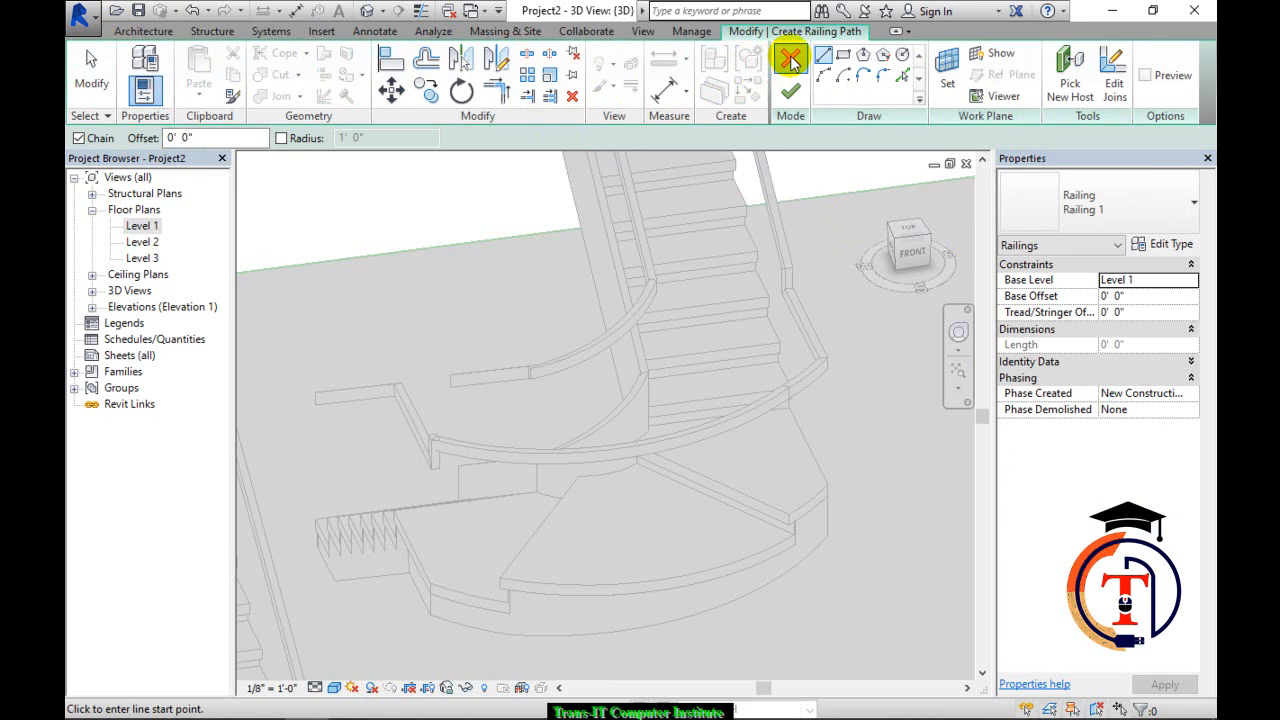
{"action": "left_click", "coordinate": [790, 62]}
{"action": "left_click", "coordinate": [498, 53]}
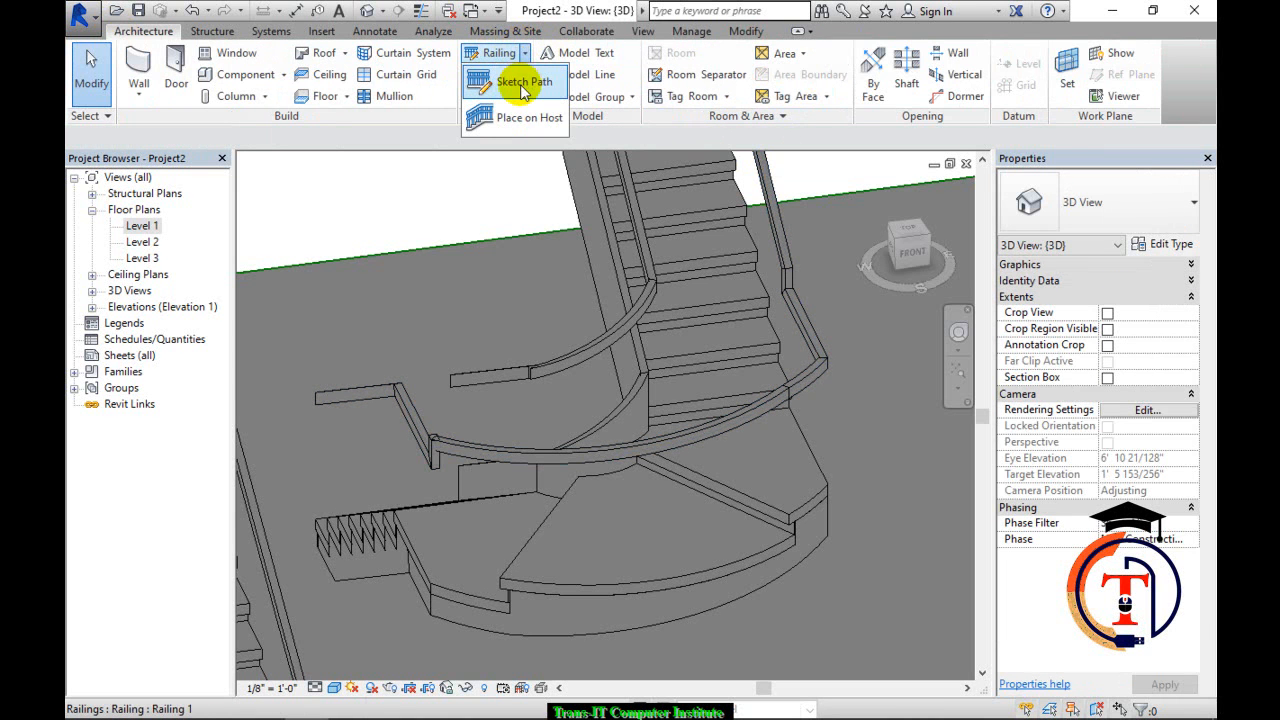
{"action": "left_click", "coordinate": [522, 84]}
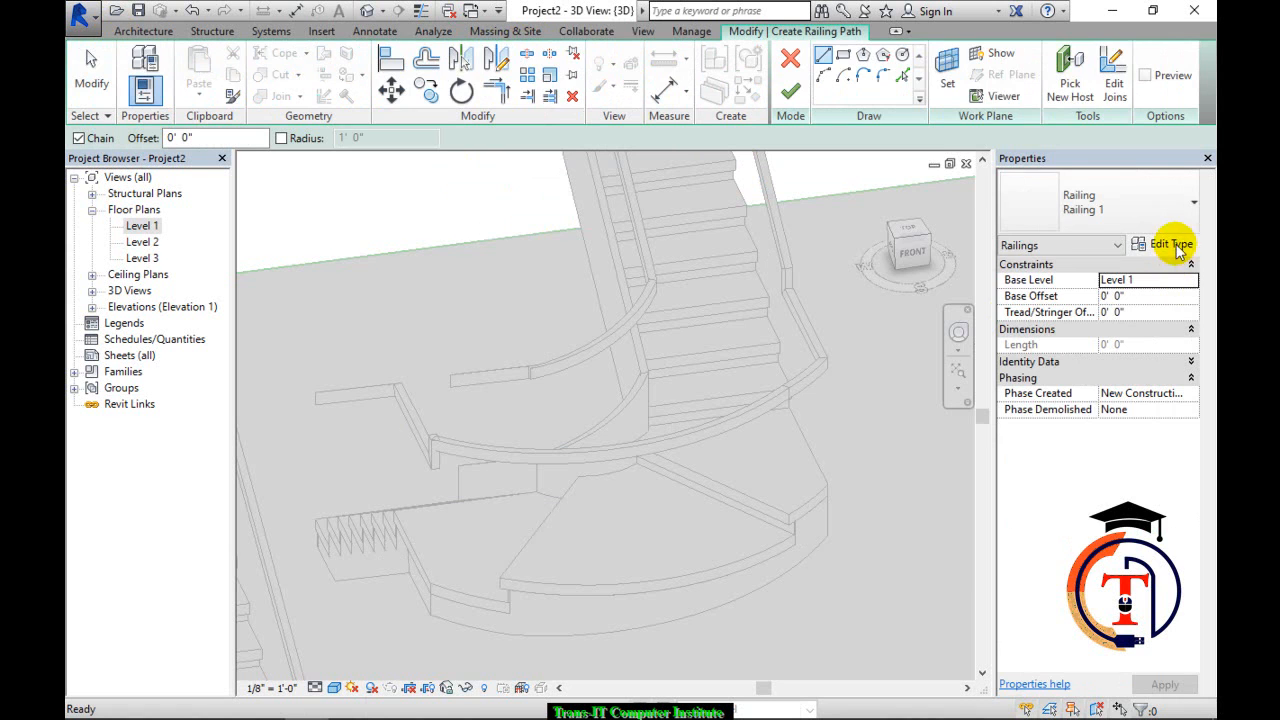
{"action": "left_click", "coordinate": [1170, 245]}
{"action": "left_click", "coordinate": [1122, 104]}
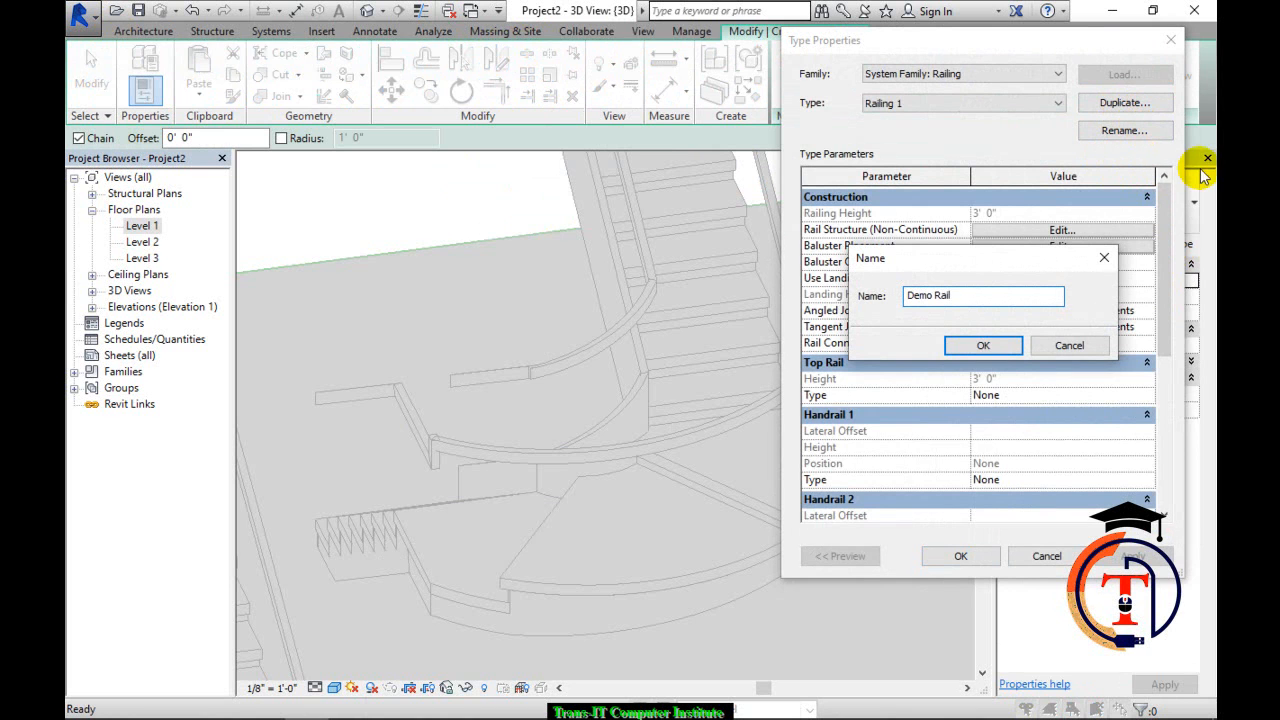
{"action": "left_click", "coordinate": [985, 346]}
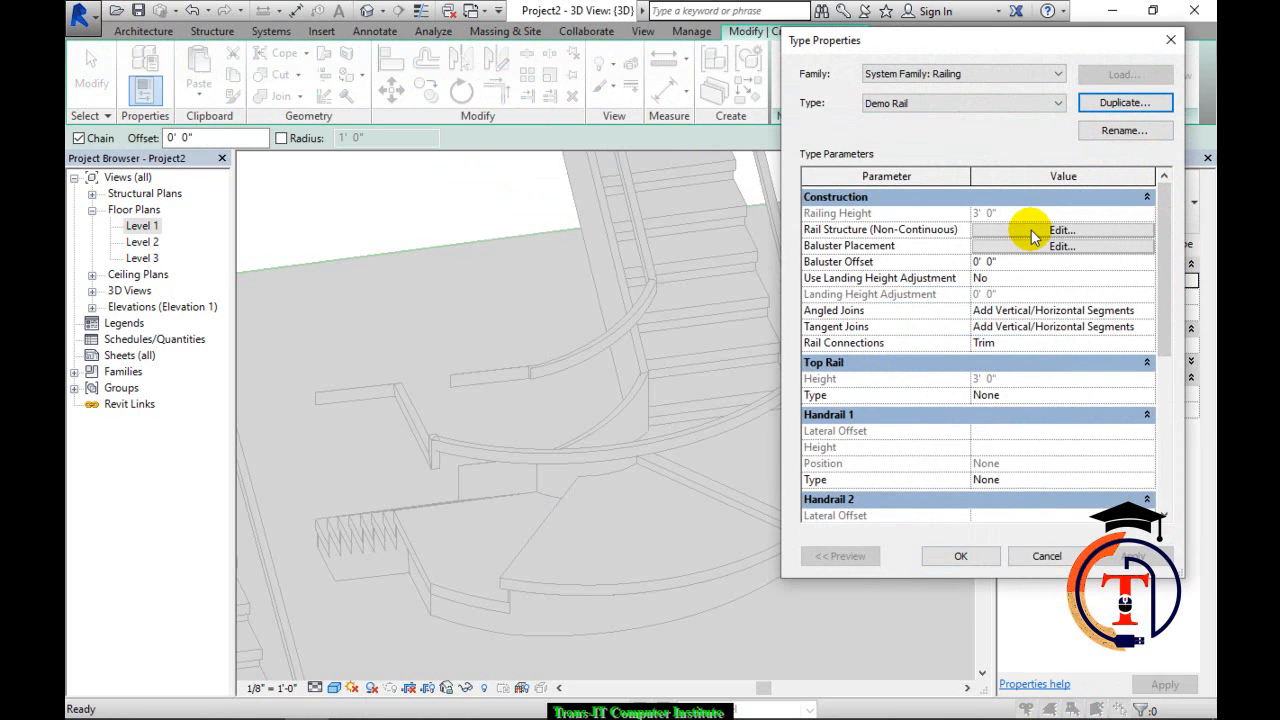
{"action": "left_click", "coordinate": [1040, 247]}
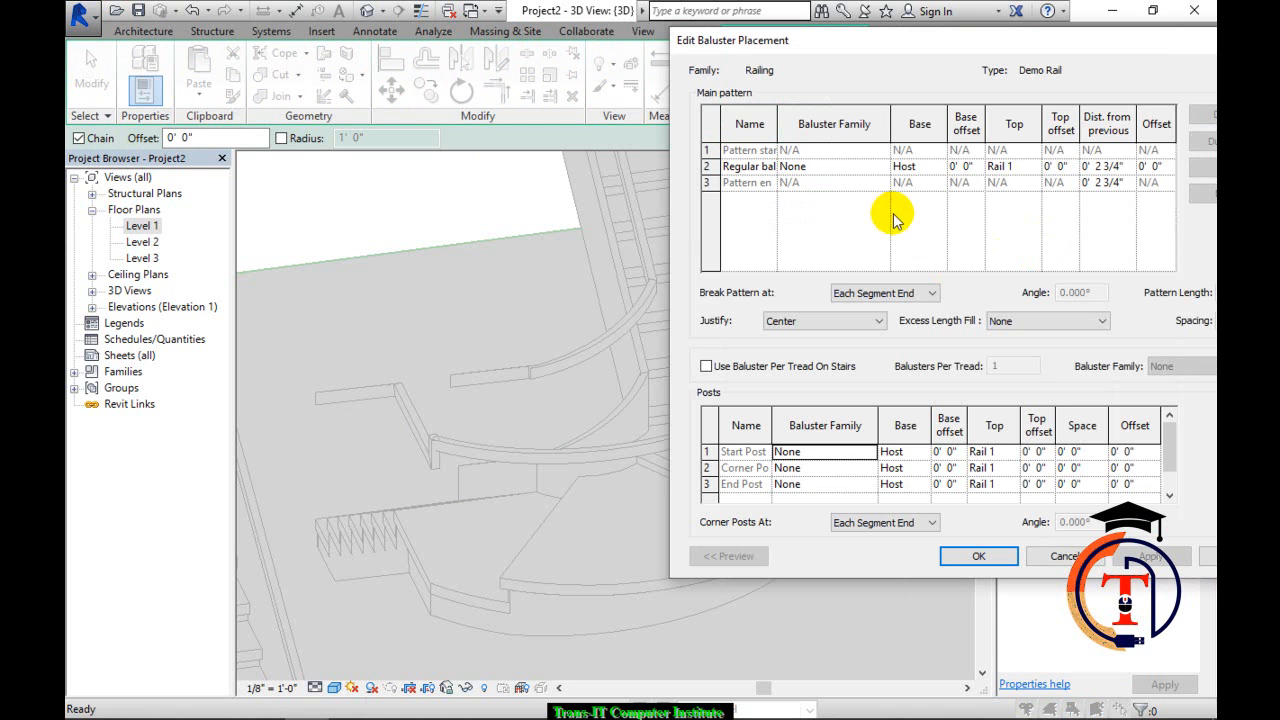
{"action": "left_click", "coordinate": [881, 170]}
{"action": "left_click", "coordinate": [980, 557]}
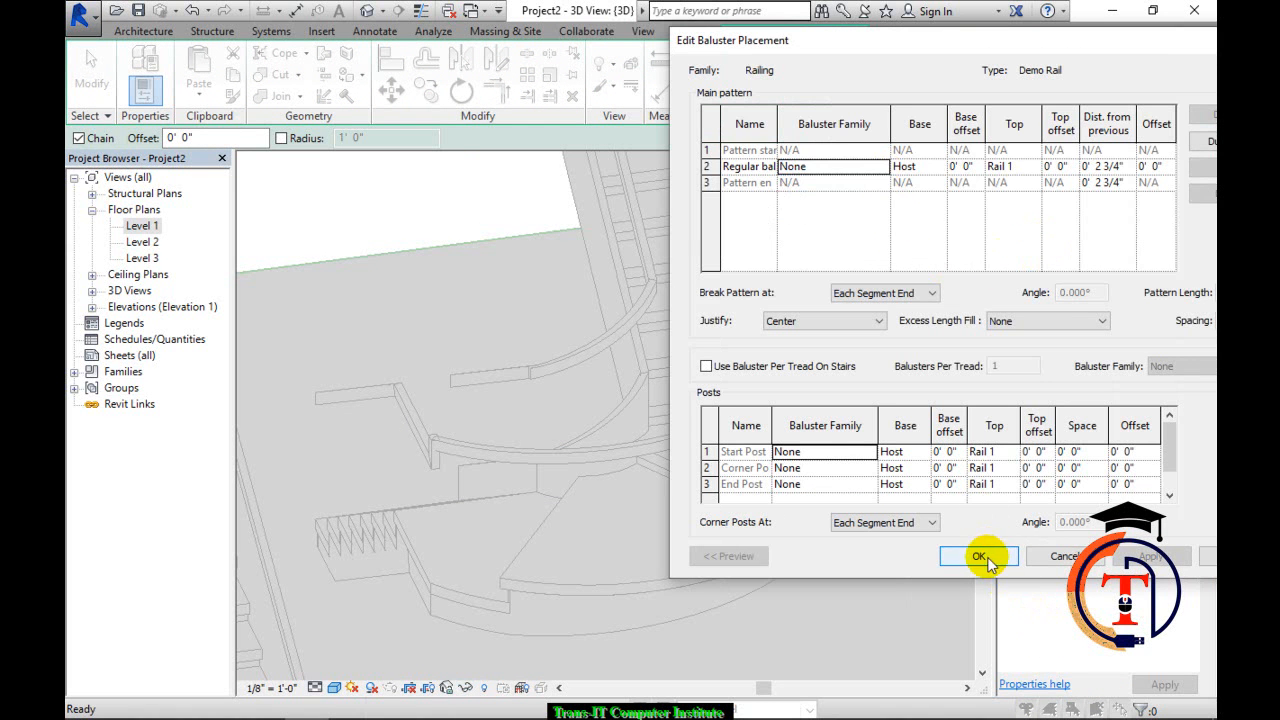
{"action": "left_click", "coordinate": [985, 559]}
{"action": "left_click", "coordinate": [961, 556]}
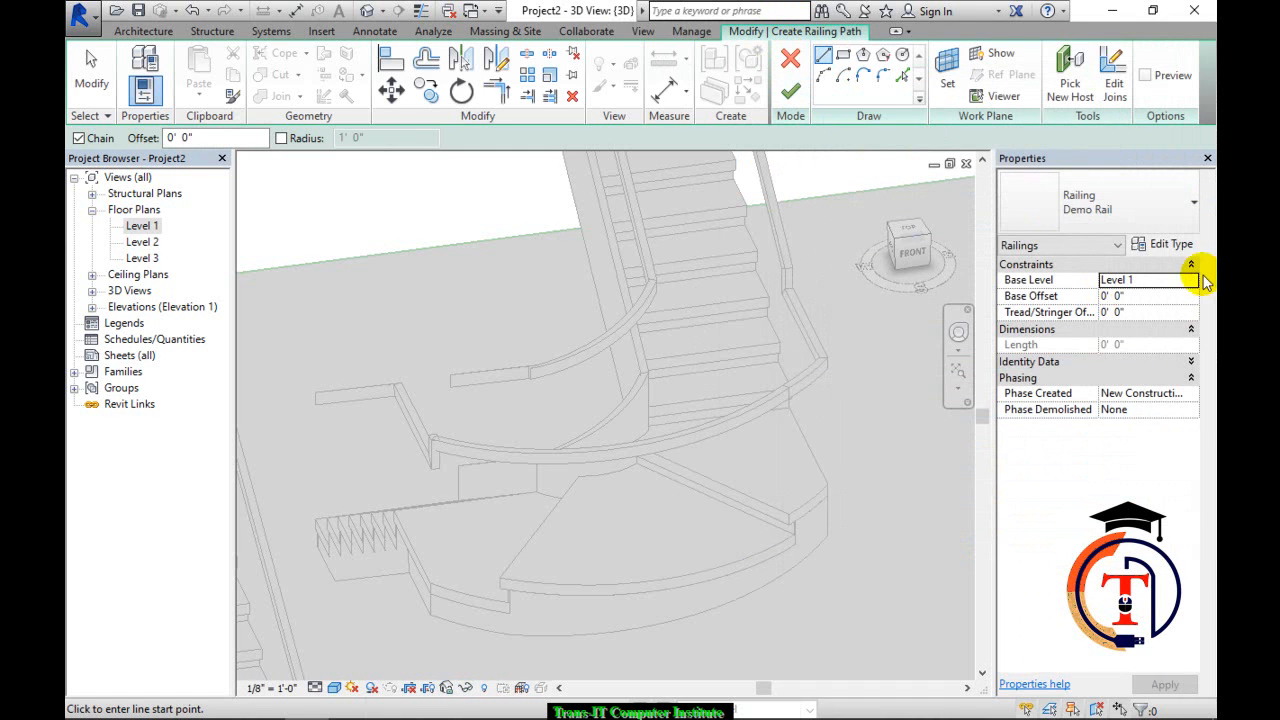
{"action": "key", "text": "Escape"}
{"action": "left_click", "coordinate": [791, 70]}
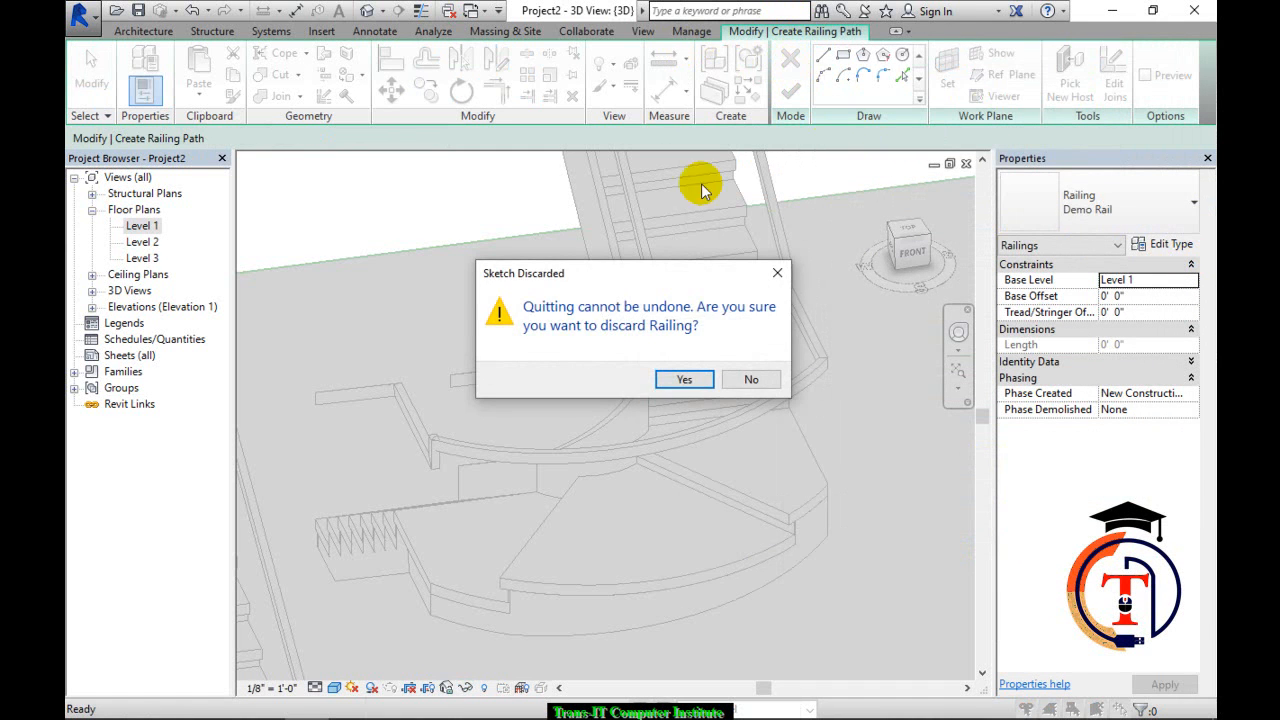
{"action": "left_click", "coordinate": [683, 379]}
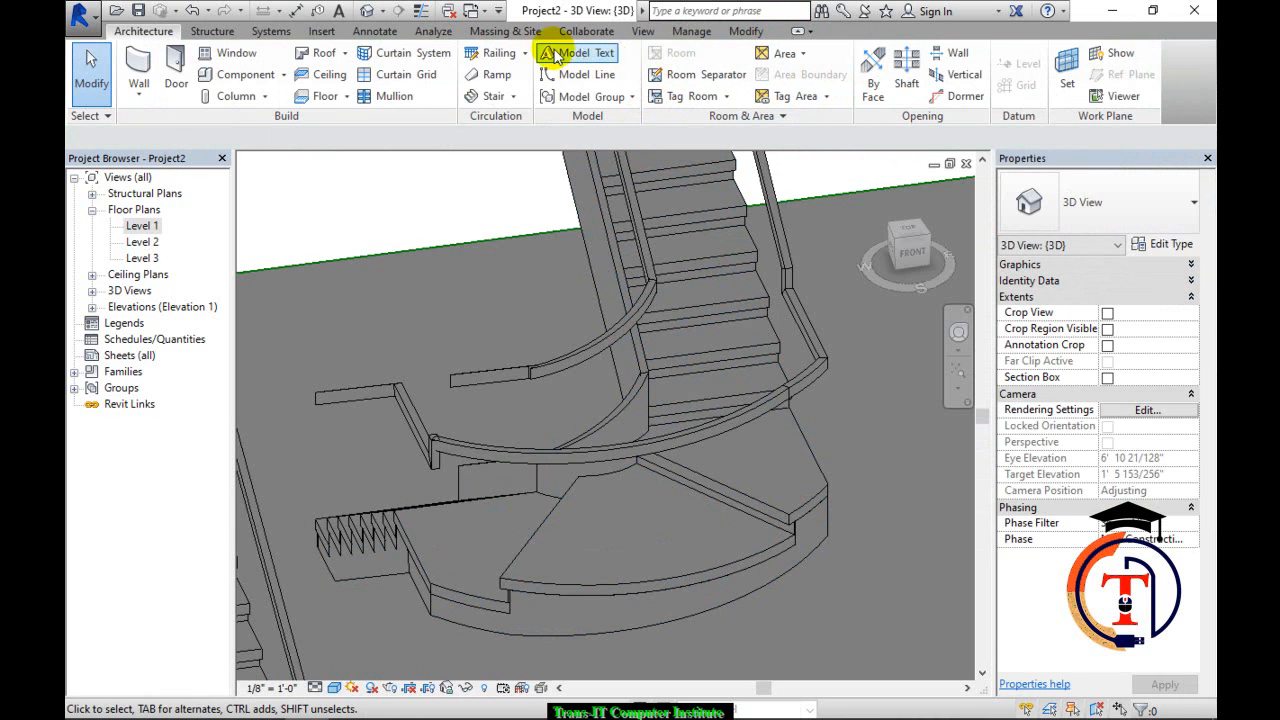
Load the M_Baluster - Square family from the Balusters folder of the India library's Railings folder.
{"action": "left_click", "coordinate": [326, 31]}
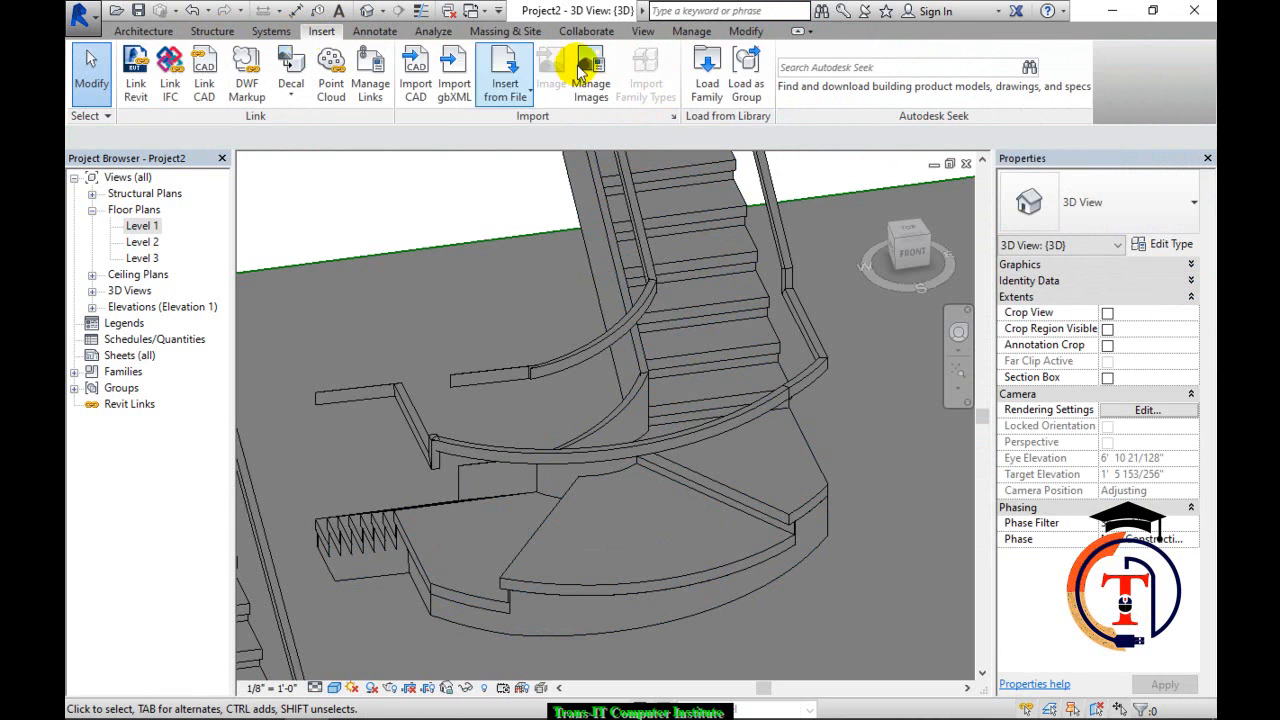
{"action": "left_click", "coordinate": [705, 68]}
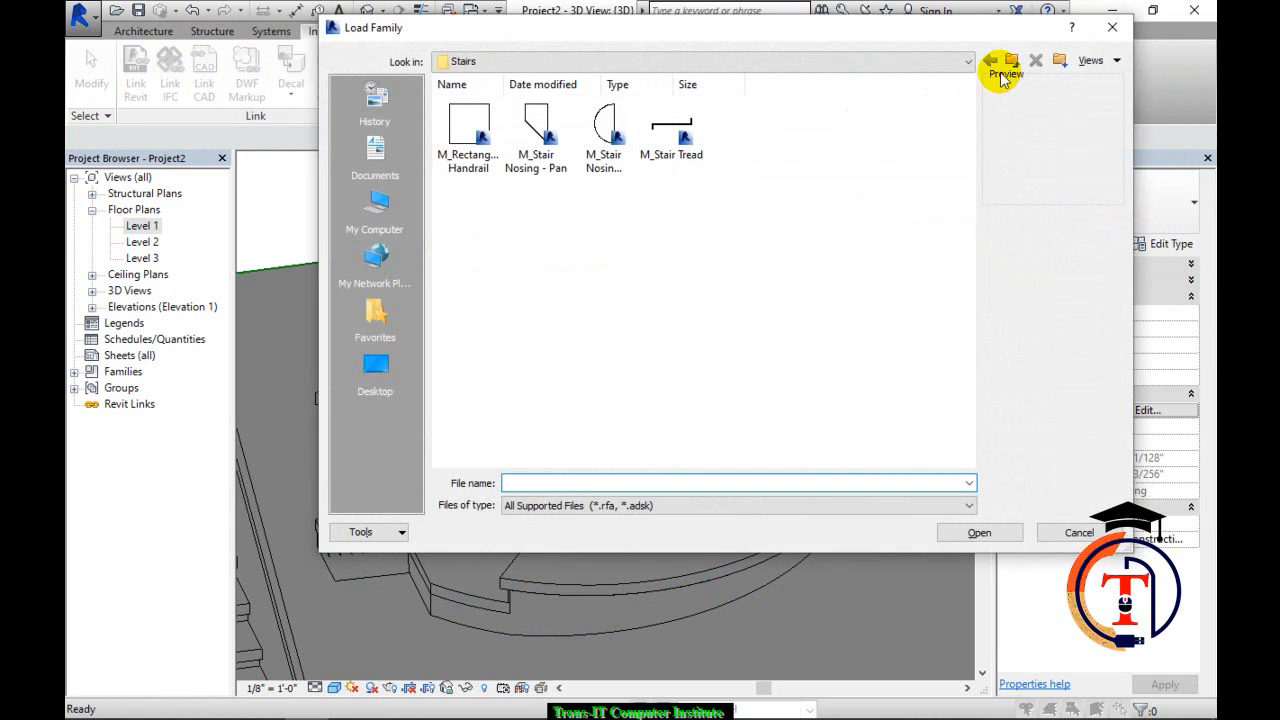
{"action": "left_click", "coordinate": [1013, 62]}
{"action": "left_click", "coordinate": [1013, 62]}
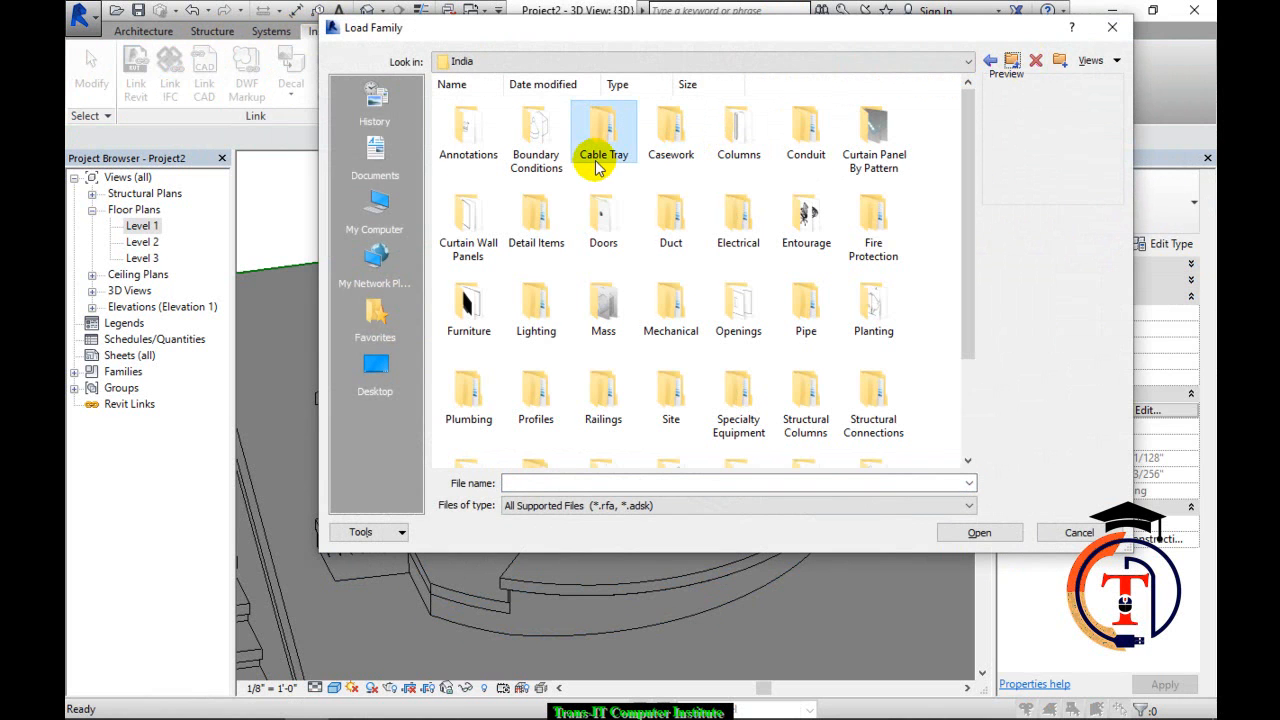
{"action": "key", "text": "r"}
{"action": "key", "text": "Return"}
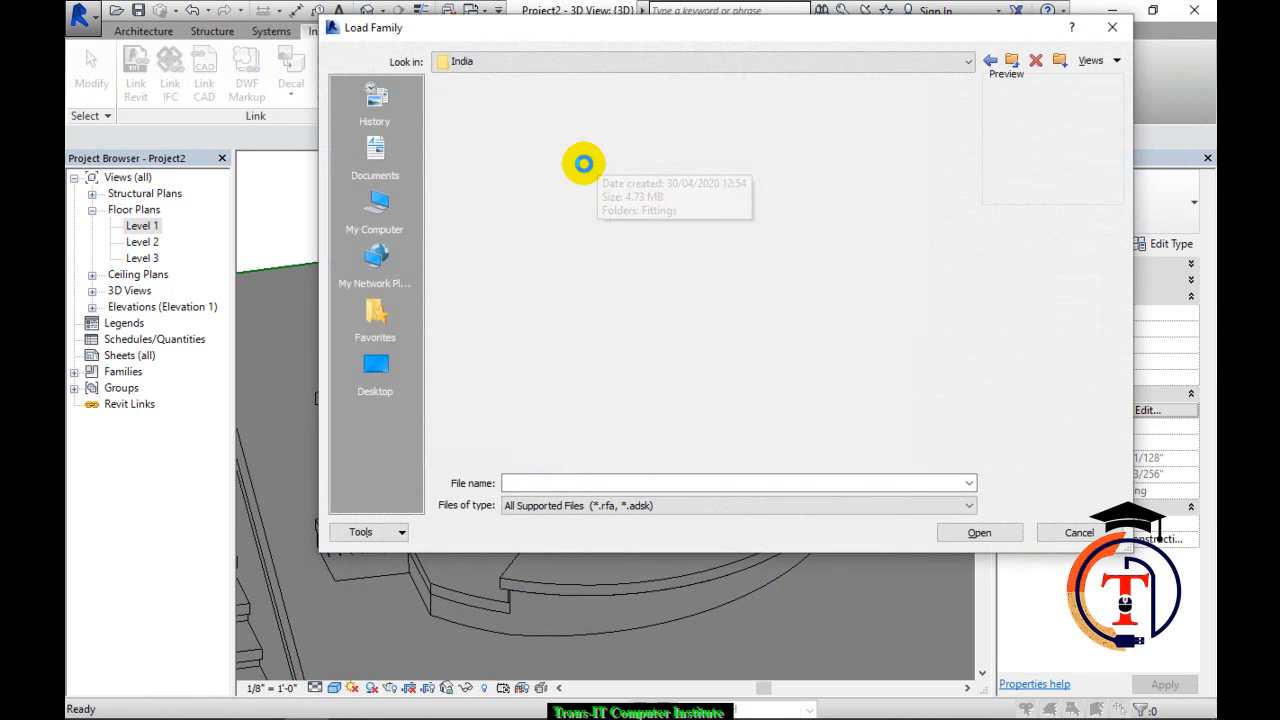
{"action": "double_click", "coordinate": [486, 130]}
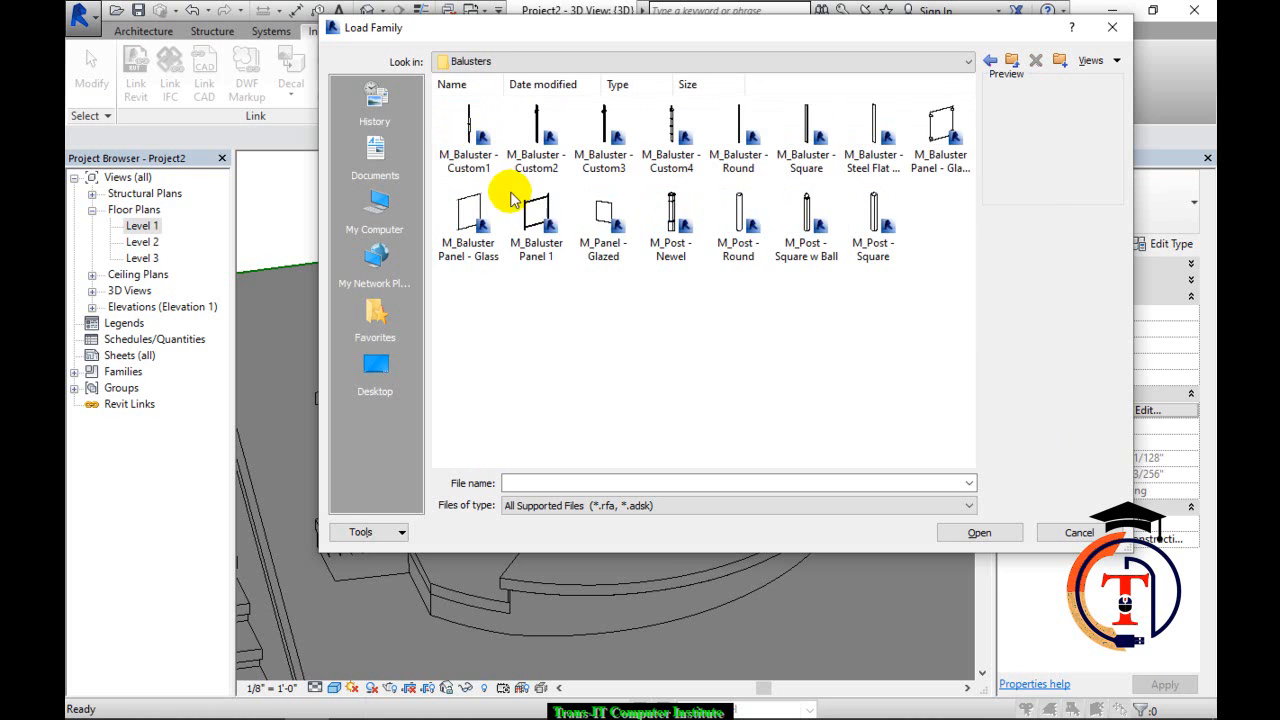
{"action": "left_click", "coordinate": [738, 148]}
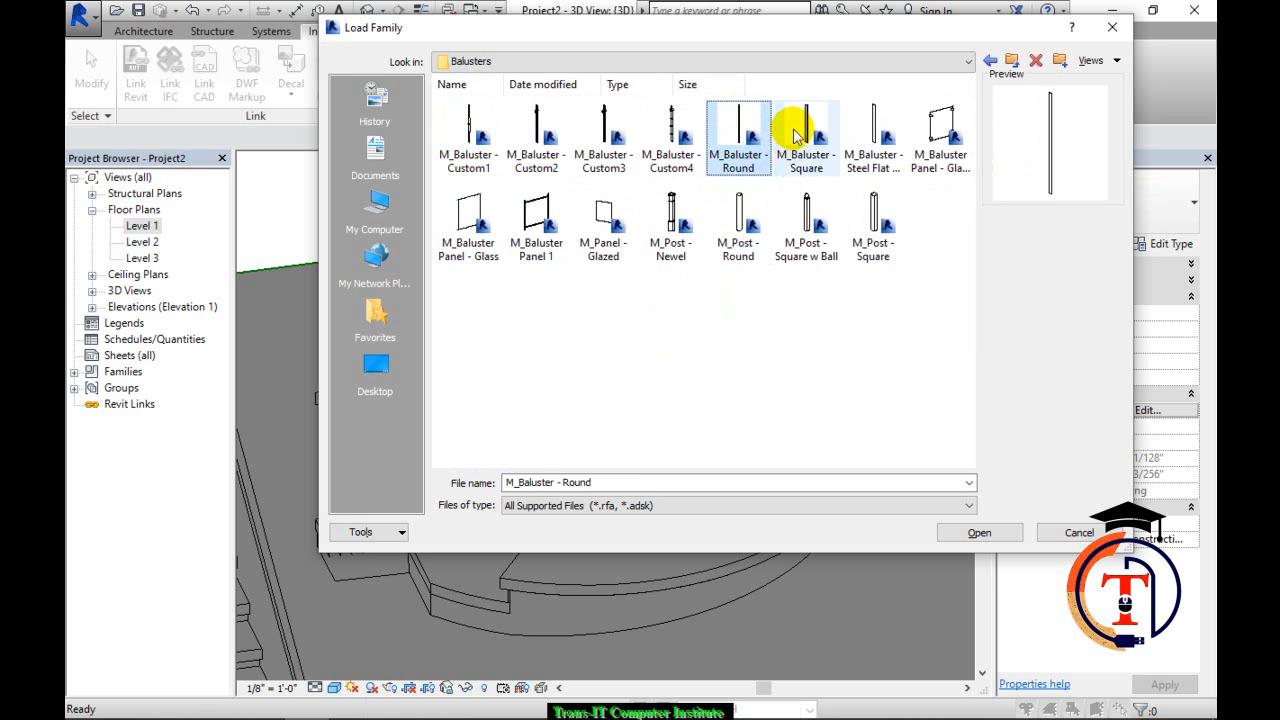
{"action": "left_click", "coordinate": [800, 128]}
{"action": "left_click", "coordinate": [979, 532]}
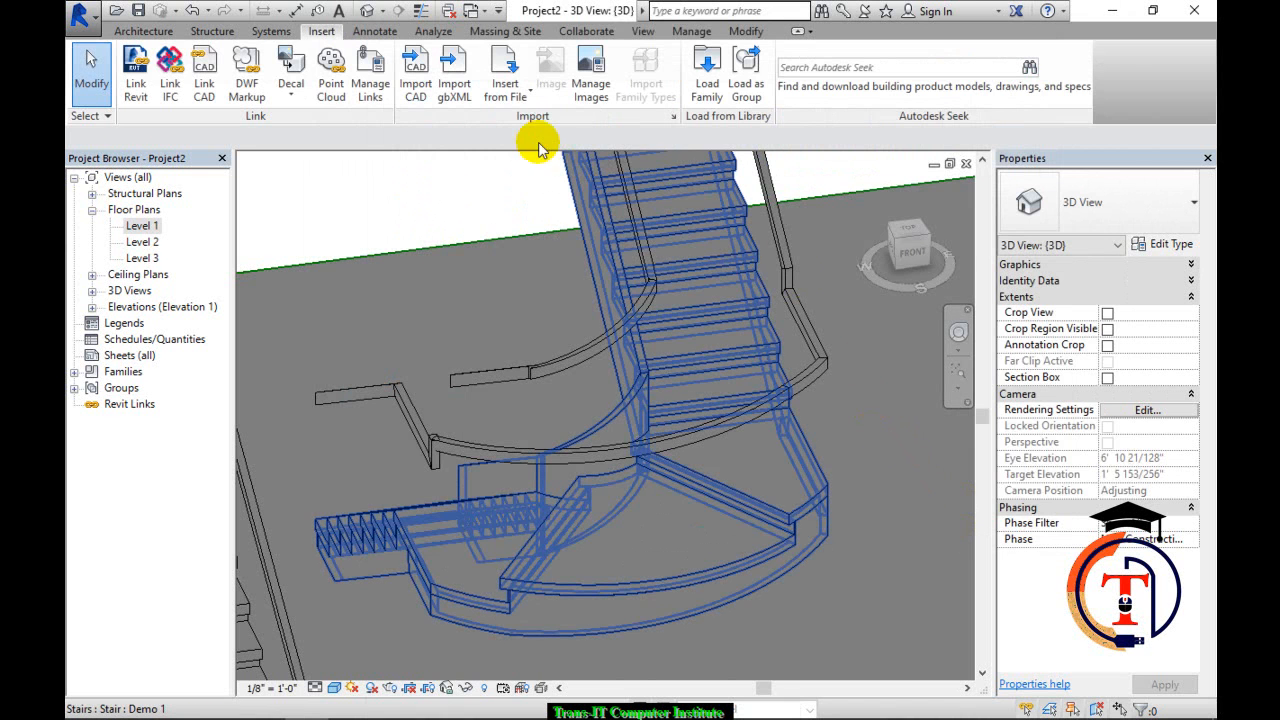
Begin a sketched railing path and duplicate the Railing 1 type as Railing 2.
{"action": "left_click", "coordinate": [143, 31]}
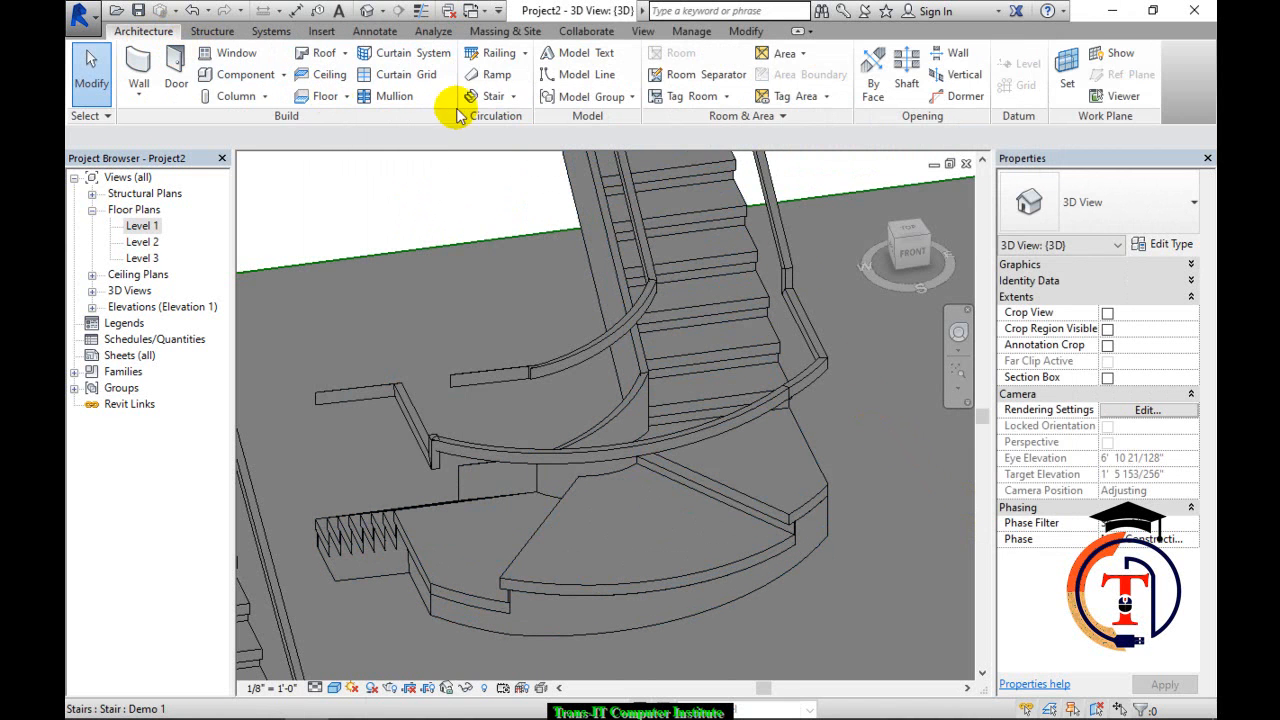
{"action": "left_click", "coordinate": [525, 55]}
{"action": "left_click", "coordinate": [508, 77]}
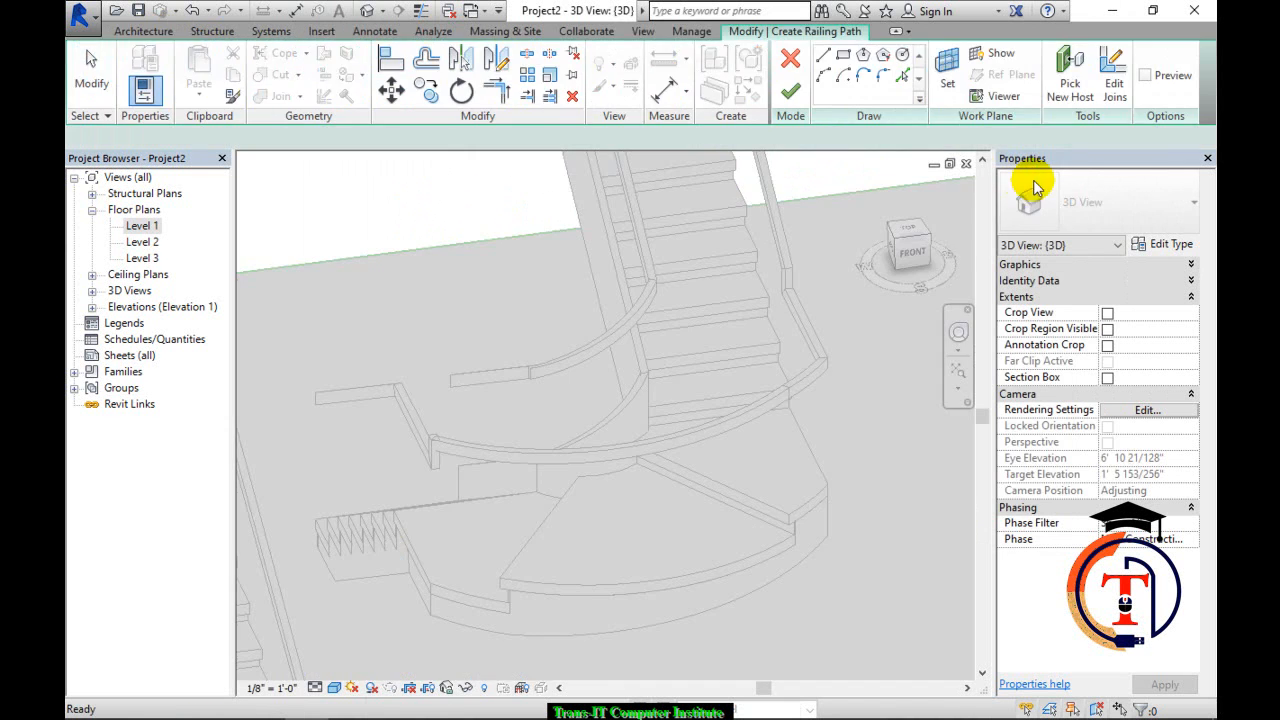
{"action": "left_click", "coordinate": [1108, 262]}
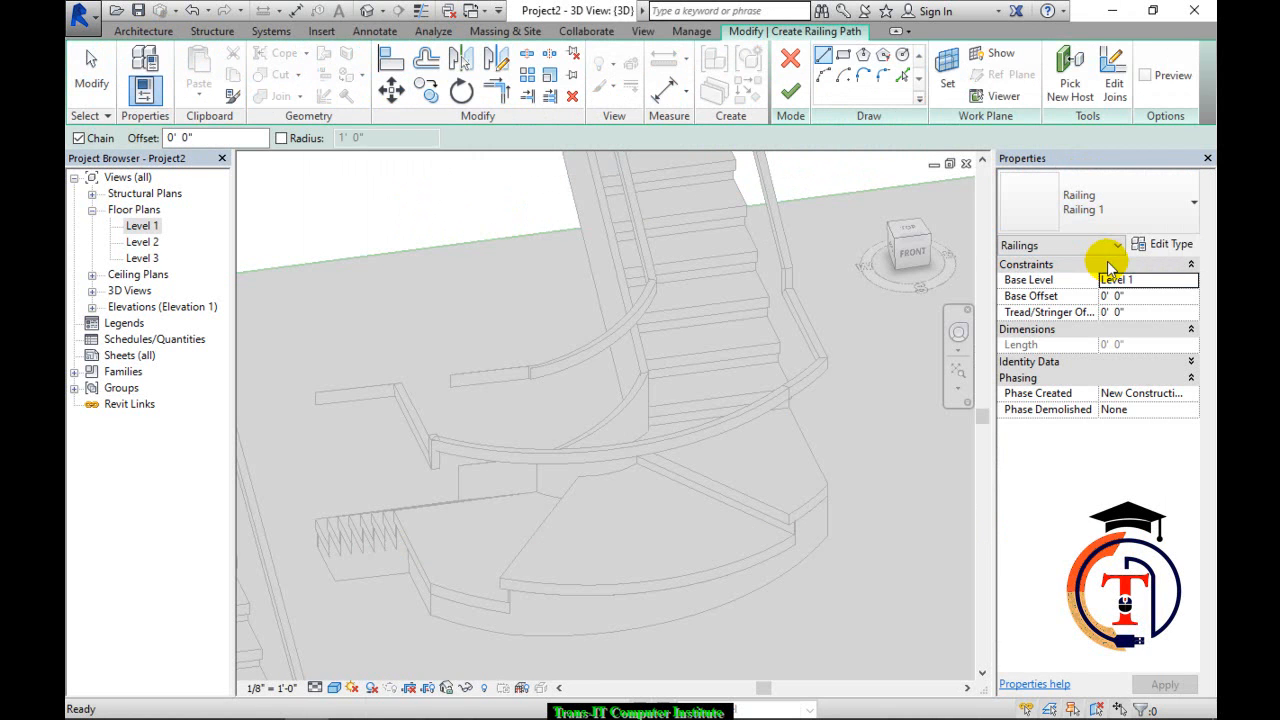
{"action": "left_click", "coordinate": [1188, 250]}
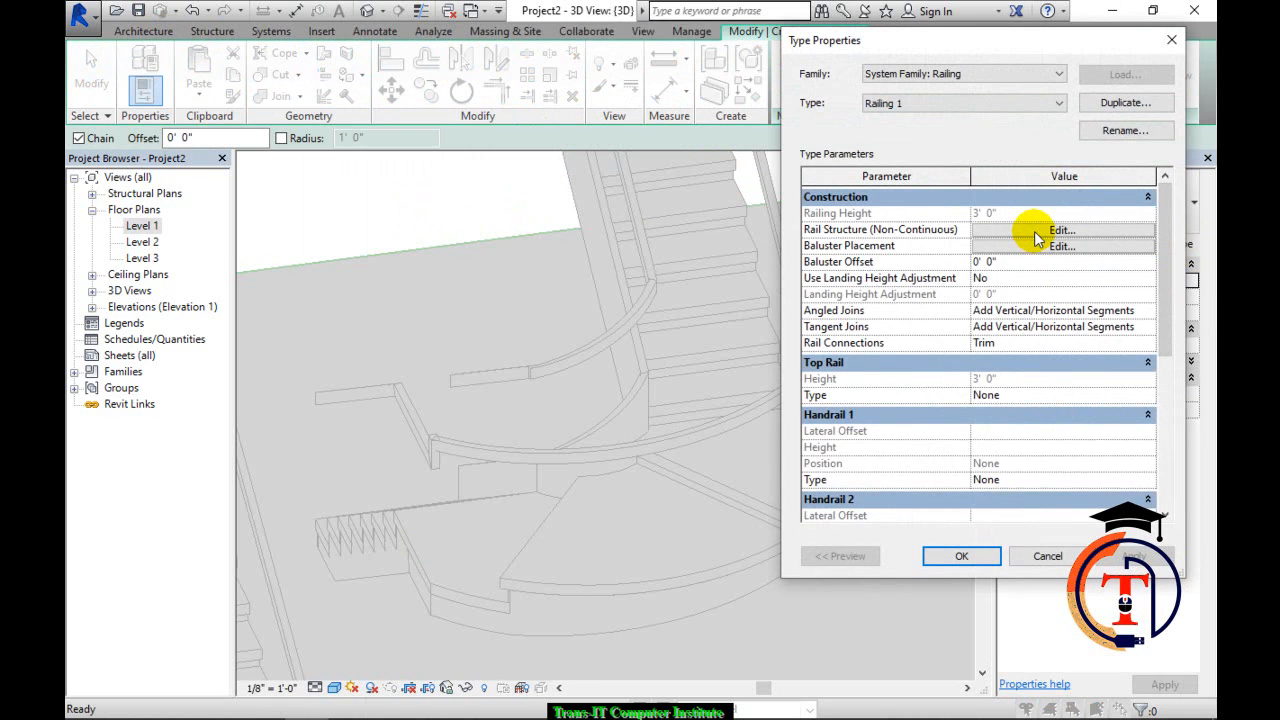
{"action": "left_click", "coordinate": [1122, 102]}
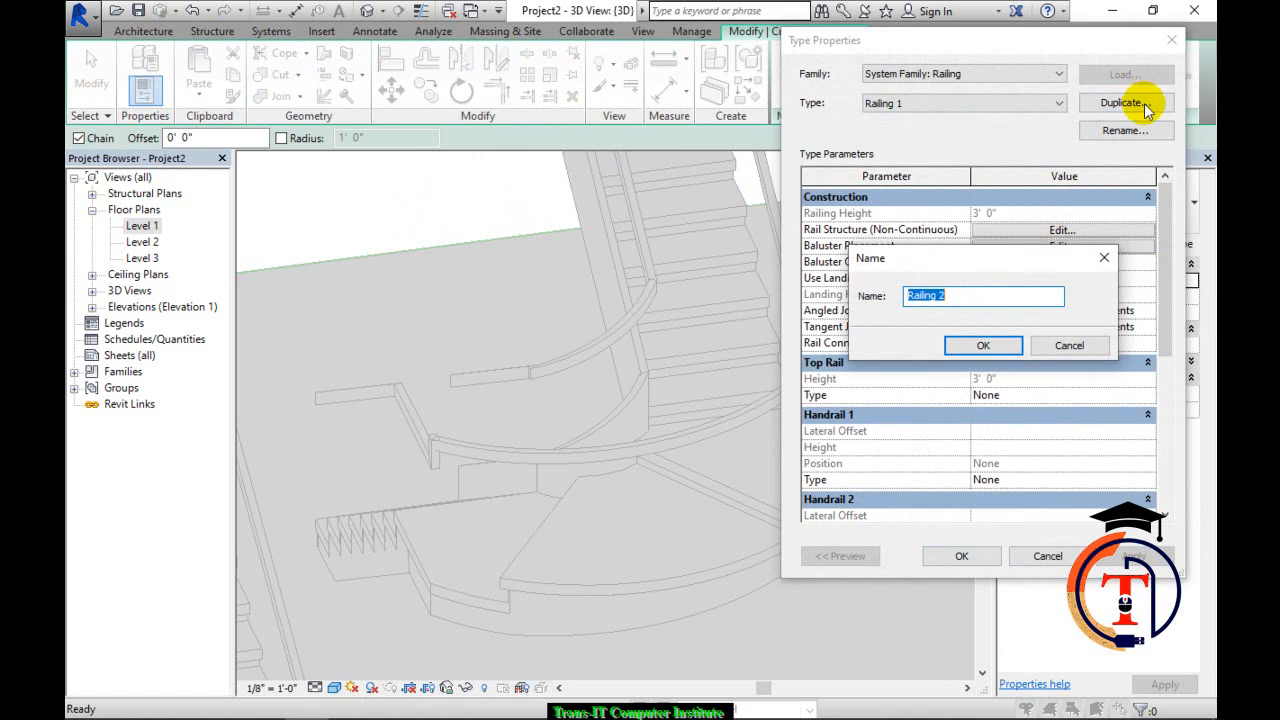
{"action": "left_click", "coordinate": [1013, 348]}
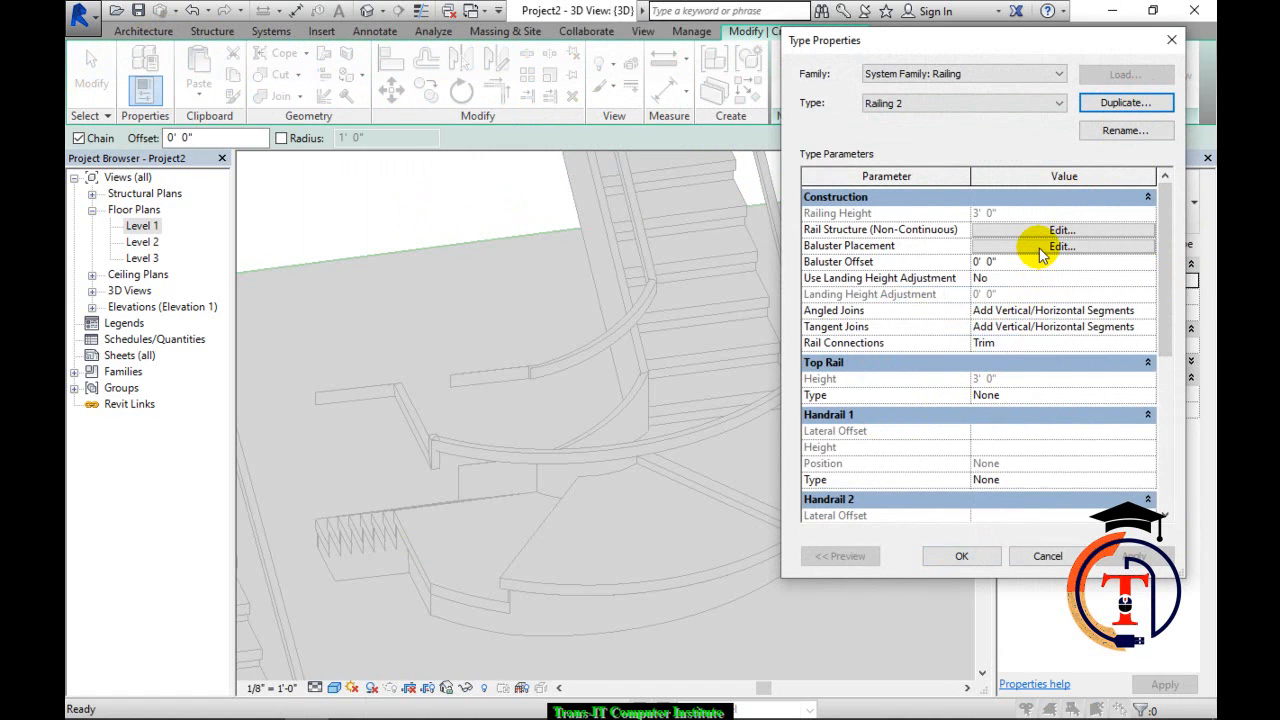
Set the regular baluster in Railing 2's main pattern to M_Baluster - Square : 20mm and accept the type changes.
{"action": "left_click", "coordinate": [1060, 246]}
{"action": "left_click", "coordinate": [883, 167]}
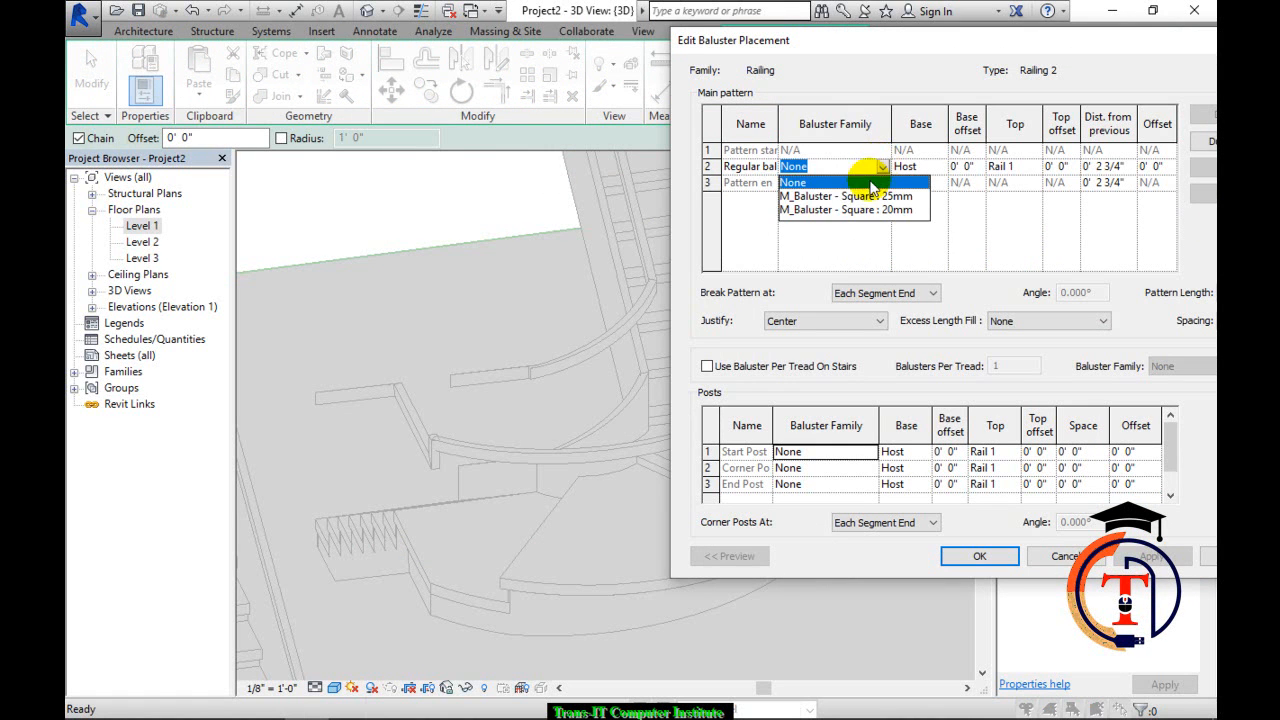
{"action": "left_click", "coordinate": [862, 210]}
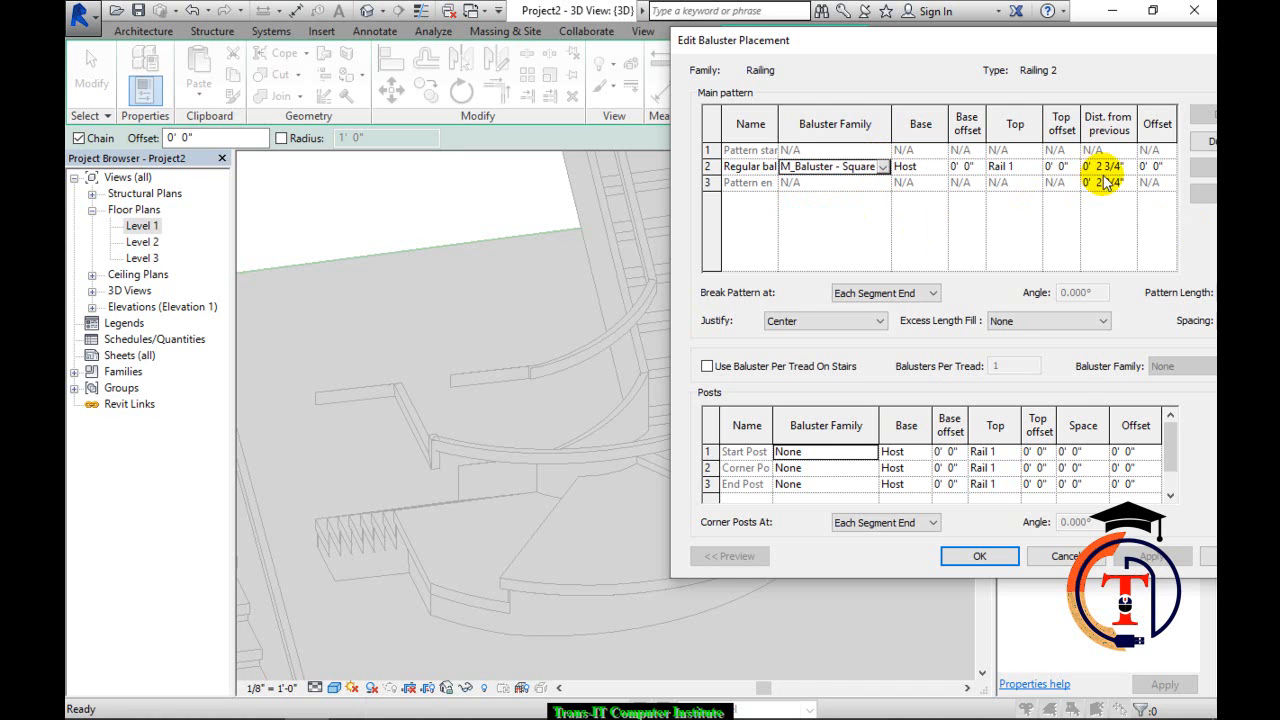
{"action": "left_click", "coordinate": [1004, 558]}
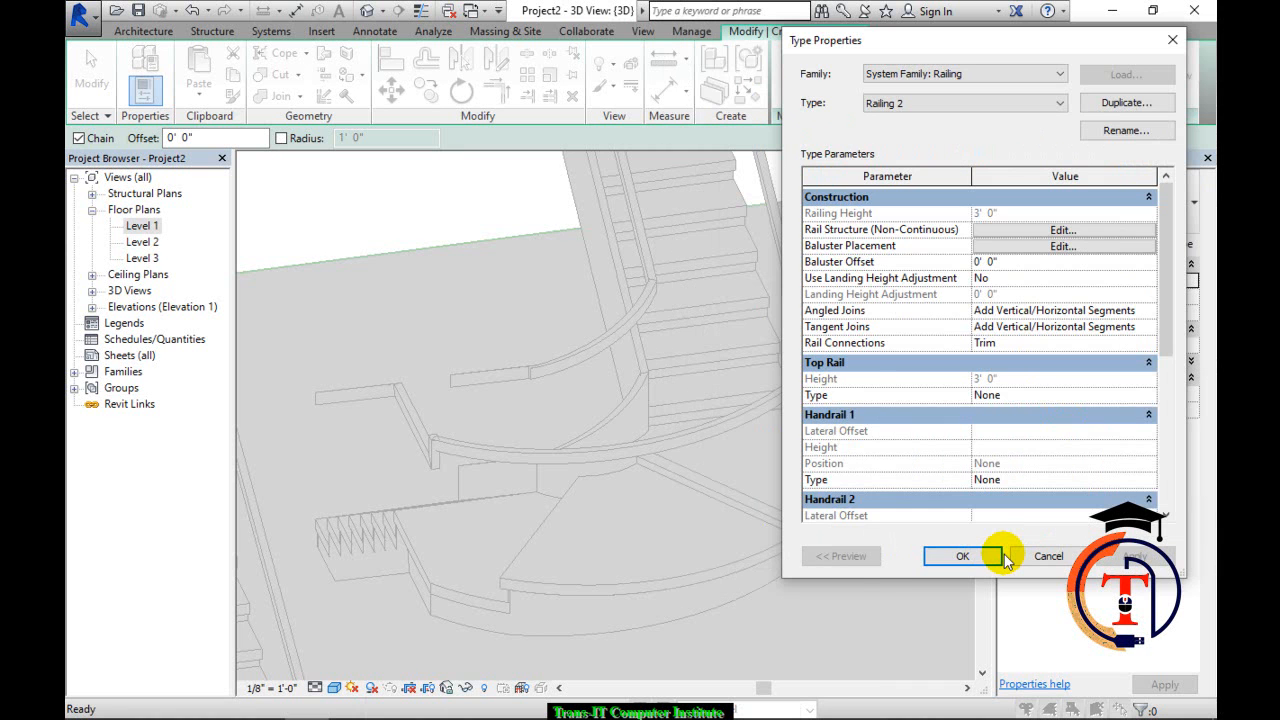
{"action": "left_click", "coordinate": [983, 561]}
Finish a straight Railing 2 path about 1'-10" long on the open floor beside the curved landing, and delete that railing.
{"action": "left_click", "coordinate": [870, 569]}
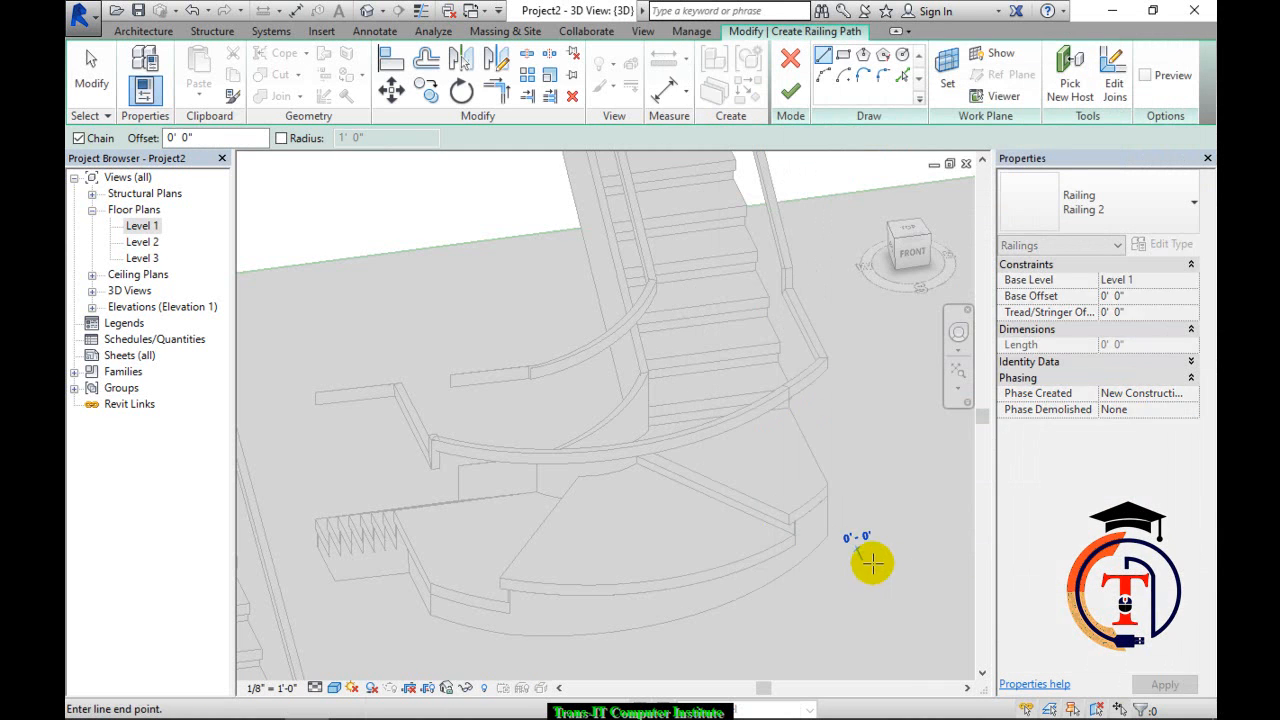
{"action": "left_click", "coordinate": [898, 553]}
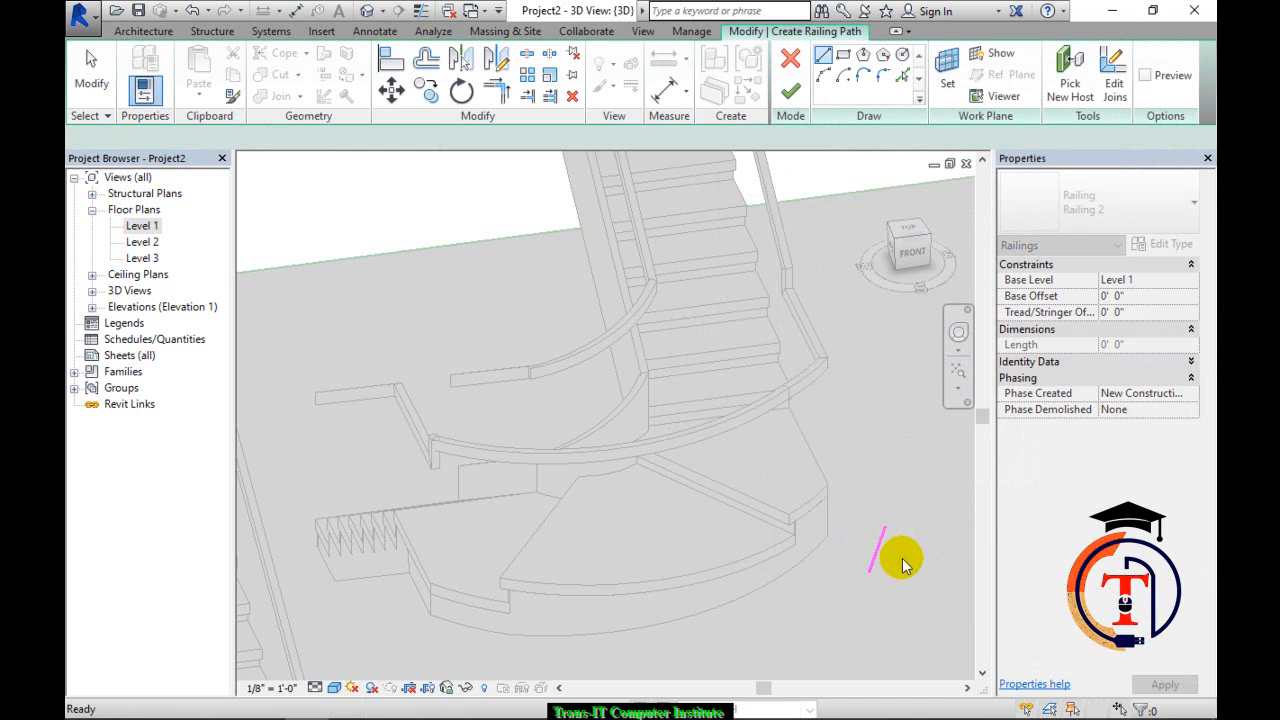
{"action": "left_click", "coordinate": [790, 91]}
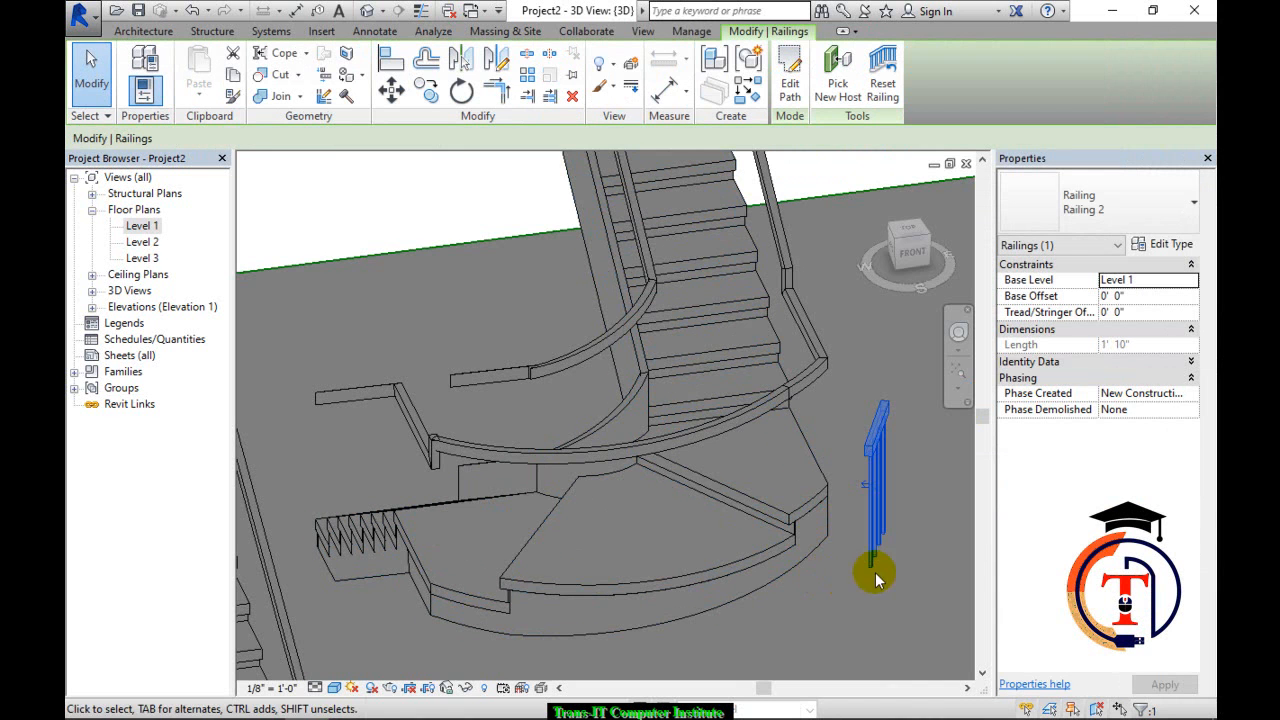
{"action": "key", "text": "Delete"}
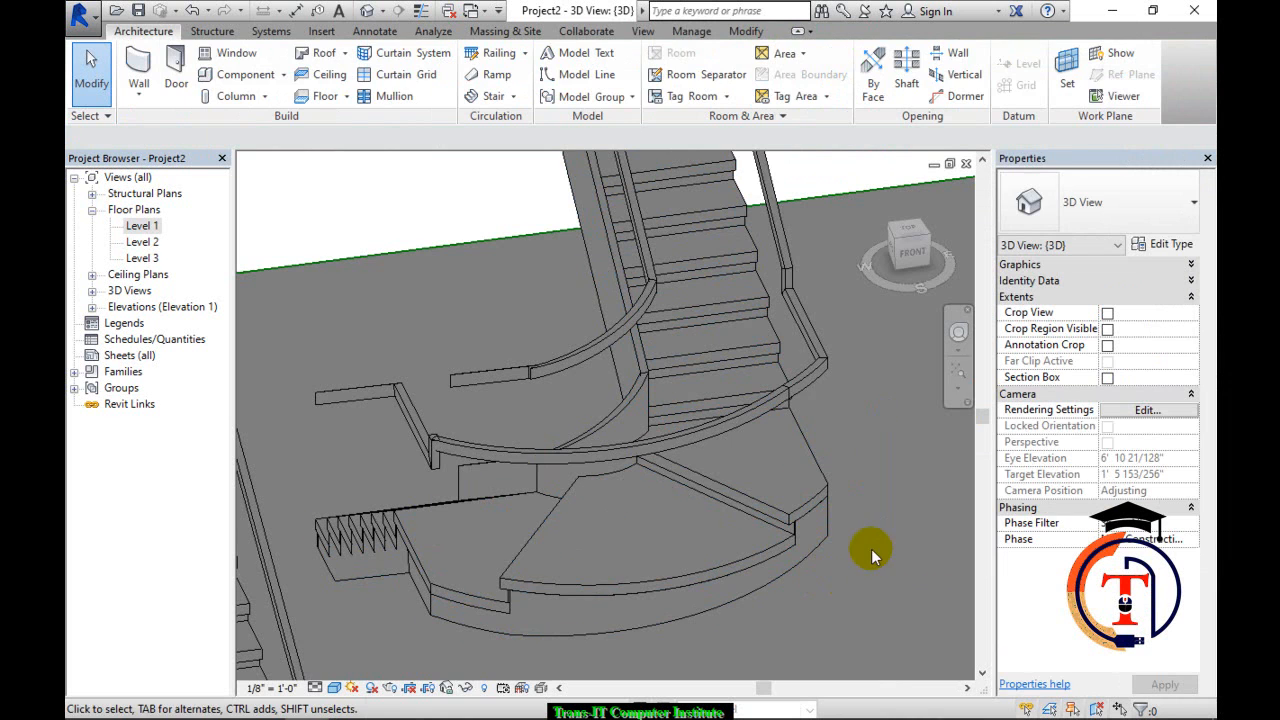
Change the outer railing of the U-shaped stair to the Railing 2 type.
{"action": "left_click", "coordinate": [799, 410]}
{"action": "left_click", "coordinate": [1159, 198]}
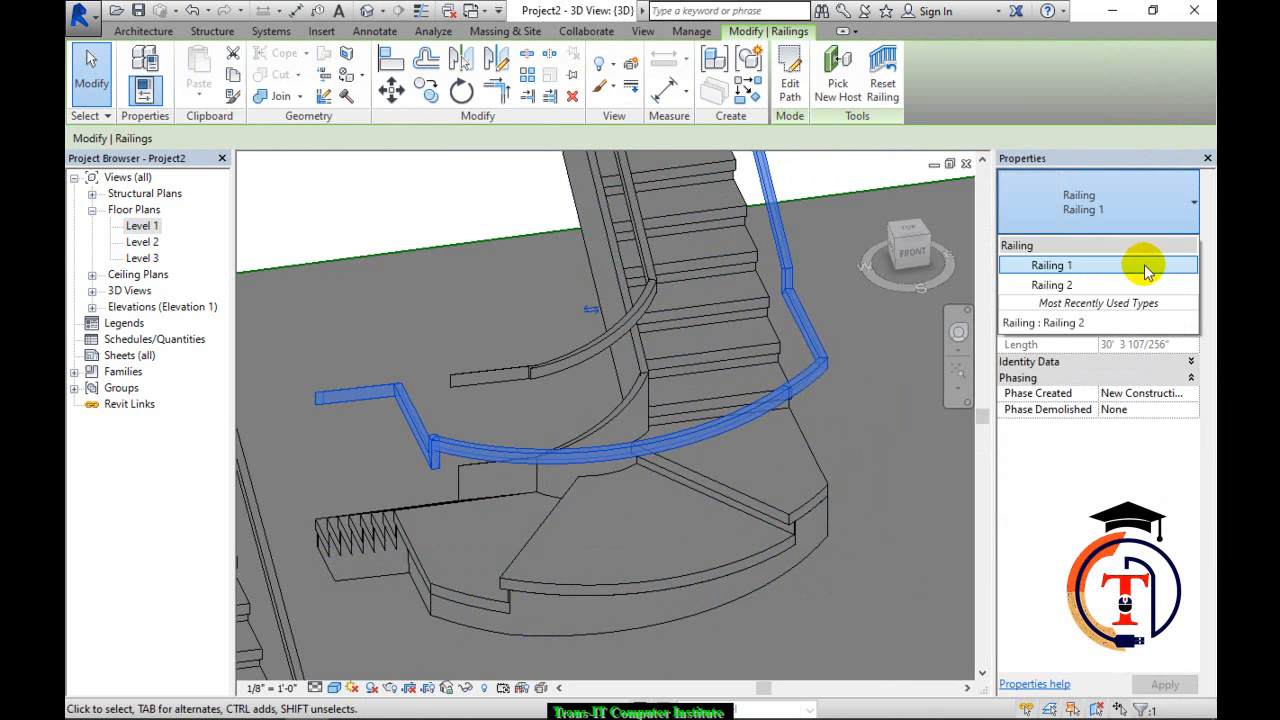
{"action": "left_click", "coordinate": [1138, 287]}
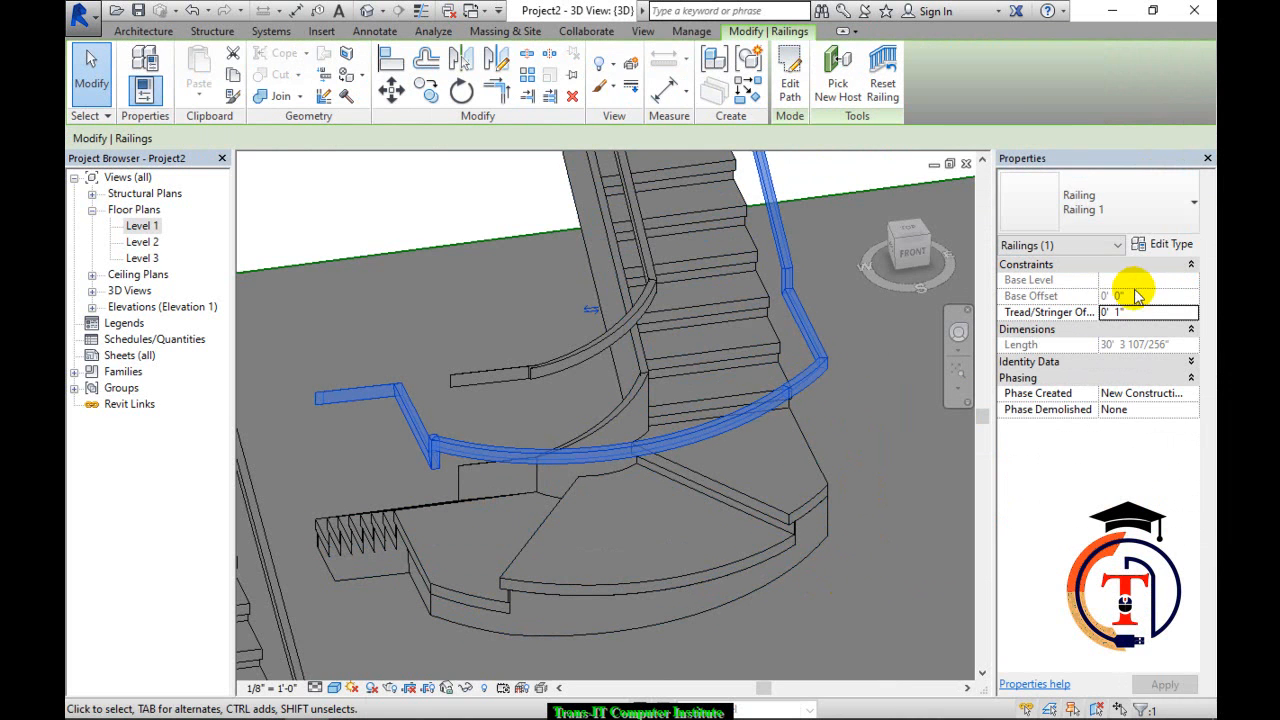
{"action": "middle_click_drag", "start_coordinate": [780, 460], "coordinate": [797, 479], "text": "shift"}
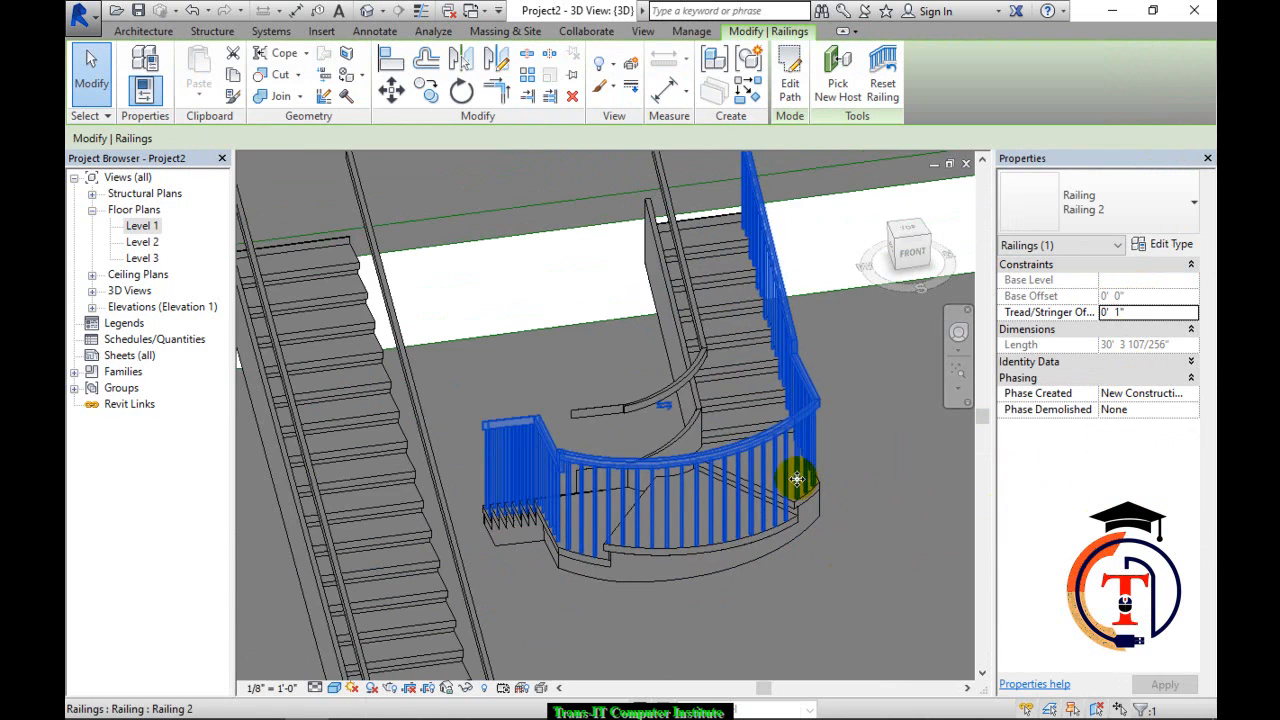
{"action": "middle_click_drag", "start_coordinate": [603, 483], "coordinate": [677, 620], "text": "shift"}
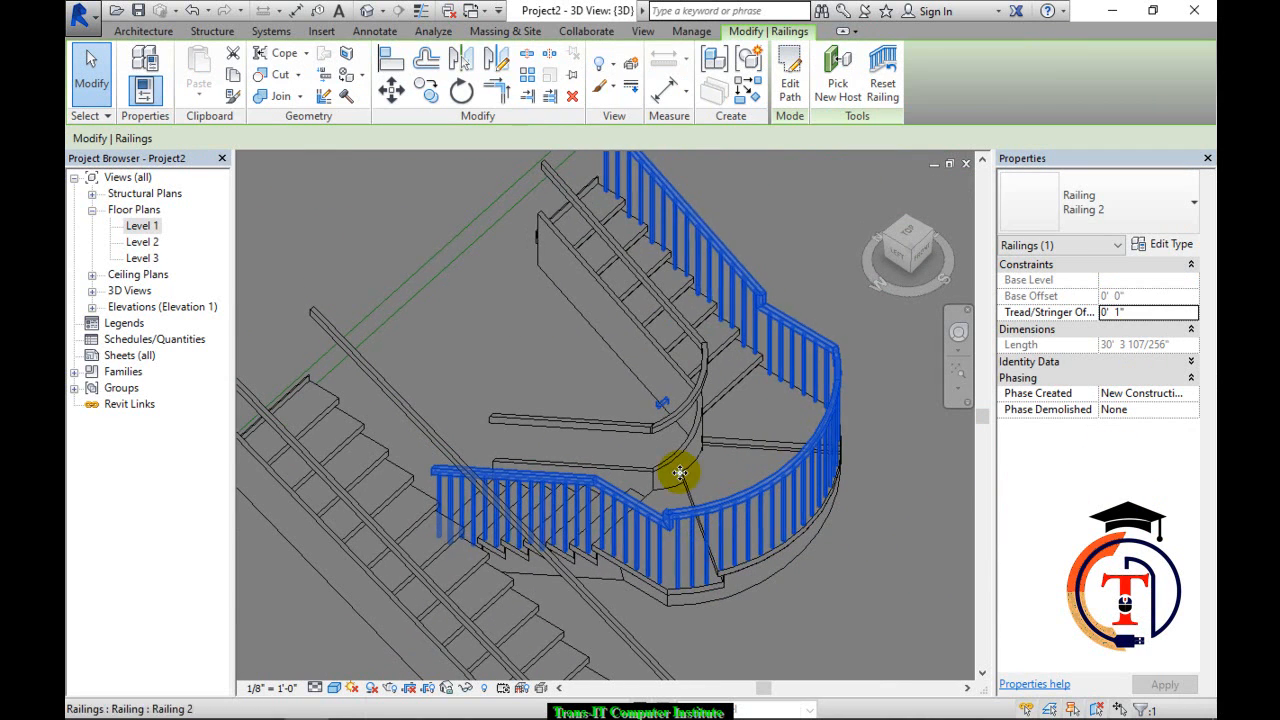
{"action": "left_click", "coordinate": [474, 318]}
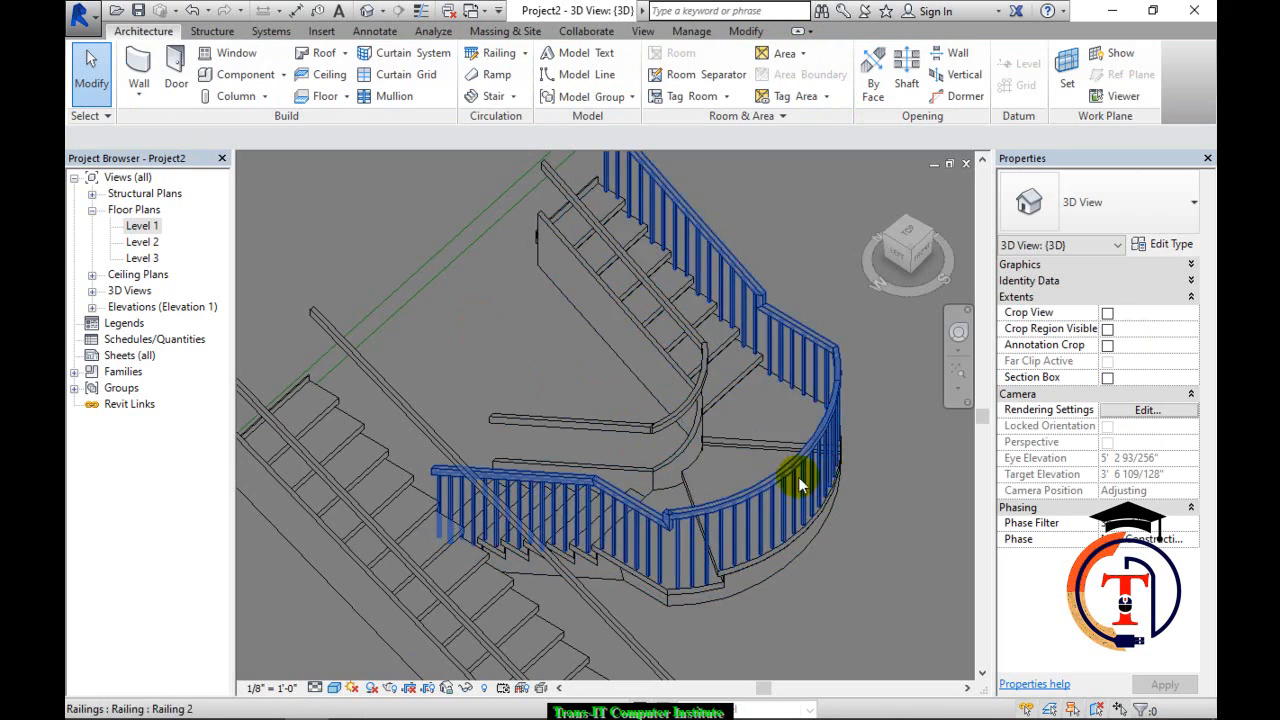
{"action": "scroll", "coordinate": [845, 517], "scroll_direction": "down", "scroll_amount": 1}
{"action": "middle_click_drag", "start_coordinate": [843, 519], "coordinate": [651, 506], "text": "shift"}
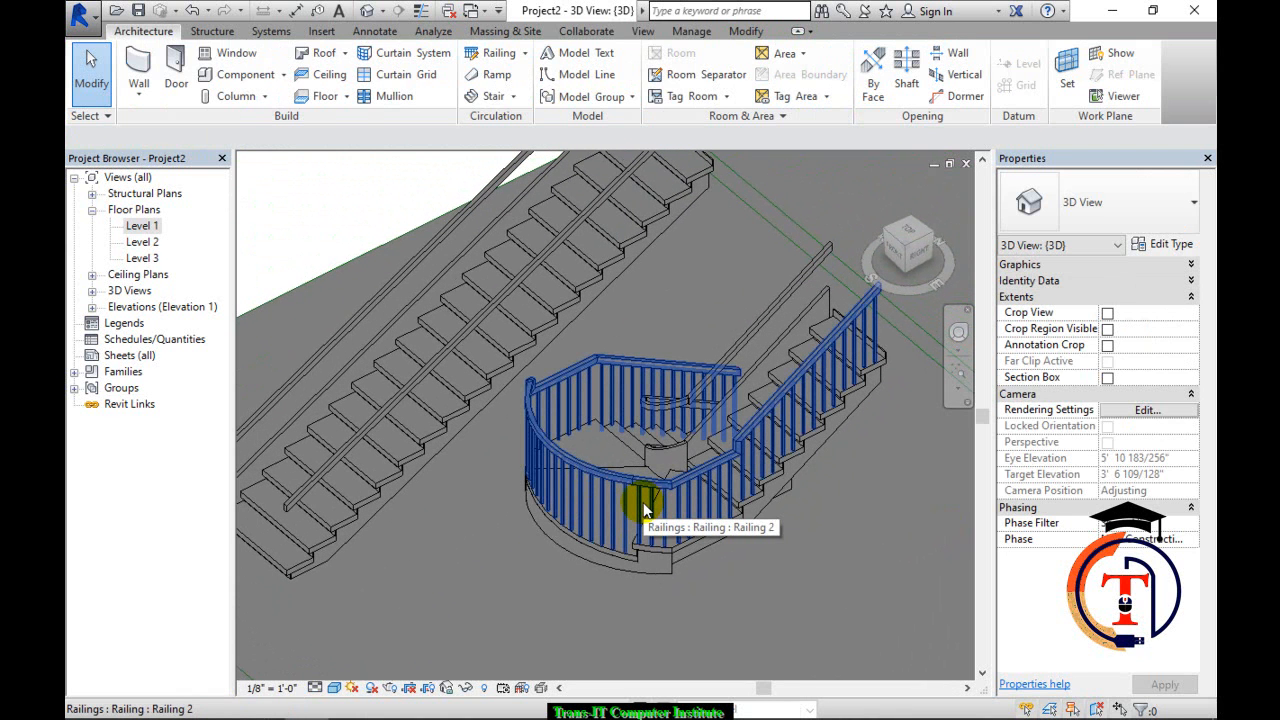
Set the regular baluster's distance from previous to 3" in Railing 2's main pattern and accept the type changes.
{"action": "left_click", "coordinate": [665, 507]}
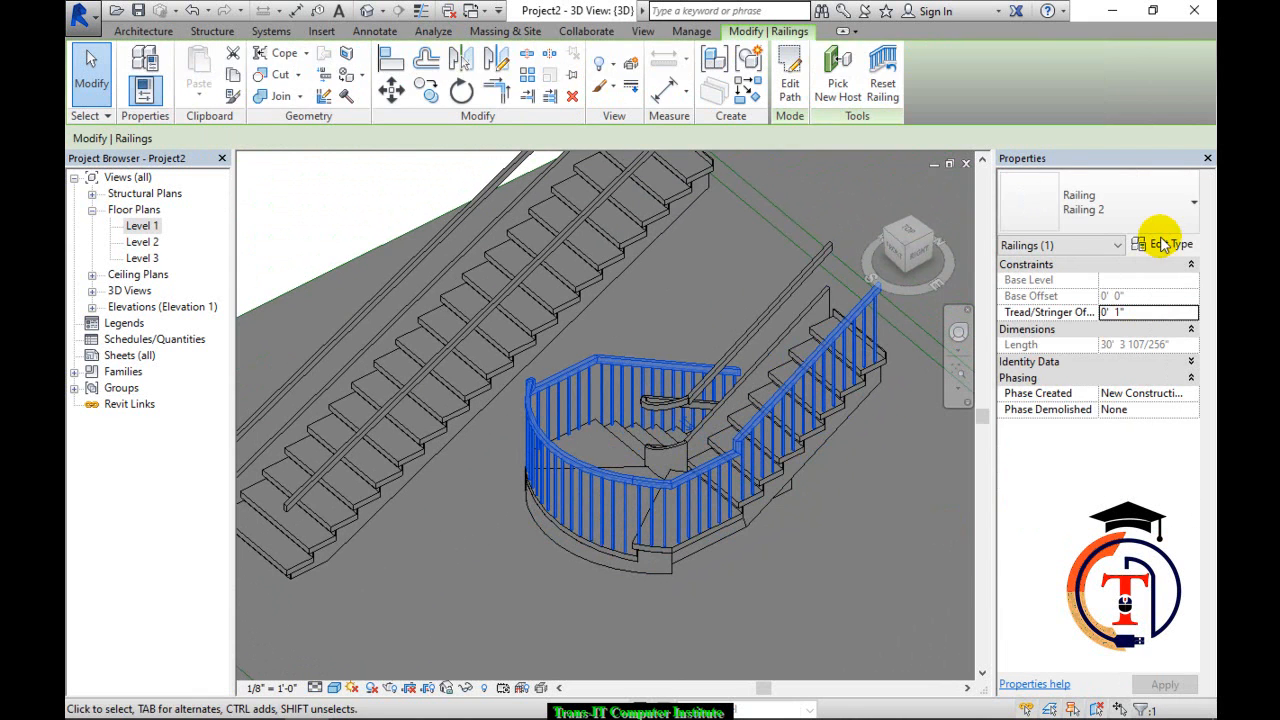
{"action": "left_click", "coordinate": [1151, 245]}
{"action": "left_click", "coordinate": [1103, 246]}
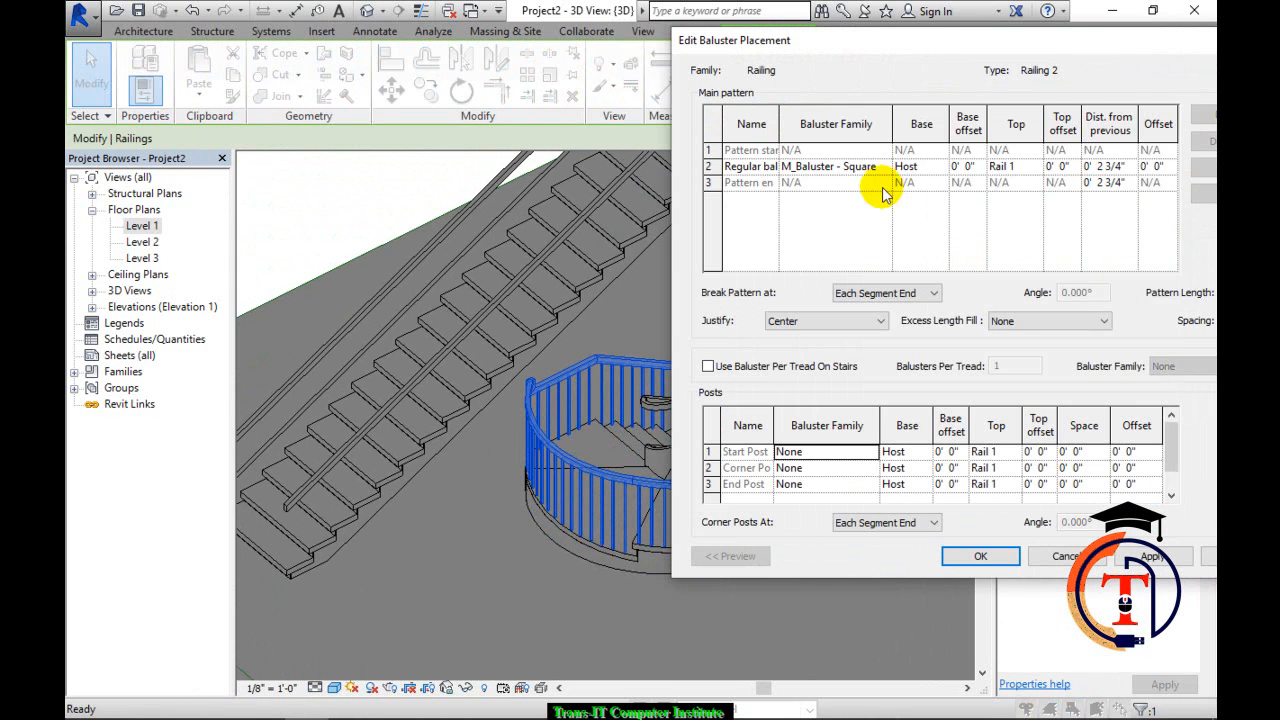
{"action": "left_click", "coordinate": [1125, 166]}
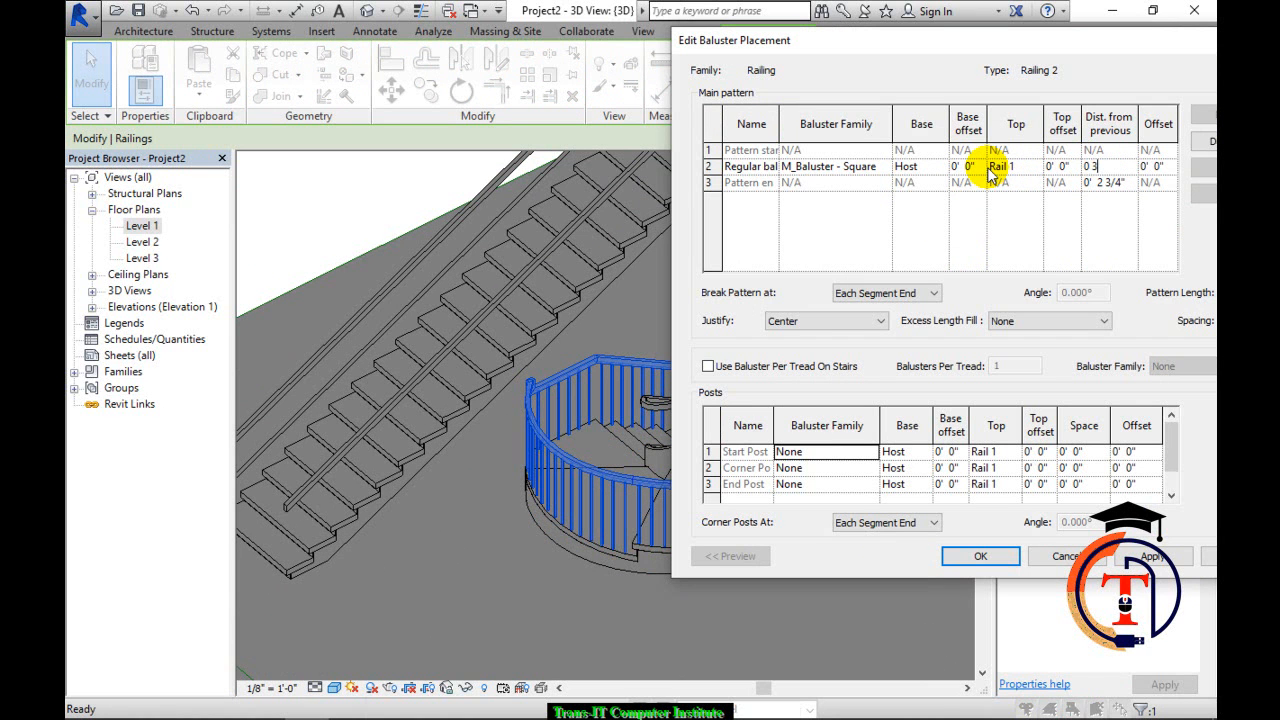
{"action": "left_click", "coordinate": [986, 557]}
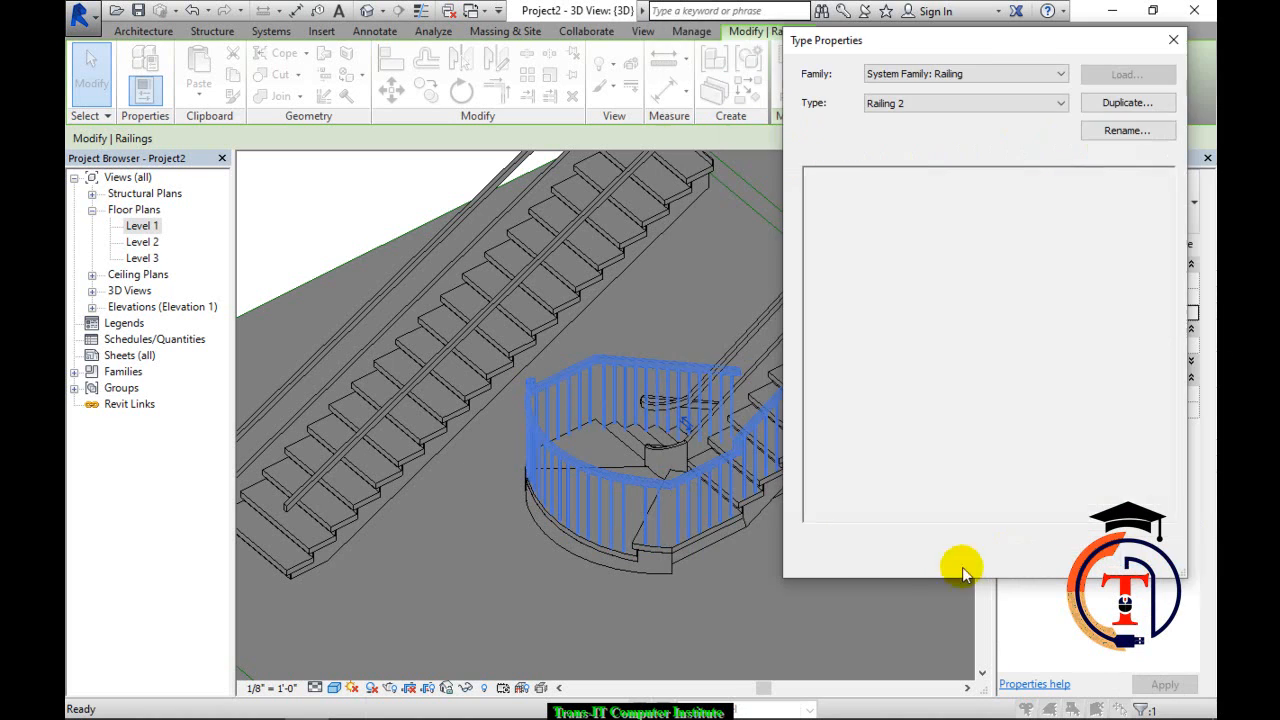
{"action": "left_click", "coordinate": [769, 607]}
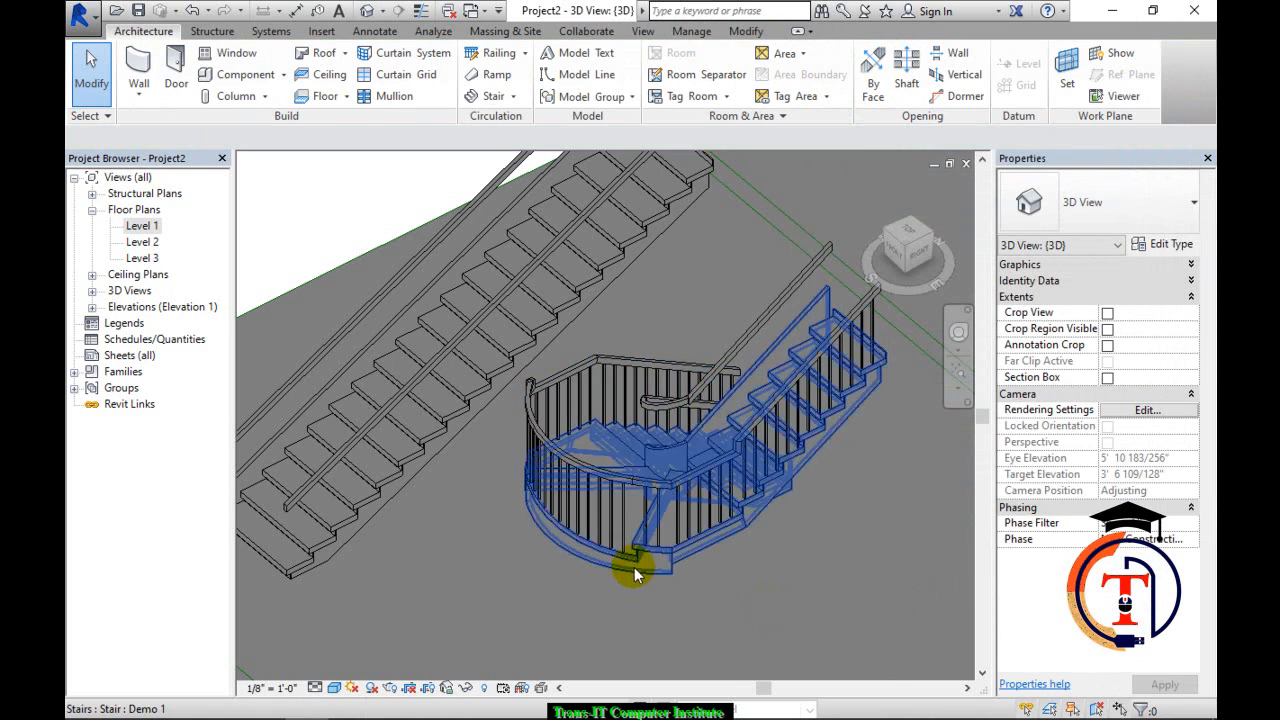
Examine the outer railing's balusters and the inner railing of the U-shaped stair from several sides.
{"action": "scroll", "coordinate": [646, 562], "scroll_direction": "up", "scroll_amount": 3}
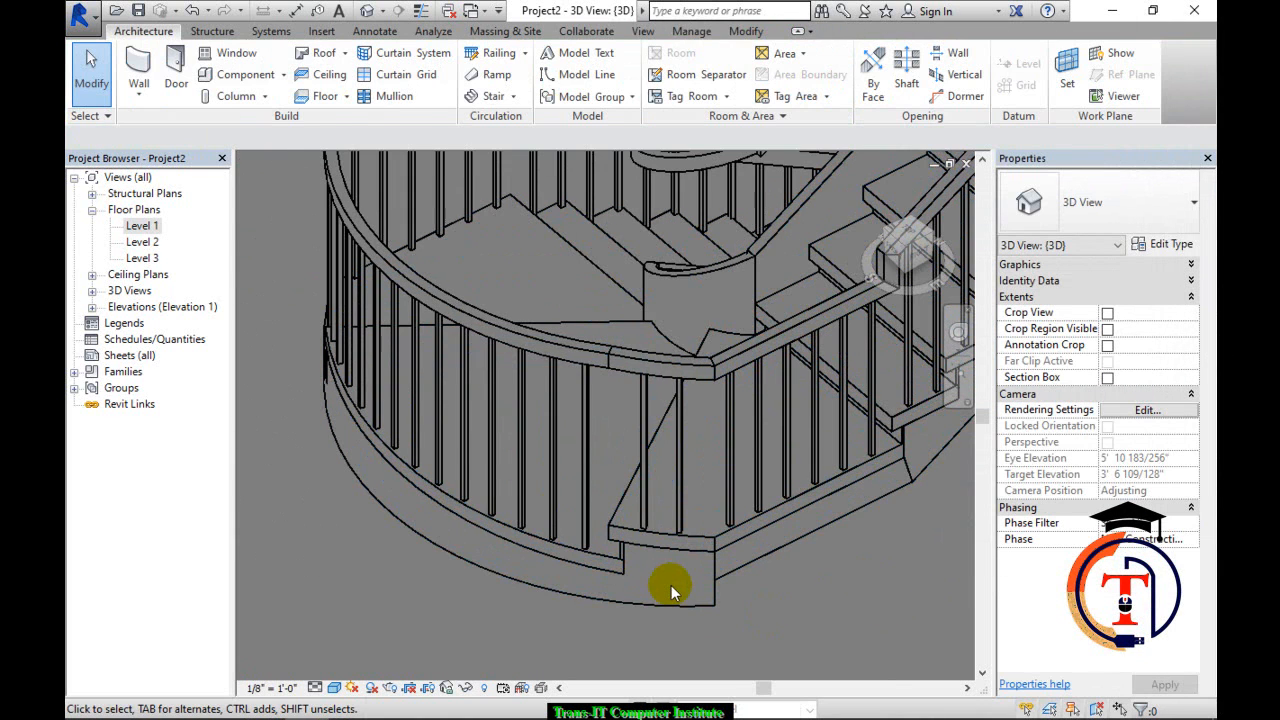
{"action": "scroll", "coordinate": [668, 590], "scroll_direction": "down", "scroll_amount": 3}
{"action": "middle_click_drag", "start_coordinate": [663, 594], "coordinate": [775, 623]}
{"action": "scroll", "coordinate": [600, 630], "scroll_direction": "down", "scroll_amount": 2}
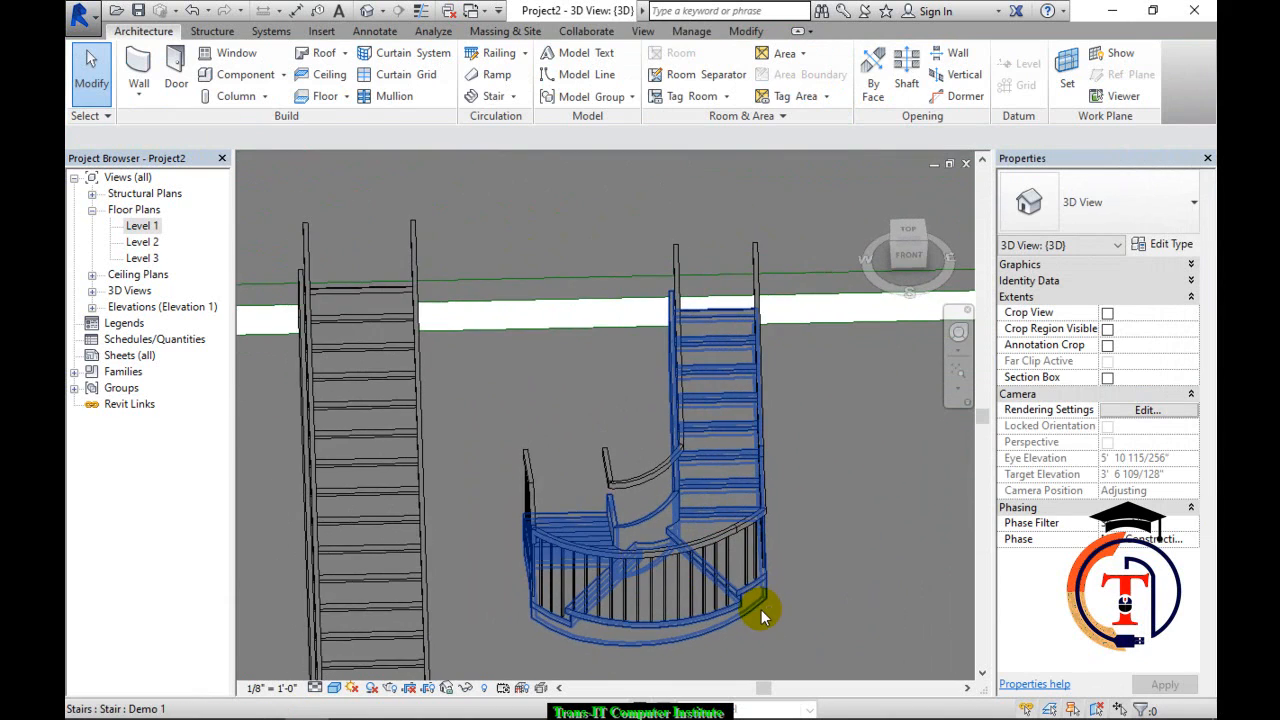
{"action": "scroll", "coordinate": [760, 612], "scroll_direction": "down", "scroll_amount": 3}
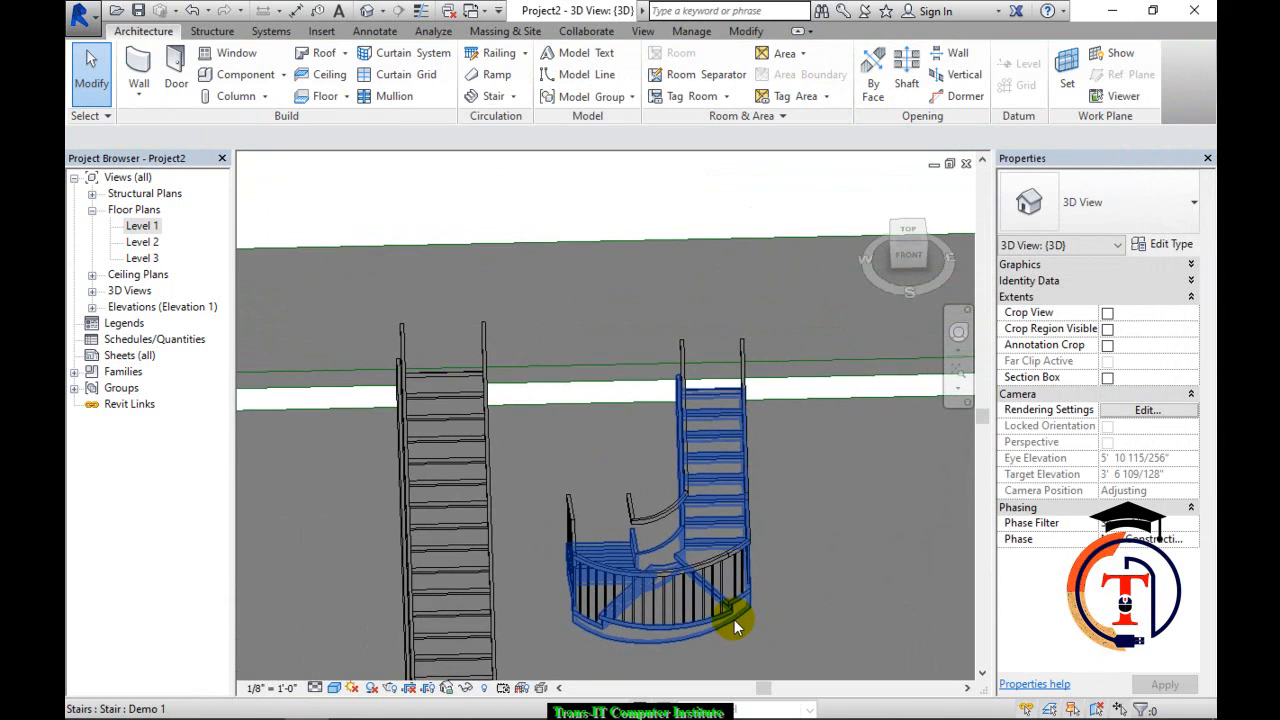
{"action": "left_click", "coordinate": [667, 506]}
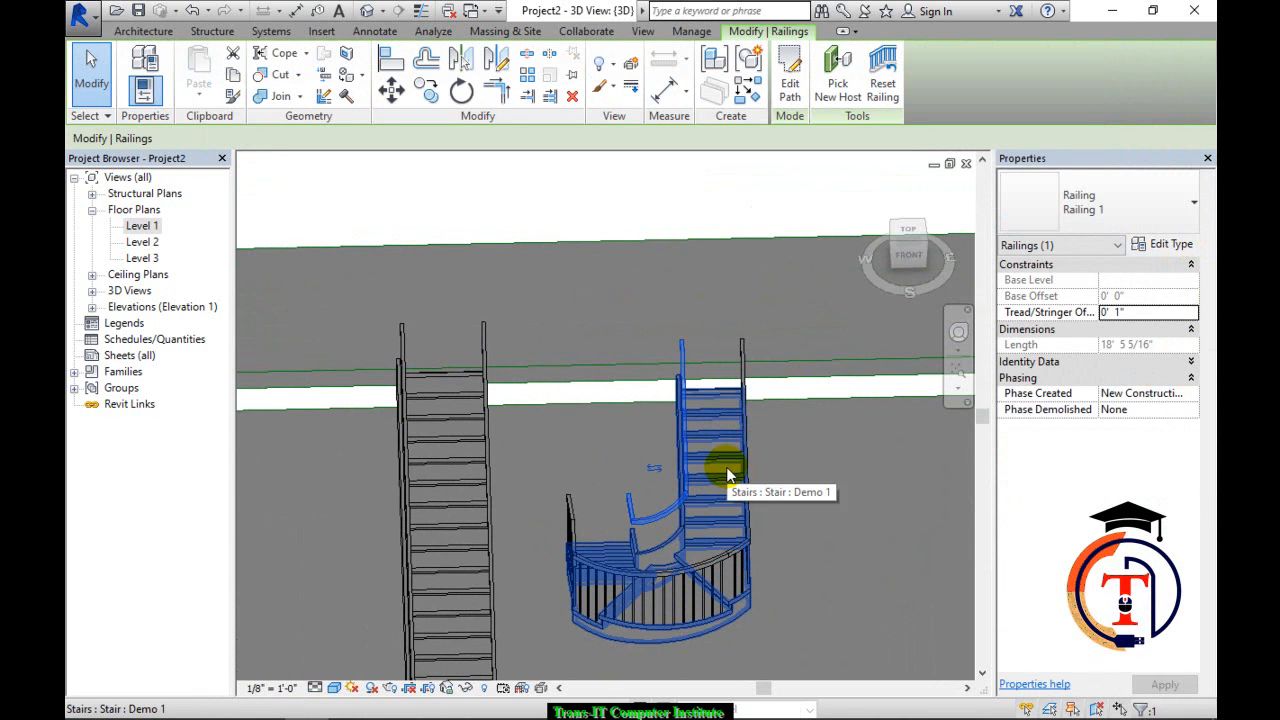
{"action": "key", "text": "Escape"}
{"action": "middle_click_drag", "start_coordinate": [688, 521], "coordinate": [760, 591], "text": "shift"}
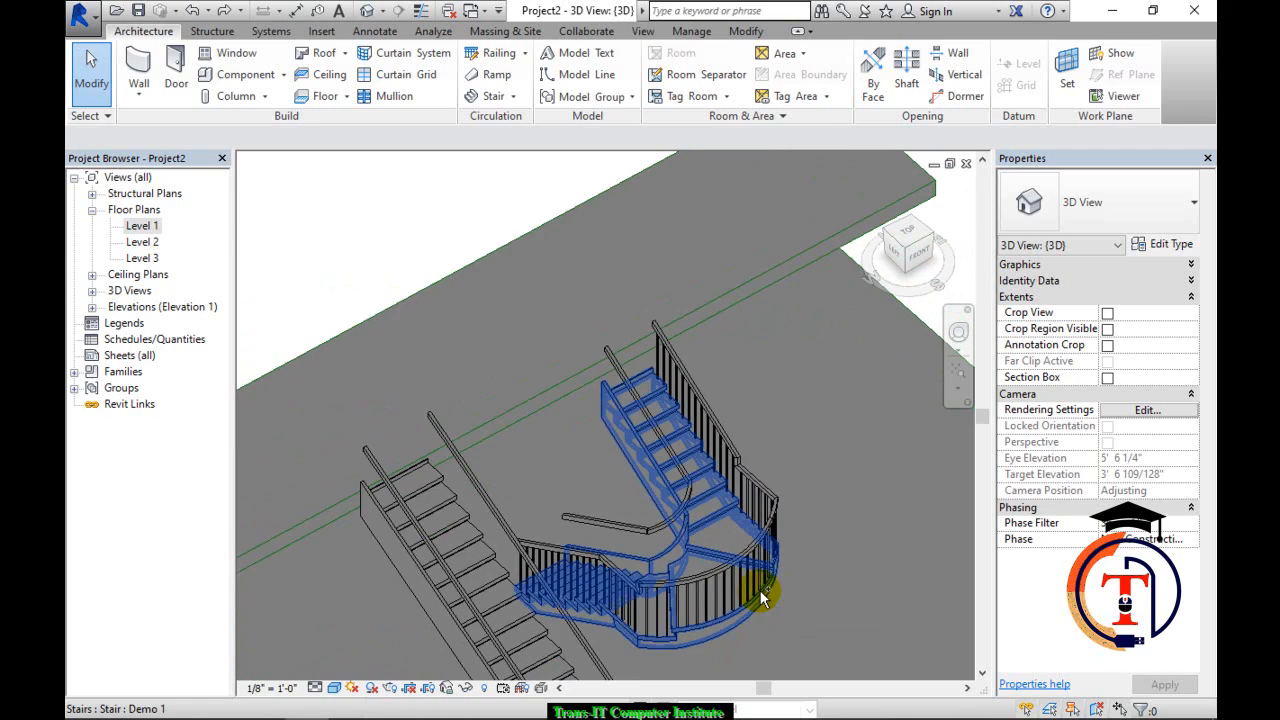
{"action": "middle_click_drag", "start_coordinate": [751, 609], "coordinate": [118, 285], "text": "shift"}
In the Level 2 floor plan, align the U-shaped stair's top end with the floor edge and return to the 3D view.
{"action": "double_click", "coordinate": [141, 244]}
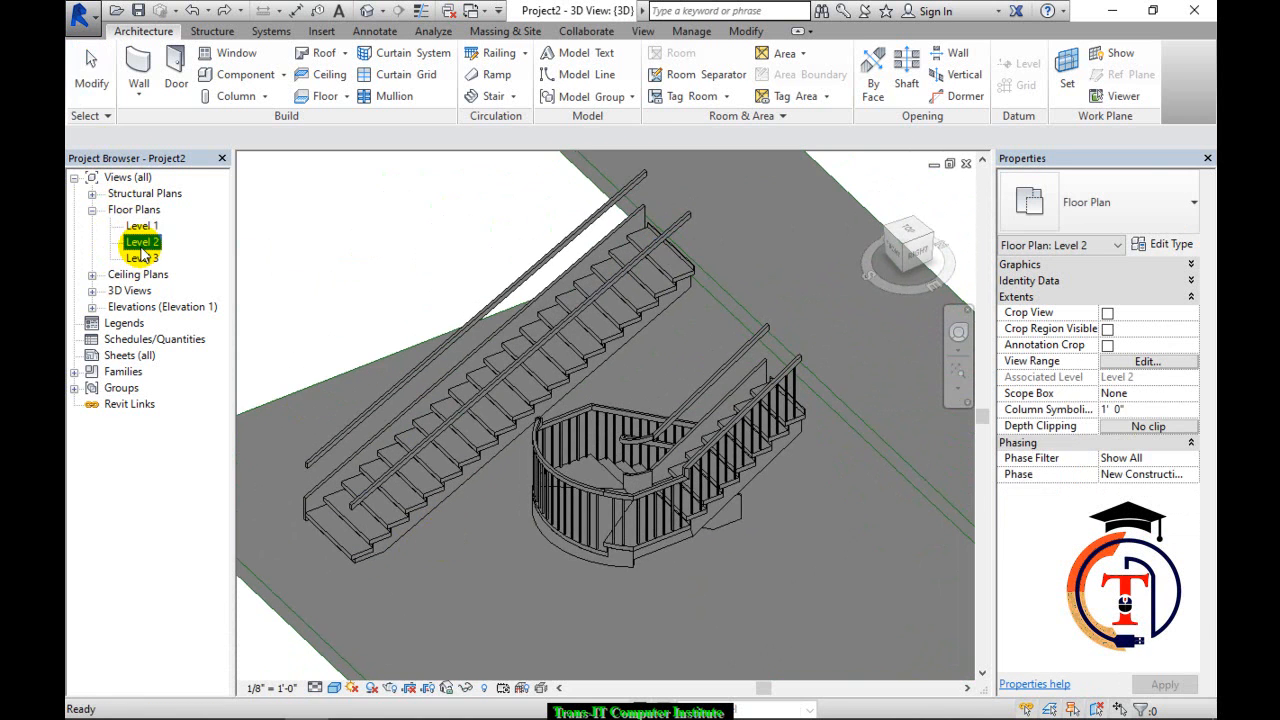
{"action": "middle_click_drag", "start_coordinate": [380, 354], "coordinate": [519, 398]}
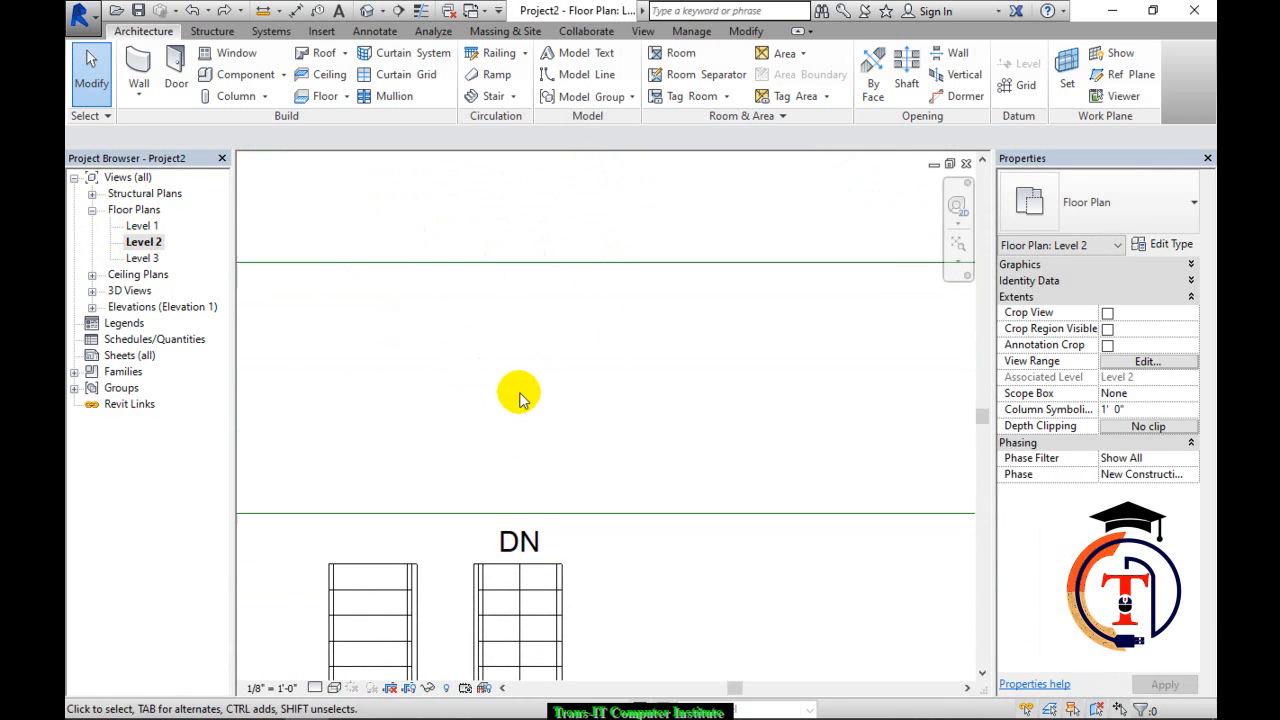
{"action": "key", "text": "l"}
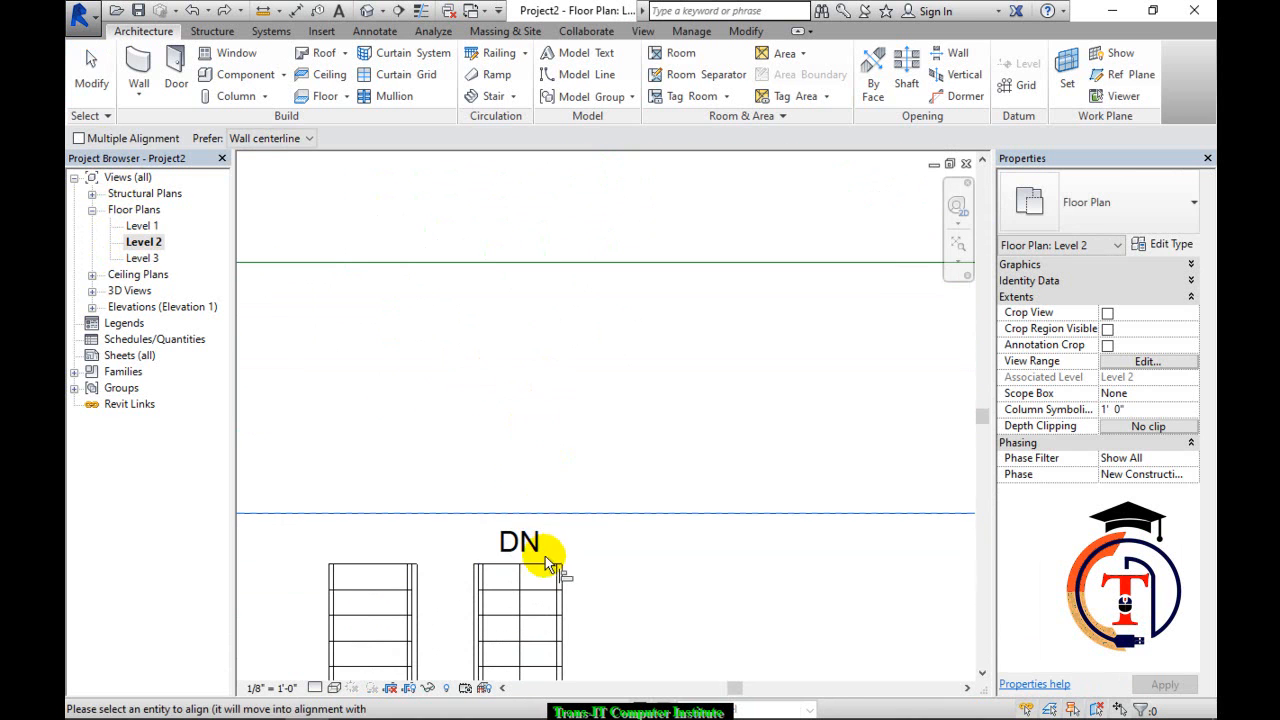
{"action": "left_click", "coordinate": [541, 573]}
{"action": "scroll", "coordinate": [640, 570], "scroll_direction": "down", "scroll_amount": 2}
{"action": "middle_click_drag", "start_coordinate": [651, 571], "coordinate": [843, 530]}
{"action": "left_click", "coordinate": [367, 11]}
{"action": "left_click", "coordinate": [668, 455]}
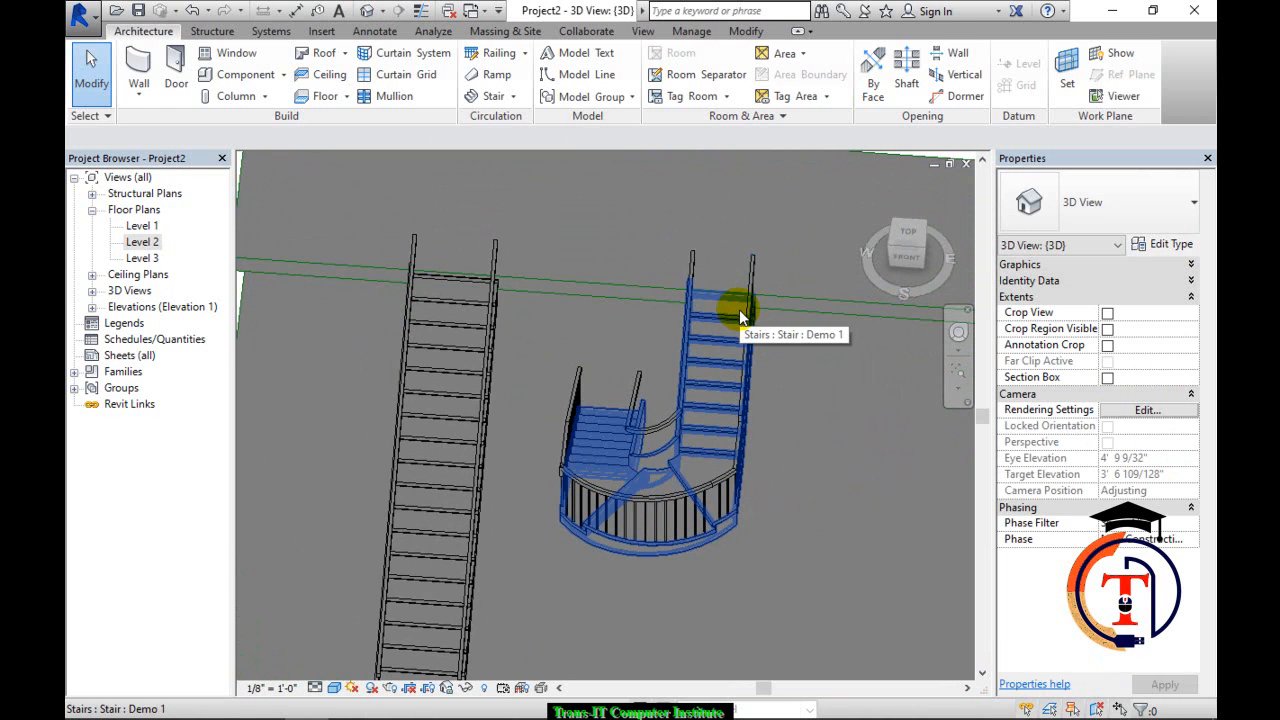
Change the inner railing of the U-shaped stair to the Railing 2 type.
{"action": "middle_click_drag", "start_coordinate": [686, 306], "coordinate": [803, 584], "text": "shift"}
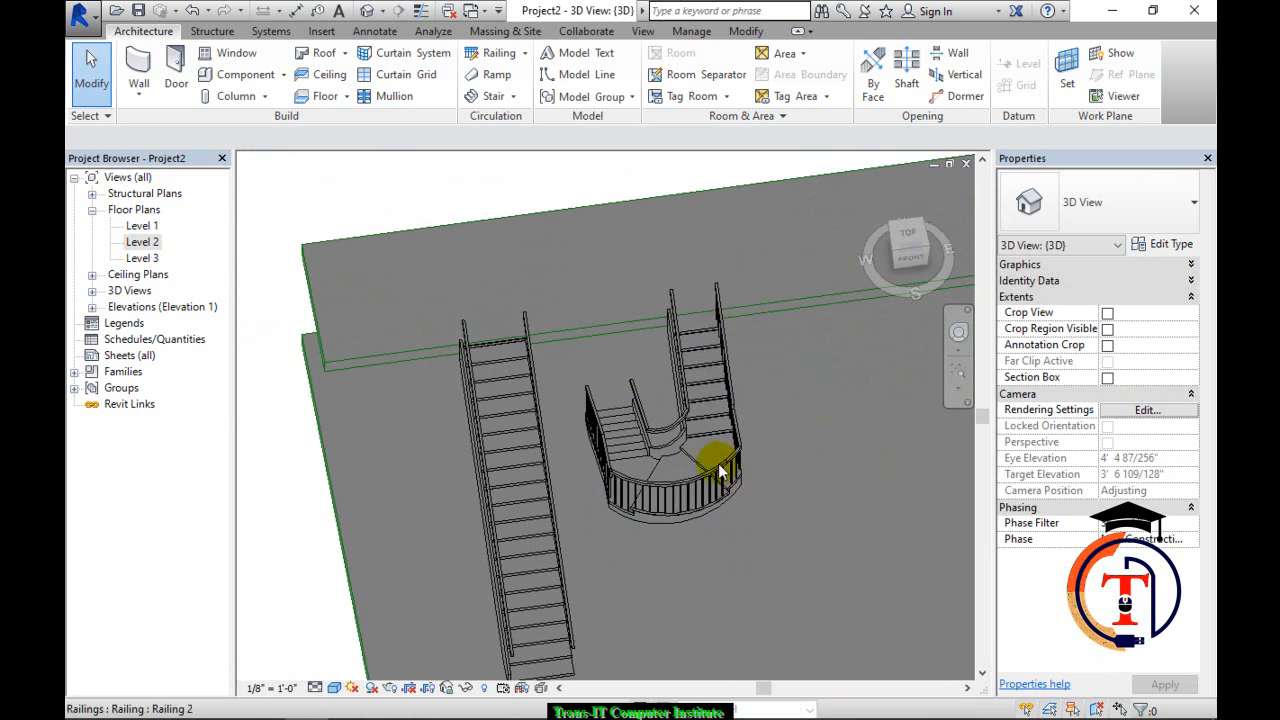
{"action": "left_click", "coordinate": [679, 418]}
{"action": "left_click", "coordinate": [1141, 213]}
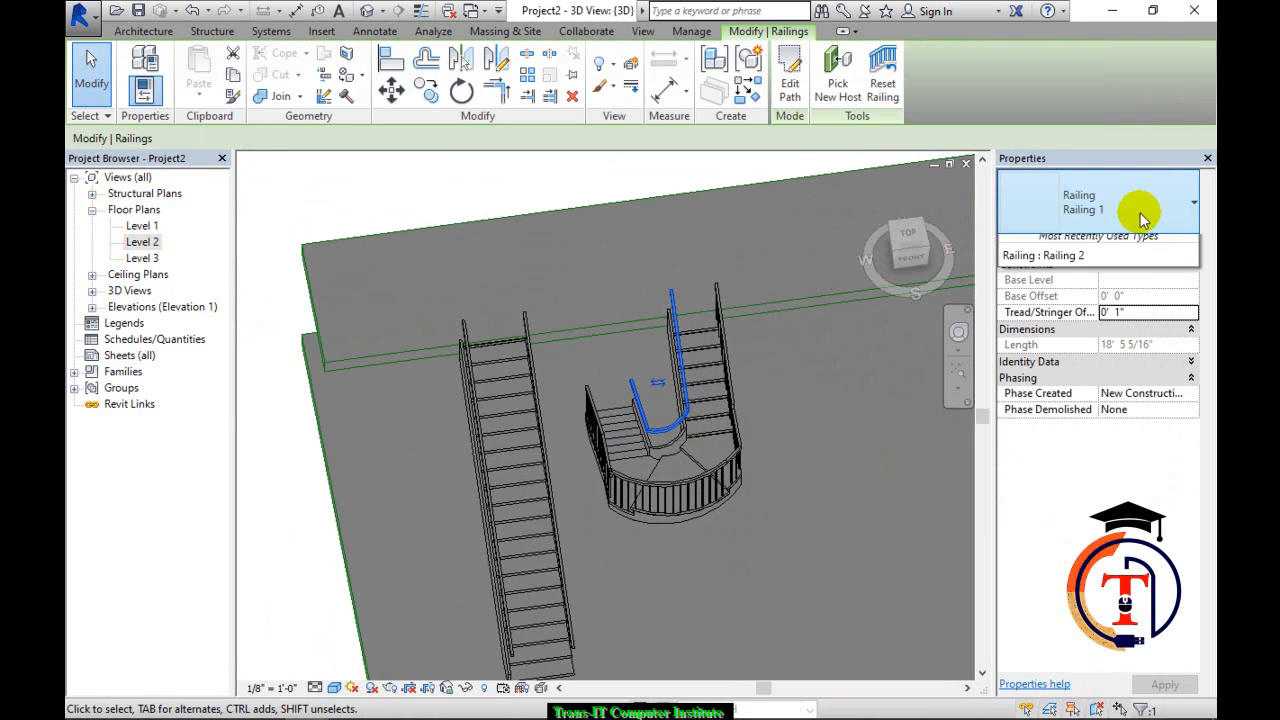
{"action": "left_click", "coordinate": [1086, 285]}
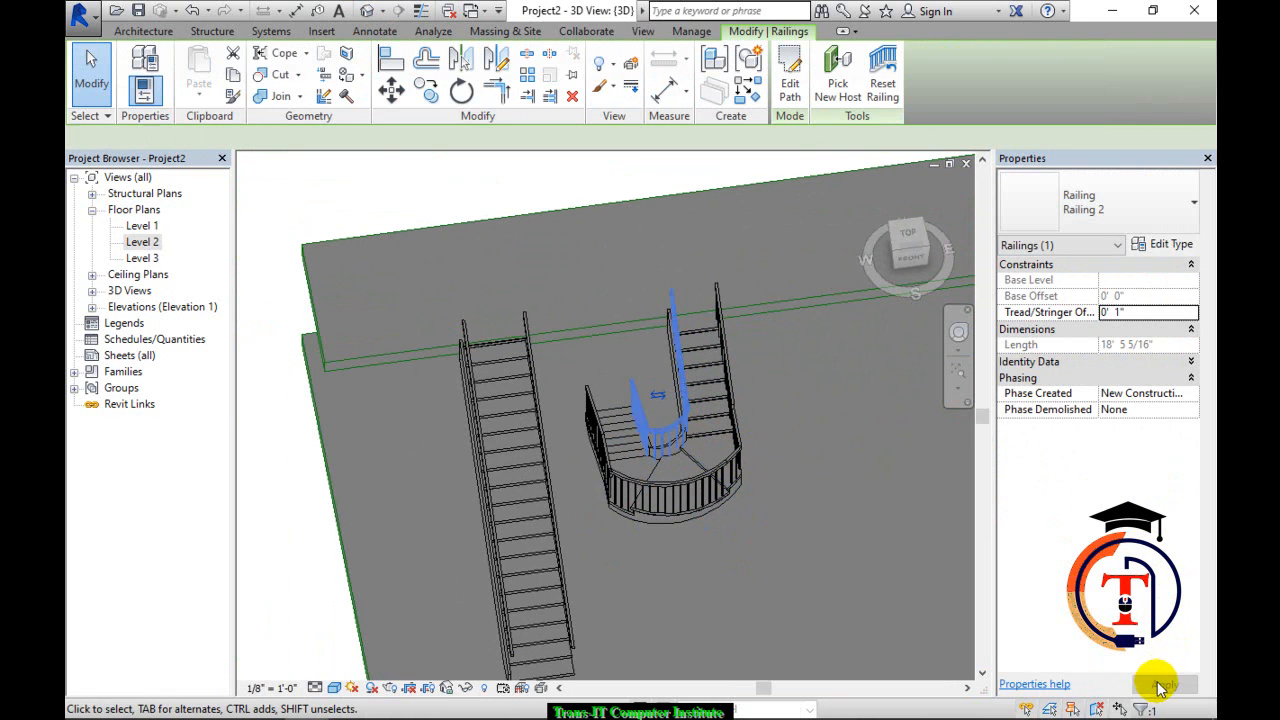
{"action": "key", "text": "Escape"}
{"action": "middle_click_drag", "start_coordinate": [880, 569], "coordinate": [843, 562], "text": "shift"}
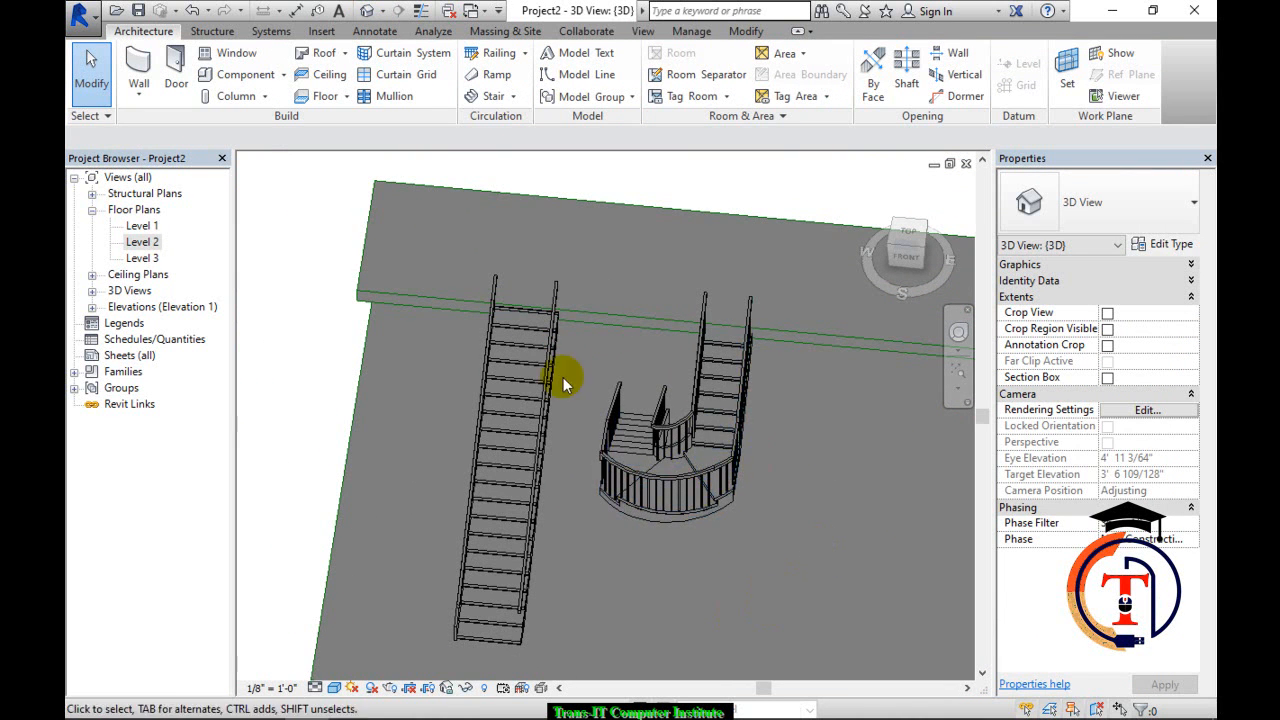
In the Level 1 floor plan, sketch a Demo 1 stair beside the U-shaped one with an 18-riser center-ends arc run of about 4'-6" radius.
{"action": "double_click", "coordinate": [142, 227]}
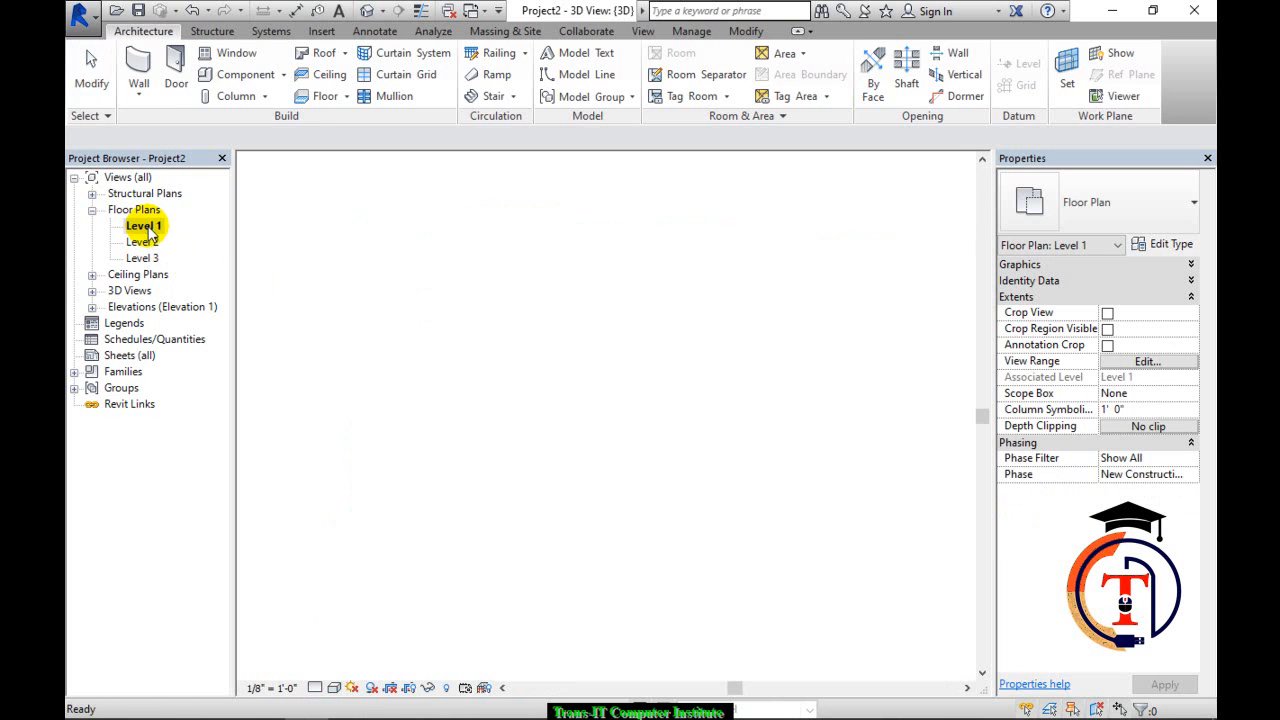
{"action": "middle_click_drag", "start_coordinate": [748, 429], "coordinate": [350, 435]}
{"action": "scroll", "coordinate": [440, 433], "scroll_direction": "down", "scroll_amount": 2}
{"action": "middle_click_drag", "start_coordinate": [480, 434], "coordinate": [584, 455]}
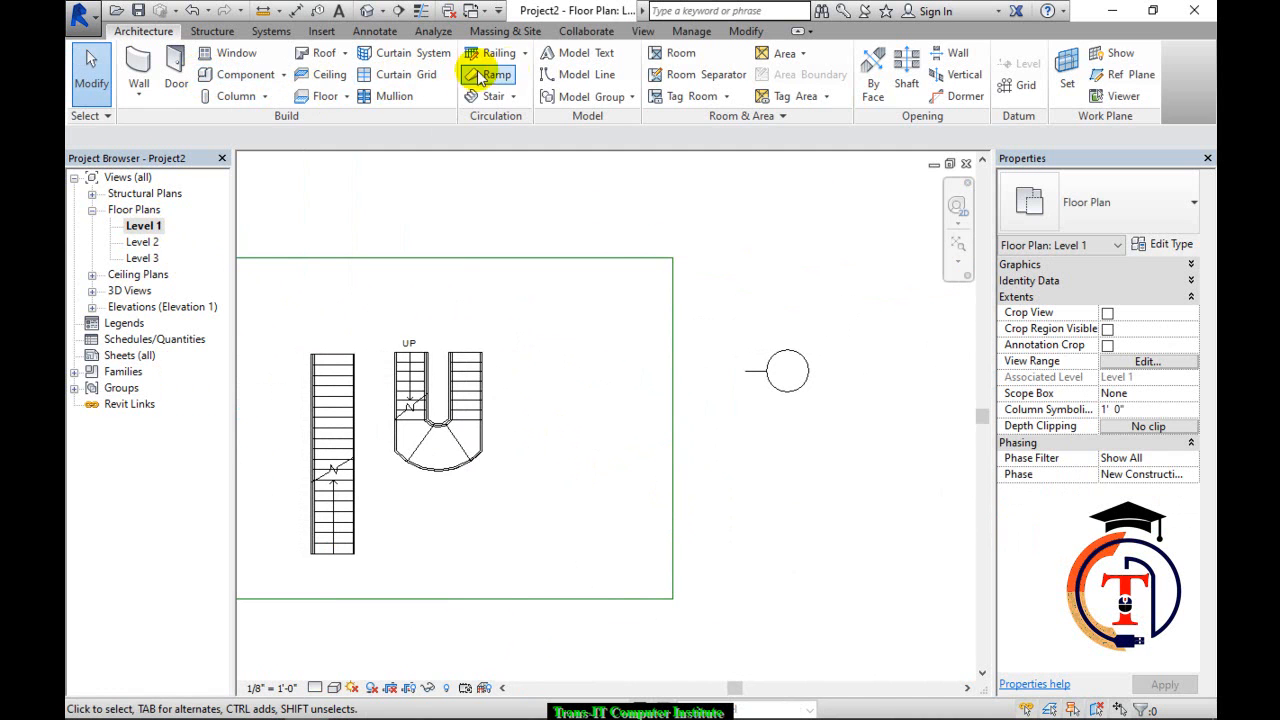
{"action": "left_click", "coordinate": [516, 100]}
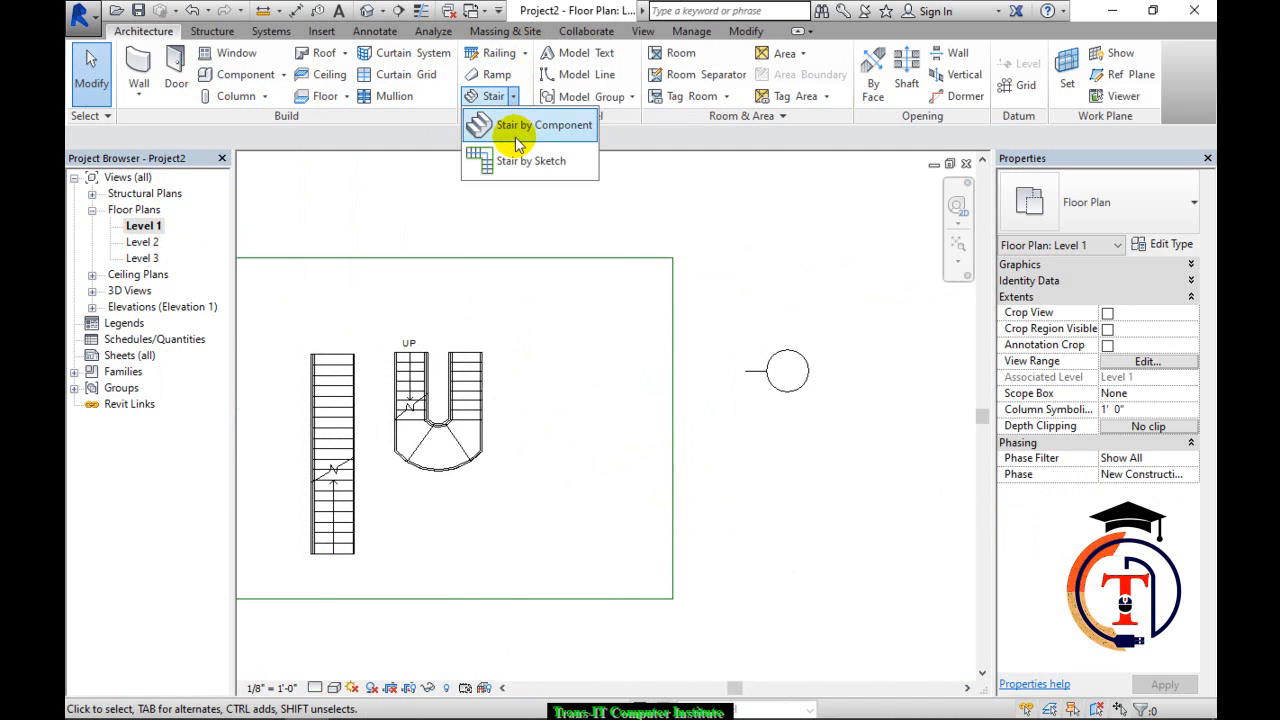
{"action": "left_click", "coordinate": [524, 163]}
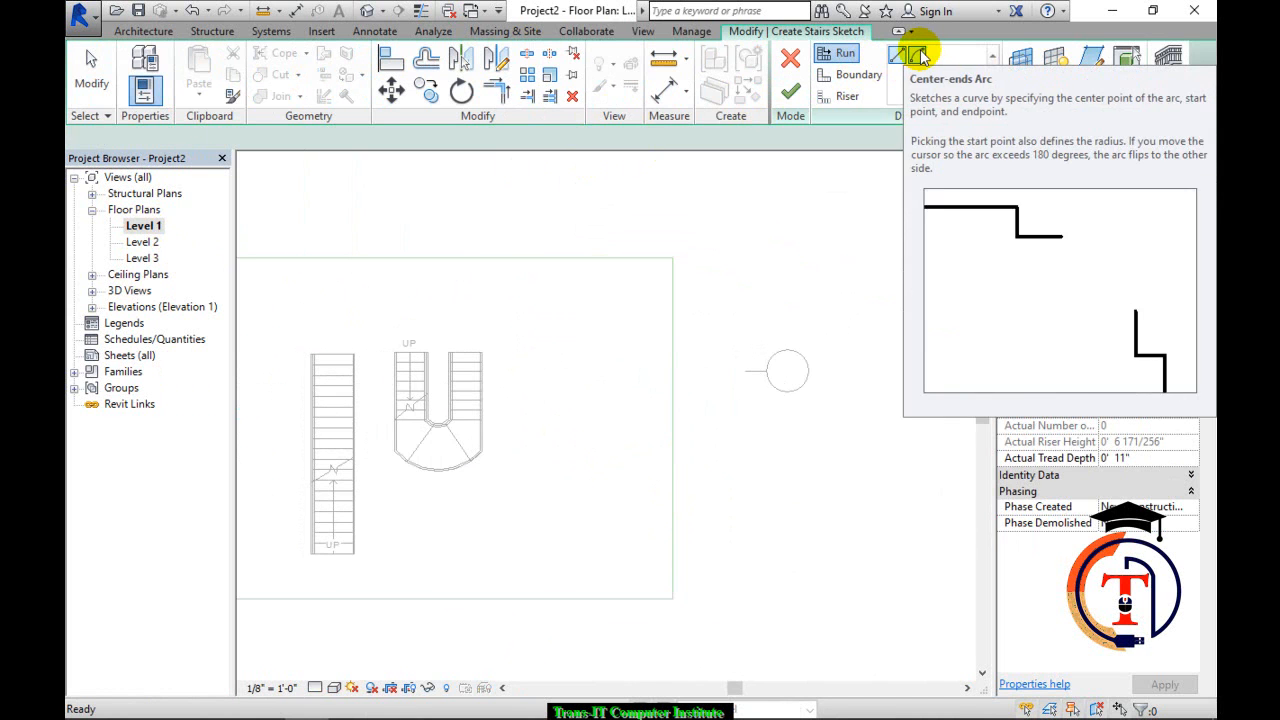
{"action": "left_click", "coordinate": [898, 56]}
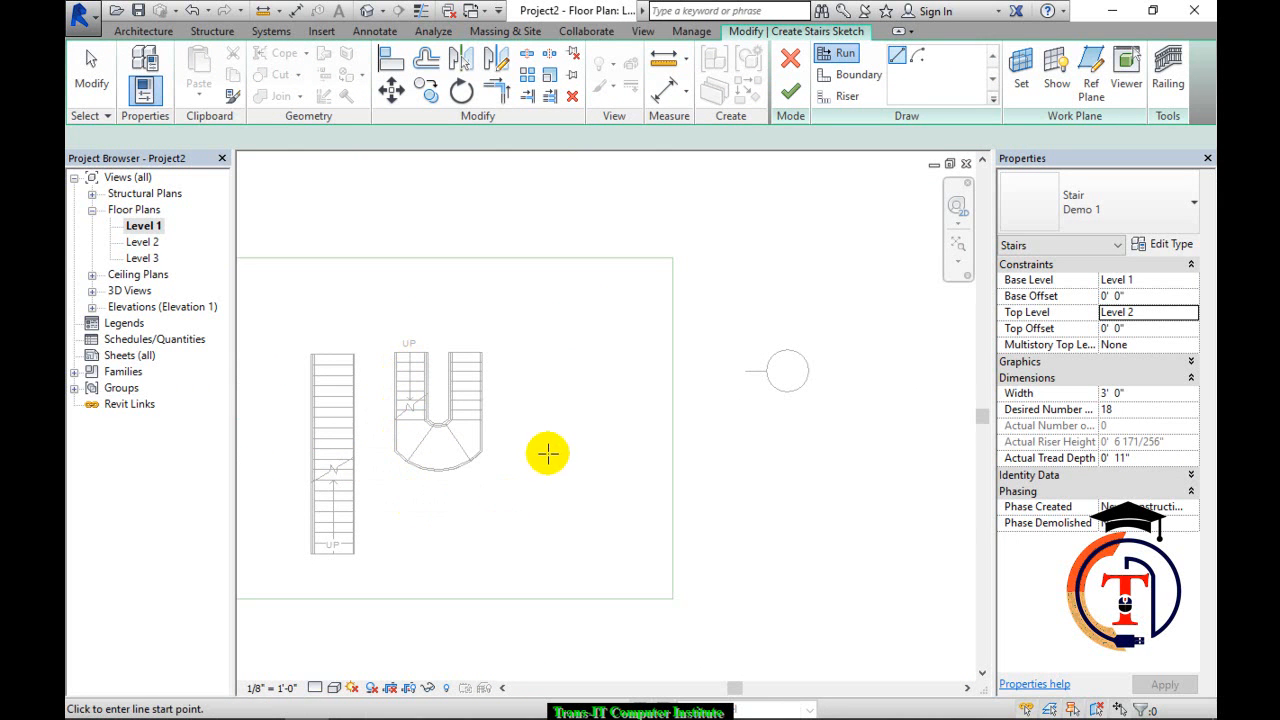
{"action": "left_click", "coordinate": [917, 57]}
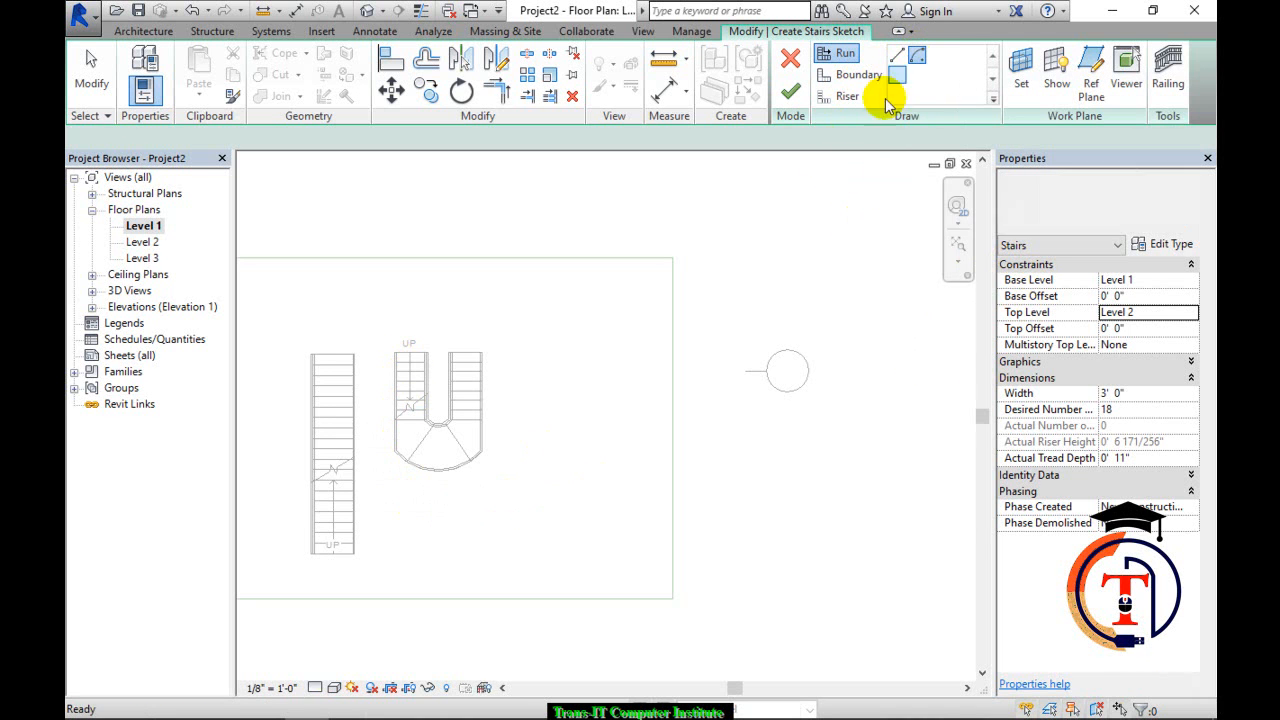
{"action": "scroll", "coordinate": [562, 387], "scroll_direction": "up", "scroll_amount": 2}
{"action": "left_click", "coordinate": [578, 380]}
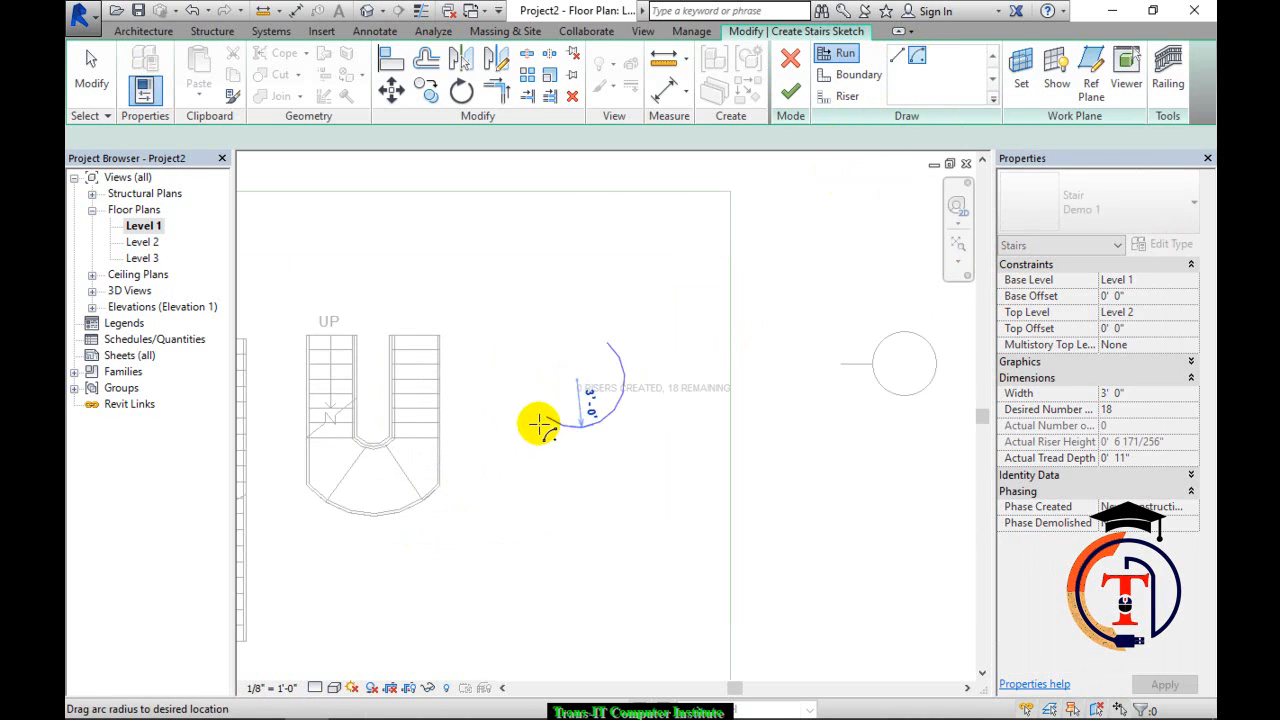
{"action": "left_click", "coordinate": [503, 387]}
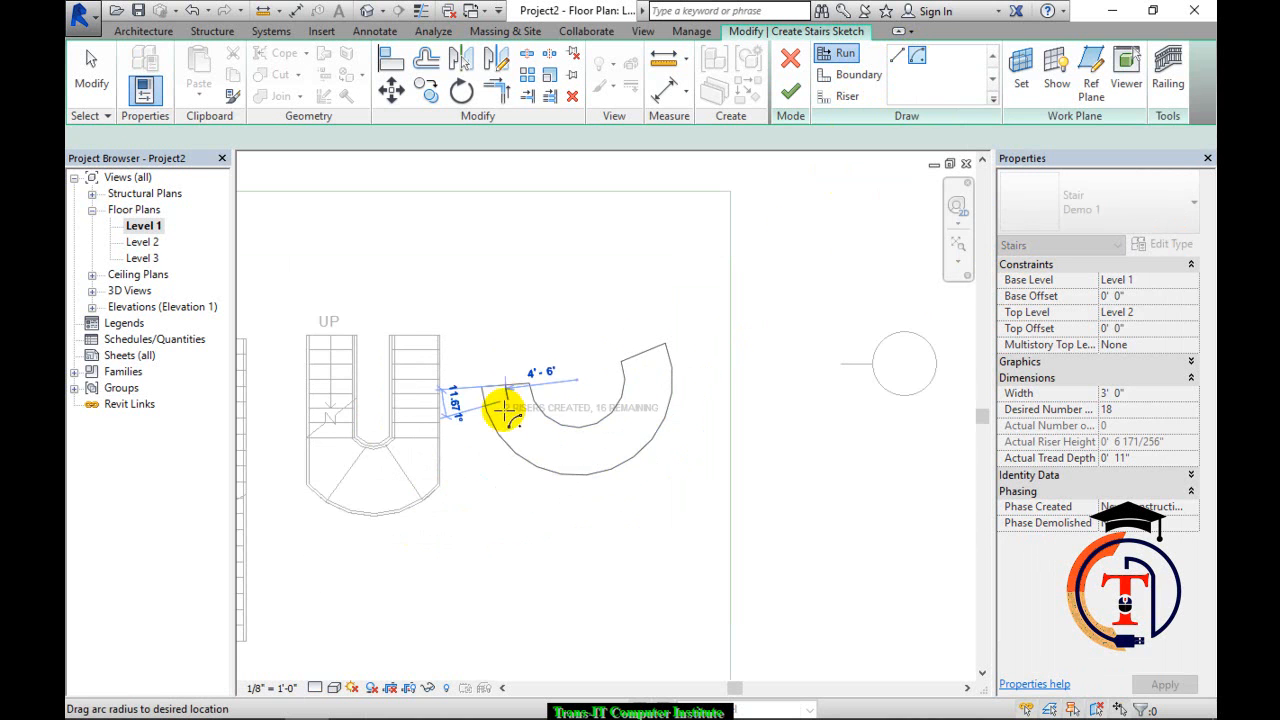
{"action": "left_click", "coordinate": [645, 355]}
{"action": "scroll", "coordinate": [540, 446], "scroll_direction": "up", "scroll_amount": 2}
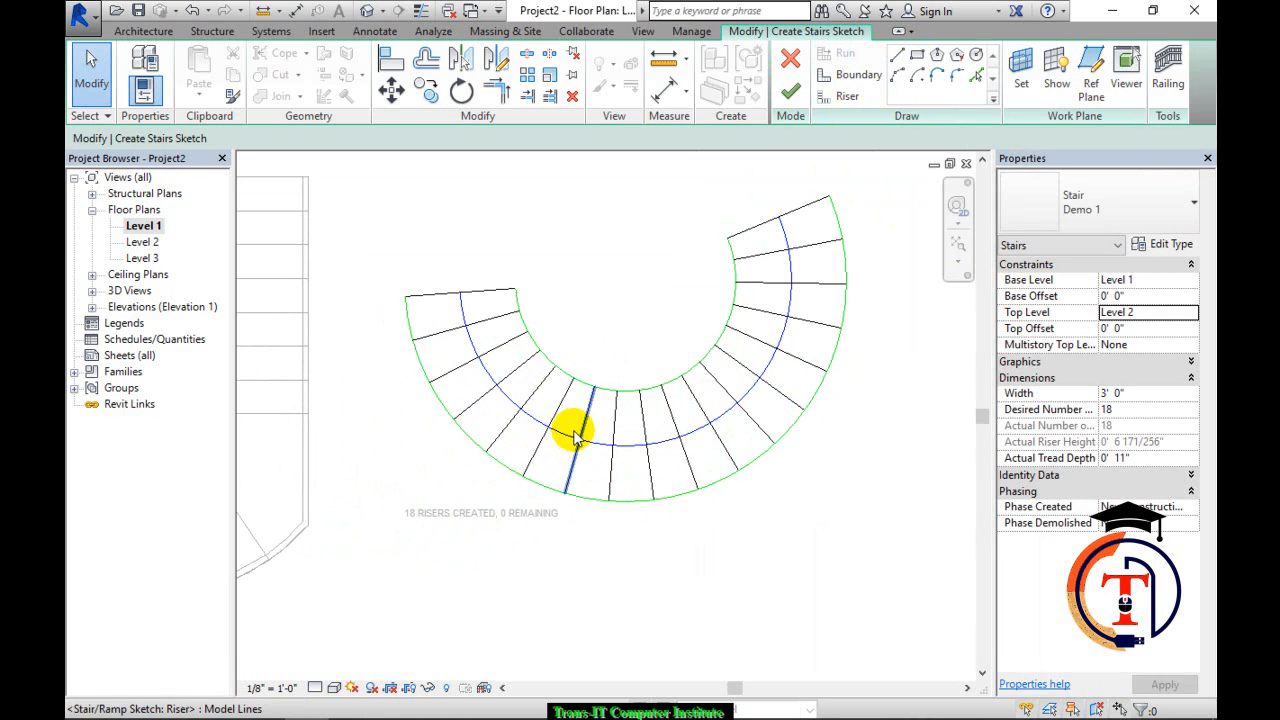
Shorten the curved run to 13 risers and try to continue it with a straight segment from its end.
{"action": "left_click", "coordinate": [560, 440]}
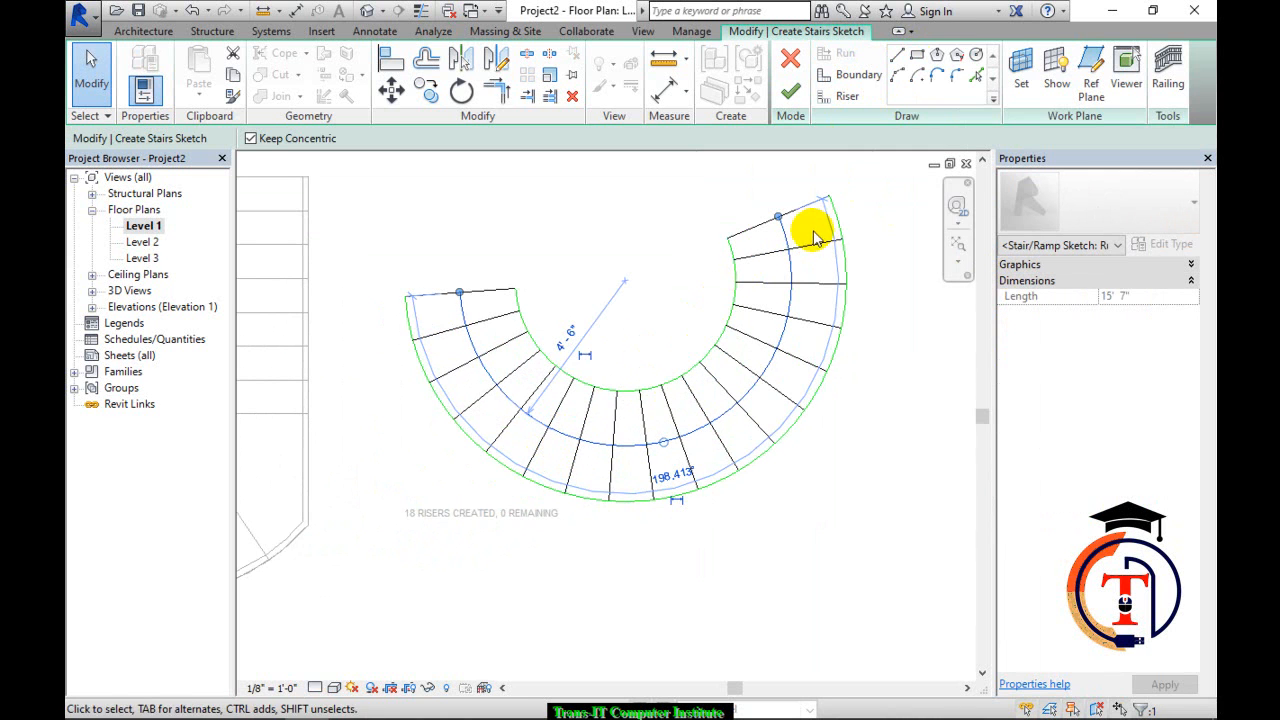
{"action": "mouse_move", "coordinate": [778, 219]}
{"action": "left_mouse_down"}
{"action": "mouse_move", "coordinate": [789, 286]}
{"action": "mouse_move", "coordinate": [750, 398]}
{"action": "left_mouse_up"}
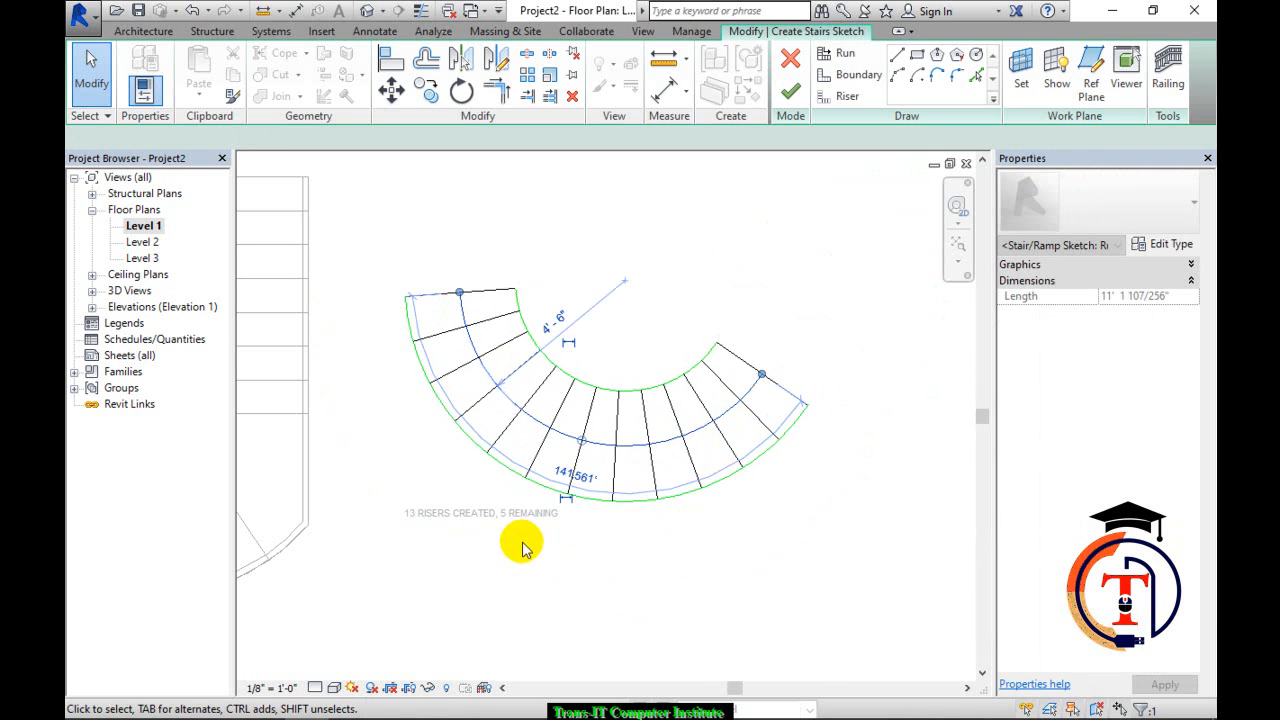
{"action": "left_click", "coordinate": [895, 55]}
{"action": "left_click", "coordinate": [764, 373]}
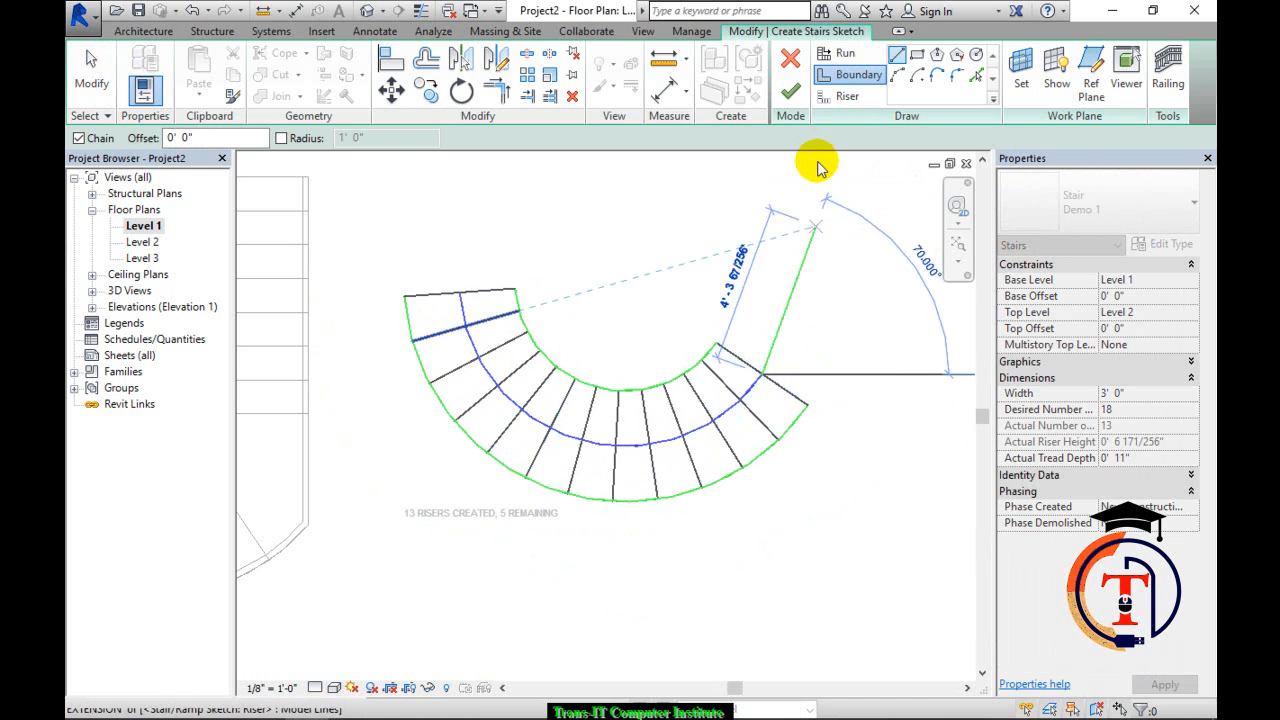
{"action": "left_click", "coordinate": [840, 51]}
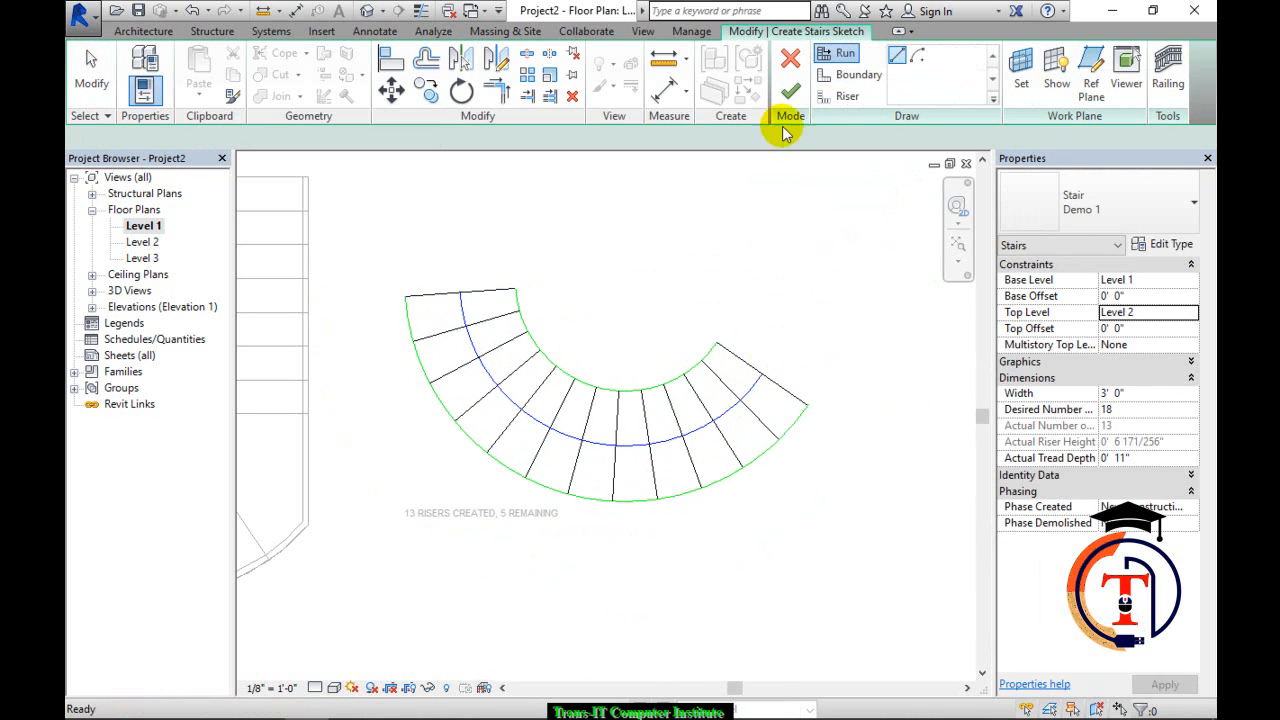
{"action": "key", "text": "Escape"}
Extend the curved run's end back out to 18 risers and finish the stair sketch.
{"action": "left_click", "coordinate": [743, 380]}
{"action": "left_click_drag", "start_coordinate": [760, 370], "coordinate": [773, 211]}
{"action": "left_click", "coordinate": [471, 586]}
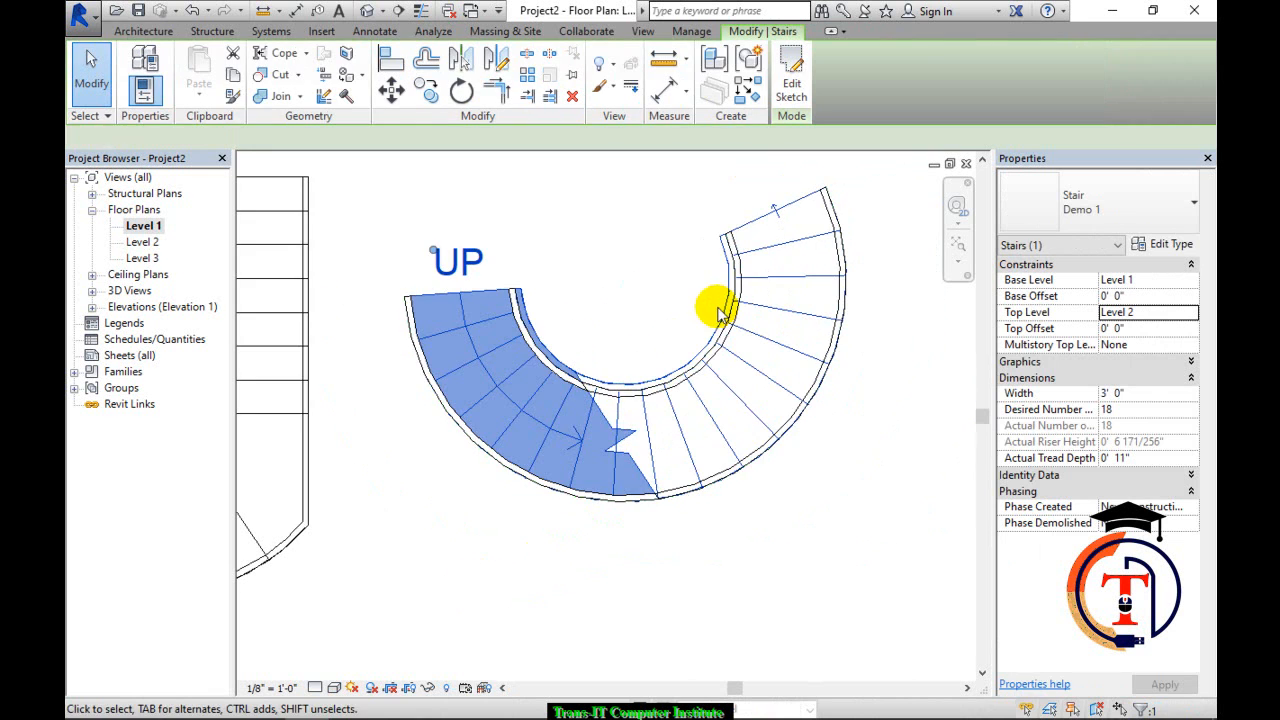
In the Level 2 floor plan, align the curved stair's top riser with the floor edge.
{"action": "double_click", "coordinate": [141, 243]}
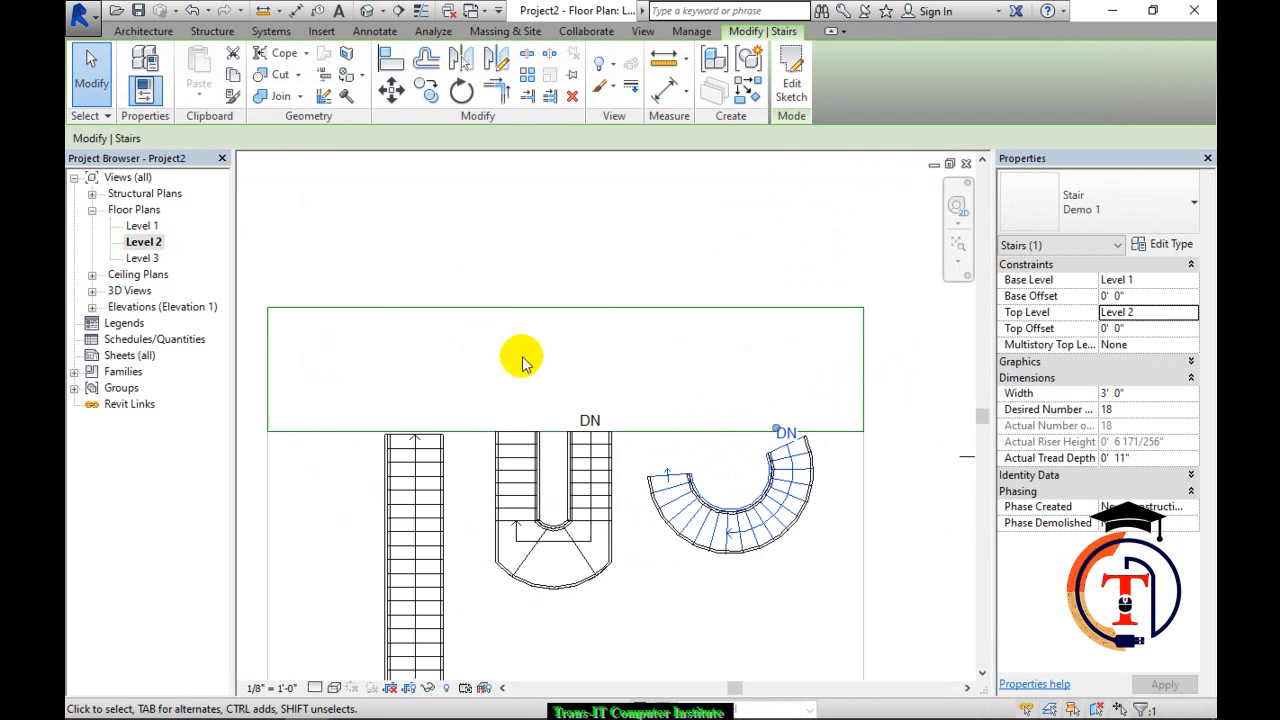
{"action": "scroll", "coordinate": [490, 380], "scroll_direction": "up", "scroll_amount": 3}
{"action": "key", "text": "a"}
{"action": "key", "text": "l"}
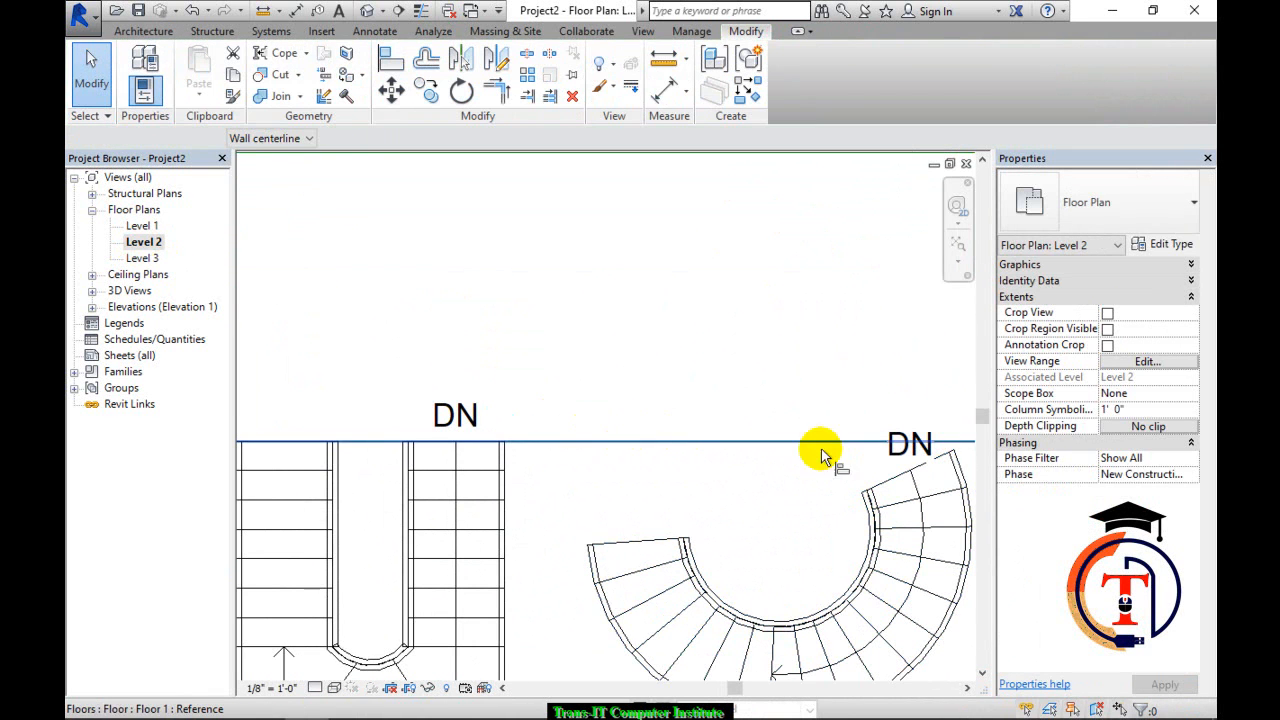
{"action": "left_click", "coordinate": [846, 441]}
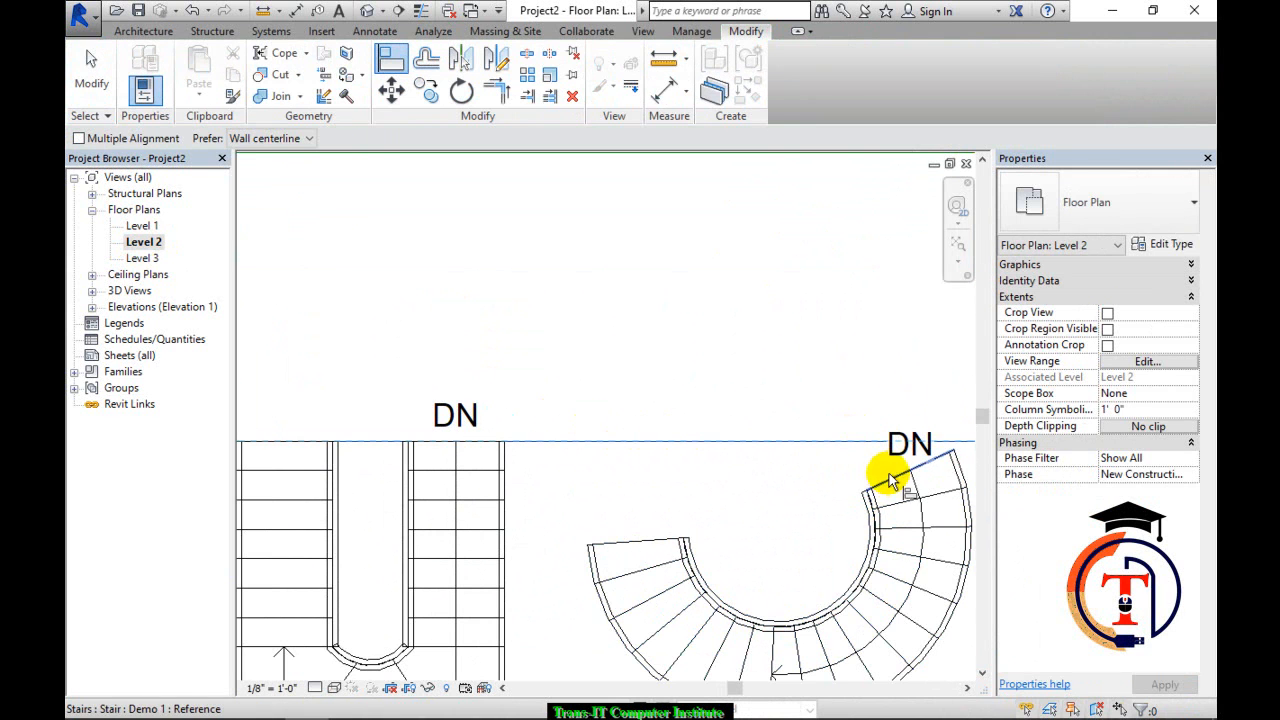
{"action": "left_click", "coordinate": [893, 481]}
{"action": "key", "text": "Escape"}
{"action": "key", "text": "Escape"}
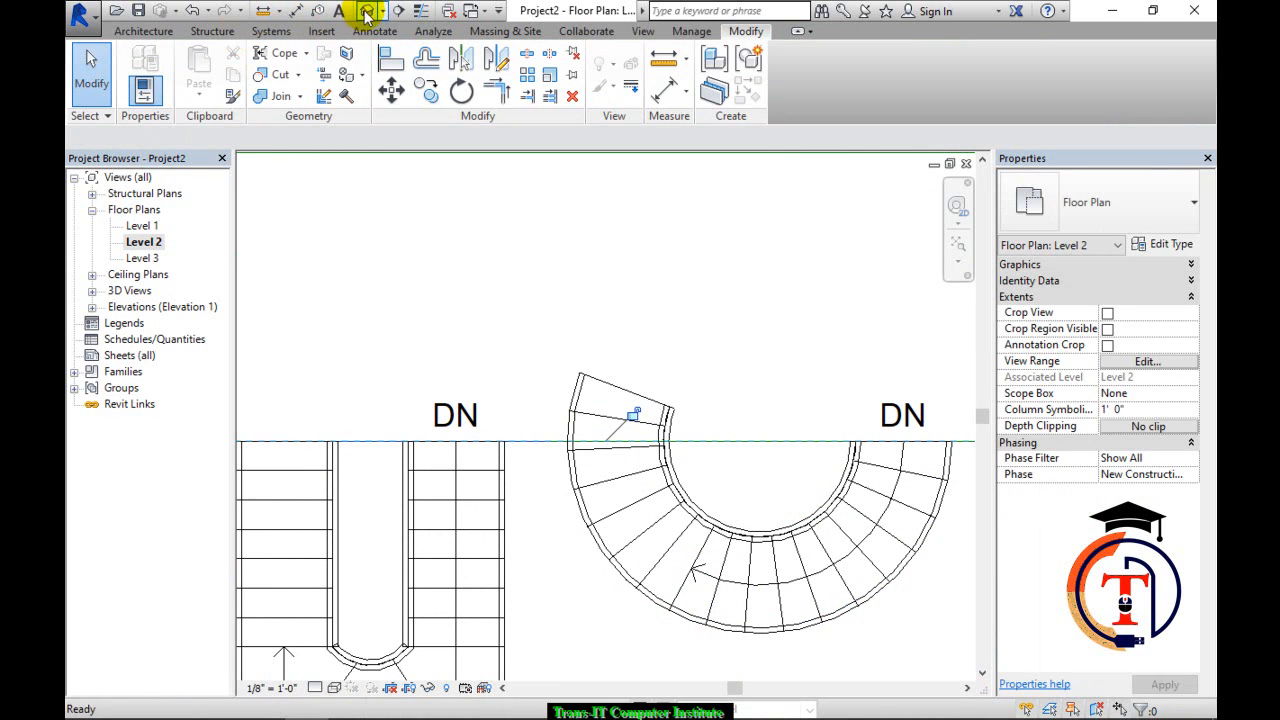
Edit the curved stair's sketch in the Level 2 plan, set the inner boundary arc's radius to 2'-0", and finish the sketch.
{"action": "left_click", "coordinate": [372, 11]}
{"action": "middle_click_drag", "start_coordinate": [543, 343], "coordinate": [606, 380], "text": "shift"}
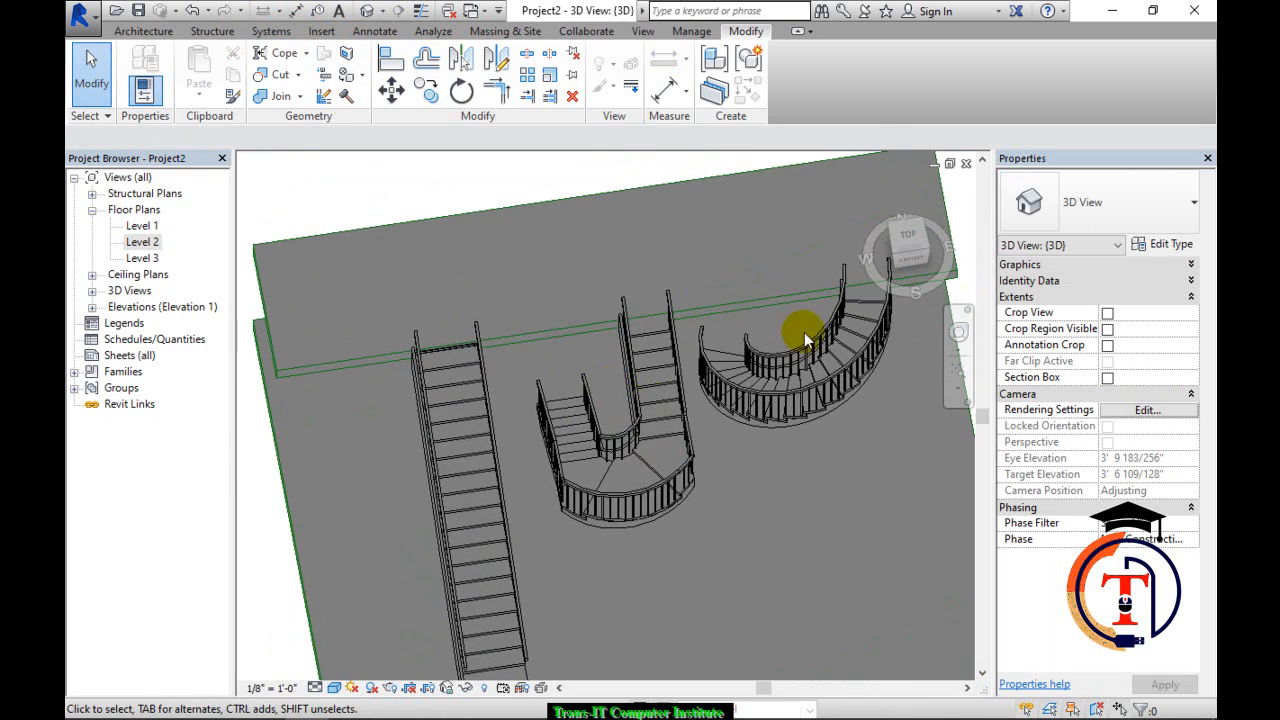
{"action": "scroll", "coordinate": [828, 383], "scroll_direction": "up", "scroll_amount": 3}
{"action": "middle_click_drag", "start_coordinate": [828, 383], "coordinate": [688, 438]}
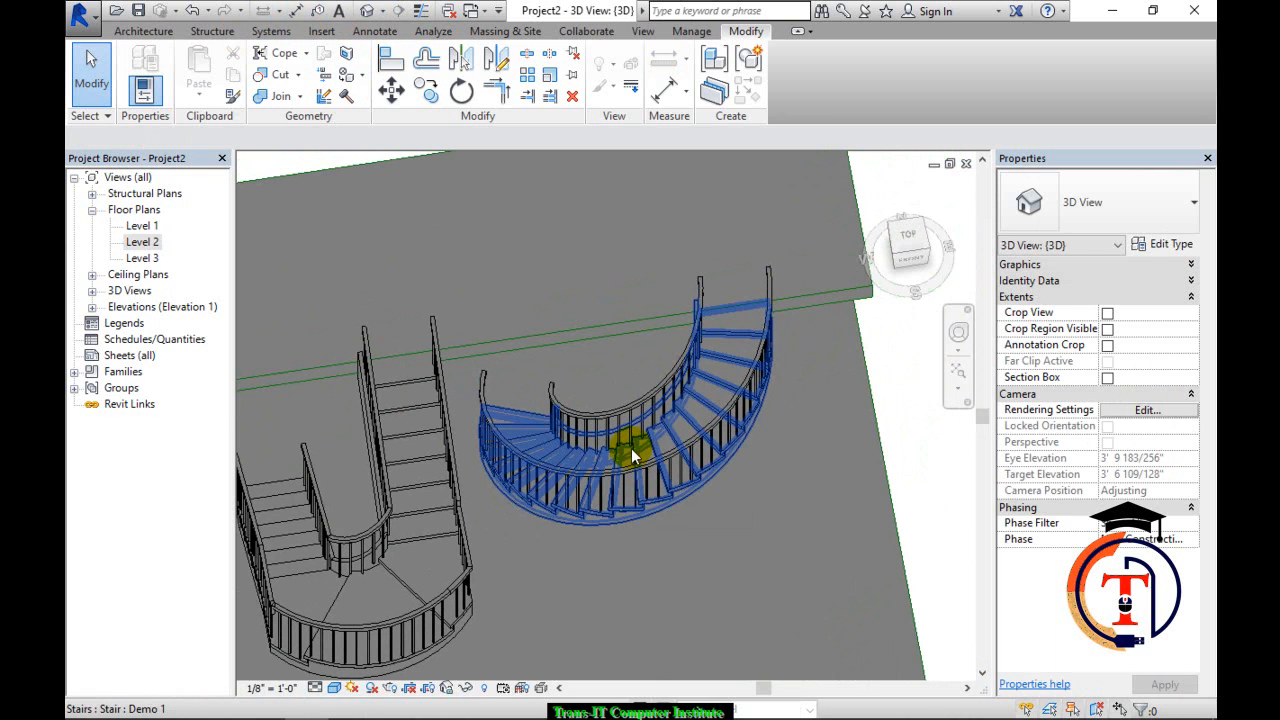
{"action": "left_click", "coordinate": [635, 451]}
{"action": "left_click", "coordinate": [790, 68]}
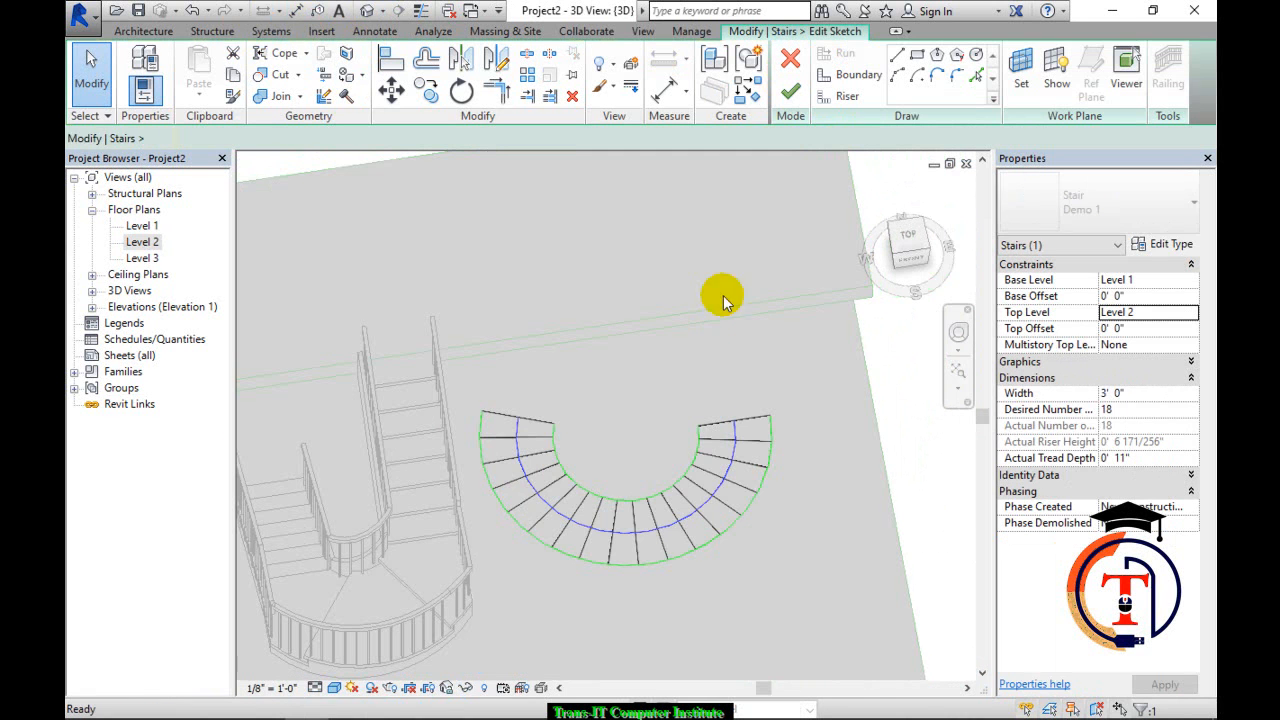
{"action": "double_click", "coordinate": [140, 241]}
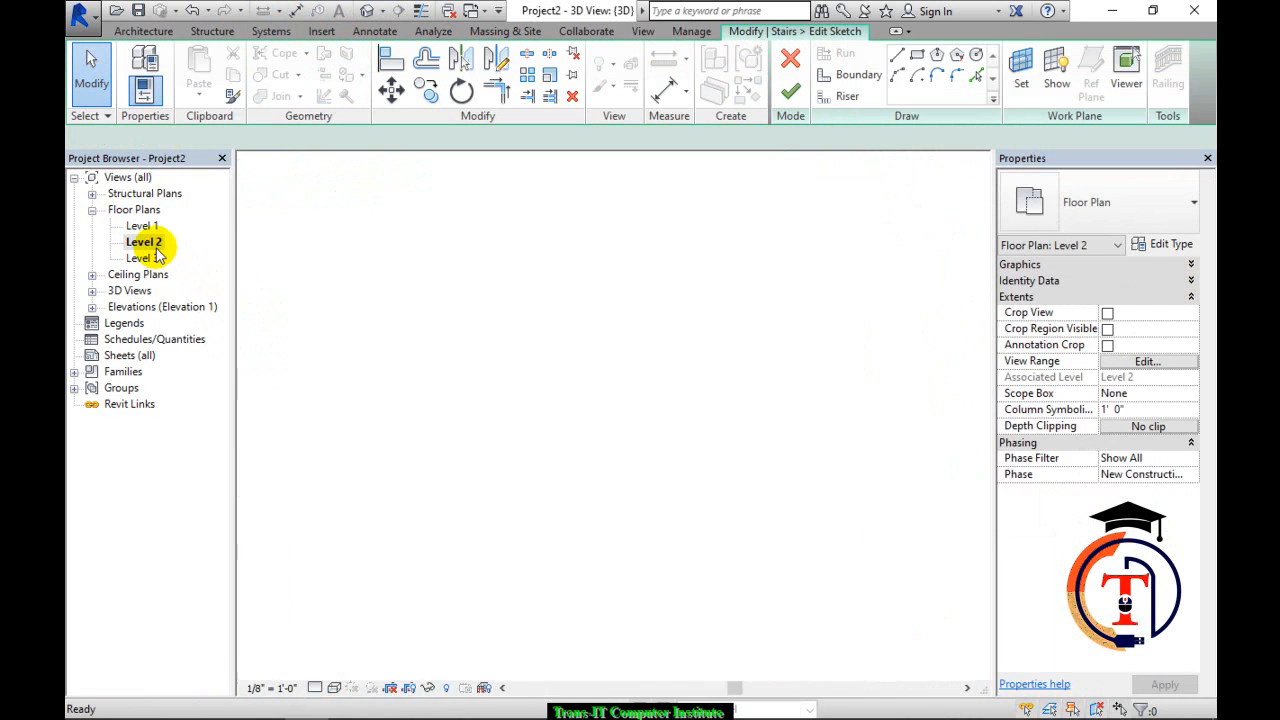
{"action": "left_click", "coordinate": [723, 530]}
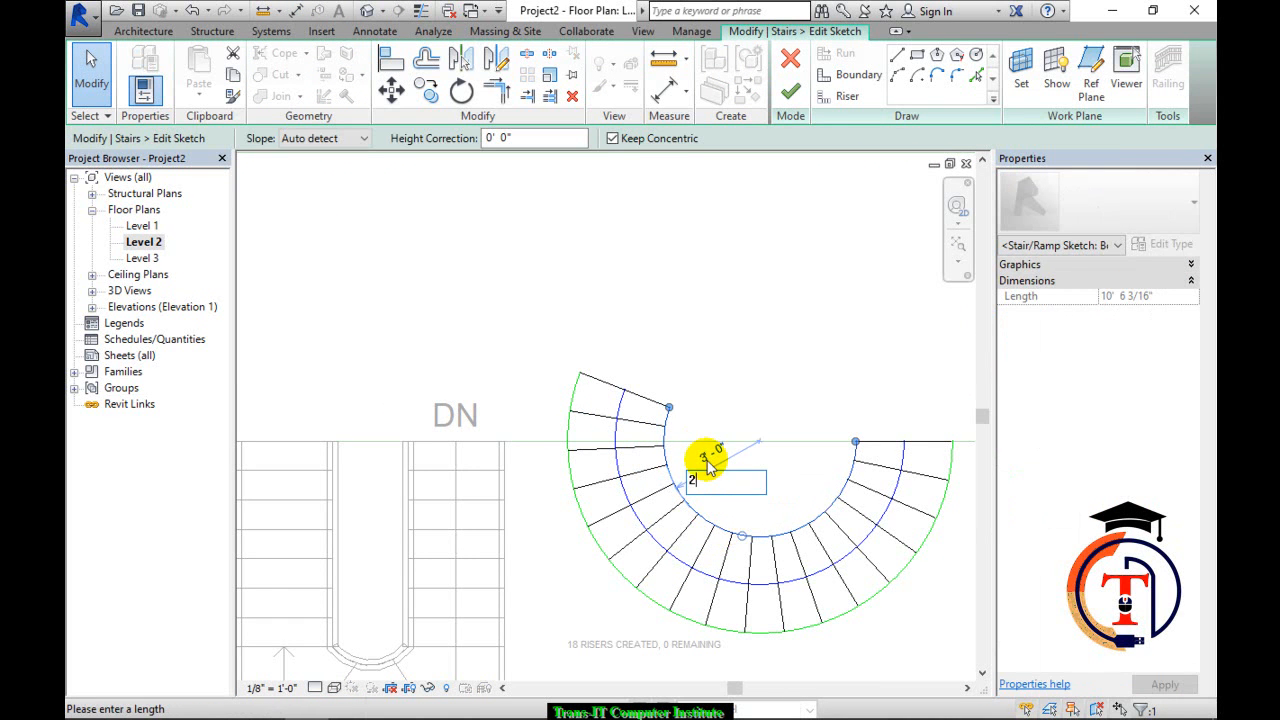
{"action": "key", "text": "Return"}
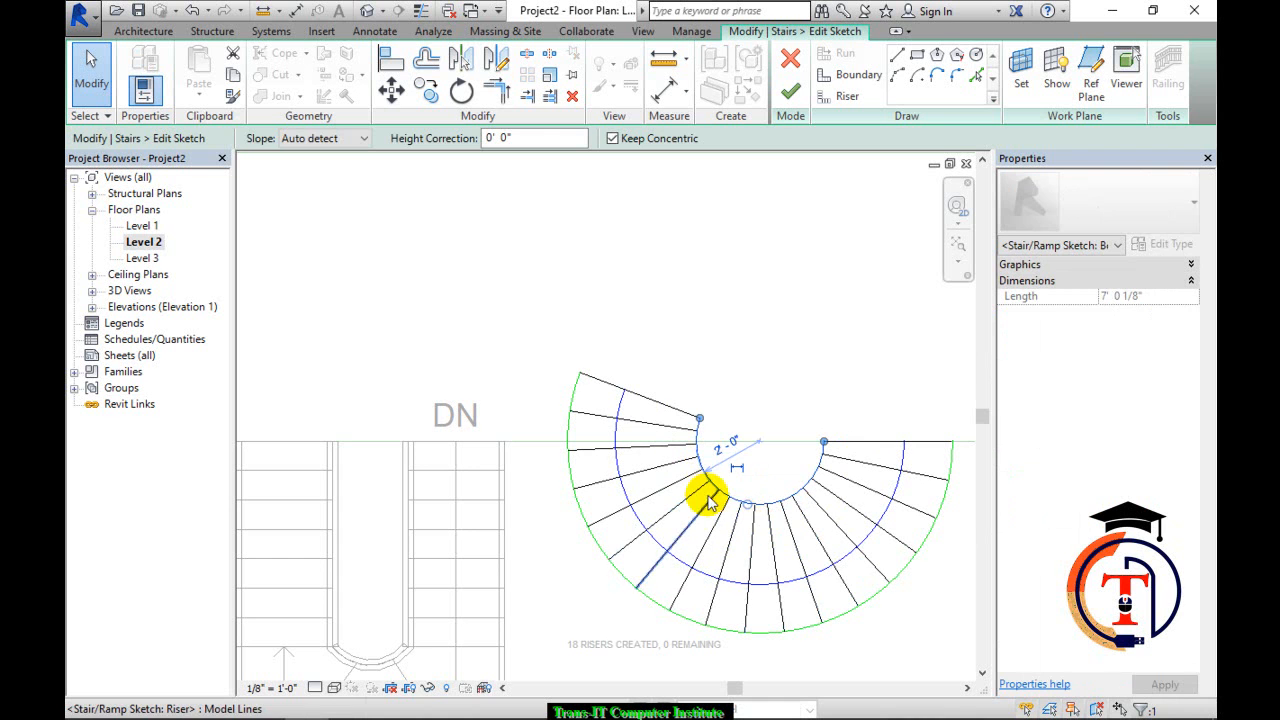
{"action": "left_click", "coordinate": [792, 91]}
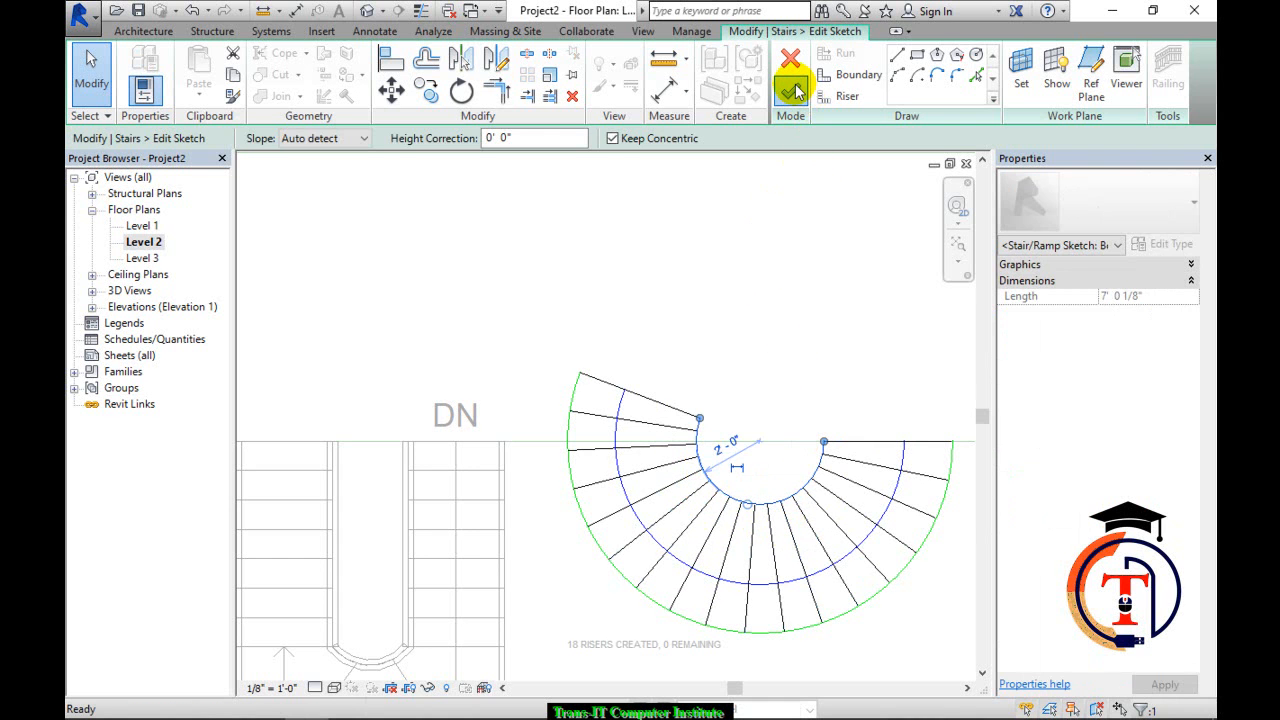
Reopen the curved stair's sketch in the Level 1 floor plan and shorten the arc run from its lower end to 15 risers.
{"action": "left_click", "coordinate": [366, 11]}
{"action": "middle_click_drag", "start_coordinate": [737, 323], "coordinate": [601, 497], "text": "shift"}
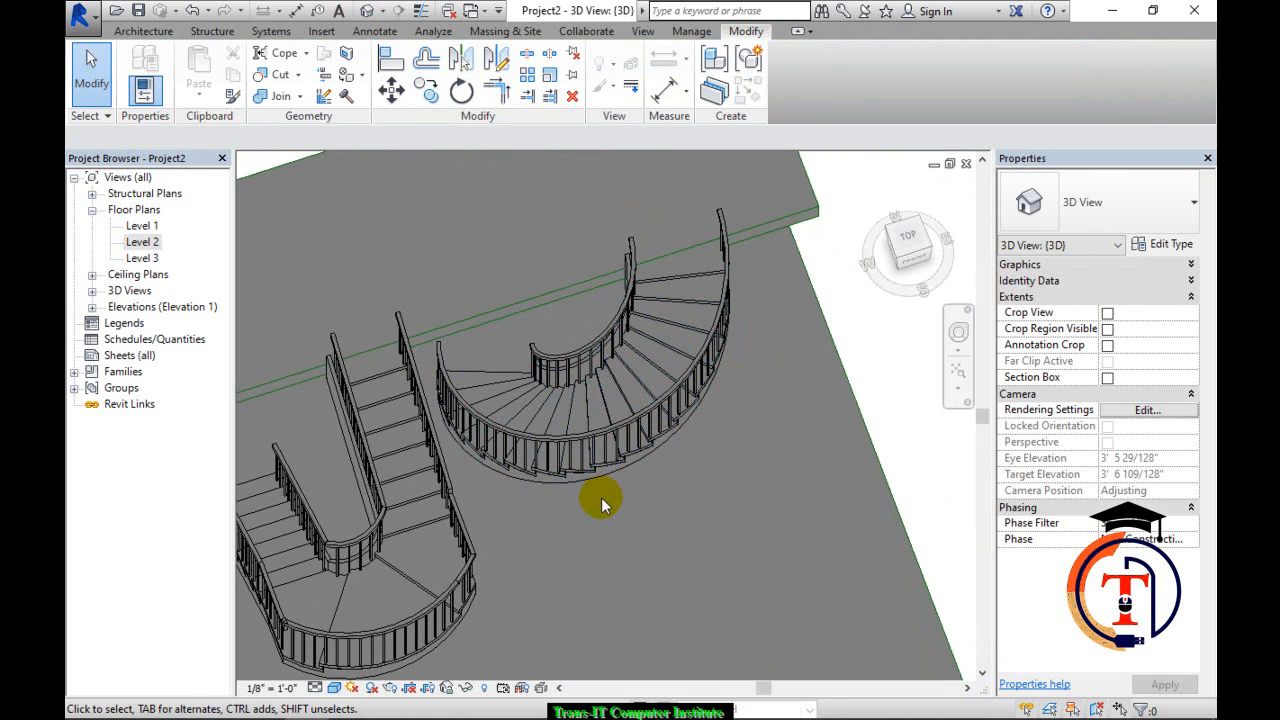
{"action": "left_click", "coordinate": [626, 400]}
{"action": "left_click", "coordinate": [788, 72]}
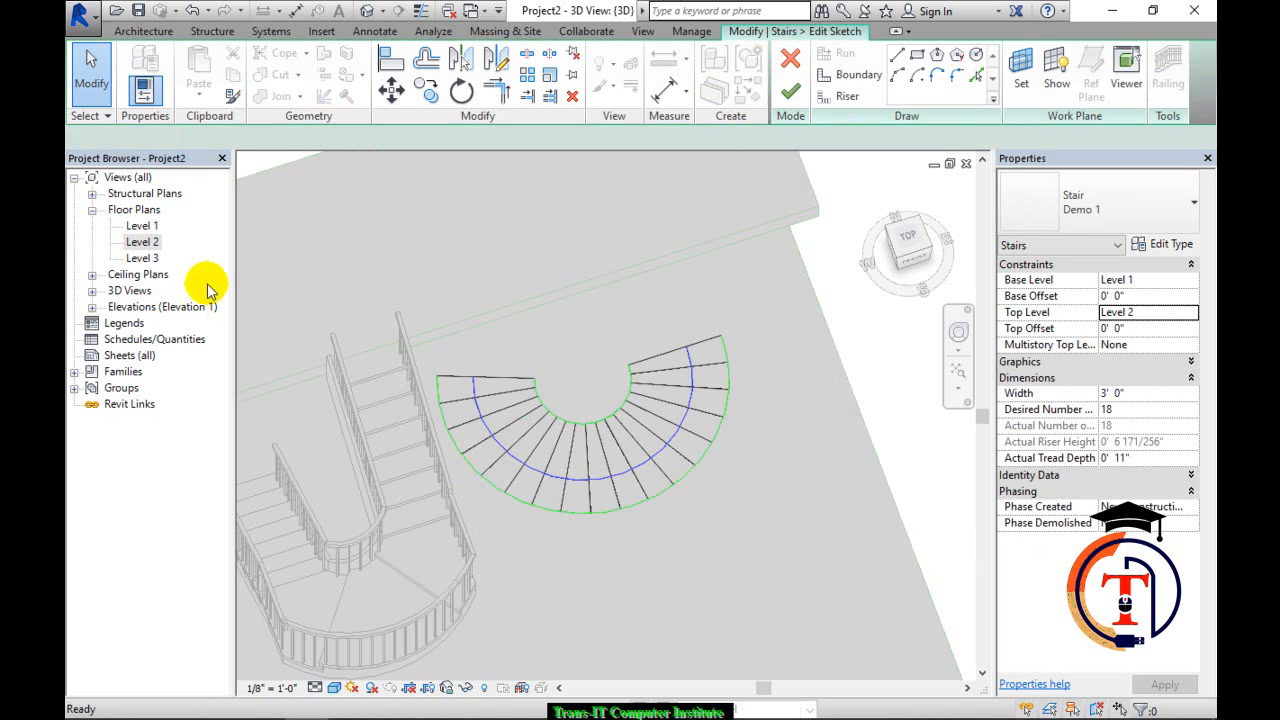
{"action": "double_click", "coordinate": [143, 228]}
{"action": "scroll", "coordinate": [566, 429], "scroll_direction": "down", "scroll_amount": 2}
{"action": "scroll", "coordinate": [575, 487], "scroll_direction": "down", "scroll_amount": 2}
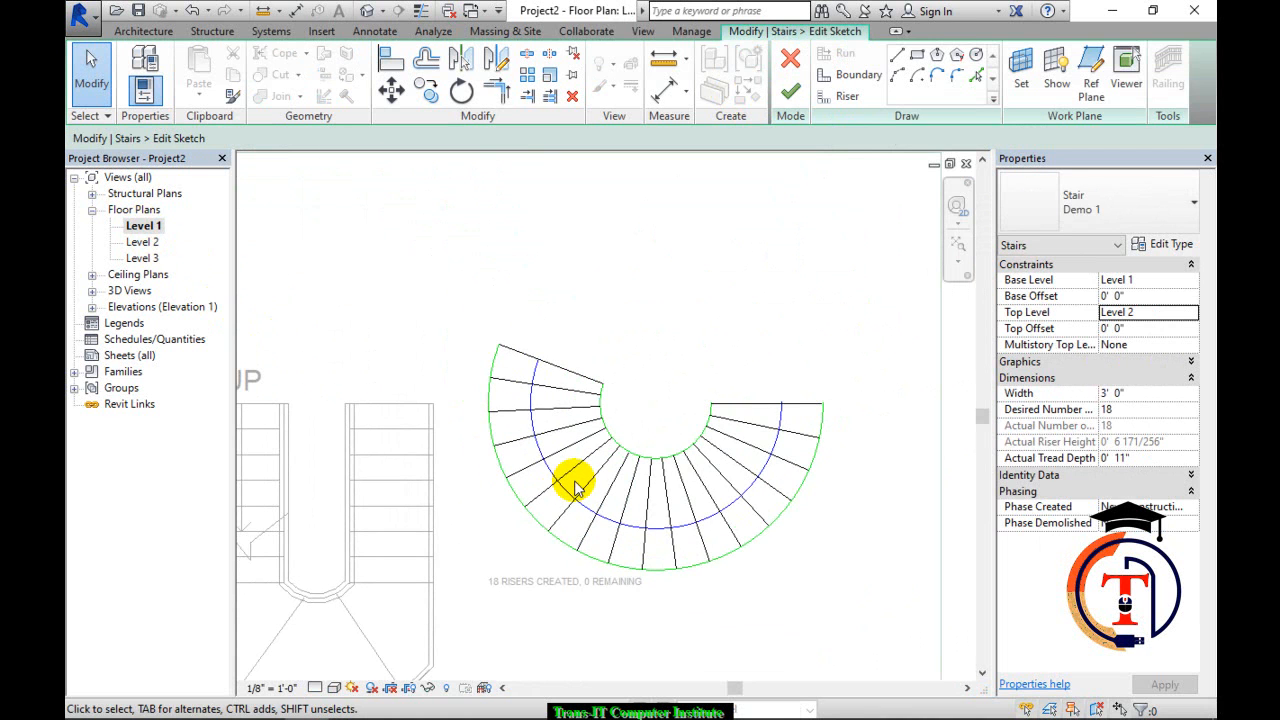
{"action": "scroll", "coordinate": [575, 487], "scroll_direction": "down", "scroll_amount": 2}
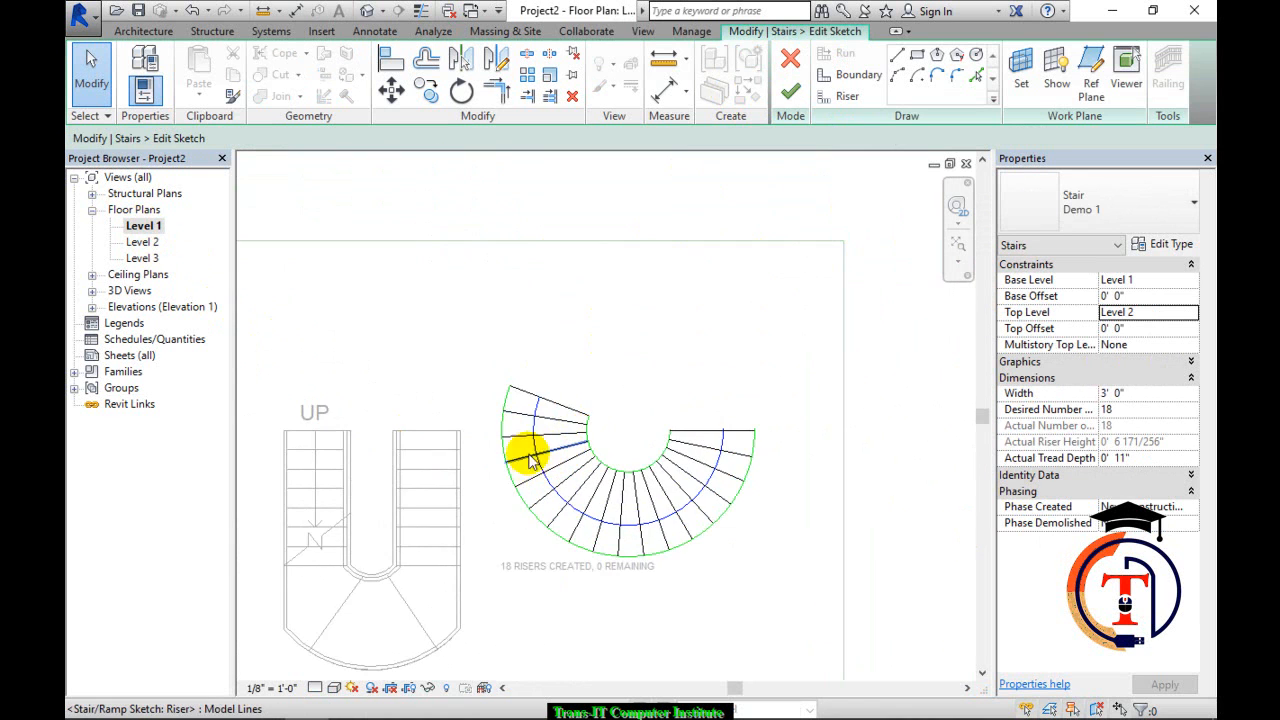
{"action": "scroll", "coordinate": [527, 445], "scroll_direction": "up", "scroll_amount": 2}
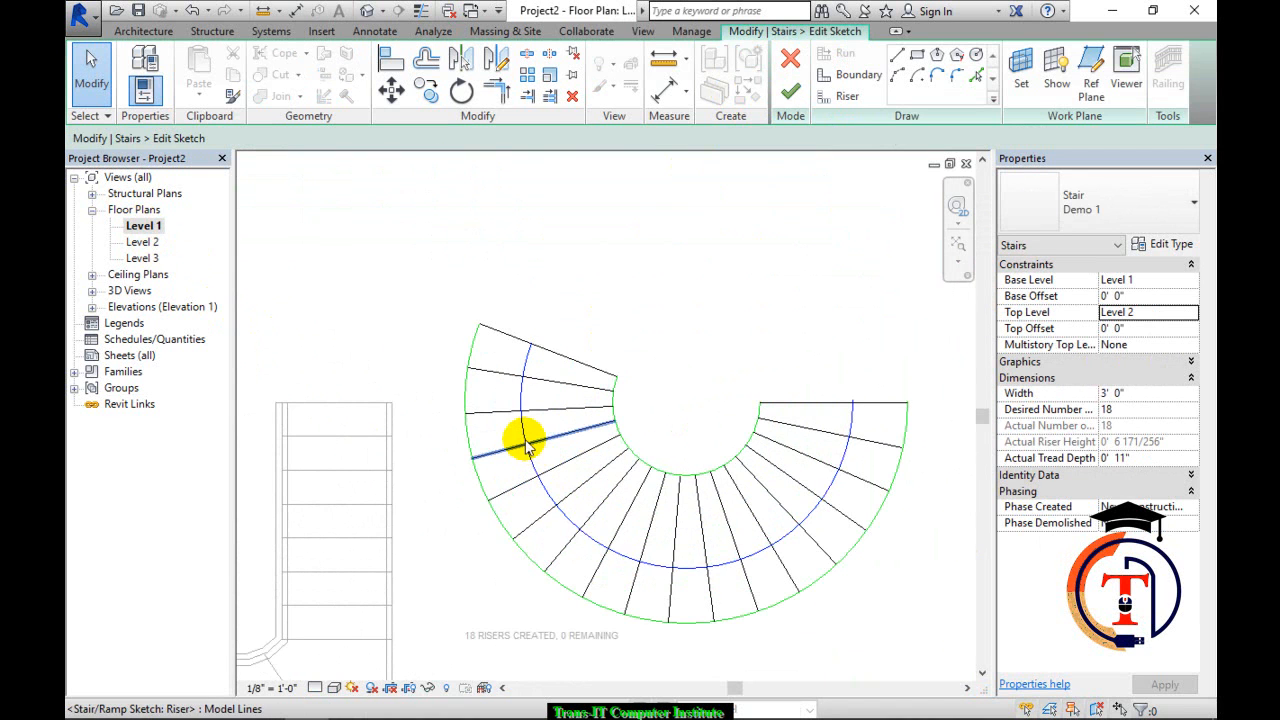
{"action": "left_click", "coordinate": [531, 345]}
{"action": "left_click_drag", "start_coordinate": [527, 419], "coordinate": [528, 443]}
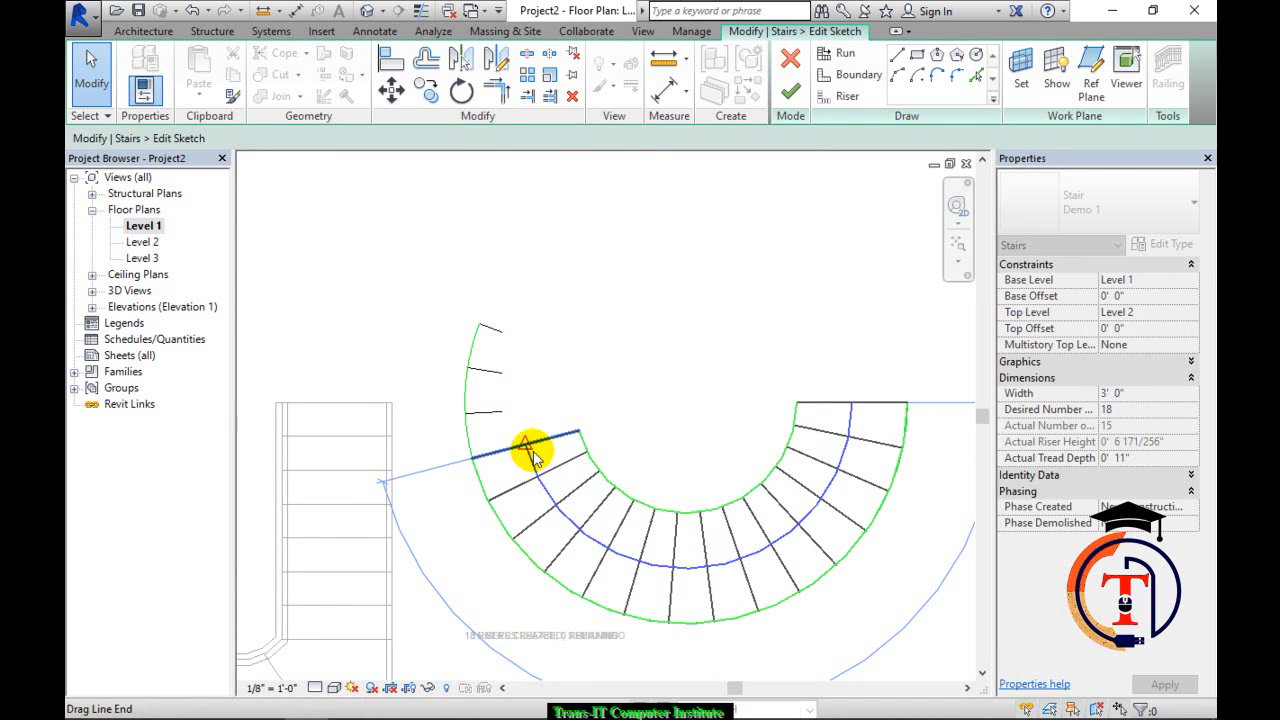
Try to continue the shortened arc run with a straight segment using the remaining 3 risers, and undo it.
{"action": "left_click", "coordinate": [897, 54]}
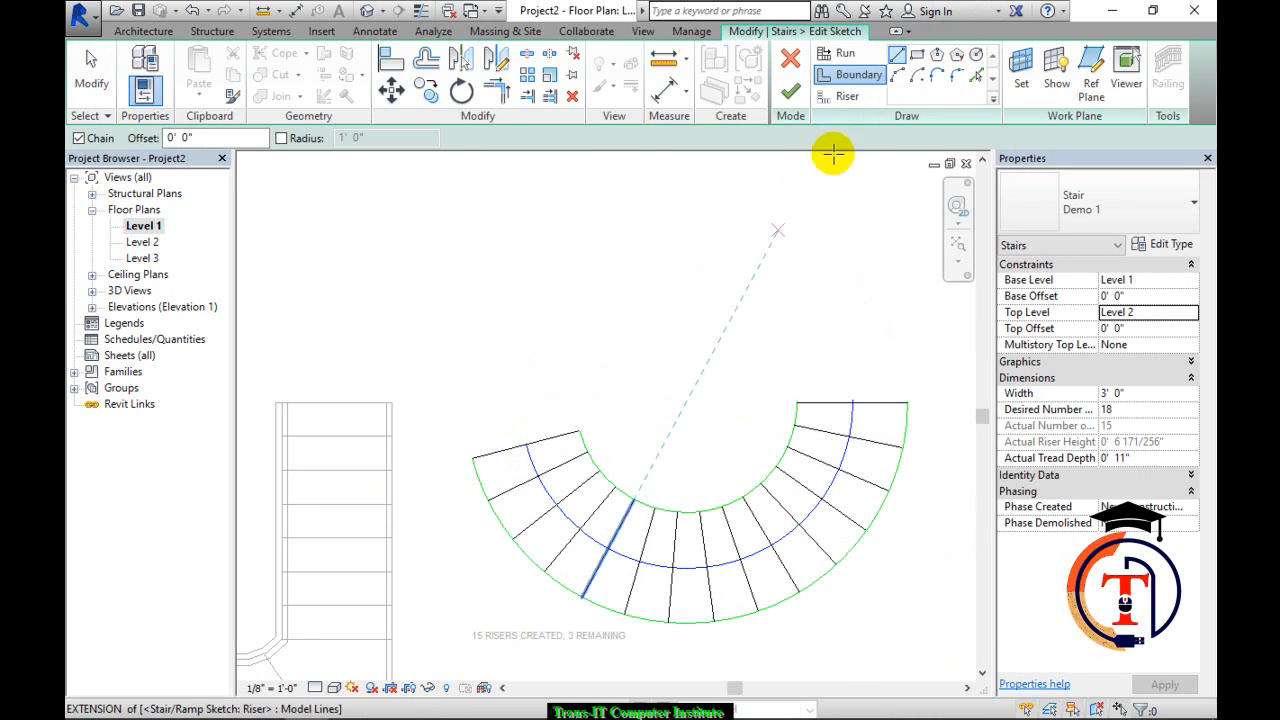
{"action": "left_click", "coordinate": [840, 53]}
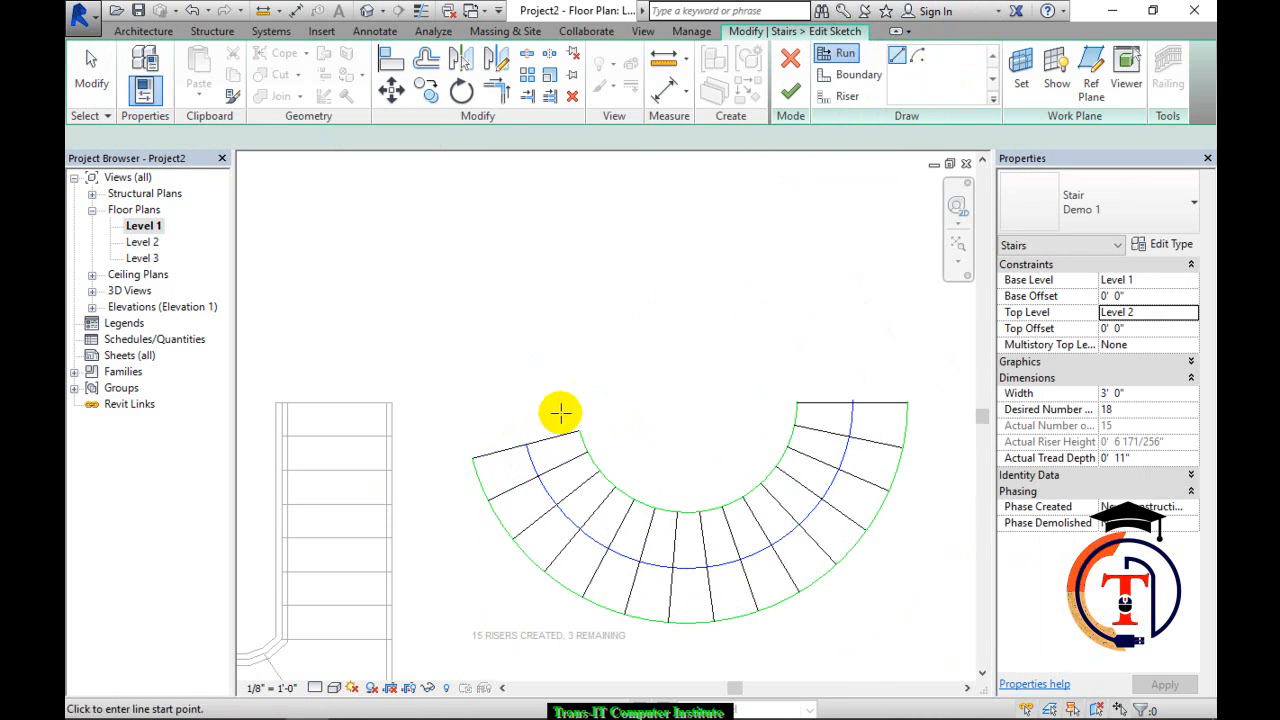
{"action": "left_click", "coordinate": [522, 431]}
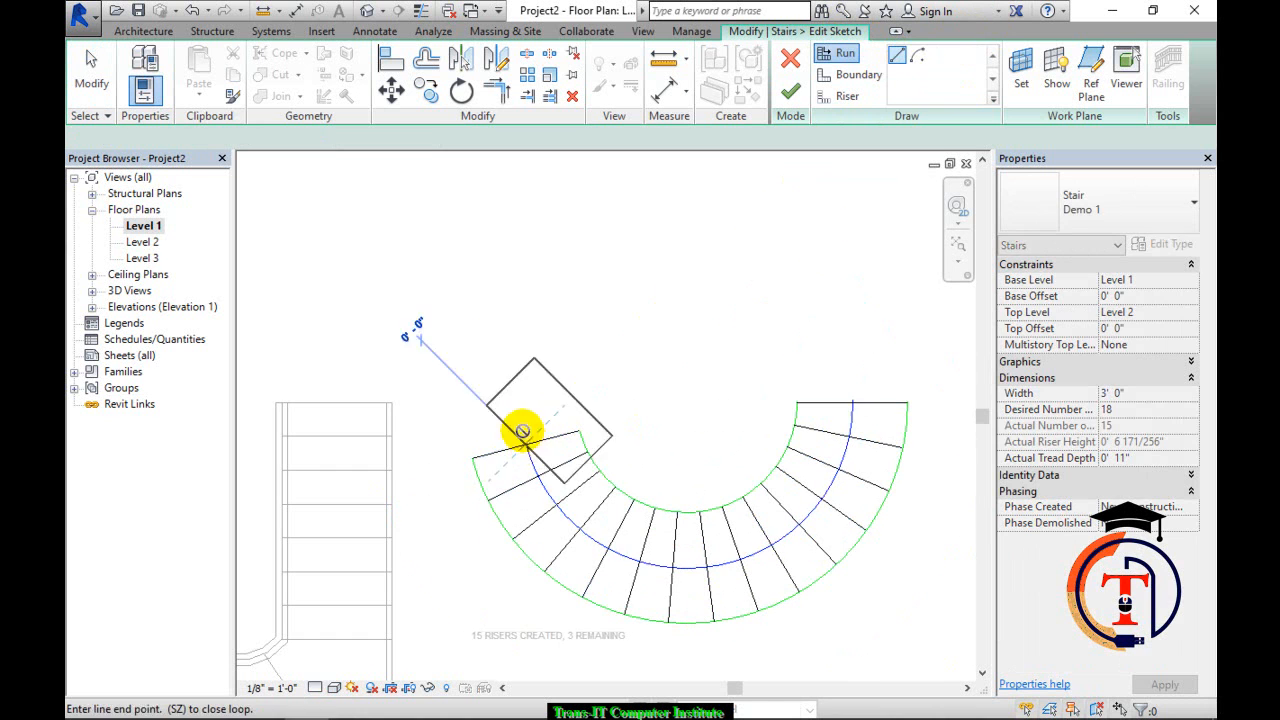
{"action": "left_click", "coordinate": [508, 383]}
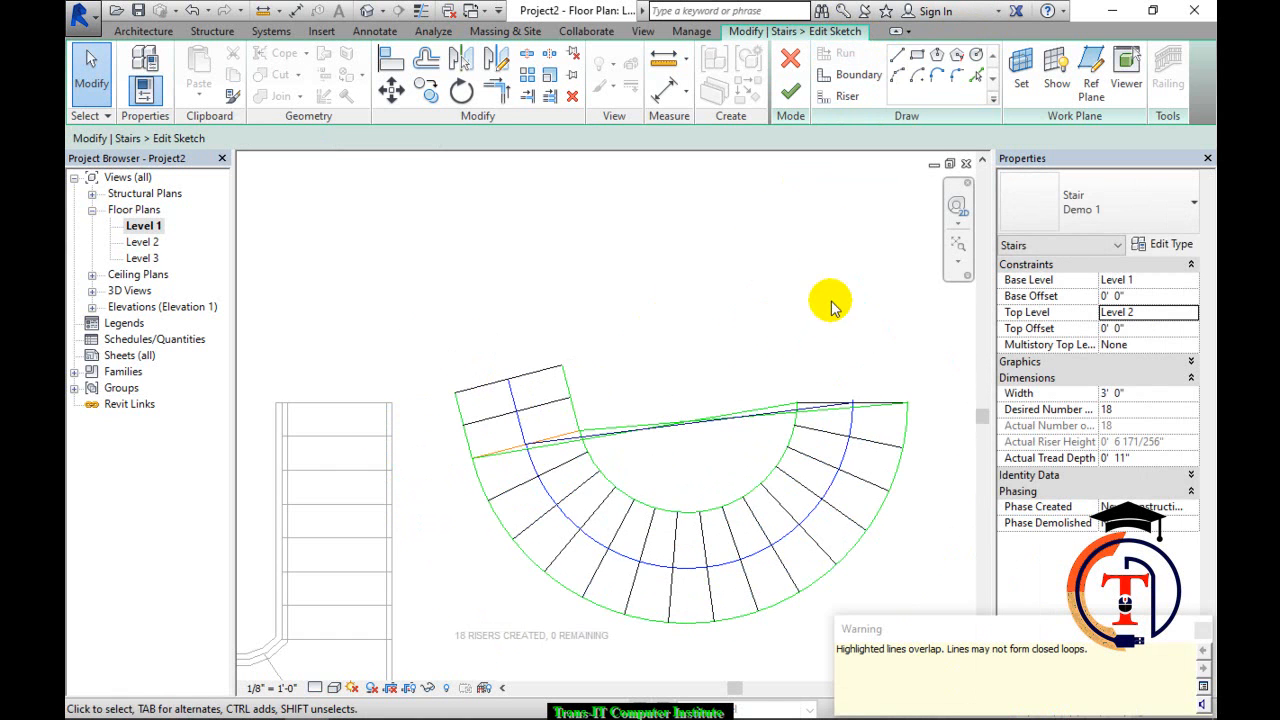
{"action": "scroll", "coordinate": [601, 446], "scroll_direction": "up", "scroll_amount": 2}
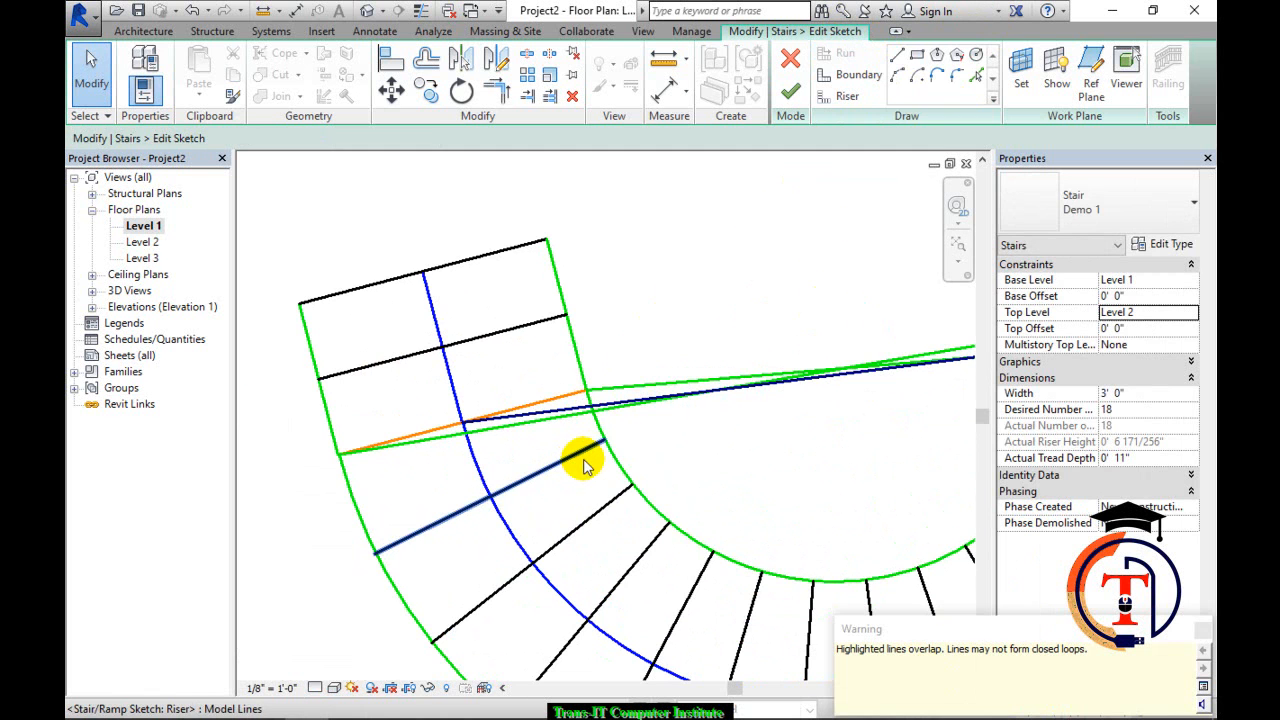
{"action": "scroll", "coordinate": [594, 443], "scroll_direction": "down", "scroll_amount": 2}
{"action": "scroll", "coordinate": [620, 400], "scroll_direction": "down", "scroll_amount": 2}
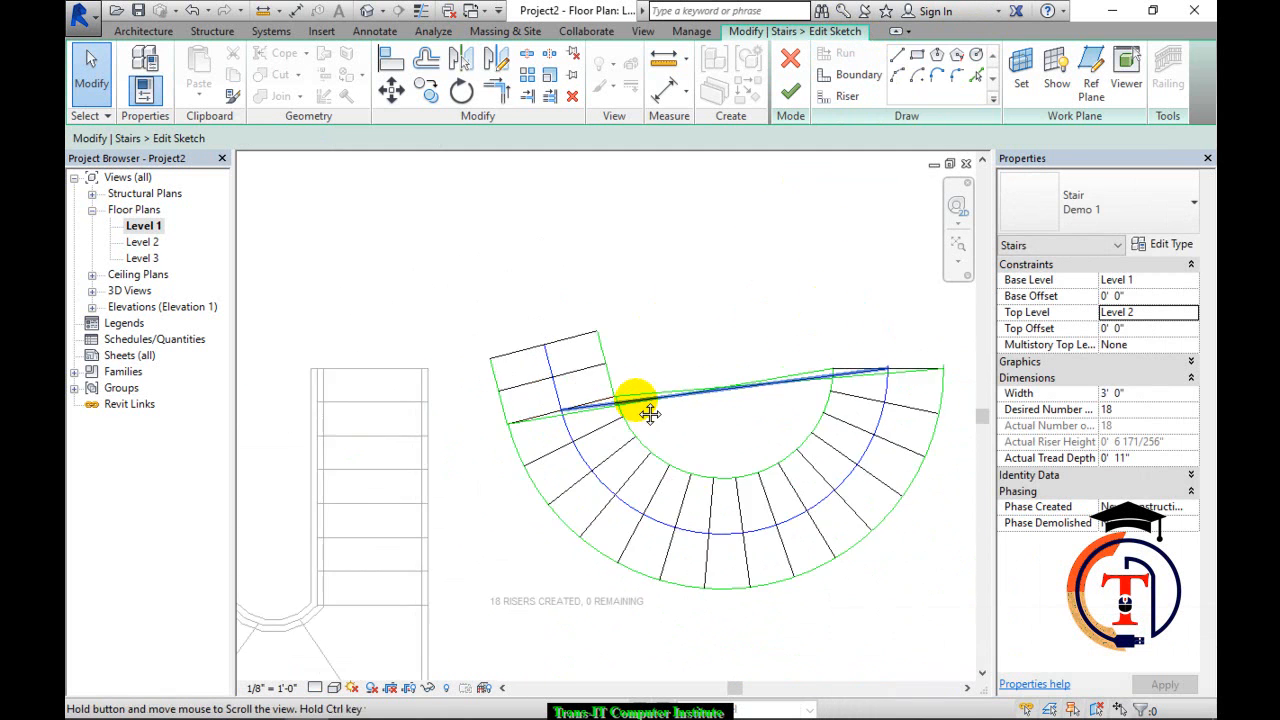
{"action": "middle_click_drag", "start_coordinate": [651, 409], "coordinate": [598, 376]}
{"action": "key", "text": "ctrl+z"}
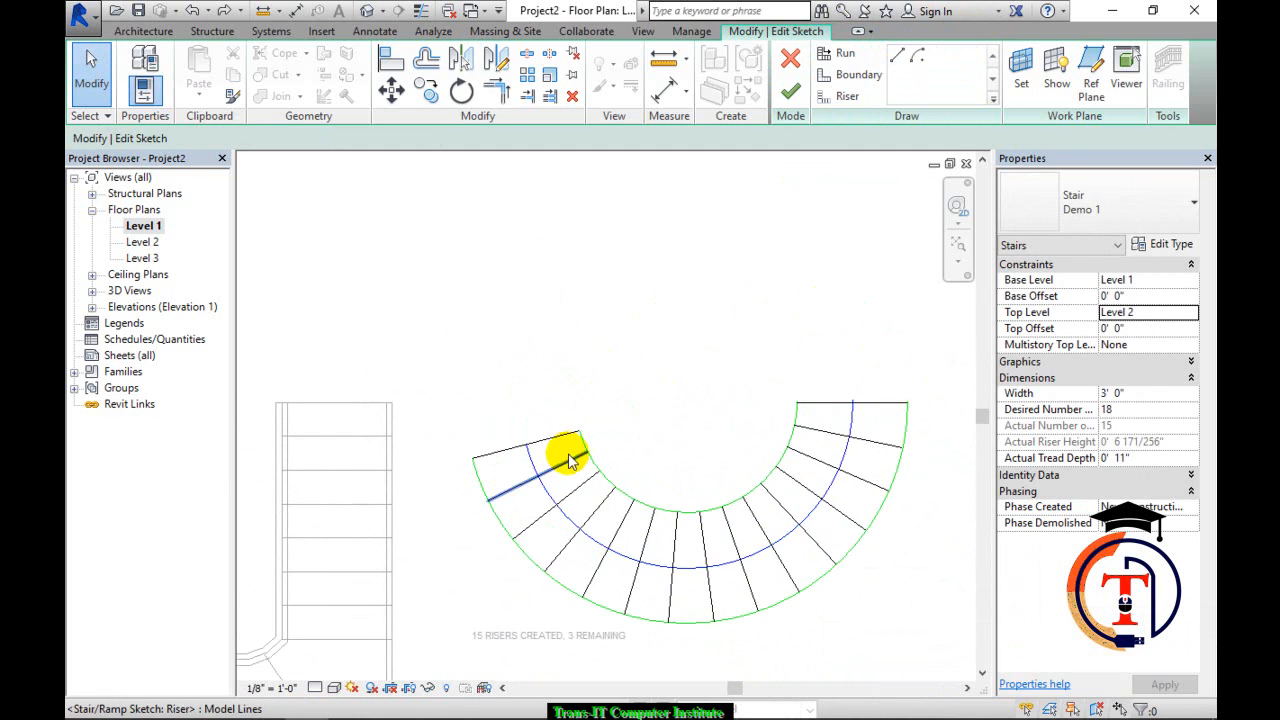
Draw a straight run about 1'-10" long from the arc run's open end, tangent to it, using the remaining 3 risers.
{"action": "left_click", "coordinate": [528, 470]}
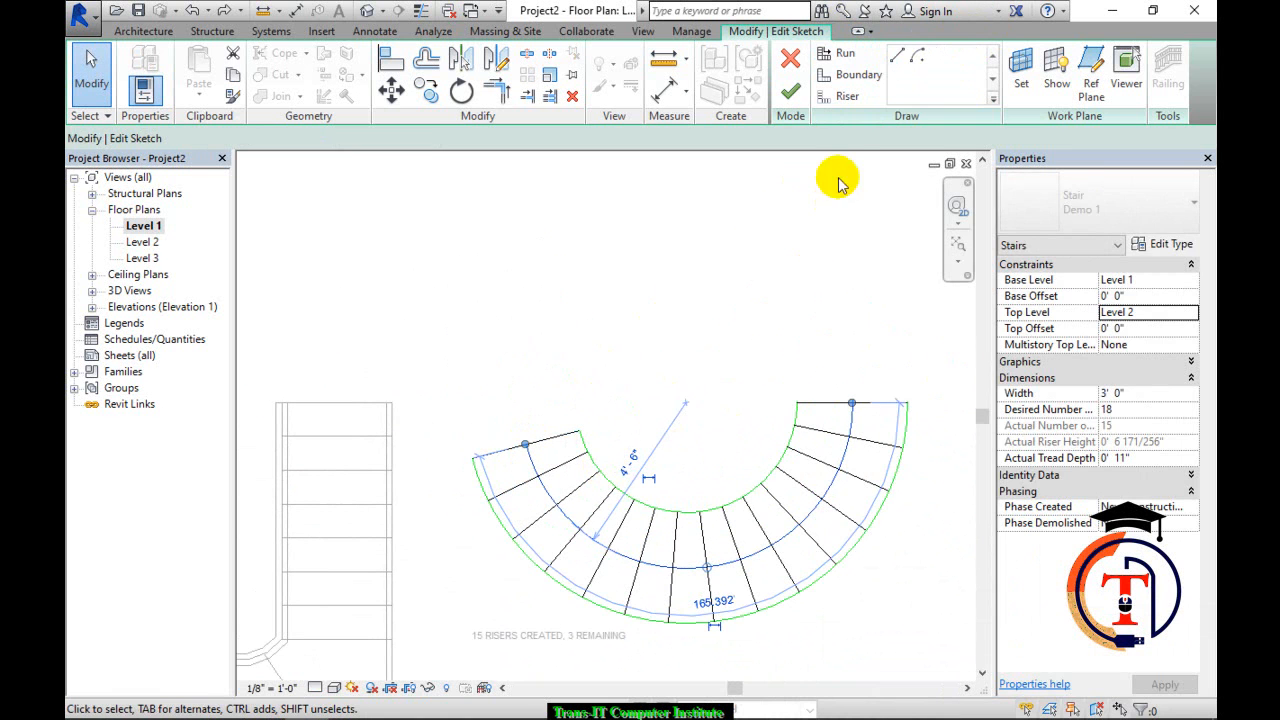
{"action": "left_click", "coordinate": [846, 55]}
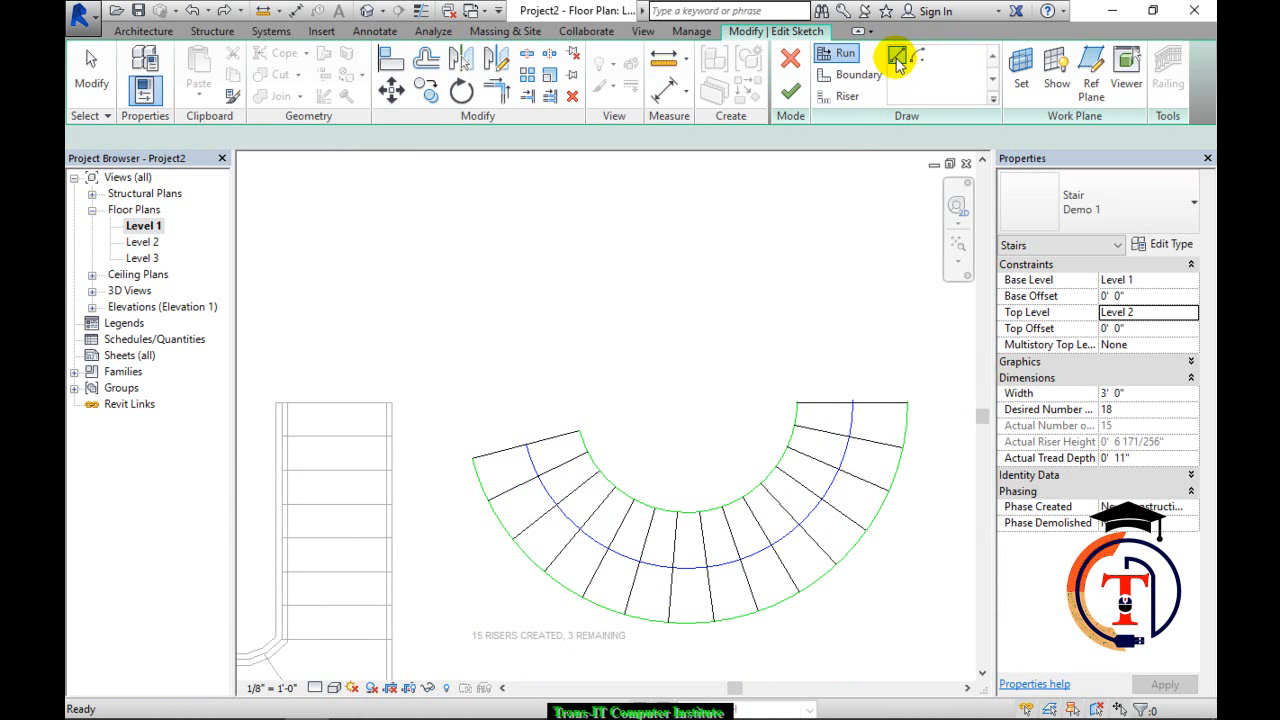
{"action": "middle_click_drag", "start_coordinate": [555, 343], "coordinate": [589, 240]}
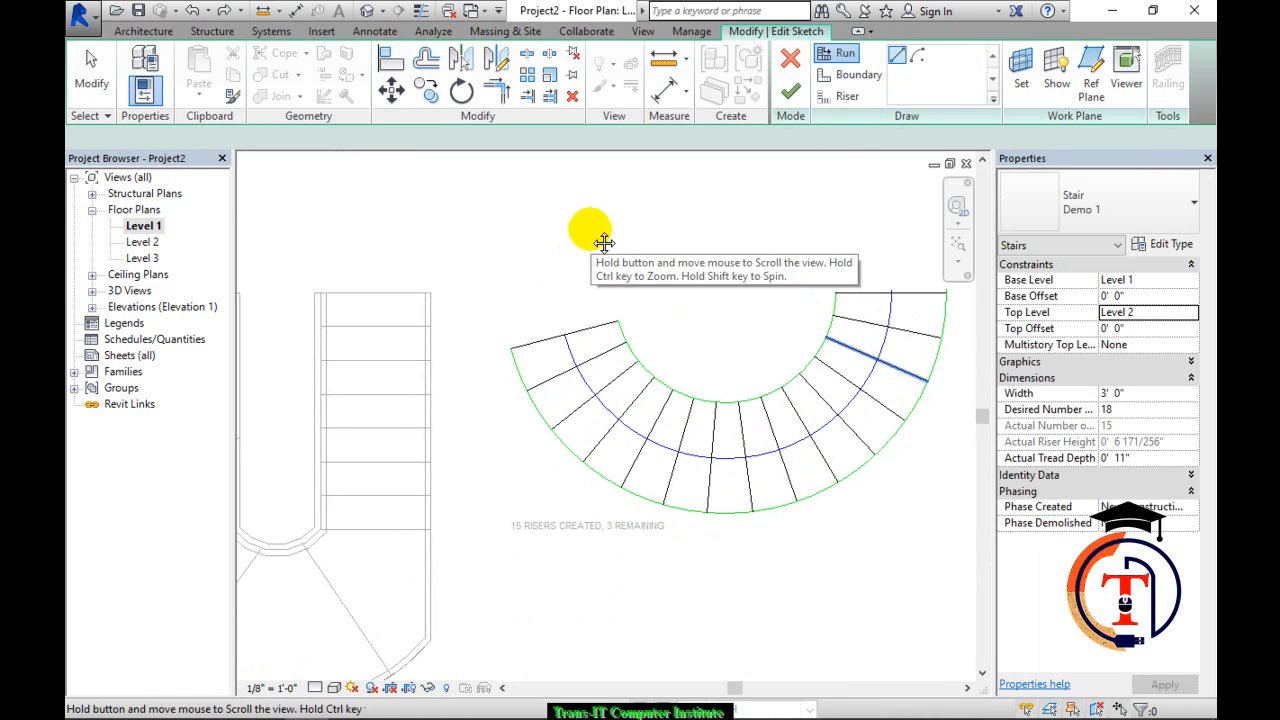
{"action": "scroll", "coordinate": [555, 319], "scroll_direction": "up", "scroll_amount": 3}
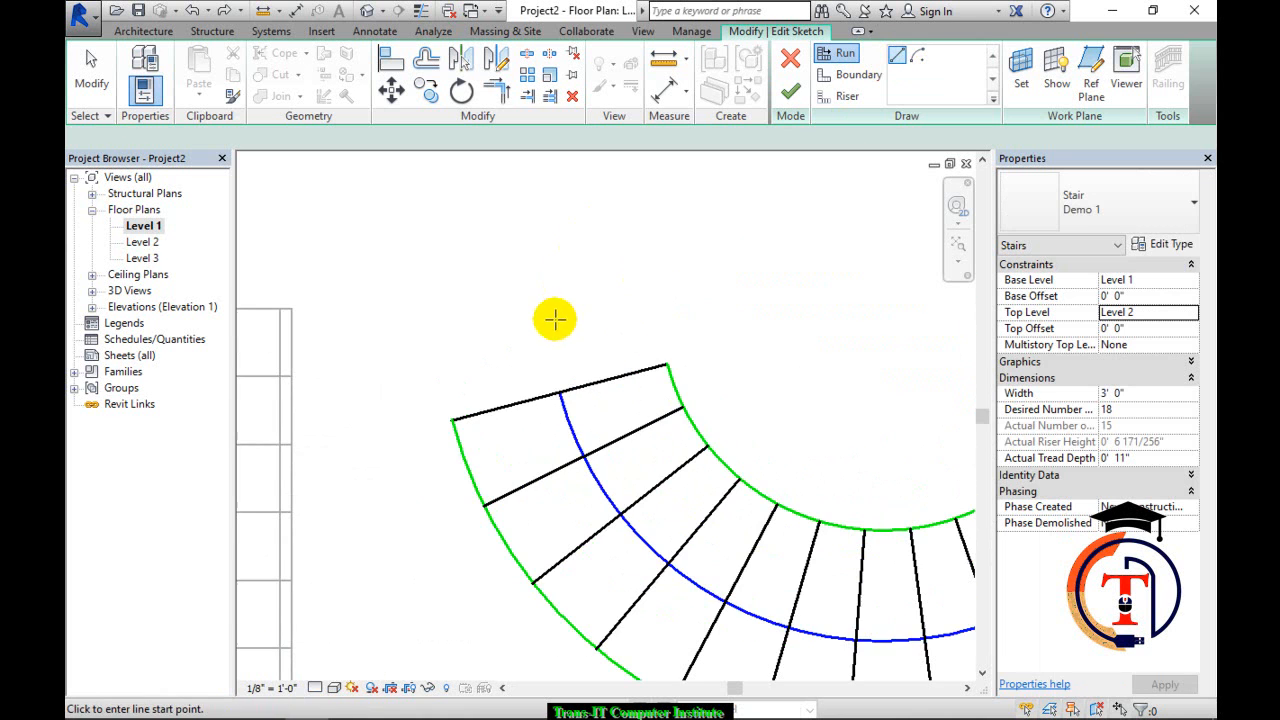
{"action": "left_click", "coordinate": [547, 391]}
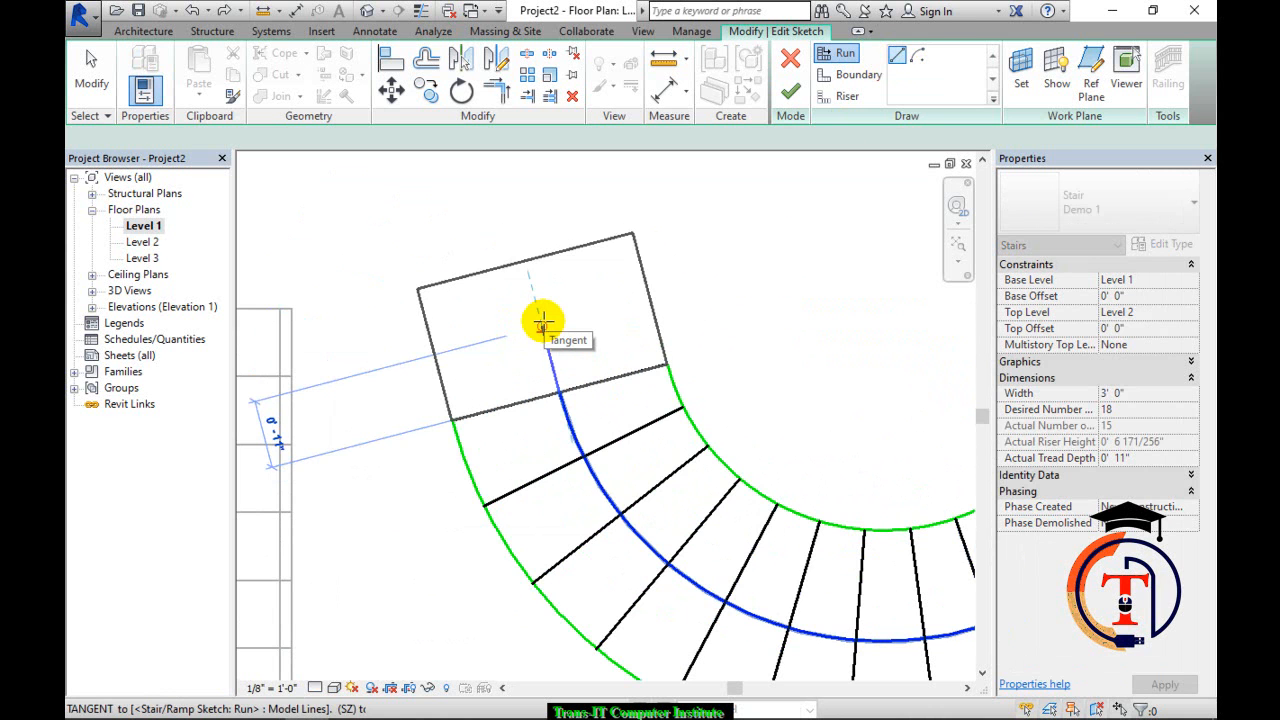
{"action": "left_click", "coordinate": [523, 264]}
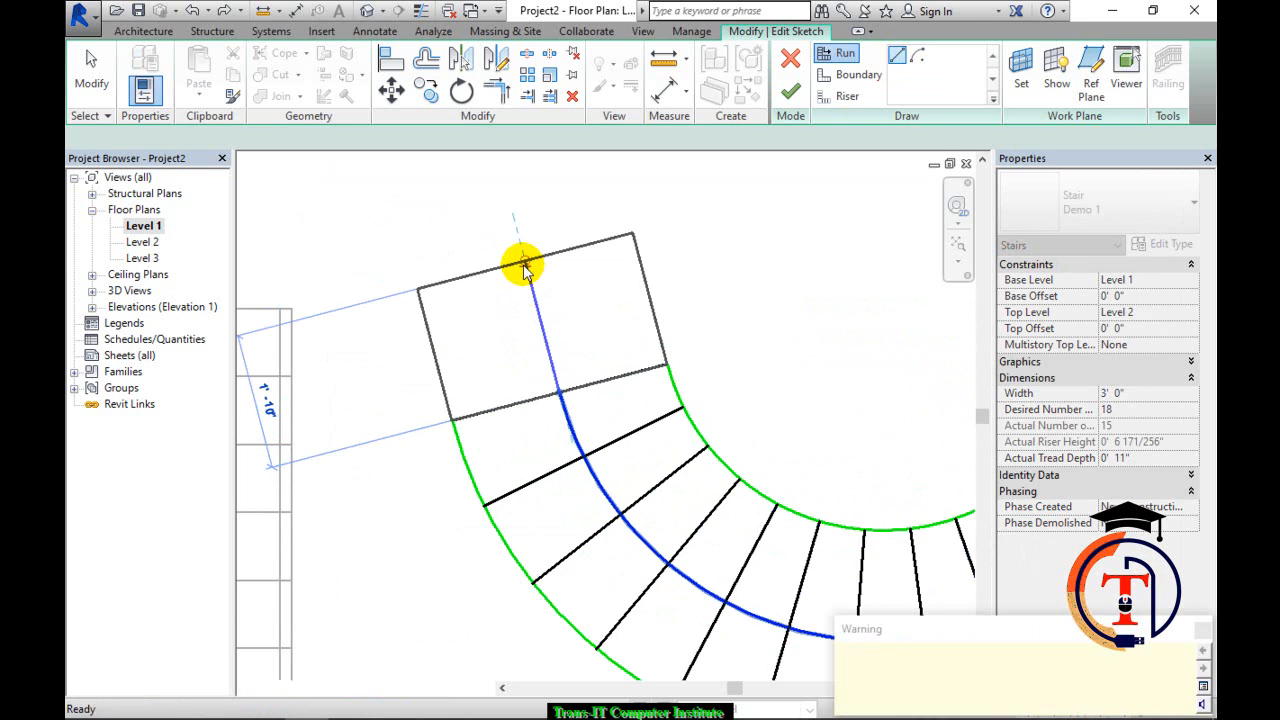
{"action": "key", "text": "Escape"}
{"action": "middle_click_drag", "start_coordinate": [557, 391], "coordinate": [593, 262]}
{"action": "scroll", "coordinate": [580, 270], "scroll_direction": "down", "scroll_amount": 5}
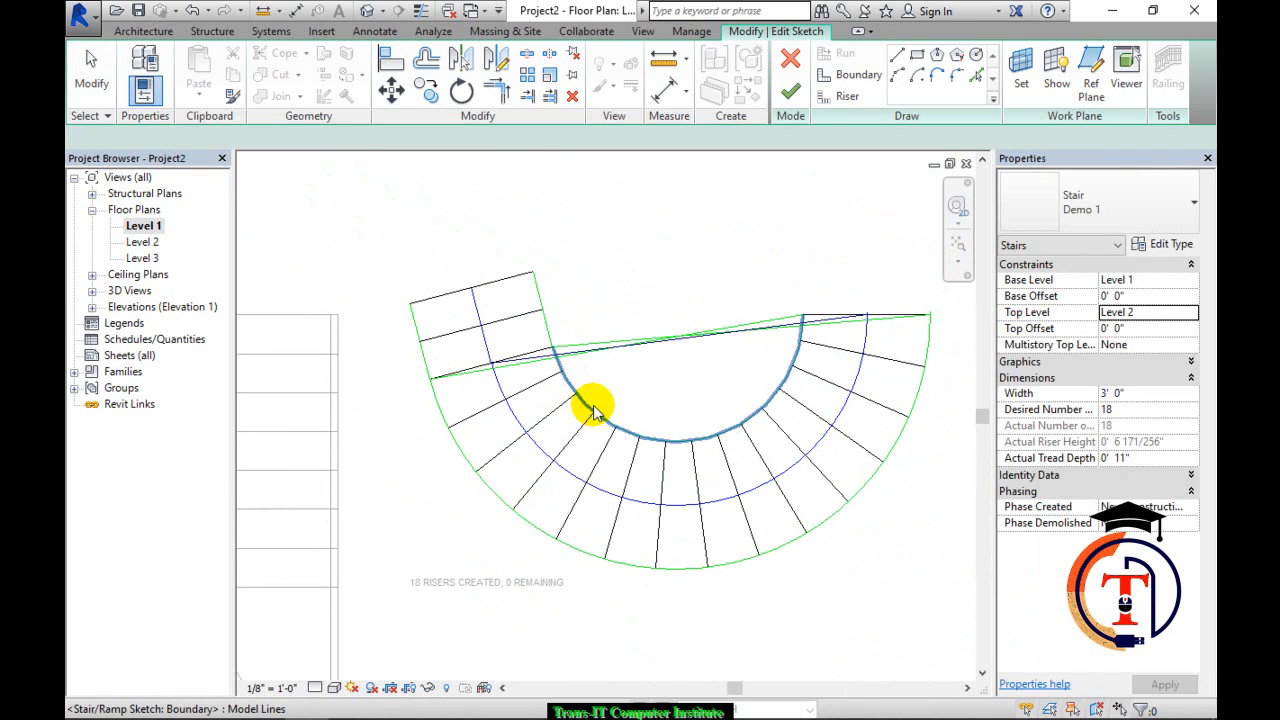
Delete the stray boundary and run lines crossing between the ends of the arc, and finish the stair sketch.
{"action": "left_click", "coordinate": [590, 402]}
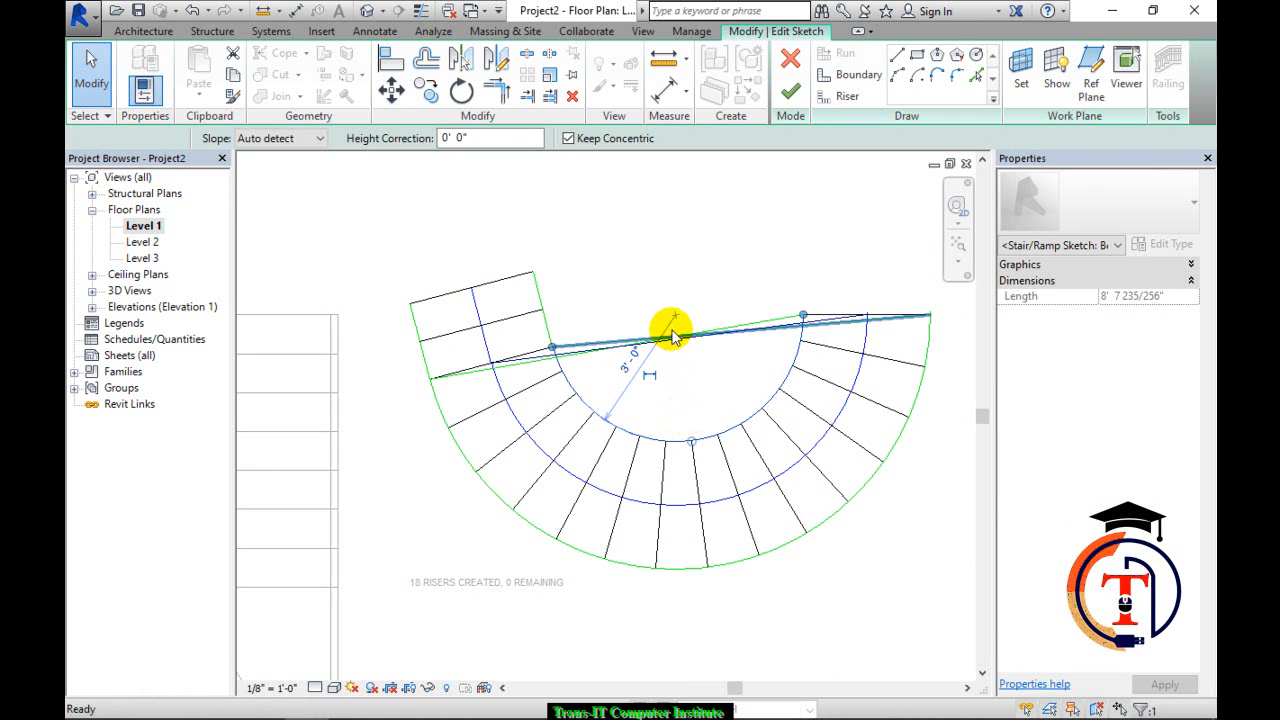
{"action": "left_click", "coordinate": [663, 306]}
{"action": "scroll", "coordinate": [580, 350], "scroll_direction": "up", "scroll_amount": 3}
{"action": "scroll", "coordinate": [580, 352], "scroll_direction": "up", "scroll_amount": 1}
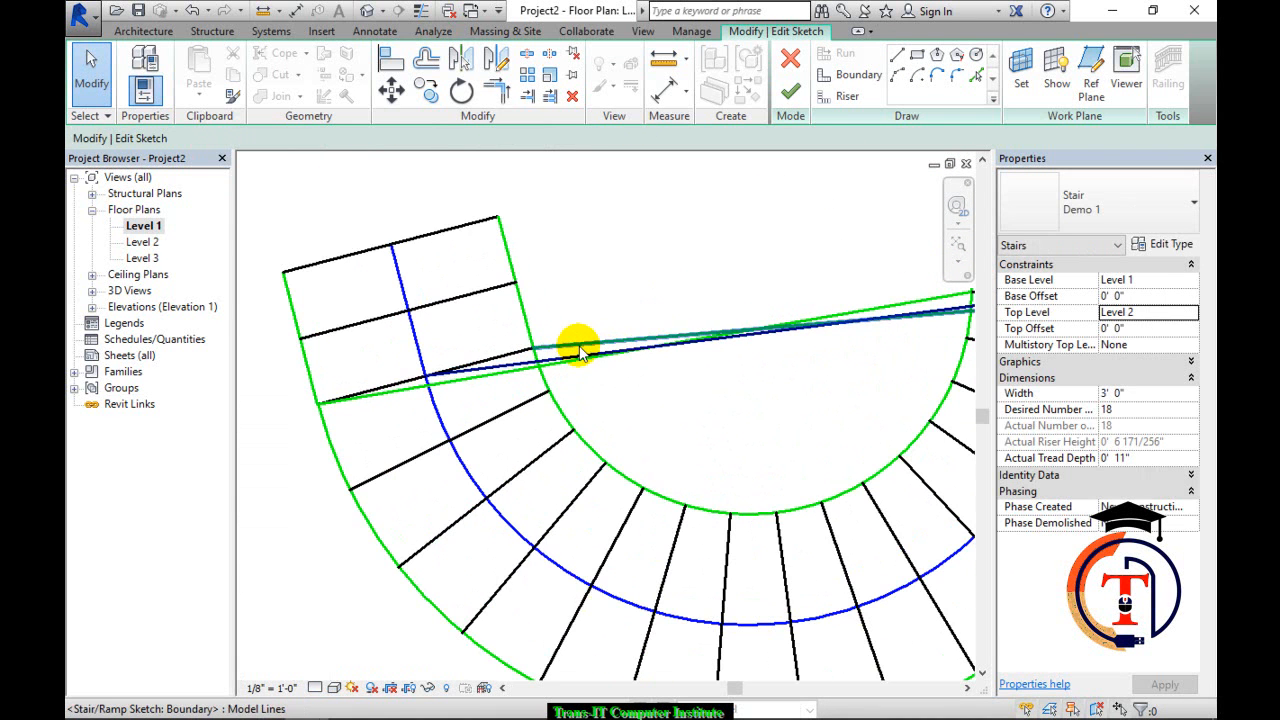
{"action": "left_click", "coordinate": [578, 350]}
{"action": "left_click", "coordinate": [573, 364]}
{"action": "key", "text": "Delete"}
{"action": "left_click", "coordinate": [573, 360]}
{"action": "key", "text": "Delete"}
{"action": "scroll", "coordinate": [592, 374], "scroll_direction": "down", "scroll_amount": 5}
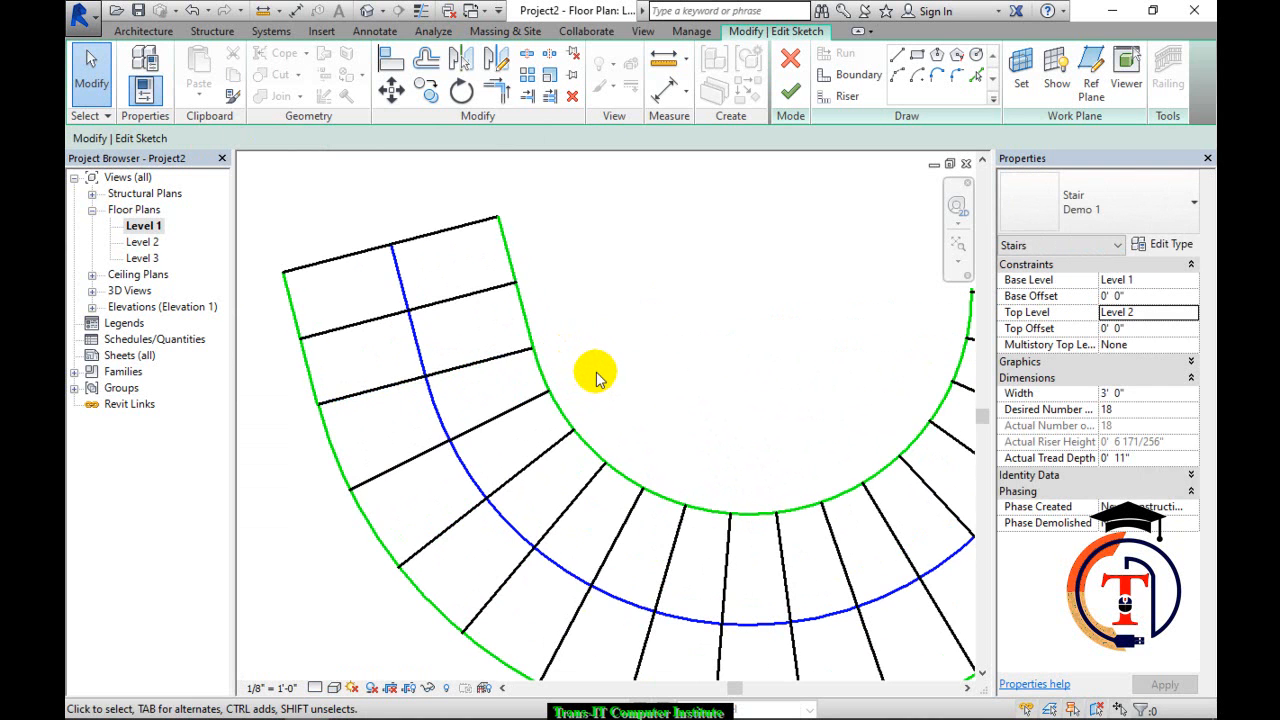
{"action": "left_click", "coordinate": [785, 95]}
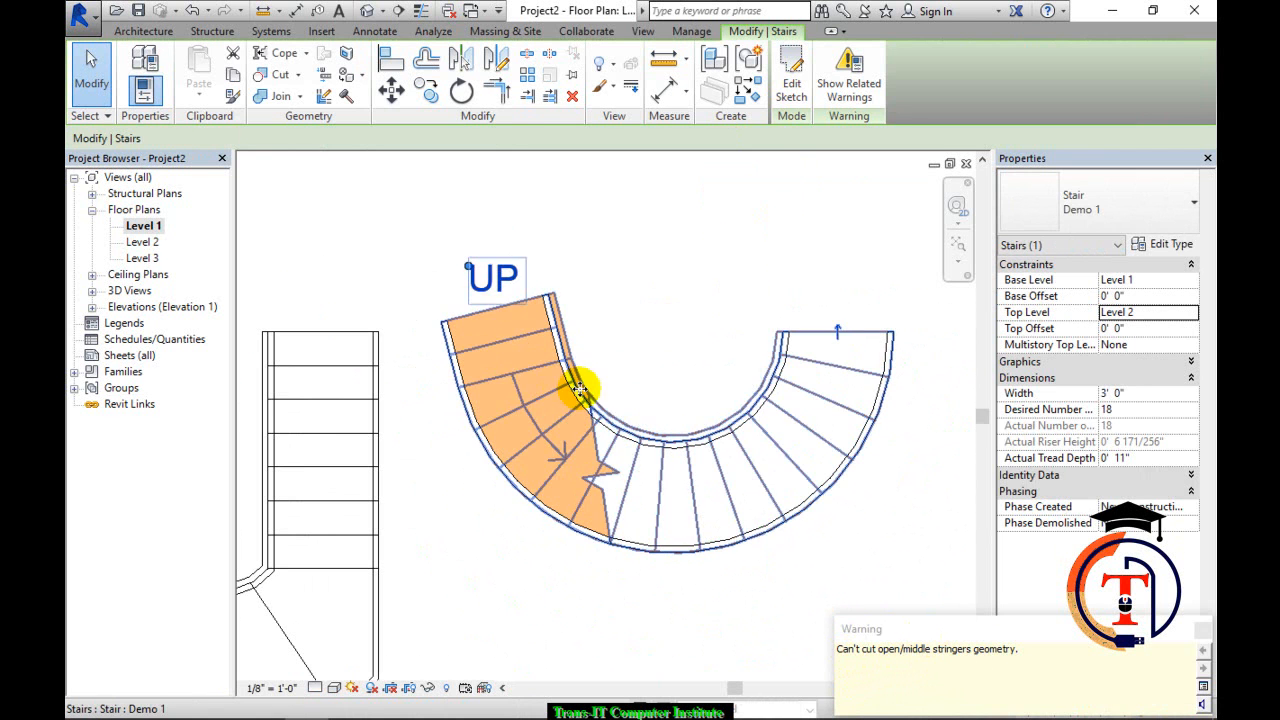
Open the 3D view and examine the curved stair's start, its railings and its connection to the Level 2 floor edge.
{"action": "left_click", "coordinate": [372, 11]}
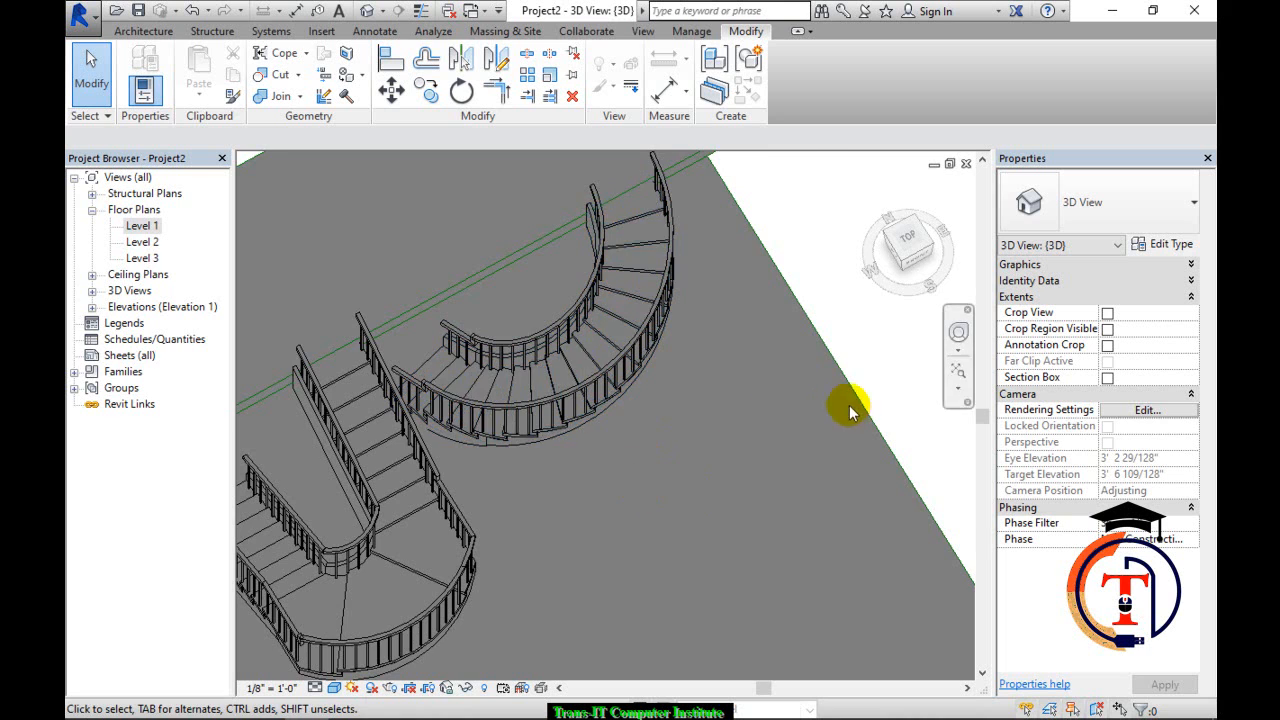
{"action": "scroll", "coordinate": [463, 381], "scroll_direction": "up", "scroll_amount": 3}
{"action": "scroll", "coordinate": [566, 371], "scroll_direction": "up", "scroll_amount": 2}
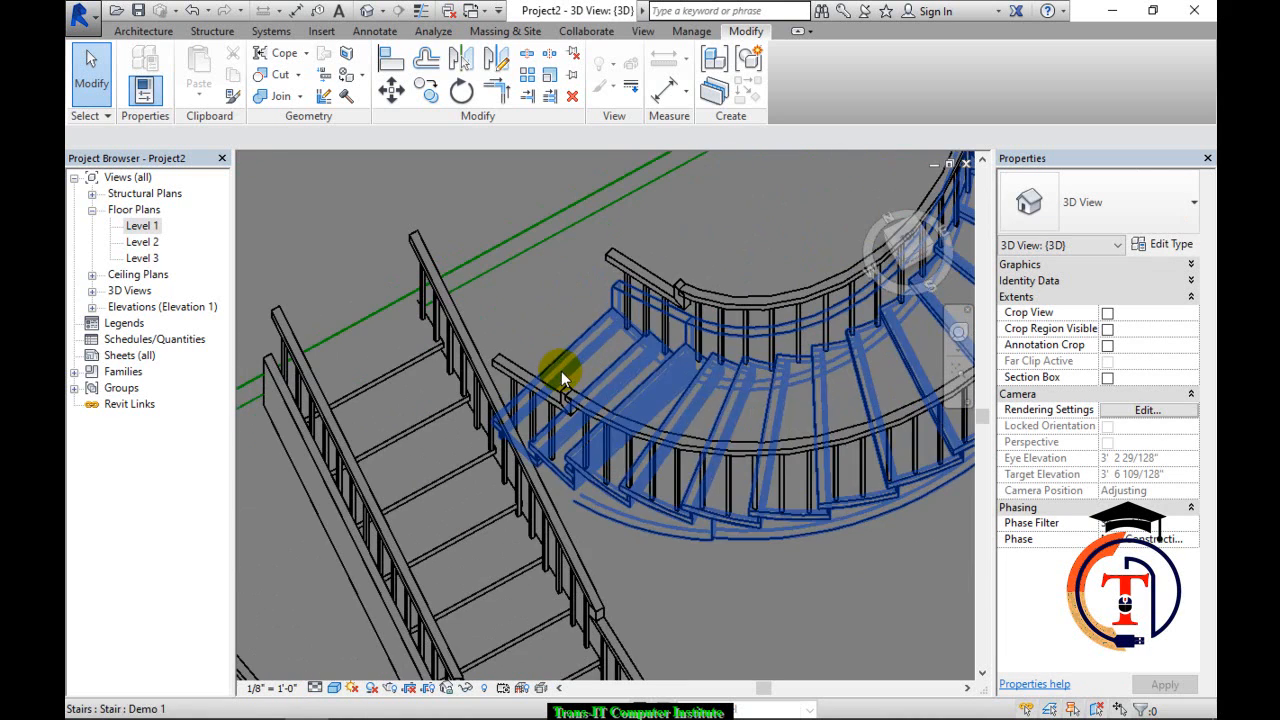
{"action": "scroll", "coordinate": [702, 455], "scroll_direction": "down", "scroll_amount": 2}
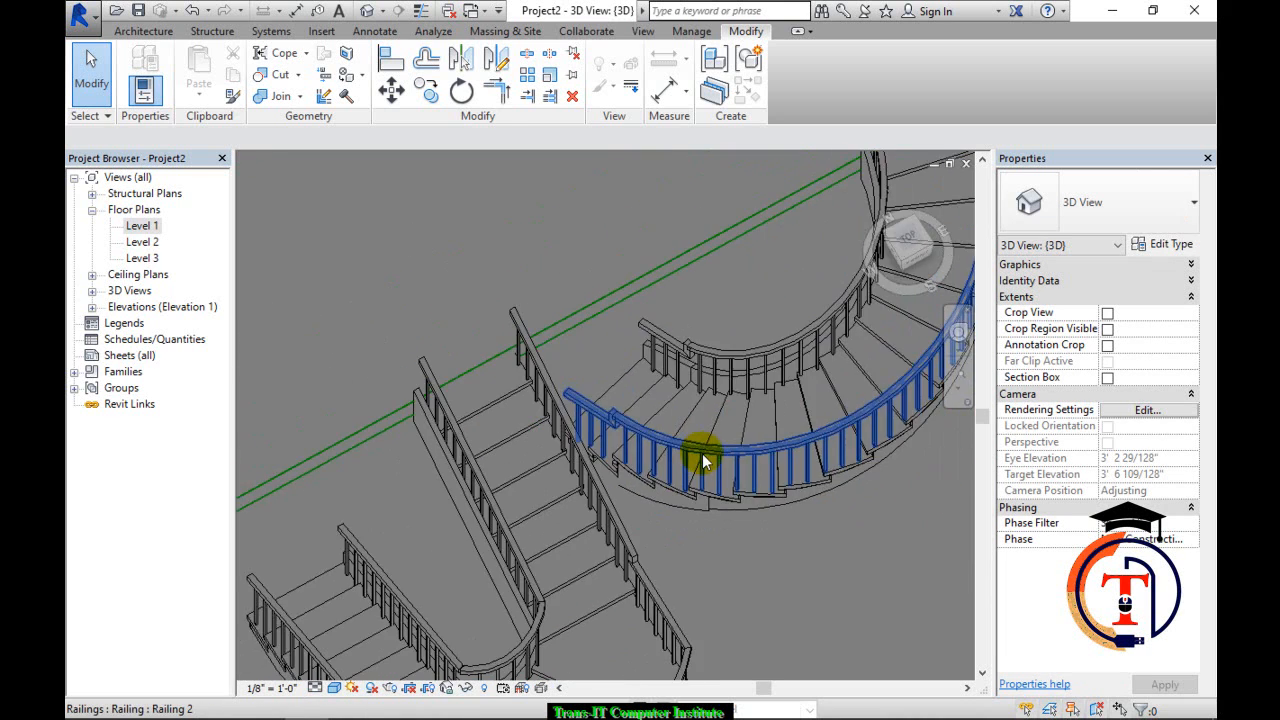
{"action": "middle_click_drag", "start_coordinate": [769, 411], "coordinate": [679, 211], "text": "shift"}
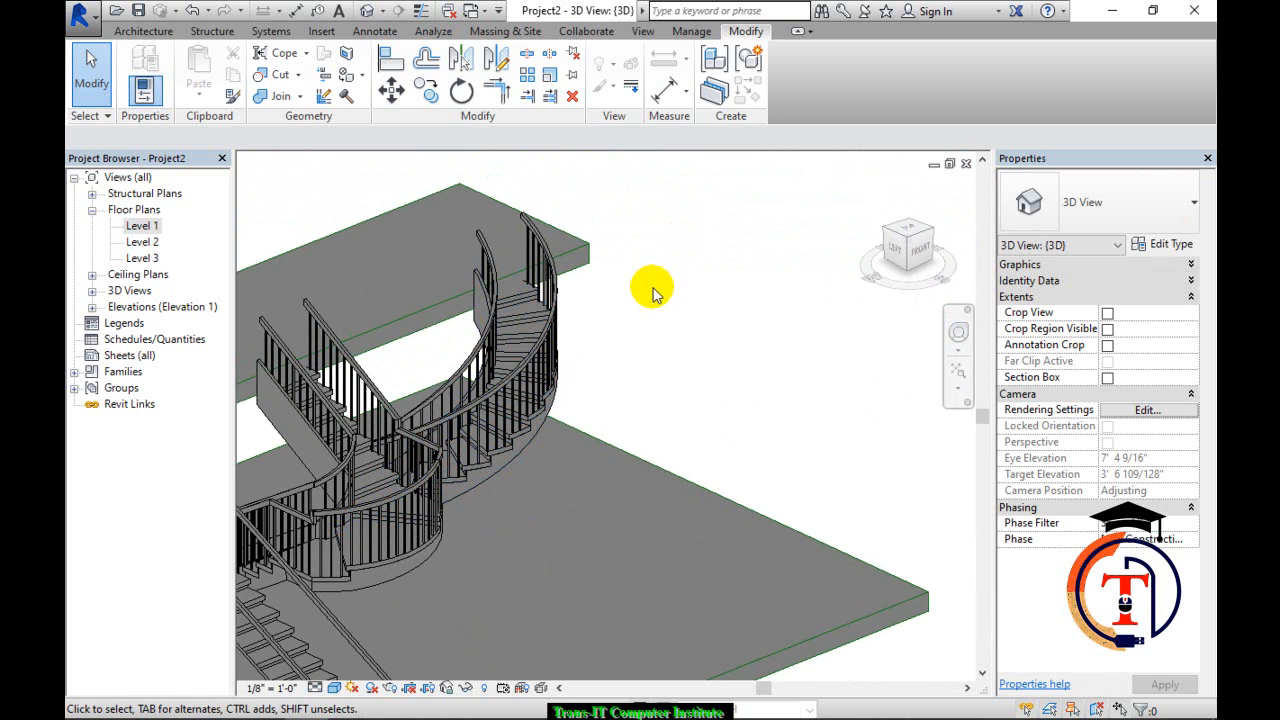
{"action": "left_click", "coordinate": [516, 340]}
{"action": "scroll", "coordinate": [520, 360], "scroll_direction": "down", "scroll_amount": 2}
{"action": "middle_click_drag", "start_coordinate": [520, 360], "coordinate": [683, 519]}
{"action": "left_click", "coordinate": [743, 549]}
{"action": "middle_click_drag", "start_coordinate": [743, 549], "coordinate": [795, 545]}
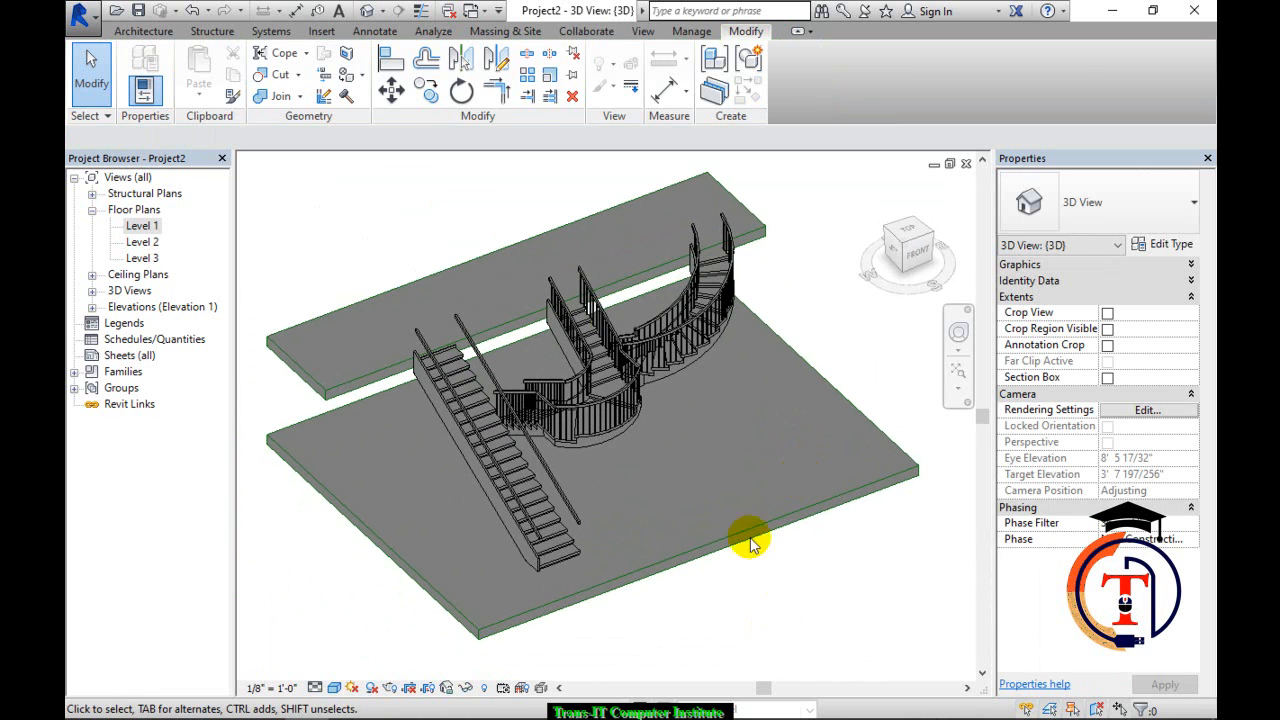
{"action": "left_click", "coordinate": [143, 31]}
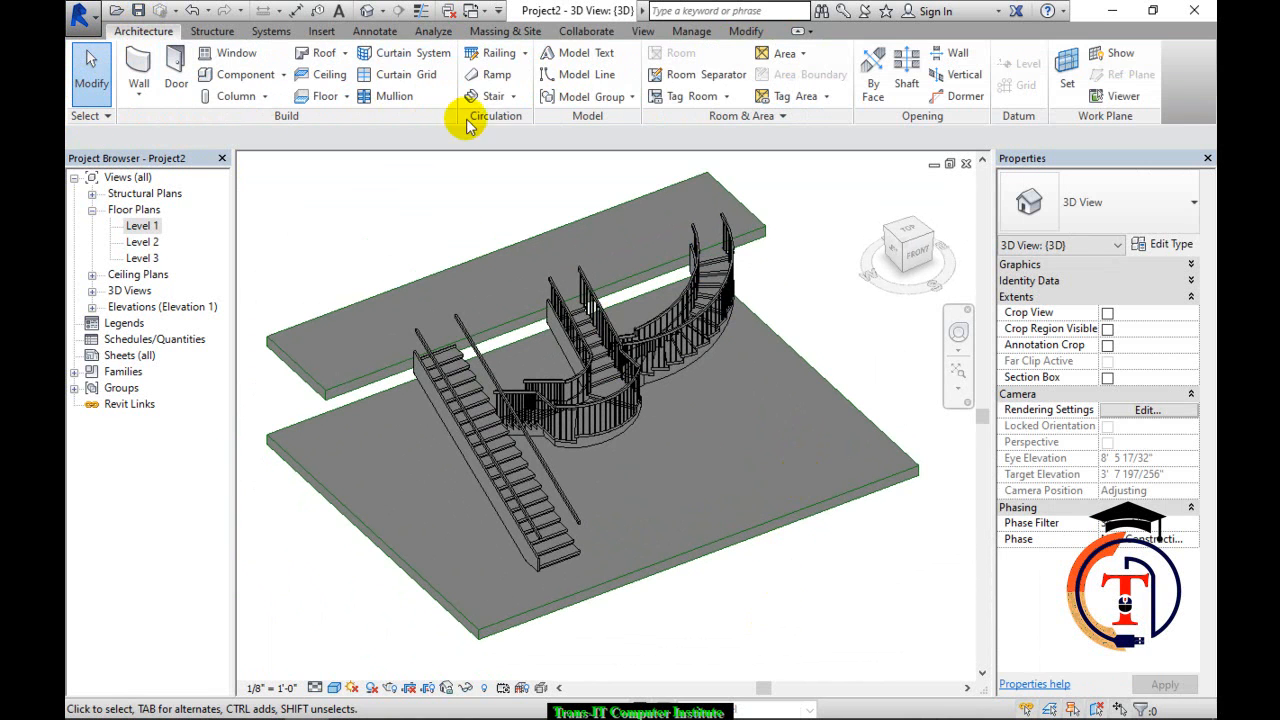
{"action": "left_click", "coordinate": [513, 97]}
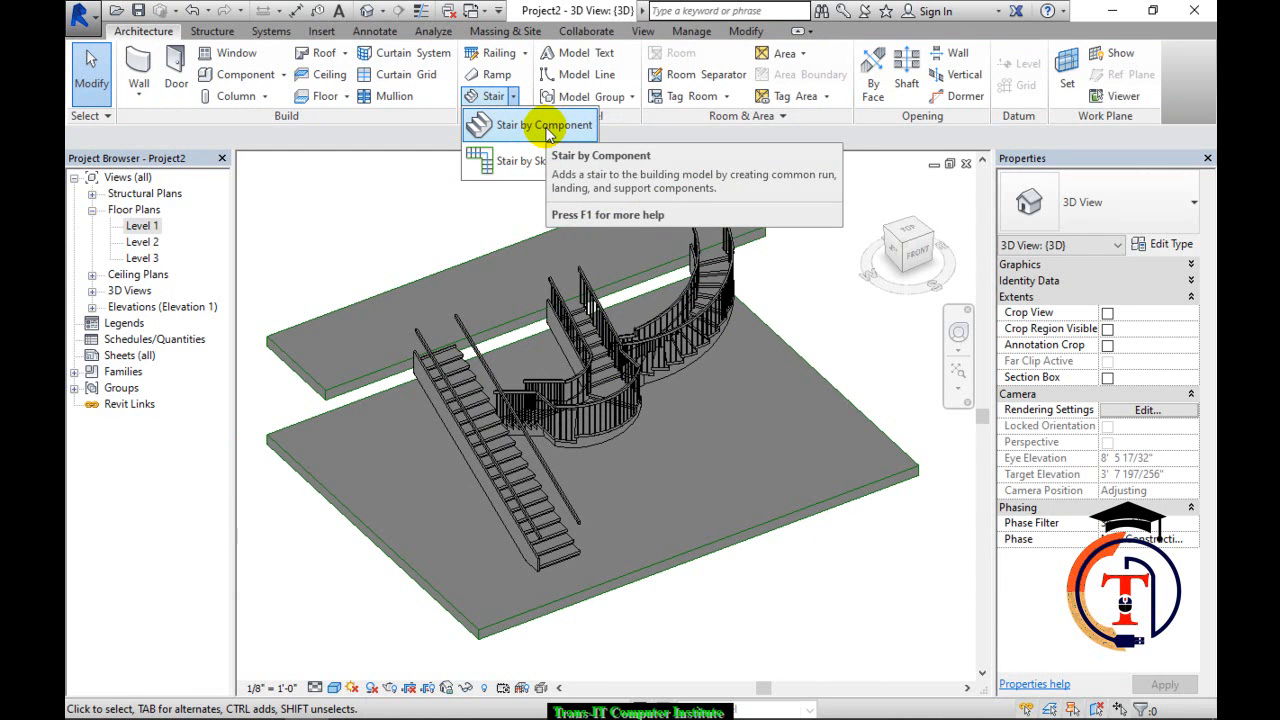
{"action": "left_click", "coordinate": [363, 207]}
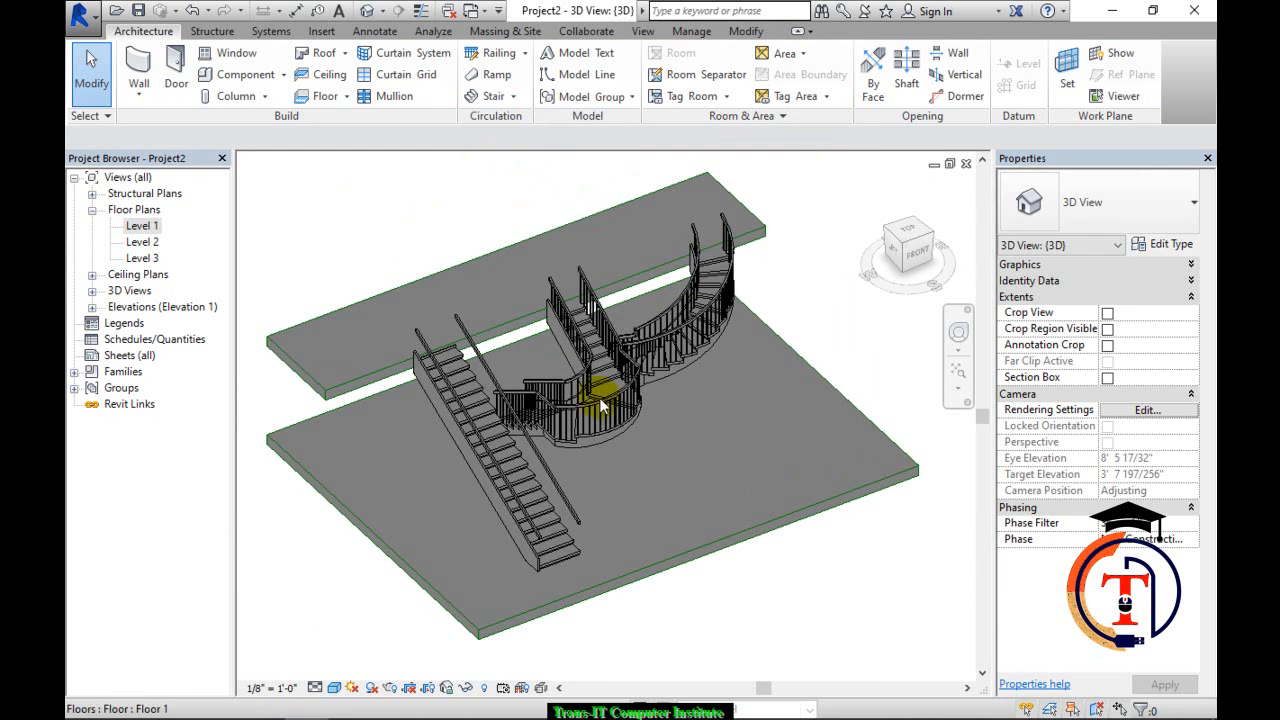
Inspect the curved stair's outer railing and its properties, and review all three stairs together in 3D.
{"action": "scroll", "coordinate": [691, 323], "scroll_direction": "up", "scroll_amount": 5}
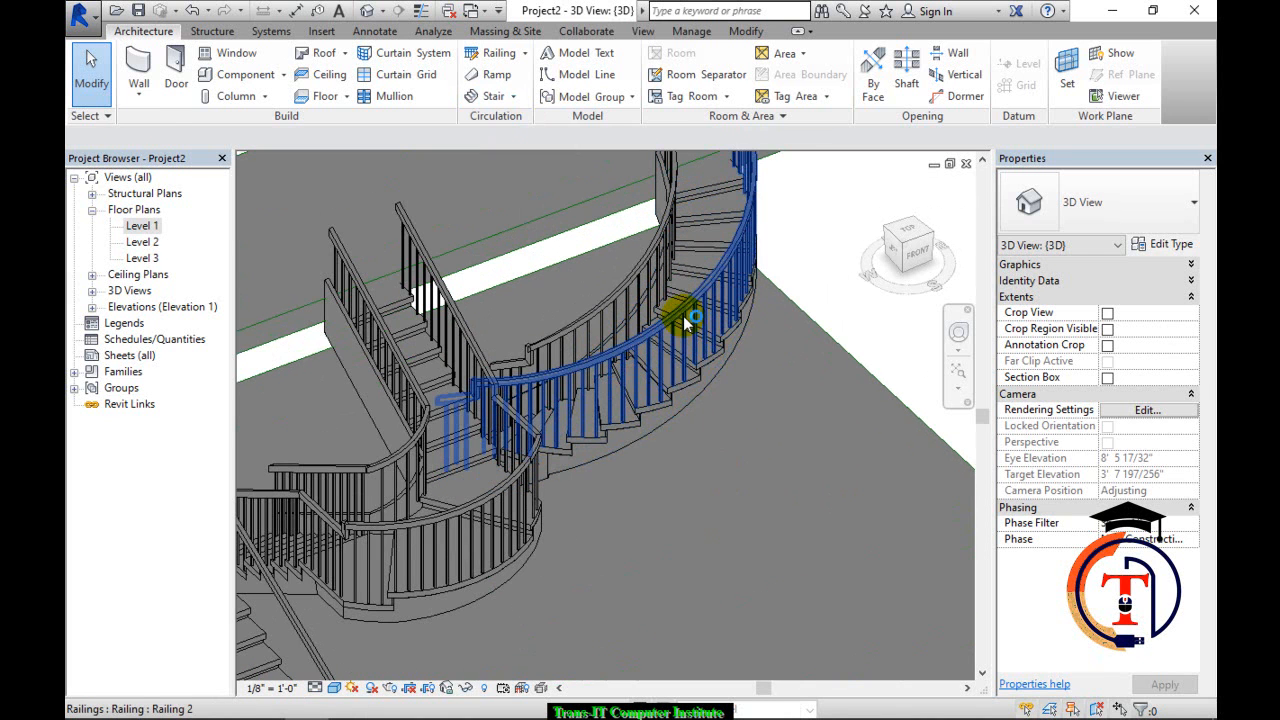
{"action": "left_click", "coordinate": [692, 328]}
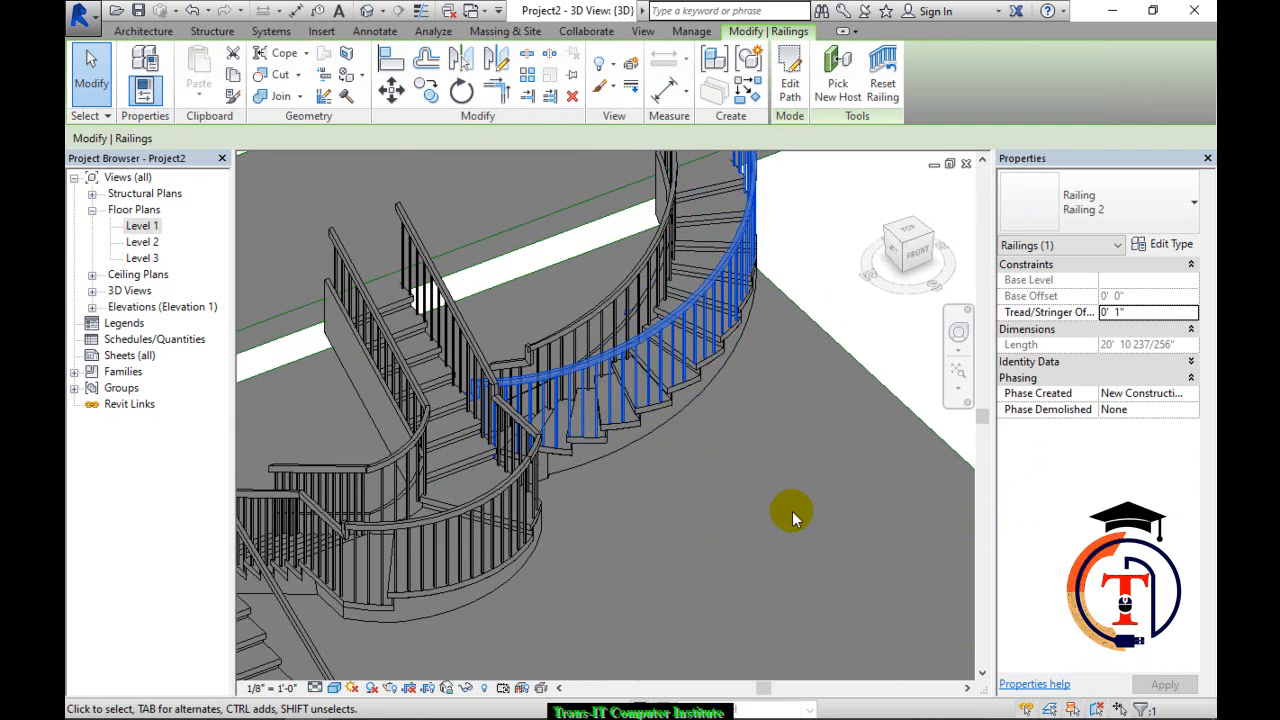
{"action": "left_click", "coordinate": [801, 253]}
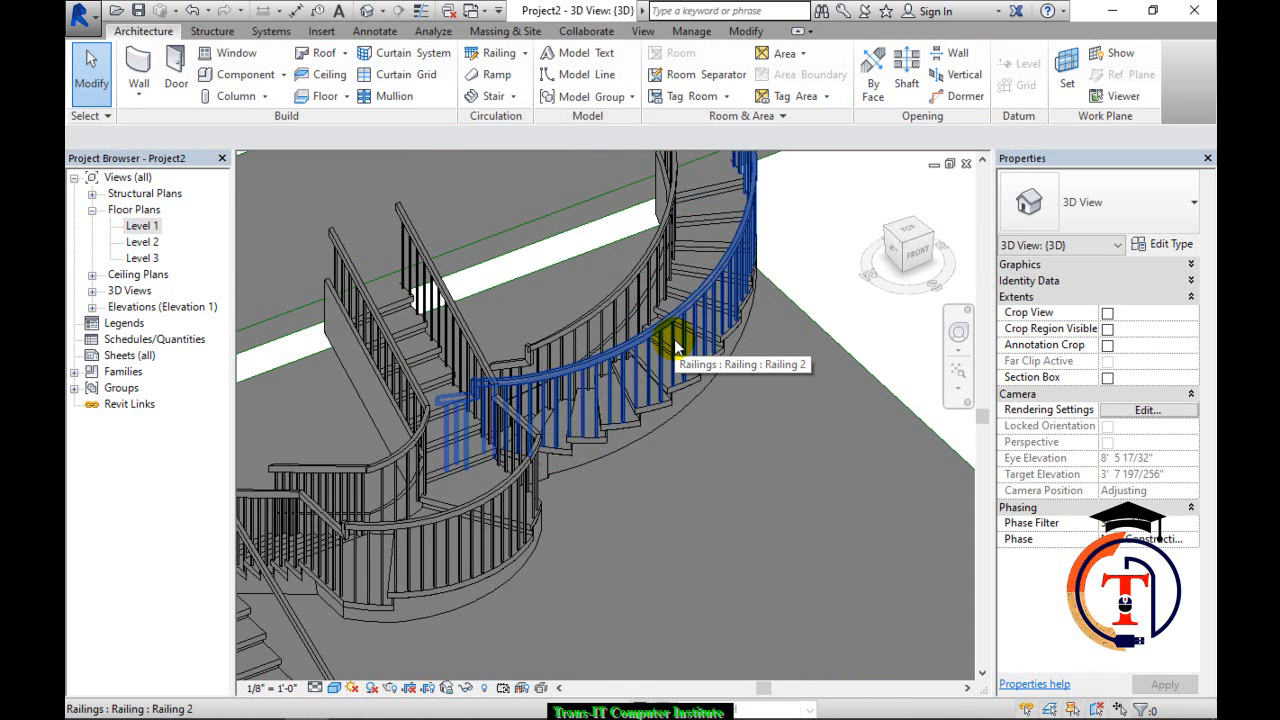
{"action": "scroll", "coordinate": [675, 347], "scroll_direction": "down", "scroll_amount": 3}
{"action": "middle_click_drag", "start_coordinate": [641, 364], "coordinate": [608, 434], "text": "shift"}
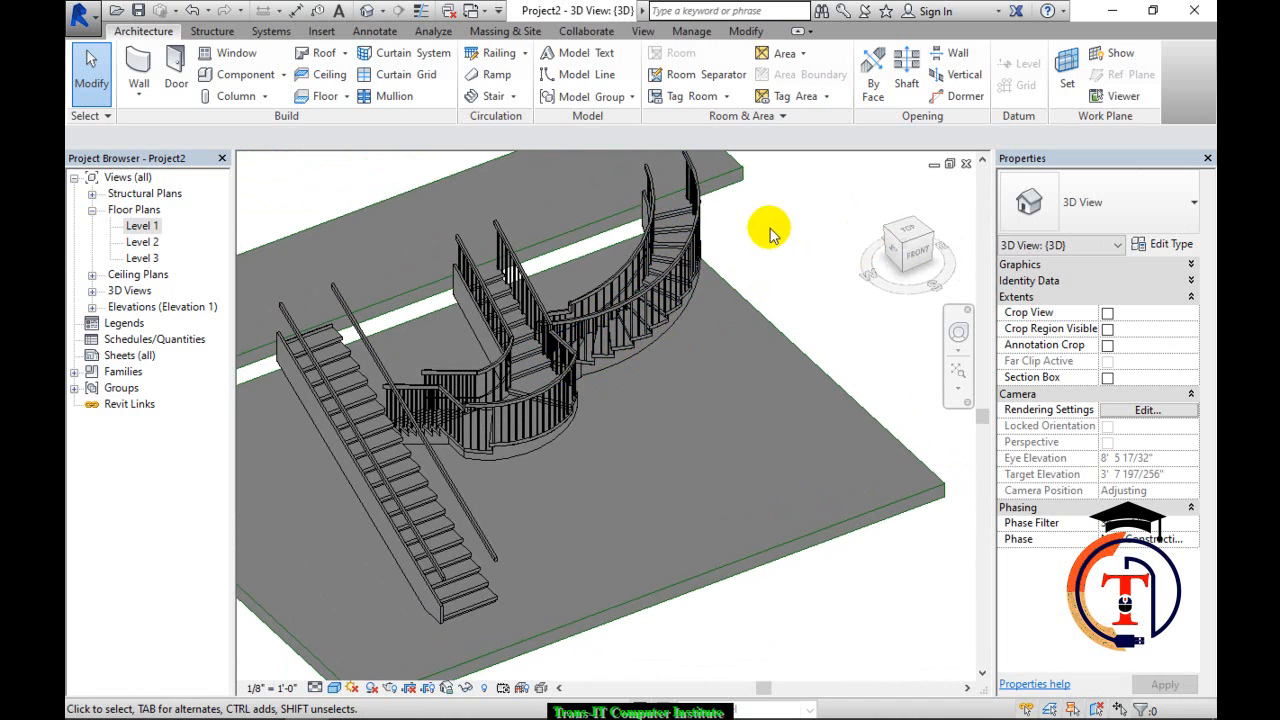
{"action": "middle_click_drag", "start_coordinate": [657, 349], "coordinate": [702, 377]}
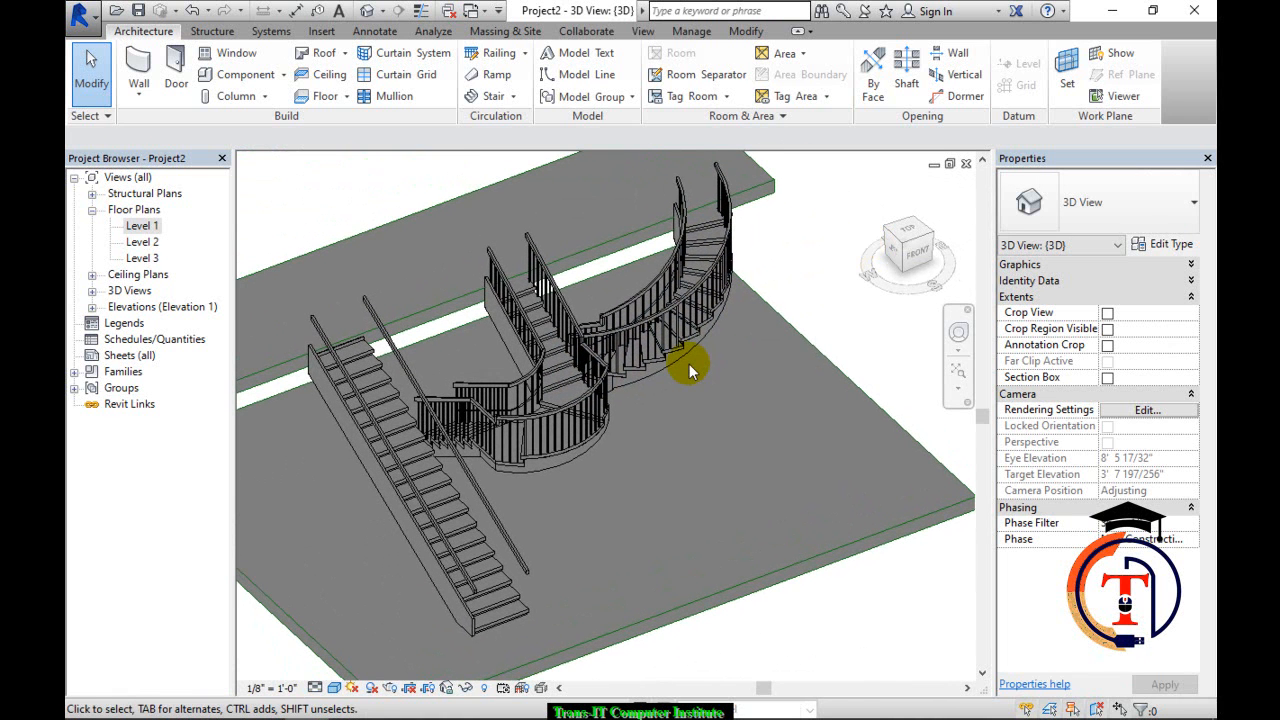